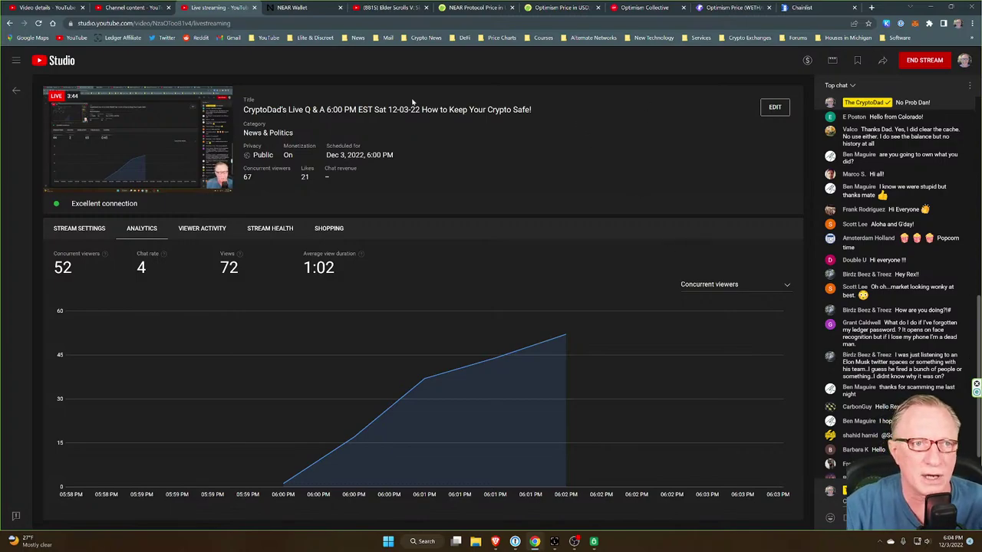
- Search the channel content for 'ledger live install' and open the Re-Install Ledger Live video's details
left_click(130, 8)
left_click(384, 60)
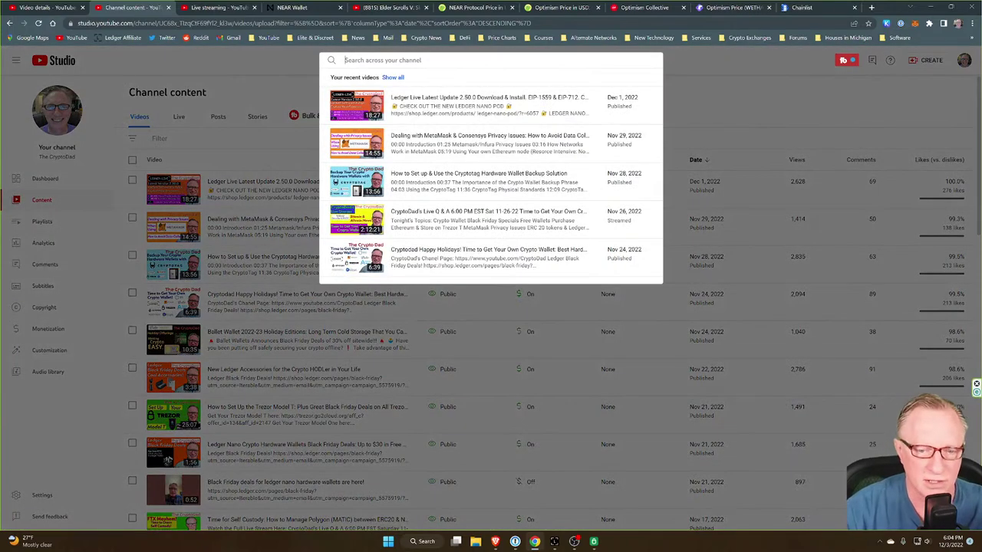
type("ledger l")
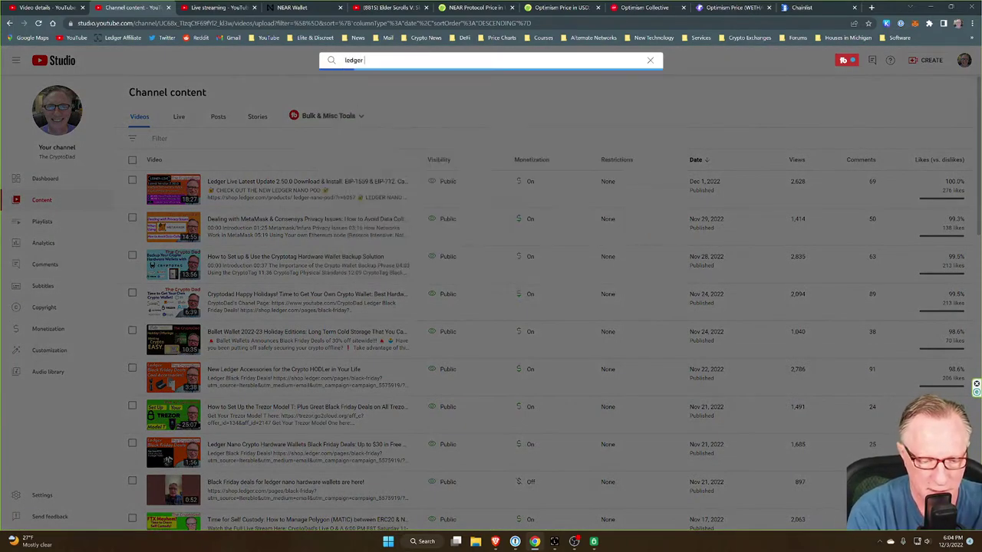
type("ive")
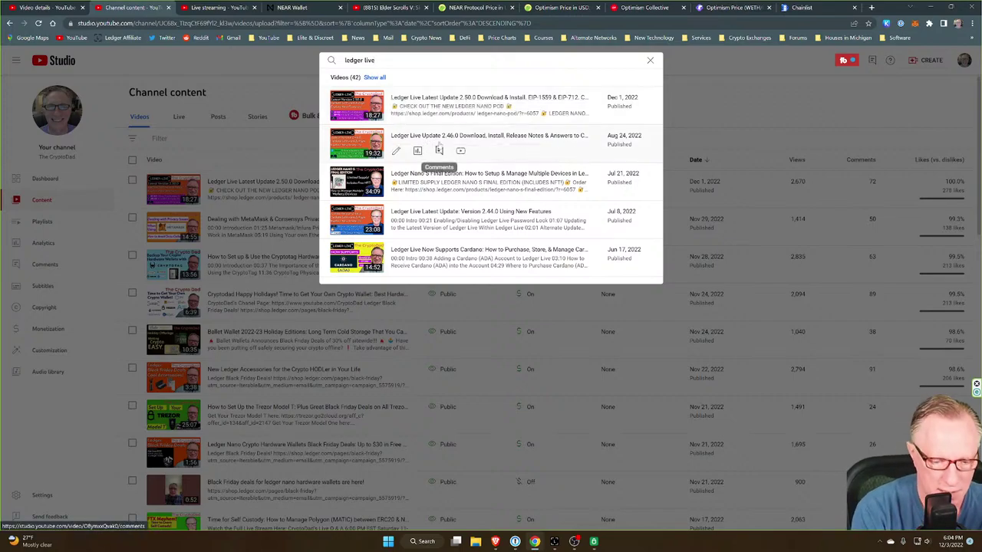
type(" install")
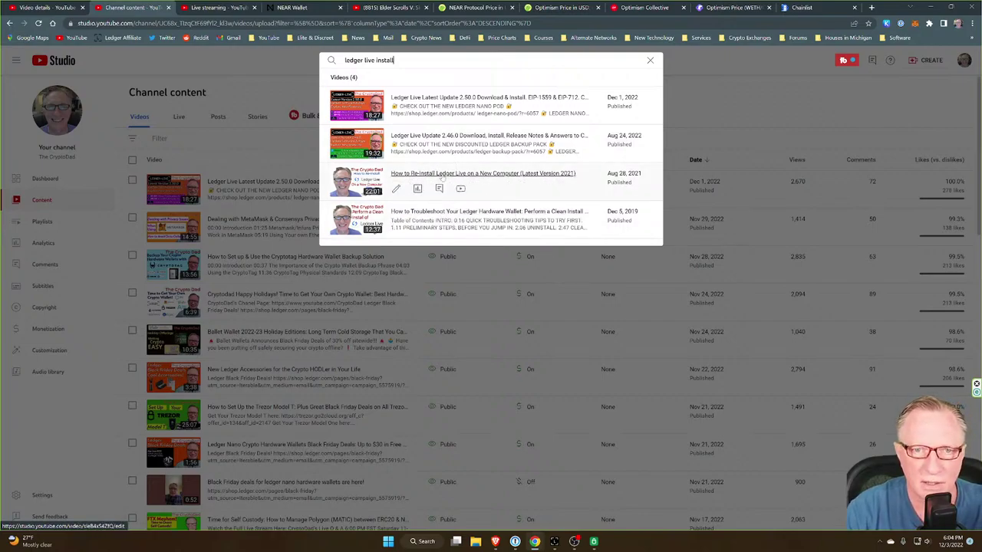
left_click(468, 174)
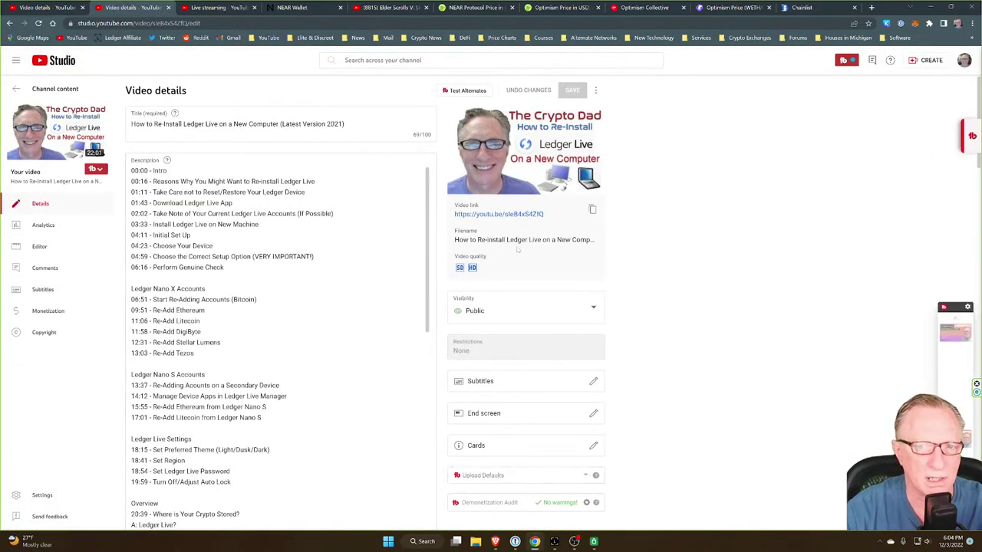
- Copy the re-install video's link and go back to the live stream dashboard
left_click(592, 209)
left_click(45, 8)
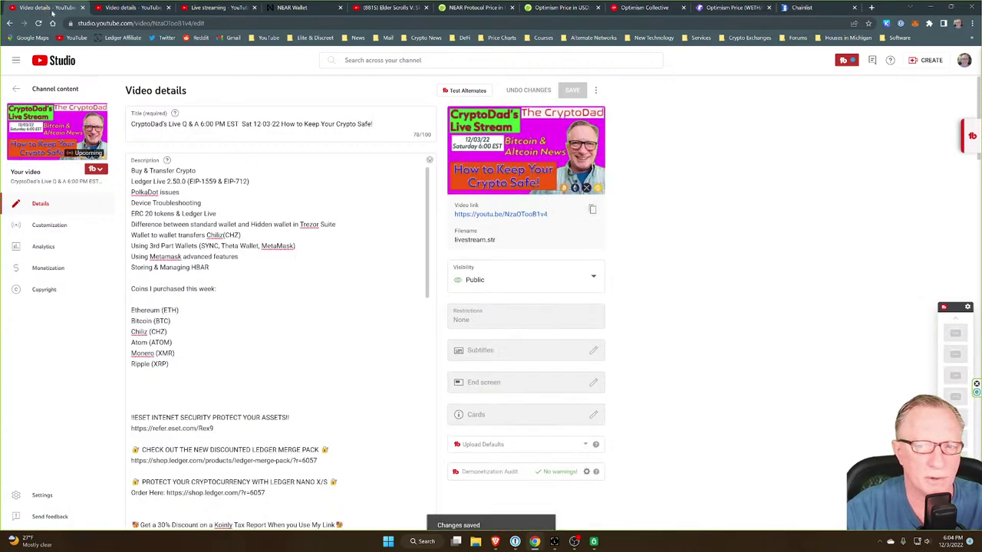
left_click(222, 8)
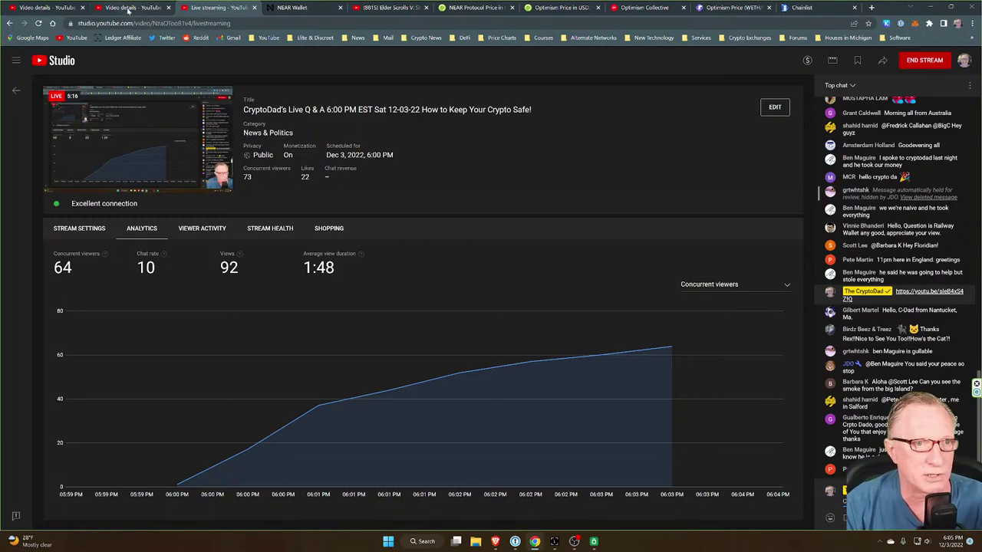
- From Channel content, open the Ledger Live 2.50.0 video's details and follow its Video link
left_click(131, 7)
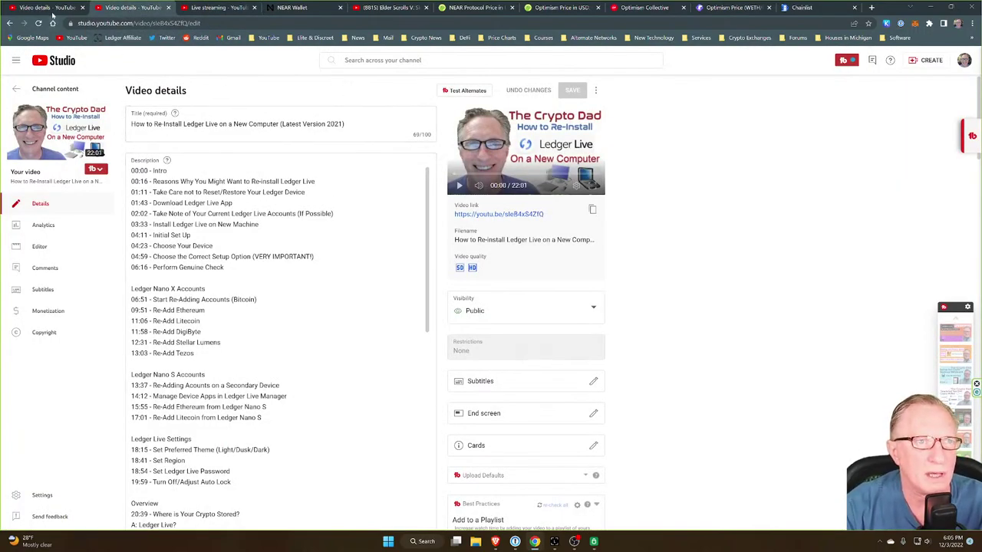
left_click(49, 7)
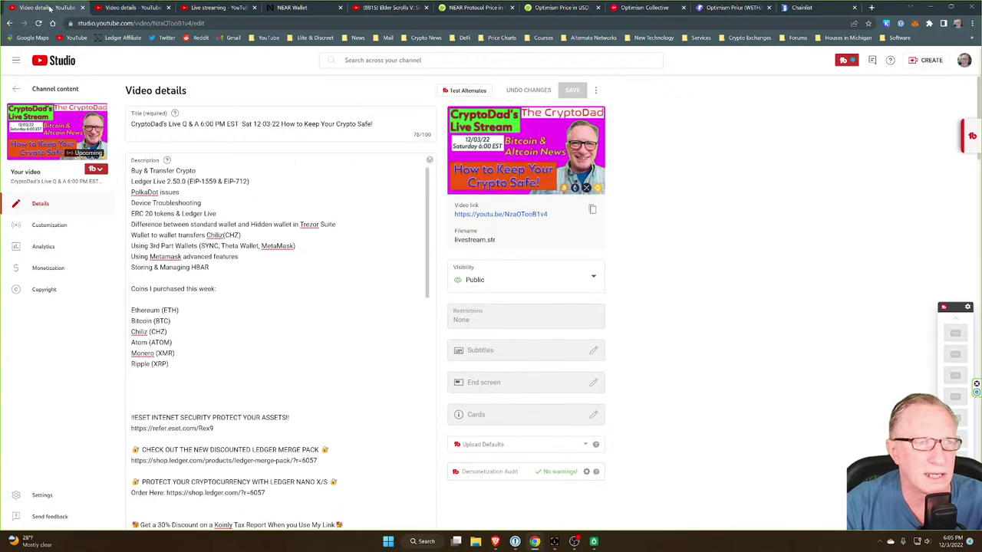
left_click(139, 8)
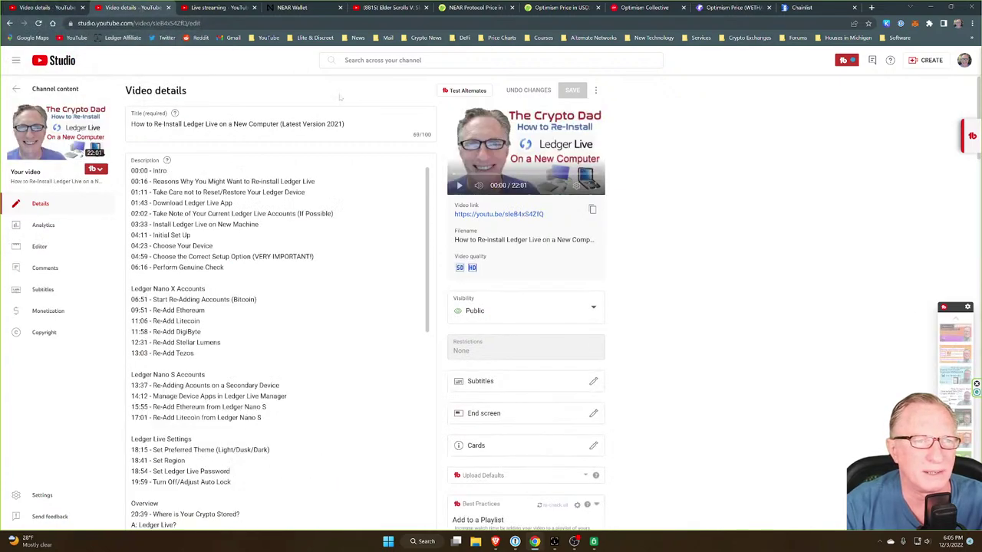
left_click(16, 89)
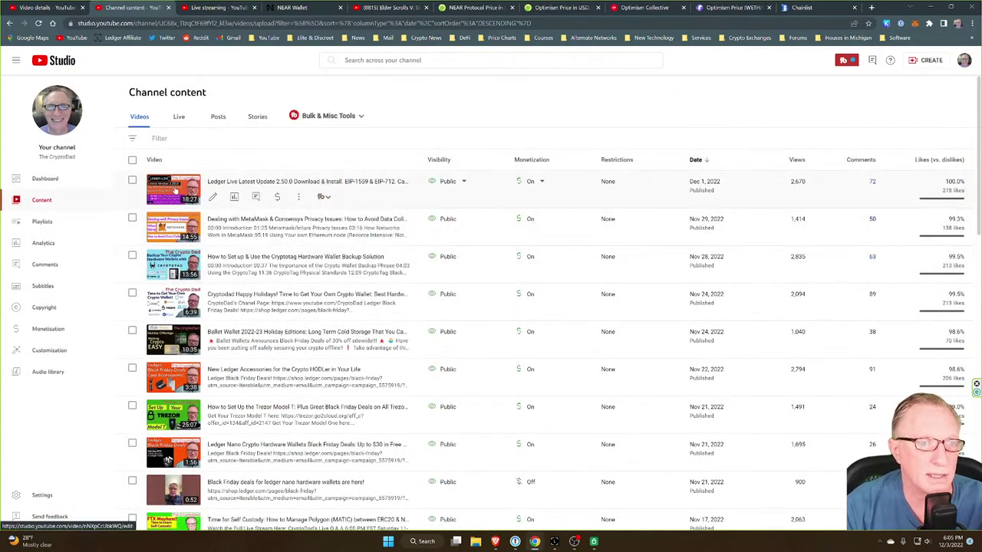
left_click(175, 186)
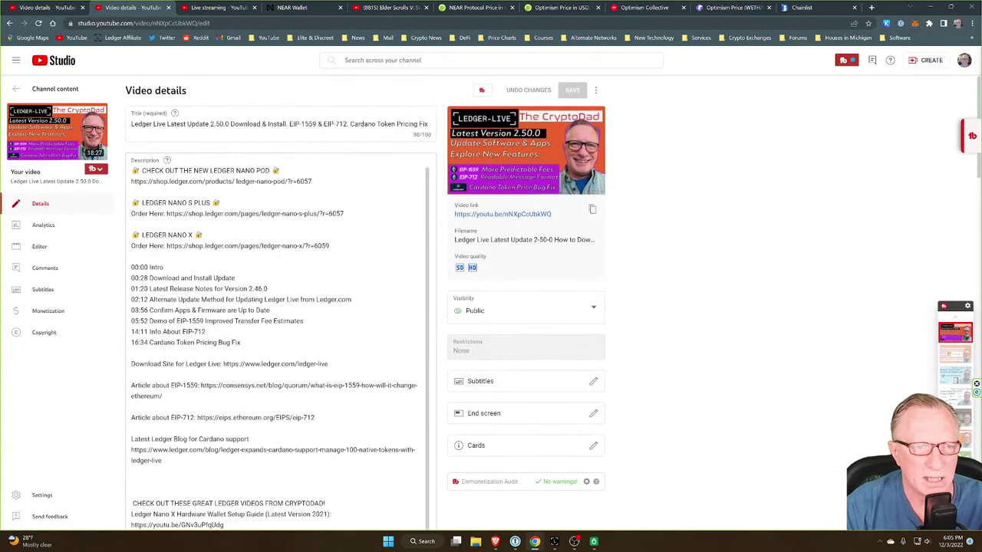
left_click(517, 216)
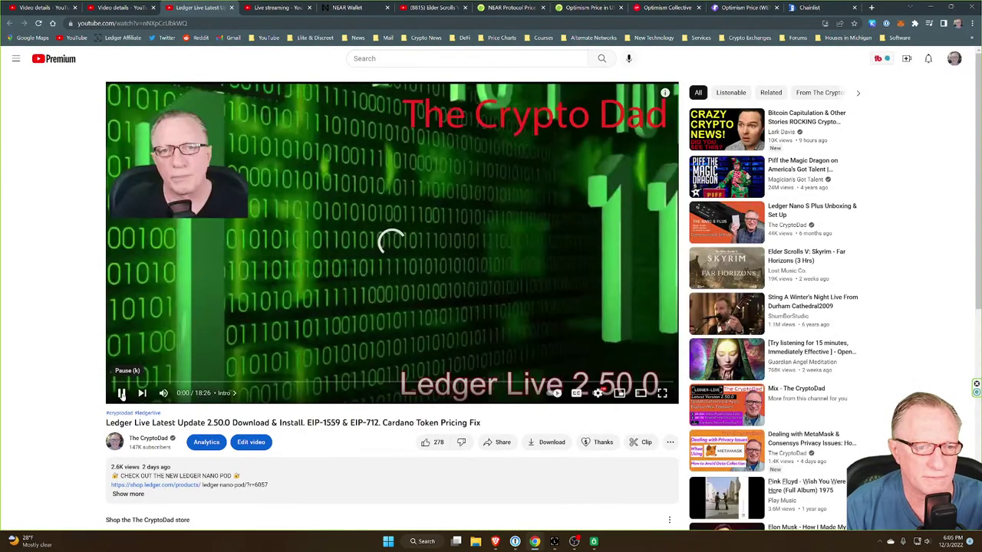
- Expand the reply under the timestamp comment and open the replying account's channel
scroll(85, 401, "down", 2)
scroll(86, 392, "down", 5)
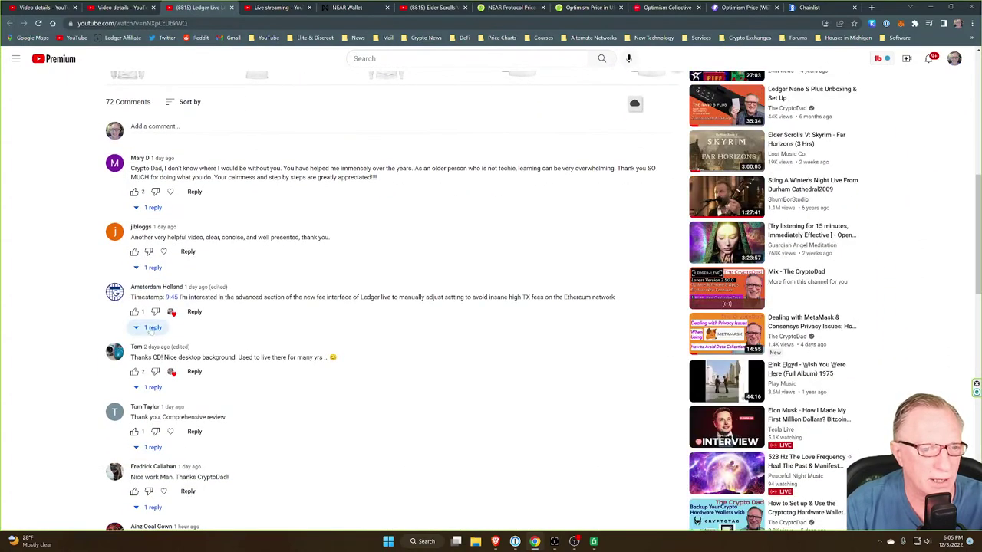
left_click(150, 328)
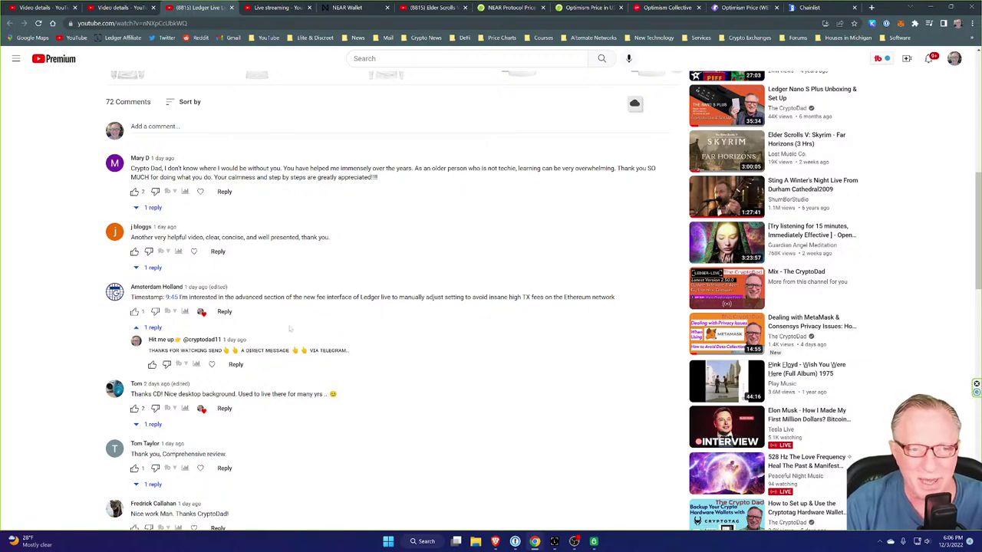
left_click(133, 345)
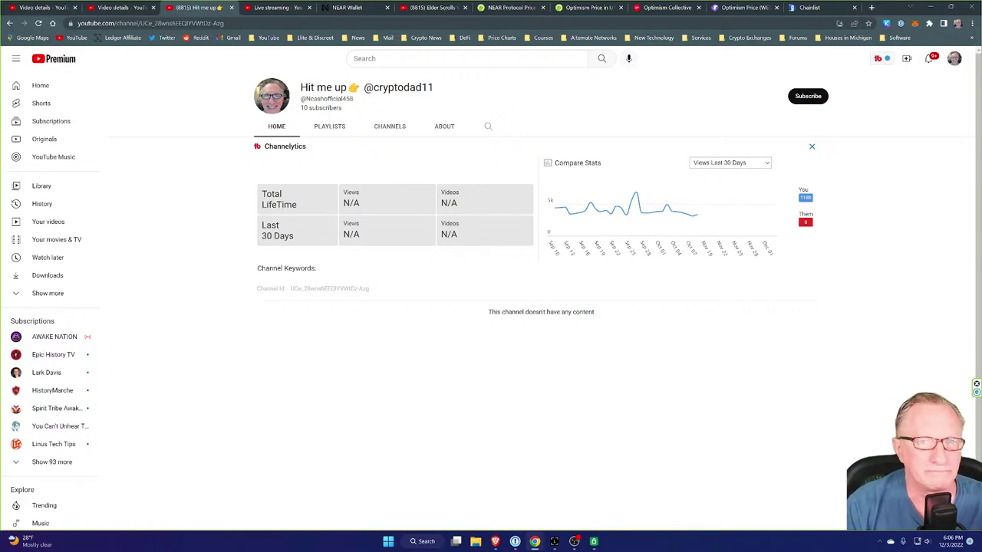
left_click(383, 60)
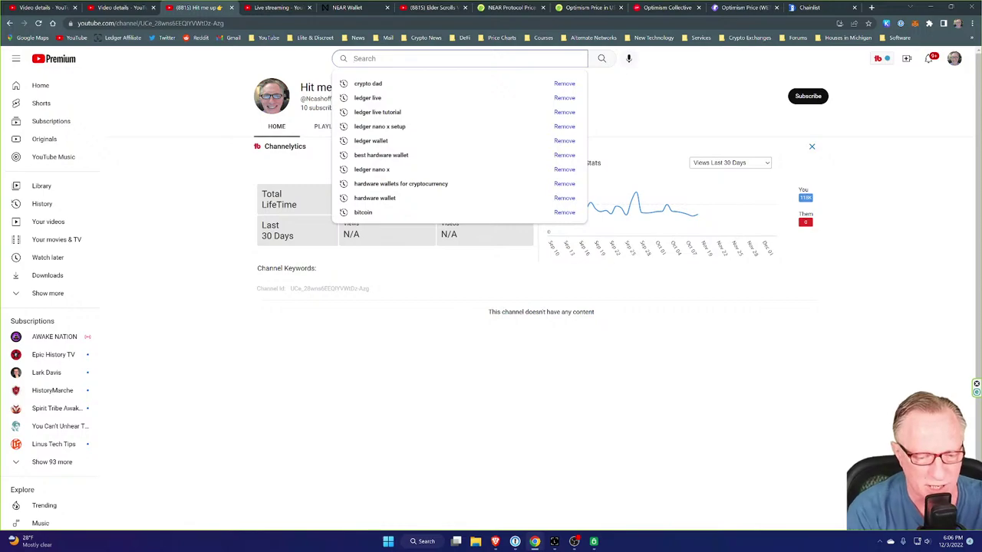
type("cryptodad")
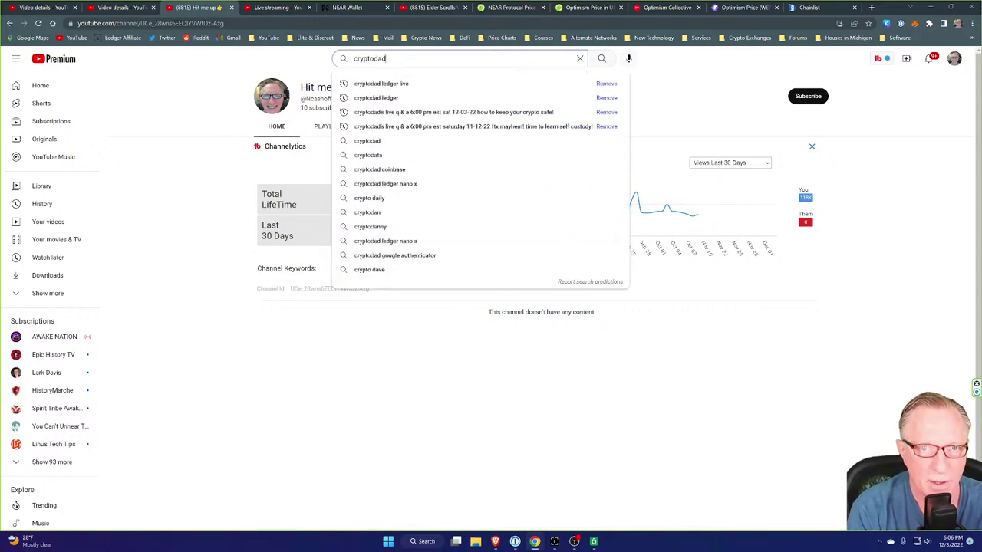
key("Return")
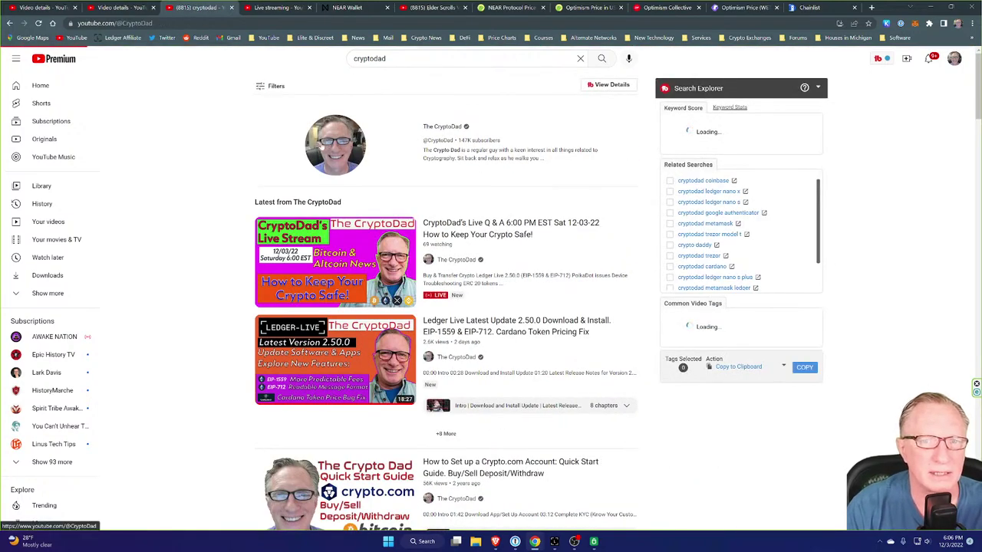
left_click(336, 145)
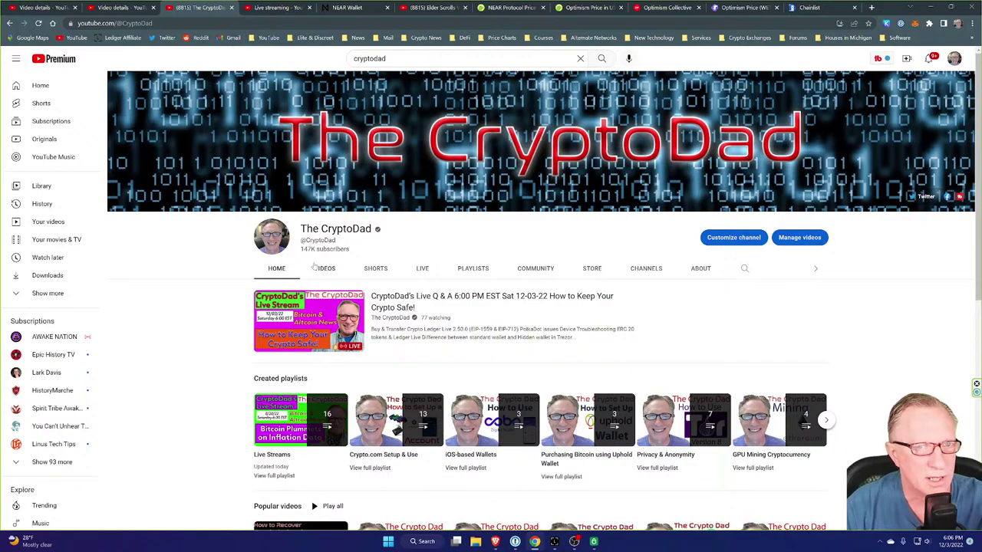
key("alt+Left")
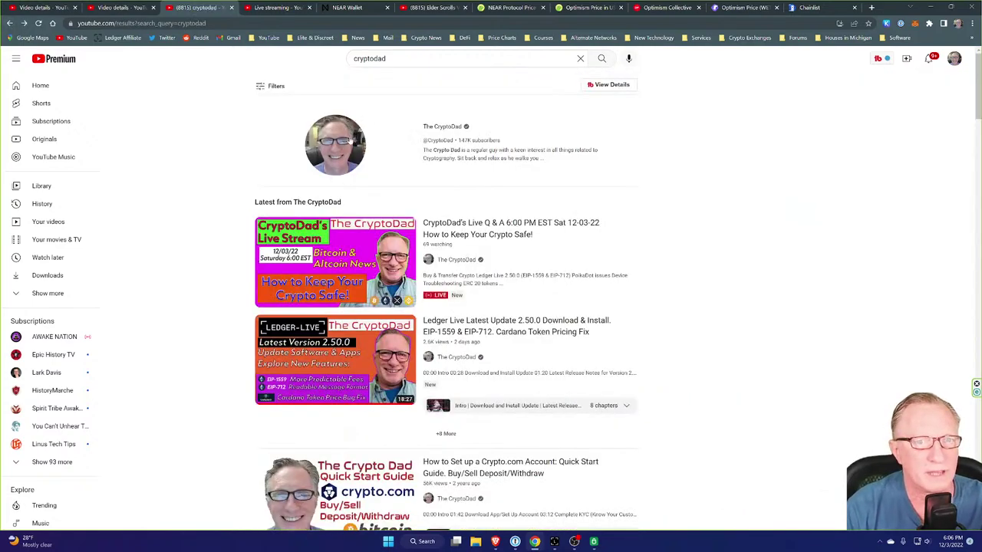
left_click(10, 24)
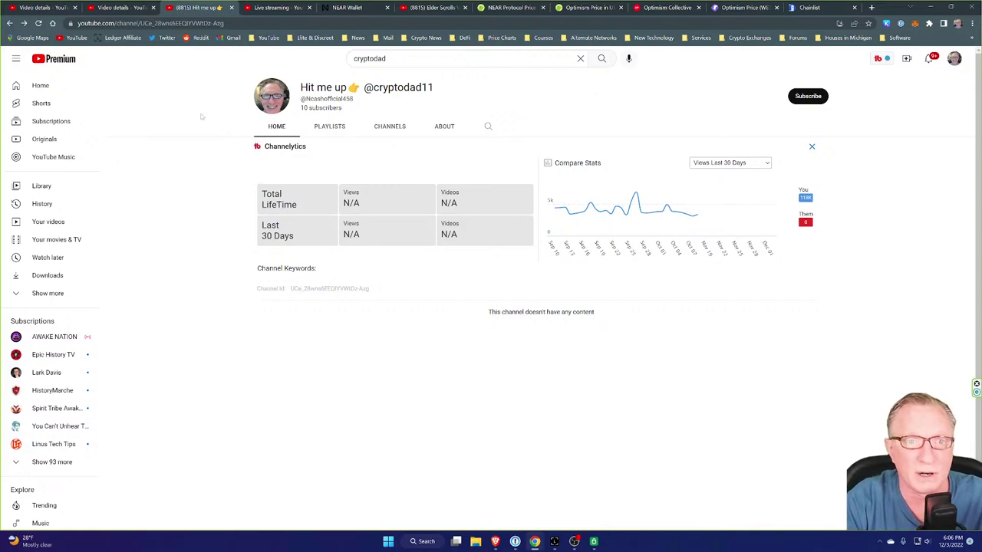
- Cycle through the open video-detail and channel tabs, ending on the Live streaming dashboard
left_click(38, 7)
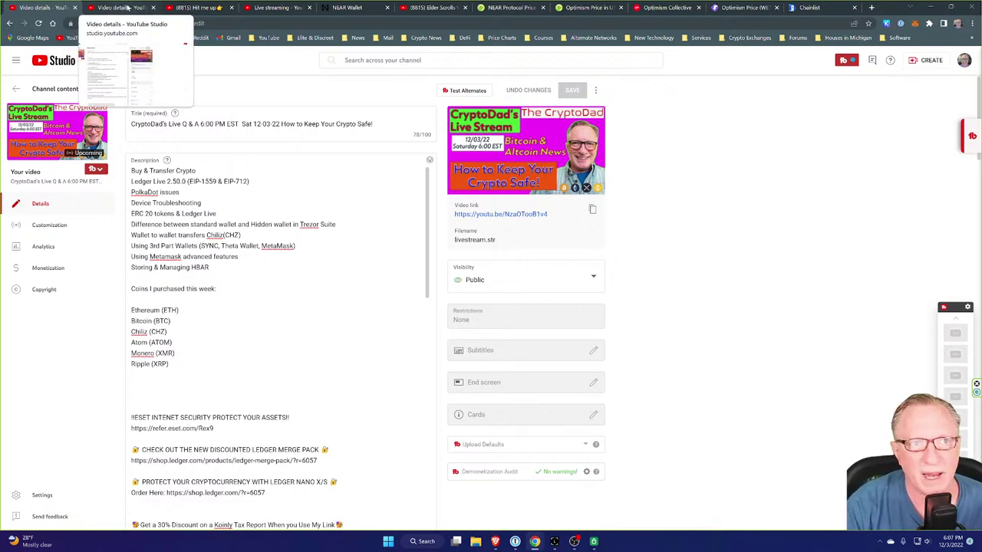
left_click(128, 7)
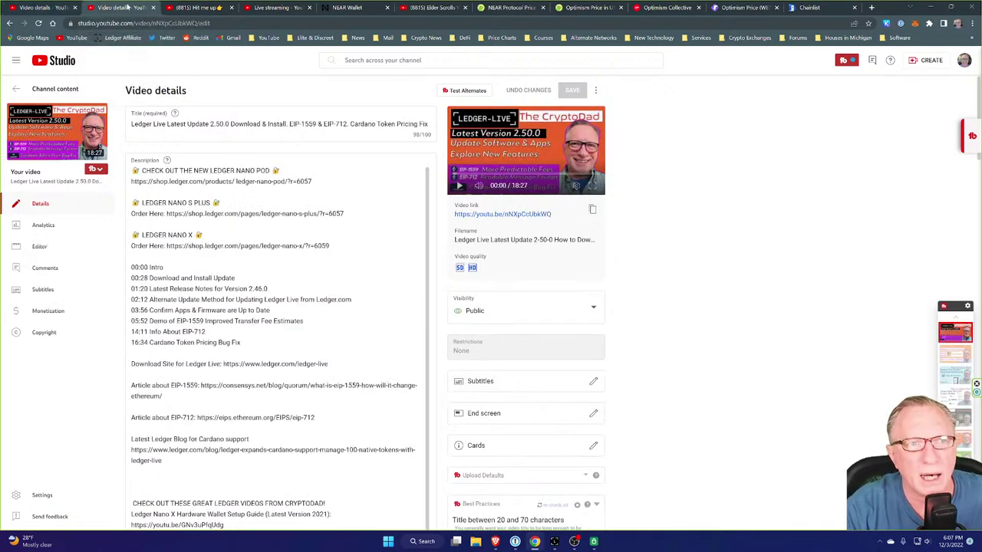
left_click(35, 9)
left_click(201, 8)
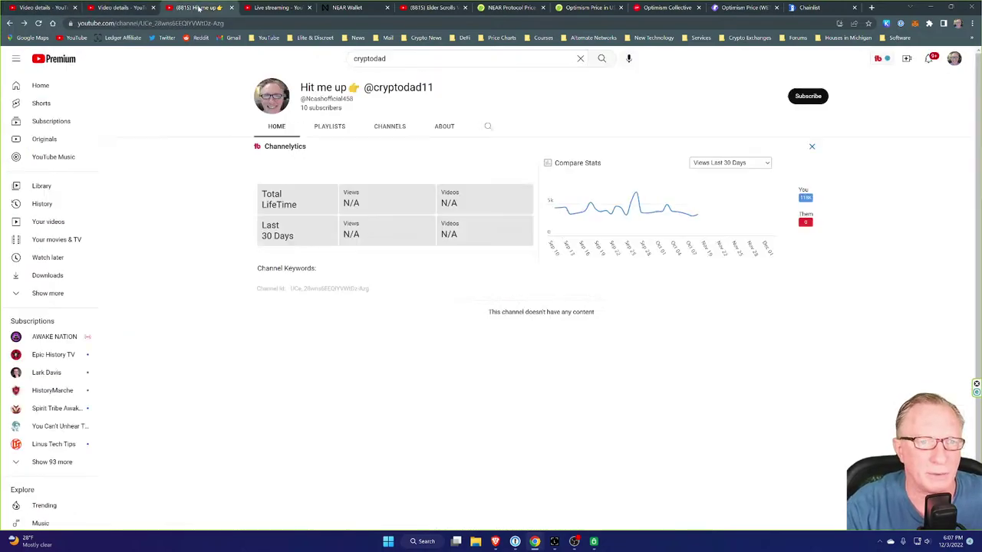
left_click(275, 7)
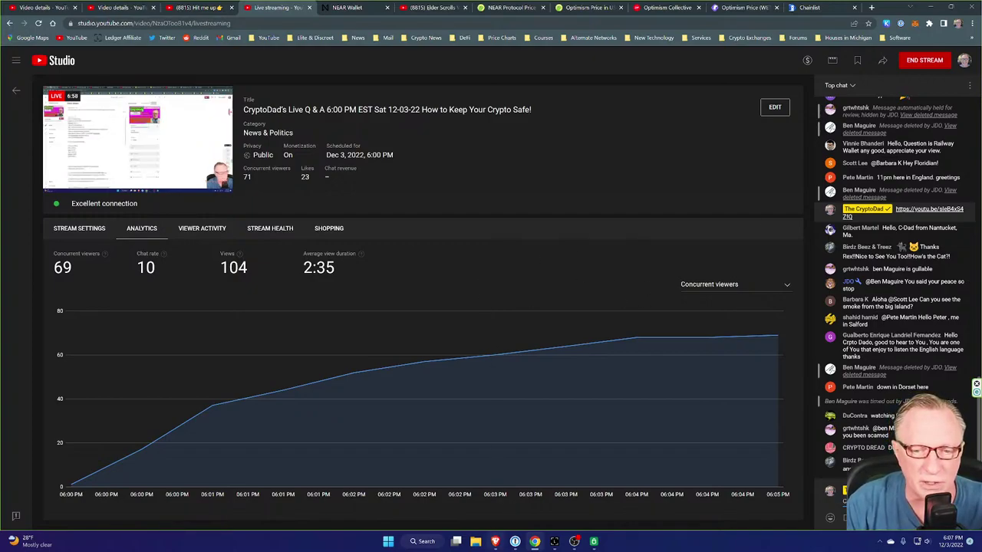
- Bring forward the CoinDesk article on Bitcoin slipping after 263K November jobs
left_click(496, 542)
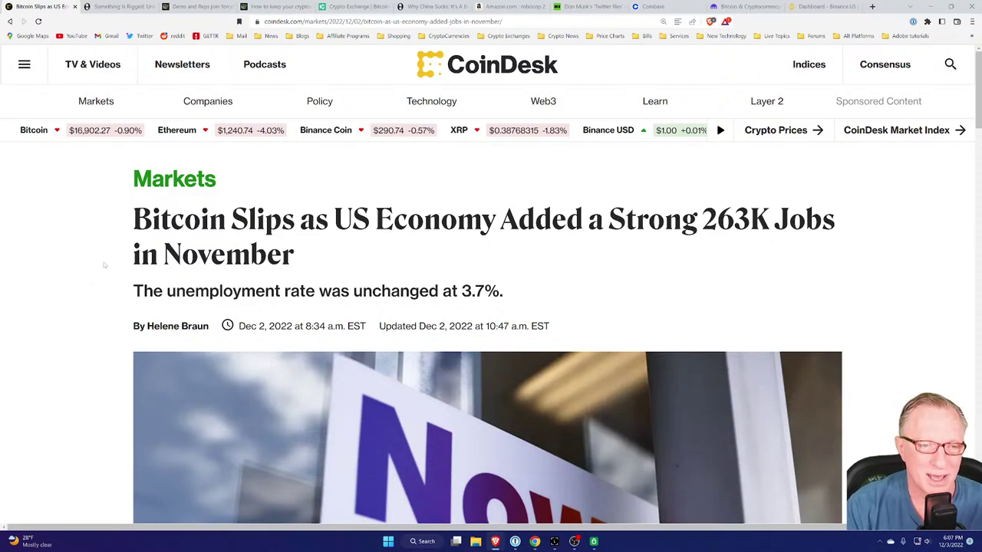
- Scroll the article past the photo to the body text reporting Bitcoin at $16,830
scroll(76, 302, "down", 4)
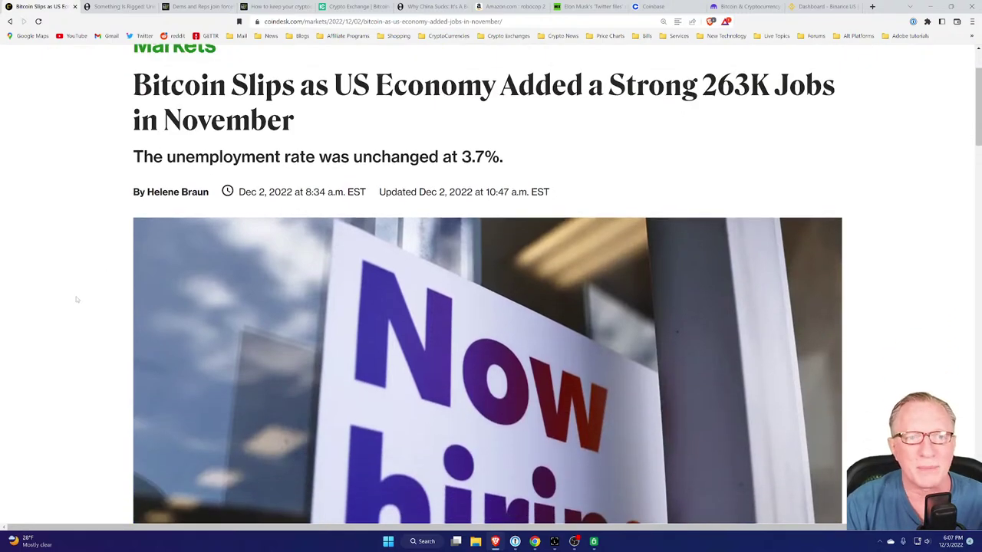
scroll(76, 299, "down", 5)
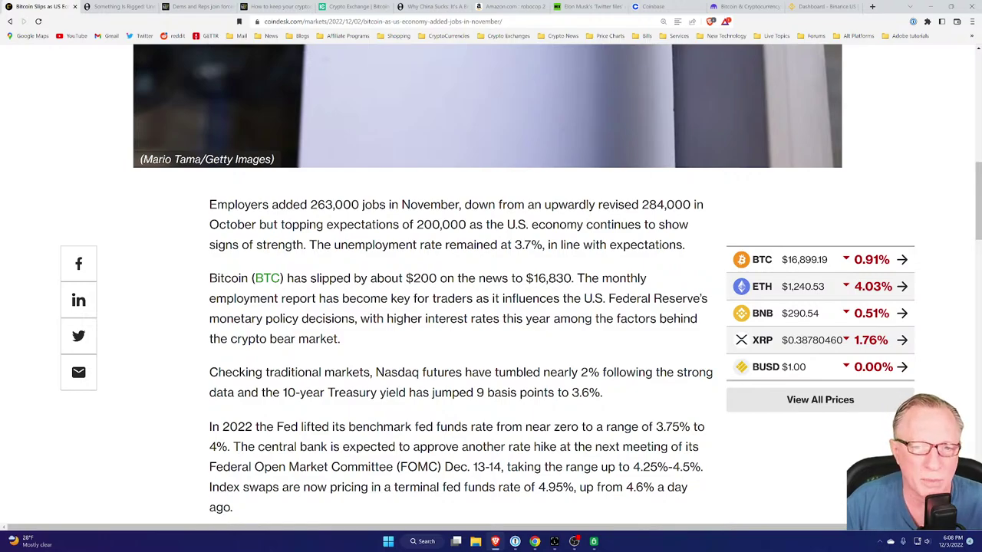
- Scroll through the paragraphs on Nasdaq futures, the 3.6% 10-year yield and the expected Fed hike
scroll(346, 297, "down", 1)
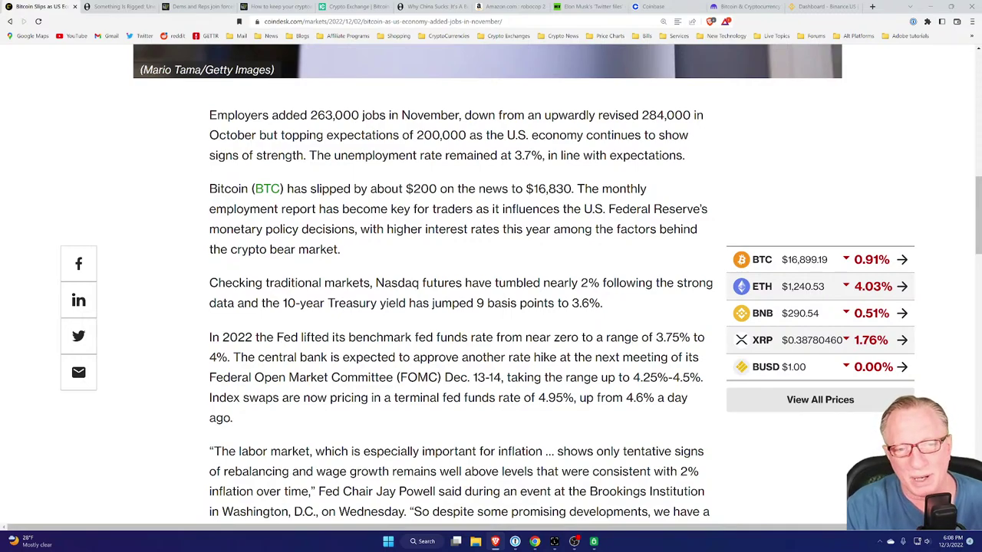
scroll(487, 306, "up", 2)
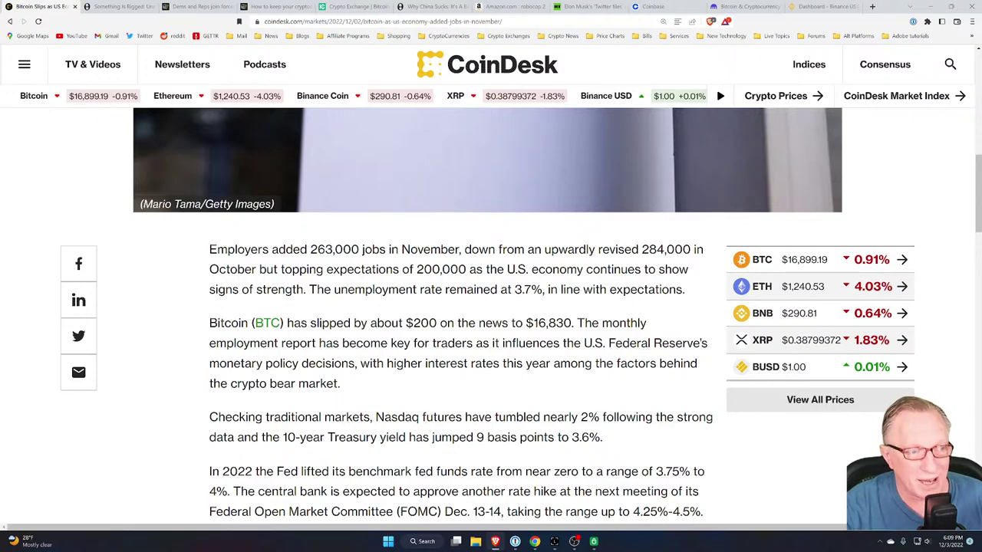
scroll(378, 285, "down", 4)
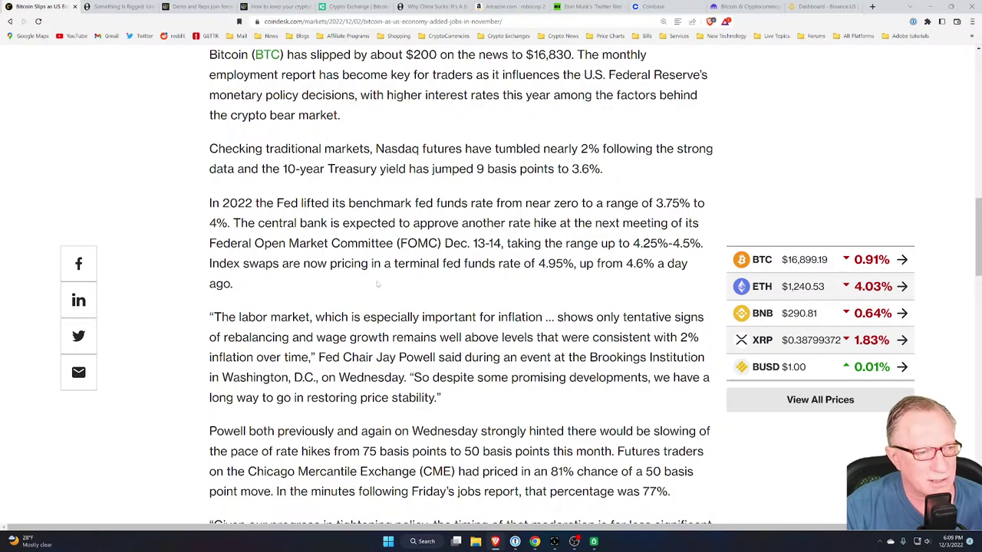
scroll(364, 285, "up", 3)
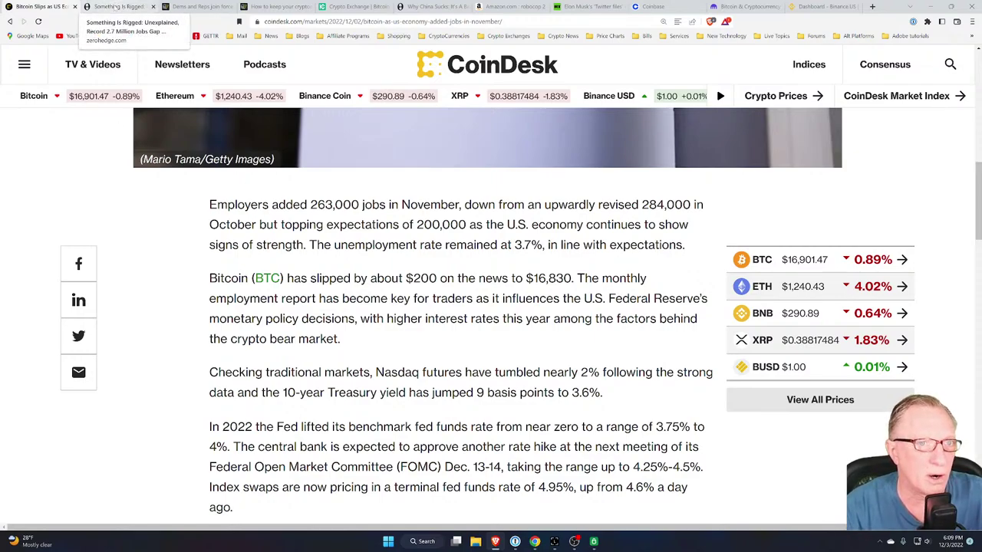
- Scroll through the stream's video description and news links, then return to the CoinDesk article
left_click(534, 542)
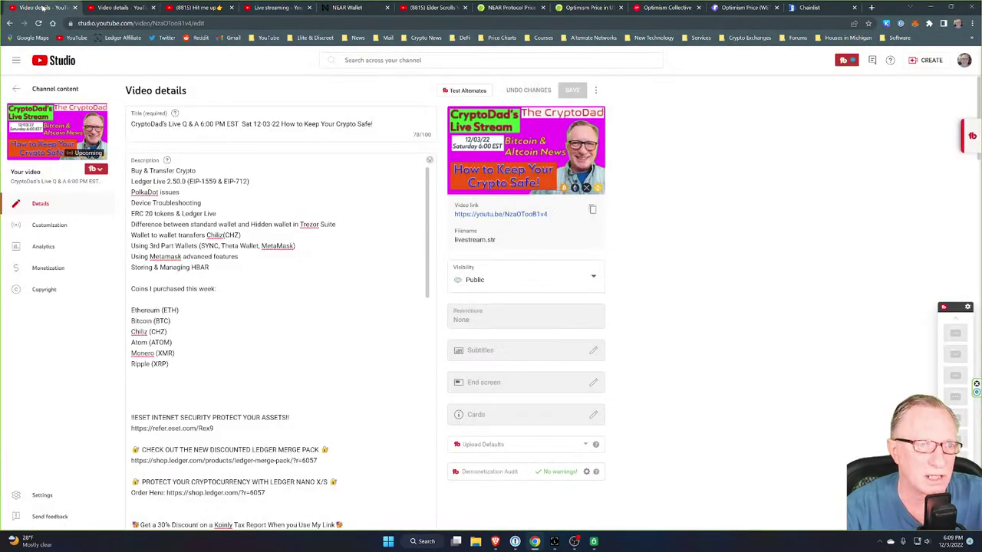
left_click(115, 8)
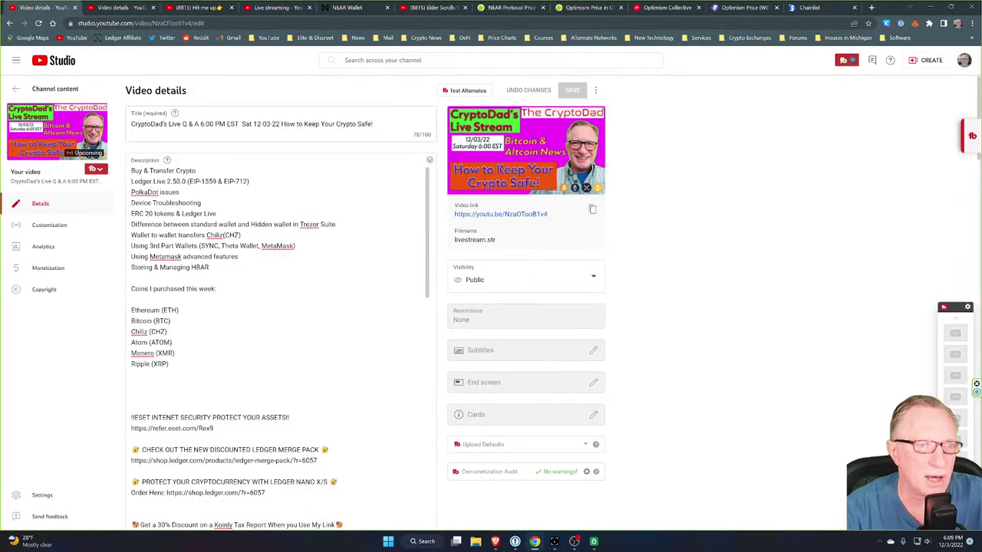
scroll(276, 345, "down", 10)
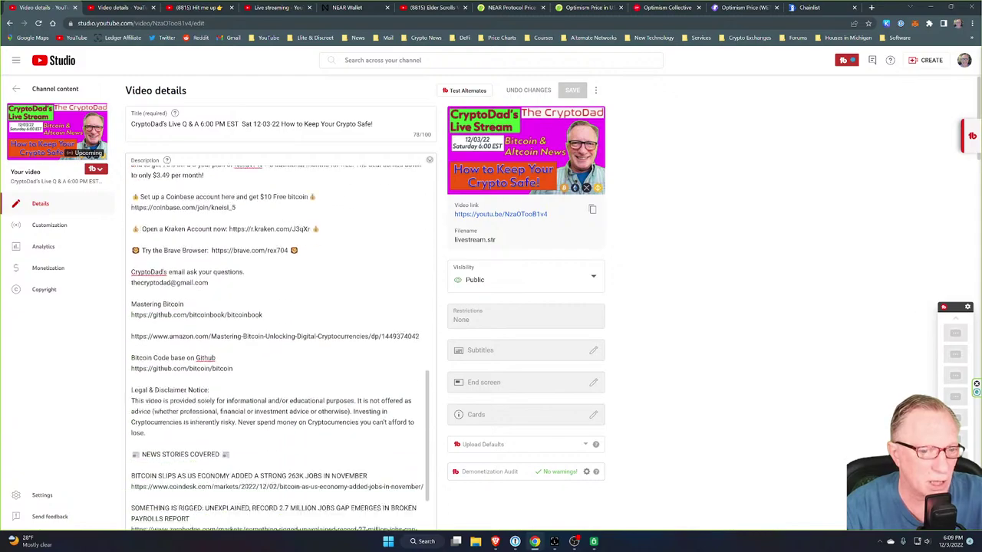
scroll(277, 345, "down", 5)
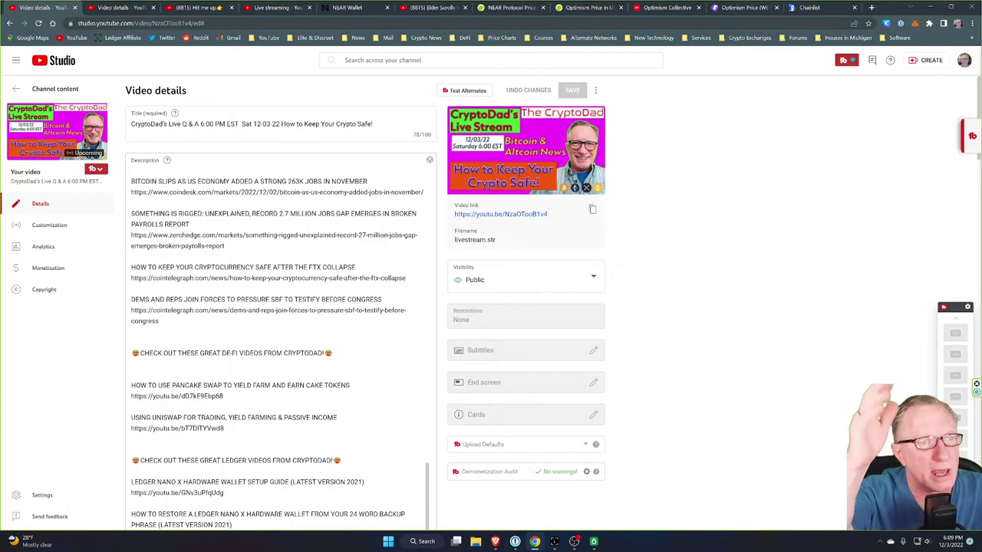
scroll(276, 345, "up", 2)
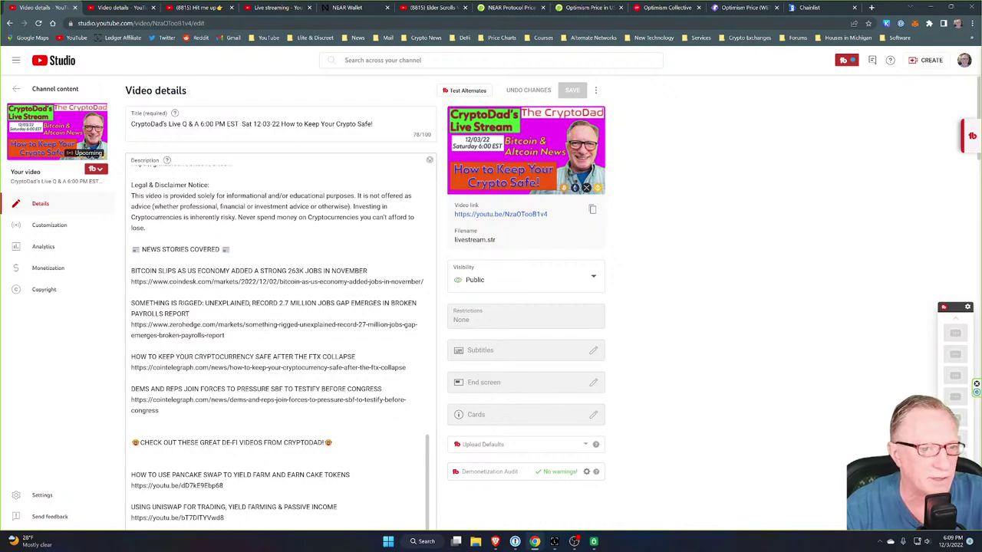
scroll(276, 345, "up", 10)
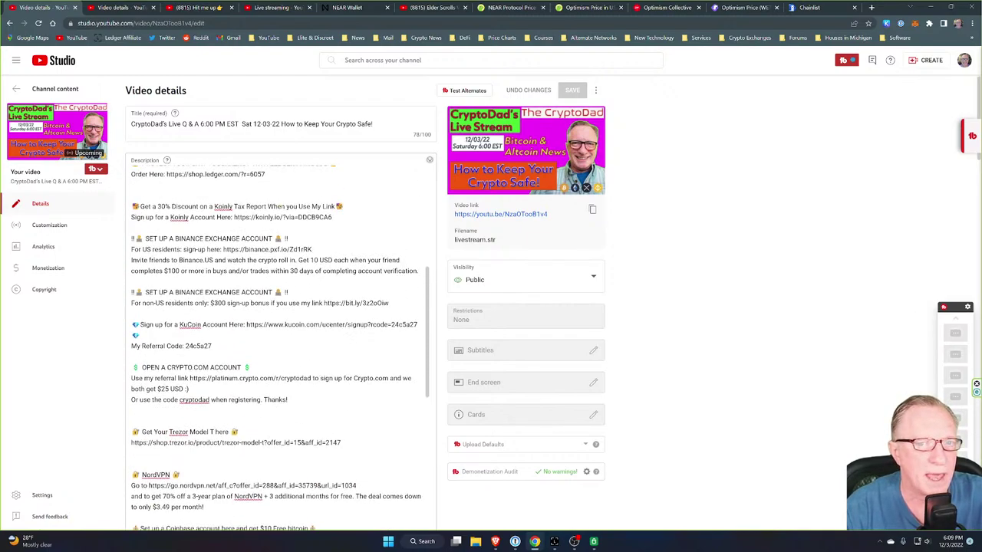
scroll(276, 345, "up", 2)
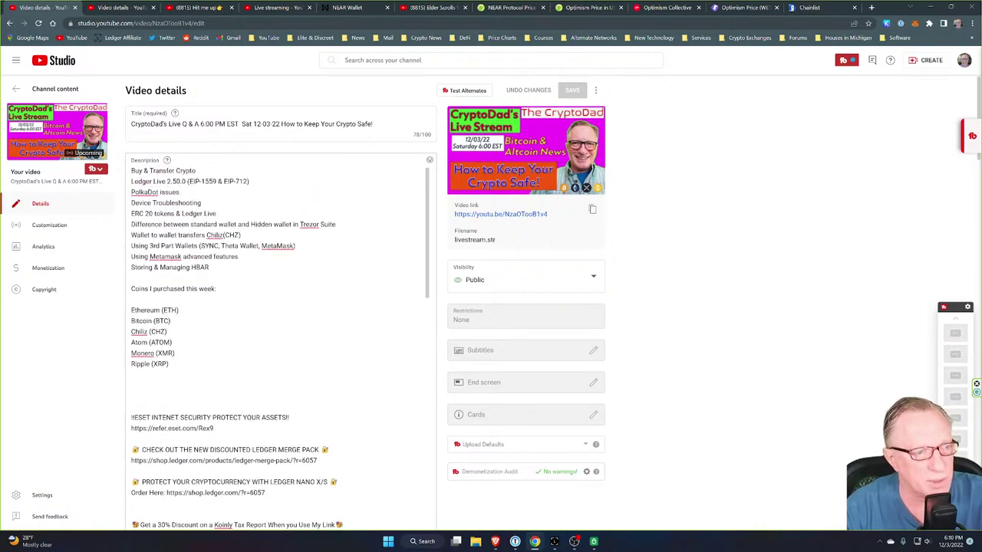
scroll(276, 346, "down", 6)
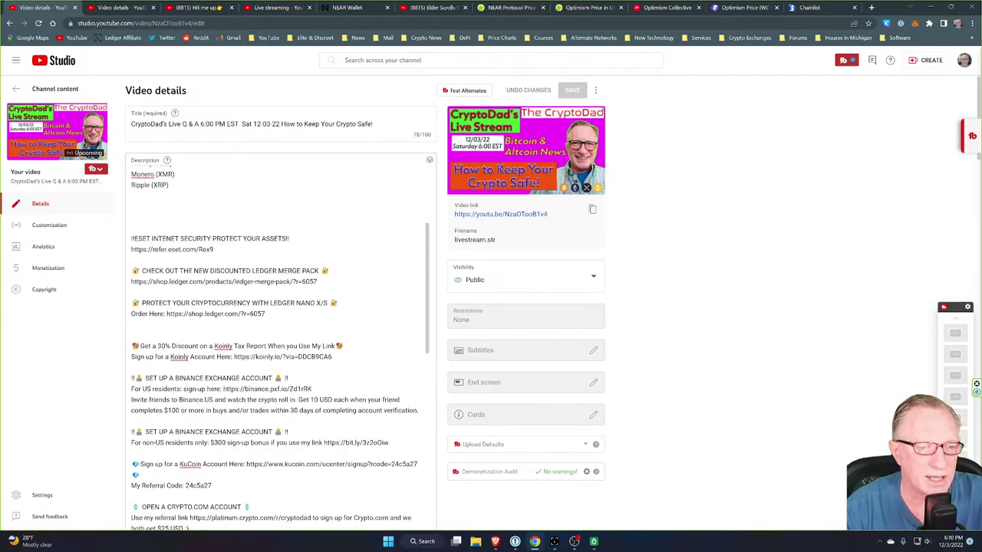
scroll(280, 345, "down", 5)
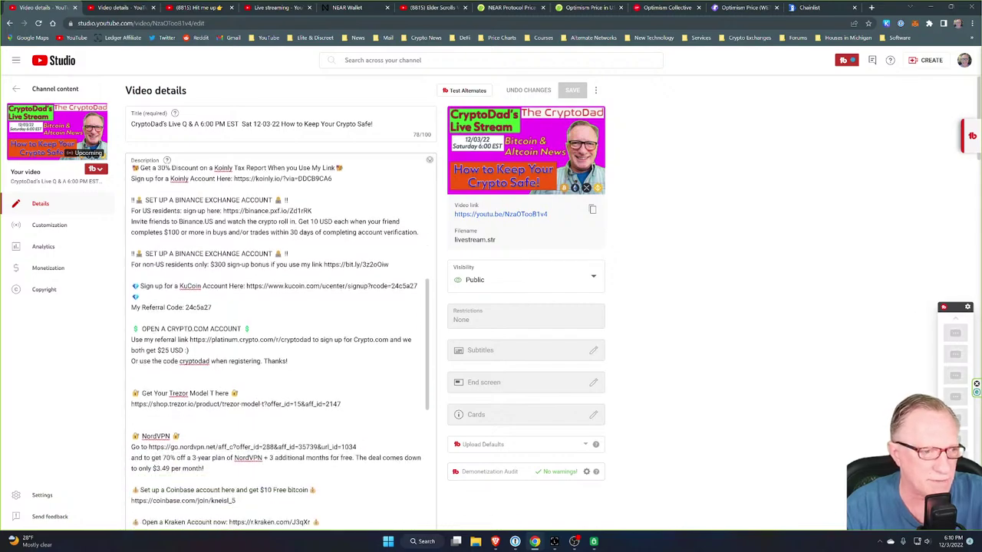
scroll(280, 345, "down", 1)
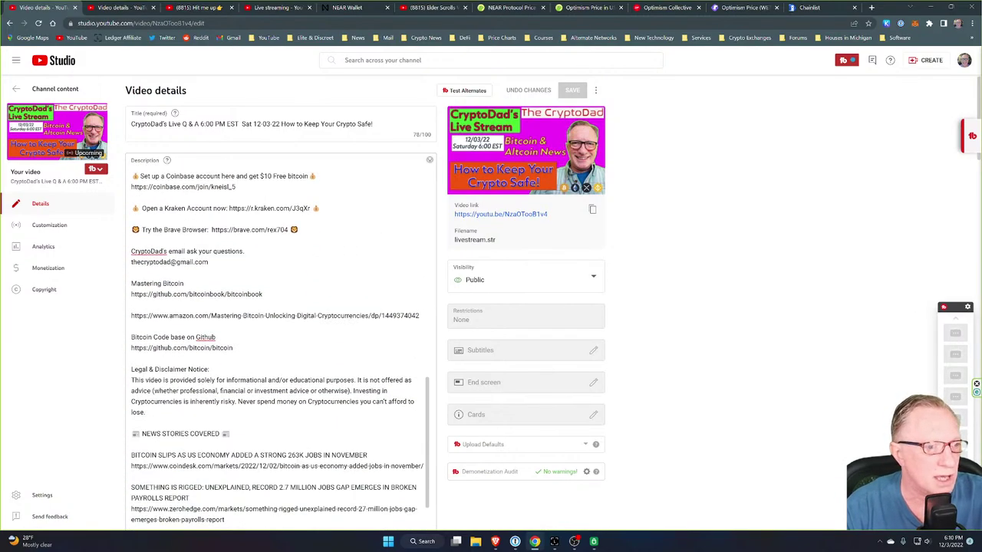
scroll(276, 345, "up", 10)
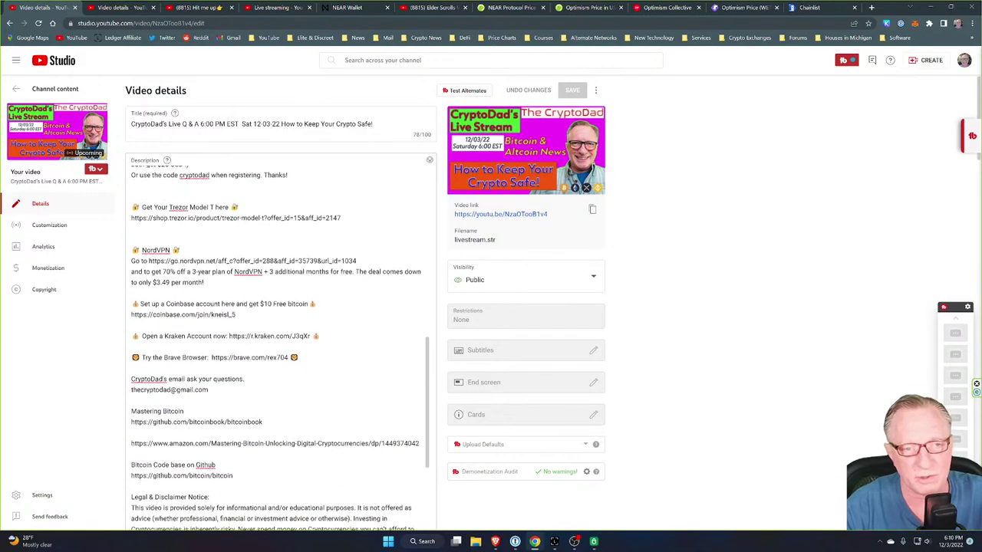
scroll(280, 345, "up", 5)
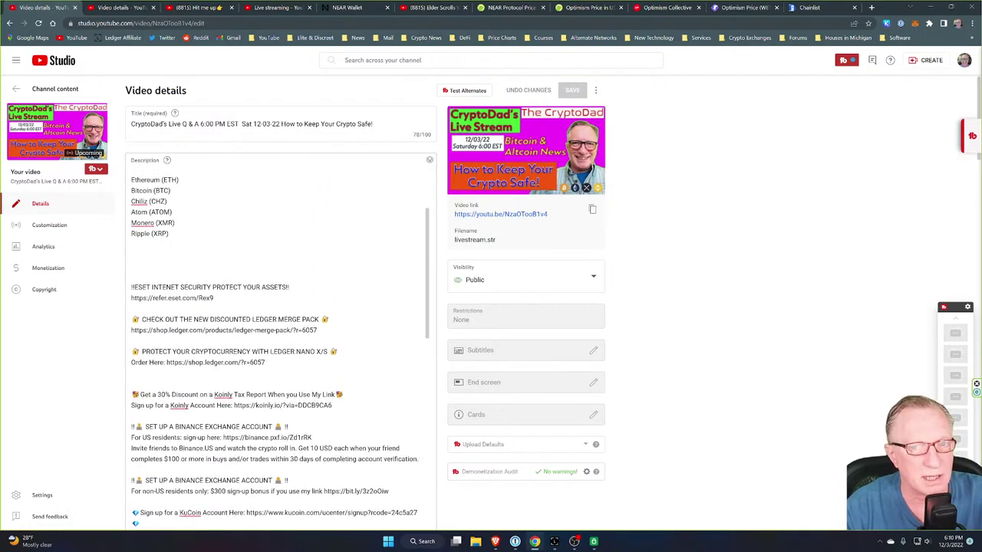
scroll(277, 345, "down", 5)
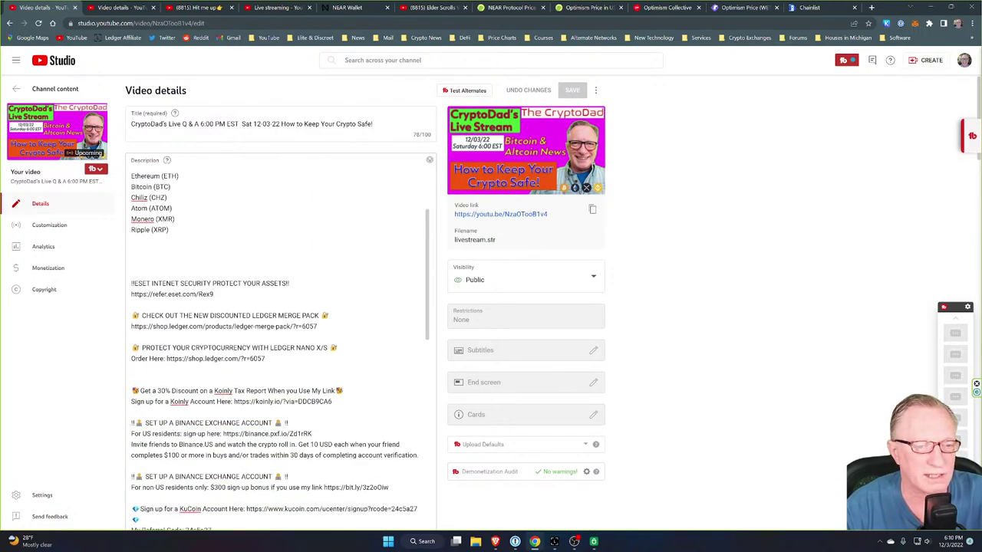
scroll(276, 345, "up", 5)
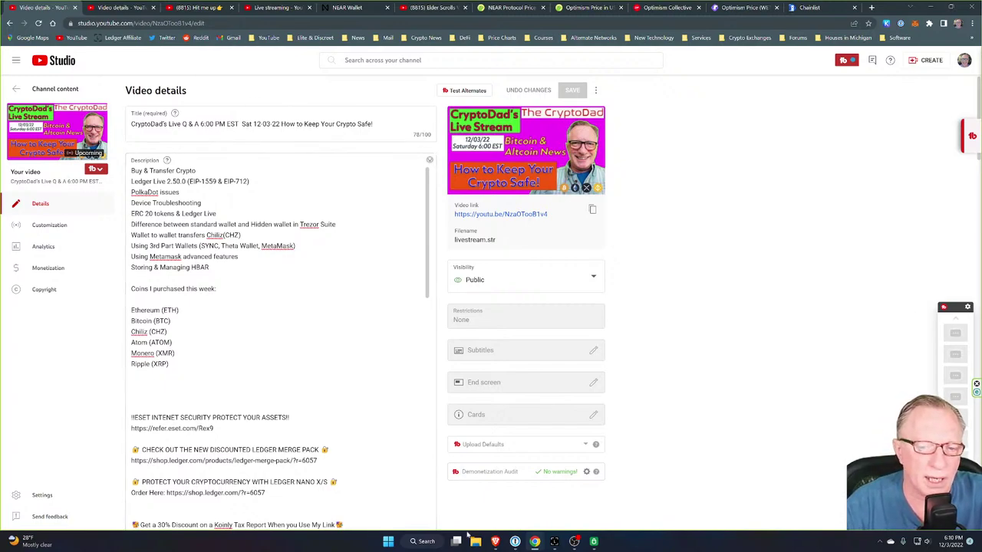
left_click(495, 544)
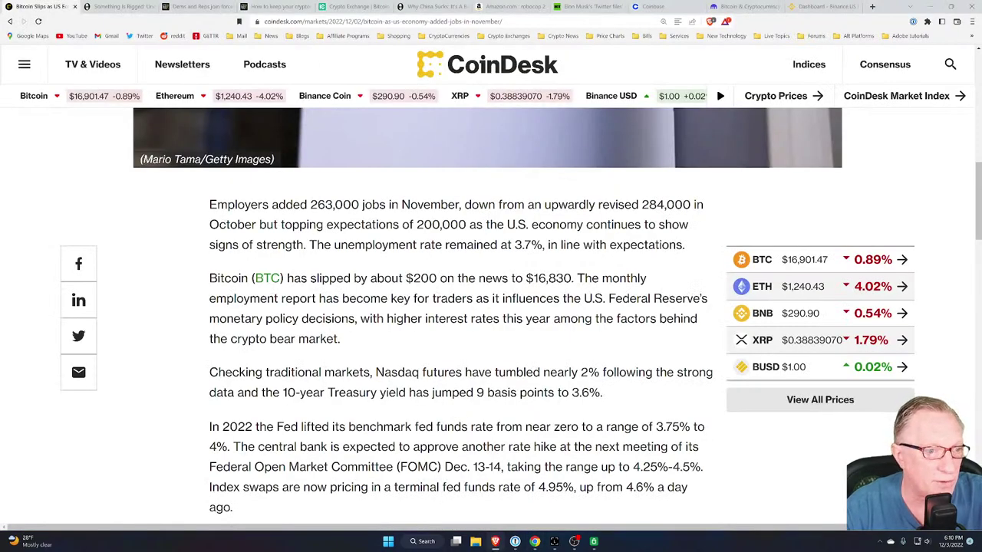
- Switch to the tab with ZeroHedge's 'Something Is Rigged' 2.7 million jobs-gap article
scroll(313, 326, "up", 5)
key("ctrl+Tab")
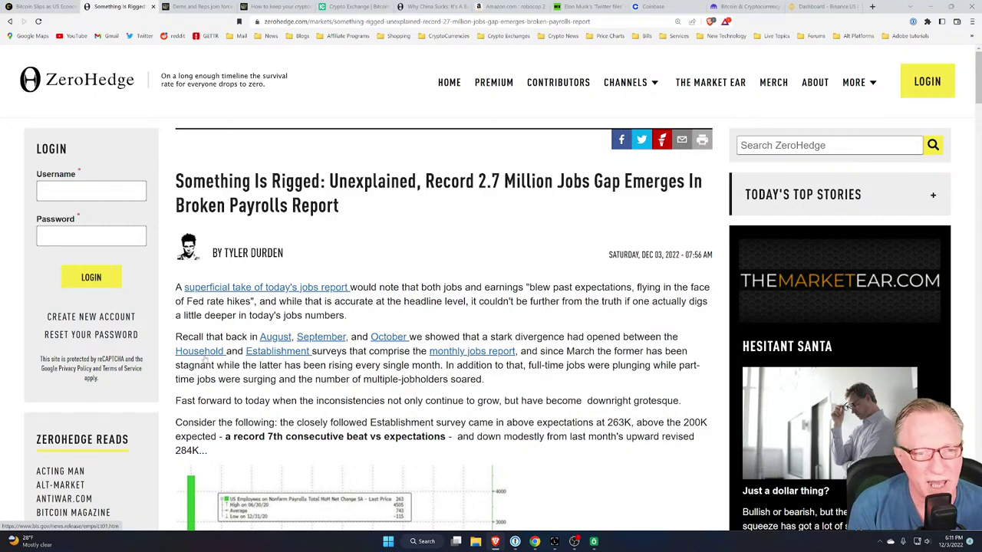
scroll(517, 373, "down", 2)
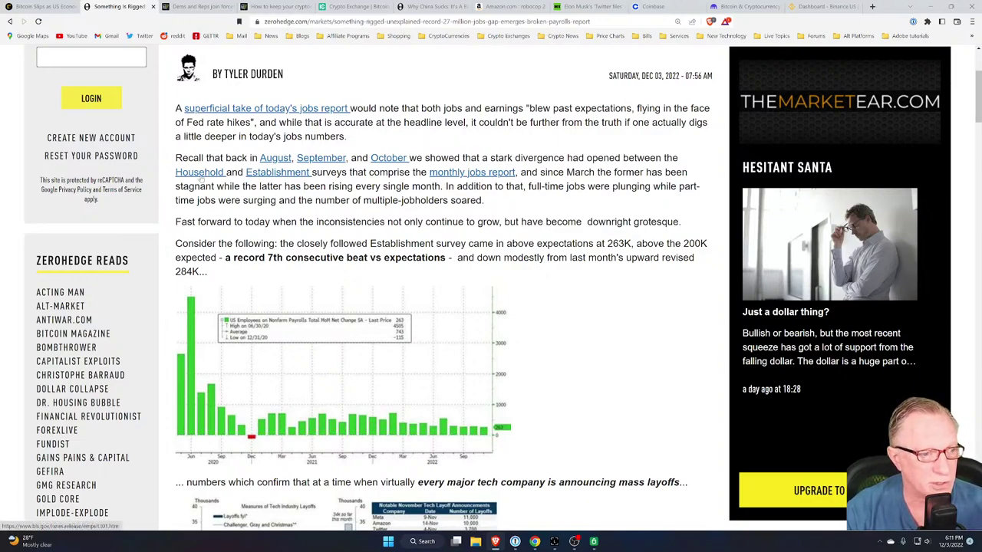
scroll(627, 355, "down", 3)
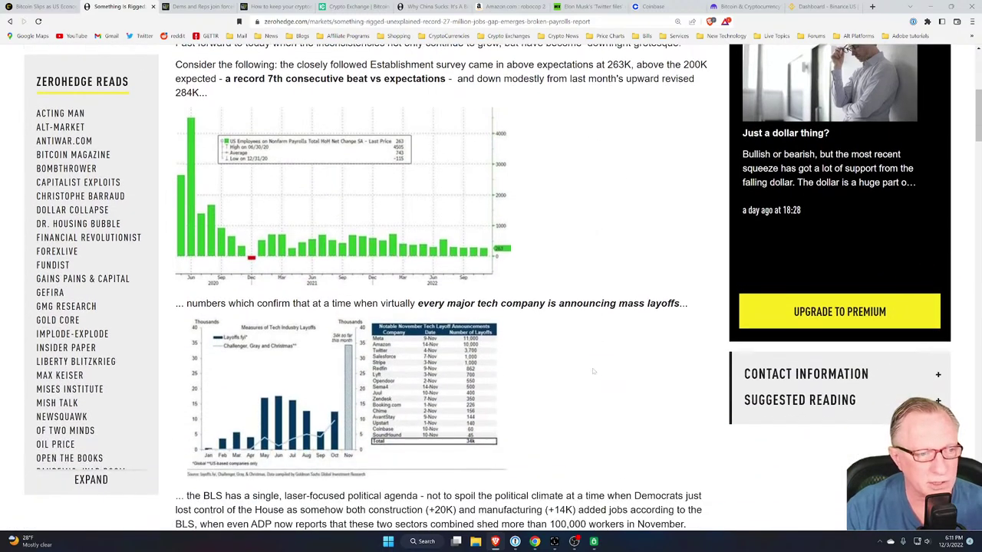
scroll(593, 372, "down", 1)
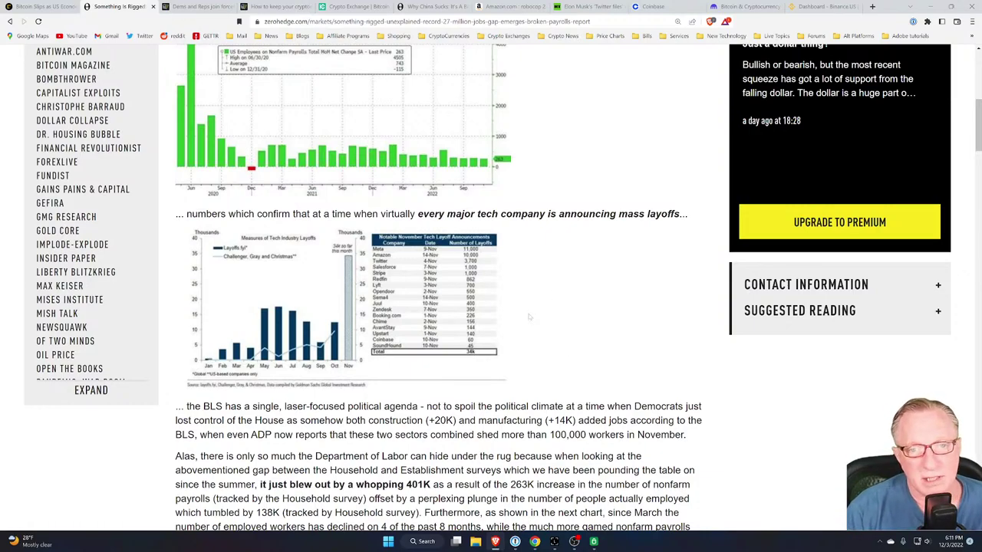
scroll(527, 355, "up", 2)
scroll(527, 355, "up", 1)
scroll(527, 356, "up", 1)
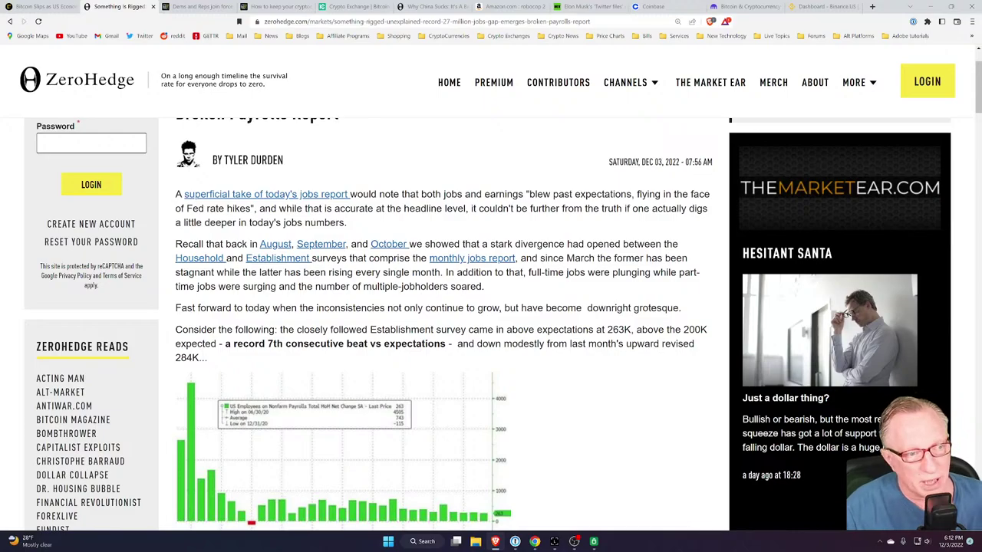
- Scroll down through the ZeroHedge payrolls jobs-gap article
scroll(560, 317, "down", 3)
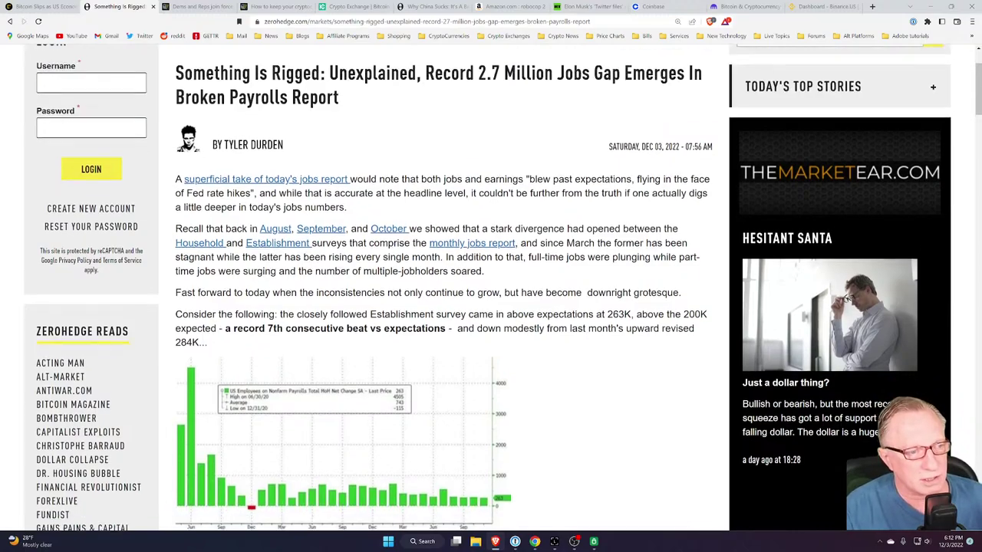
scroll(558, 316, "up", 1)
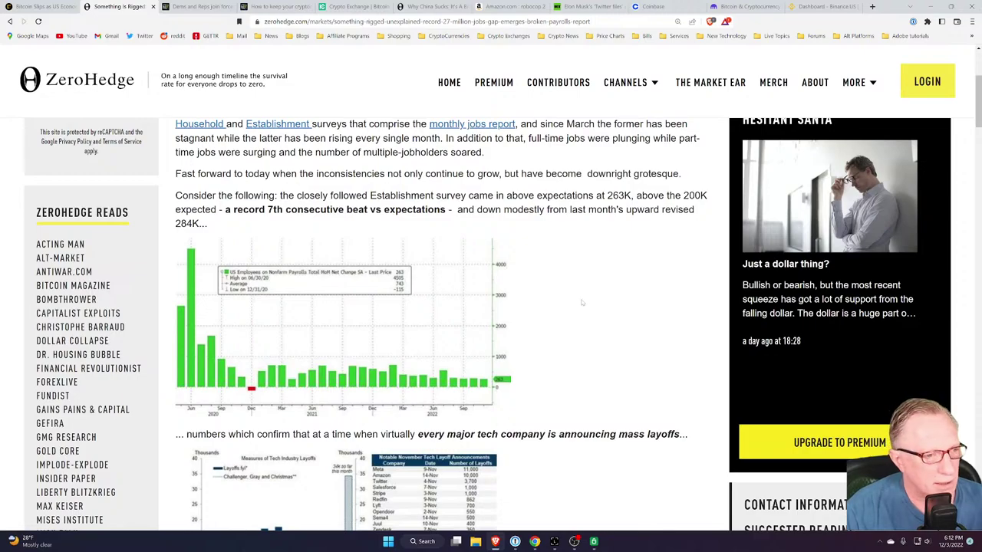
scroll(587, 299, "down", 1)
scroll(587, 299, "down", 8)
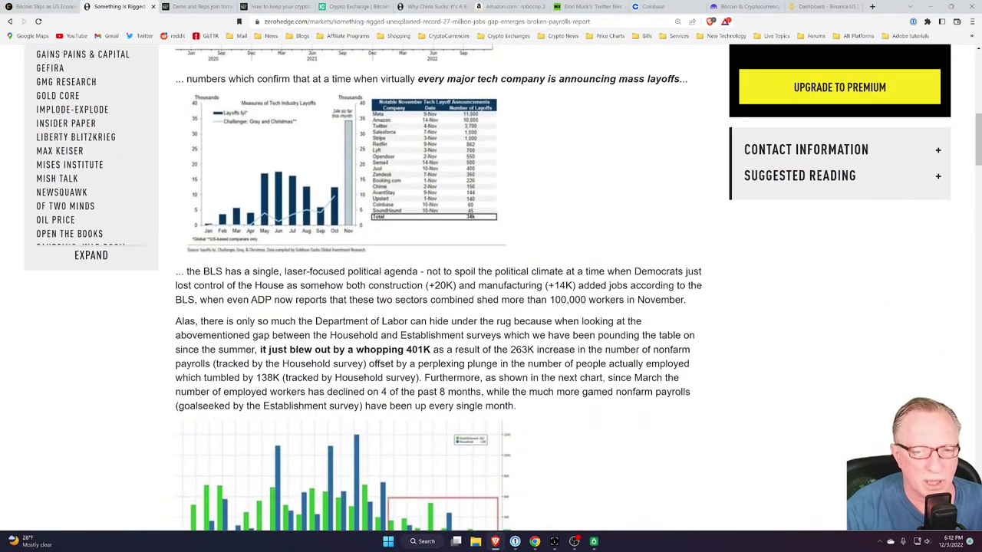
scroll(595, 311, "down", 6)
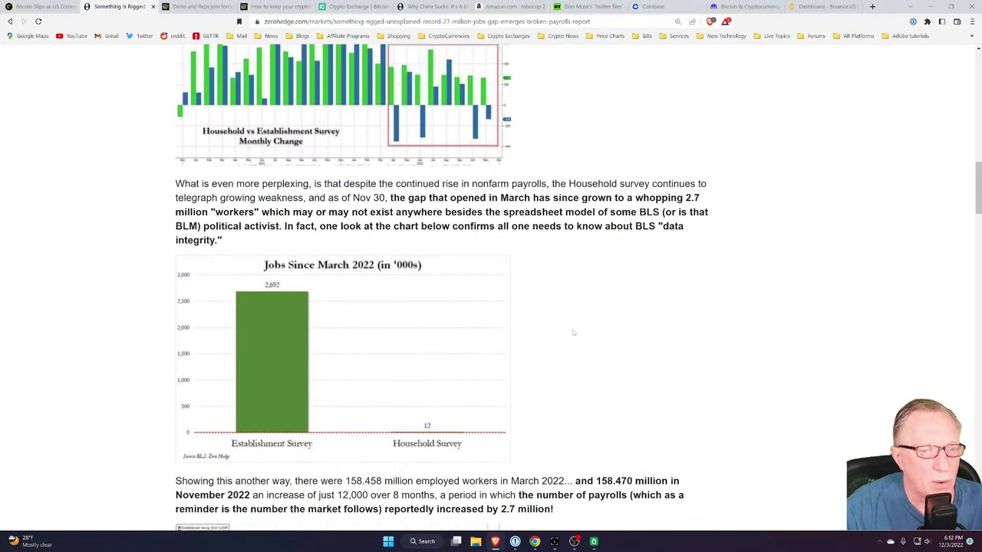
scroll(583, 330, "down", 8)
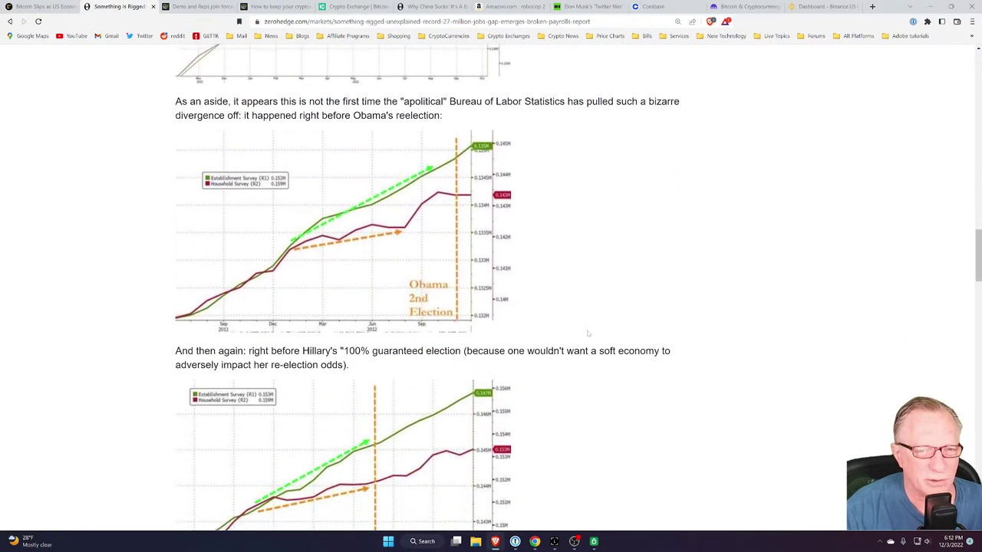
scroll(595, 335, "down", 7)
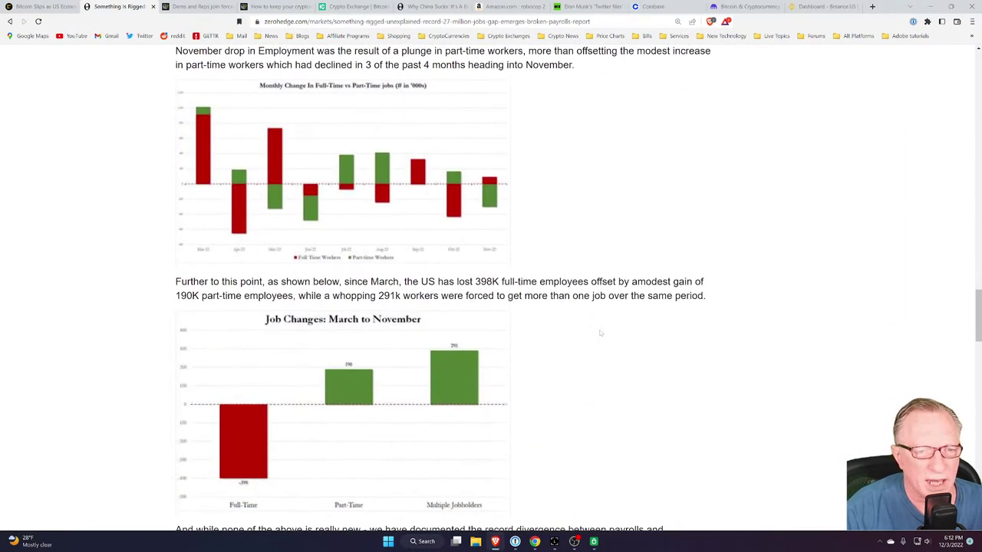
scroll(610, 336, "down", 7)
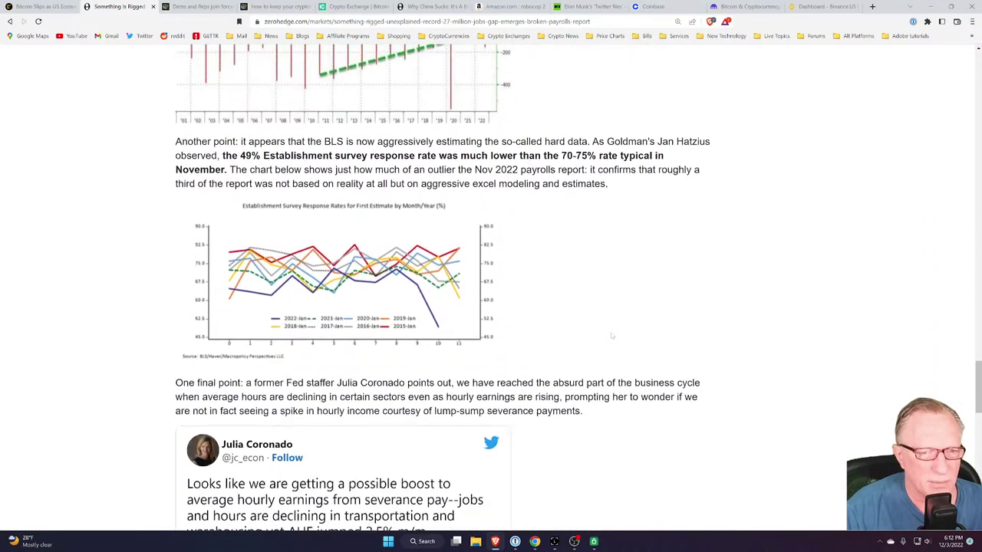
scroll(619, 338, "down", 5)
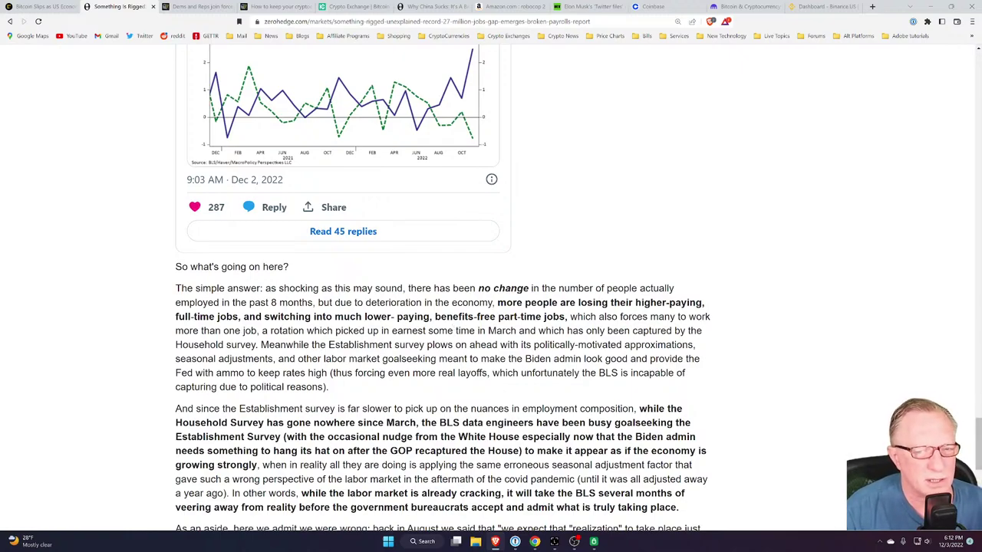
scroll(491, 291, "down", 1)
scroll(491, 291, "down", 2)
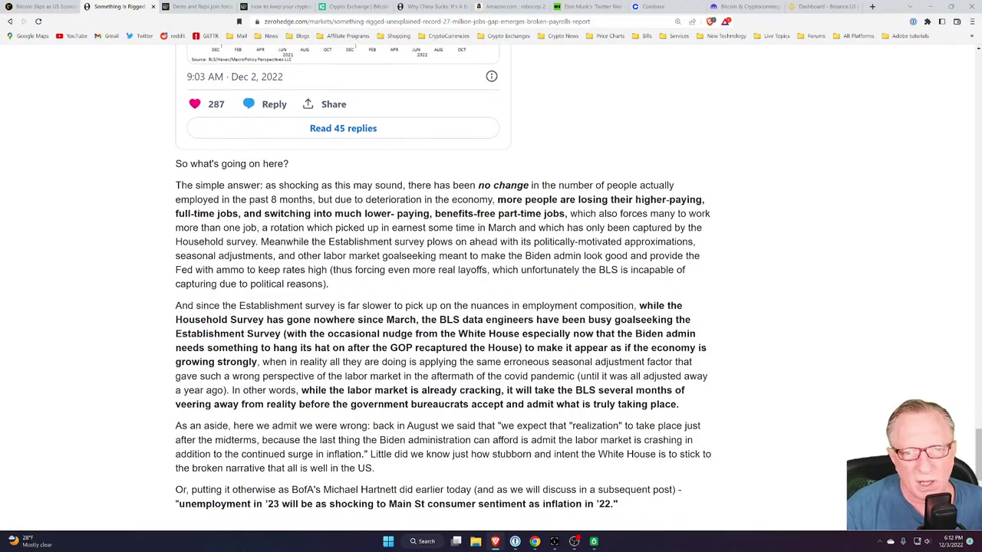
- Return to the article's top and switch to Cointelegraph's 'Dems and Reps join forces' tab
scroll(491, 292, "up", 3)
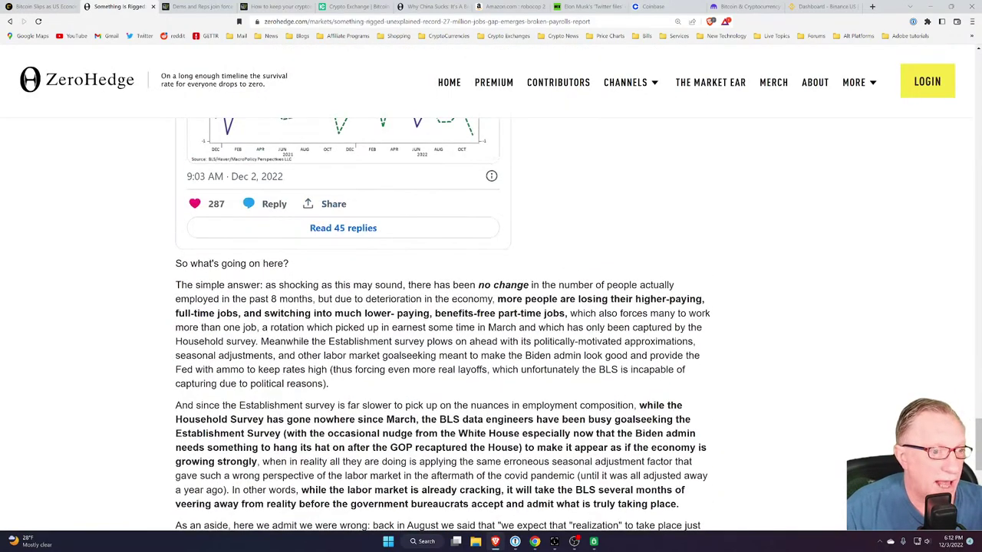
scroll(146, 355, "up", 4)
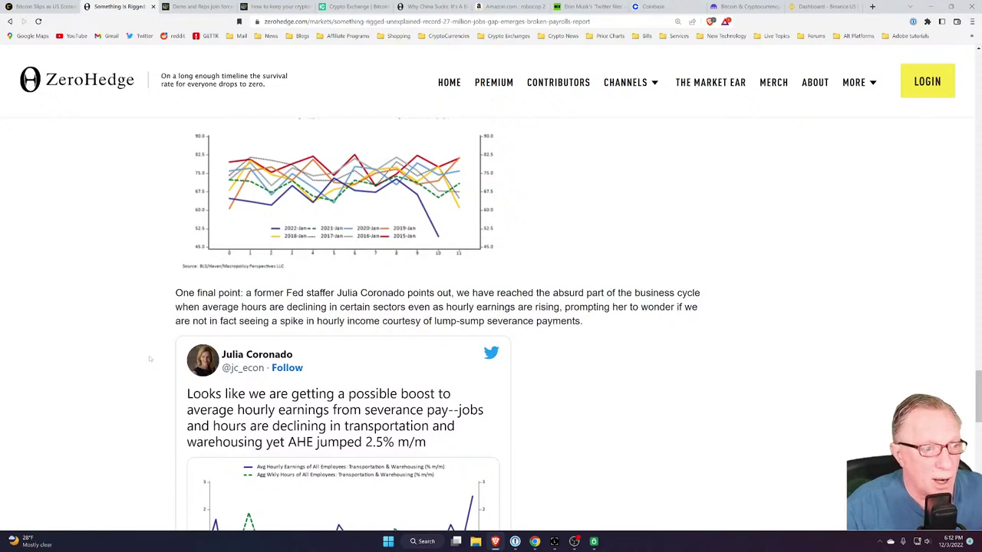
scroll(151, 359, "up", 9)
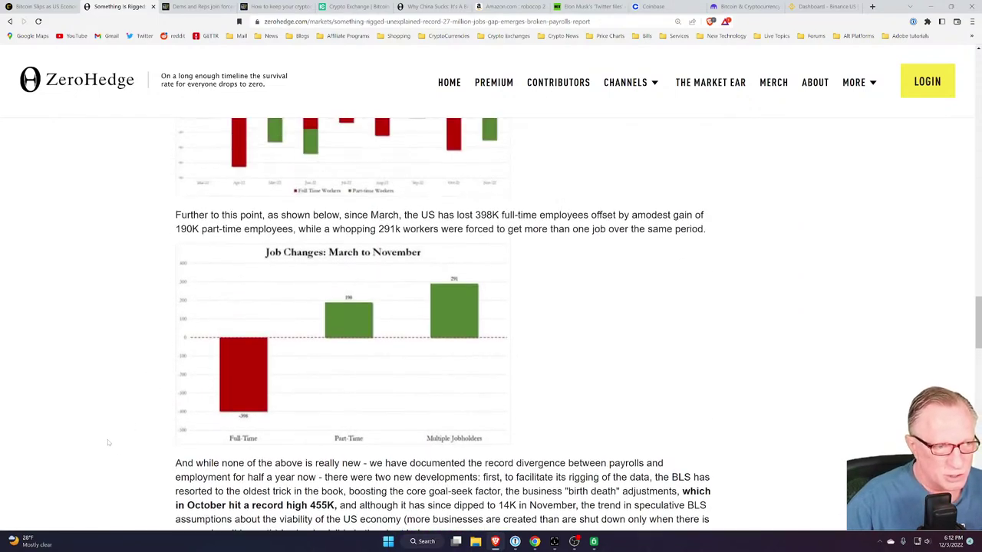
scroll(108, 440, "up", 8)
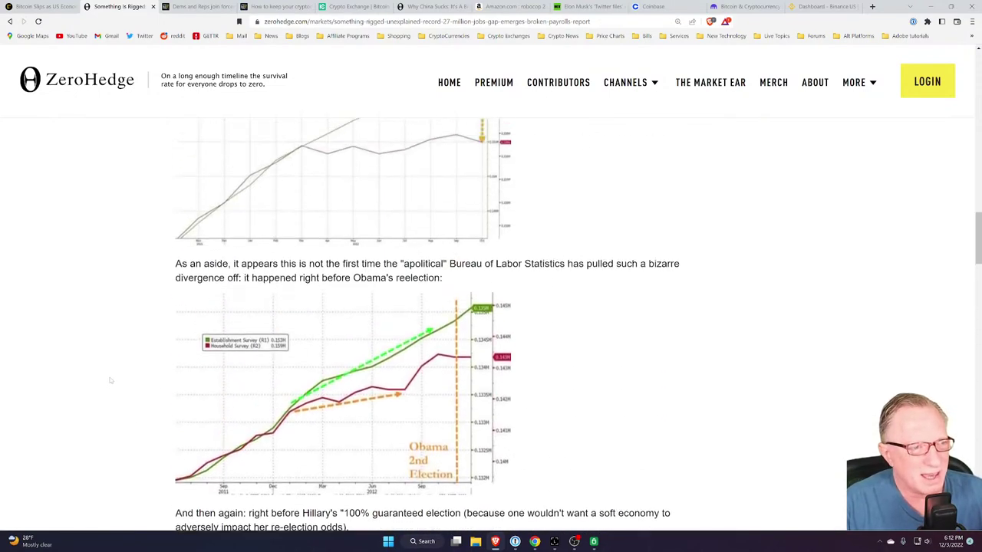
scroll(110, 379, "up", 8)
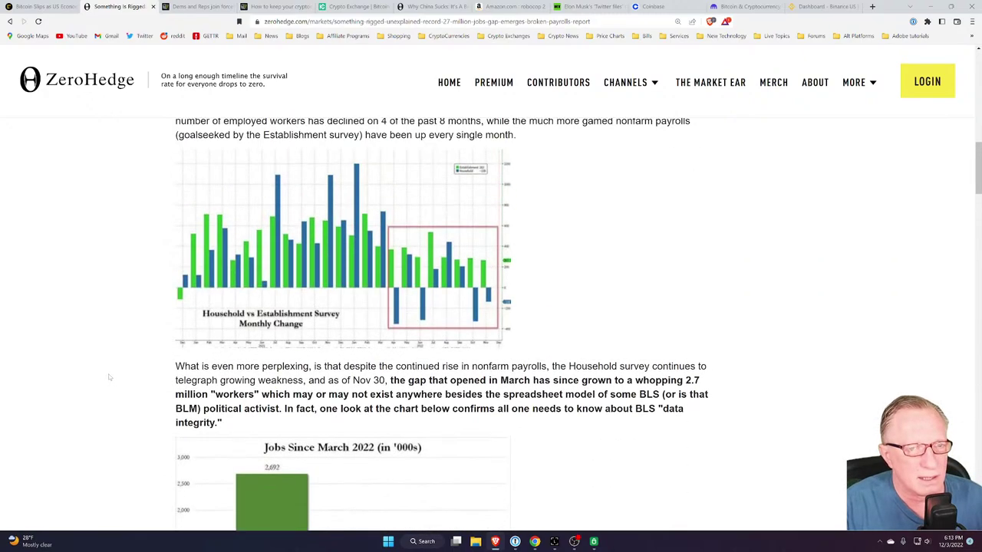
scroll(111, 374, "up", 8)
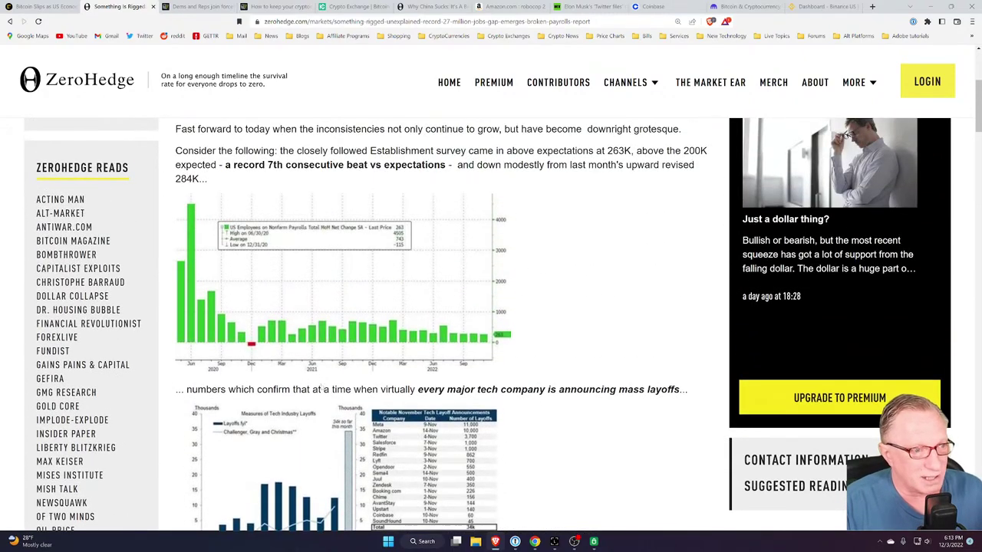
scroll(259, 353, "up", 3)
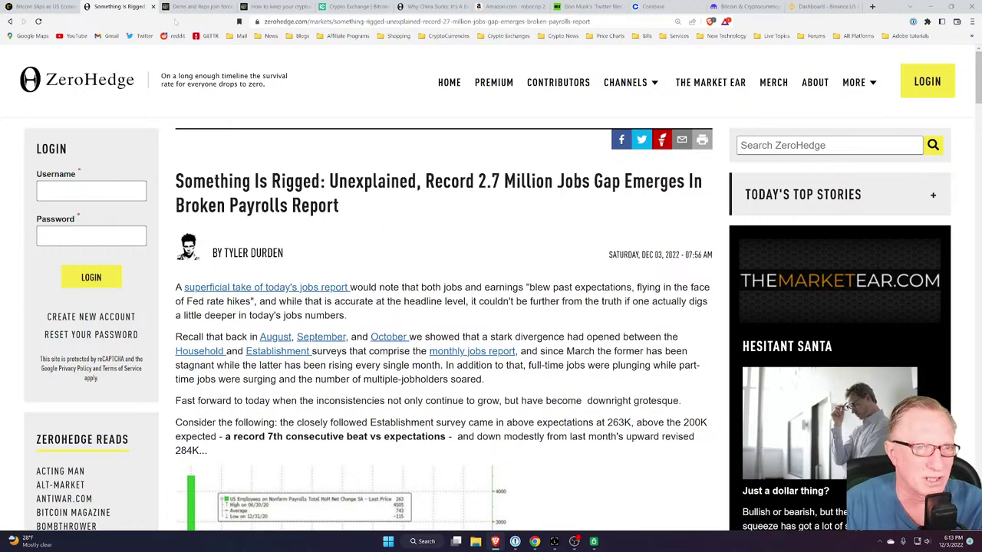
left_click(201, 7)
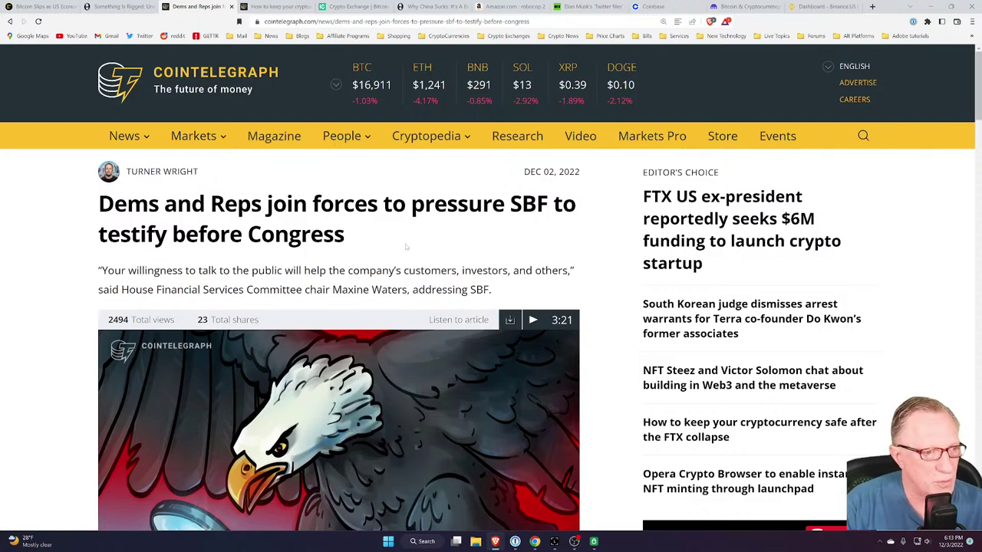
scroll(74, 322, "down", 1)
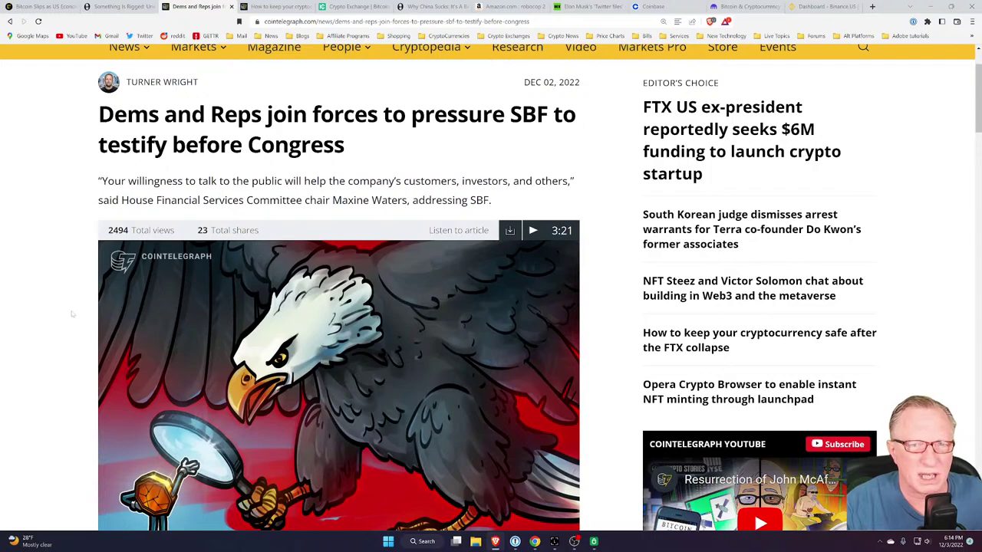
scroll(61, 308, "down", 3)
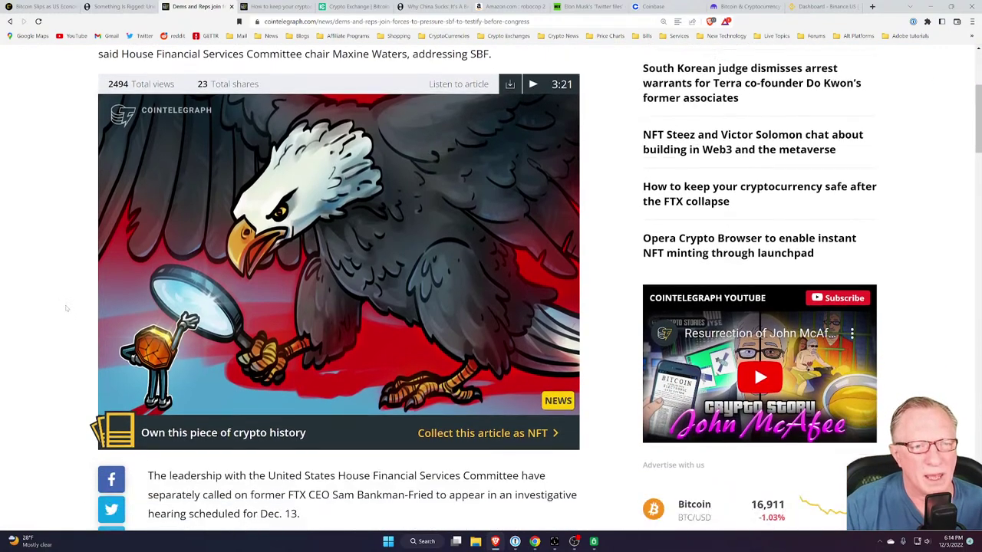
scroll(65, 311, "down", 1)
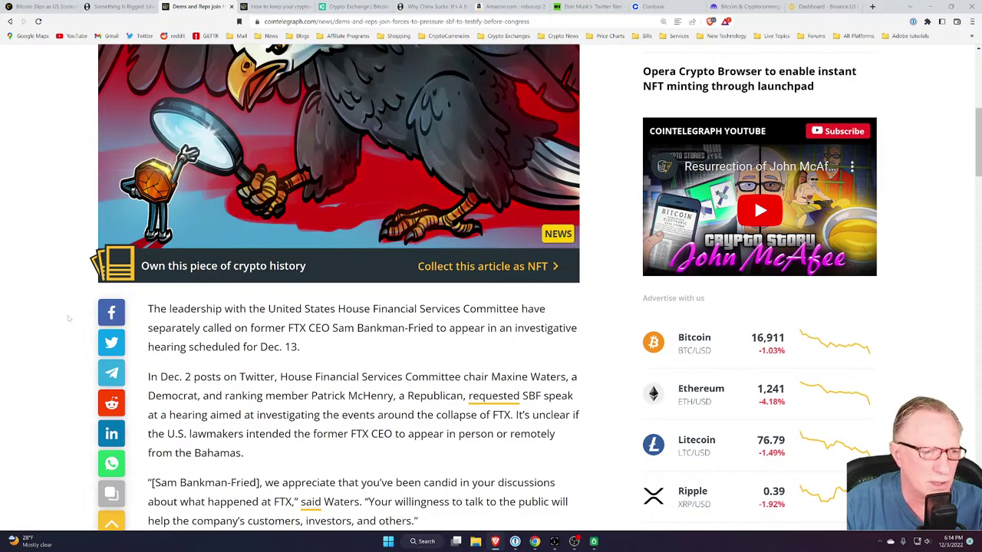
scroll(67, 317, "down", 3)
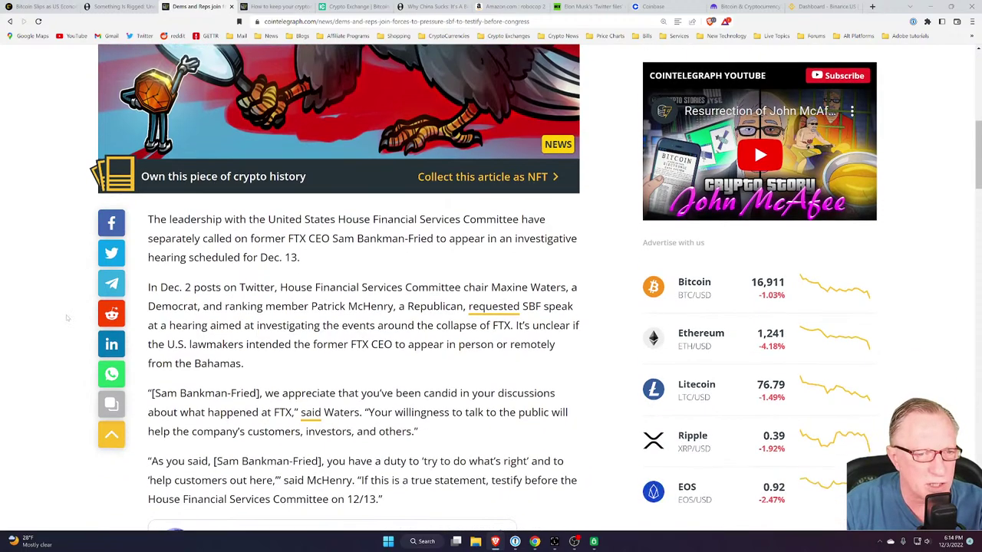
scroll(66, 326, "down", 3)
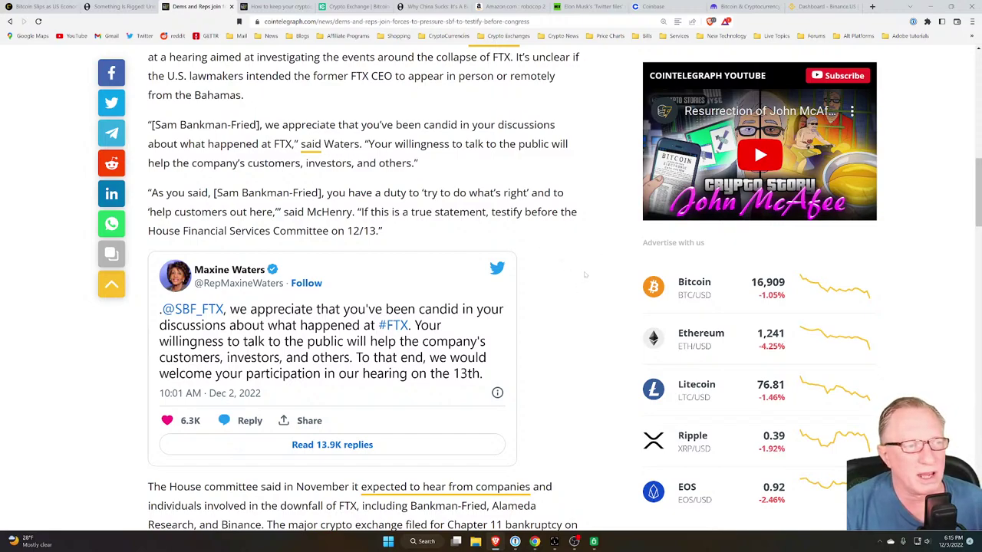
scroll(594, 292, "down", 1)
scroll(593, 291, "down", 4)
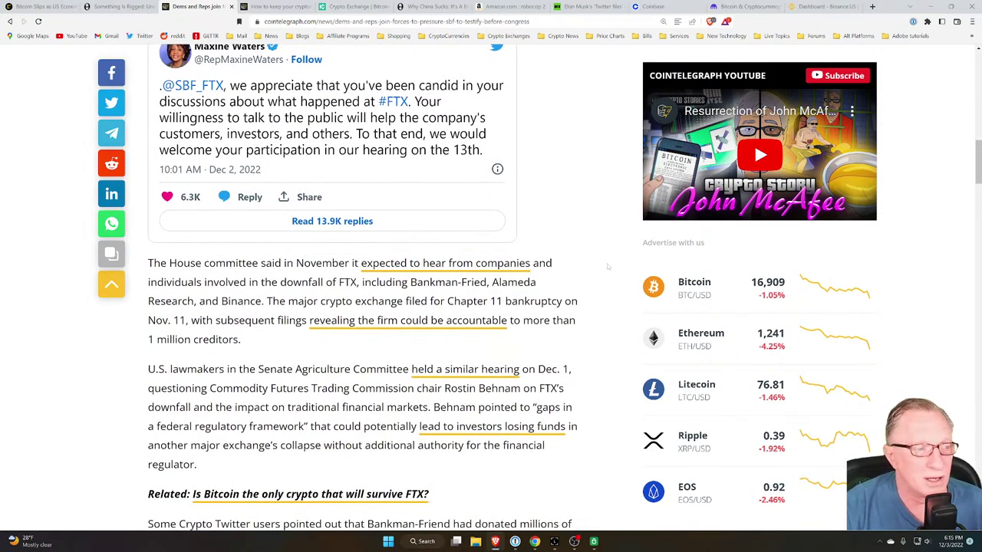
scroll(613, 261, "up", 3)
scroll(613, 260, "down", 3)
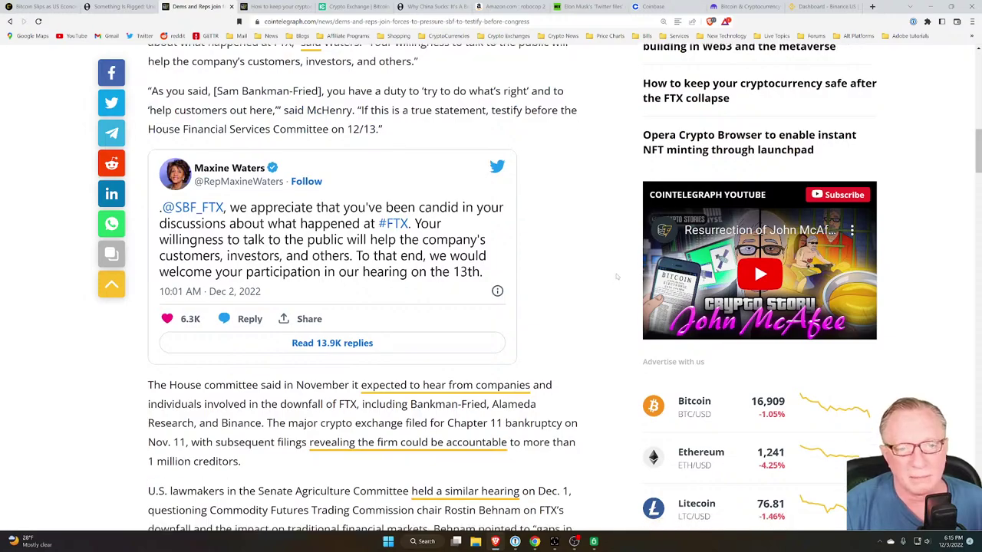
scroll(620, 270, "down", 8)
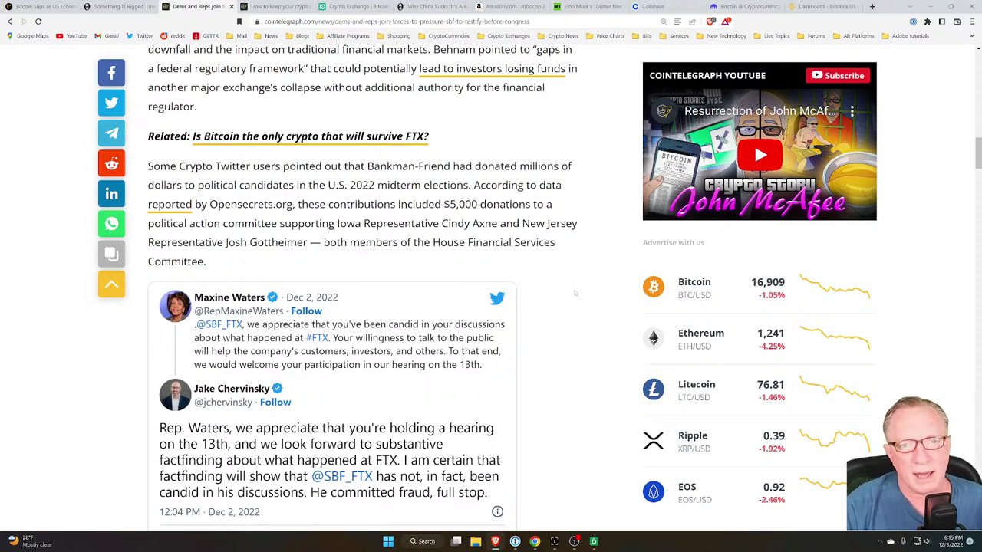
scroll(571, 288, "down", 3)
scroll(574, 284, "down", 1)
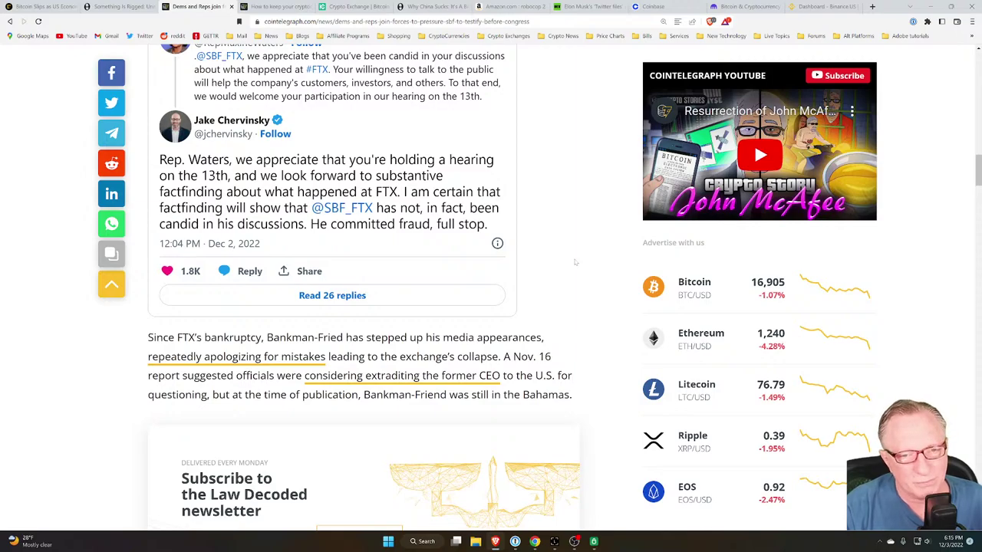
scroll(575, 262, "up", 5)
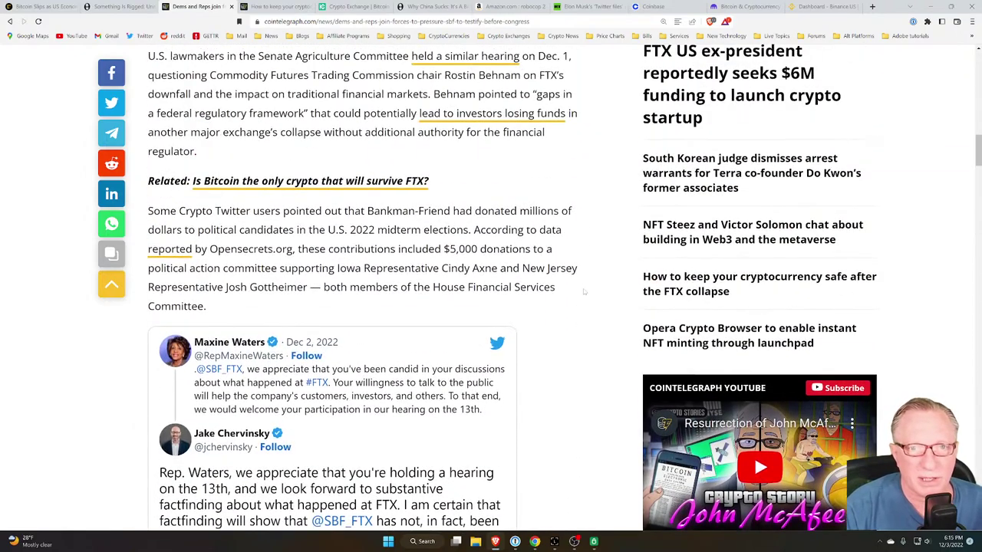
scroll(583, 286, "up", 6)
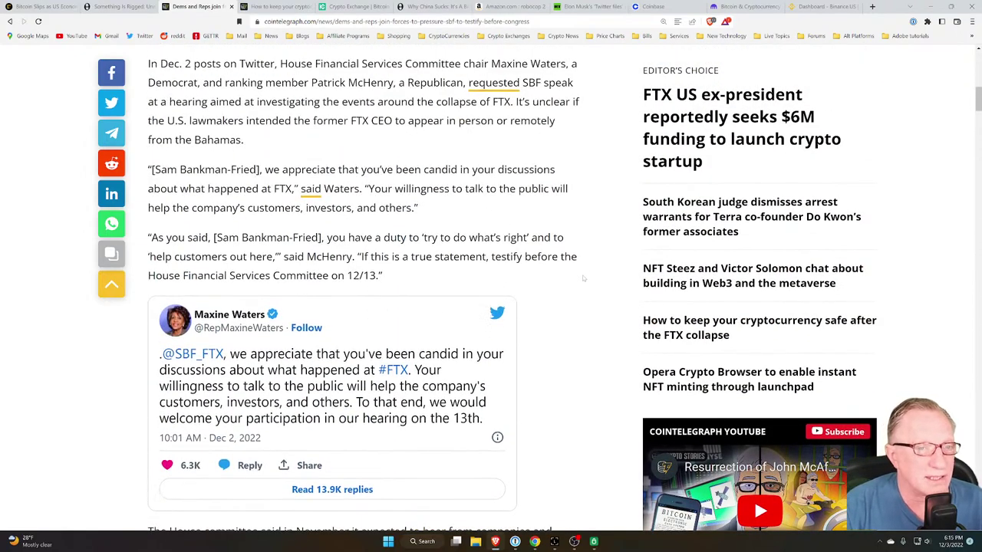
scroll(582, 279, "up", 6)
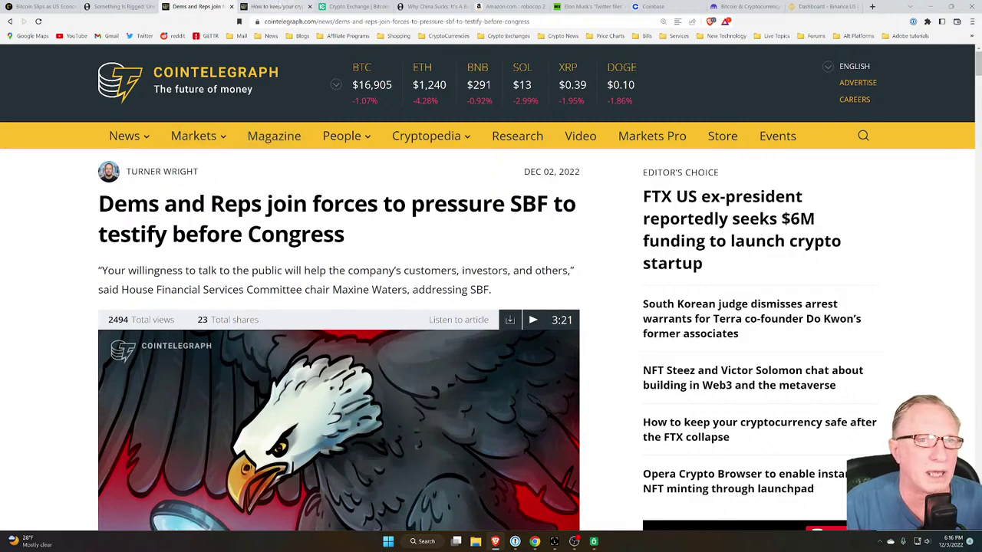
- Switch to the 'How to keep your crypto' tab and scroll to 'Hardware wallet: The safest bet'
left_click(277, 6)
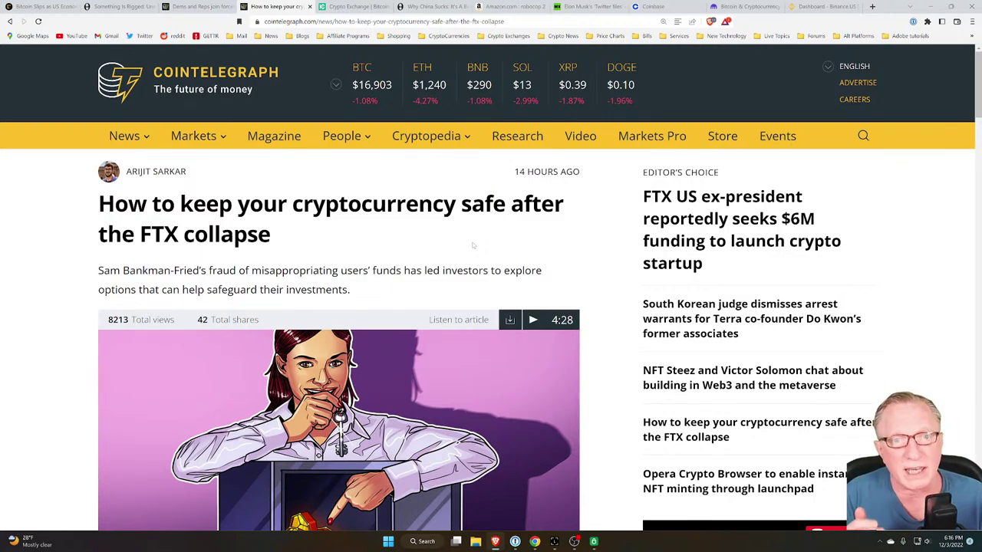
scroll(111, 328, "down", 6)
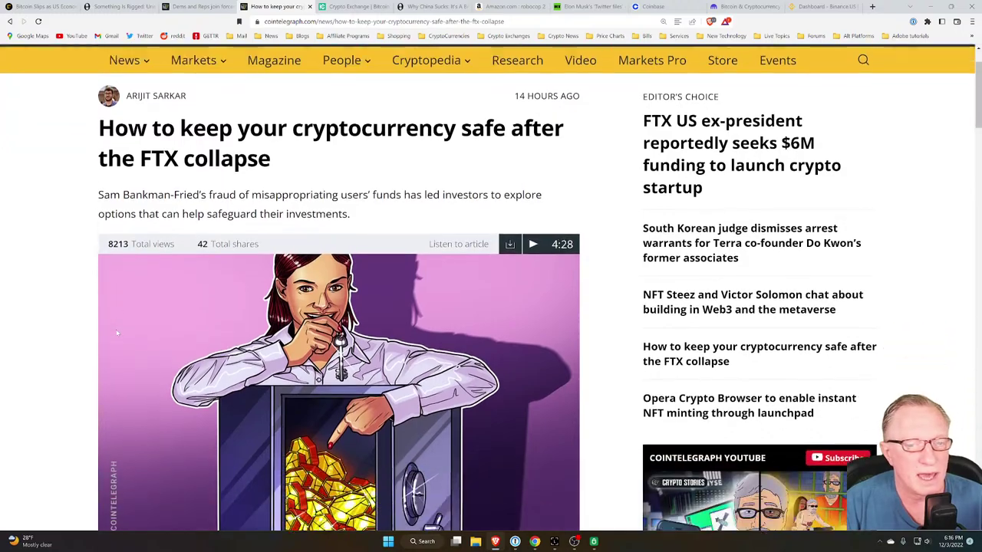
scroll(111, 329, "down", 4)
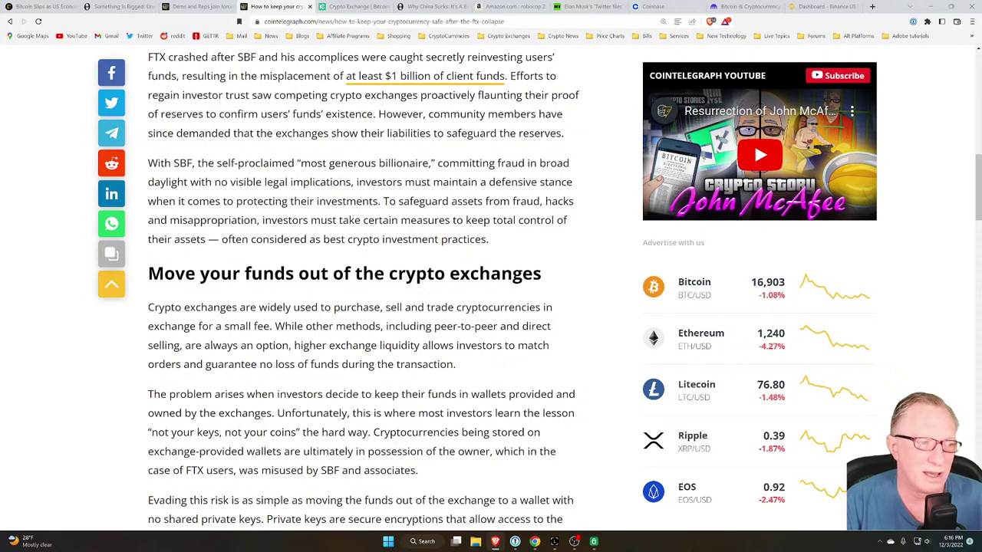
scroll(360, 307, "down", 3)
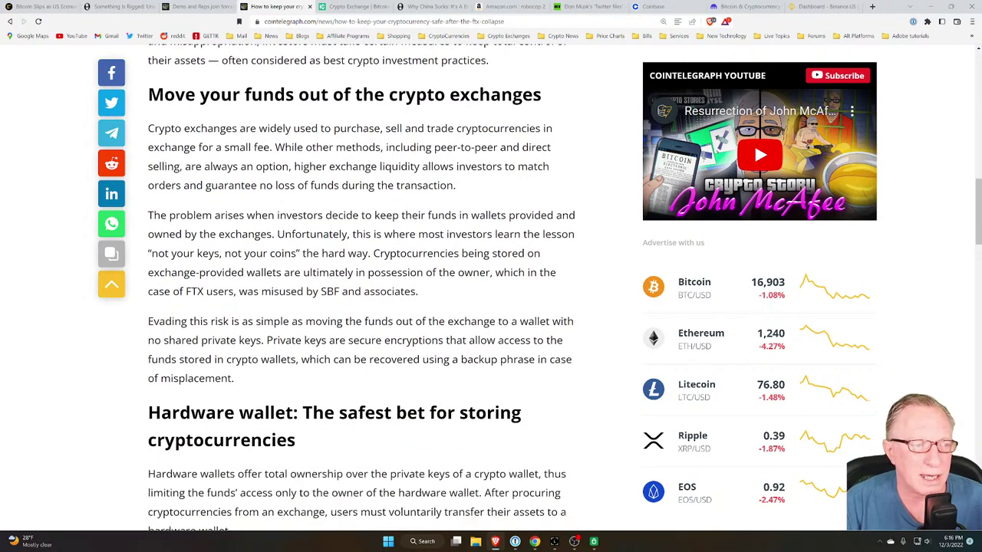
scroll(361, 307, "down", 1)
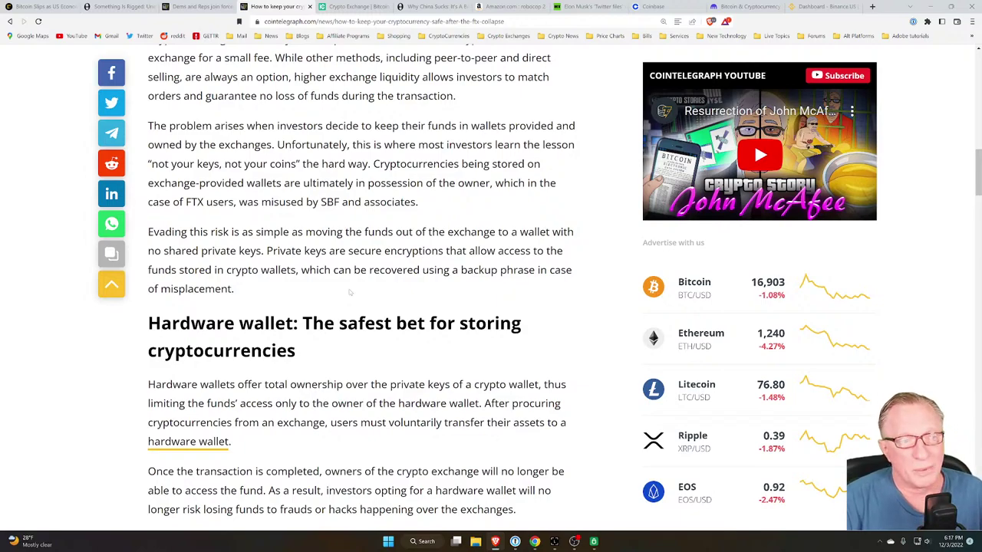
scroll(307, 303, "down", 3)
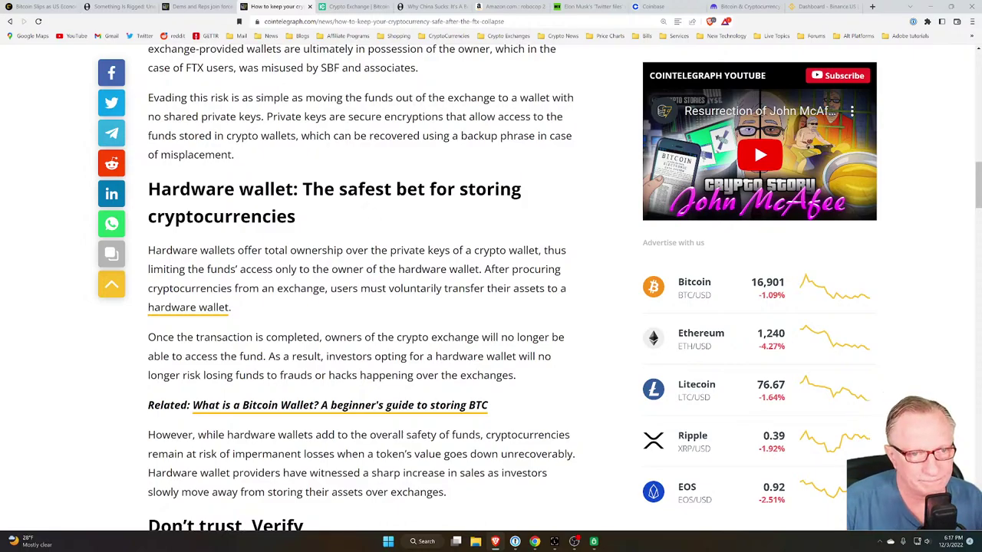
scroll(315, 209, "down", 2)
scroll(336, 253, "up", 1)
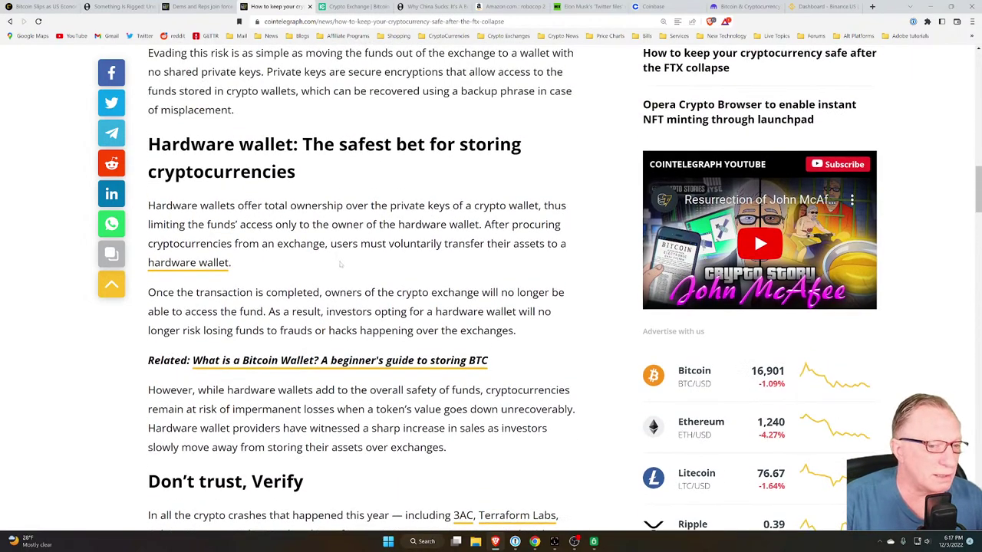
scroll(336, 253, "down", 3)
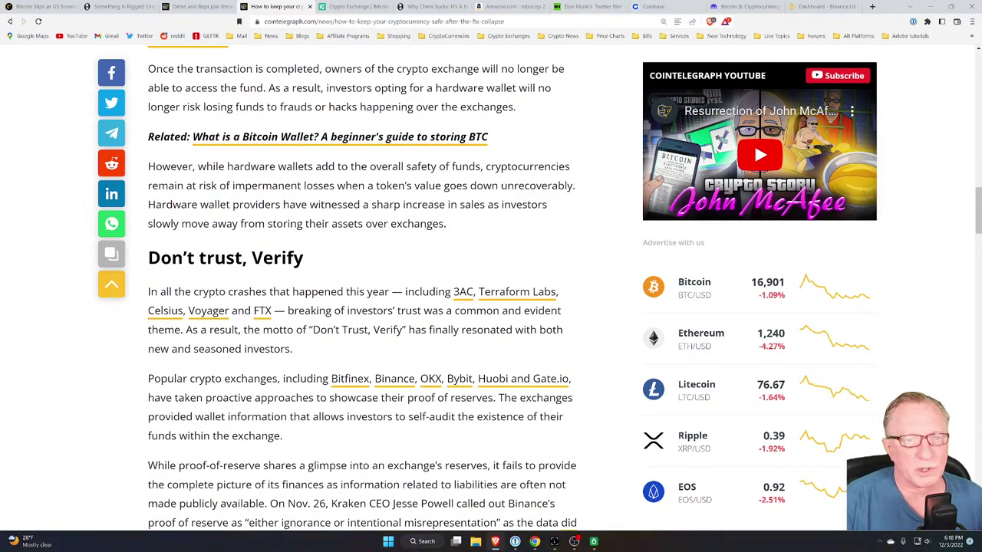
scroll(349, 275, "down", 1)
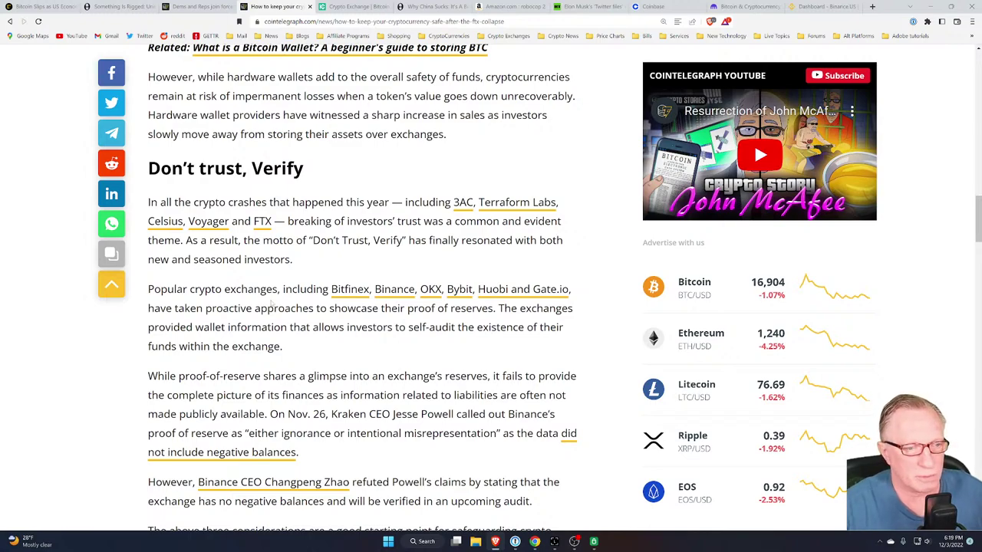
scroll(337, 322, "down", 3)
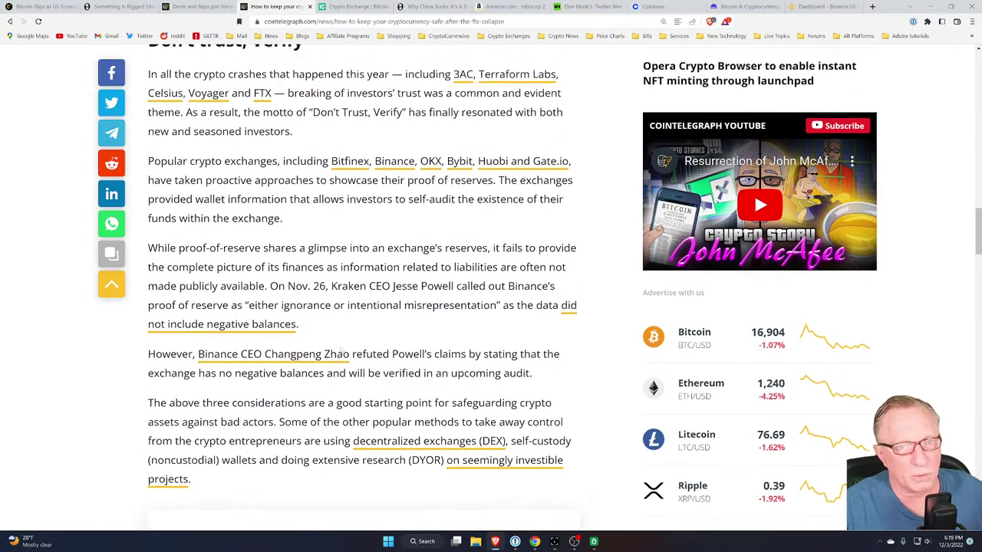
scroll(343, 355, "up", 1)
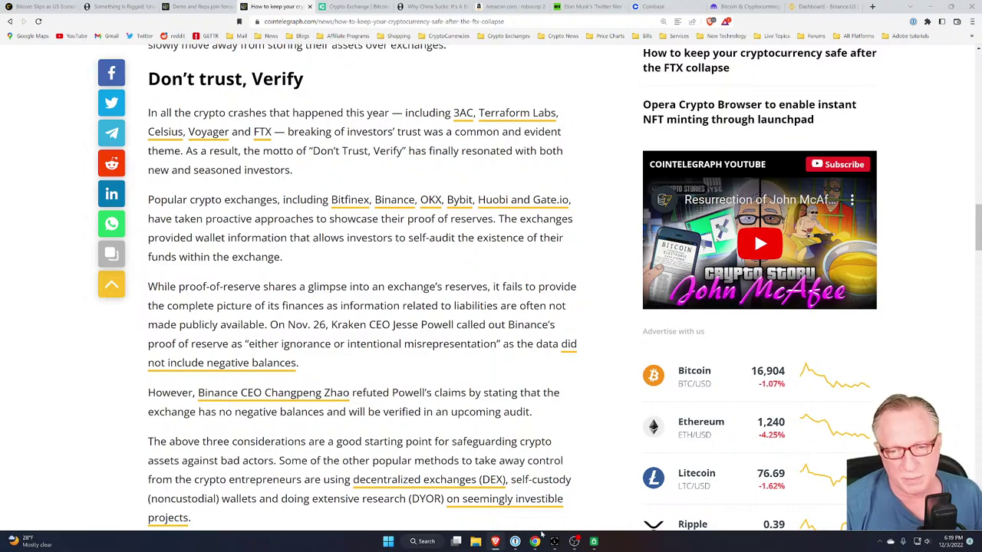
- Pop out the Live streaming tab's chat via Popout chat, move it aside, and return to Brave
left_click(529, 487)
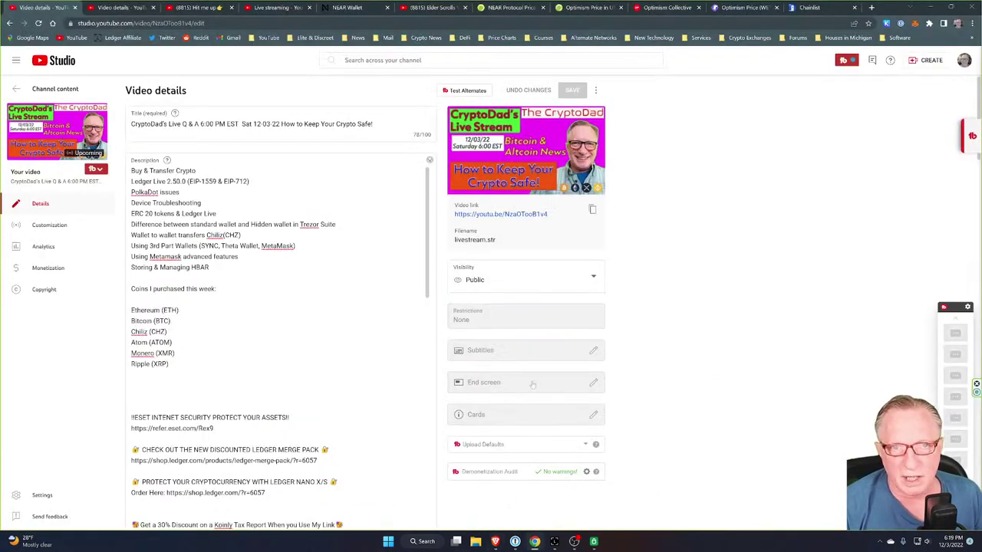
left_click(275, 8)
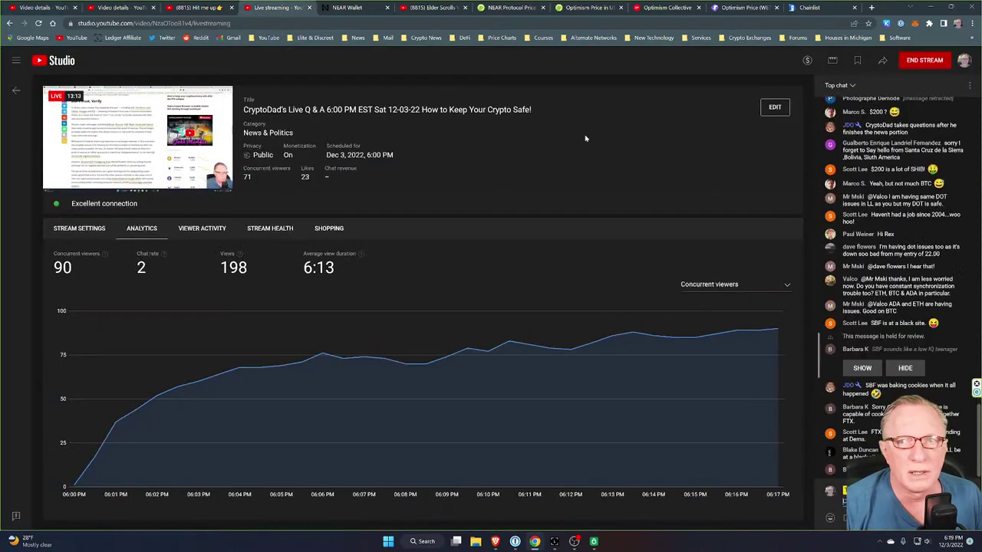
left_click(968, 86)
left_click(931, 128)
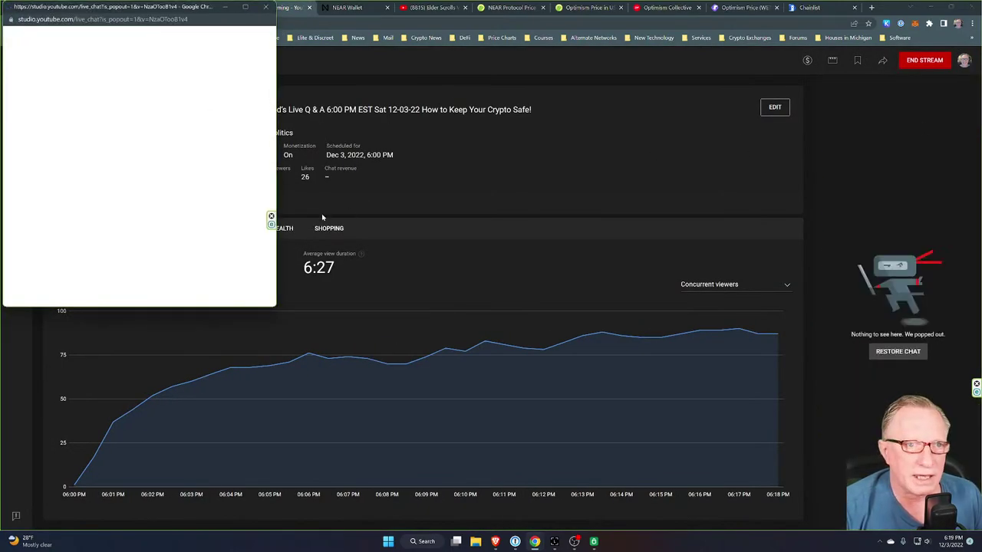
left_click_drag(141, 10, 0, 11)
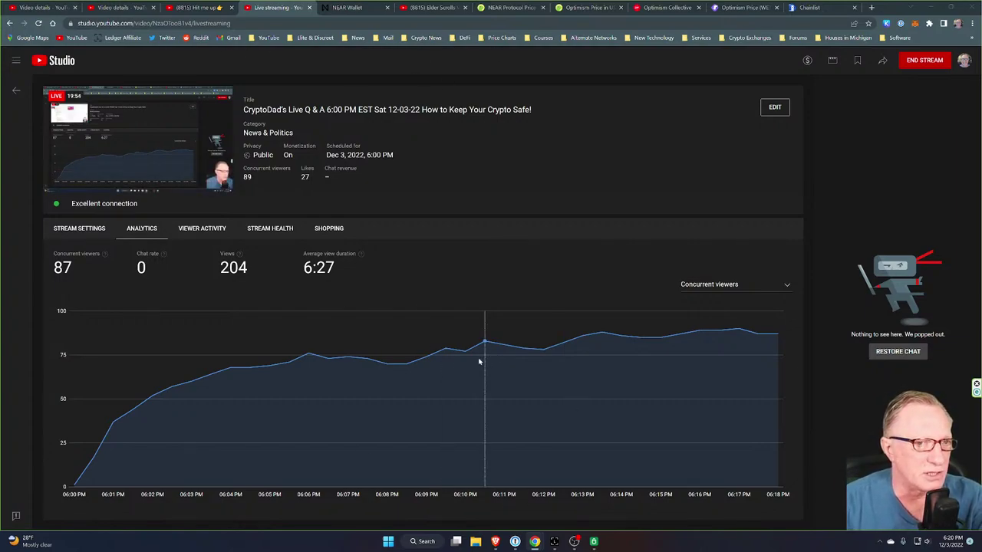
left_click(495, 541)
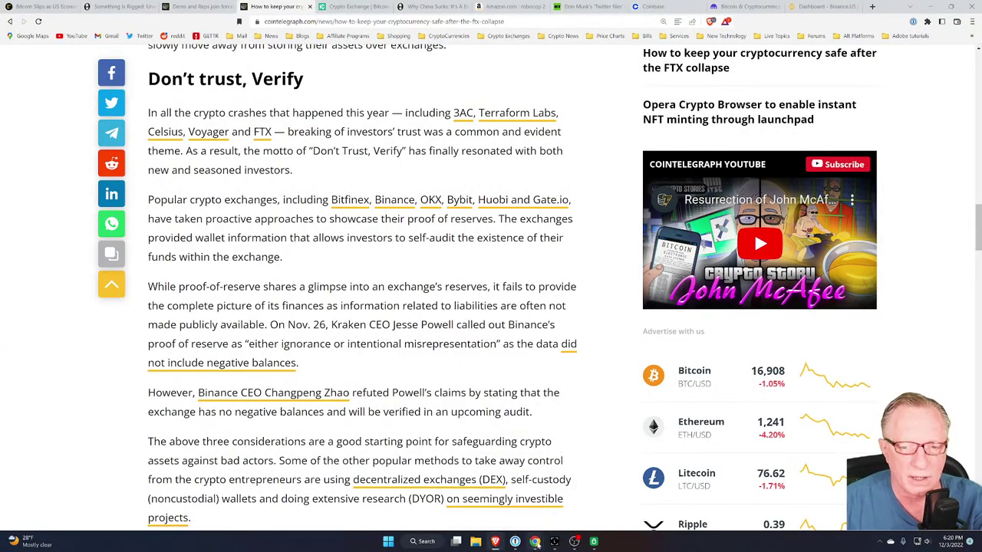
- From Channel content, open 'Ledger Live Latest Update 2.50.0' video details and copy its link
mouse_move(535, 541)
left_click(506, 494)
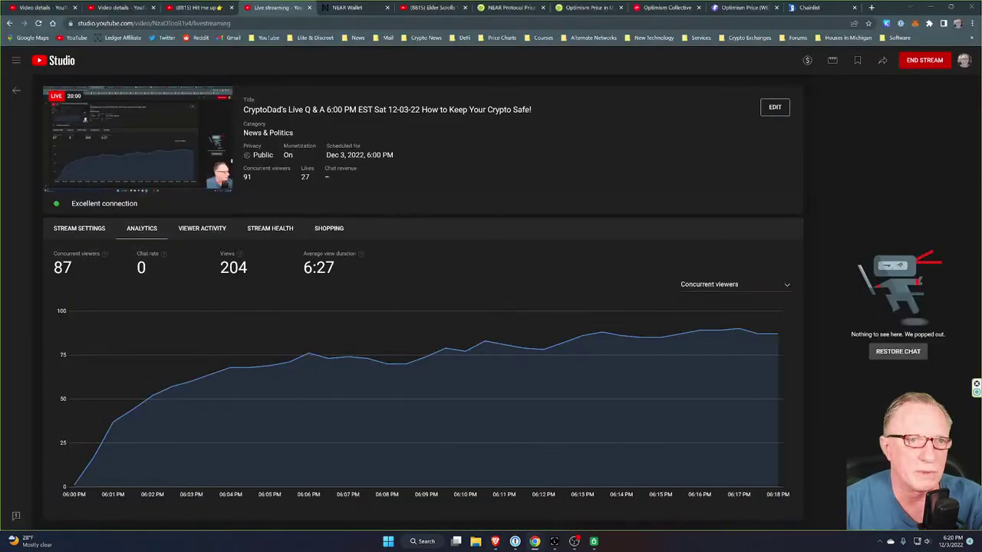
left_click(125, 9)
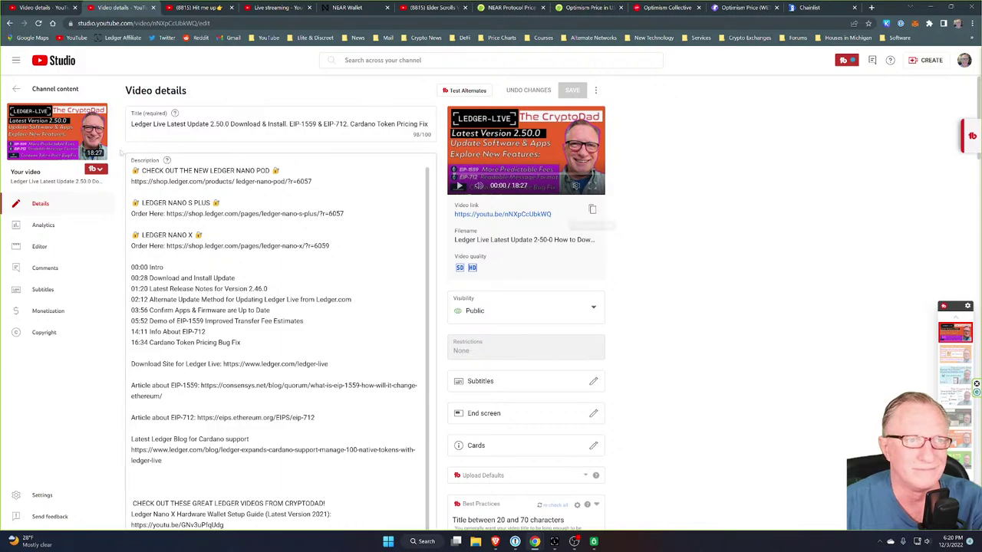
left_click(17, 89)
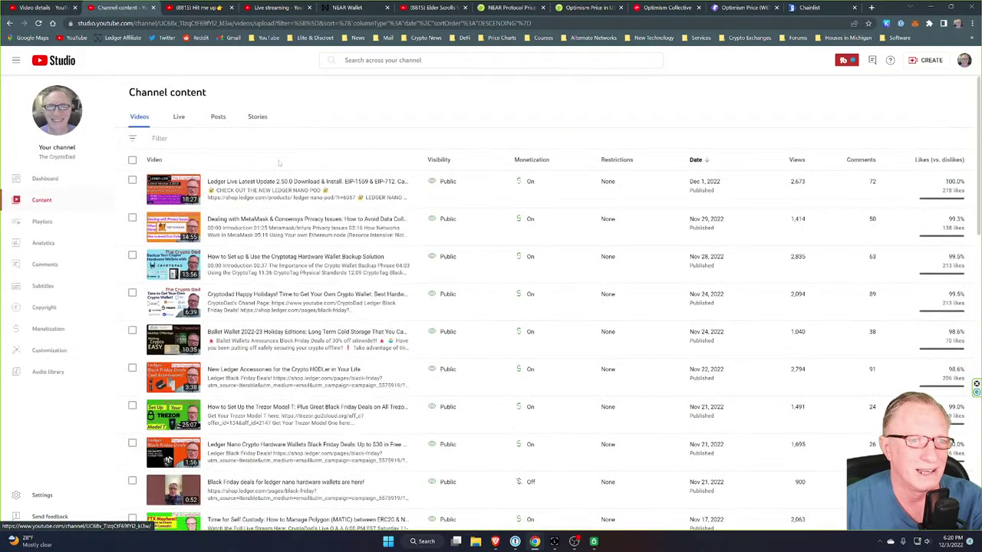
left_click(245, 182)
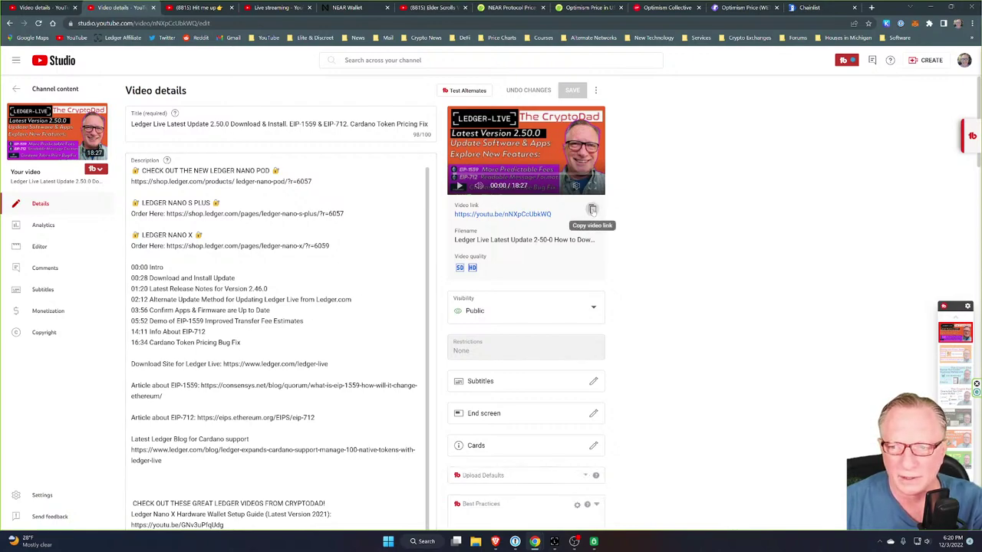
left_click(592, 209)
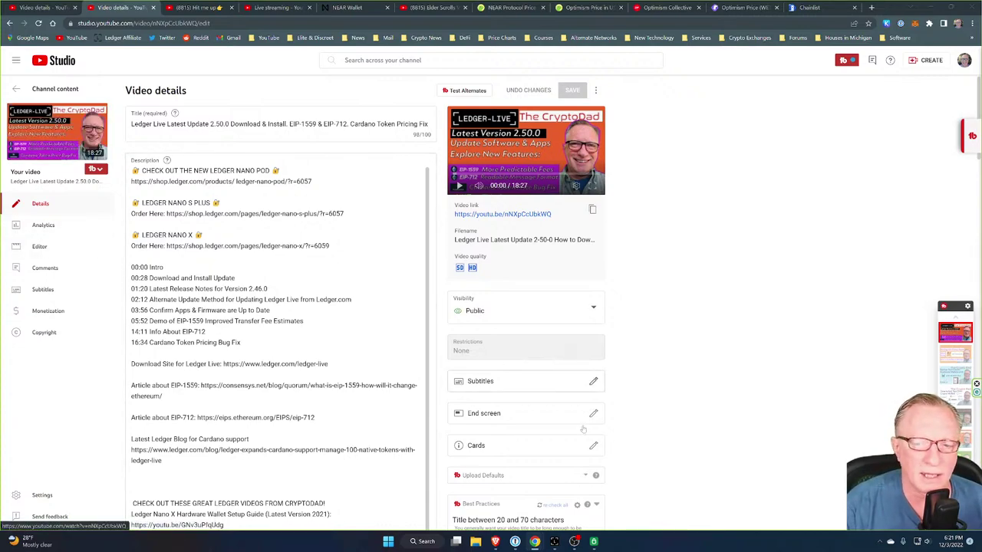
mouse_move(535, 543)
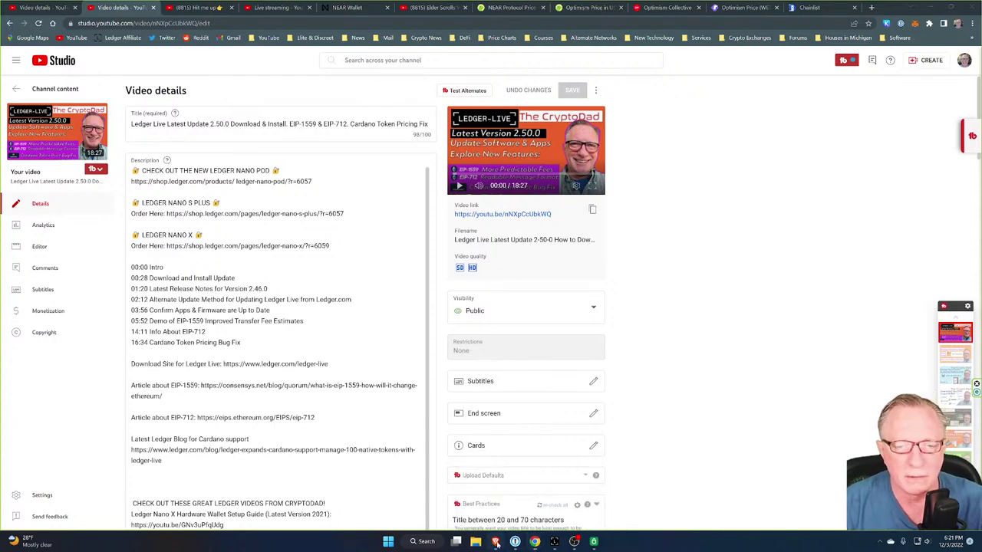
- Search 'ledger live' in a new Brave tab and open the official ledger.com Ledger Live result
left_click(535, 542)
left_click(873, 6)
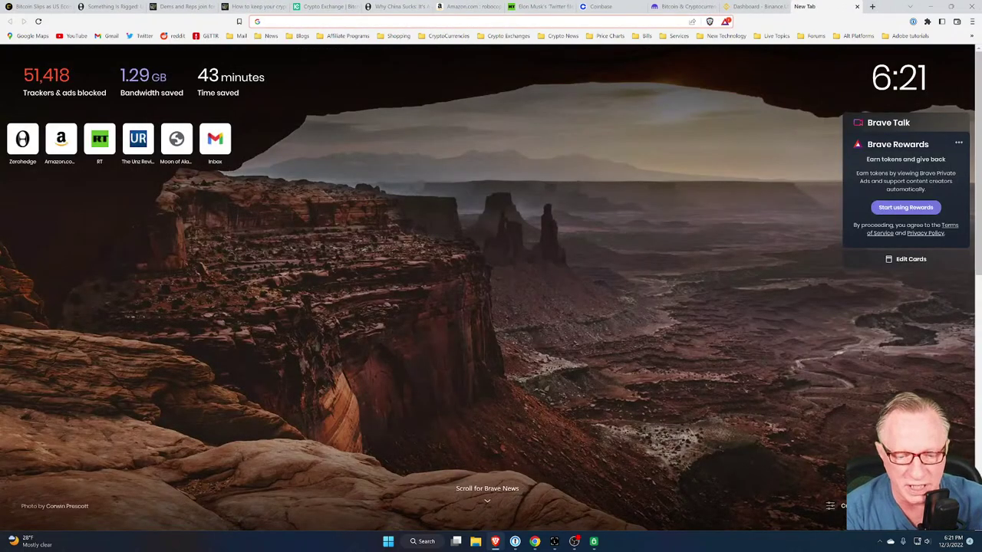
type("ledgdger")
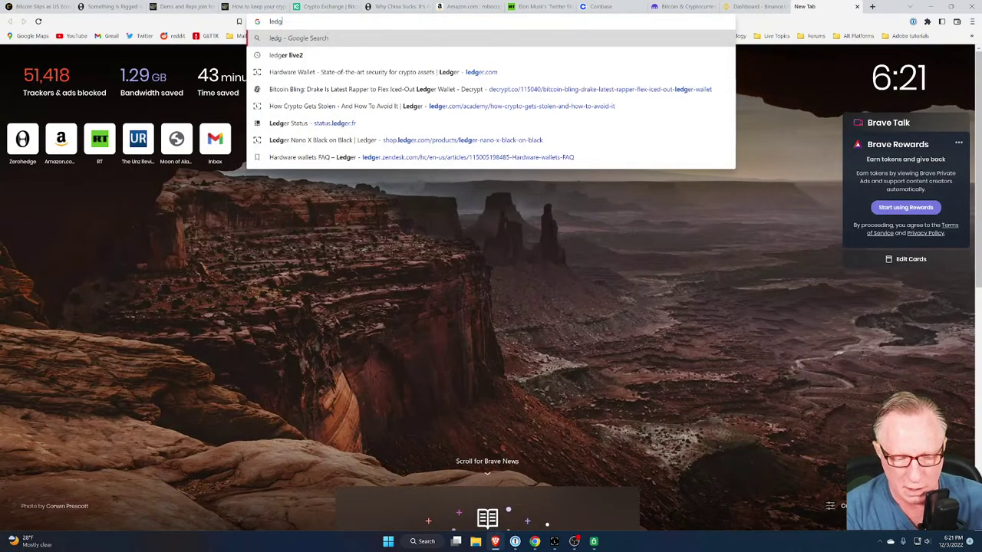
key("BackSpace")
key("BackSpace")
key("BackSpace")
key("BackSpace")
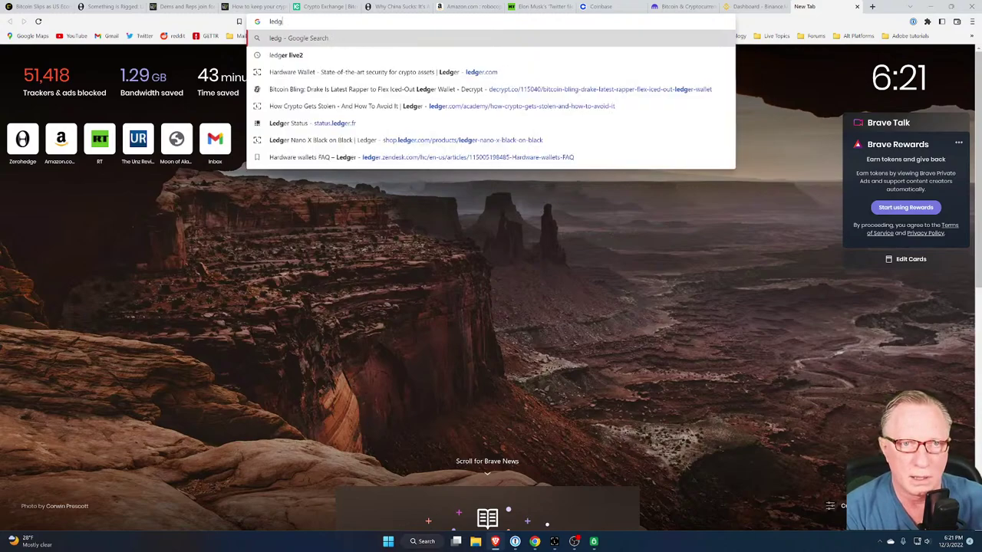
type("er live")
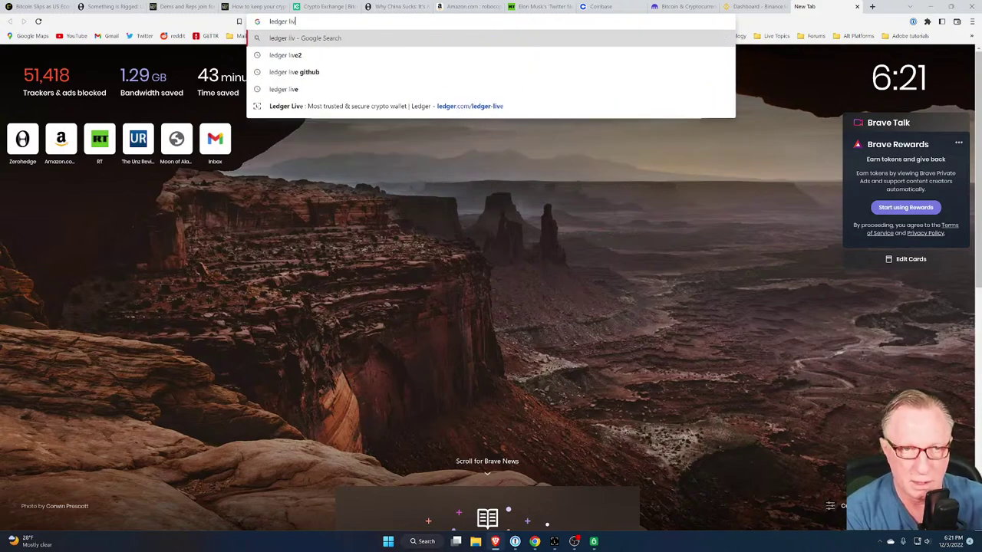
key("Return")
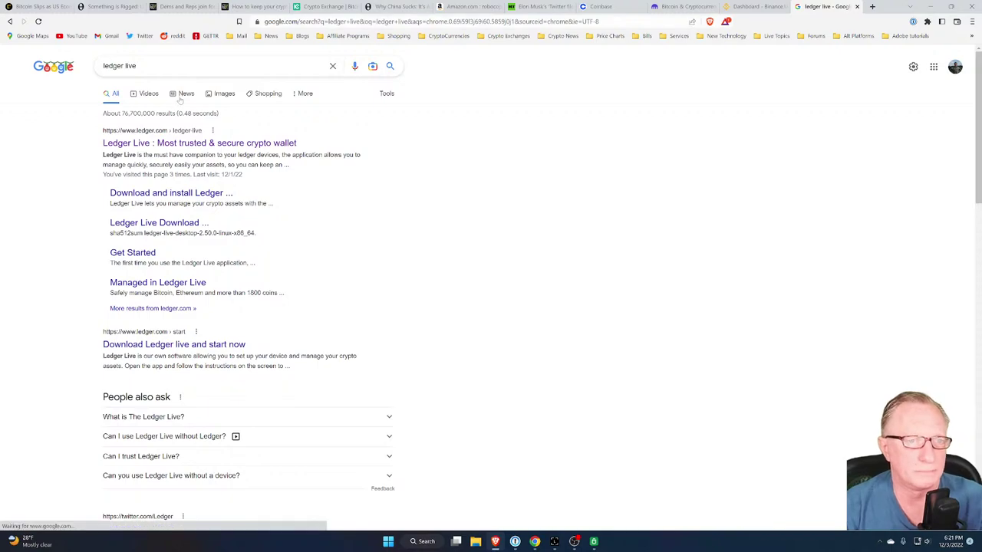
left_click(185, 149)
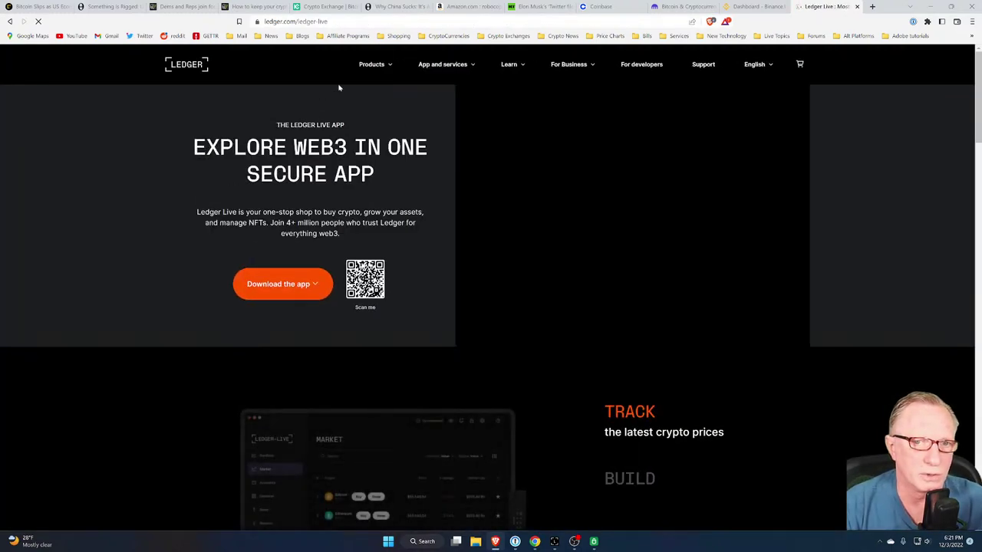
- Download the Ledger Live Windows app to Downloads, decline replacing the existing installer, then cancel
mouse_move(440, 68)
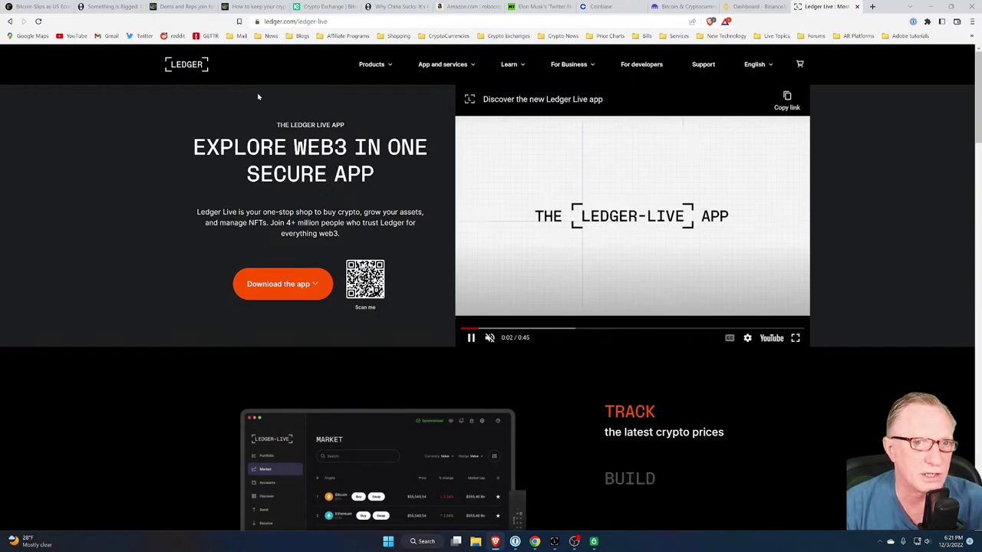
left_click(284, 285)
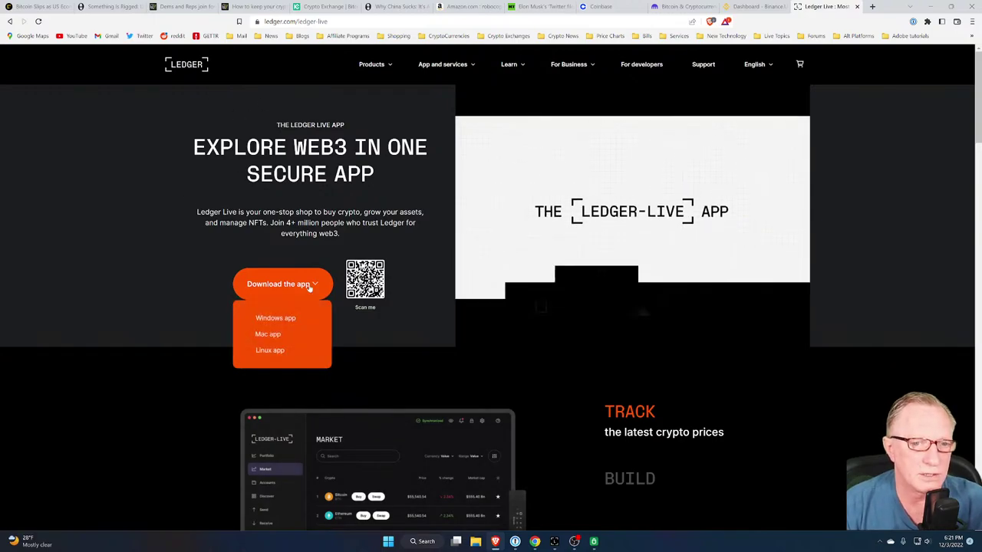
left_click(277, 318)
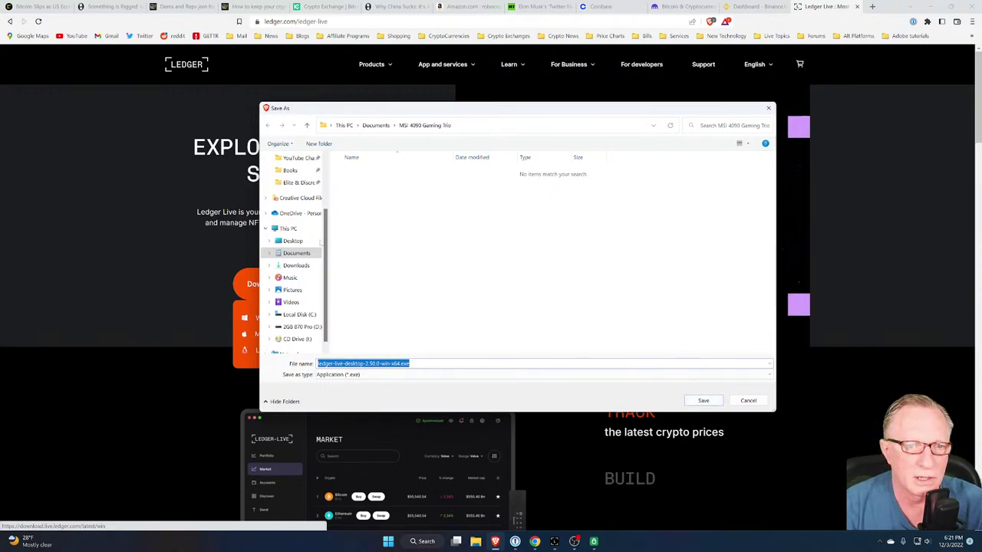
left_click(296, 266)
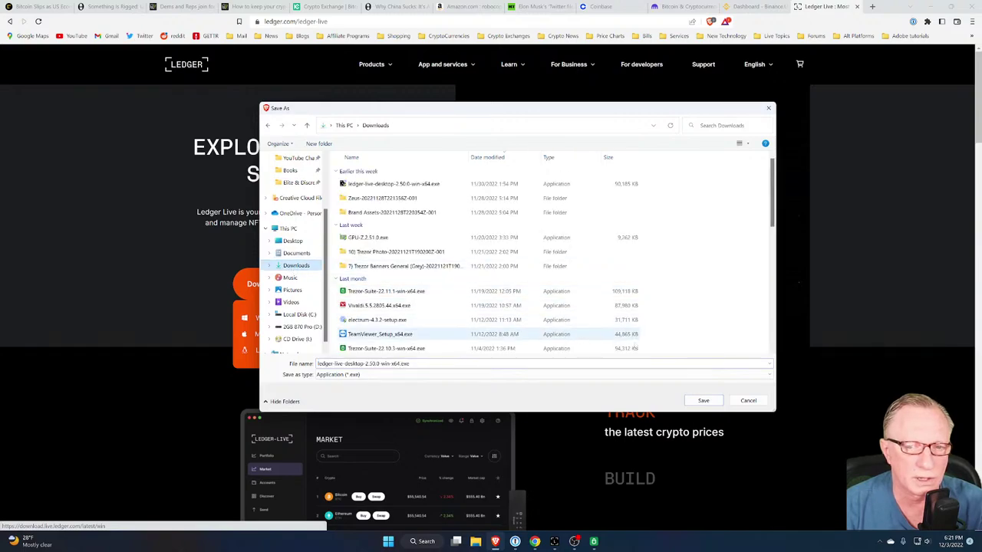
left_click(704, 400)
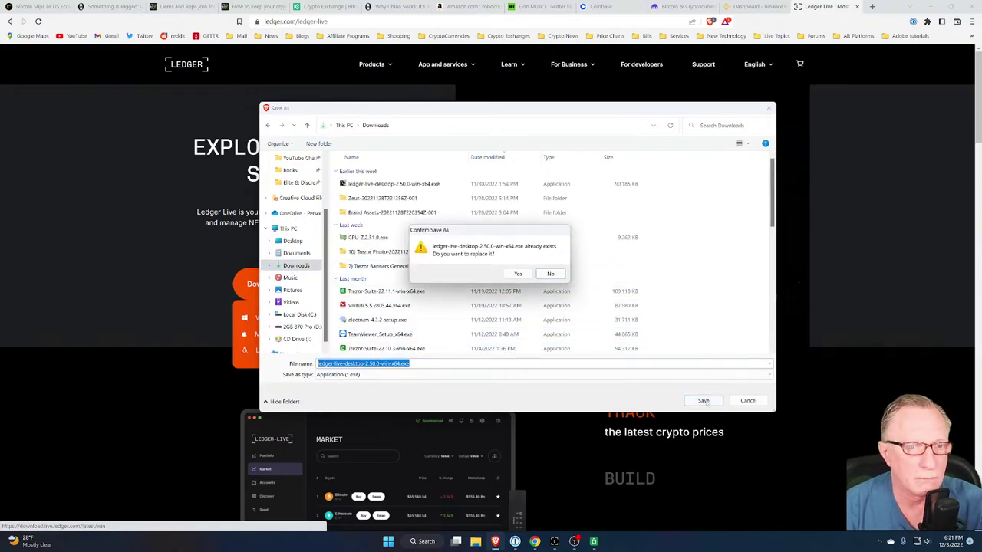
left_click(549, 274)
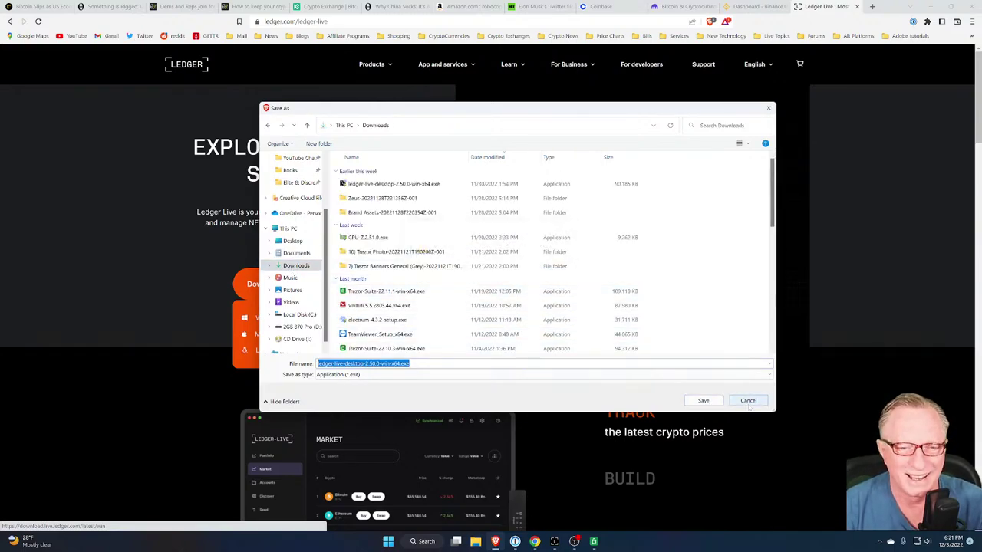
left_click(748, 403)
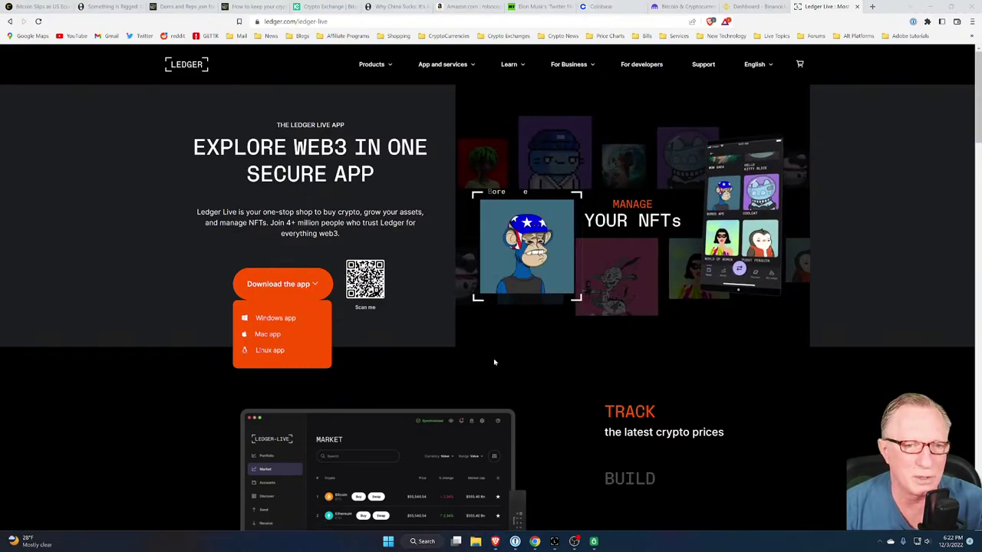
left_click(476, 542)
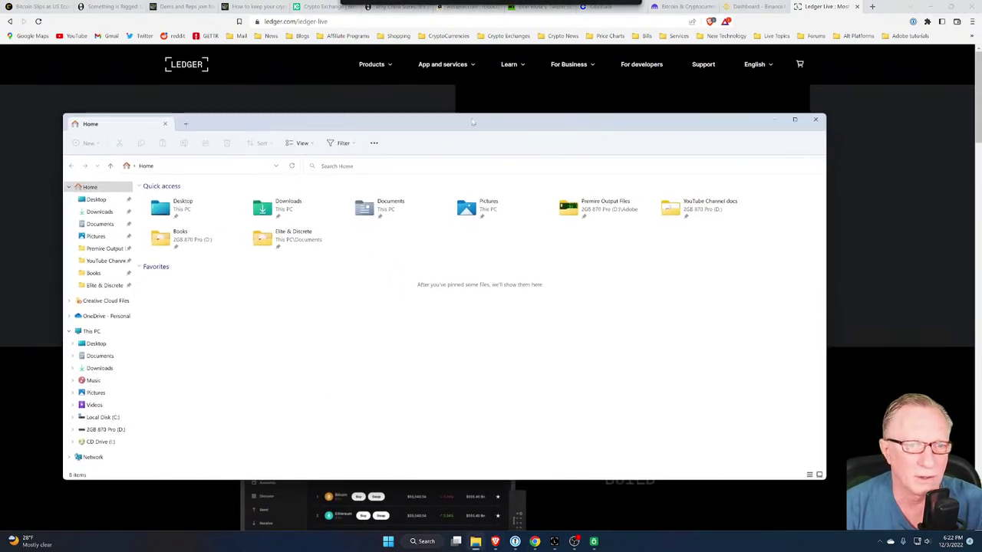
left_click(94, 358)
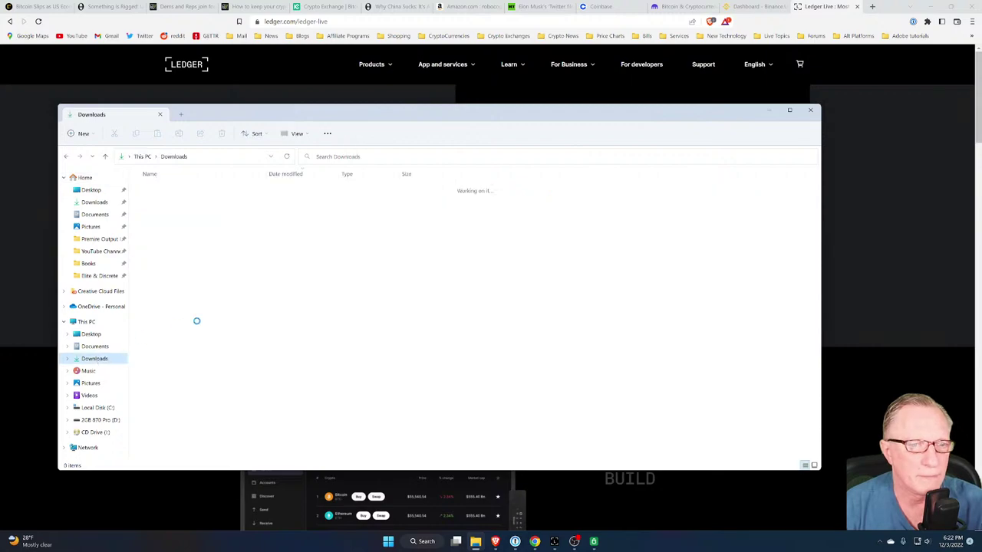
double_click(177, 200)
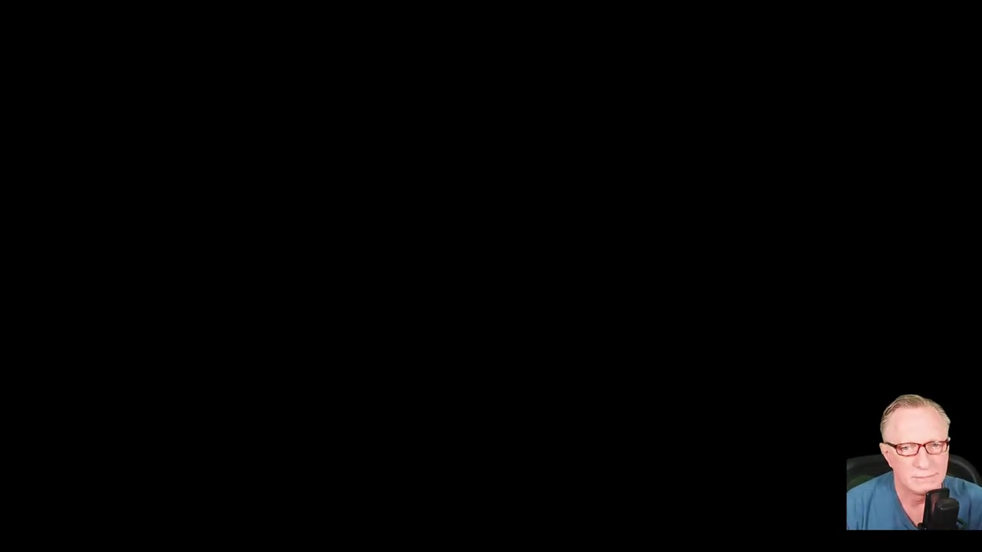
left_click(528, 296)
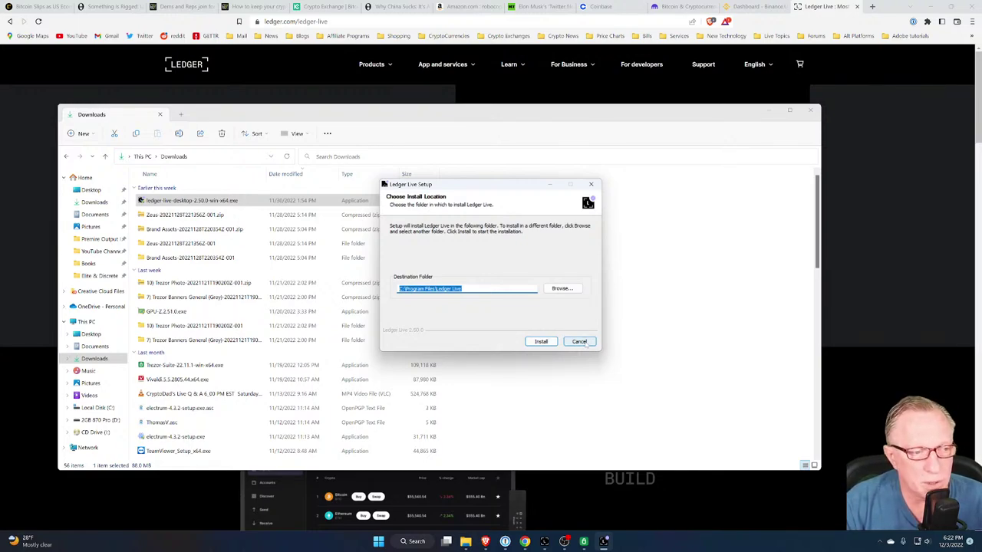
left_click(581, 343)
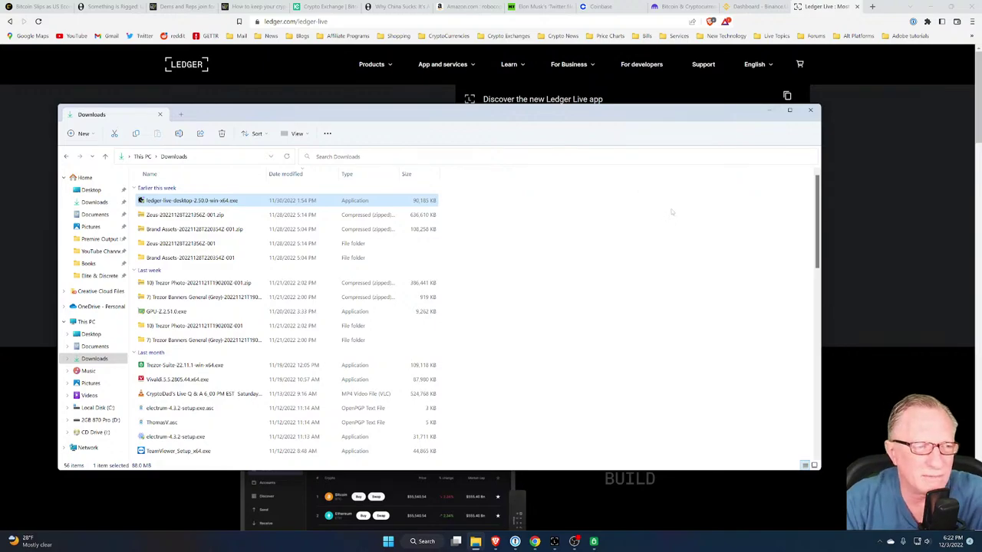
left_click(768, 111)
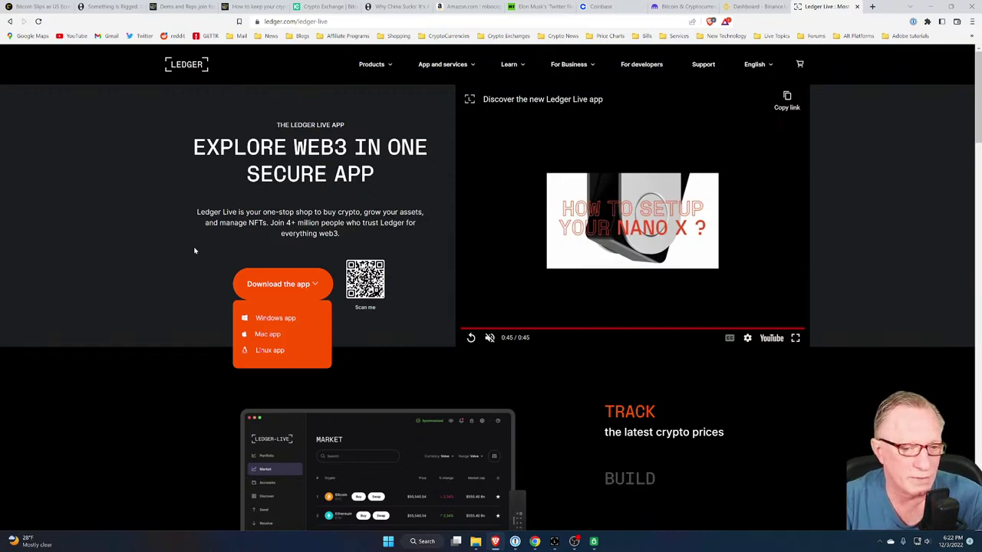
- Open Ledger Live maximized and scroll to the Portfolio's $7,954.17 total balance
left_click(554, 541)
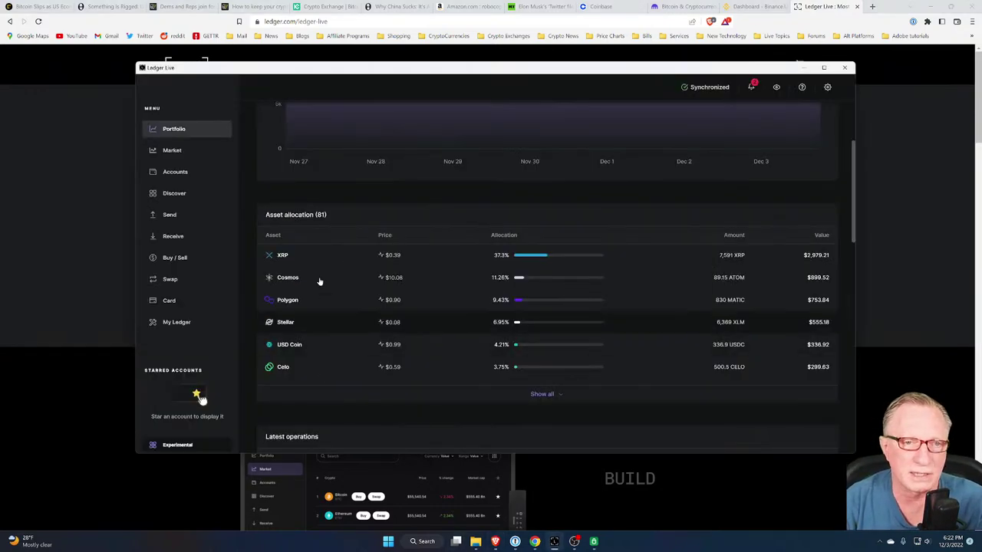
left_click(823, 67)
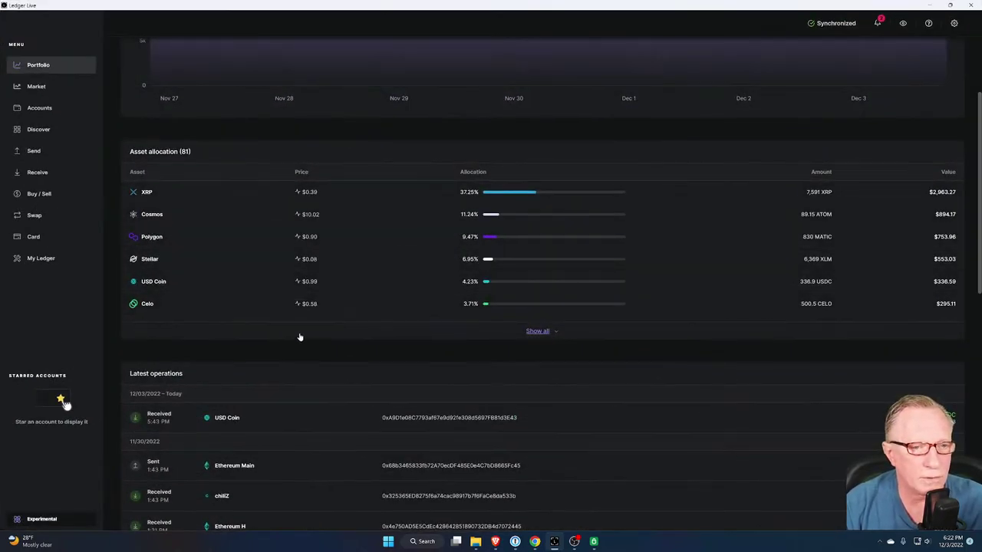
scroll(402, 337, "up", 3)
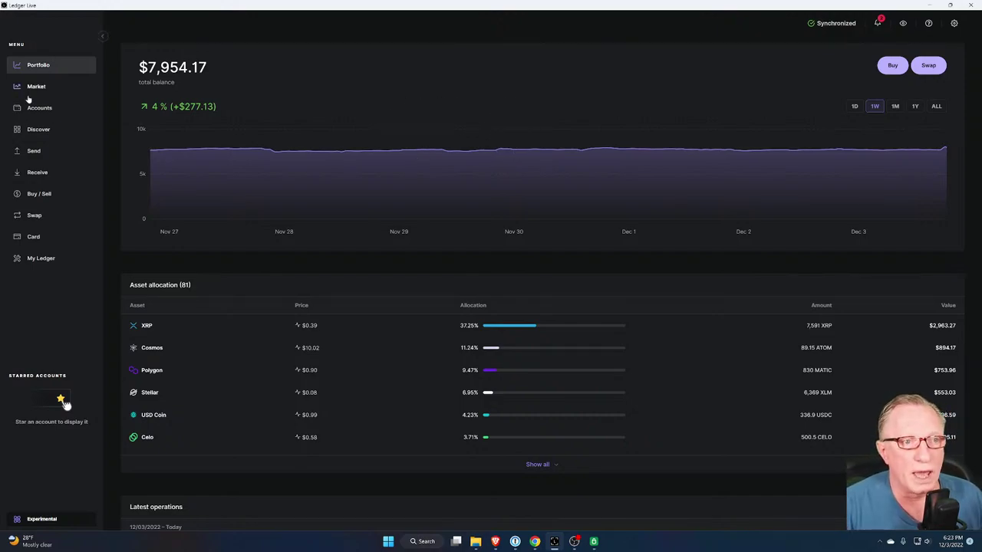
- Open the Ethereum Main account from Accounts, then start and close its Receive dialog
left_click(77, 108)
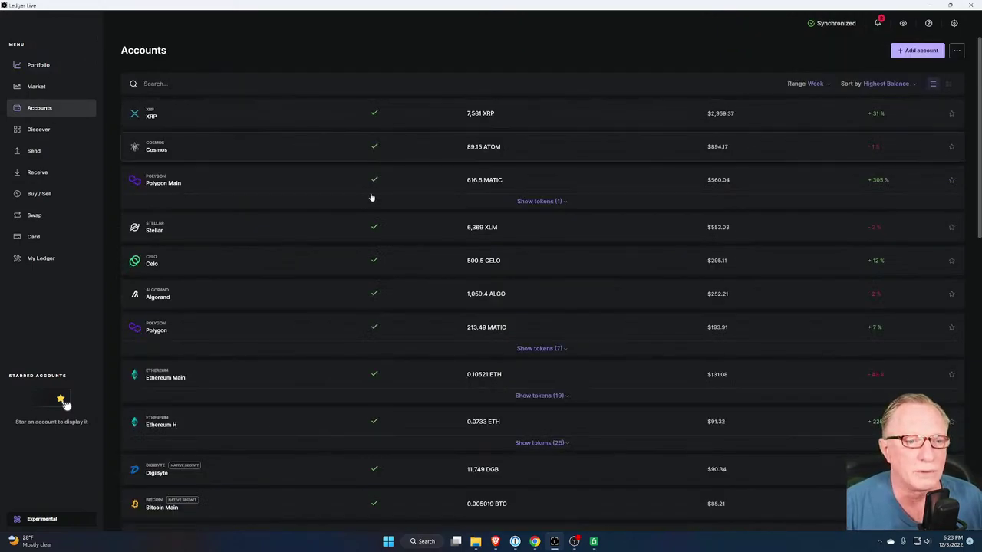
left_click(238, 377)
left_click(343, 85)
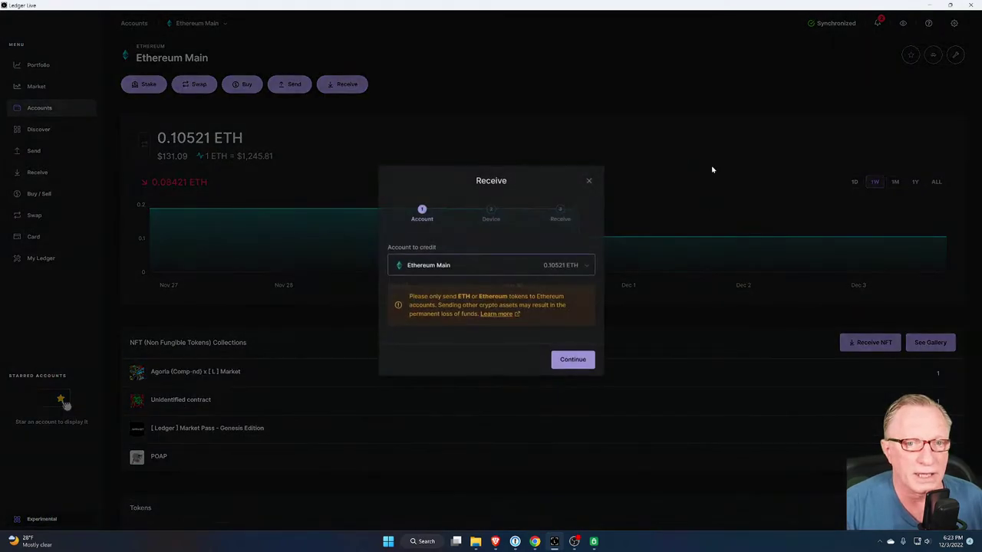
left_click(560, 357)
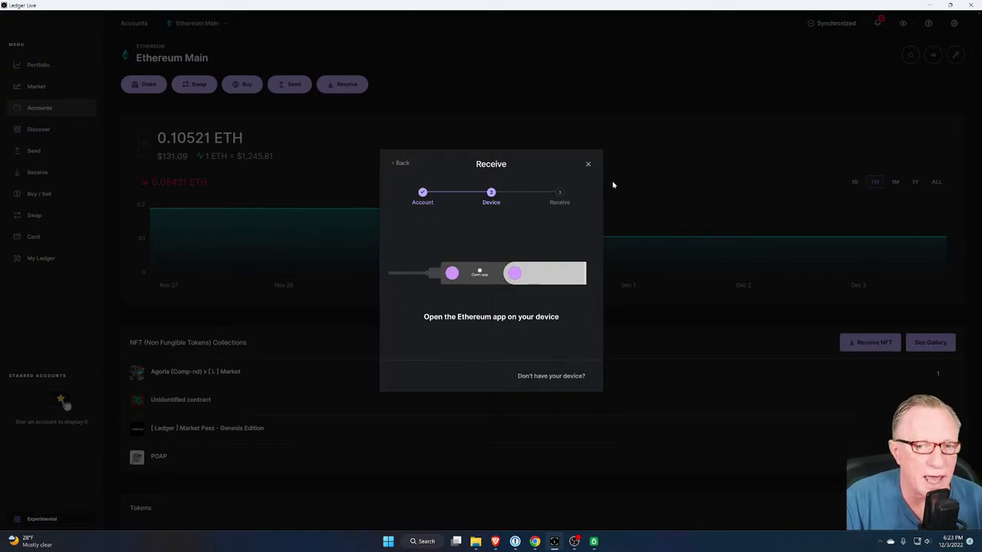
left_click(587, 164)
mouse_move(648, 218)
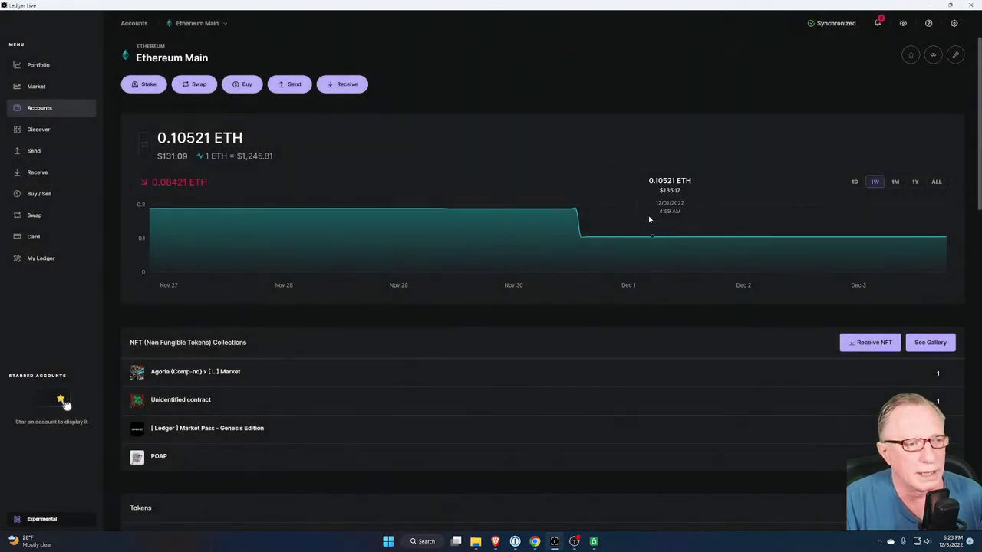
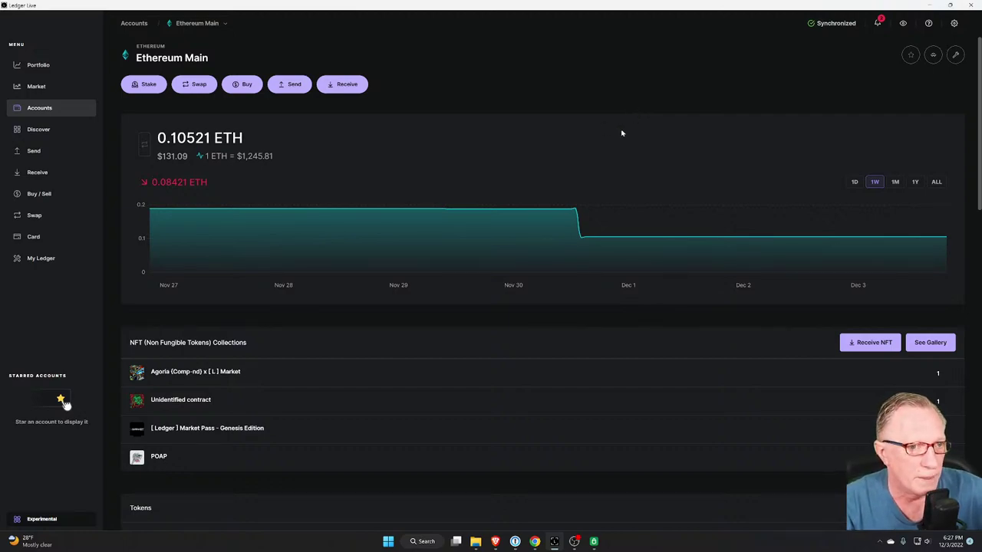
- Look over Ledger Live's Help settings, then show the full Accounts list sorted by balance
left_click(953, 23)
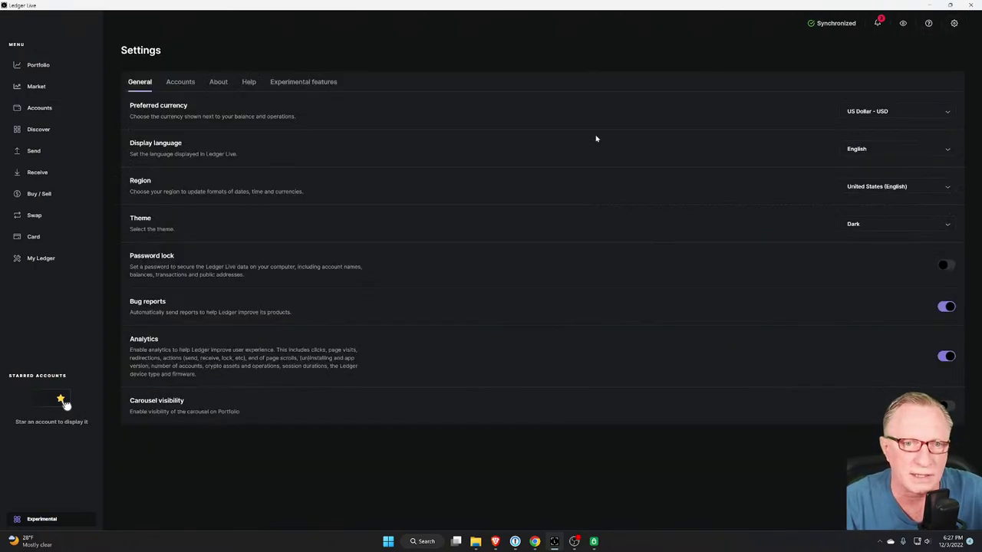
left_click(250, 83)
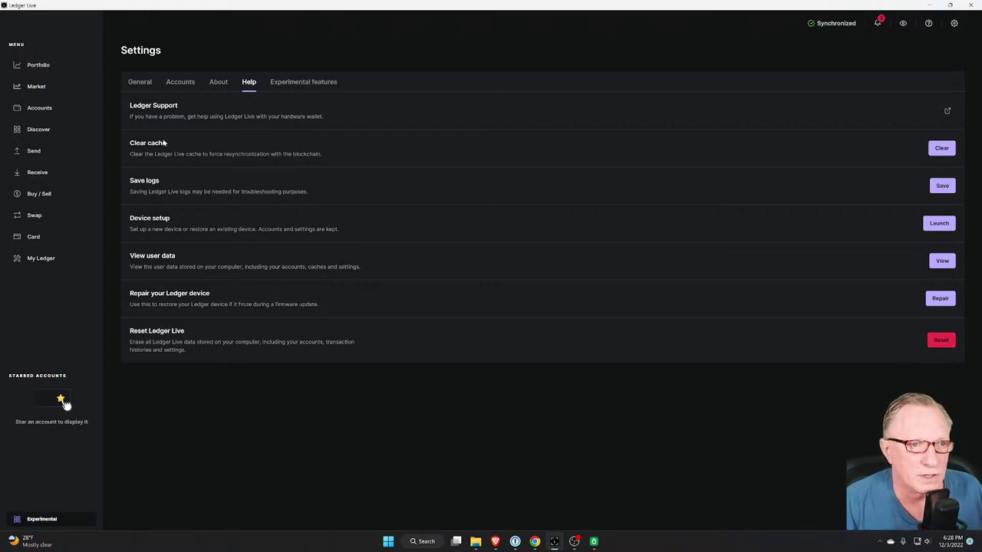
left_click(38, 108)
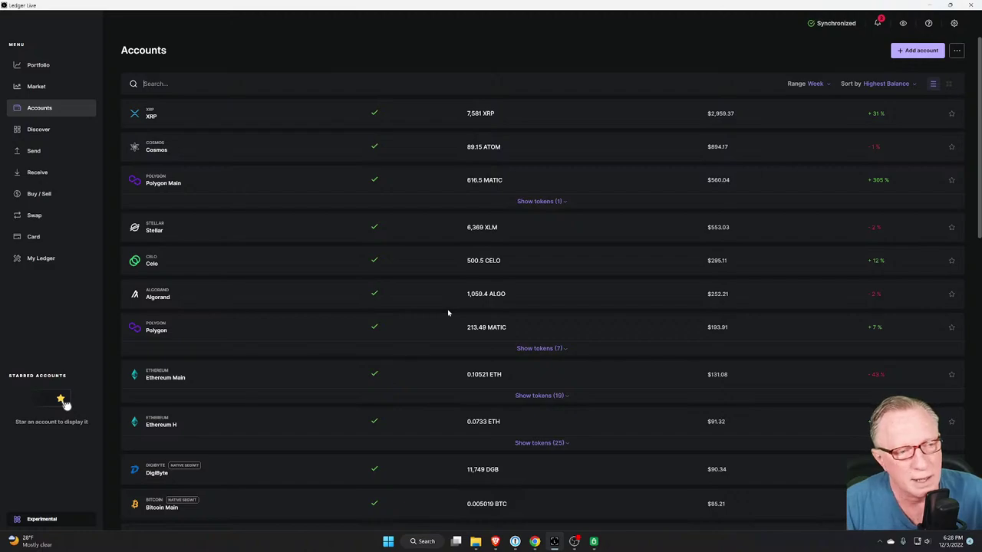
- Scroll through the Ledger Live accounts list to locate the Polkadot account
scroll(361, 294, "down", 5)
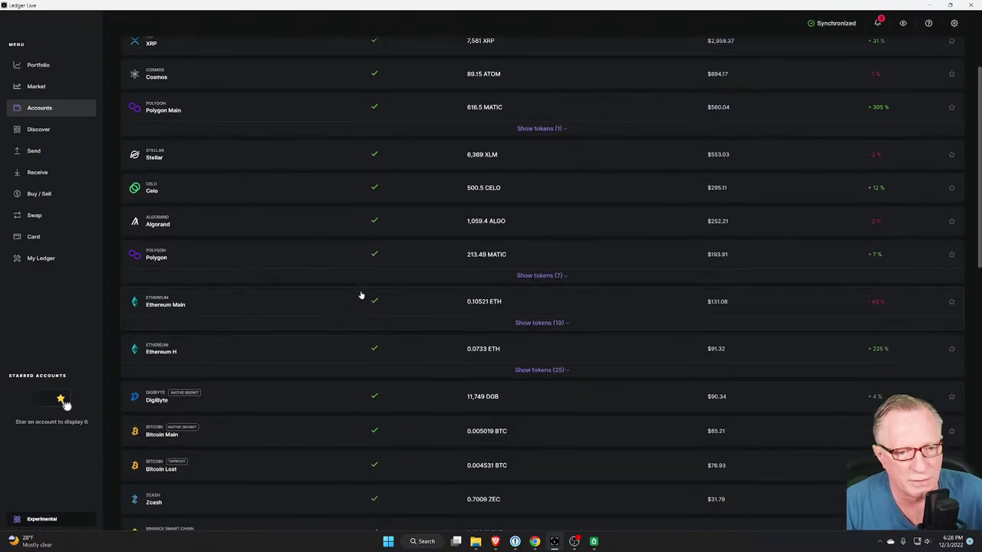
scroll(337, 315, "down", 3)
scroll(323, 317, "down", 2)
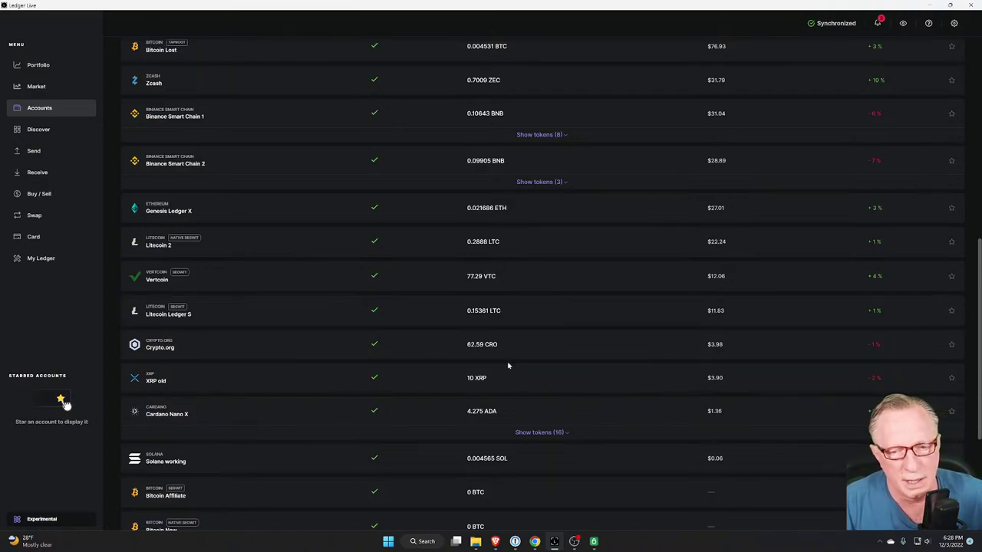
scroll(299, 431, "down", 1)
scroll(299, 431, "down", 4)
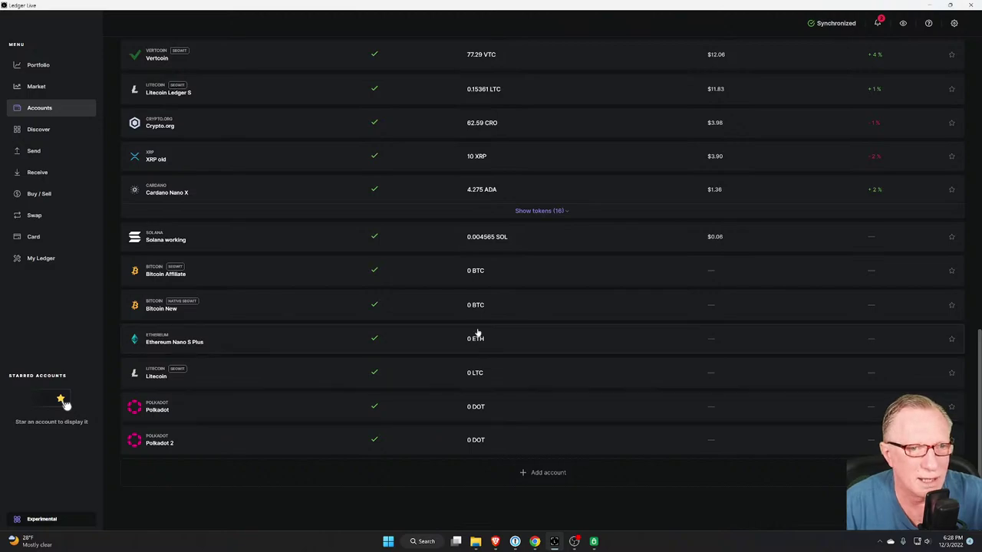
scroll(473, 358, "up", 10)
scroll(468, 365, "up", 3)
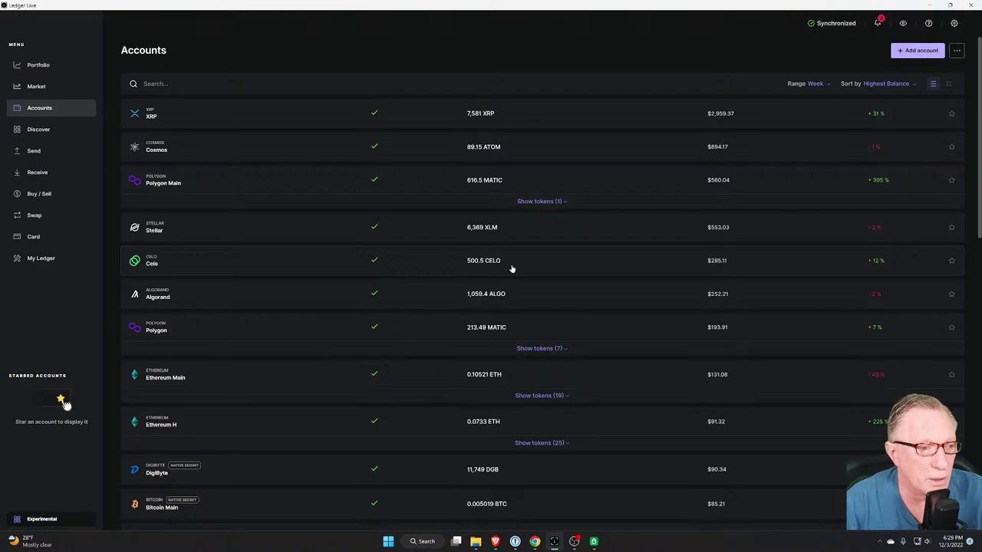
scroll(464, 287, "down", 1)
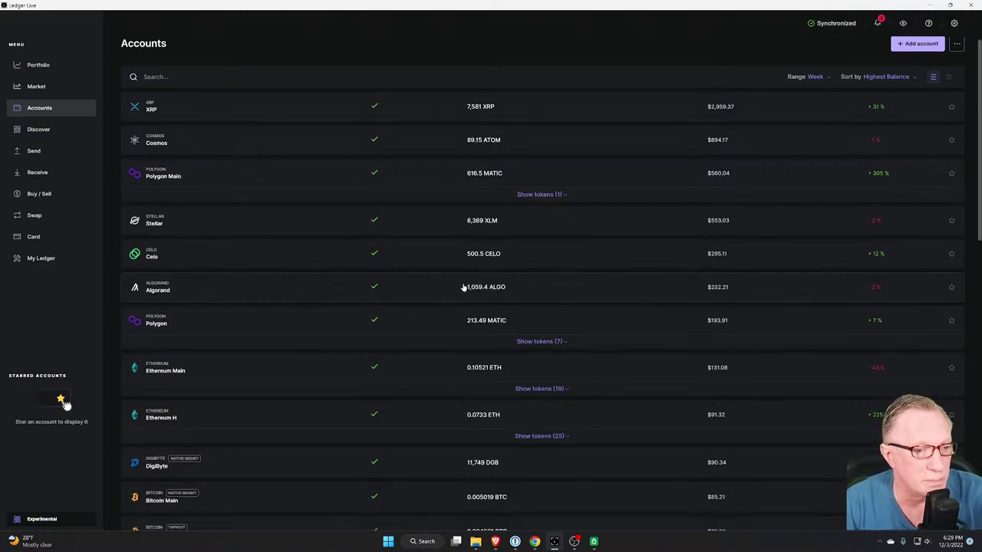
scroll(463, 287, "down", 15)
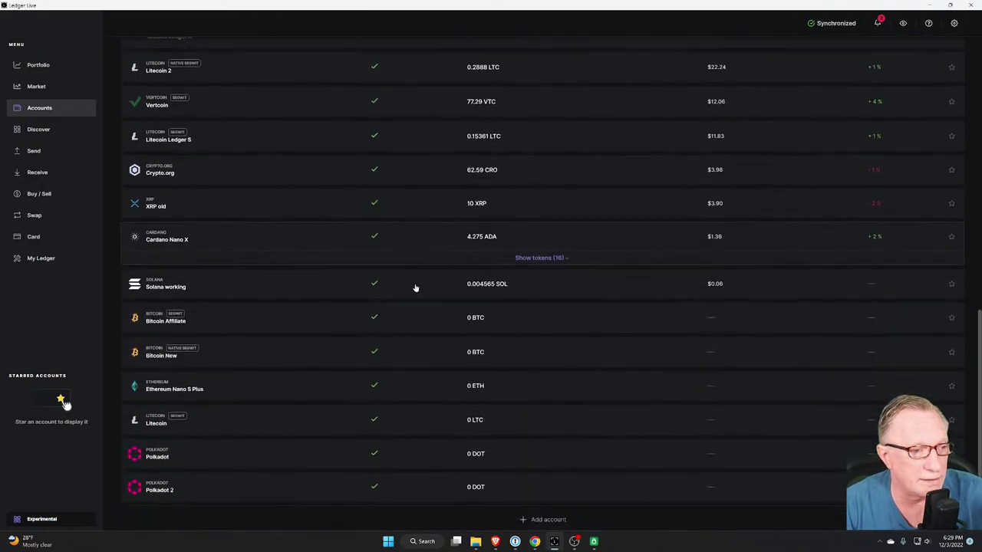
scroll(414, 288, "down", 1)
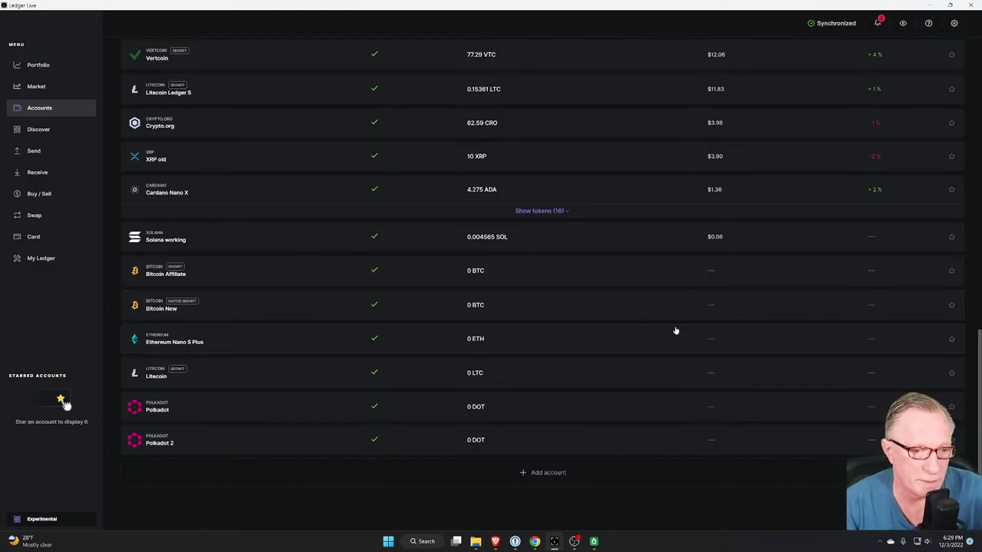
- Open the Polkadot account and review its 0 DOT balance, nominations and latest operations
left_click(205, 410)
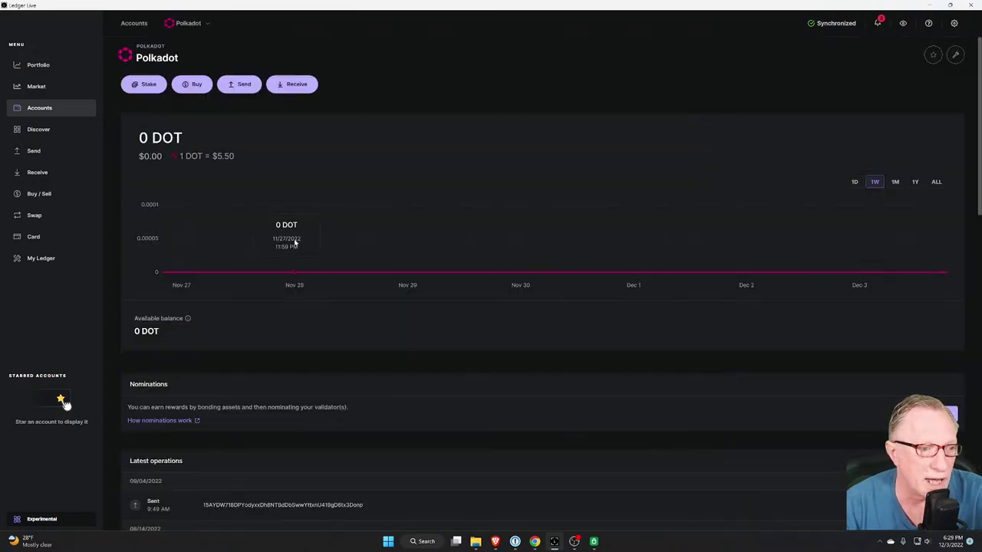
scroll(296, 244, "down", 4)
scroll(419, 310, "down", 3)
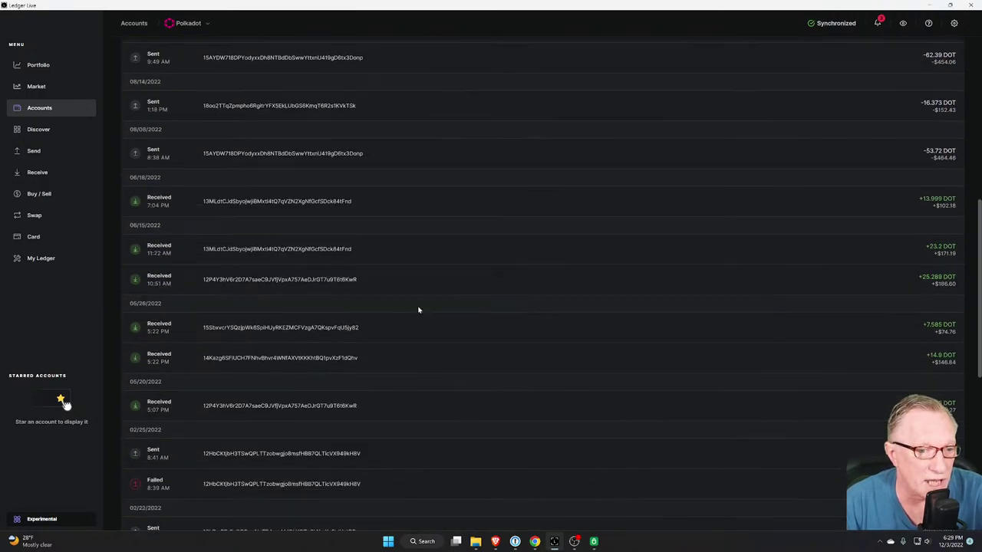
scroll(414, 306, "up", 6)
scroll(471, 303, "up", 1)
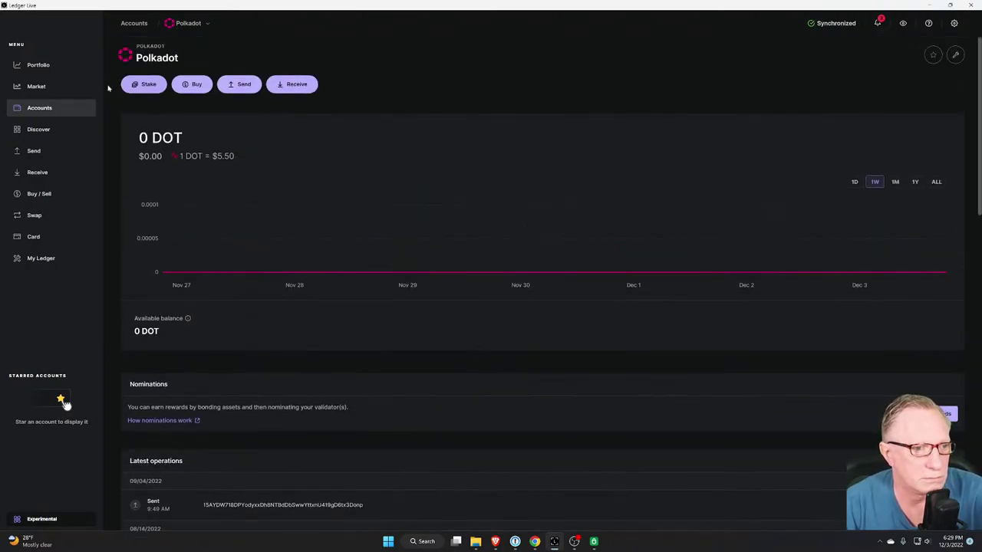
scroll(375, 358, "down", 4)
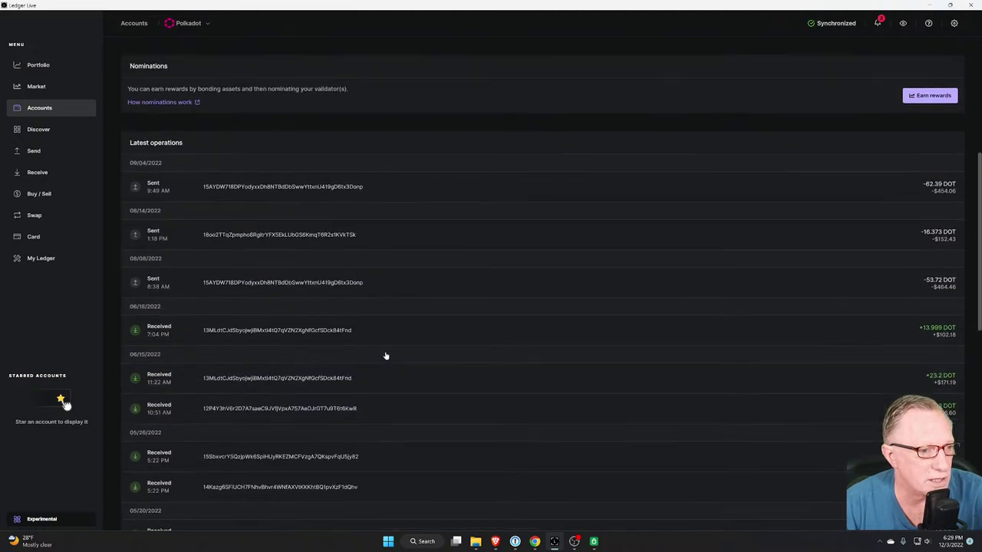
scroll(394, 350, "up", 4)
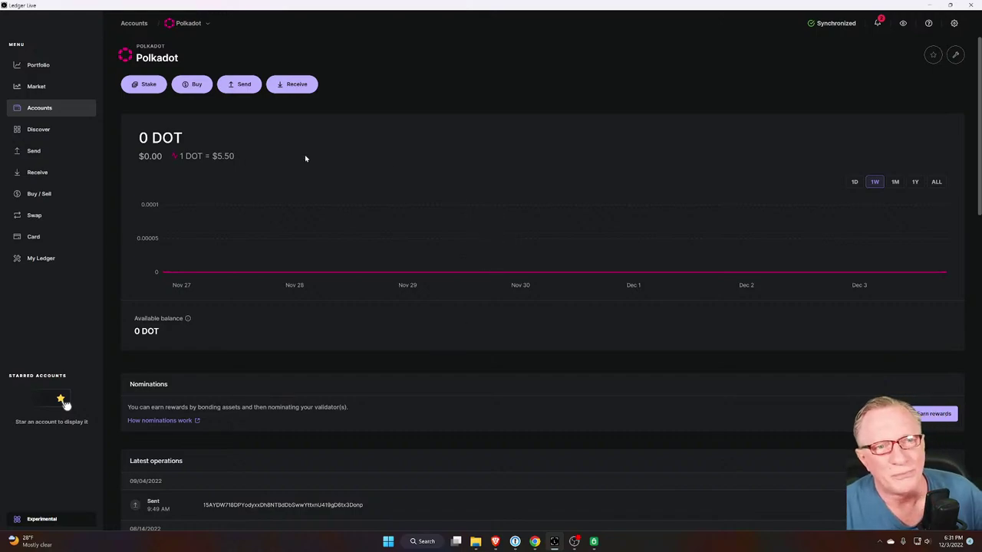
- Switch to the browser's Coinbase tab and reload the Assets page with F5
left_click(495, 541)
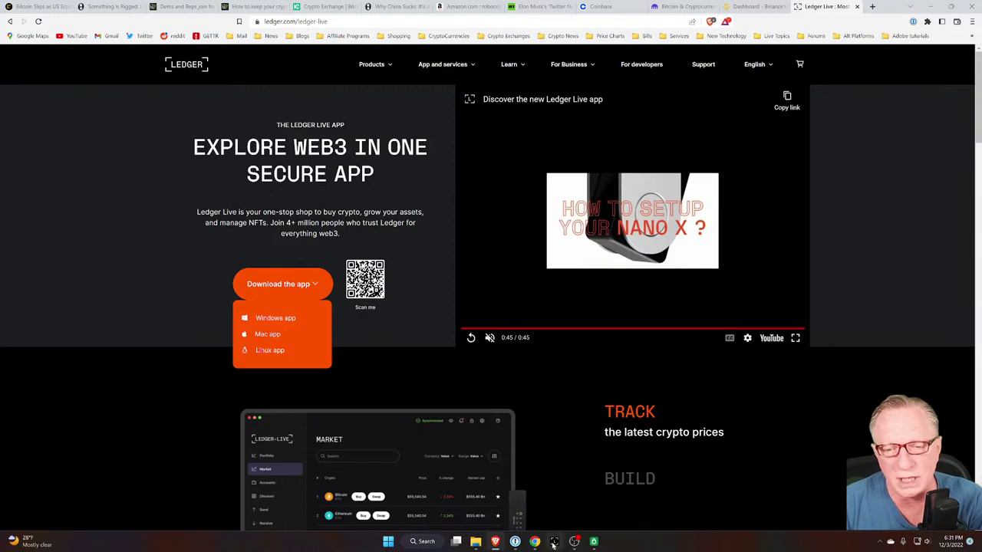
mouse_move(554, 546)
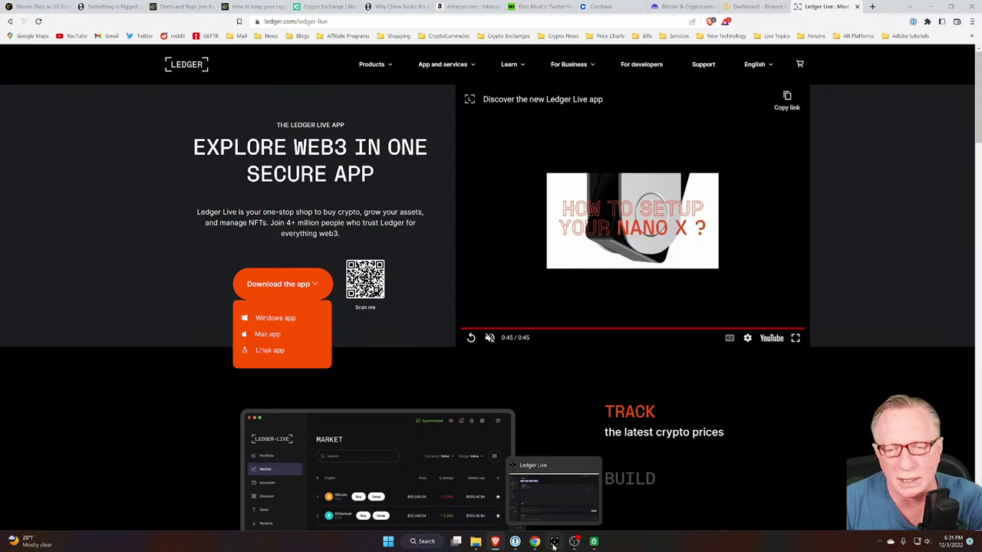
left_click(606, 7)
key("F5")
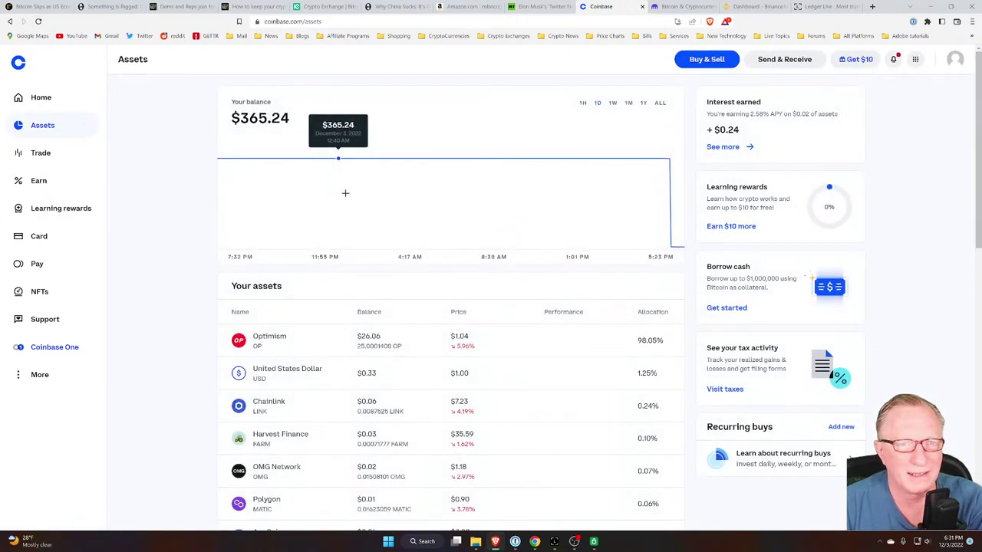
- Open Coinbase's Send & Receive form, which defaults to the 25.0001408 OP Optimism balance
scroll(177, 252, "down", 2)
scroll(177, 274, "up", 2)
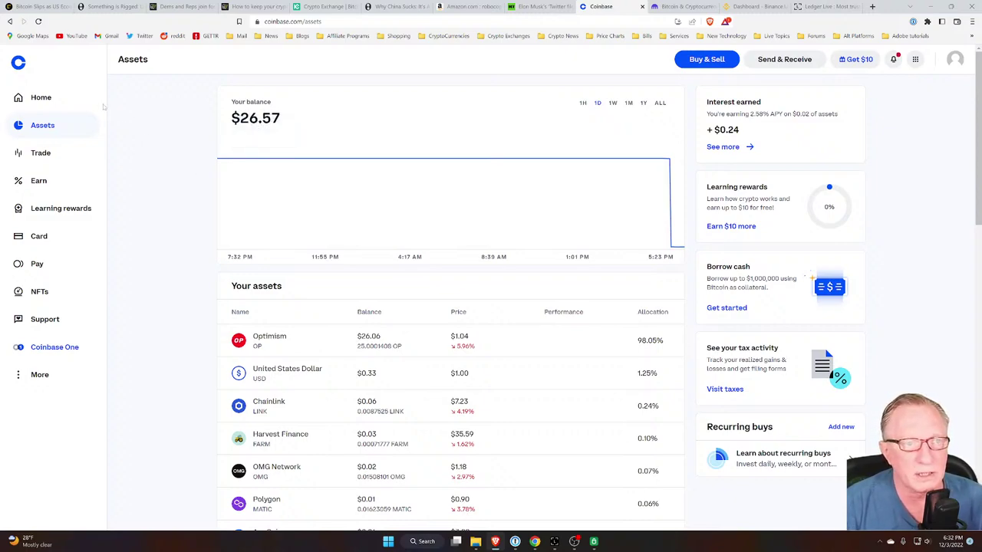
left_click(775, 64)
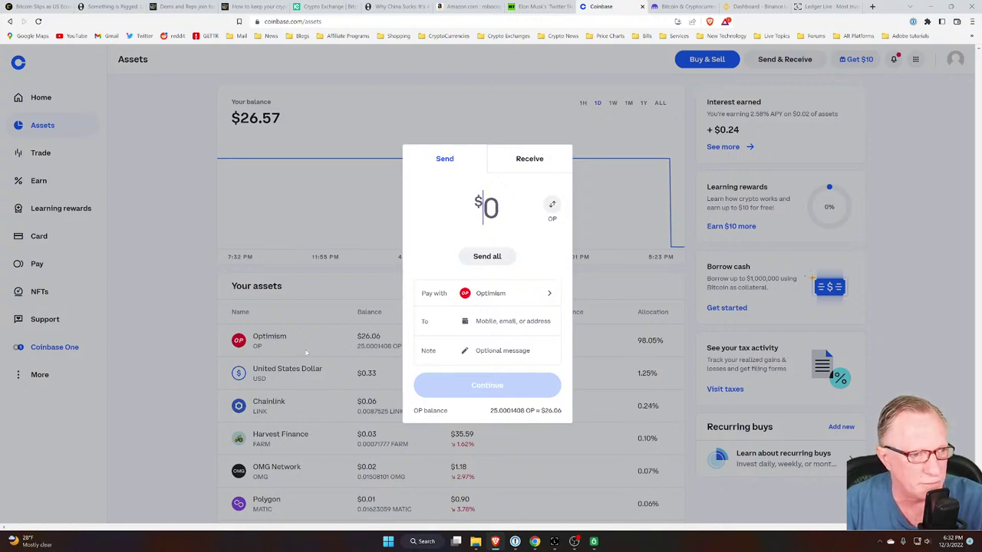
- Switch the Coinbase dialog to Receive and choose USD Coin by searching 'usd'
left_click(554, 541)
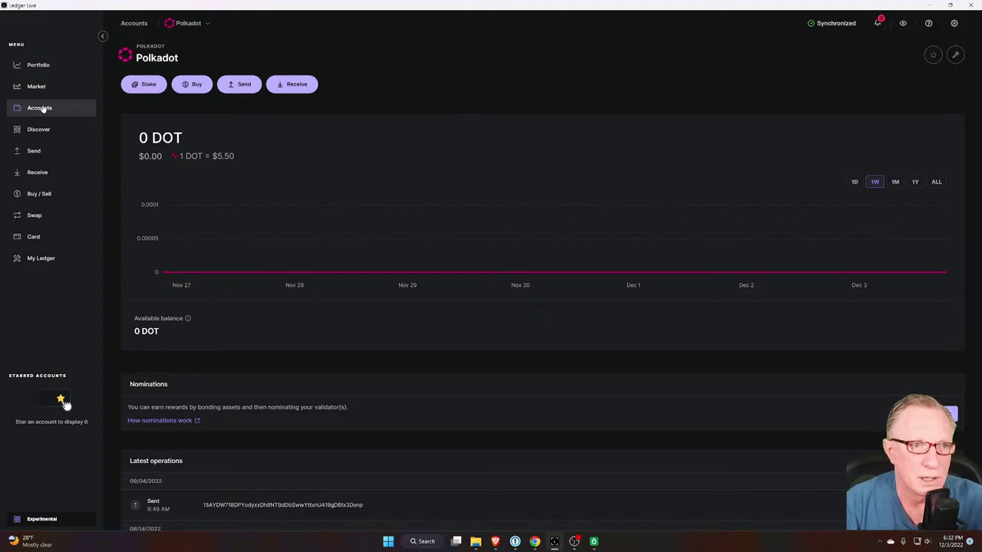
left_click(495, 542)
left_click(536, 159)
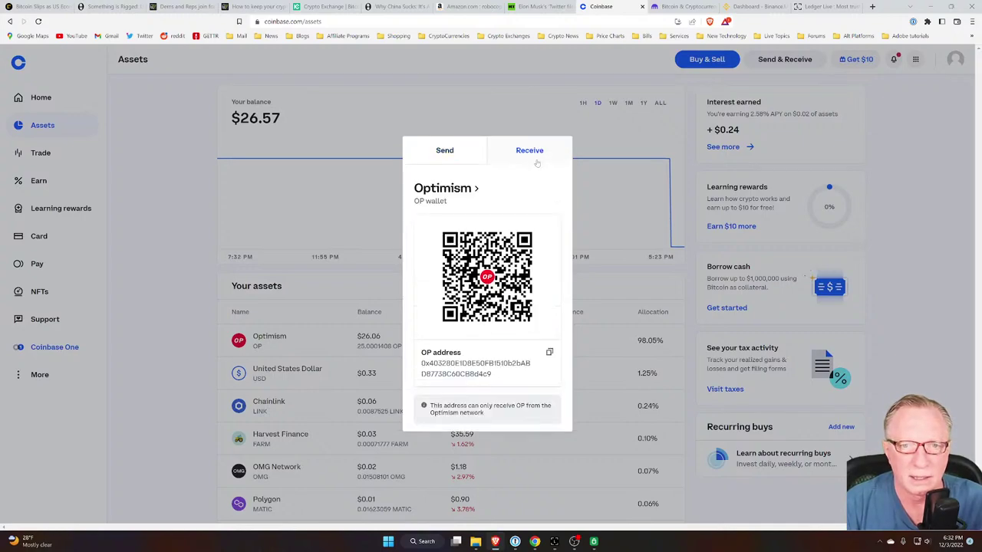
left_click(452, 194)
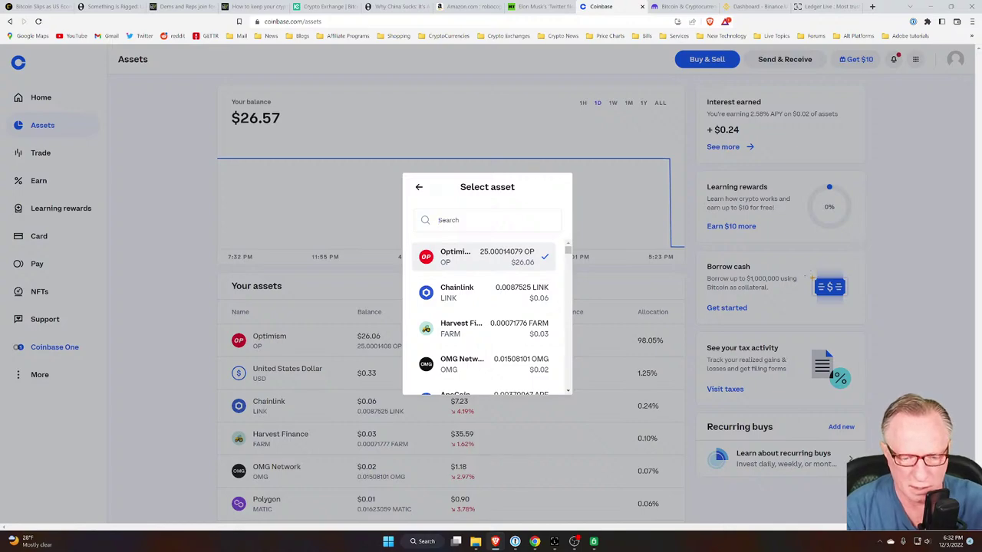
type("usd")
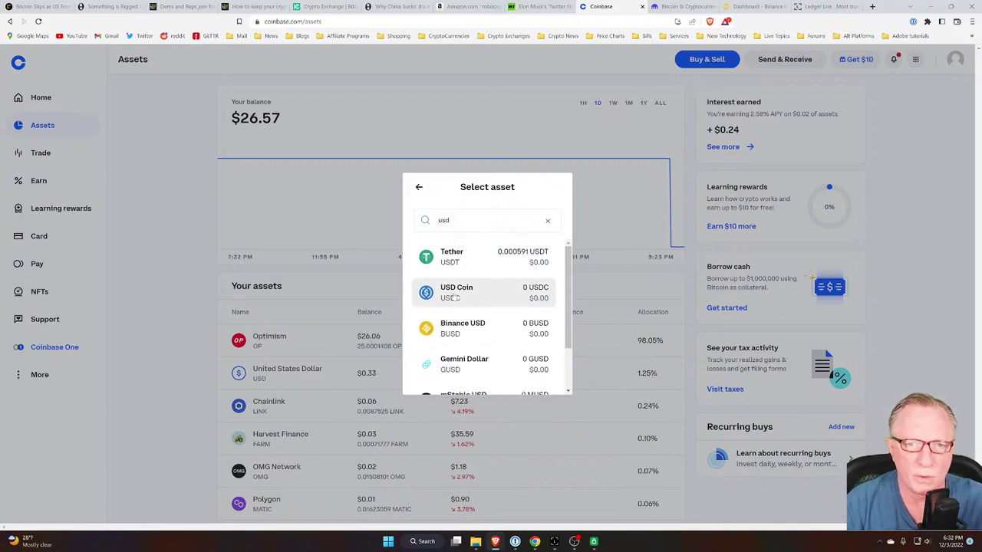
left_click(454, 297)
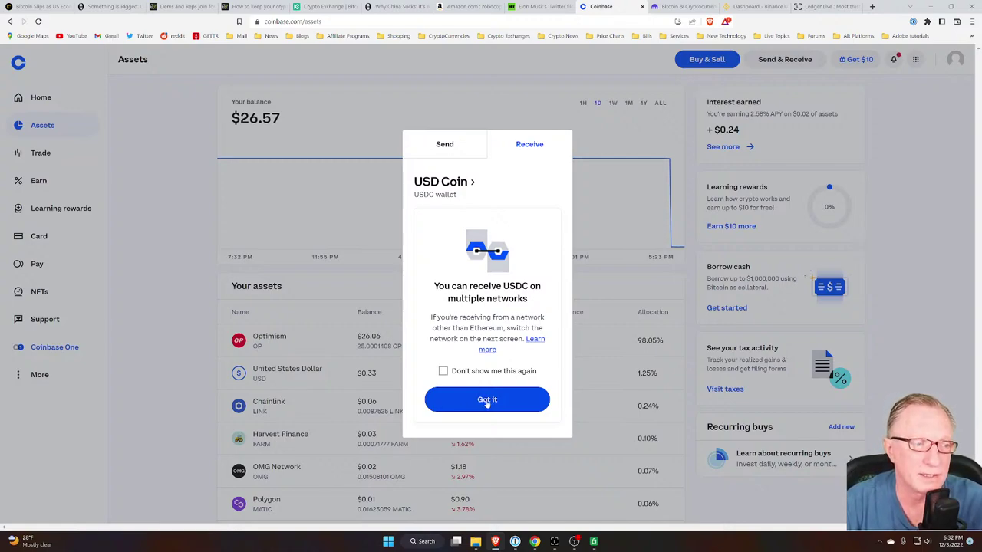
- Confirm the Ethereum network for USDC and copy the deposit address
left_click(488, 403)
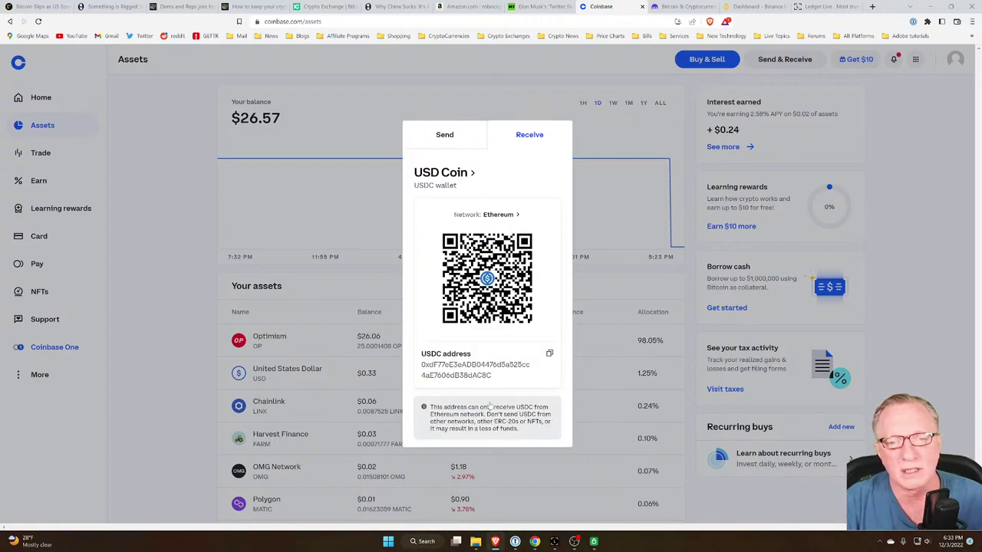
left_click(503, 216)
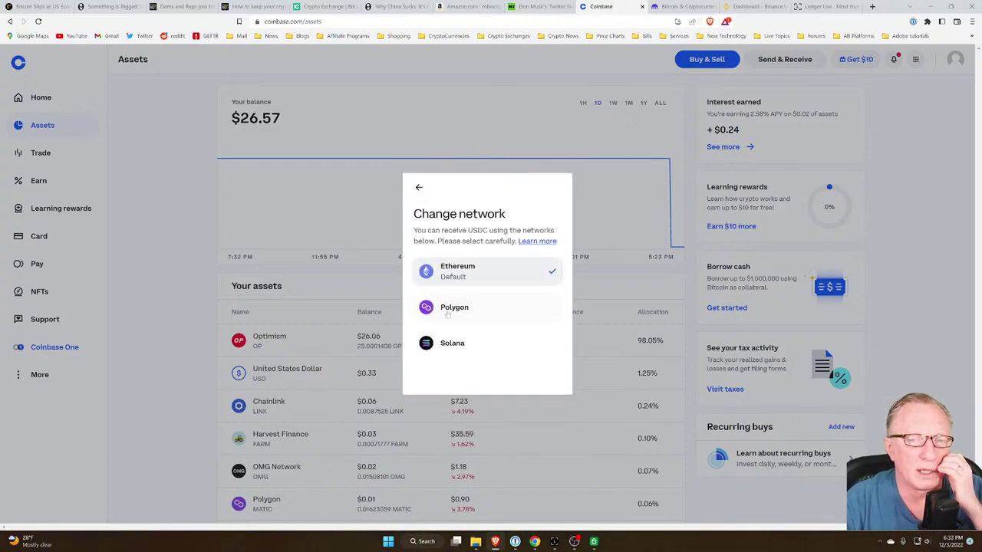
left_click(419, 187)
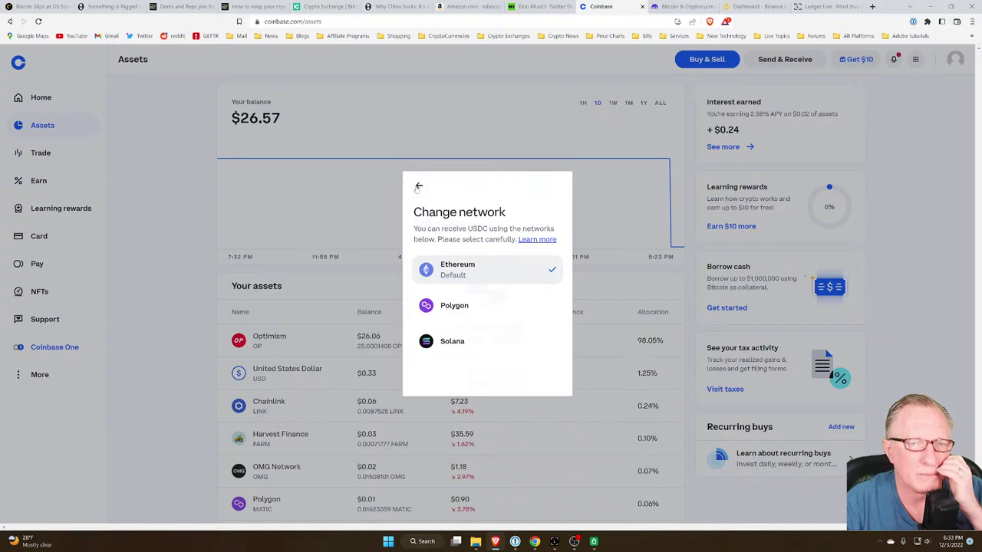
left_click(490, 400)
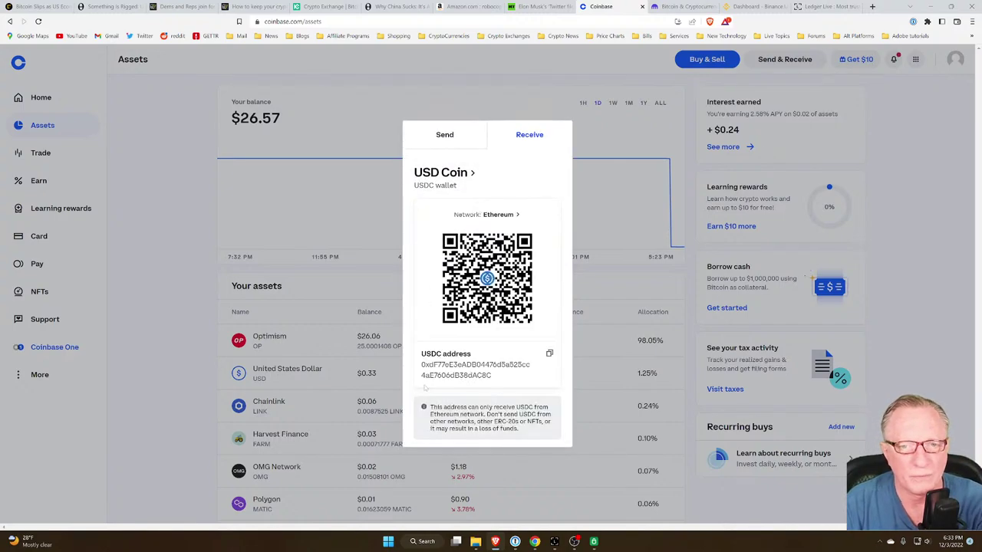
left_click(549, 356)
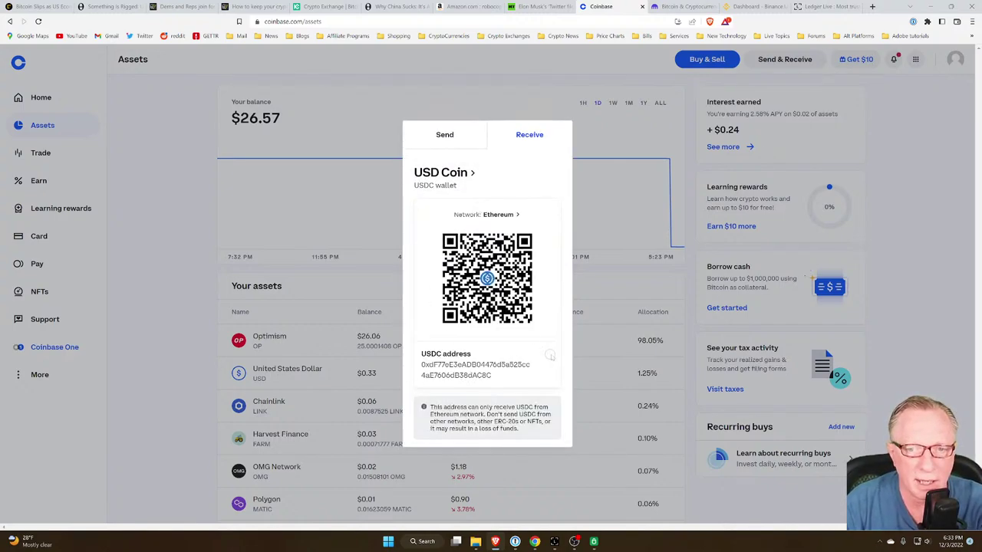
- In Ledger Live, open Ethereum Main's USD Coin token and start a send
left_click(553, 541)
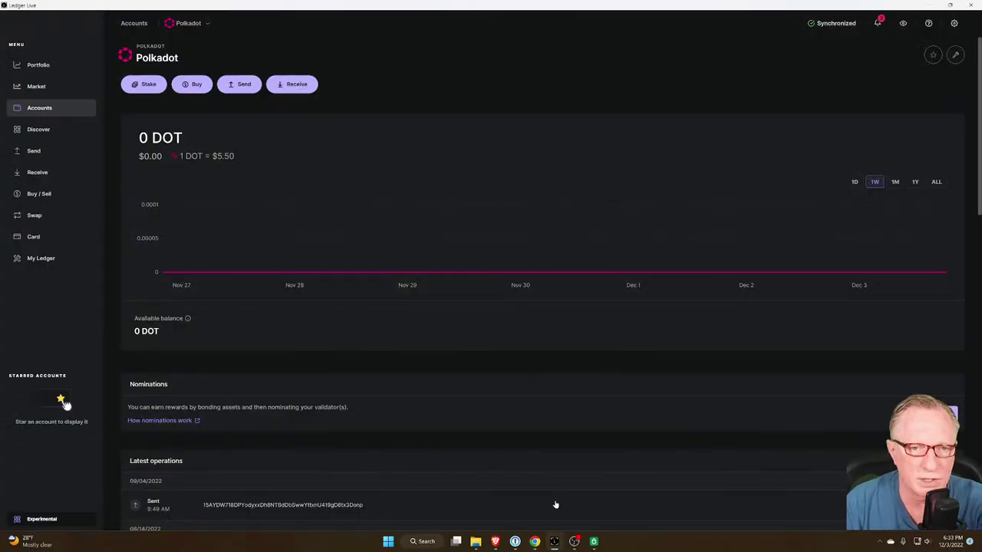
left_click(38, 108)
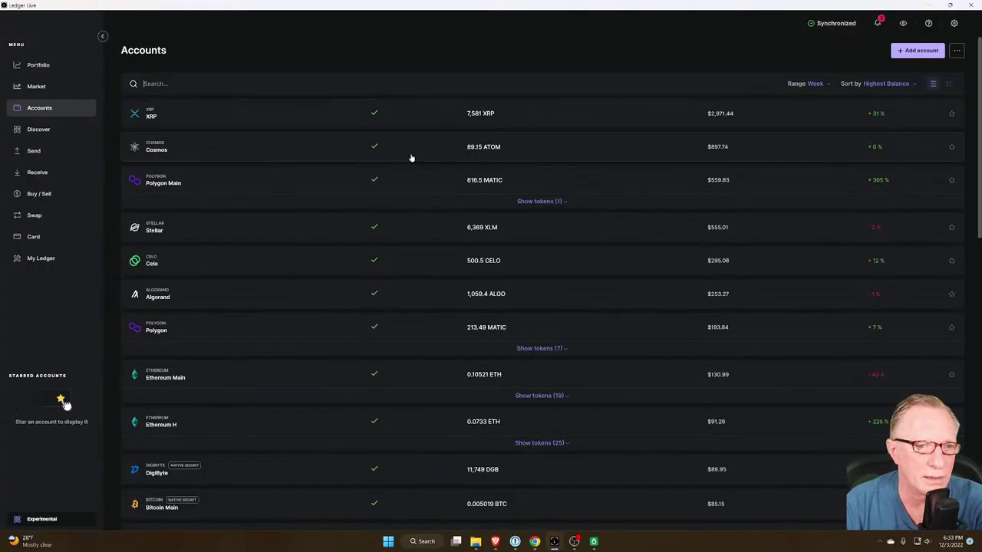
scroll(365, 340, "down", 1)
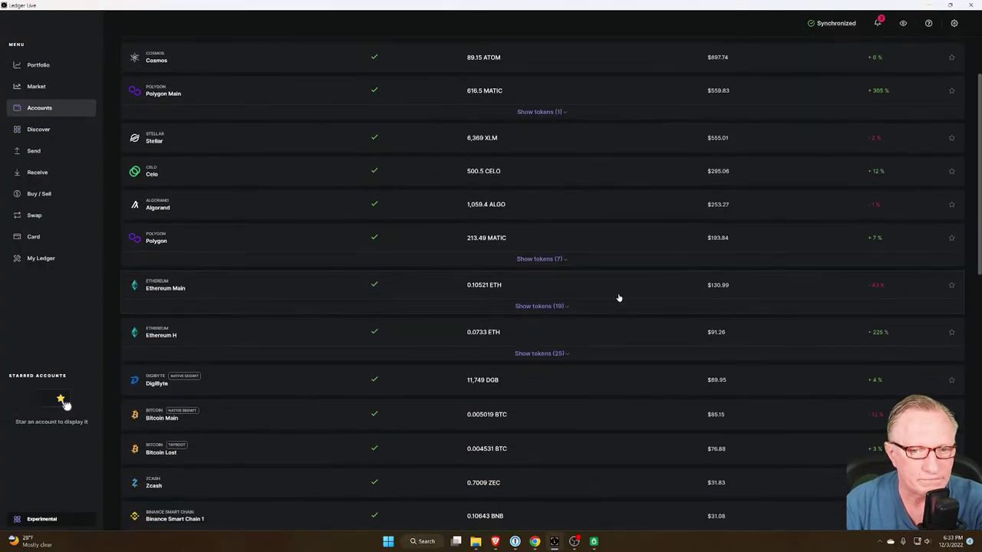
left_click(488, 287)
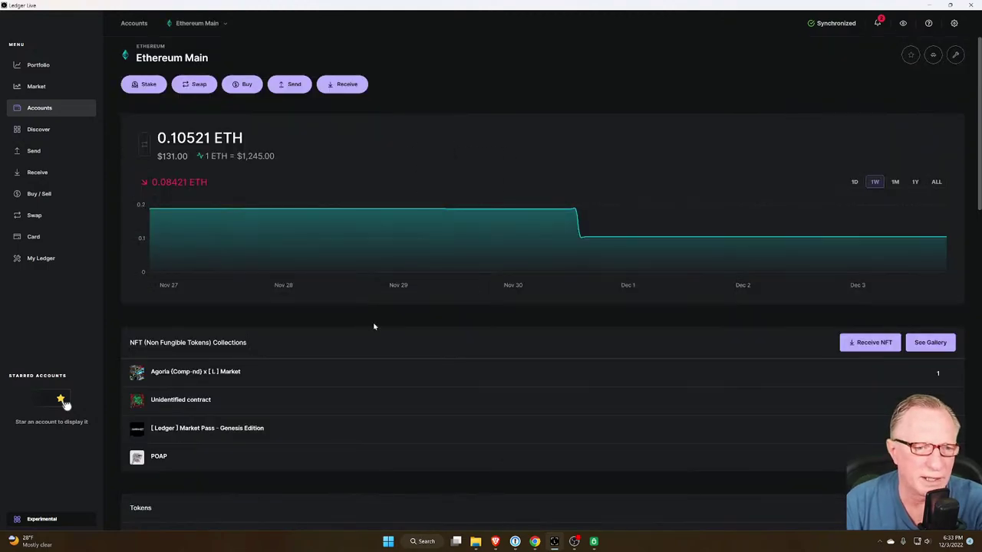
scroll(375, 328, "down", 3)
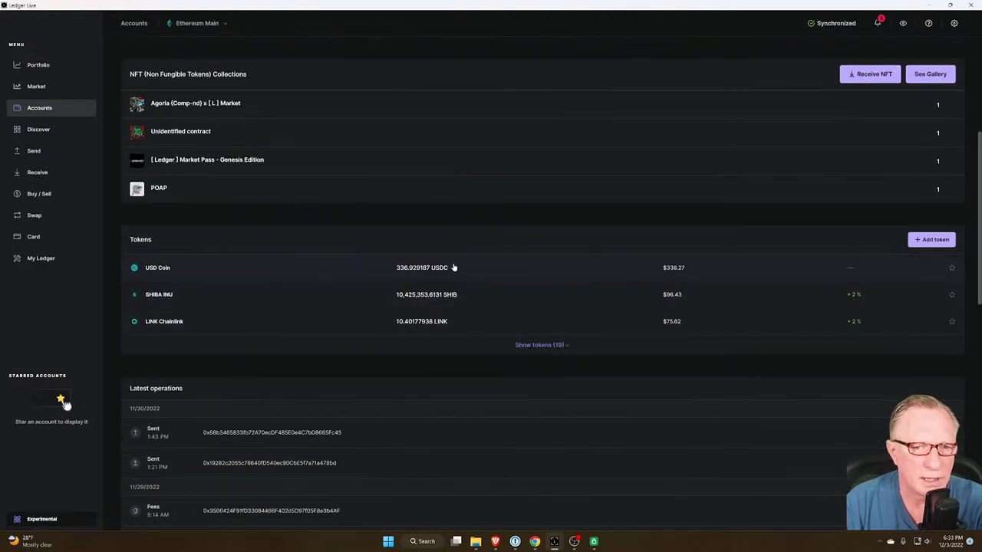
left_click(415, 270)
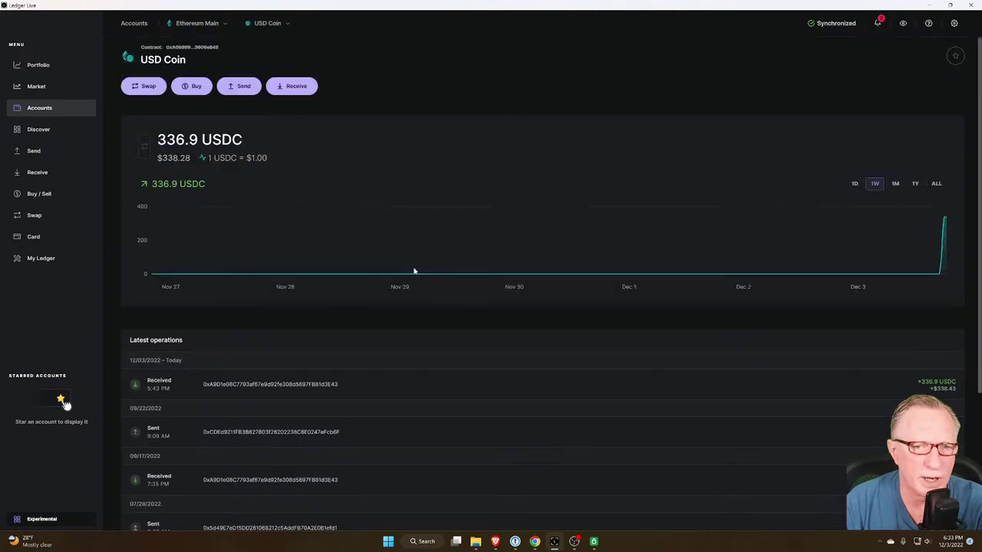
left_click(241, 89)
- Paste the Coinbase address as recipient, enter 300 USDC, and choose the medium fee
right_click(405, 322)
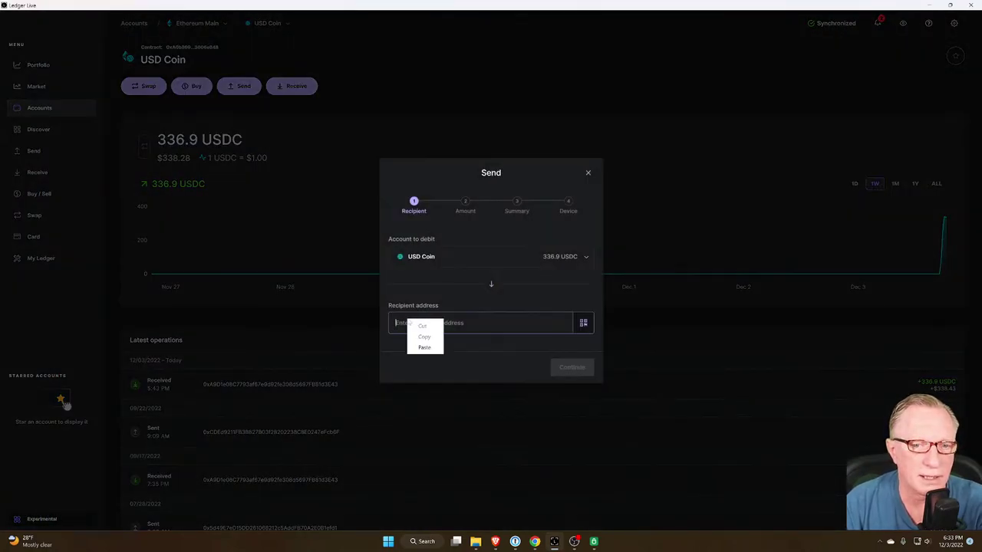
left_click(418, 346)
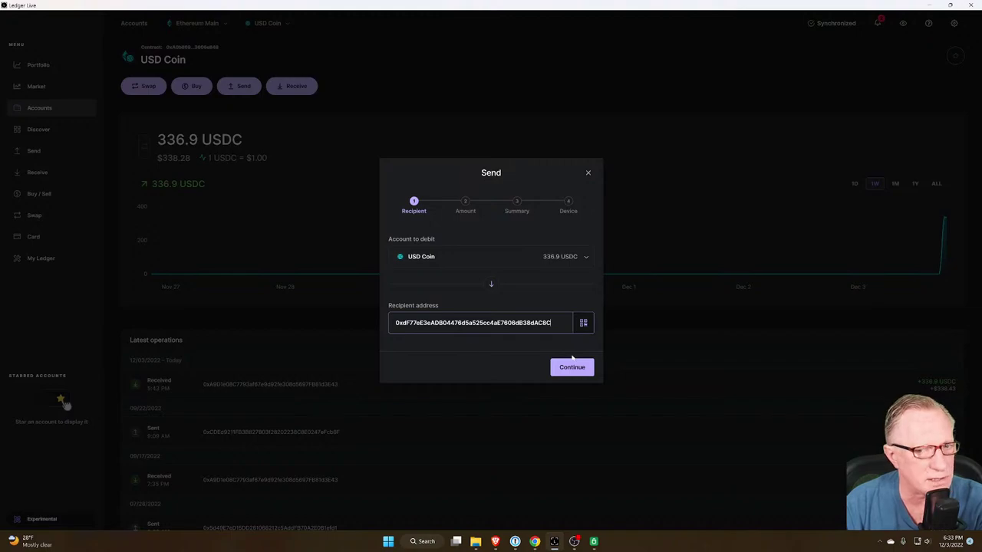
left_click(573, 368)
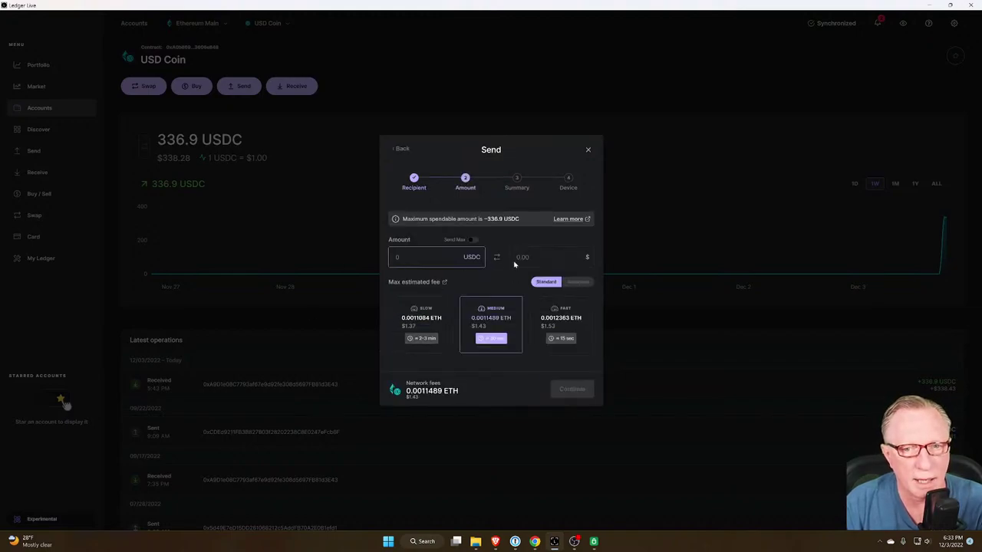
type("300")
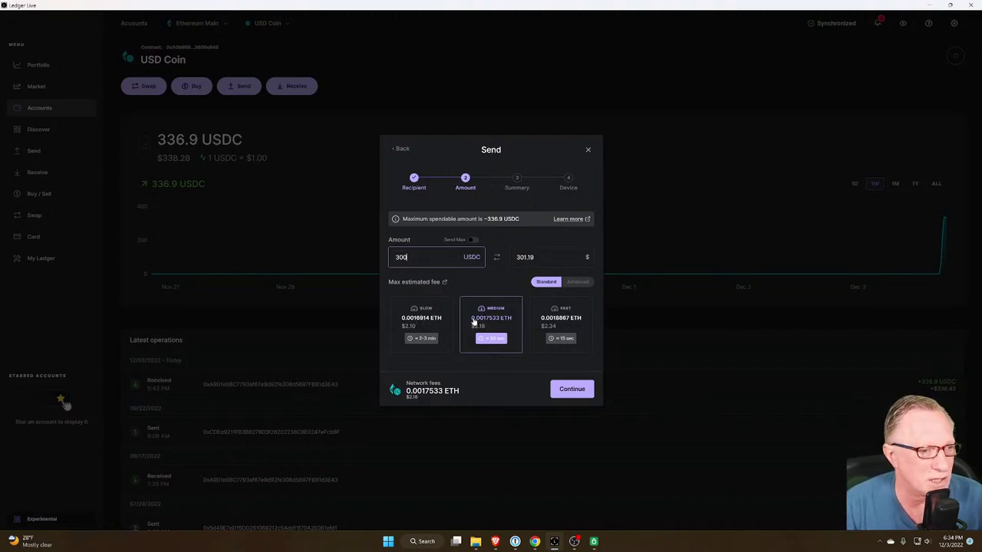
left_click(420, 323)
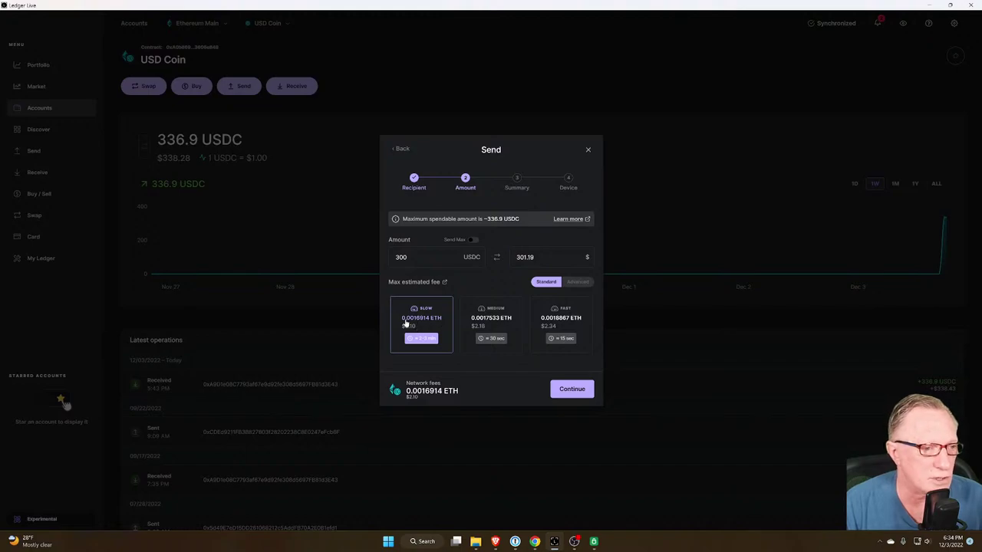
left_click(487, 325)
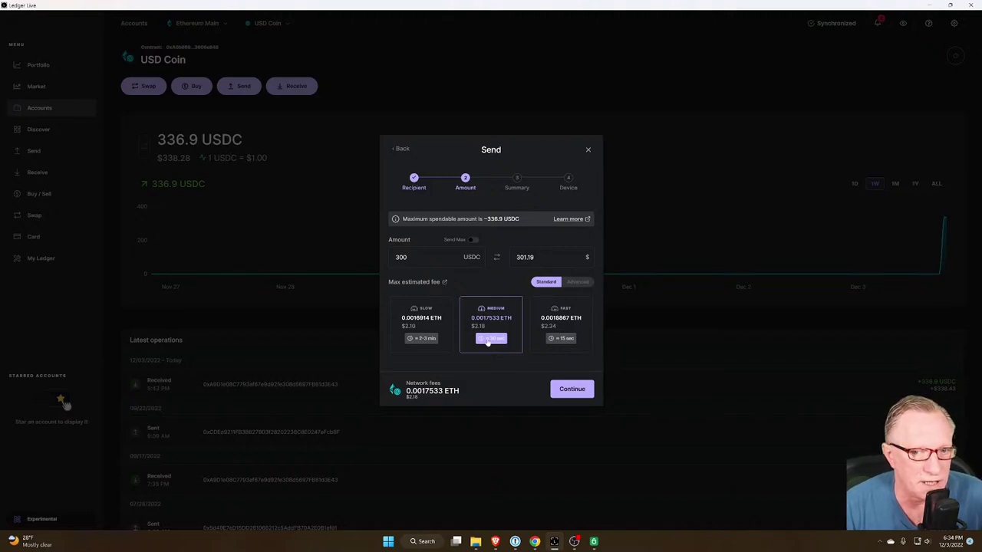
left_click(559, 323)
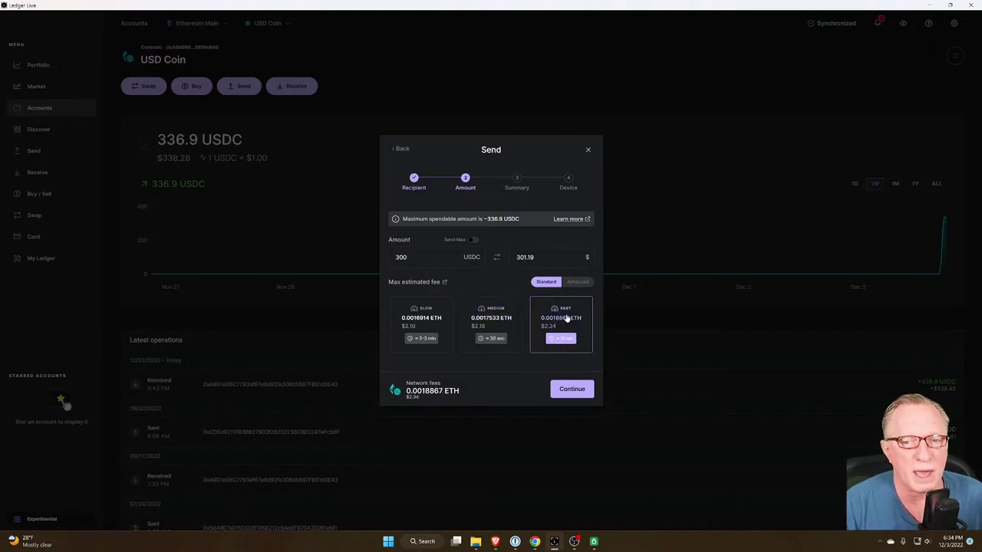
left_click(491, 322)
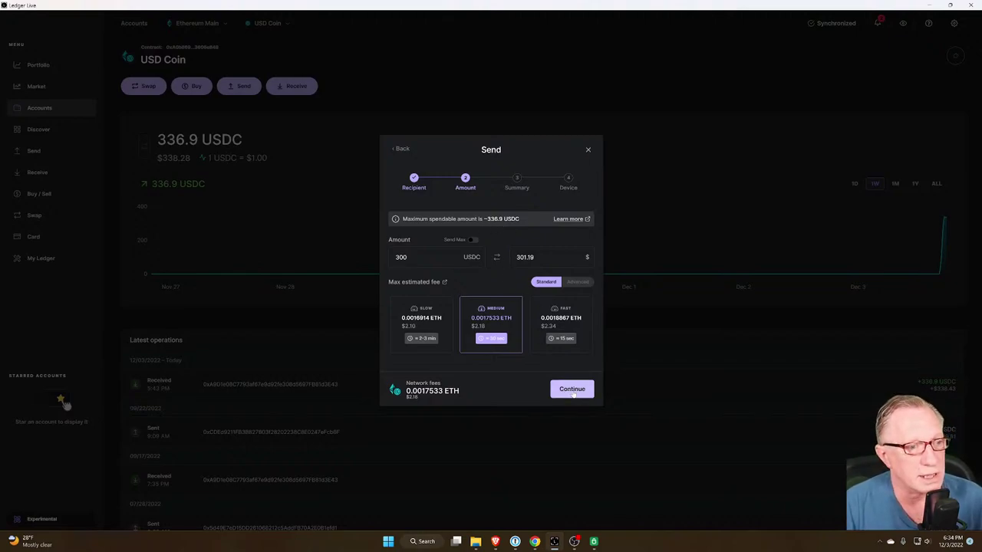
left_click(572, 390)
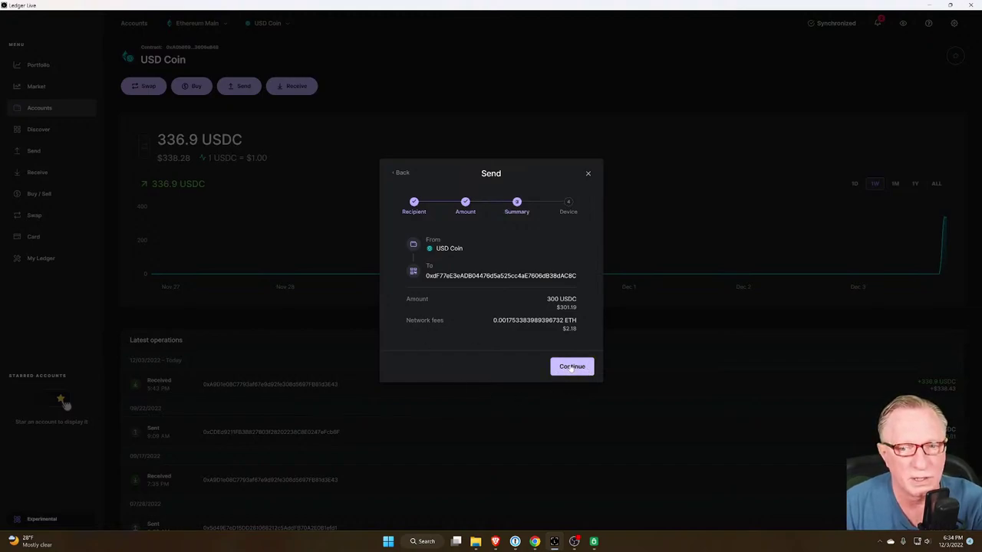
- Continue from the summary to device signing, which errors asking to reconnect the device
left_click(572, 368)
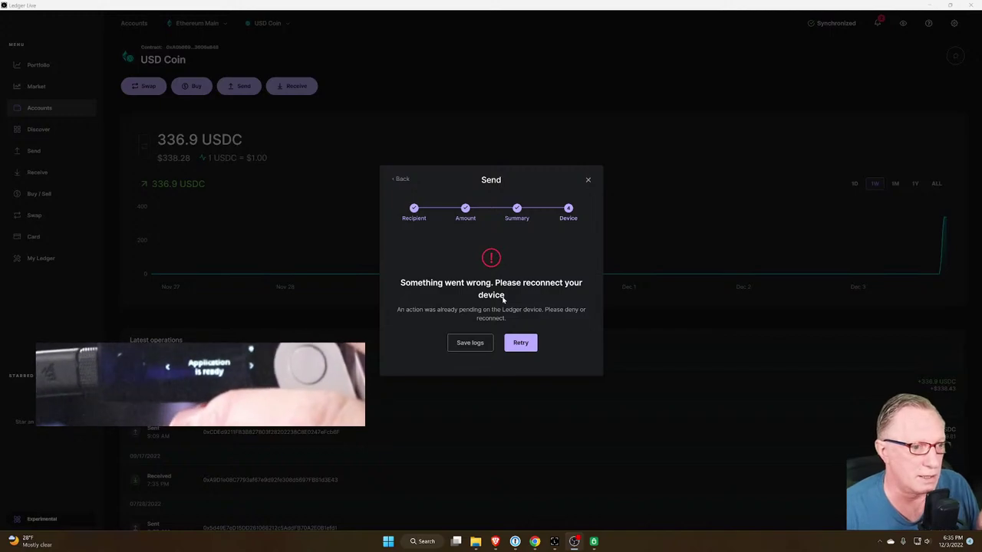
- Retry signing and approve on the Ledger so the 300 USDC transaction is sent
left_click(519, 343)
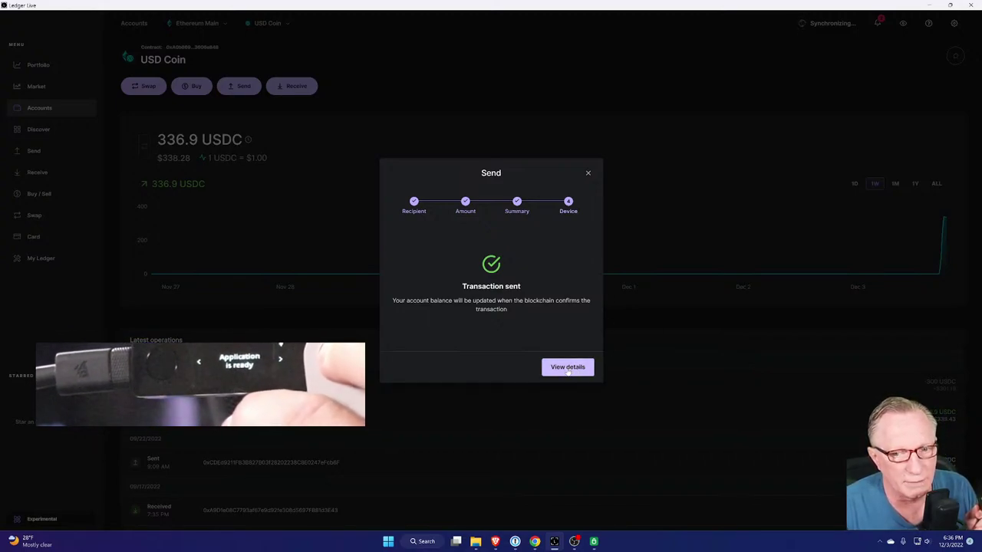
- Close the send confirmation and let USD Coin sync to 36.92 USDC with the -300 send
left_click(589, 173)
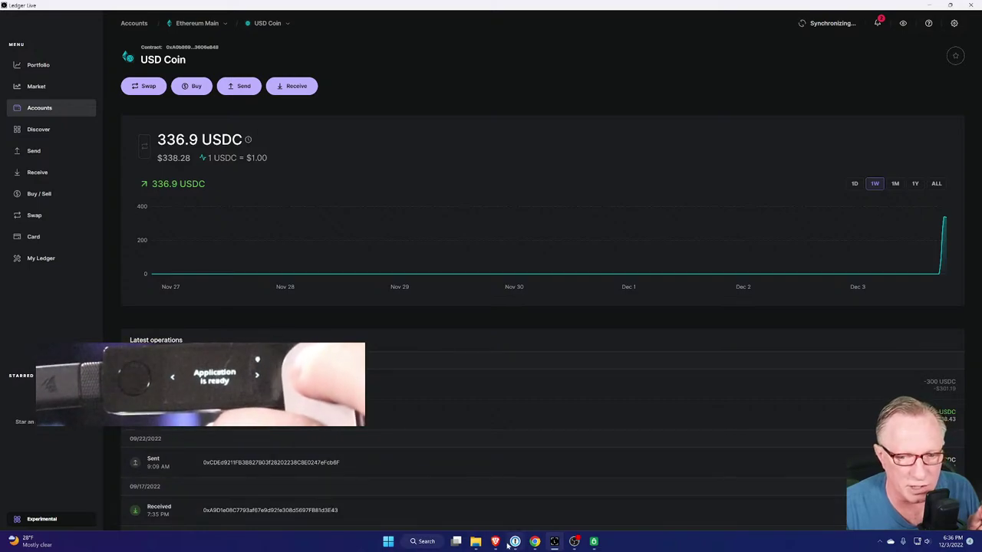
mouse_move(536, 544)
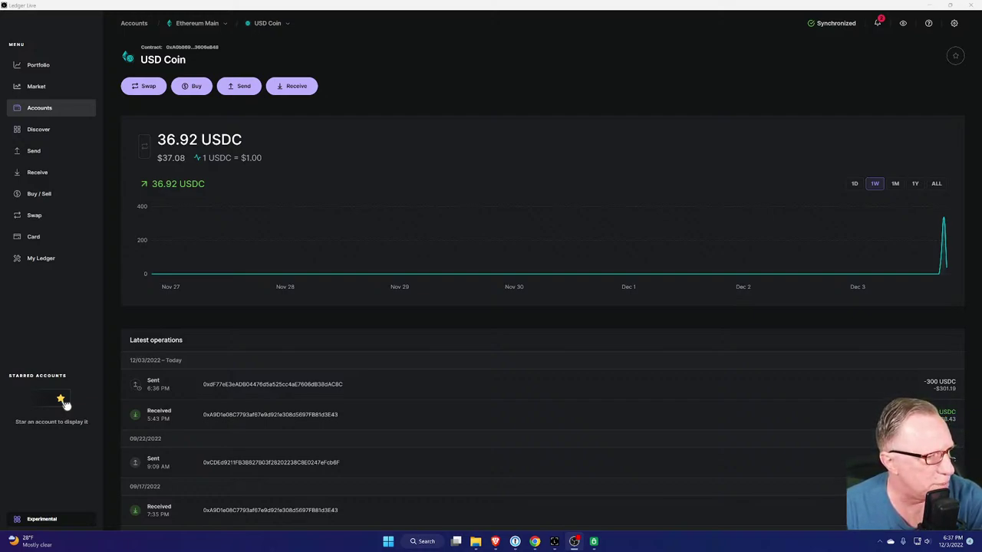
- In Coinbase, close the USDC receive details and open the Optimism send form
left_click(495, 542)
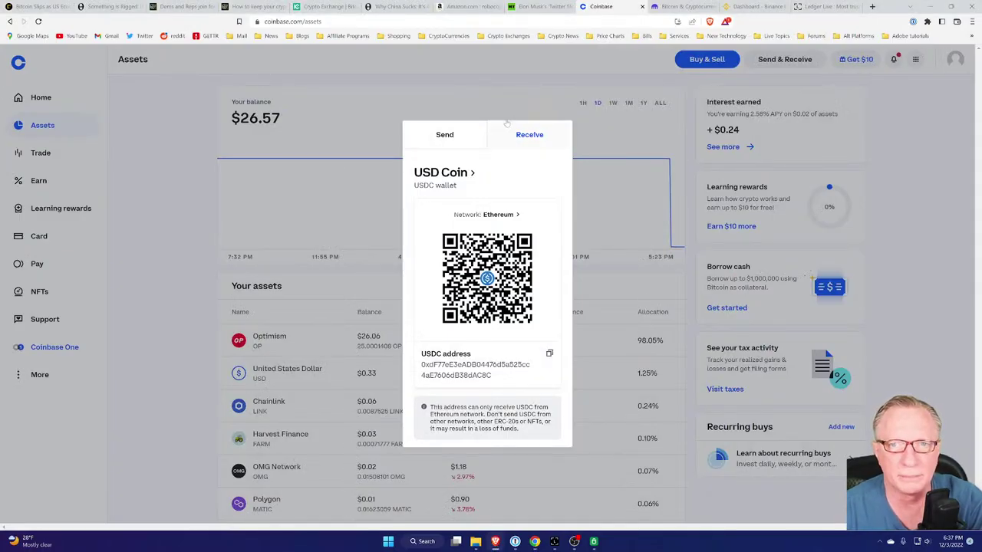
left_click(331, 73)
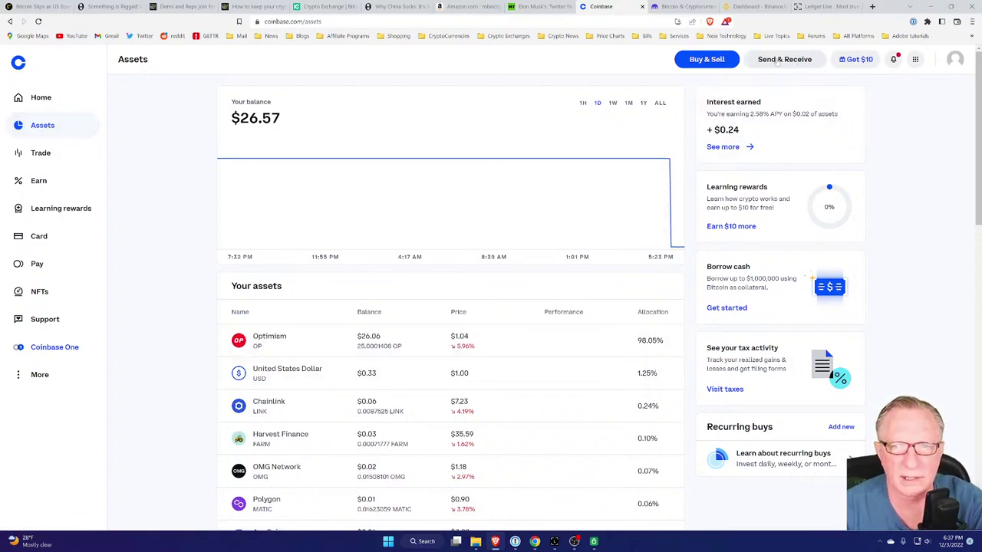
left_click(784, 60)
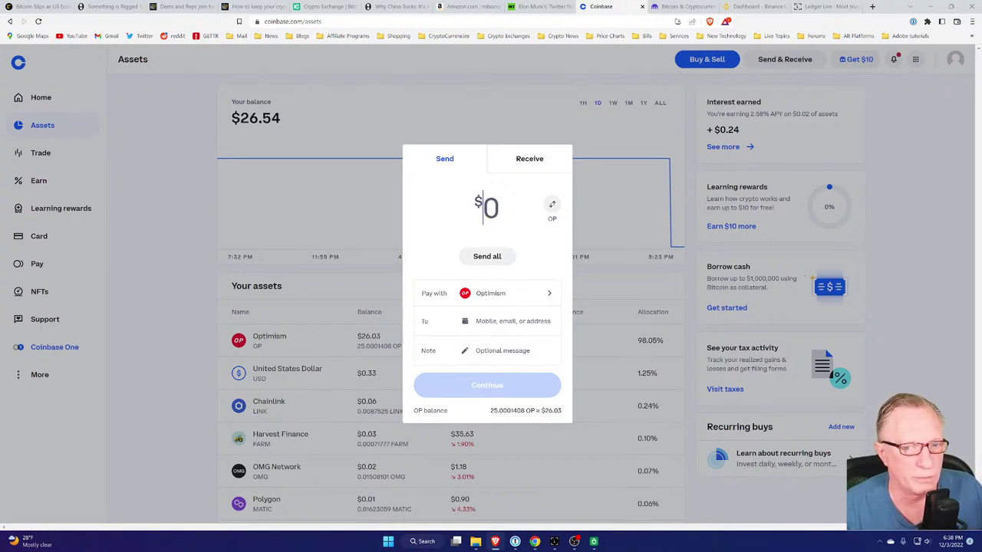
- Use Send all to fill in the whole 25.0001408 OP balance, worth $26.03
left_click(481, 258)
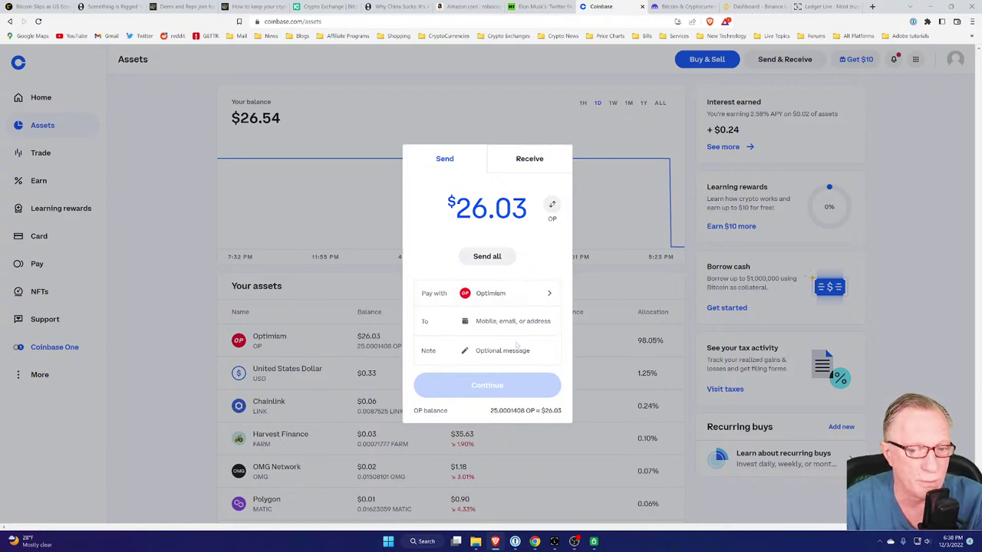
- Copy the Ethereum receiving address from the Coinbase Wallet extension in the YouTube Studio window
mouse_move(535, 542)
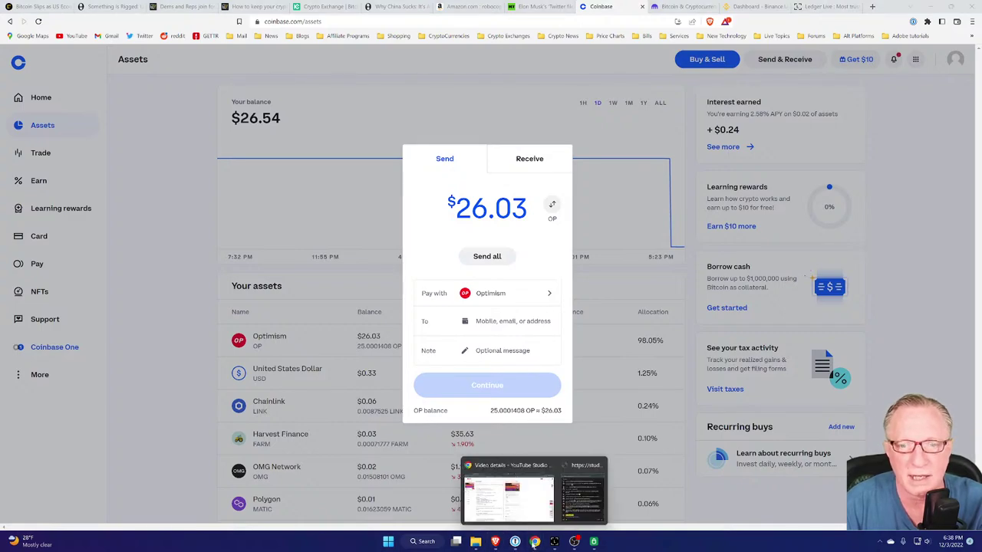
left_click(511, 520)
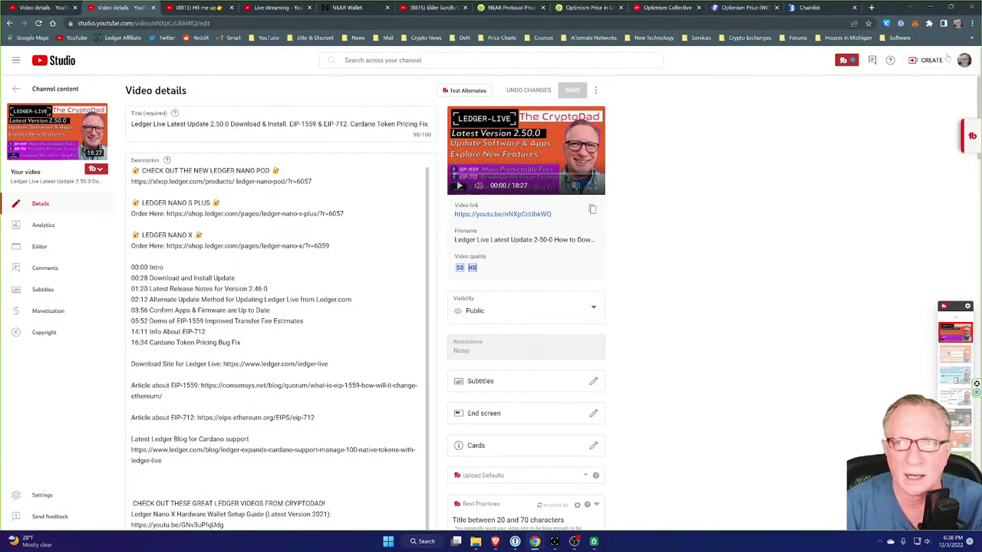
left_click(929, 24)
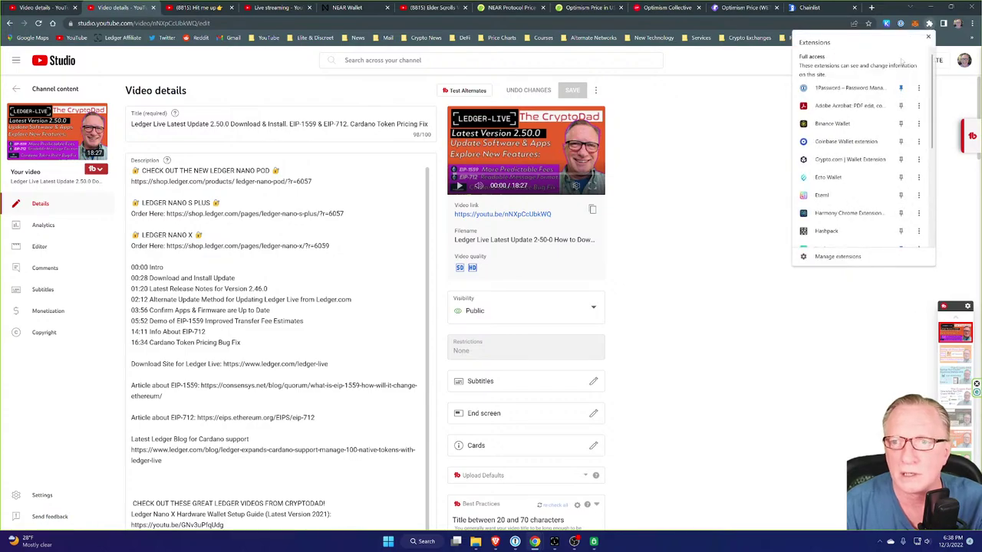
left_click(839, 143)
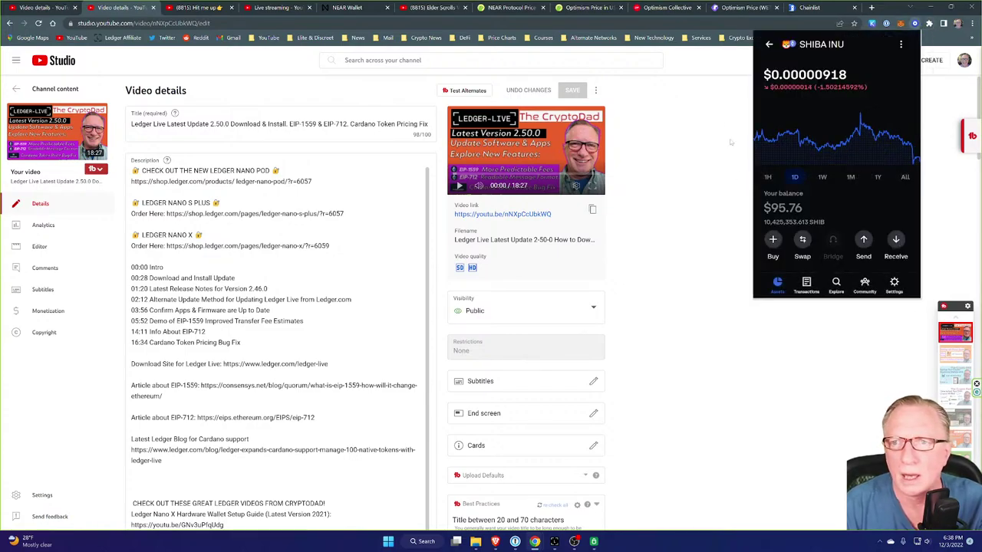
left_click(769, 45)
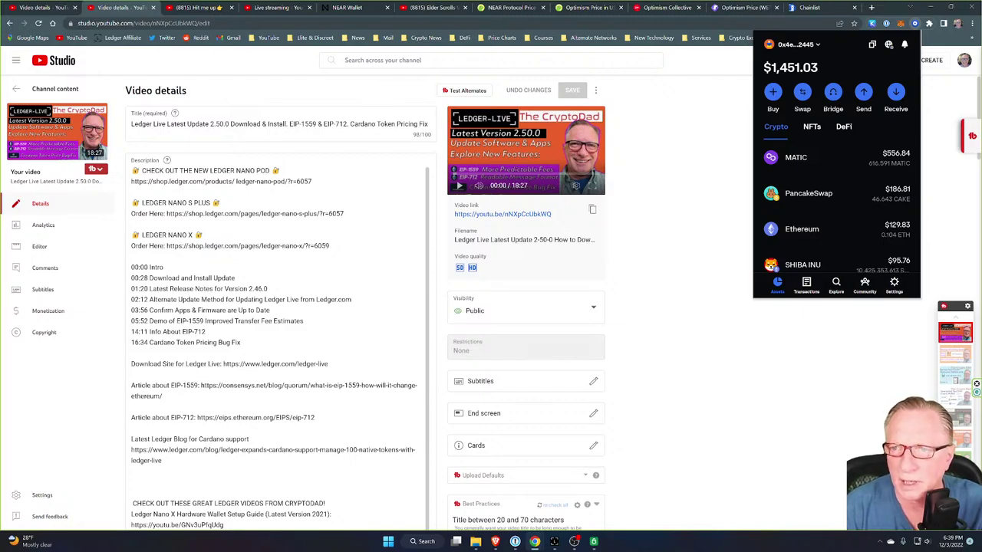
left_click(896, 95)
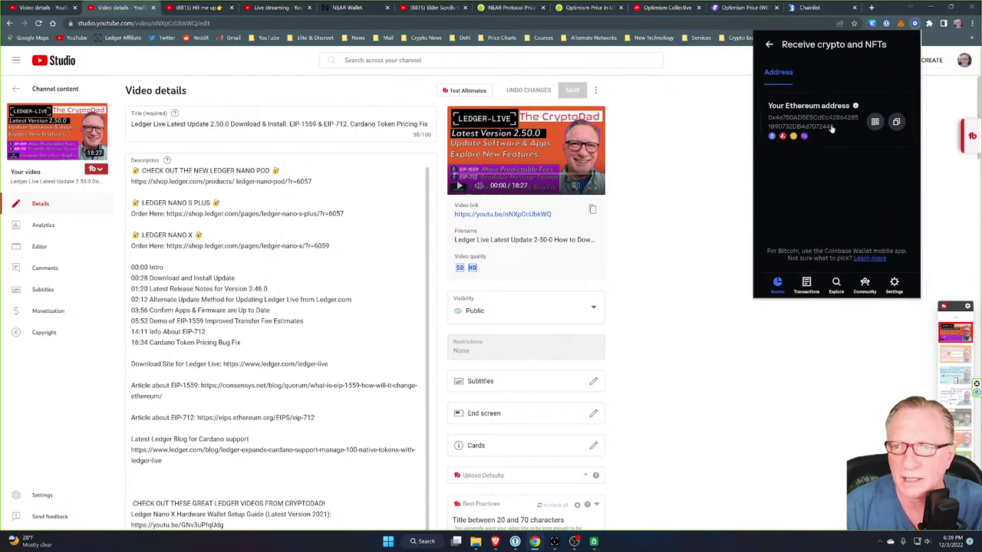
left_click(896, 123)
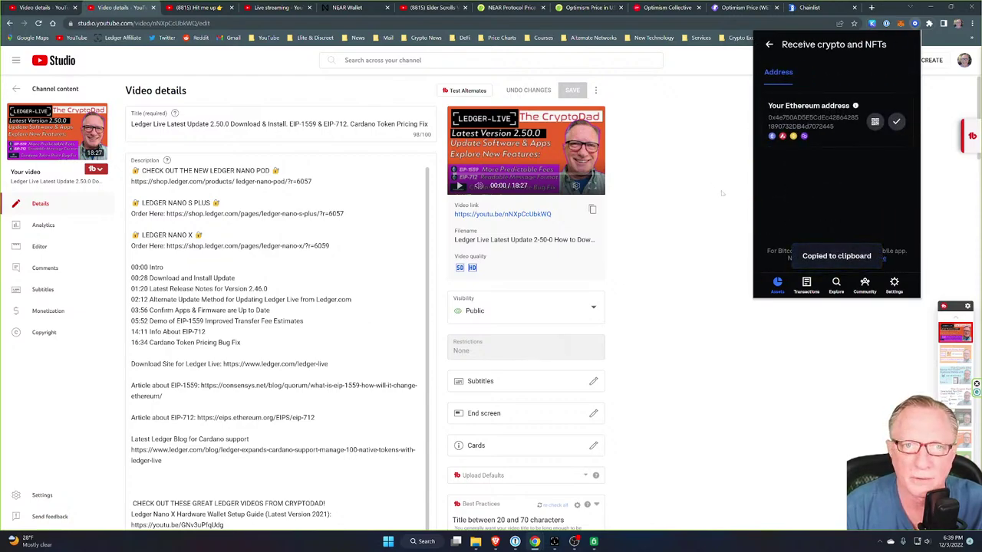
- Paste the copied Ethereum address as recipient in Coinbase's Send form and continue to review
mouse_move(529, 537)
left_click(493, 497)
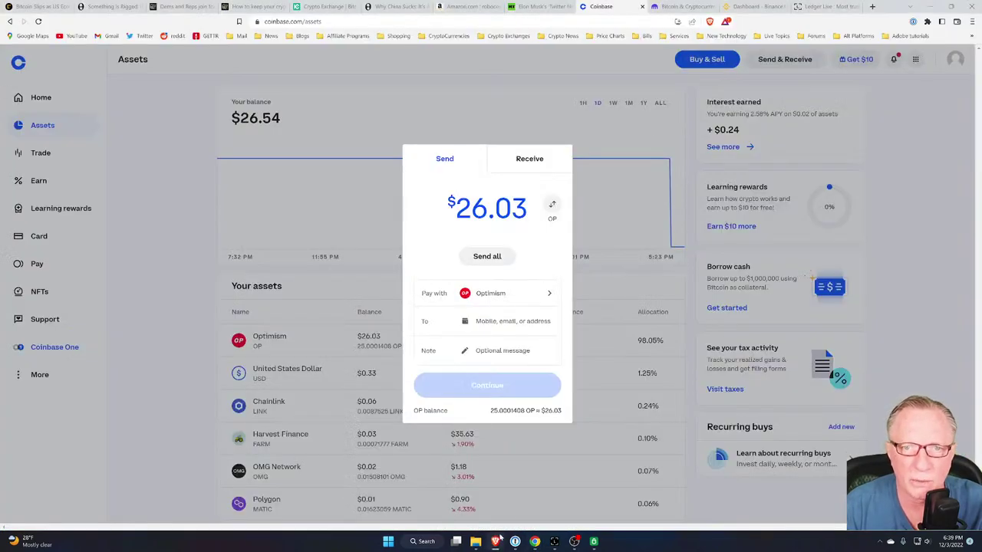
right_click(485, 322)
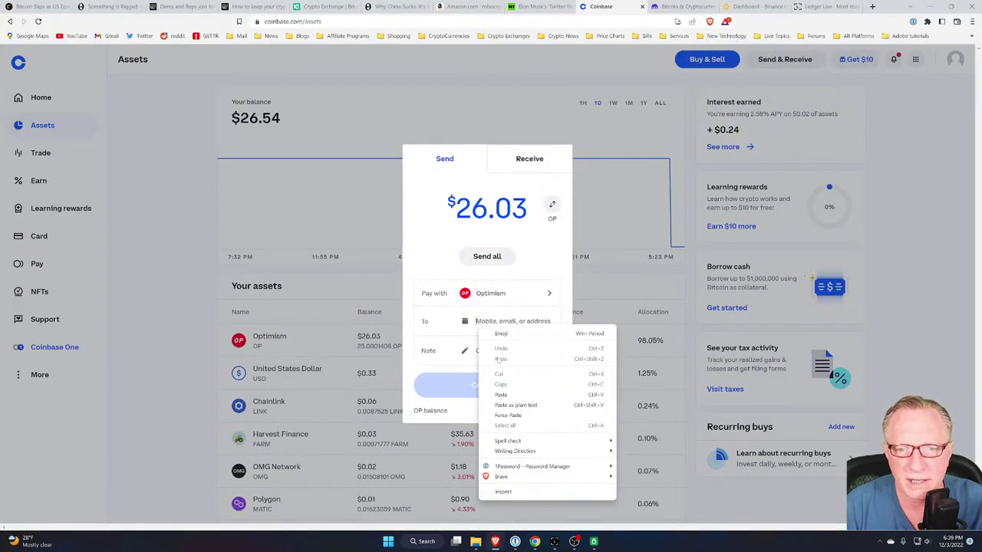
left_click(499, 387)
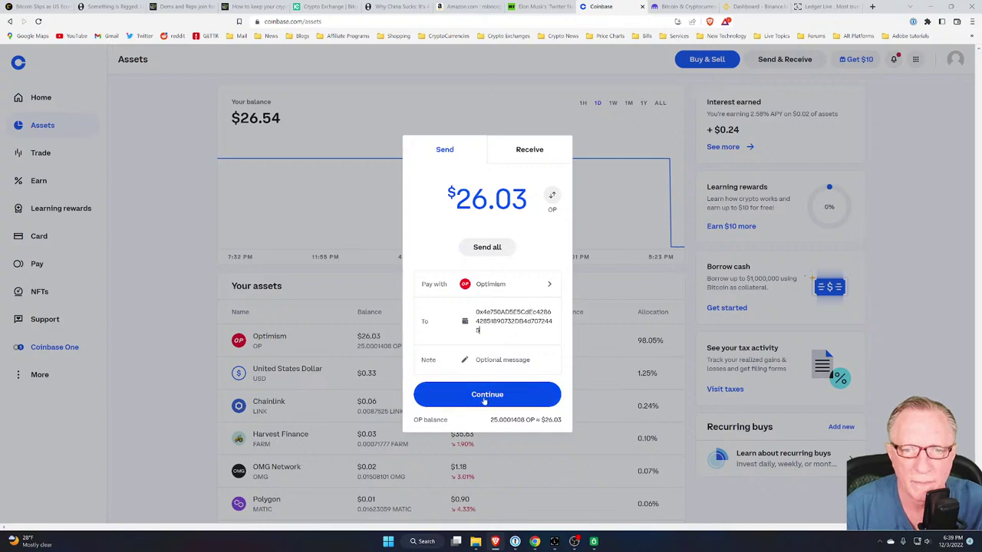
left_click(485, 398)
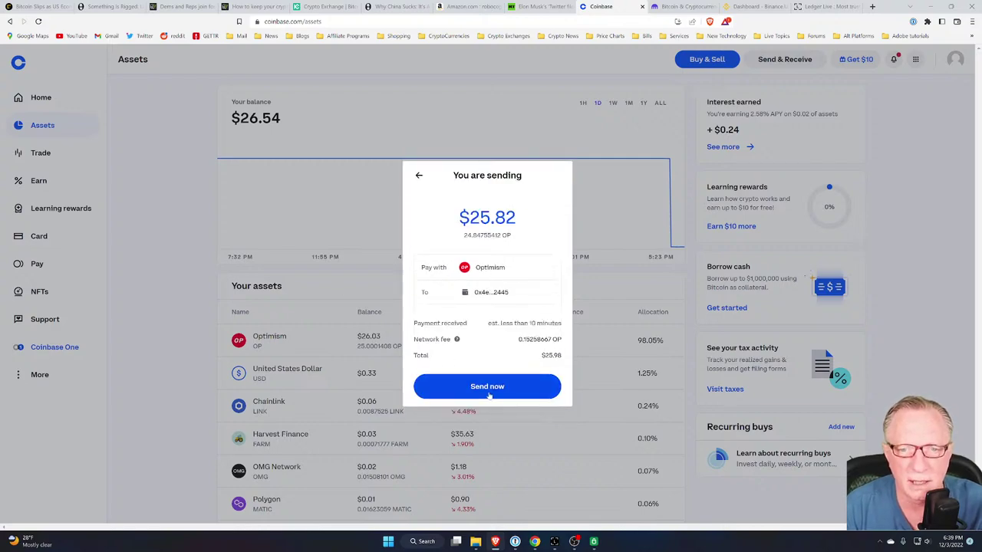
- Send 24.84755412 OP ($25.82), confirming with the authenticator code, and close the summary
left_click(490, 391)
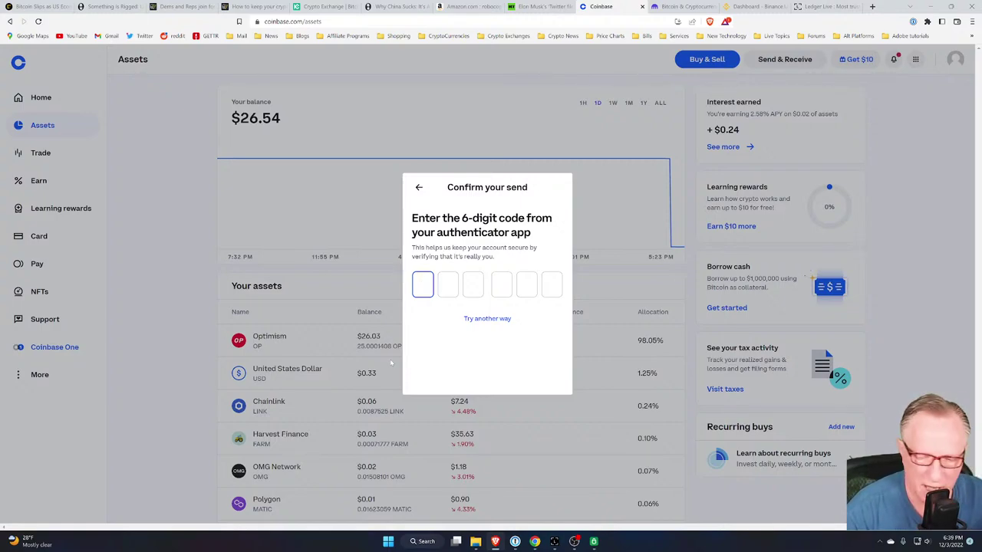
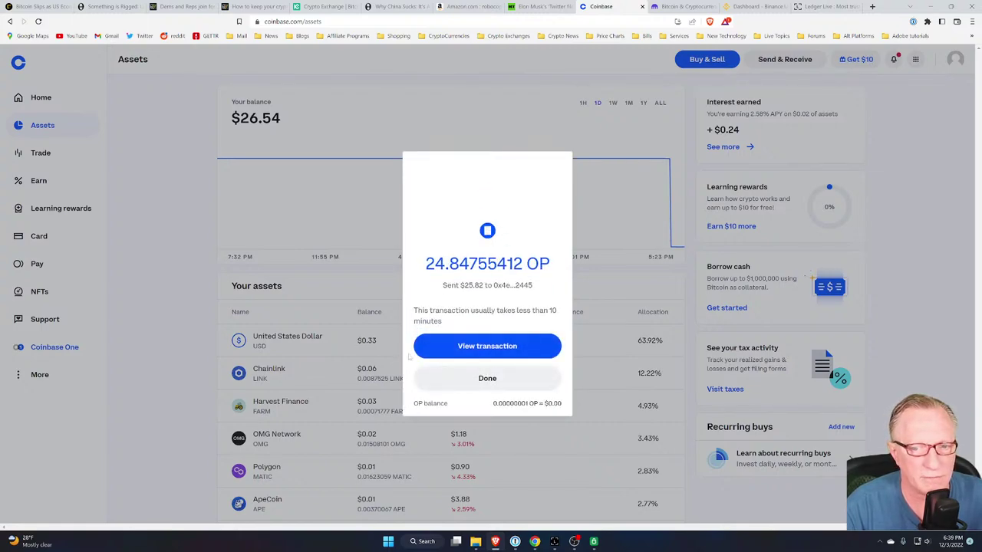
left_click(497, 381)
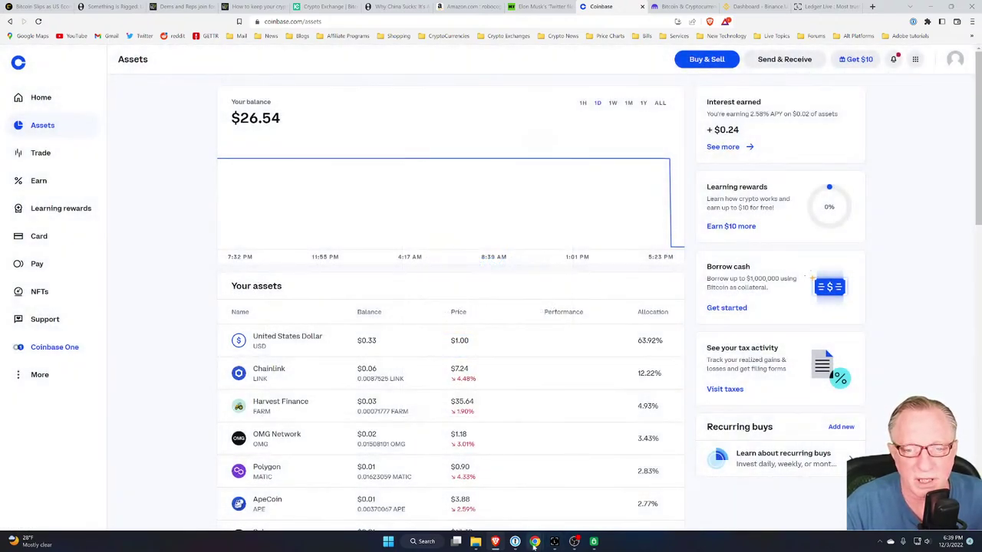
- Open the Optimism asset in Coinbase Wallet and check its 24.848 OP ($25.91) balance
mouse_move(535, 545)
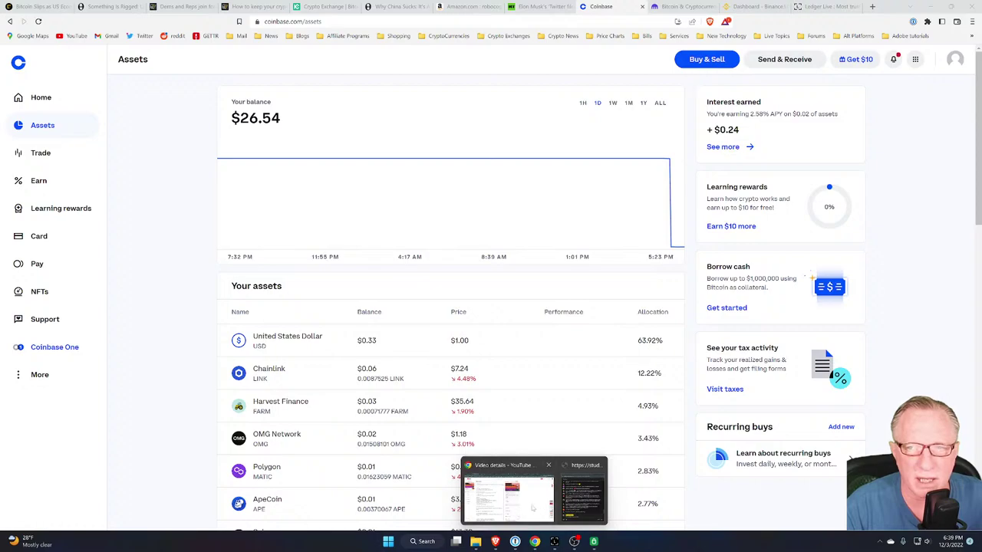
left_click(508, 497)
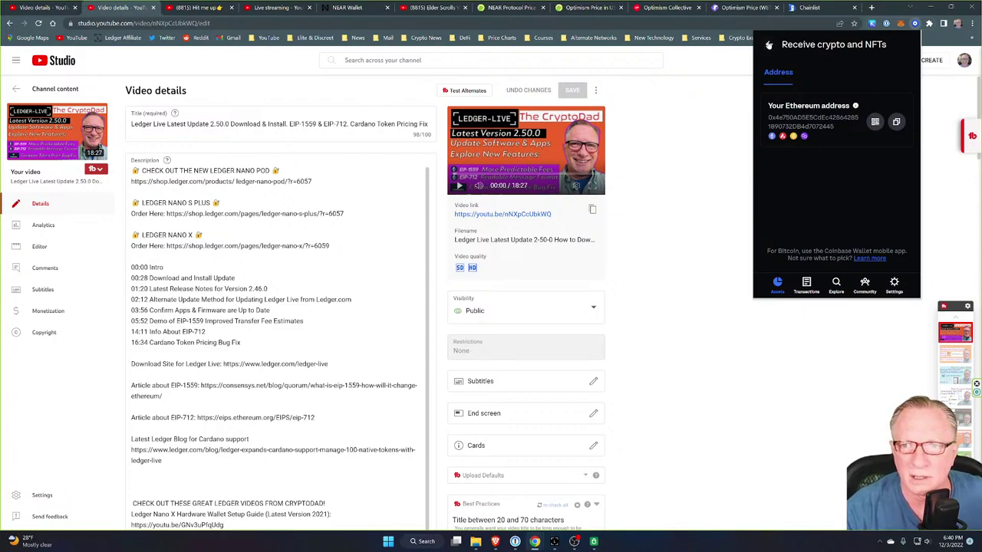
left_click(768, 46)
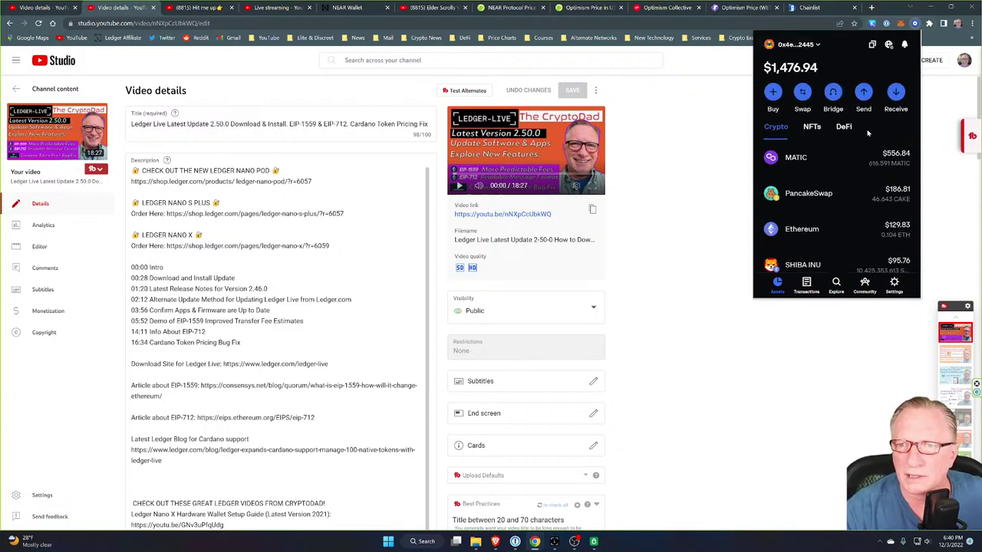
scroll(814, 173, "down", 5)
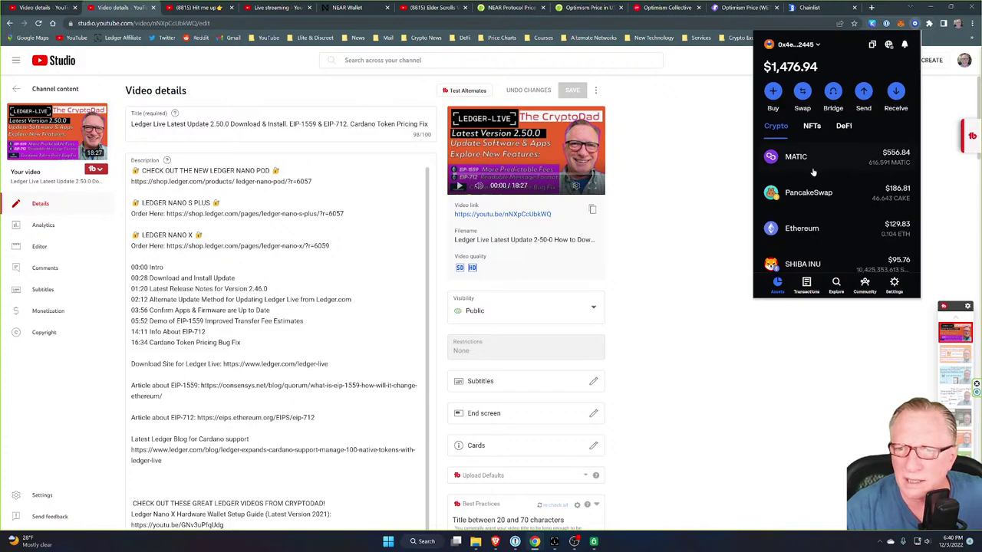
scroll(814, 173, "down", 3)
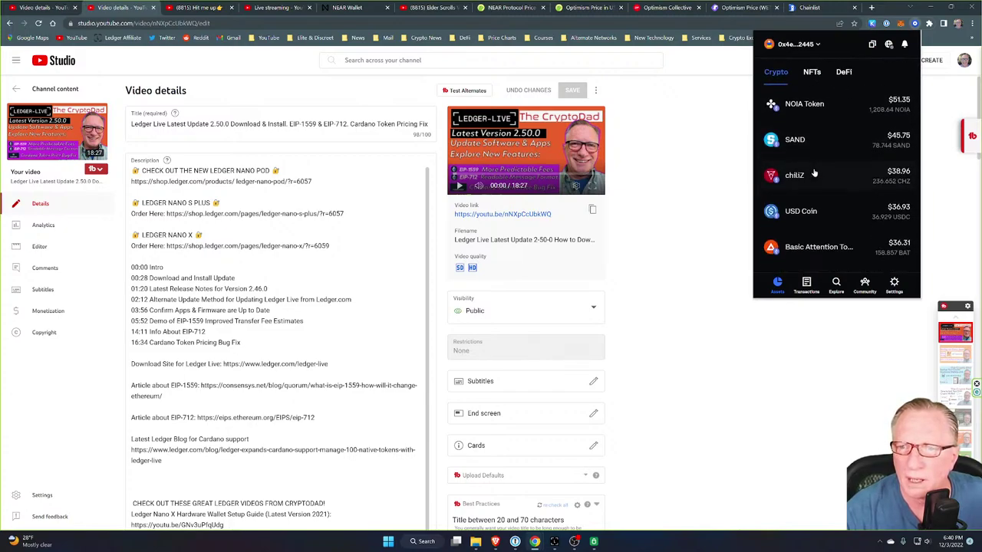
scroll(814, 173, "down", 5)
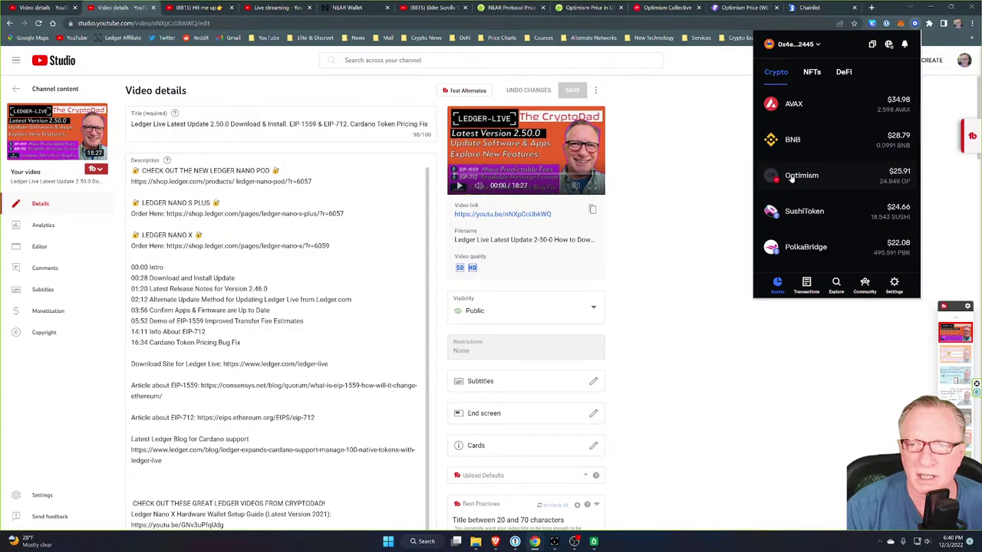
left_click(790, 179)
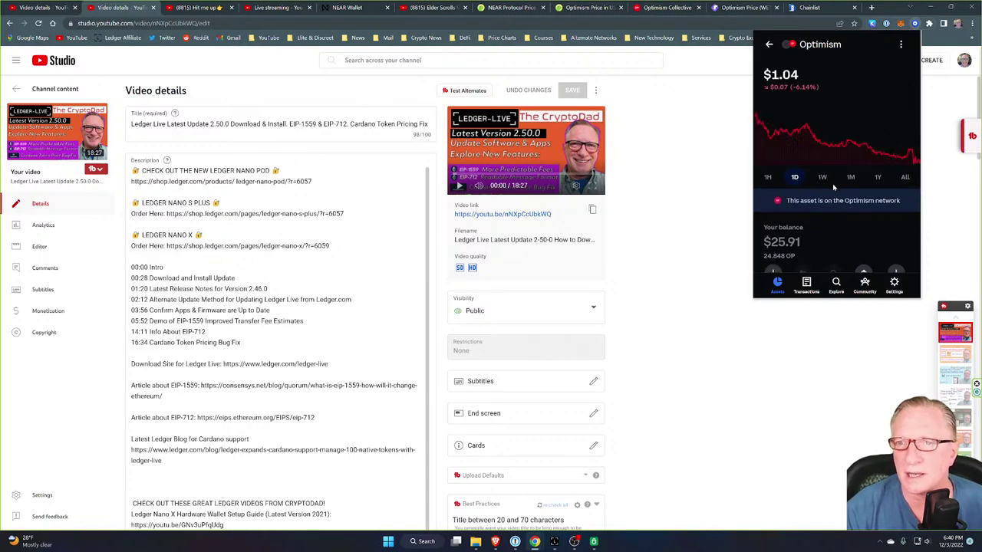
scroll(828, 215, "down", 5)
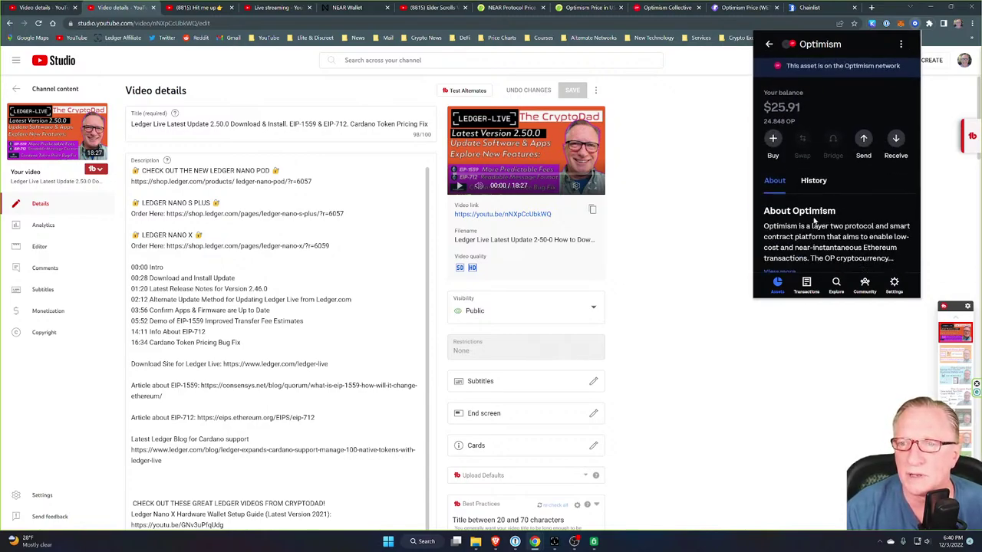
scroll(815, 219, "down", 2)
scroll(821, 213, "up", 6)
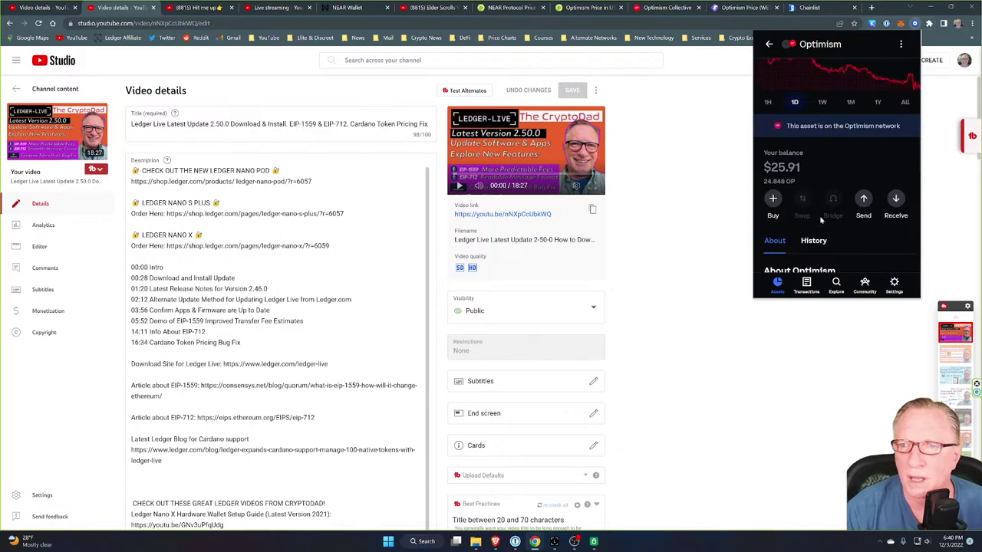
scroll(825, 207, "up", 2)
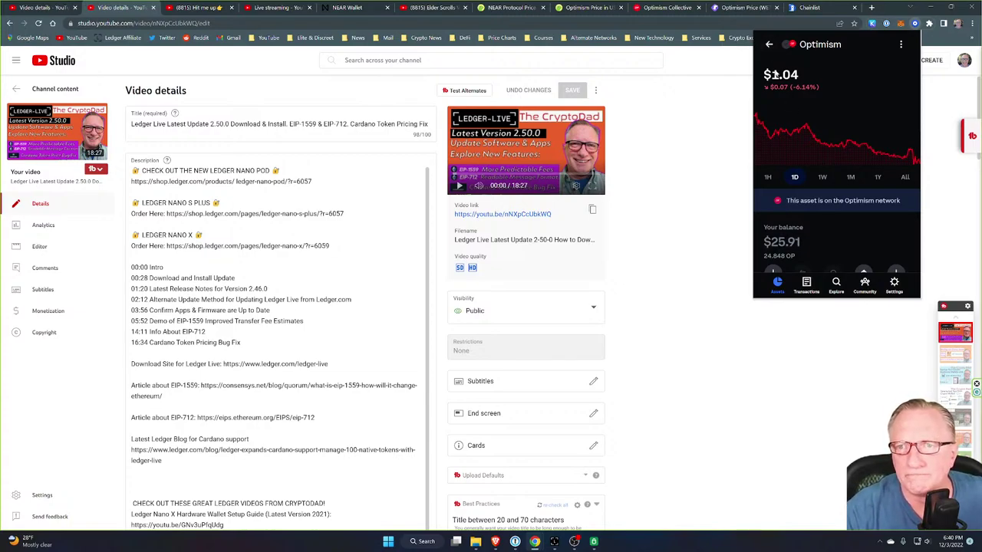
scroll(829, 172, "down", 2)
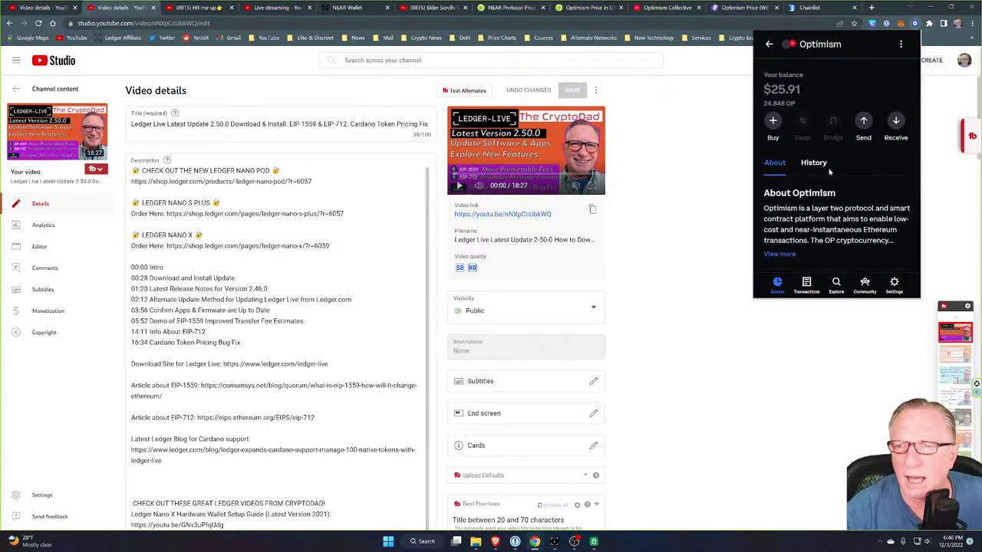
scroll(829, 172, "down", 1)
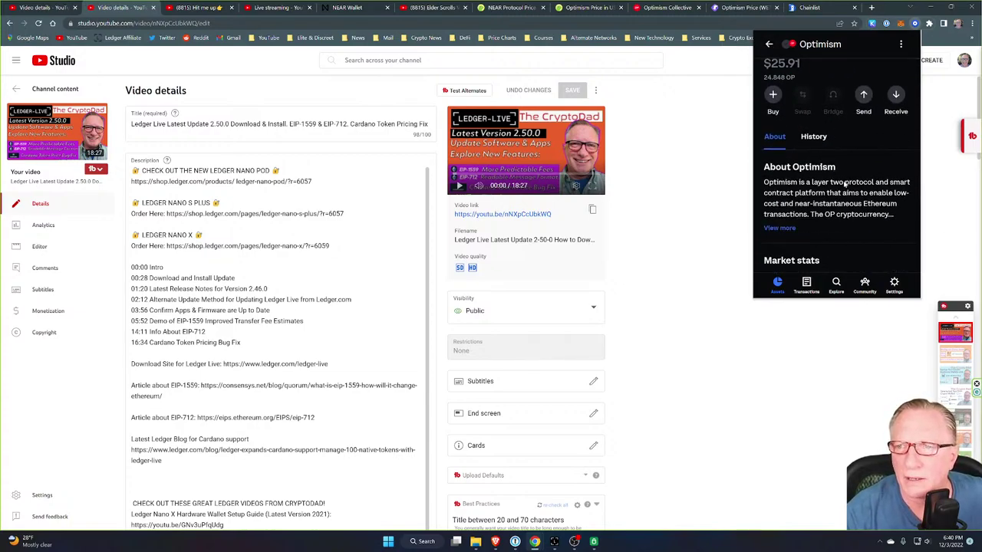
- Start an Optimism send in Coinbase Wallet with Max, 24.848 OP ($25.91), as the amount
left_click(863, 97)
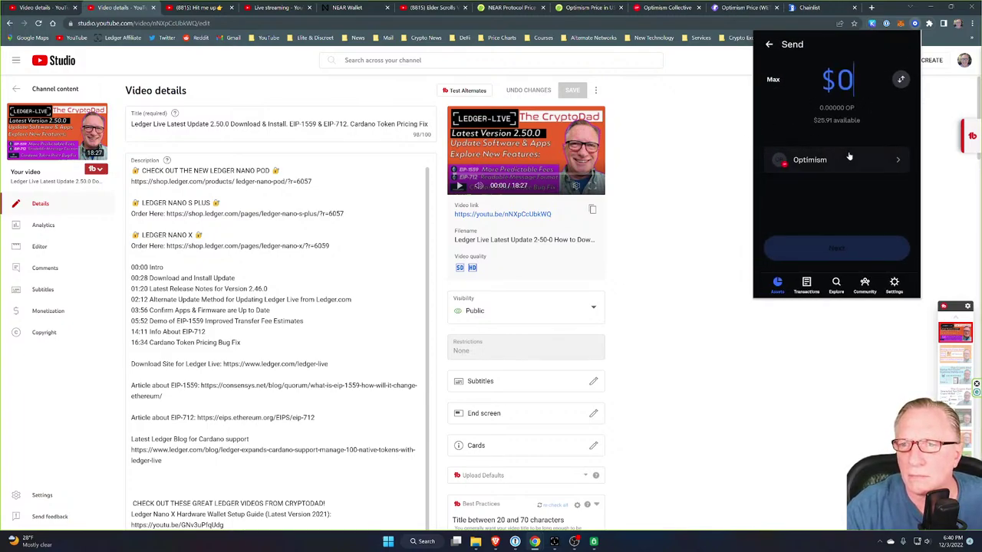
left_click(772, 80)
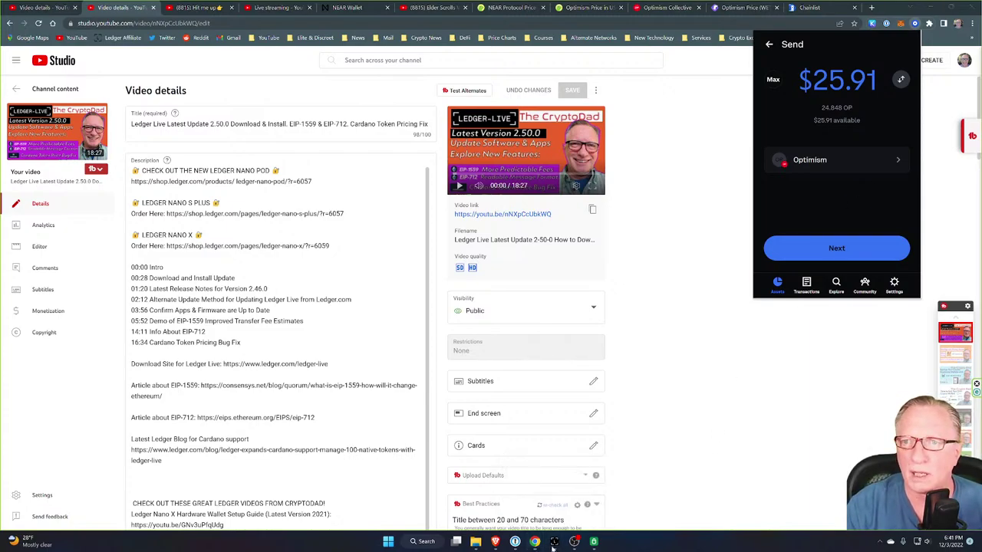
- Copy the Ethereum H account's receiving address in Ledger Live and return to the browser
left_click(554, 541)
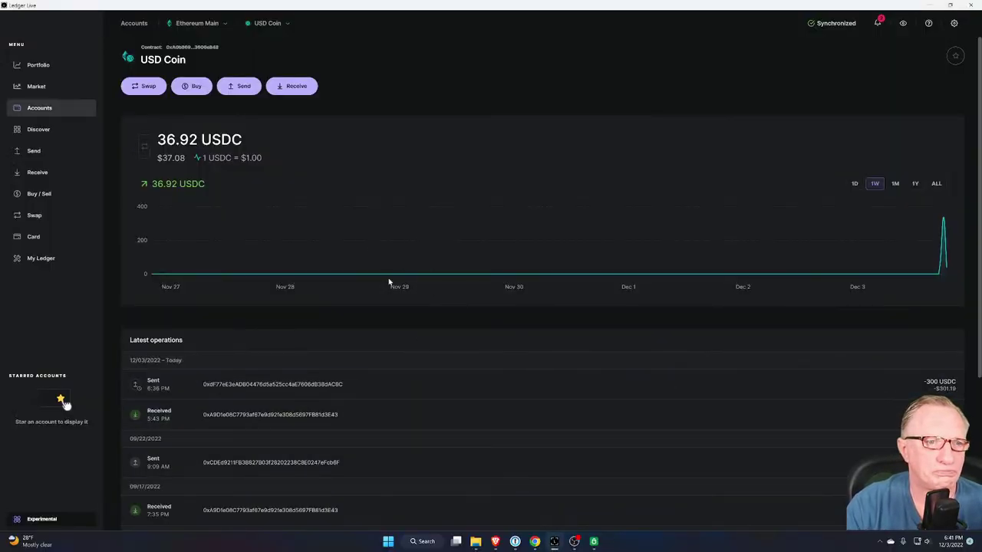
left_click(61, 109)
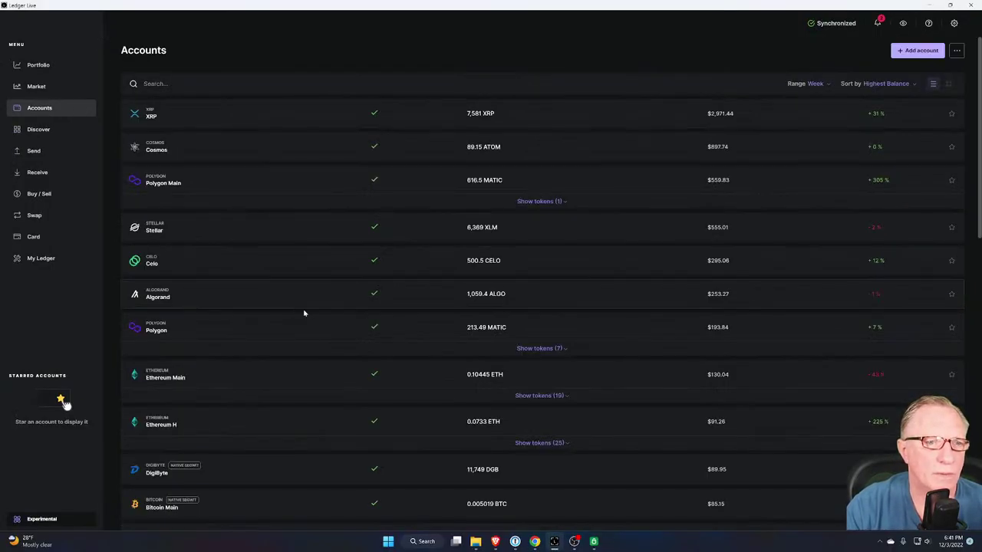
scroll(253, 315, "down", 1)
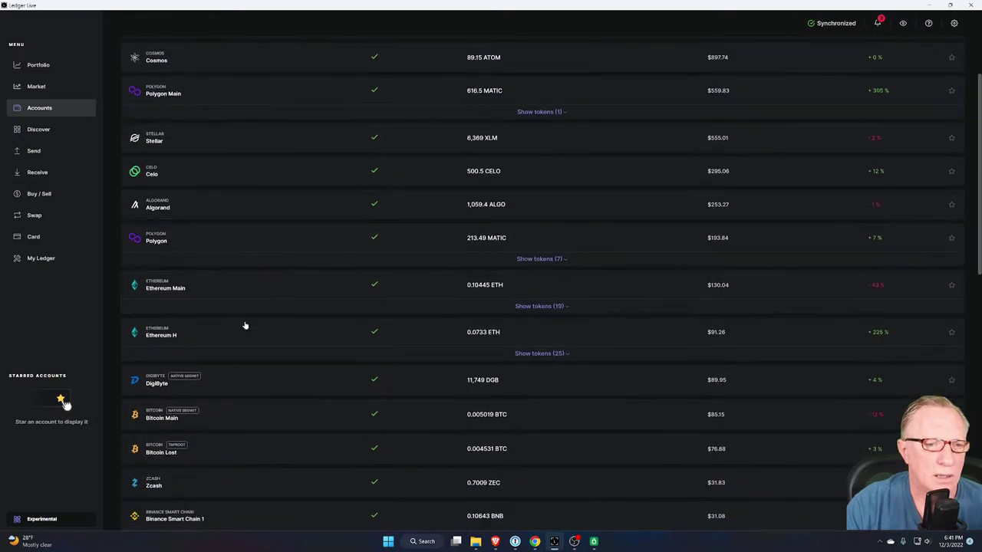
left_click(201, 340)
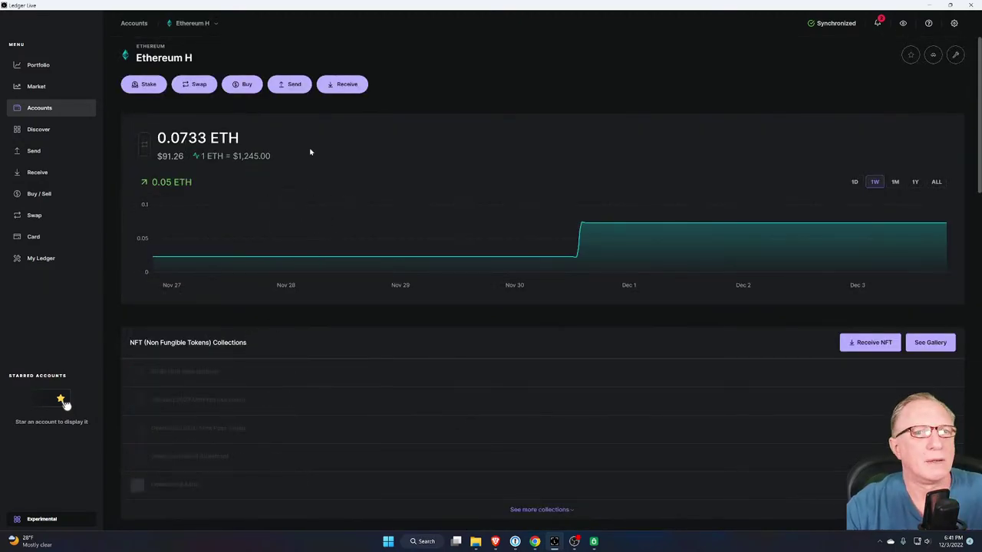
left_click(342, 83)
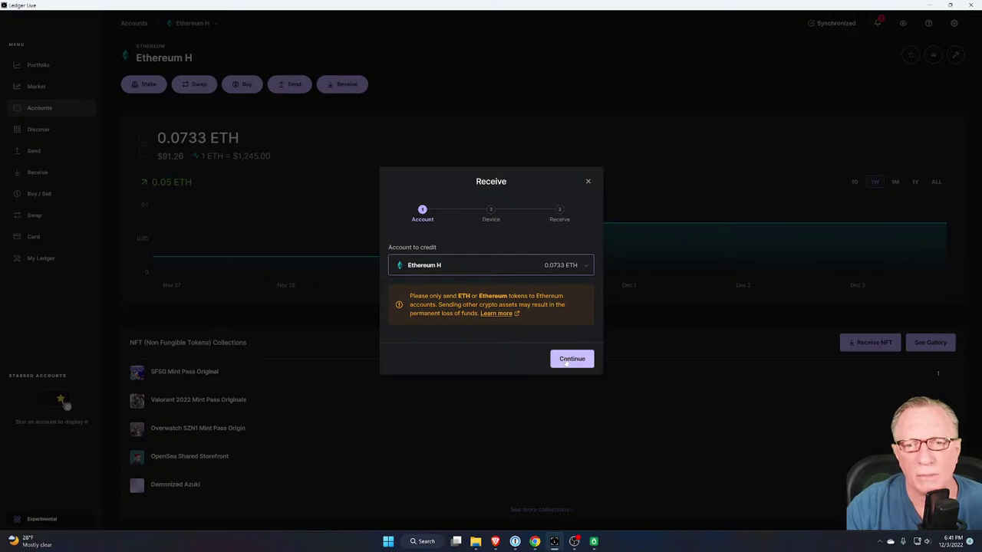
left_click(568, 360)
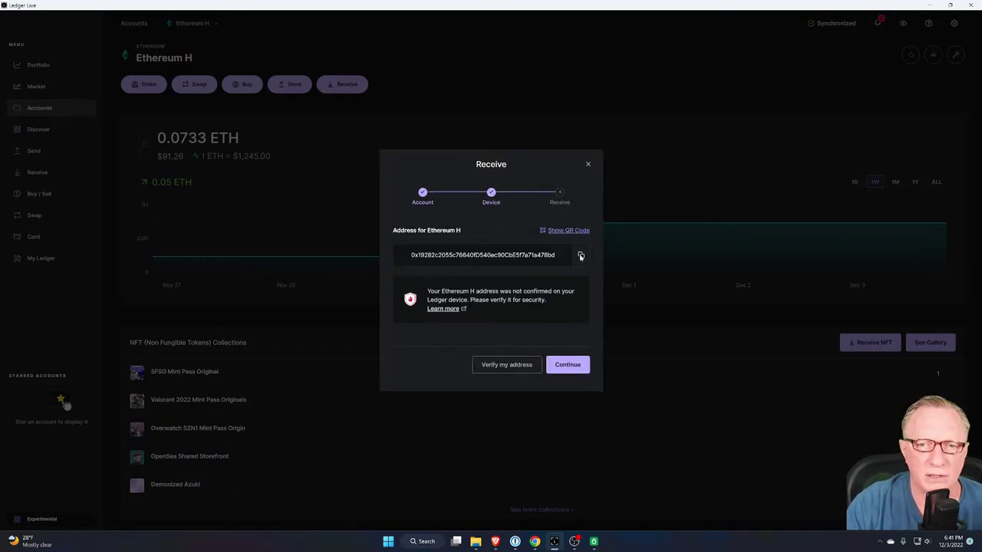
left_click(580, 255)
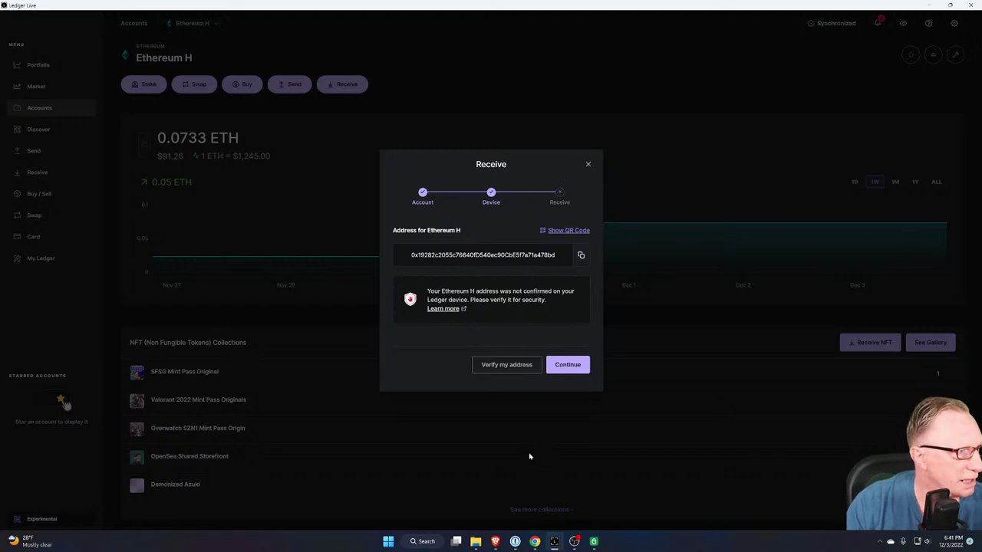
left_click(495, 541)
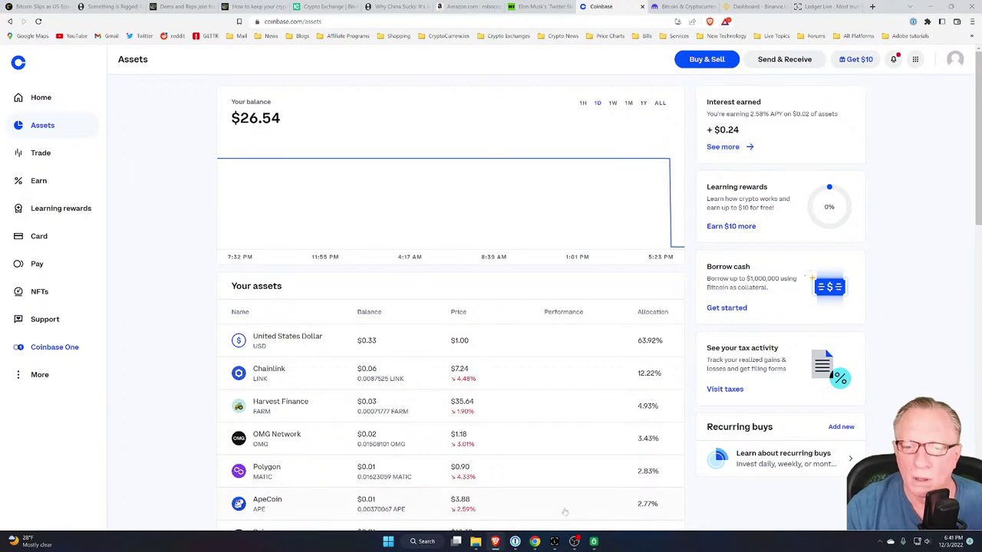
- Paste the Ledger address as recipient of the 24.848 OP and open the send review
mouse_move(536, 542)
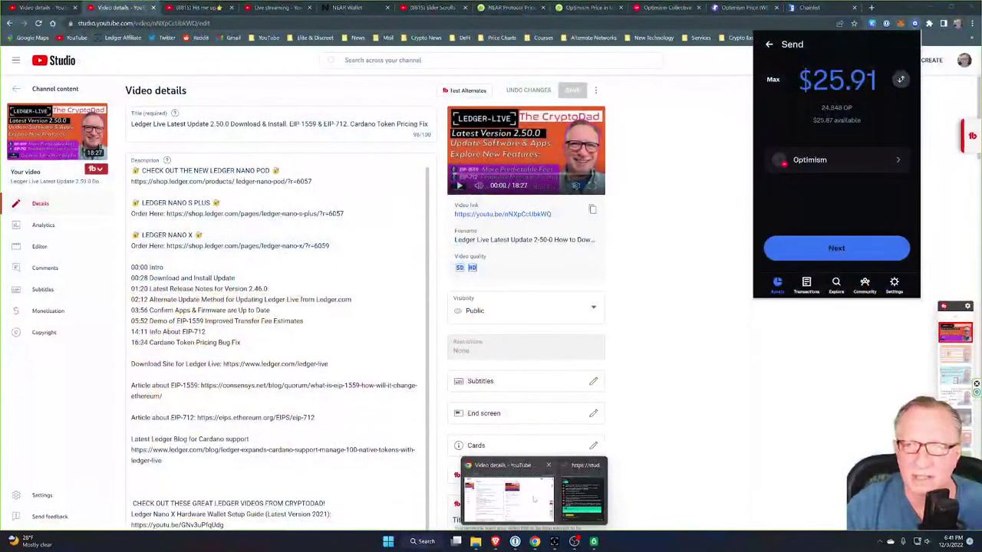
left_click(535, 499)
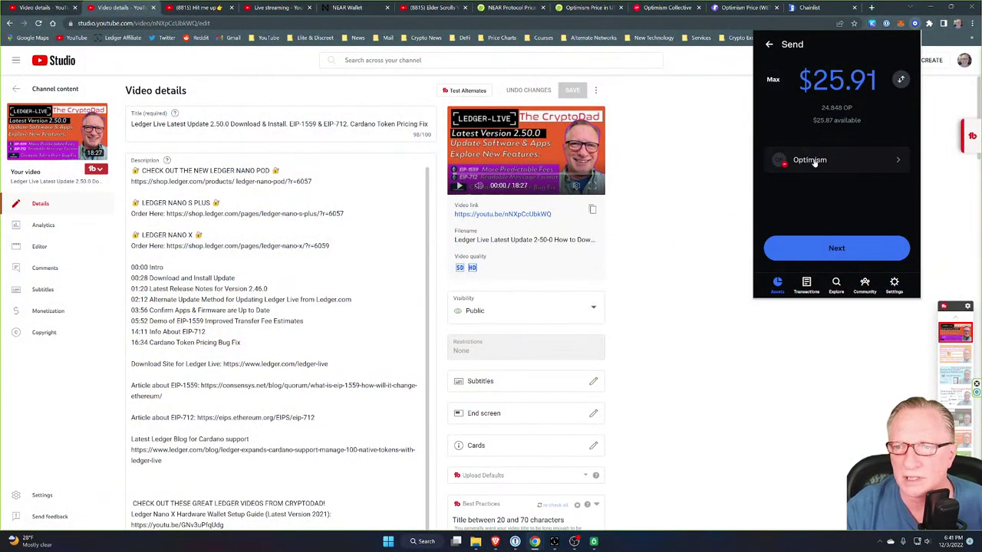
left_click(838, 250)
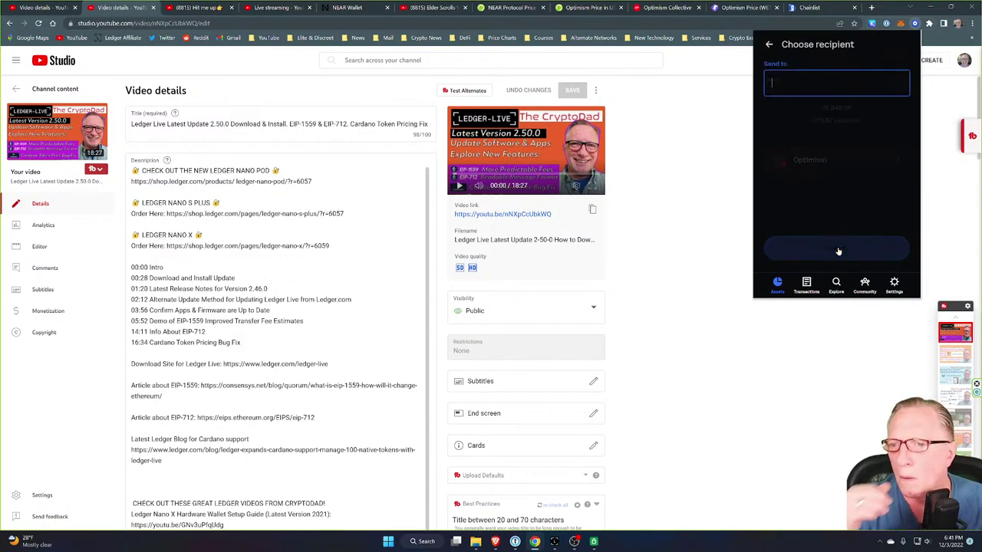
right_click(784, 83)
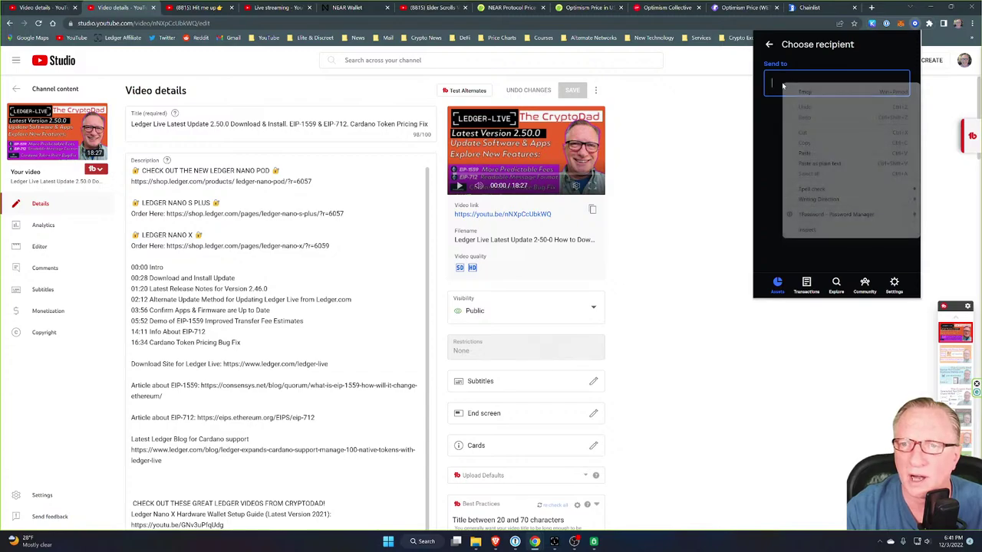
left_click(785, 155)
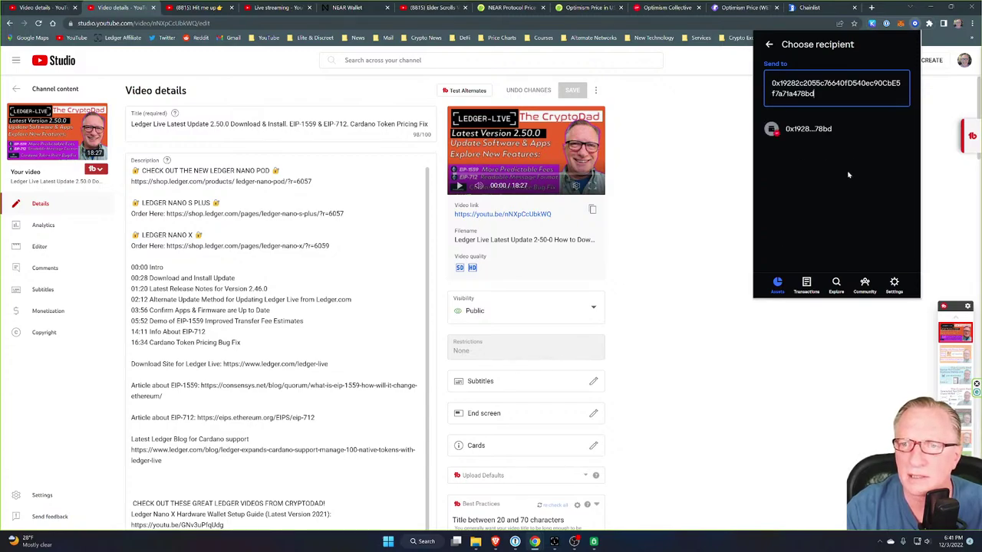
left_click(799, 131)
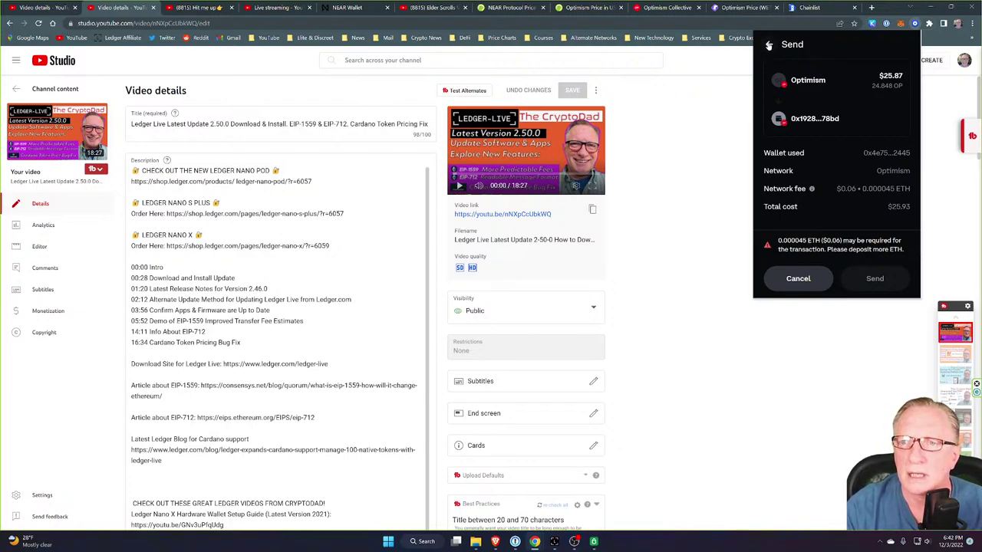
- Back out of the Optimism send review to the $1,476.02 wallet overview
left_click(769, 46)
left_click(769, 46)
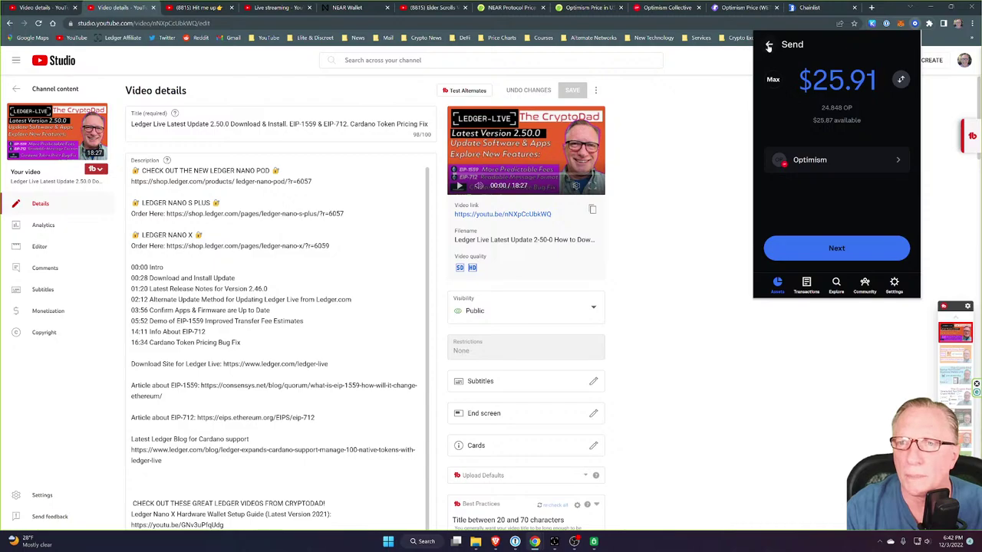
left_click(769, 46)
left_click(769, 45)
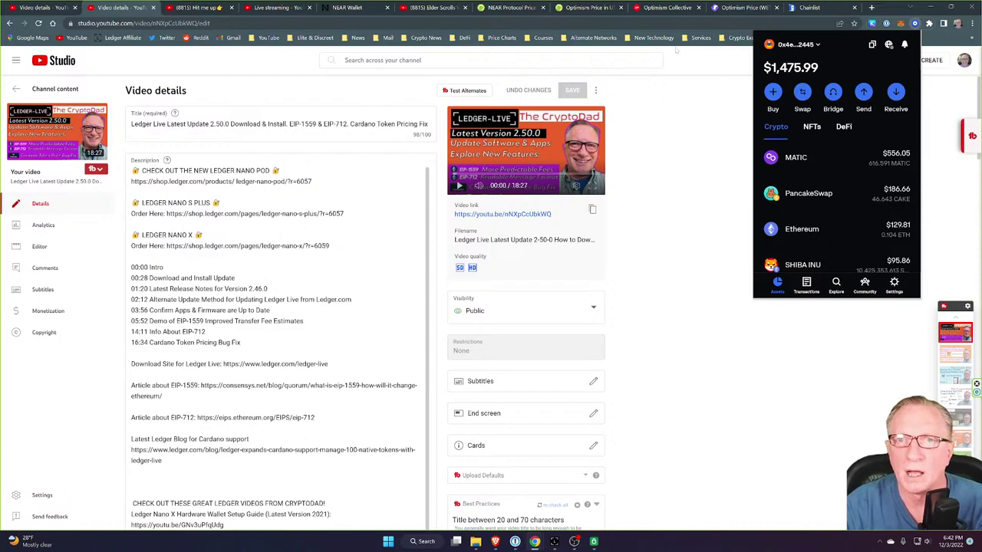
left_click(872, 8)
- Clear the 'opt' text from ChainList's network search and copy the page URL
left_click(746, 8)
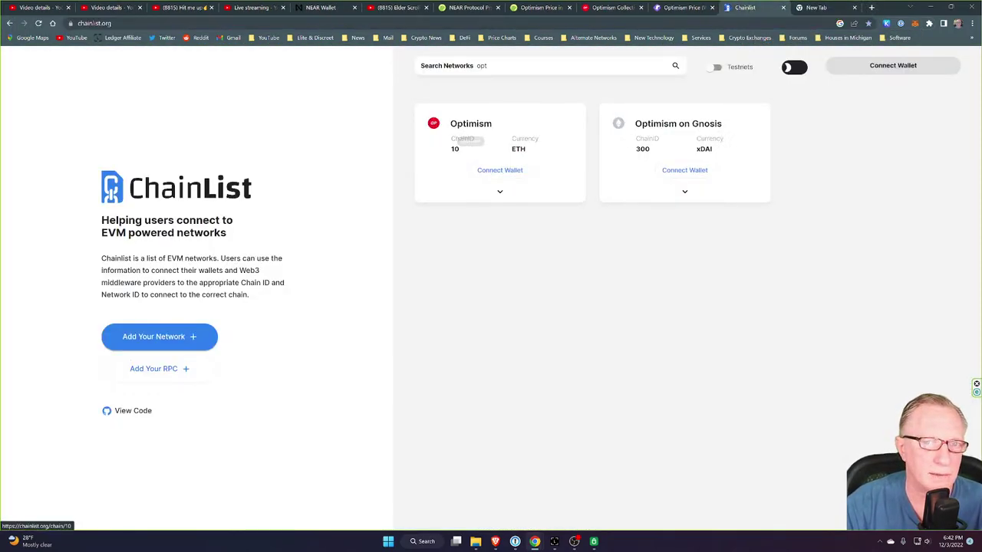
left_click(481, 65)
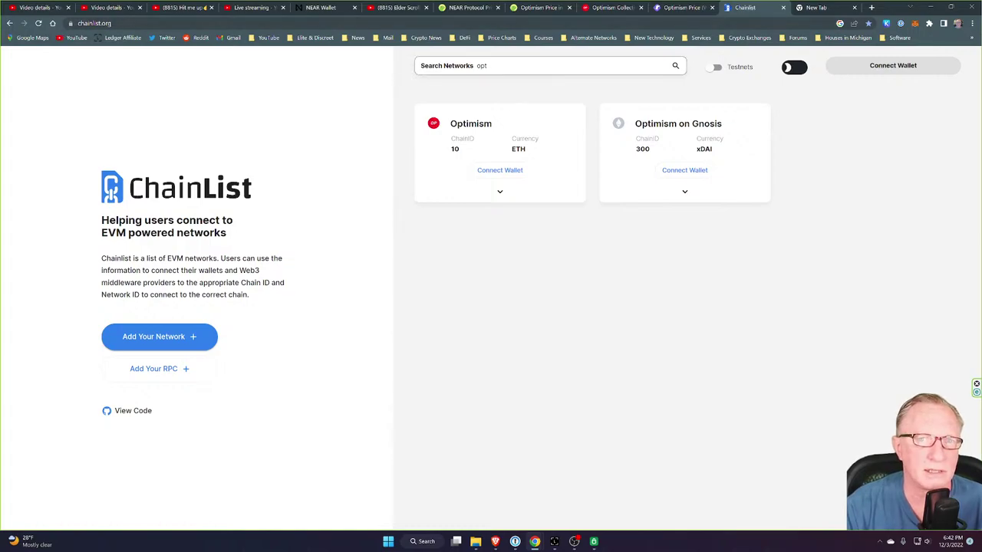
double_click(481, 65)
key("BackSpace")
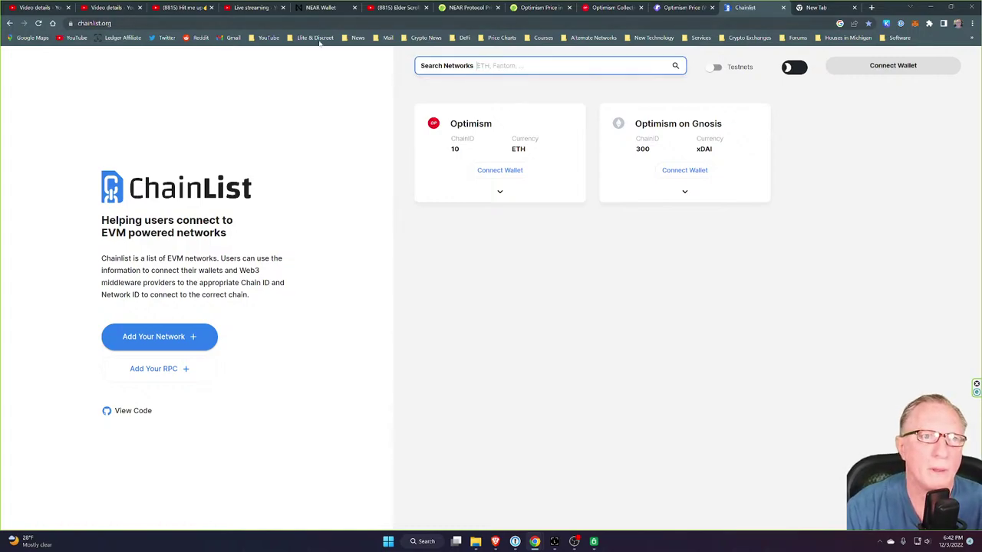
left_click(93, 23)
right_click(93, 23)
left_click(107, 74)
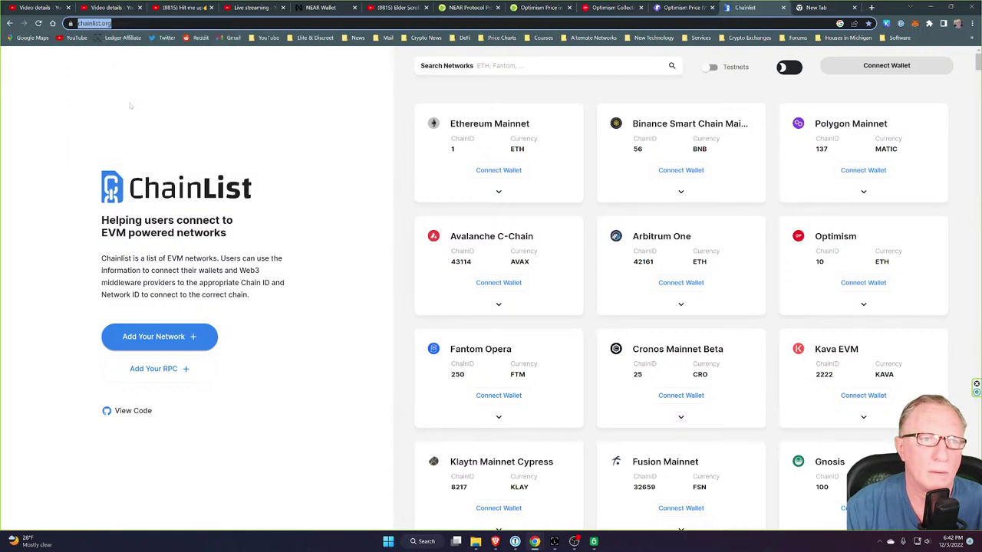
- Search networks for 'op' and choose Connect Wallet on the Optimism card
key("alt+Tab")
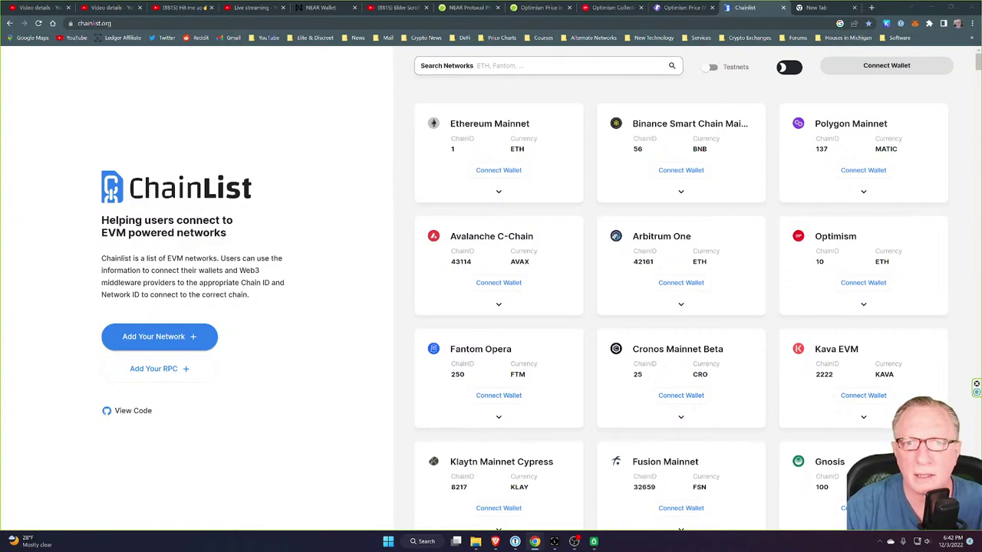
type("op")
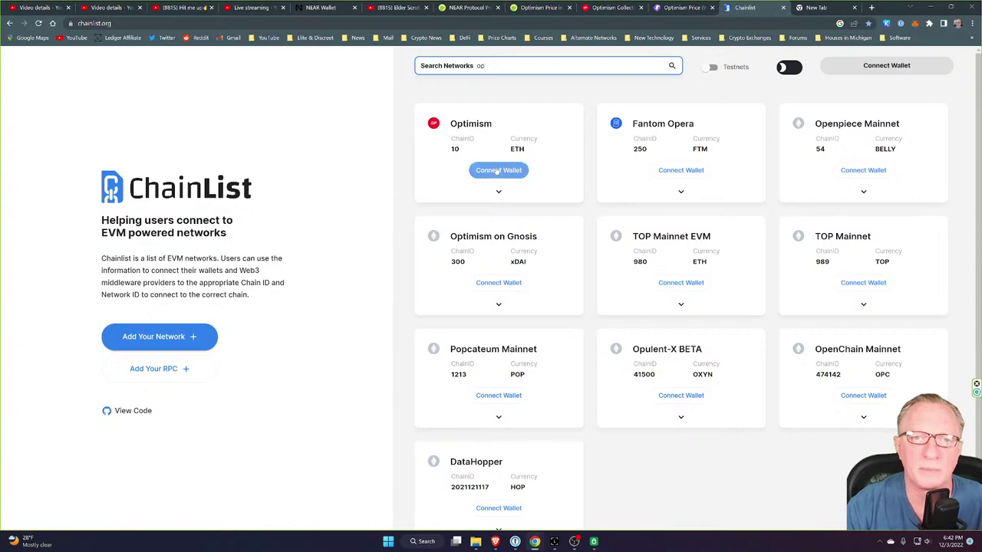
left_click(498, 170)
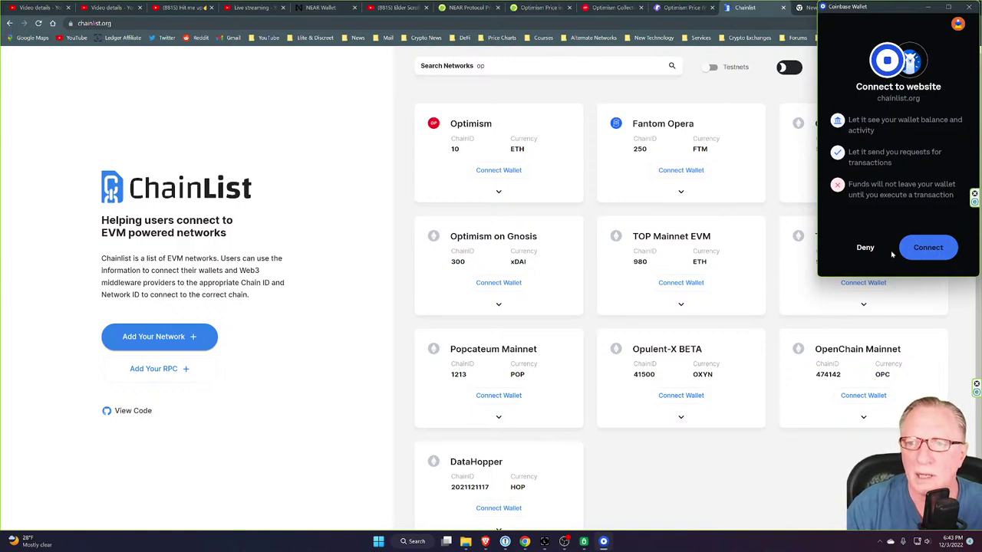
- Deny the first request, retry Connect Wallet on Optimism, and approve the Coinbase Wallet connection
left_click(866, 247)
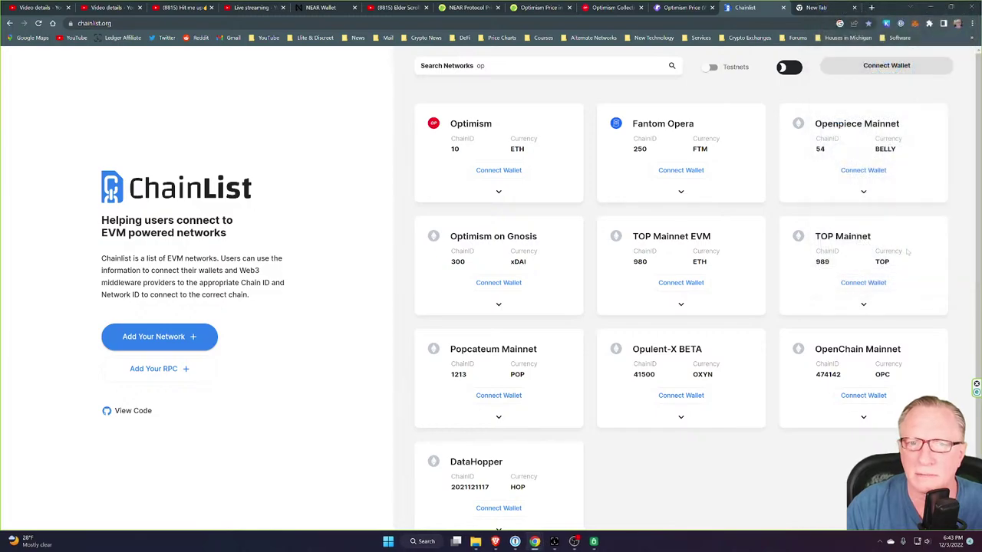
left_click(504, 171)
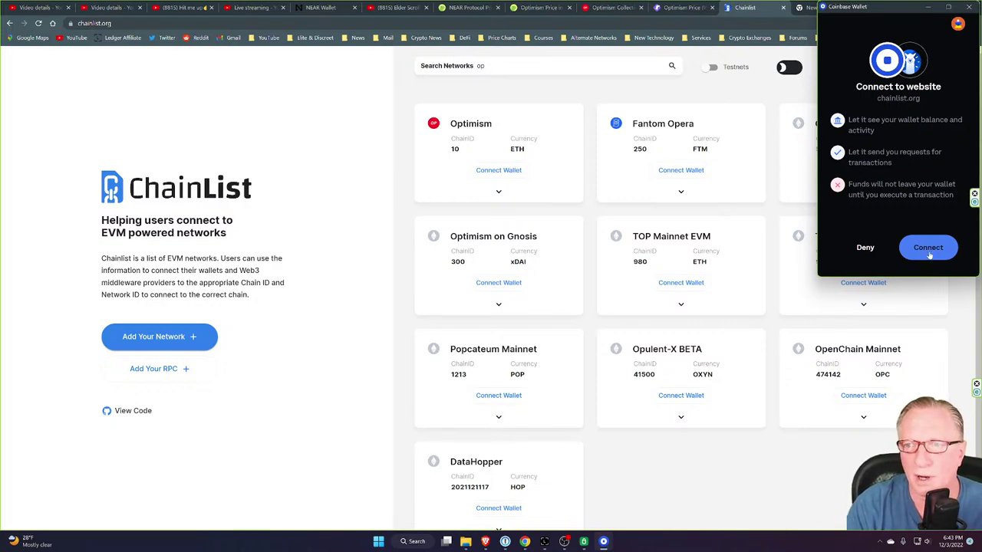
left_click(928, 253)
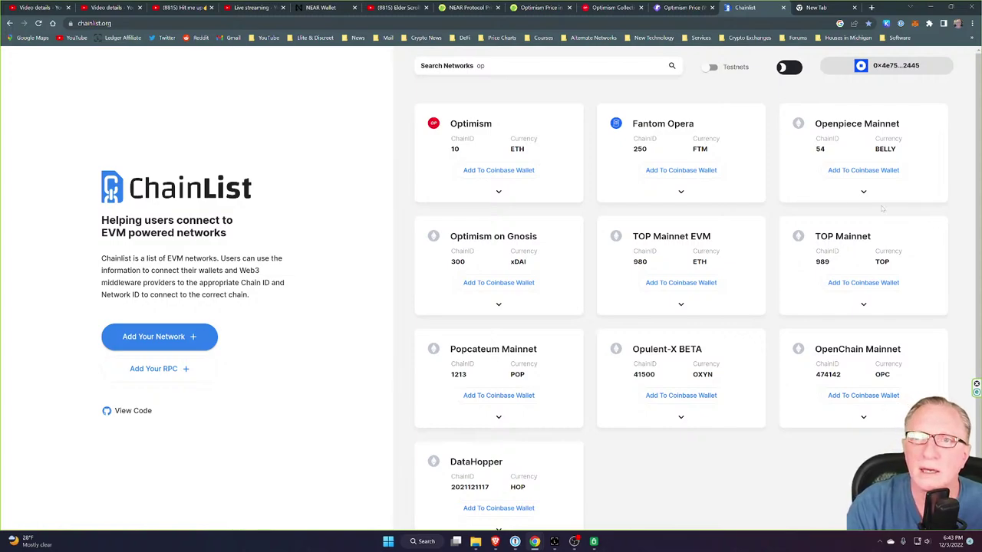
- Open Coinbase Wallet from the extensions bar and change its network from Ethereum to Optimism
left_click(929, 24)
scroll(841, 214, "down", 2)
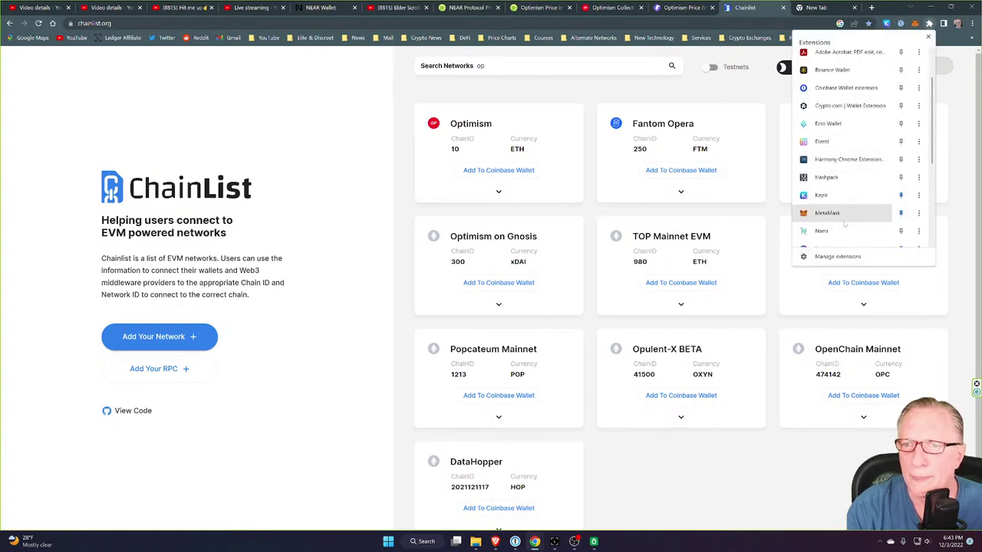
key("Escape")
left_click(915, 24)
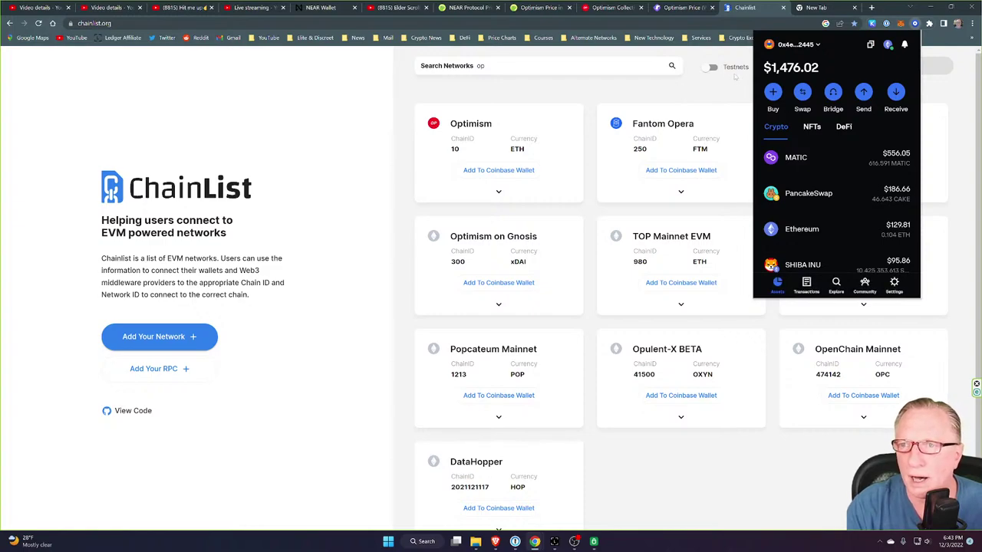
left_click(888, 45)
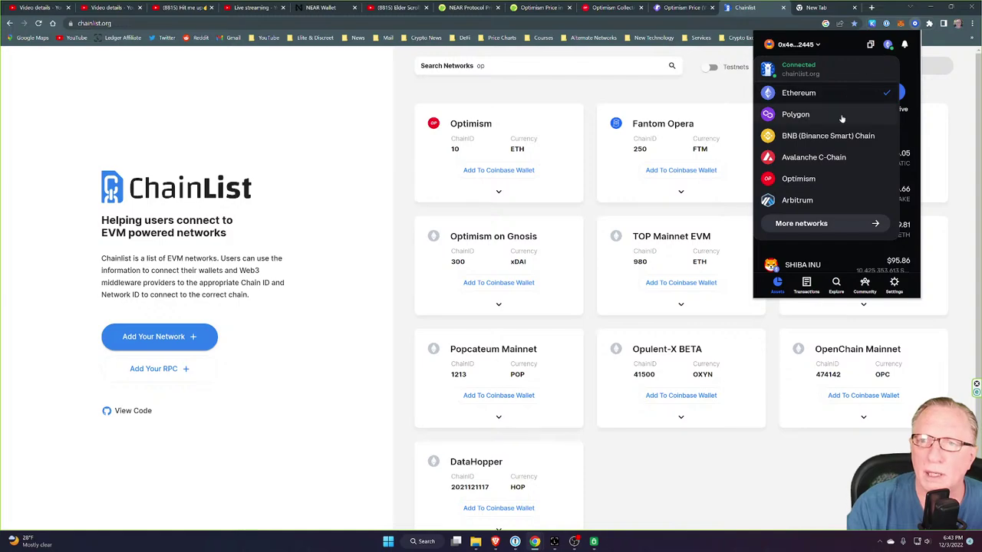
left_click(807, 179)
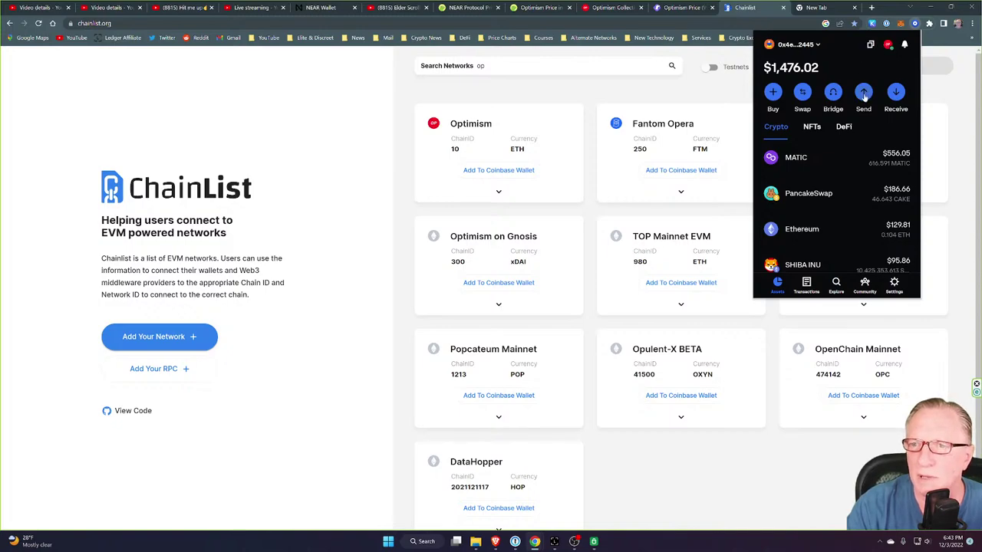
- Start a Coinbase Wallet send of the entire Optimism balance and continue to recipient entry
left_click(864, 92)
left_click(892, 161)
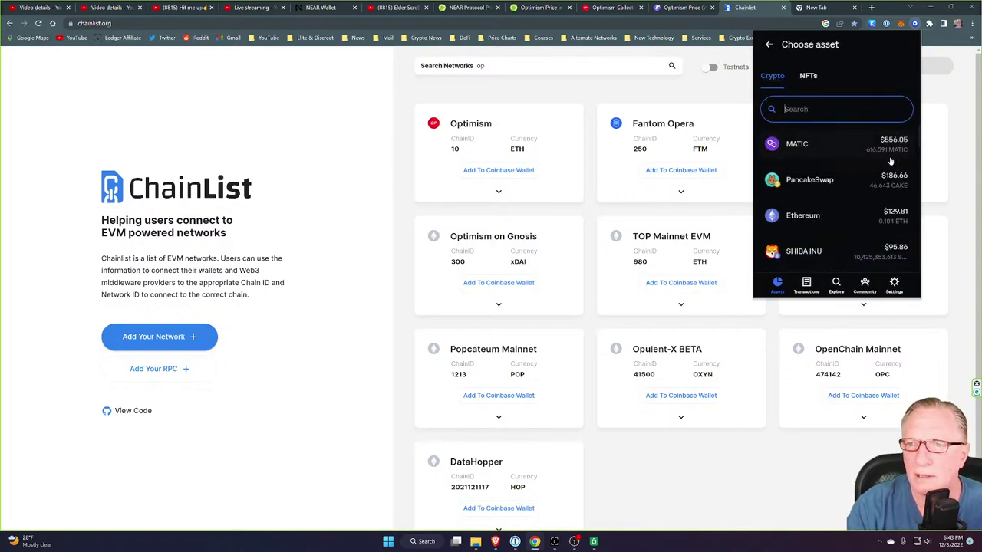
type("op")
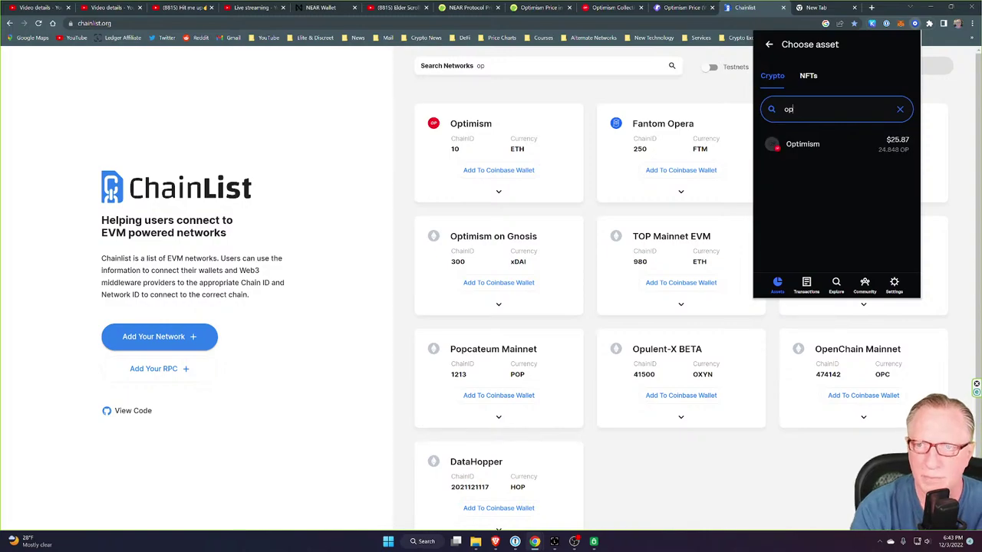
left_click(814, 142)
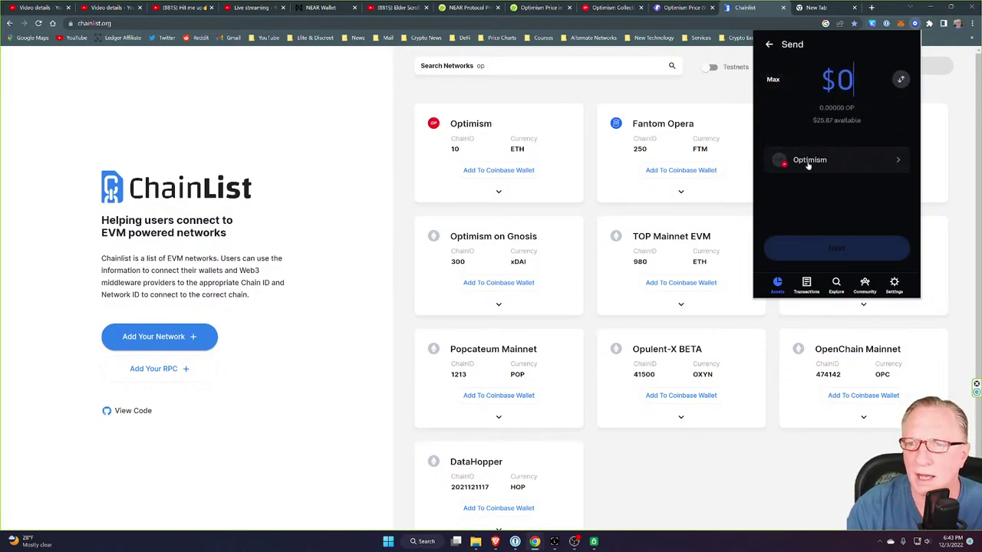
left_click(807, 163)
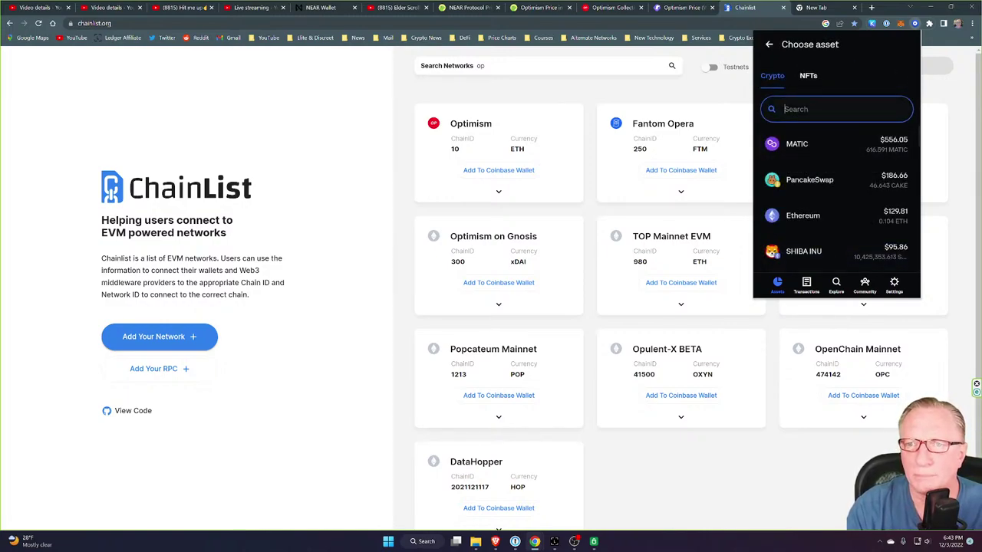
type("opt")
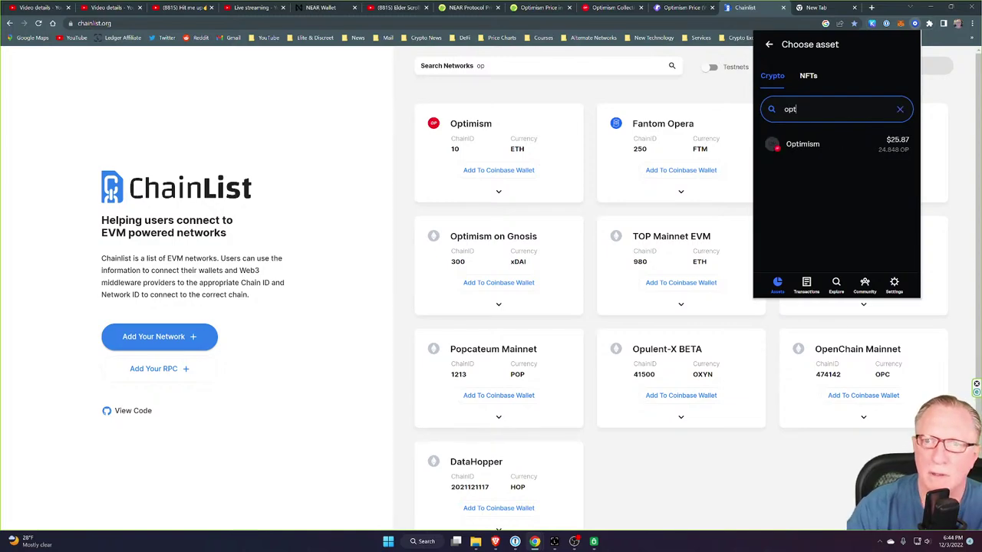
left_click(783, 146)
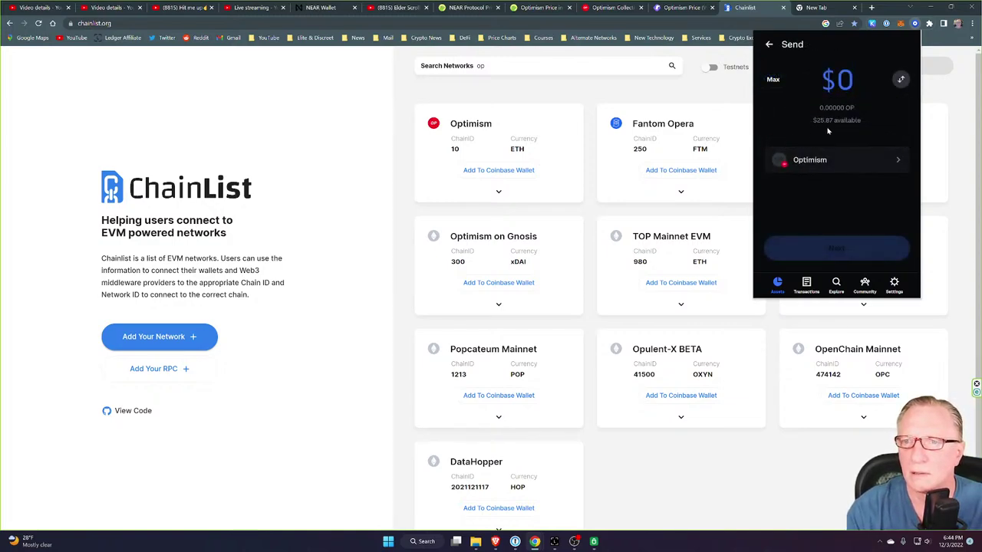
left_click(772, 79)
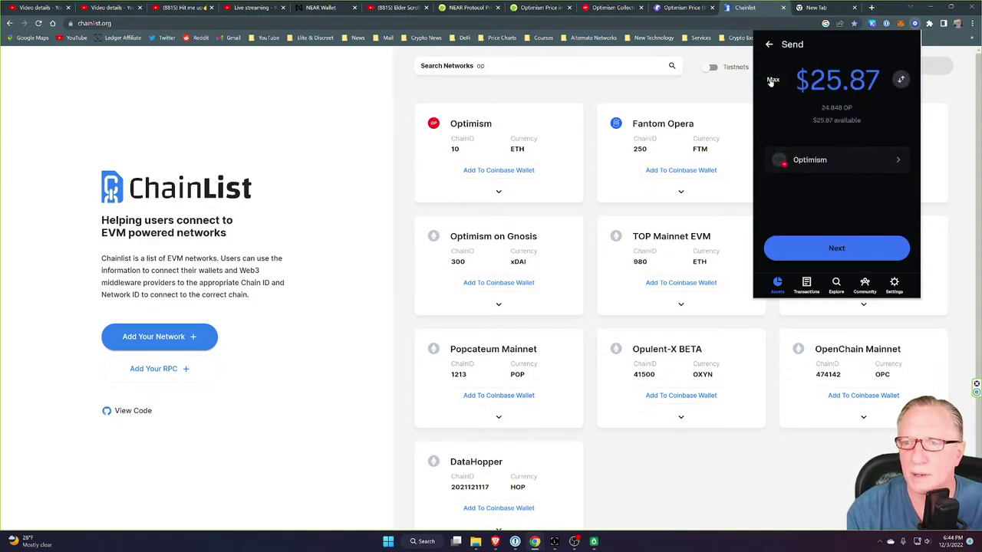
left_click(837, 249)
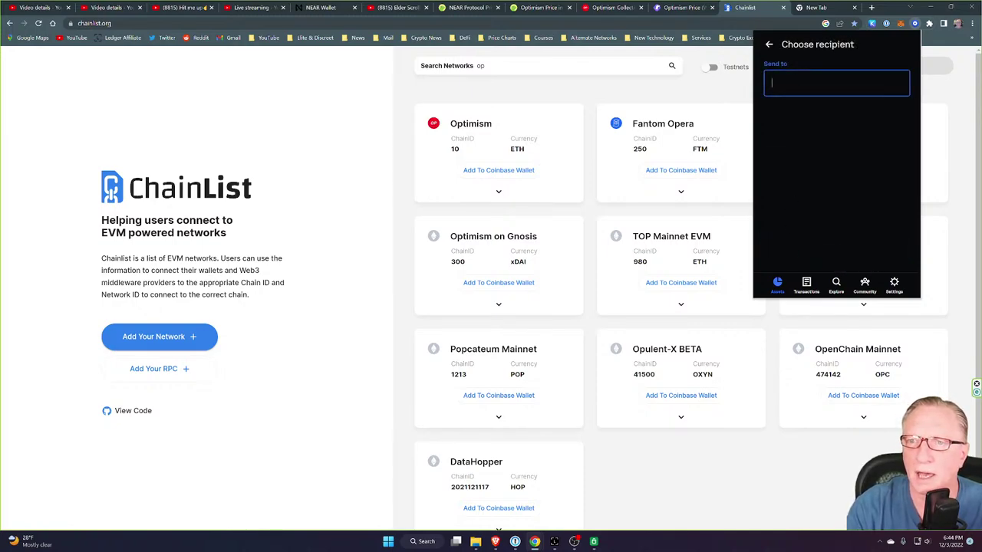
- Delete the wrongly pasted URL and copy the Ethereum H receive address from Ledger Live
right_click(778, 86)
left_click(800, 154)
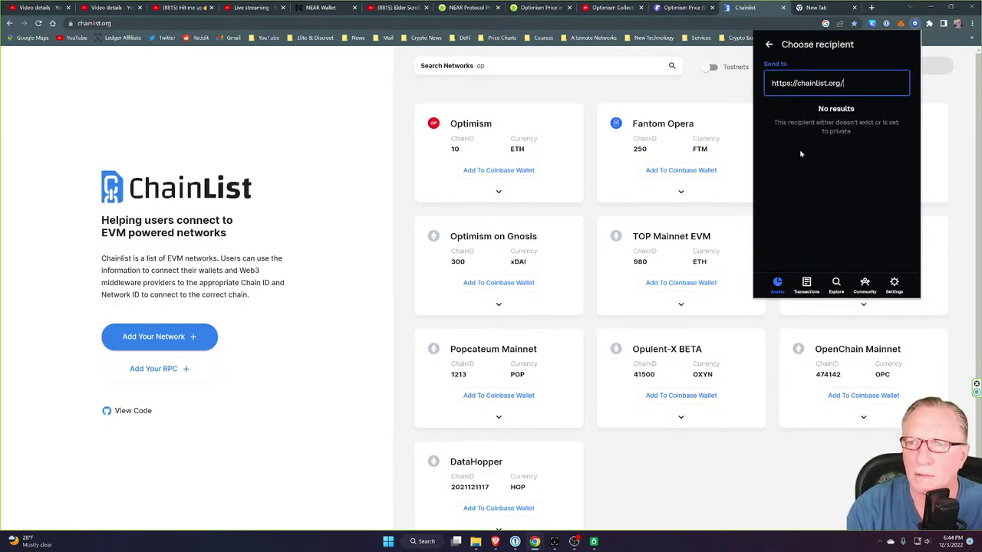
key("ctrl+a")
key("BackSpace")
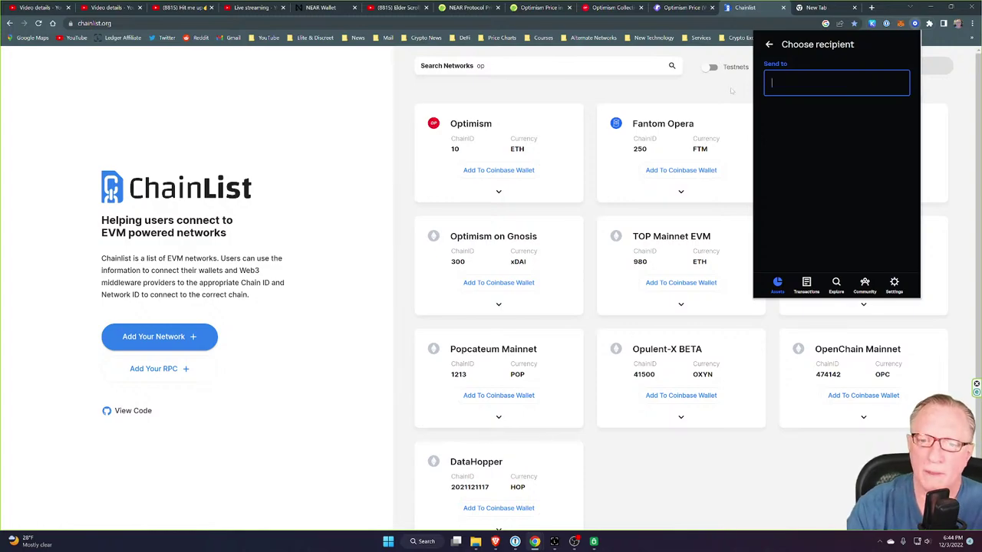
left_click(554, 541)
left_click(581, 255)
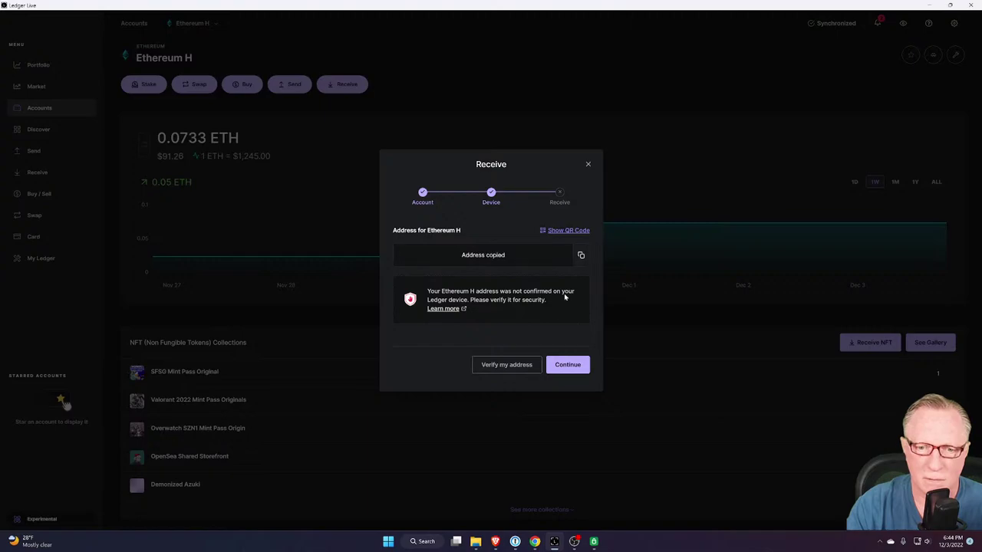
left_click(496, 542)
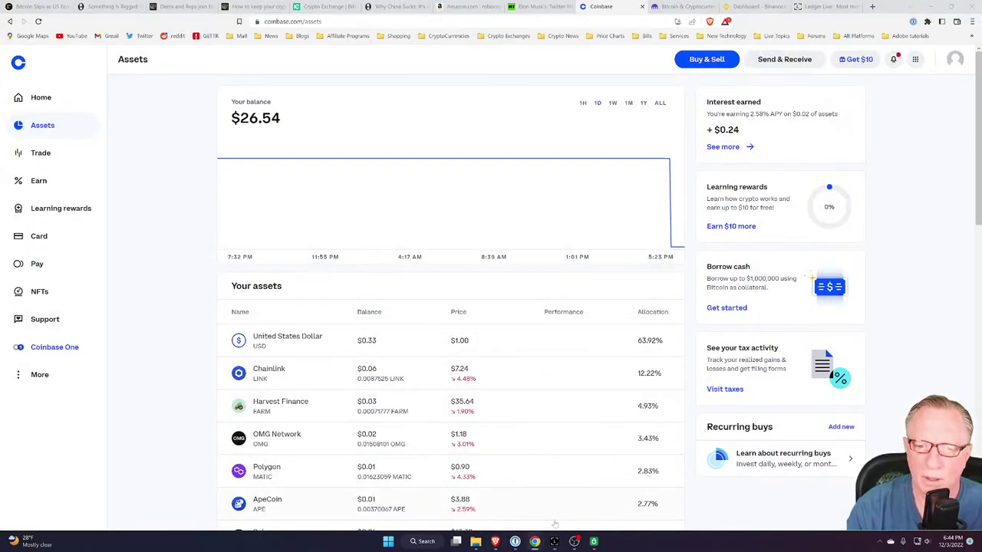
left_click(534, 491)
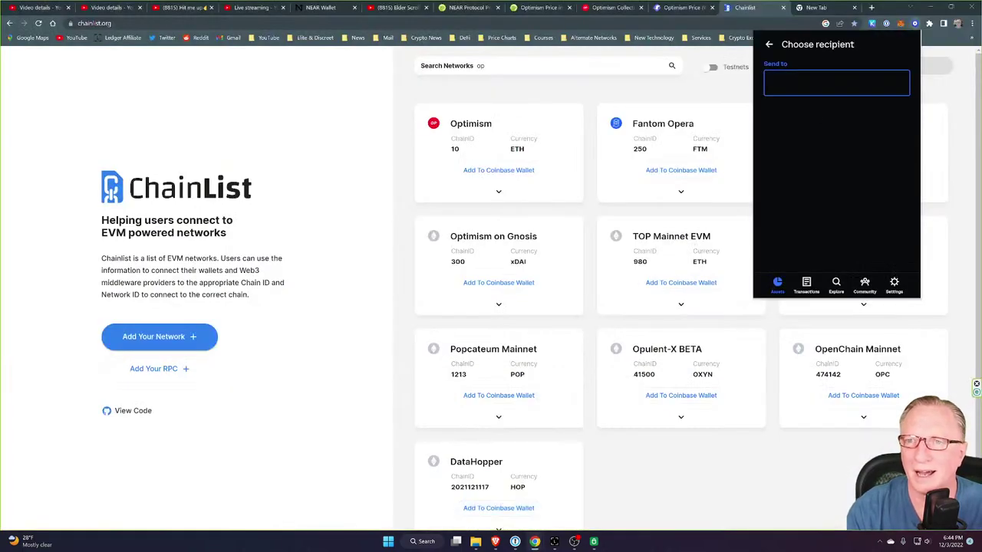
- Paste the receive address as recipient, review the fee-blocked send, then back out
right_click(787, 83)
left_click(811, 153)
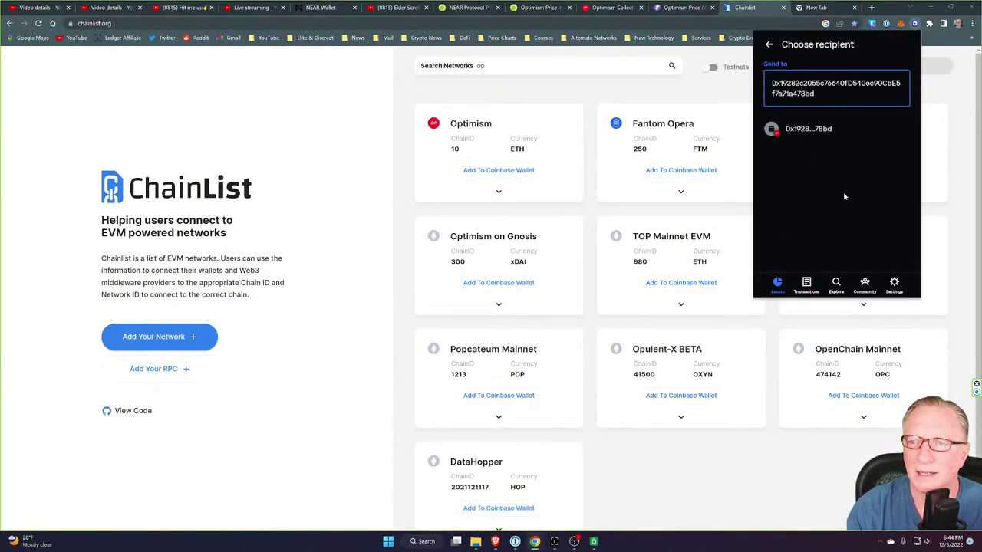
left_click(791, 133)
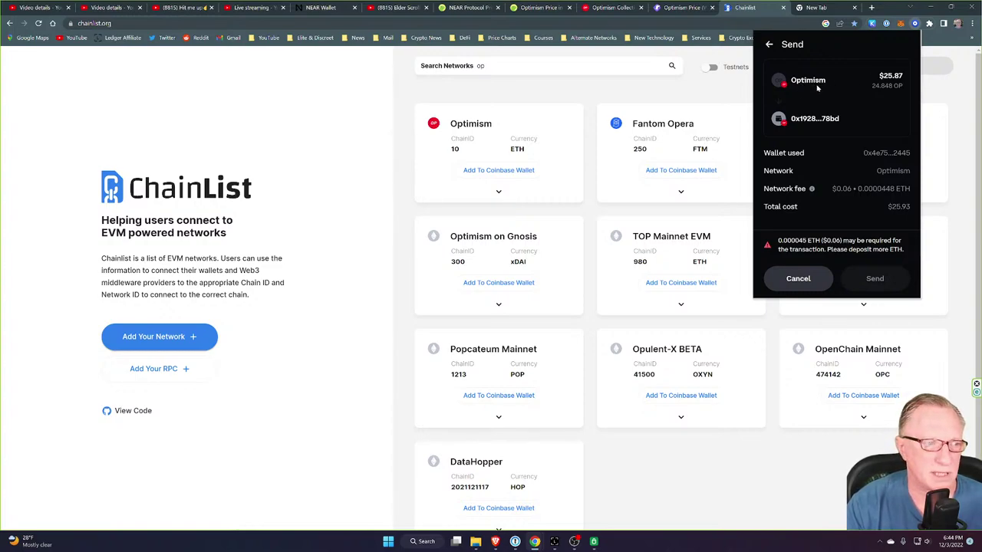
left_click(769, 46)
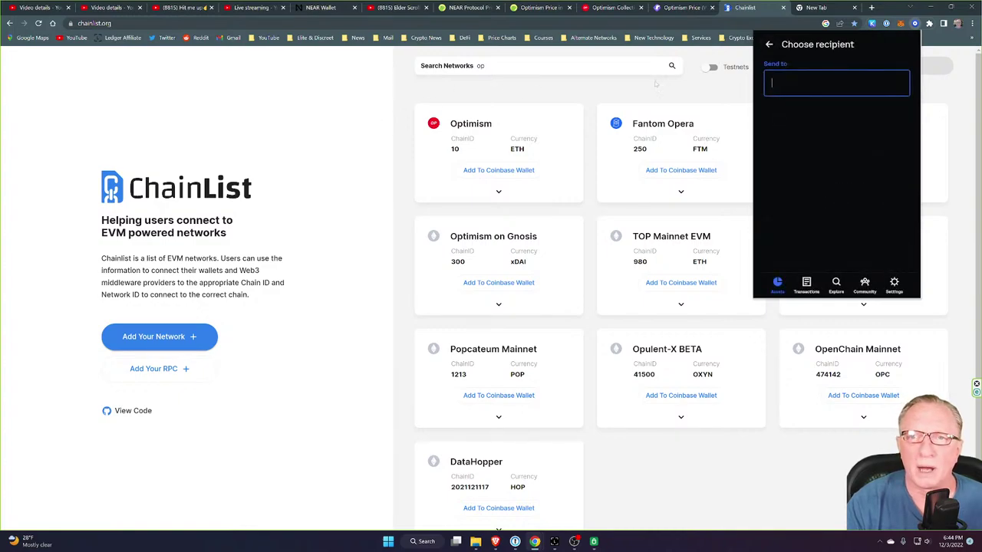
- Try adding Optimism to Coinbase Wallet, view its RPC server list, then close ChainList
left_click(611, 86)
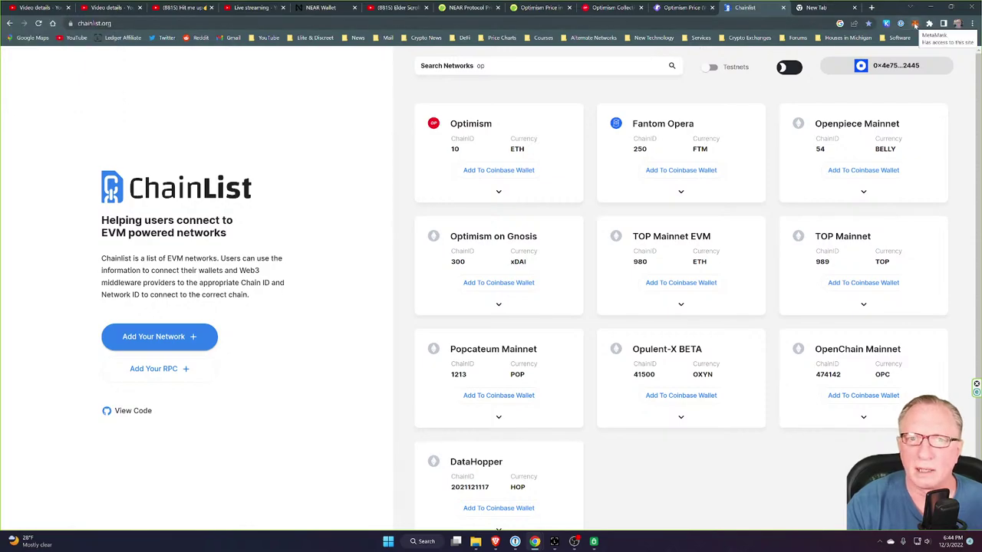
left_click(499, 171)
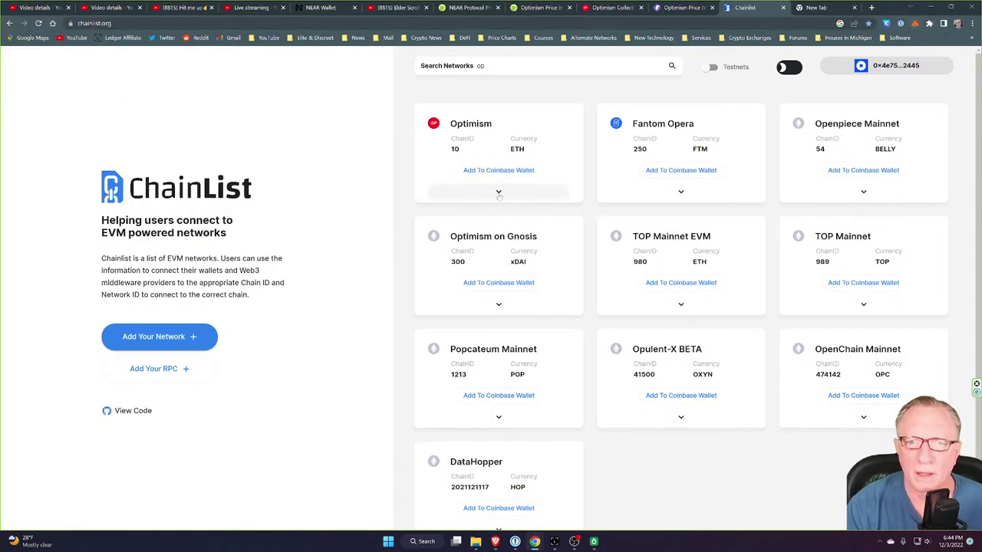
left_click(523, 191)
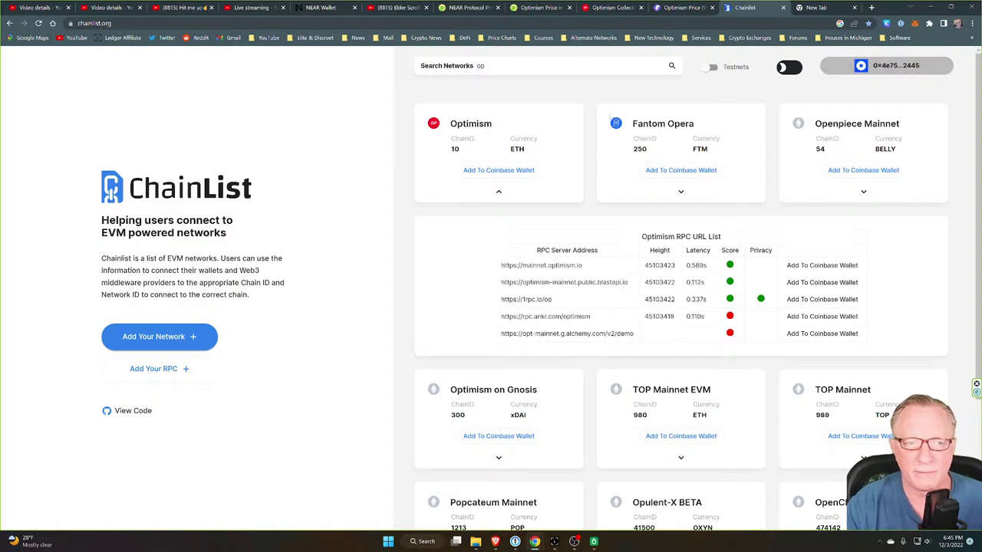
left_click(784, 8)
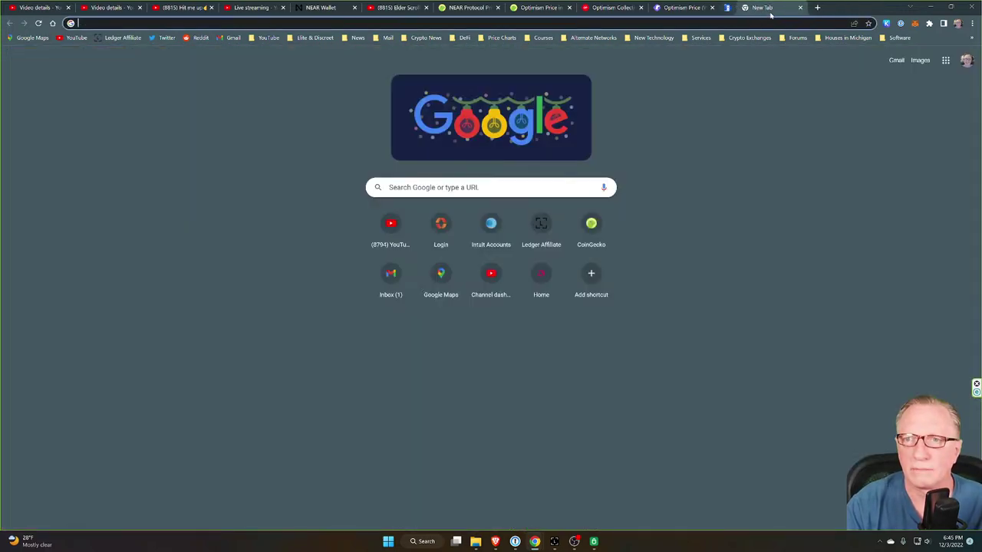
- Look through MetaMask's available networks list, then close the wallet popup
left_click(914, 24)
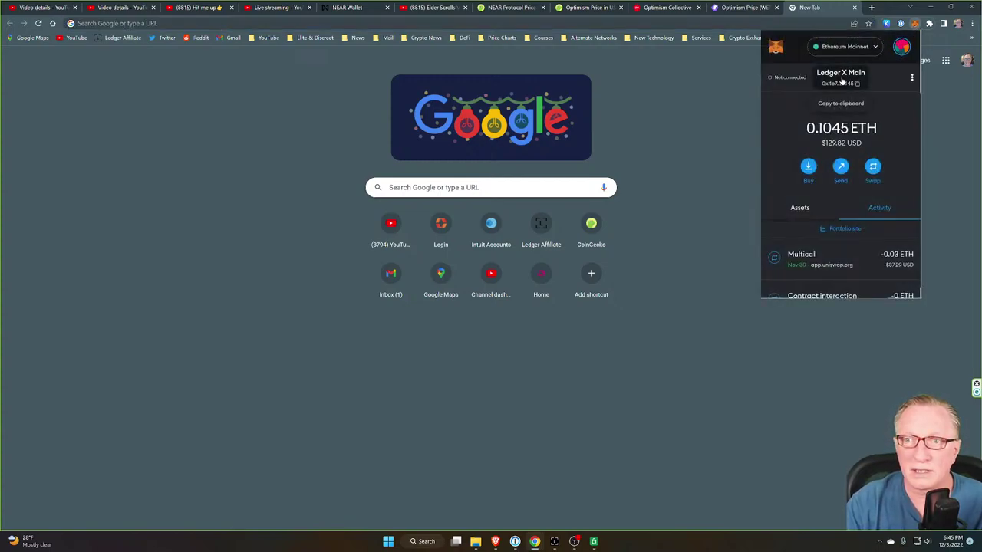
left_click(874, 48)
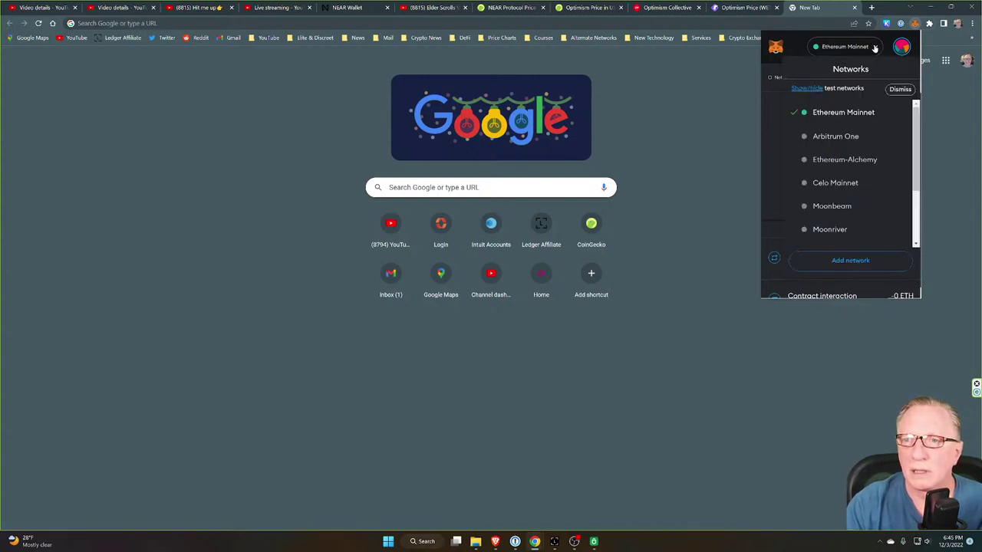
scroll(915, 198, "down", 3)
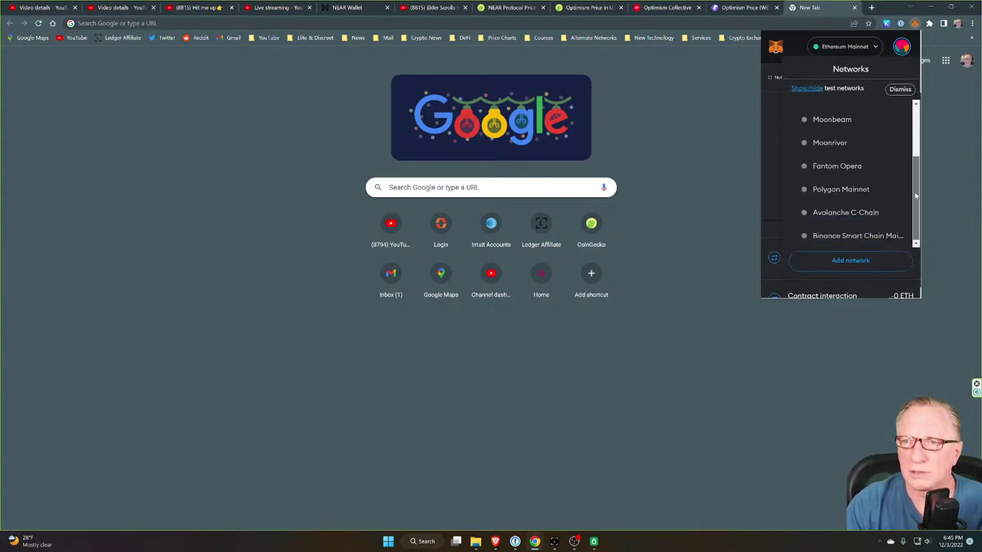
scroll(915, 197, "up", 3)
left_click(699, 96)
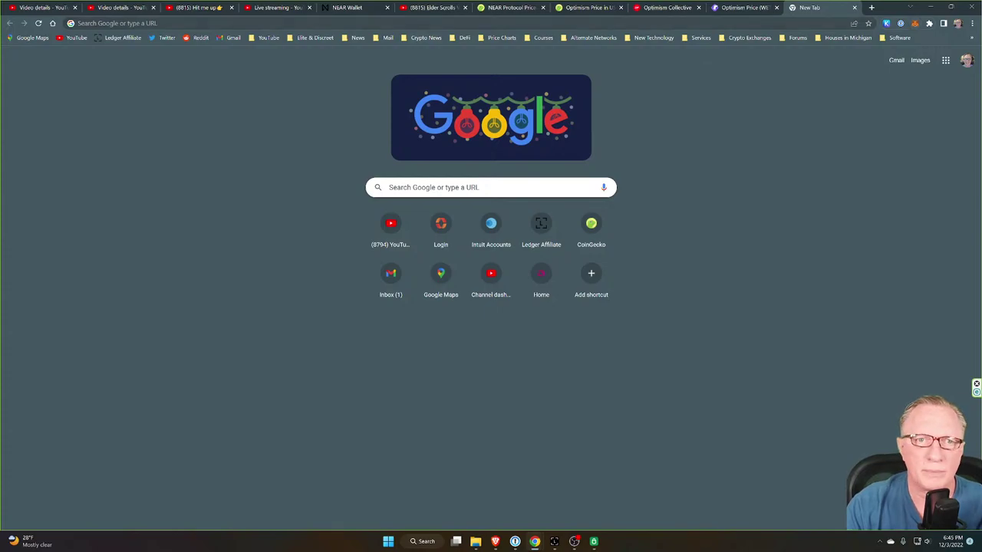
- Go to chainlist.org and connect MetaMask's Ledger X Main account to the site
left_click(82, 23)
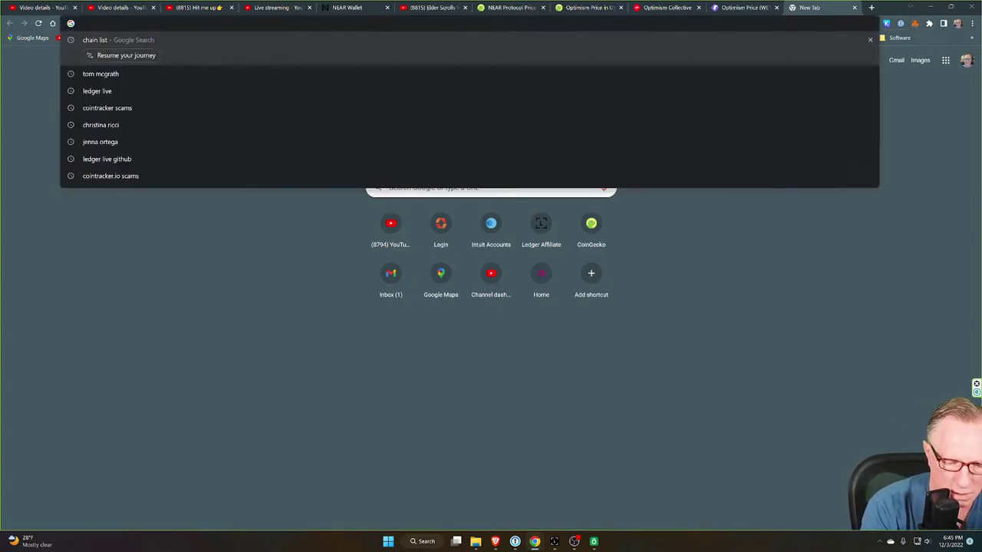
type("chainl")
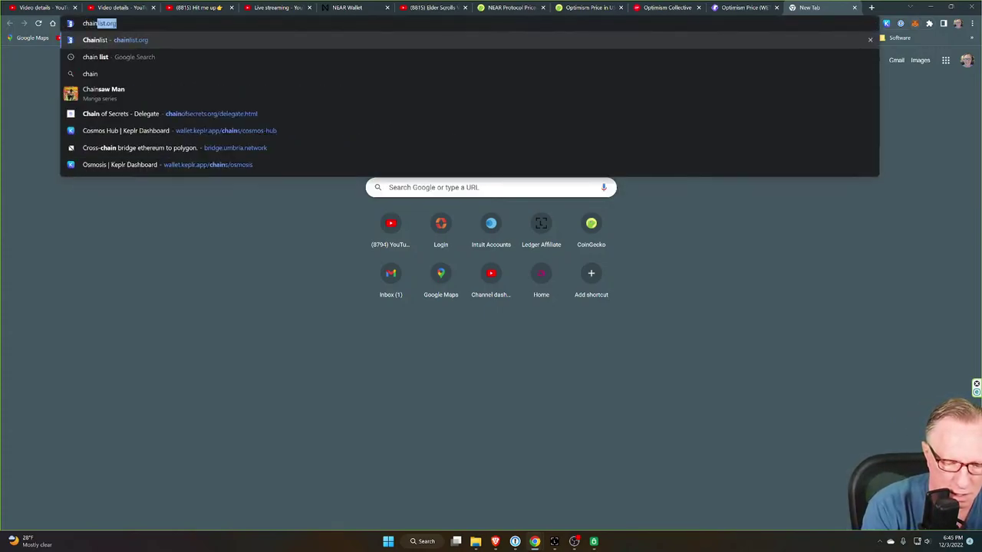
type("ist.org")
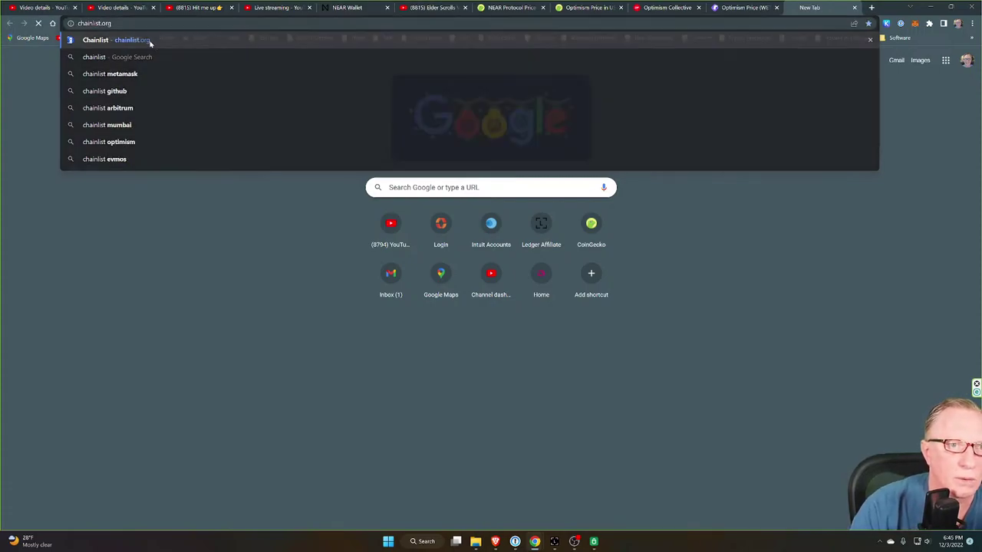
left_click(152, 42)
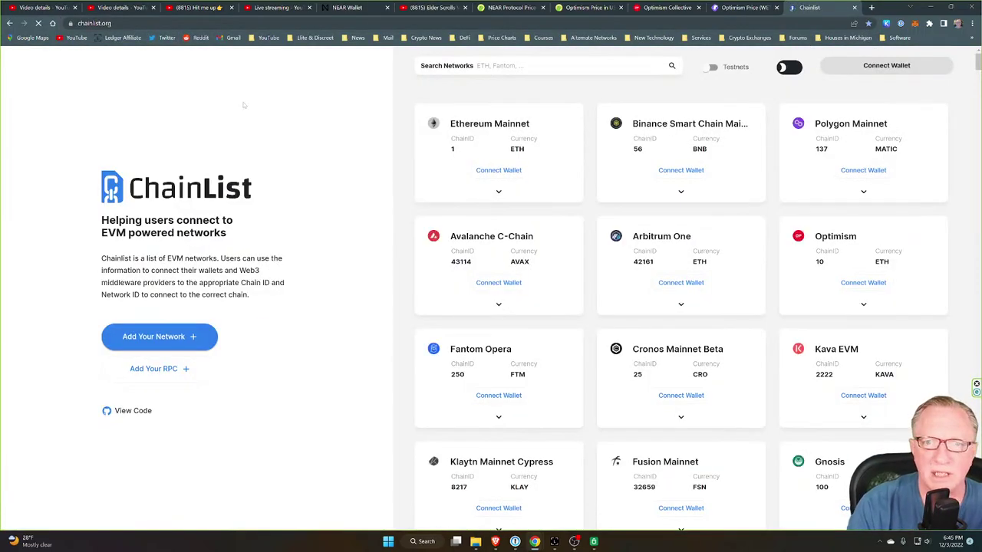
left_click(915, 23)
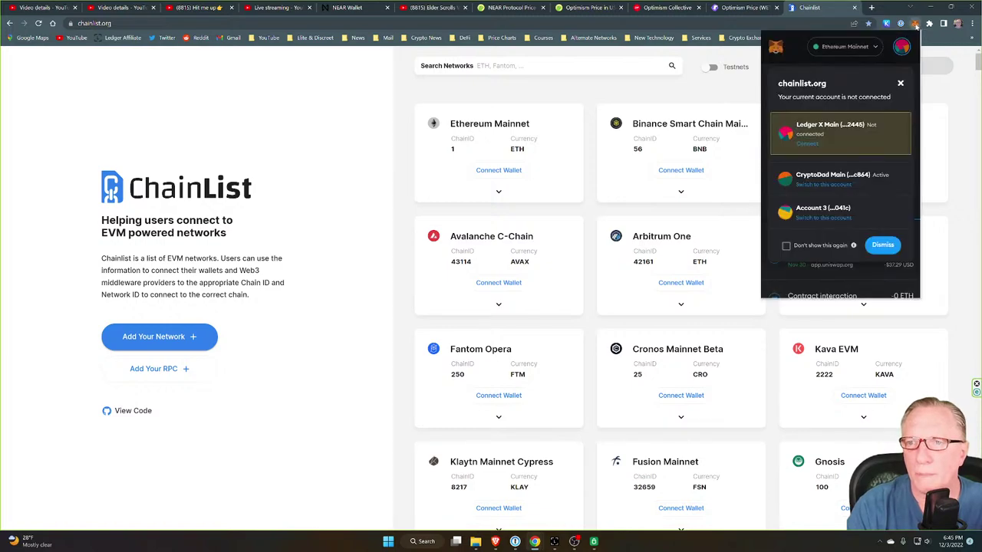
left_click(807, 145)
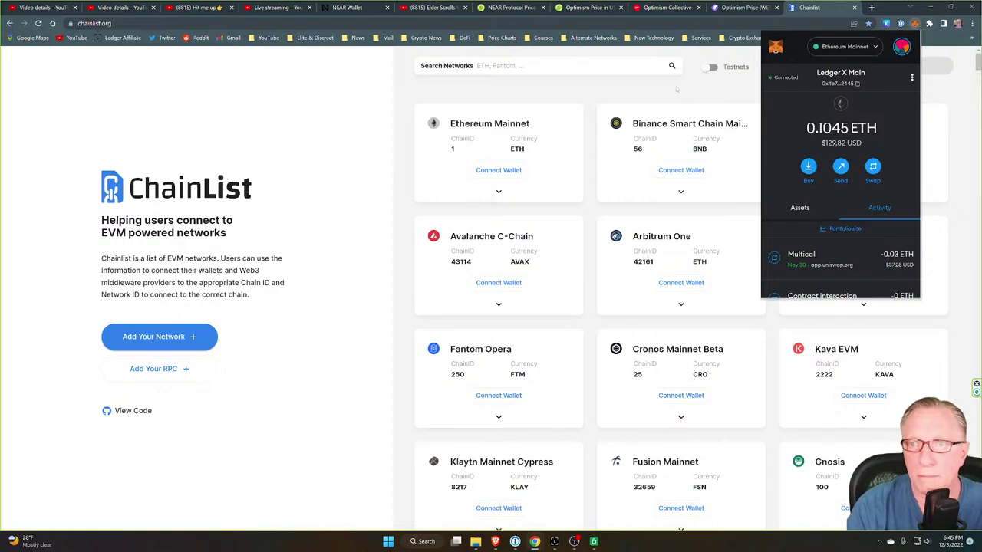
left_click(676, 89)
left_click(499, 171)
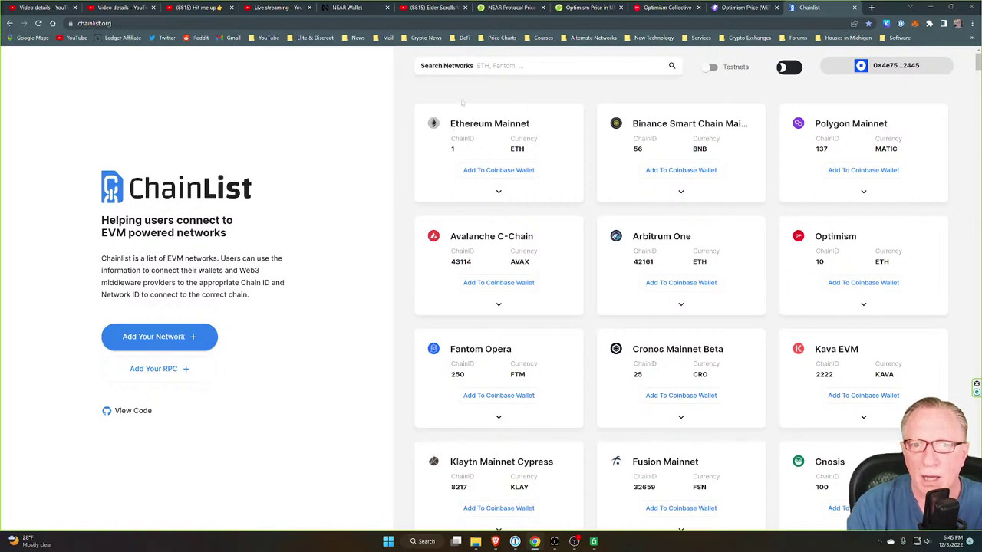
- Search ChainList for 'opt', review Optimism's RPC servers, then clear the search
left_click(491, 66)
type("op")
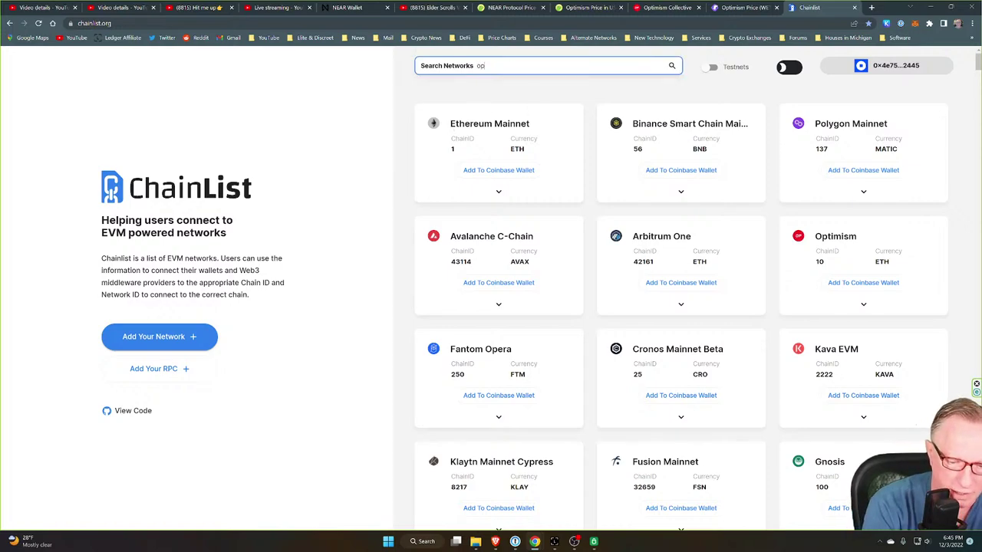
type("t")
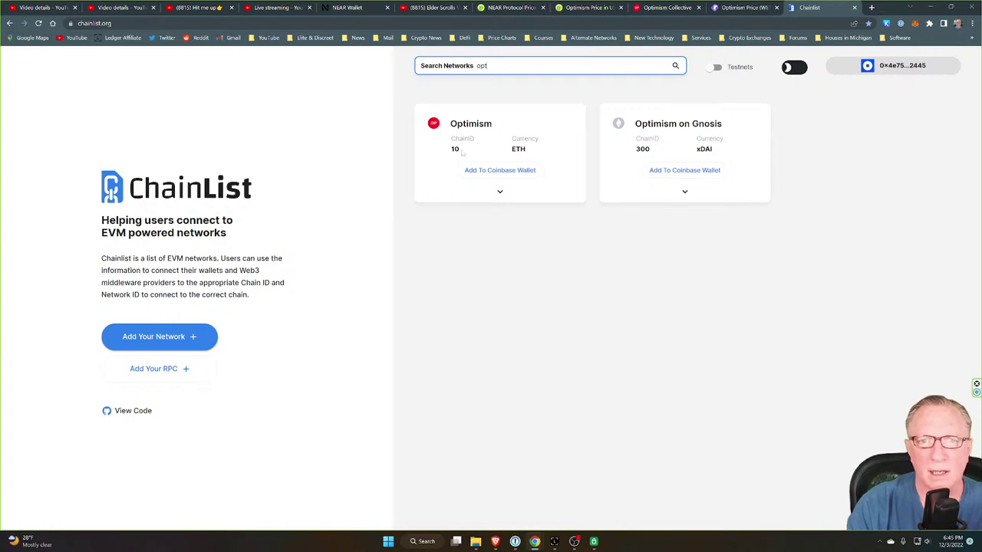
left_click(499, 193)
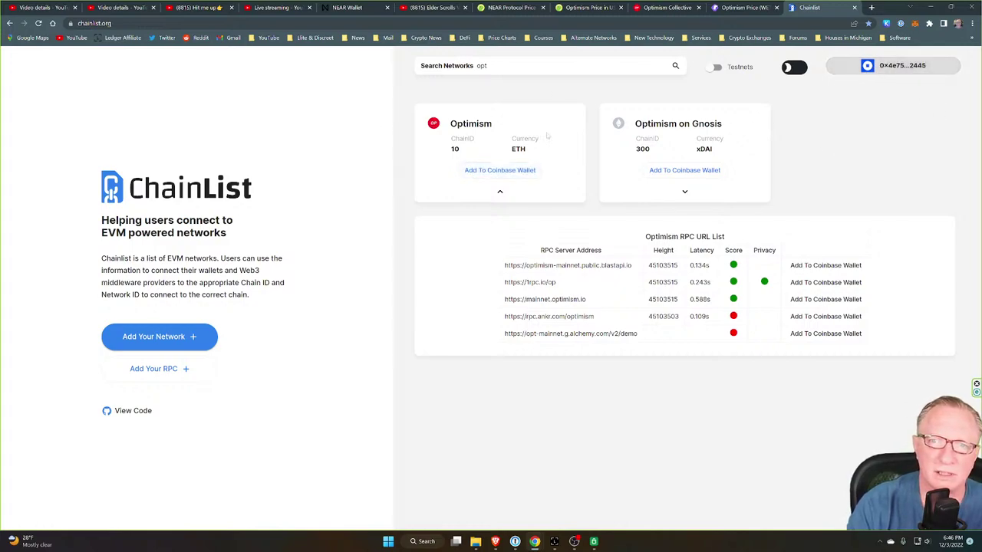
left_click(502, 65)
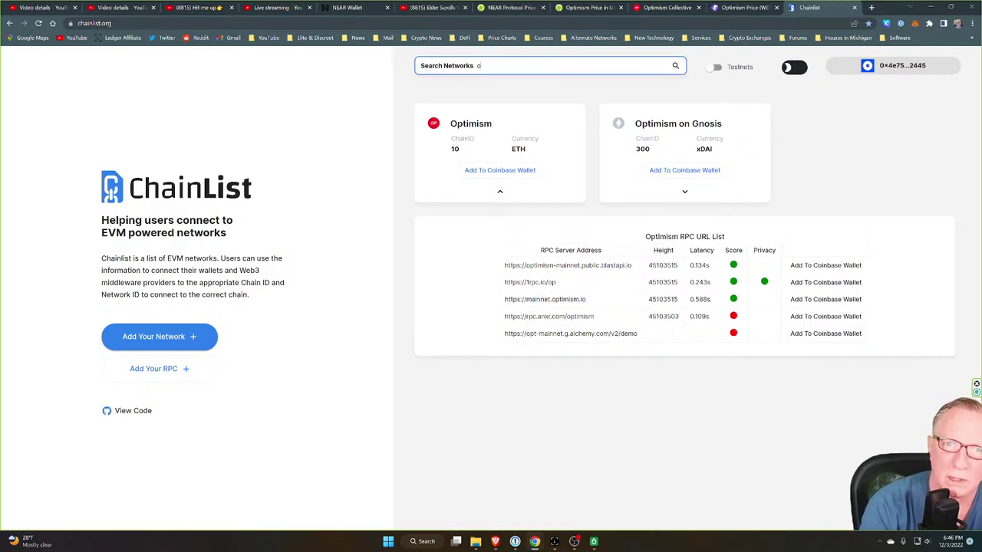
key("BackSpace")
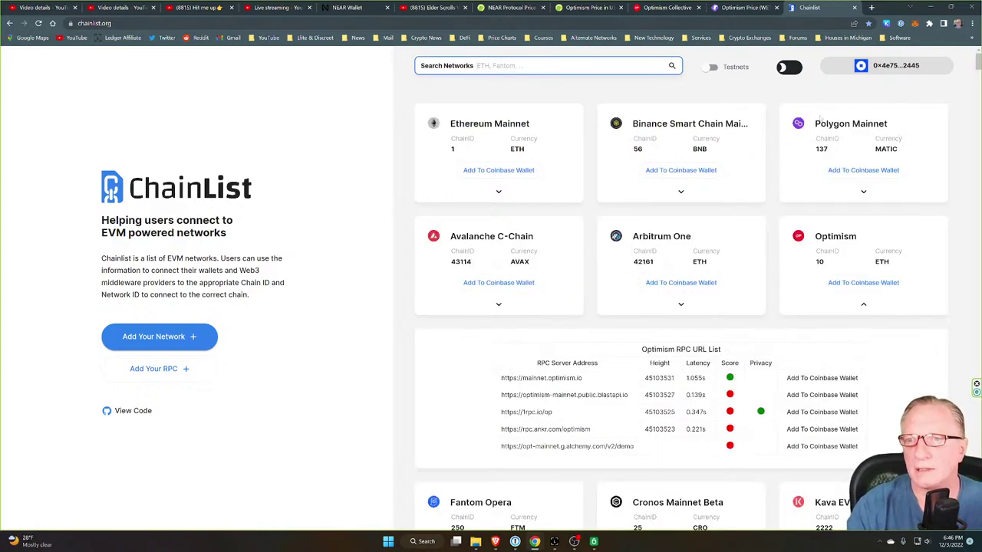
- Open MetaMask to check Ledger X Main's 0.1045 ETH balance on Ethereum Mainnet
left_click(890, 66)
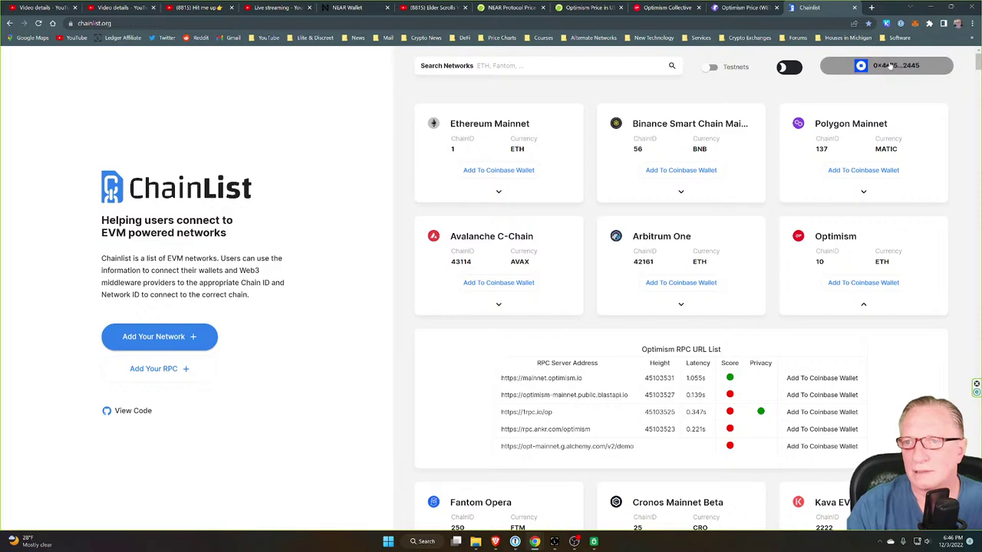
right_click(858, 67)
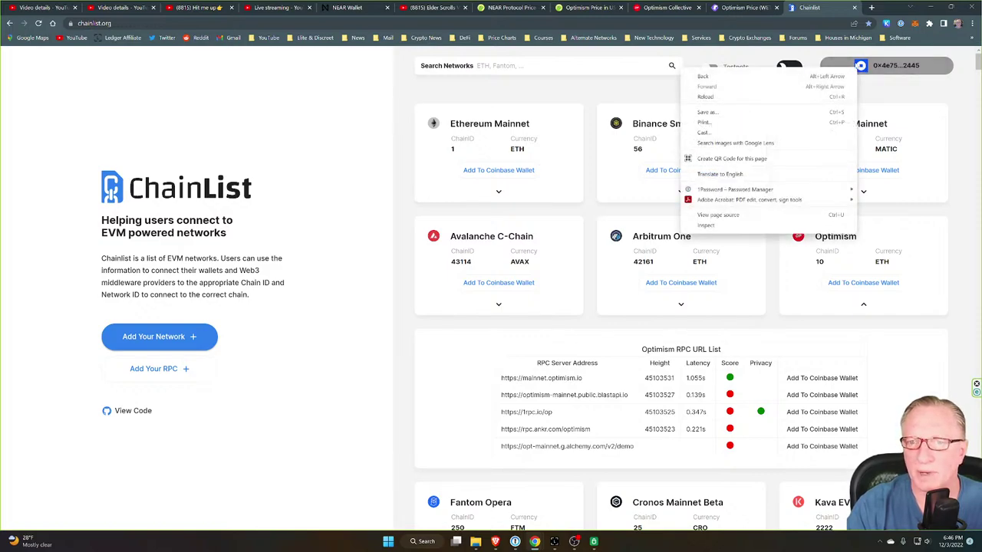
left_click(858, 67)
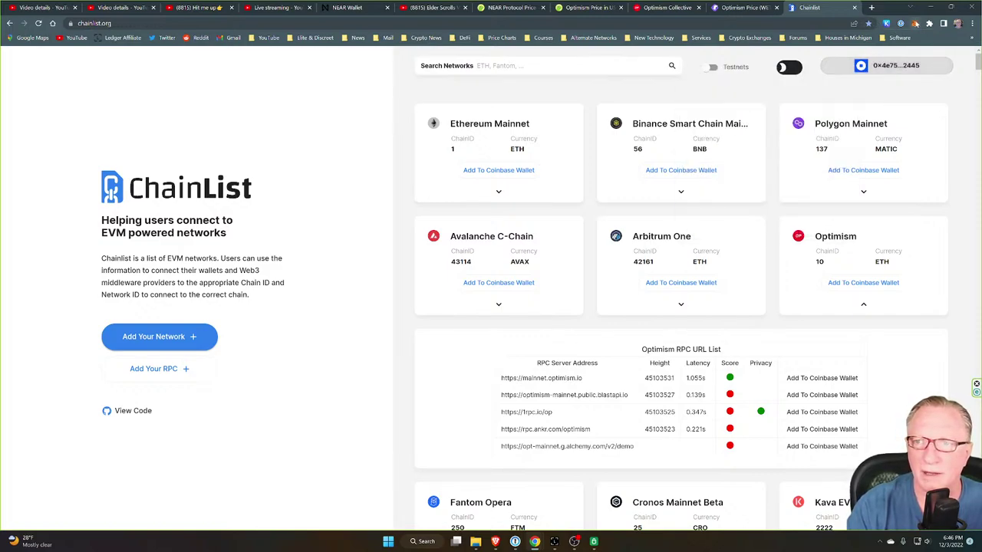
left_click(915, 24)
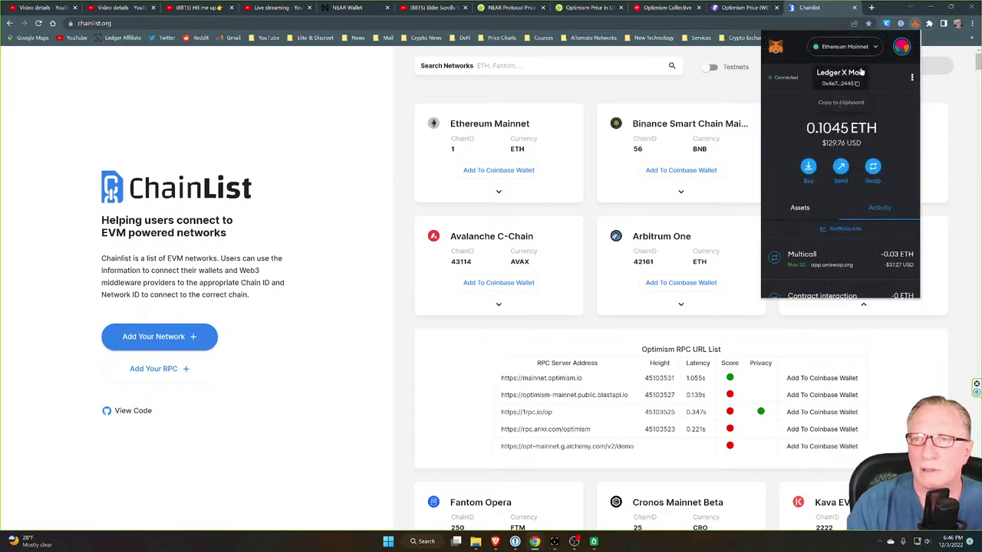
- Glance at the Optimism Collective and CoinGecko tabs, then Google 'add optimism to metamask'
left_click(661, 8)
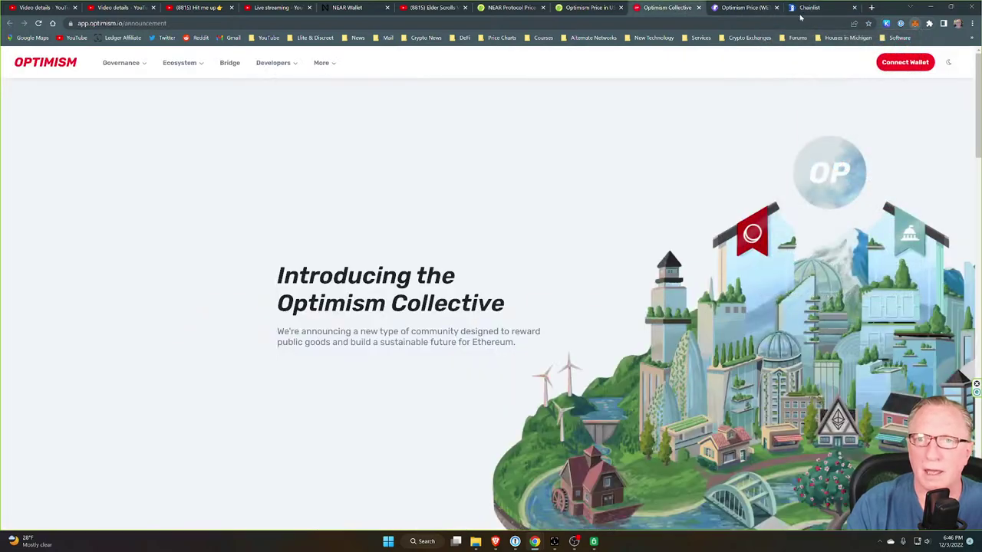
left_click(590, 8)
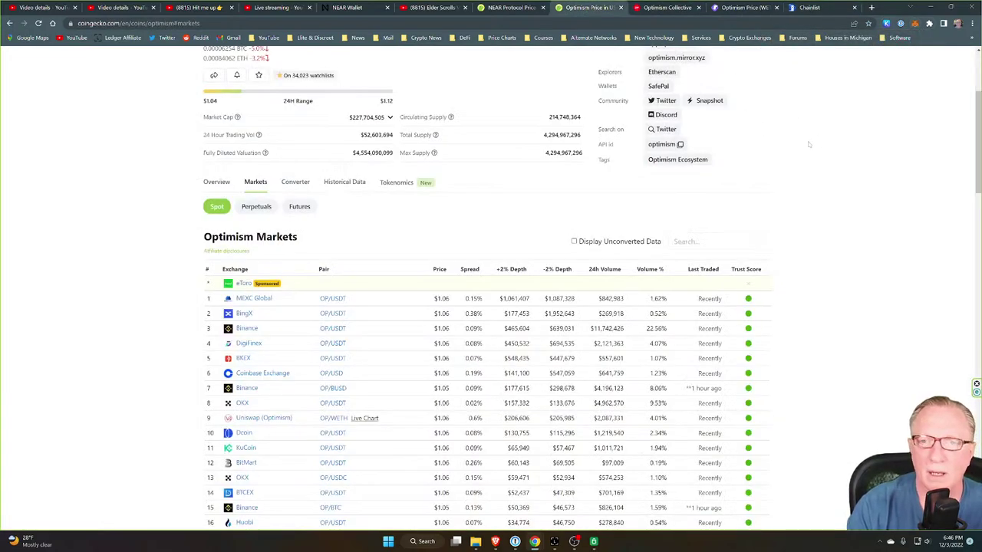
scroll(809, 142, "up", 2)
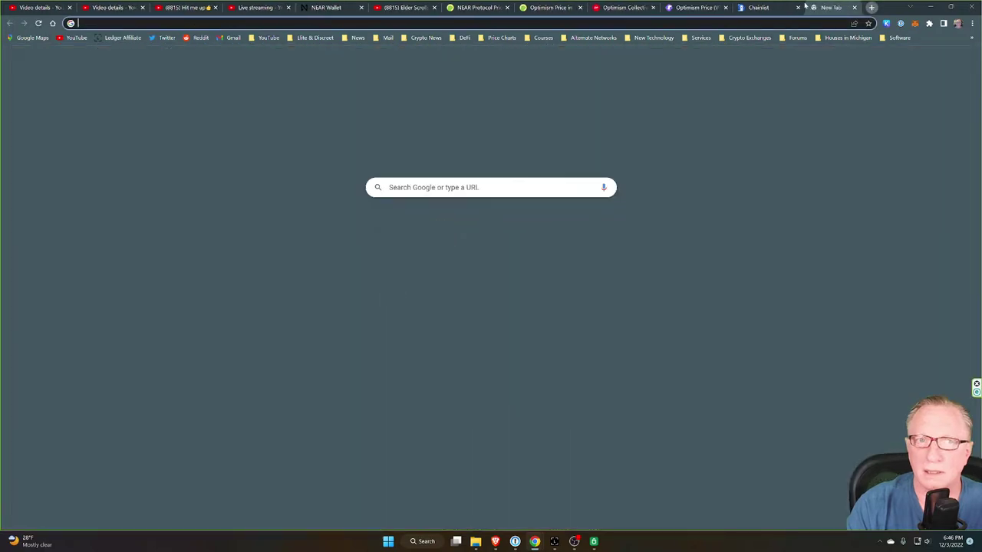
left_click(870, 7)
type("a")
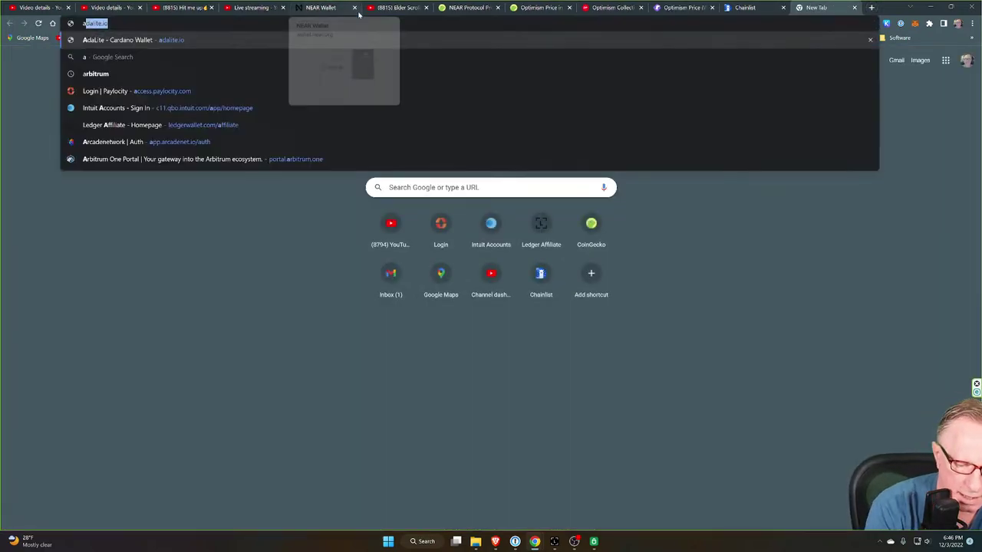
type("dd opt")
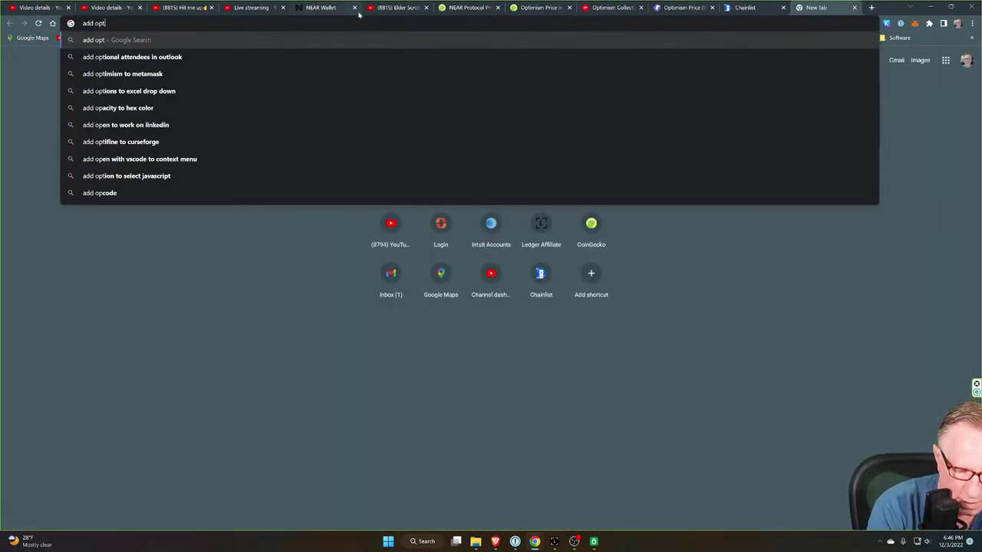
type("imism to coi")
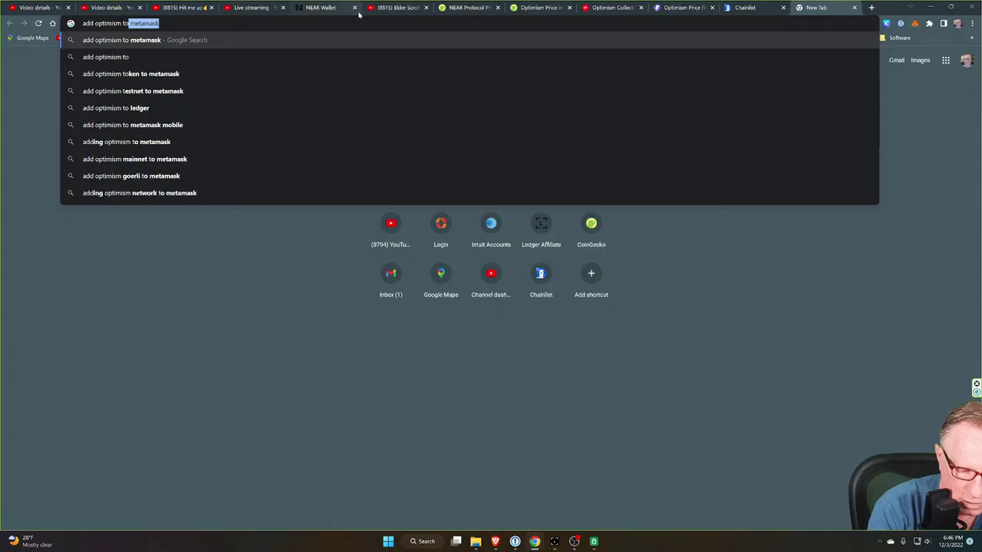
key("BackSpace")
key("BackSpace")
key("BackSpace")
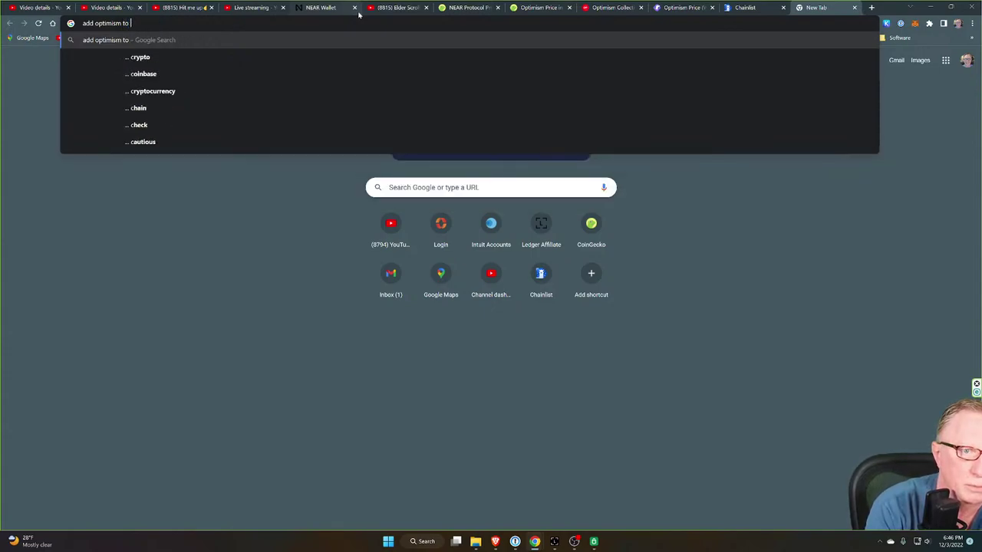
type("metamask")
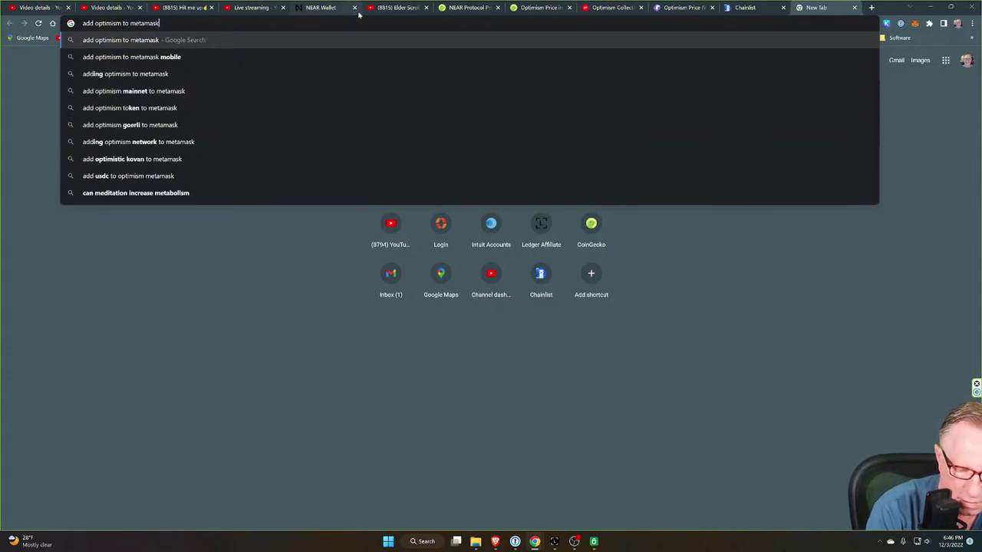
key("Return")
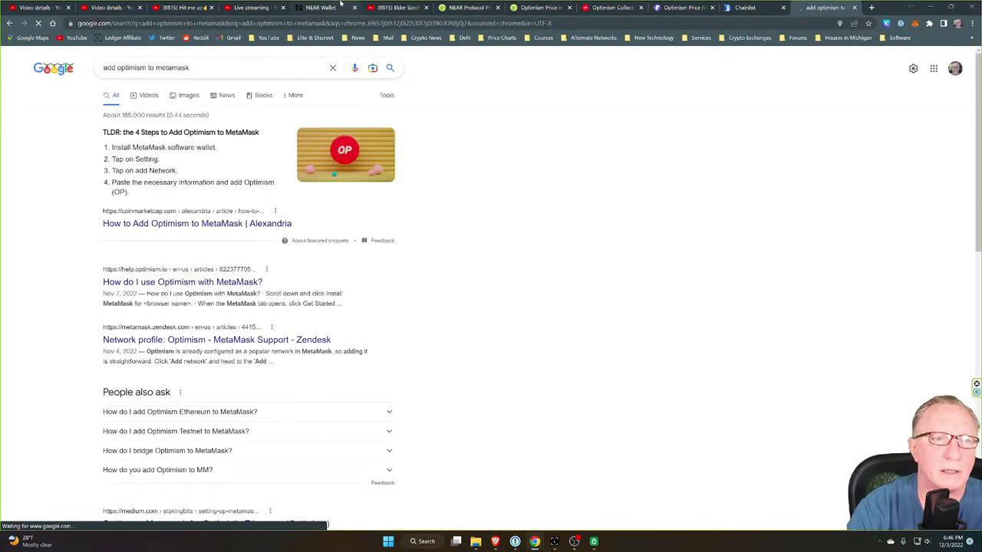
- Read through the CoinMarketCap guide on adding Optimism and move it into its own window
left_click(194, 223)
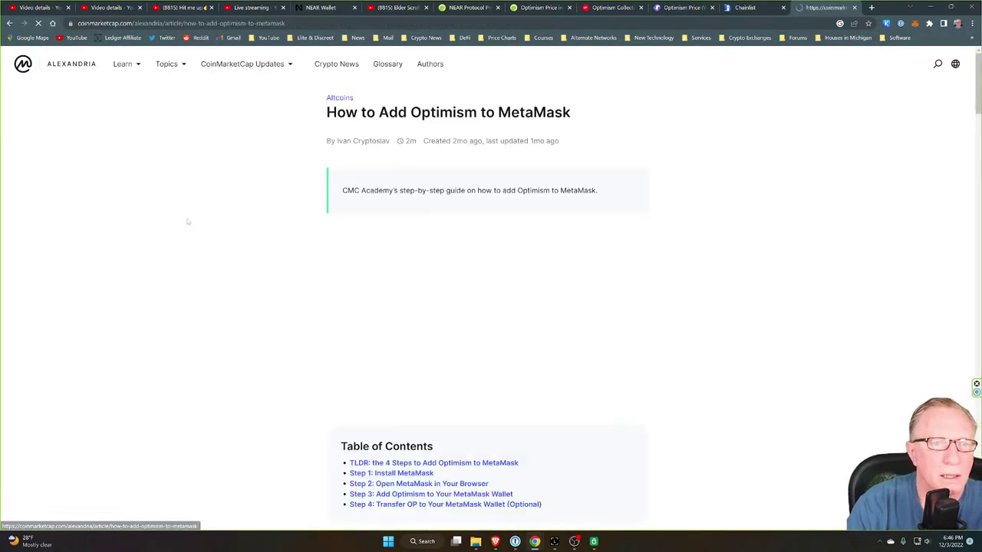
scroll(242, 286, "down", 3)
scroll(244, 287, "down", 2)
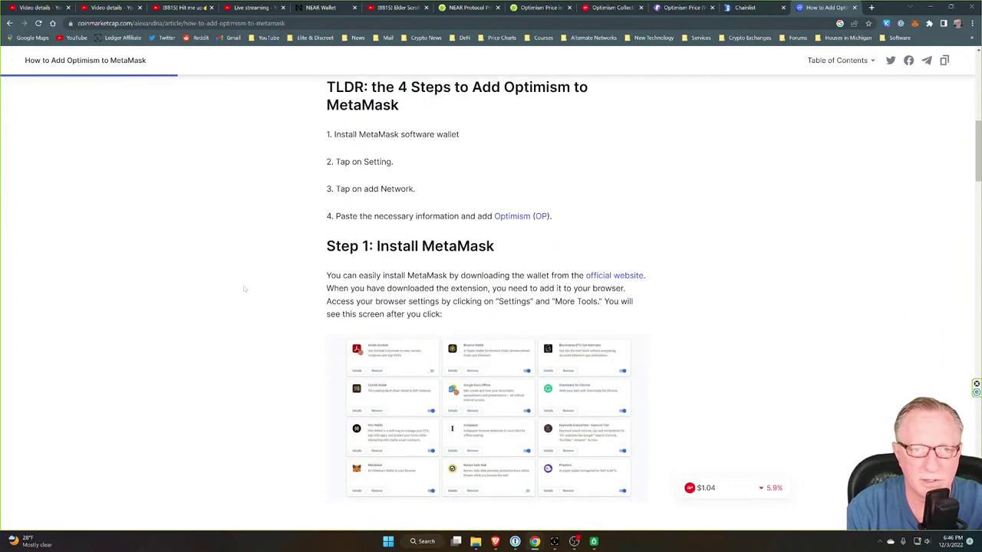
scroll(244, 290, "down", 3)
scroll(244, 291, "down", 9)
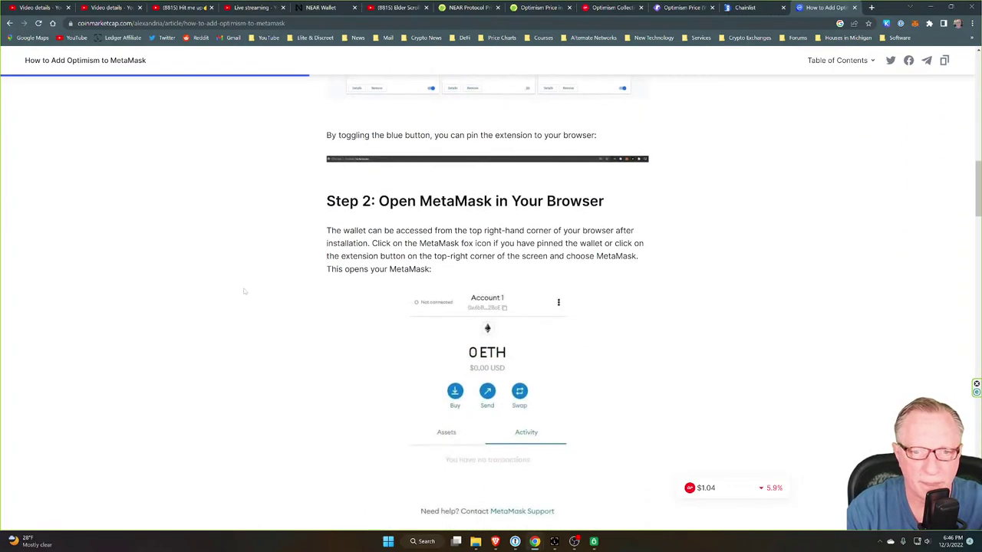
scroll(244, 291, "down", 7)
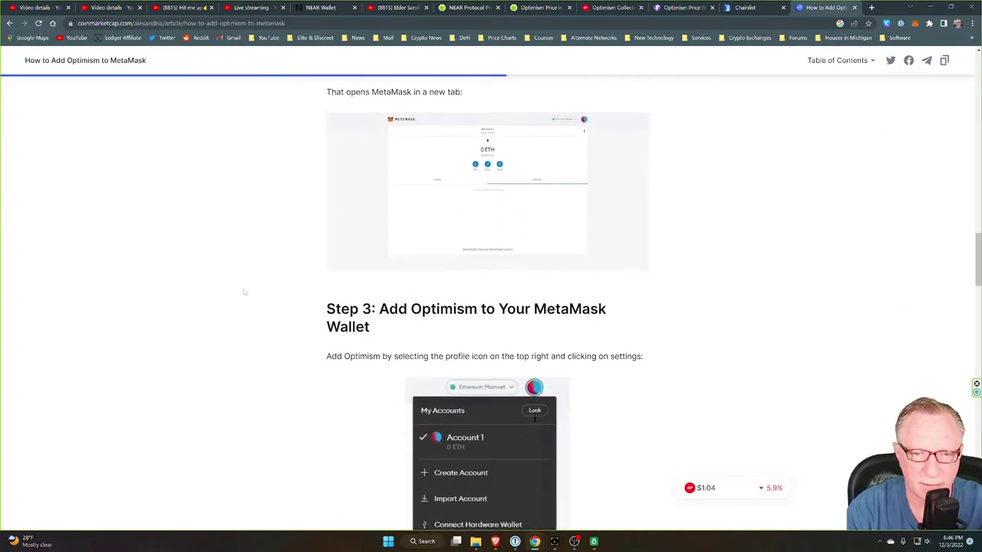
scroll(244, 291, "down", 7)
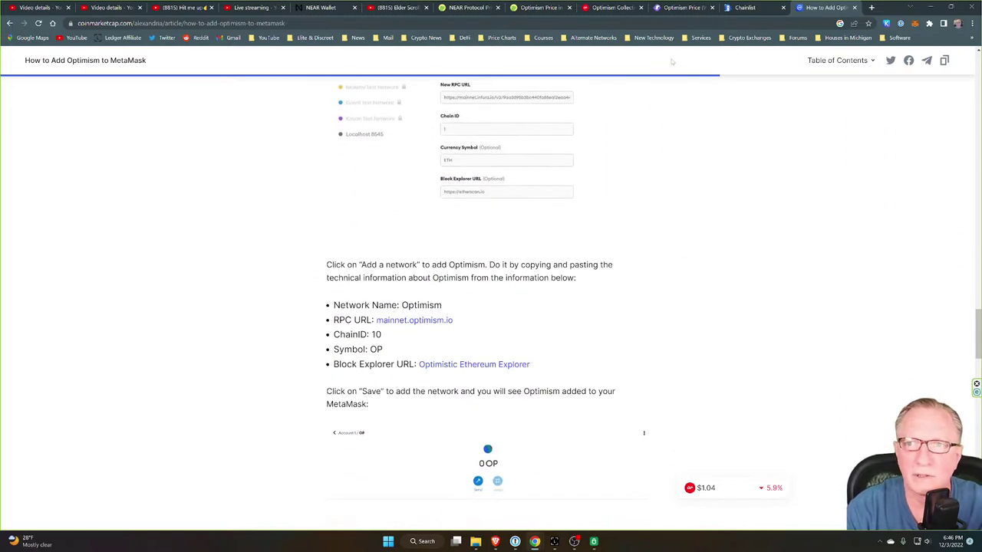
left_click_drag(827, 8, 0, 62)
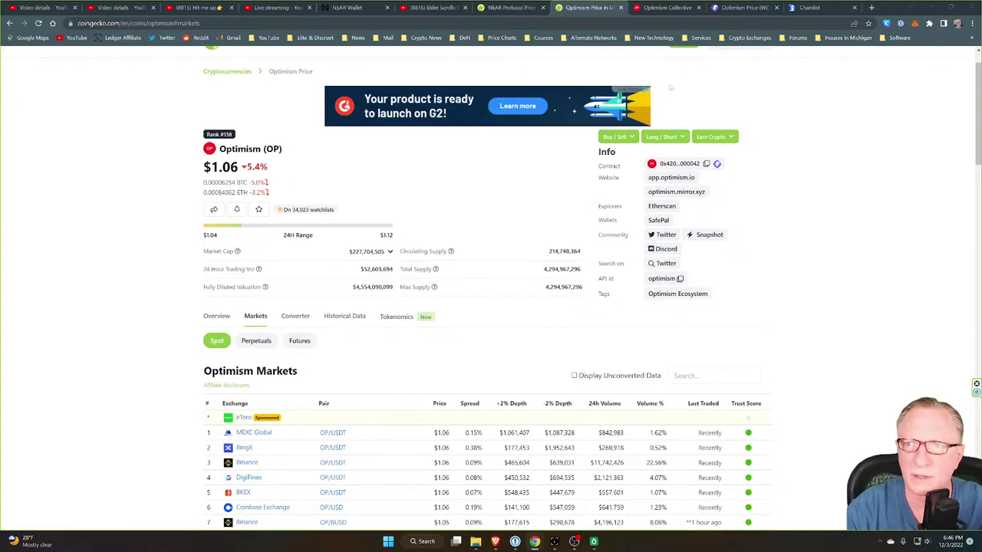
- Add Optimism from MetaMask's popular networks via Settings > Networks, switch to it, and view Assets
left_click(914, 24)
left_click(901, 46)
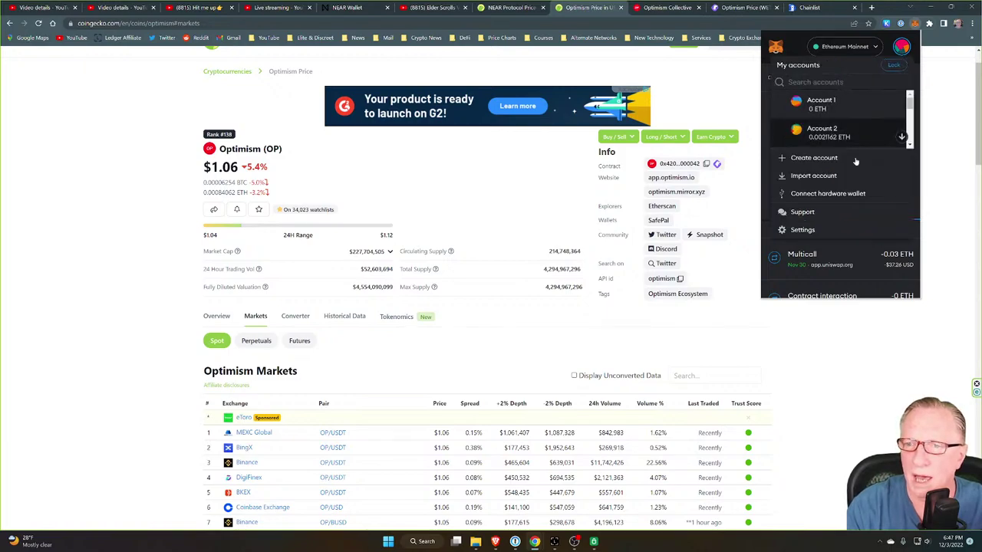
left_click(802, 230)
left_click(803, 259)
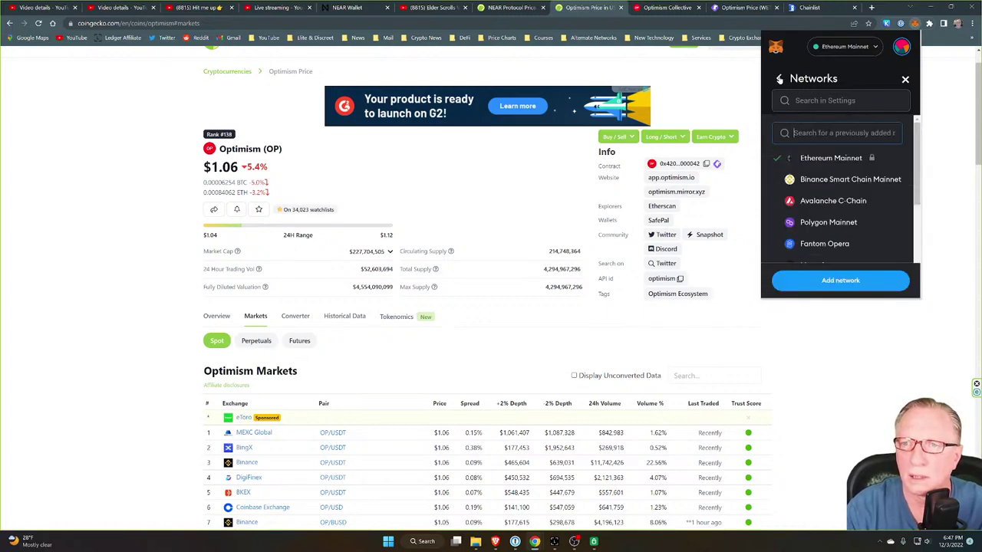
left_click(843, 282)
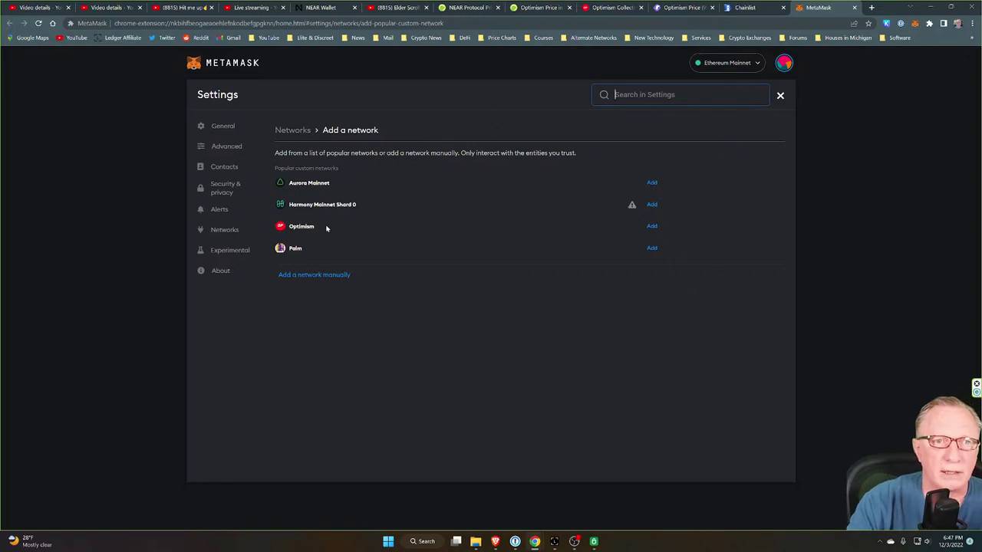
left_click(652, 227)
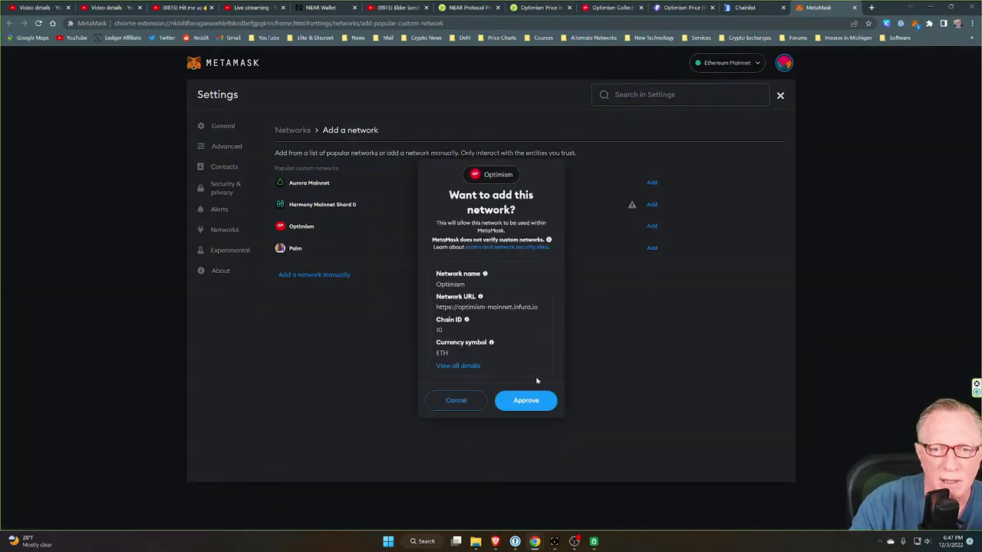
left_click(526, 406)
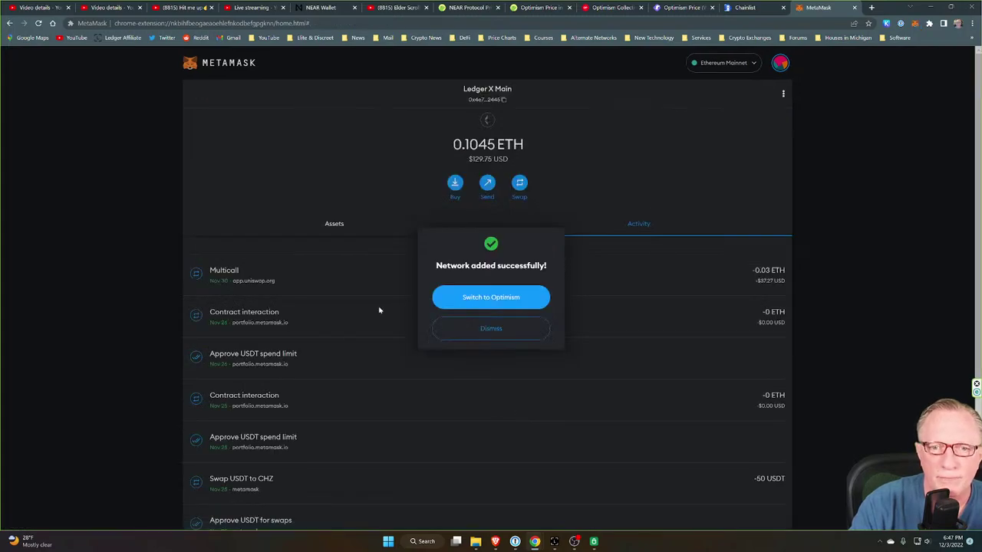
left_click(507, 299)
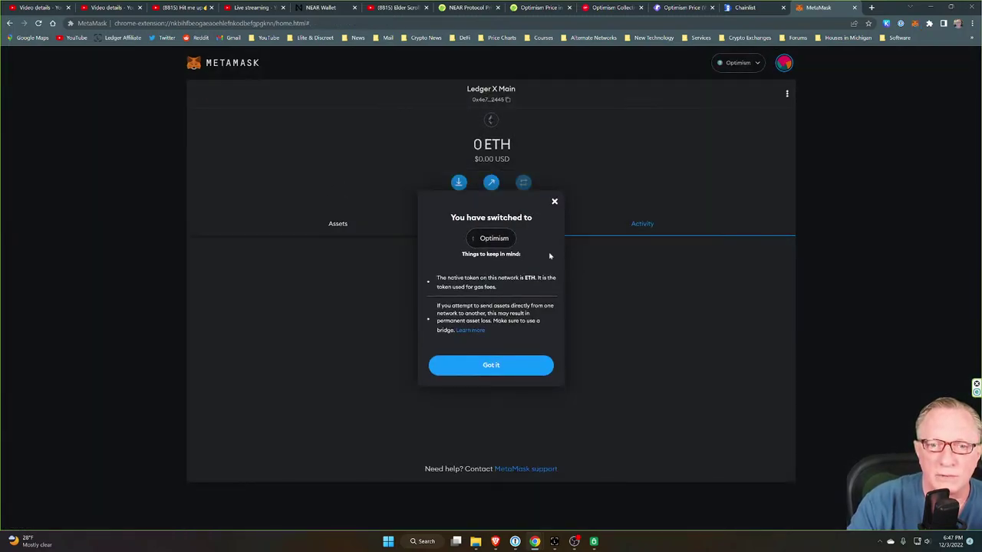
left_click(498, 368)
left_click(337, 223)
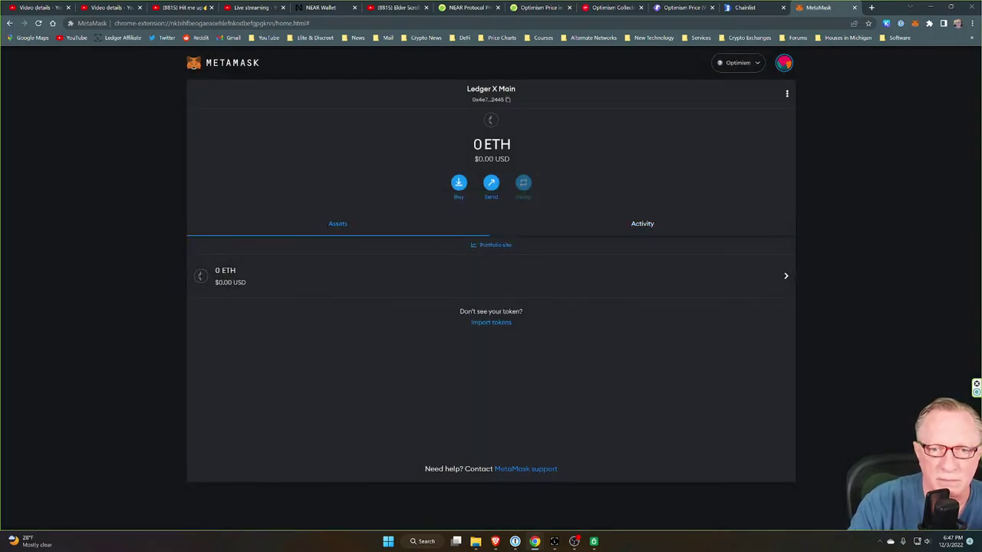
- Copy the OP token contract address from the CoinGecko Optimism page
left_click(486, 323)
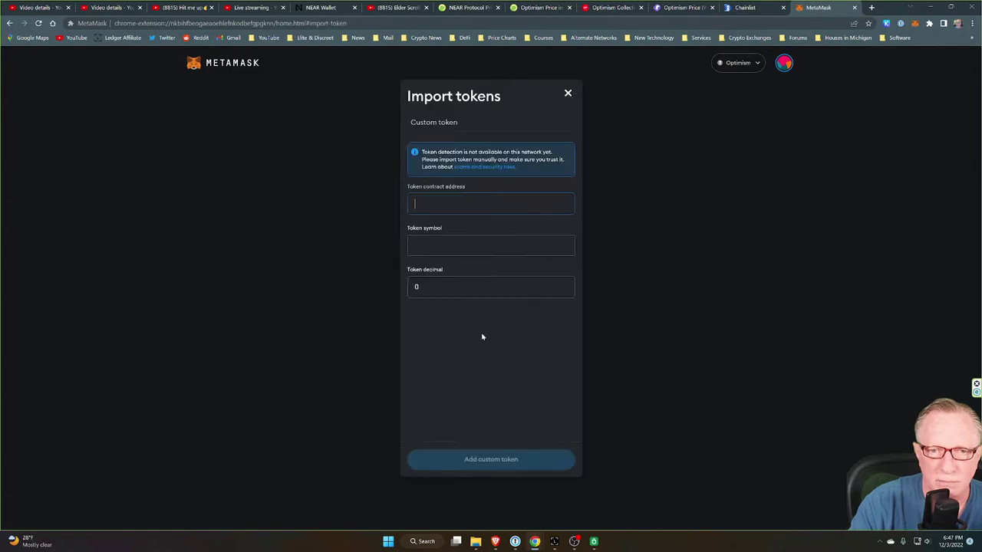
left_click(568, 92)
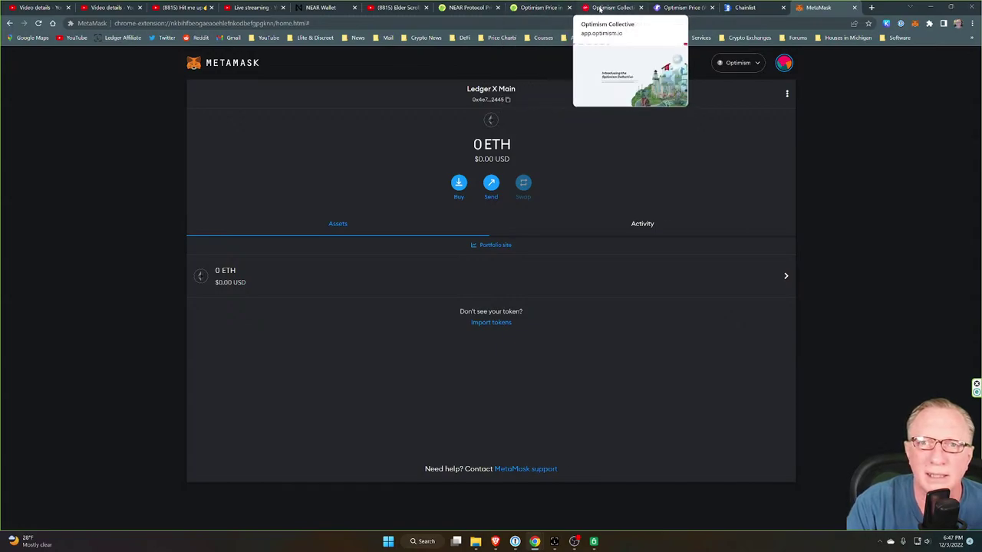
left_click(611, 8)
left_click(537, 8)
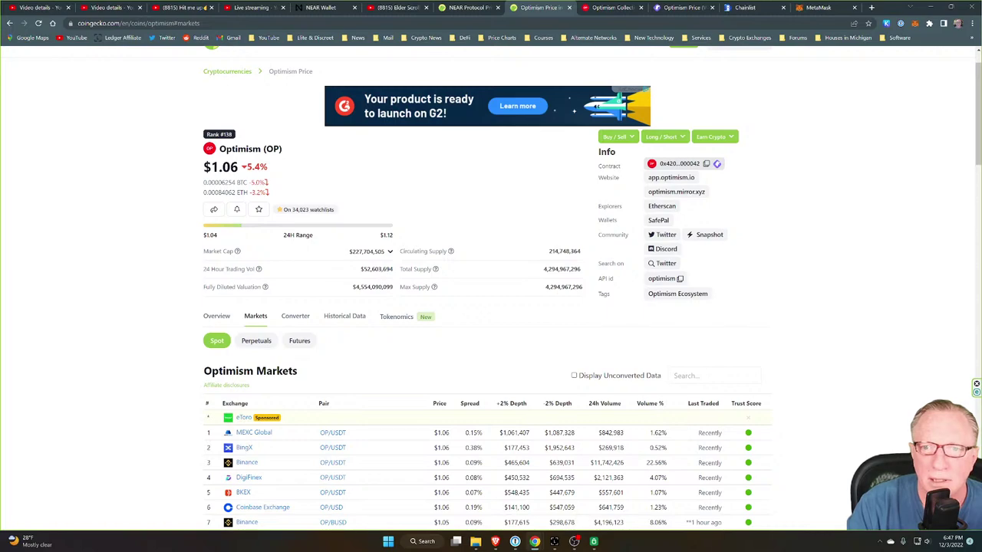
left_click(707, 163)
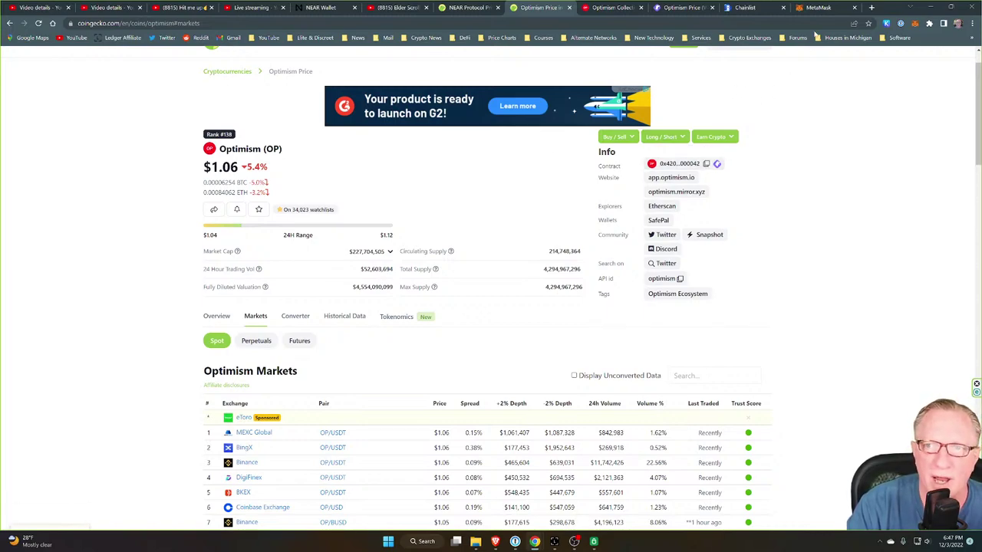
- Import OP into MetaMask as a custom token from the pasted contract address
left_click(817, 8)
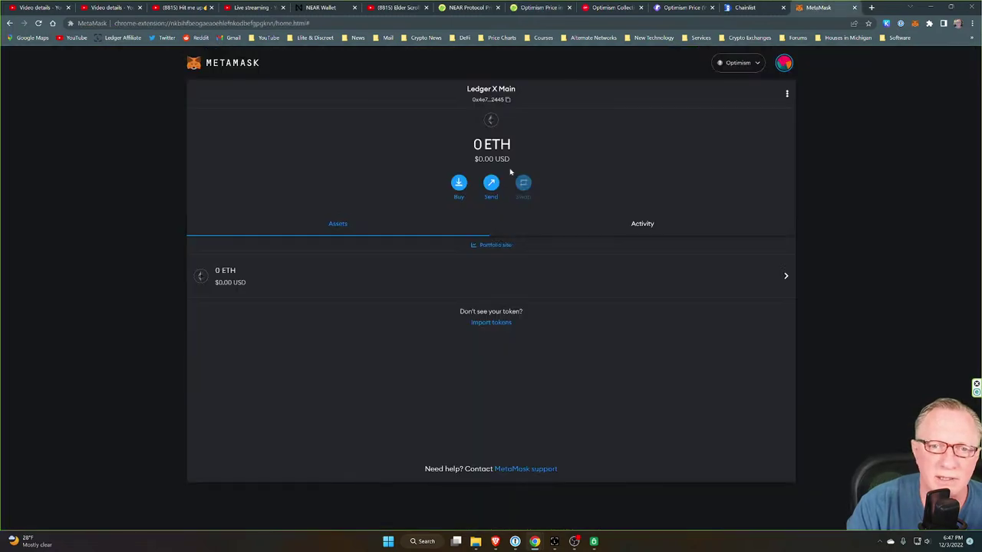
left_click(485, 323)
right_click(421, 204)
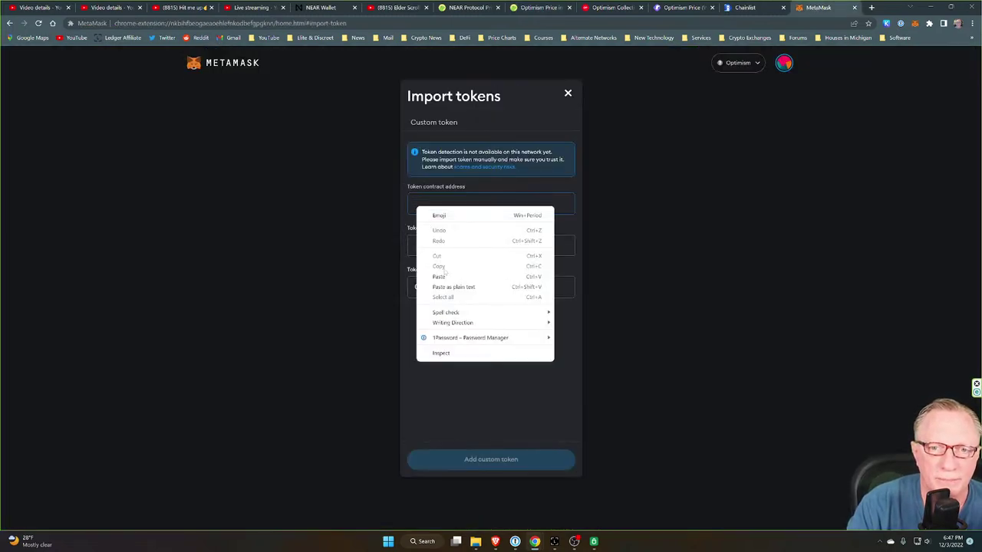
left_click(441, 277)
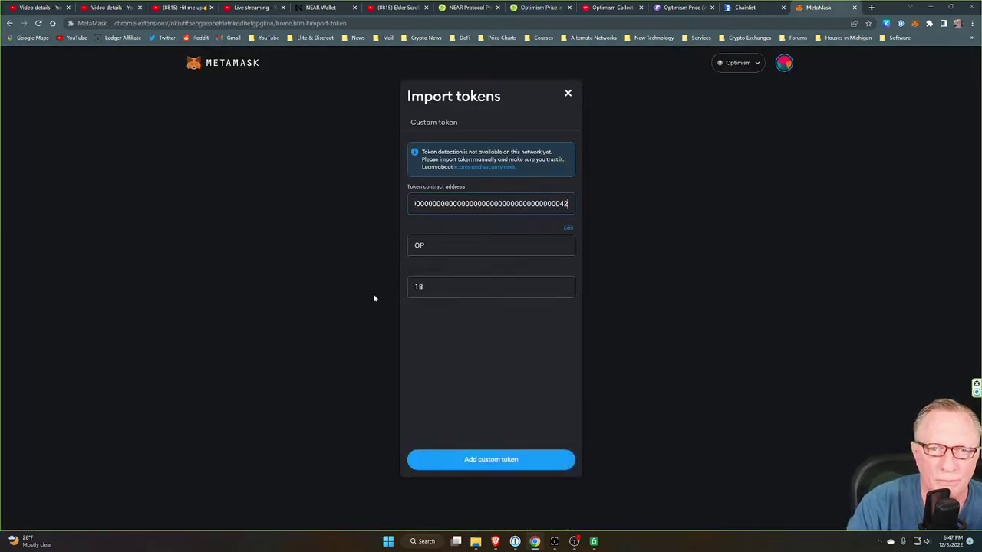
left_click(488, 461)
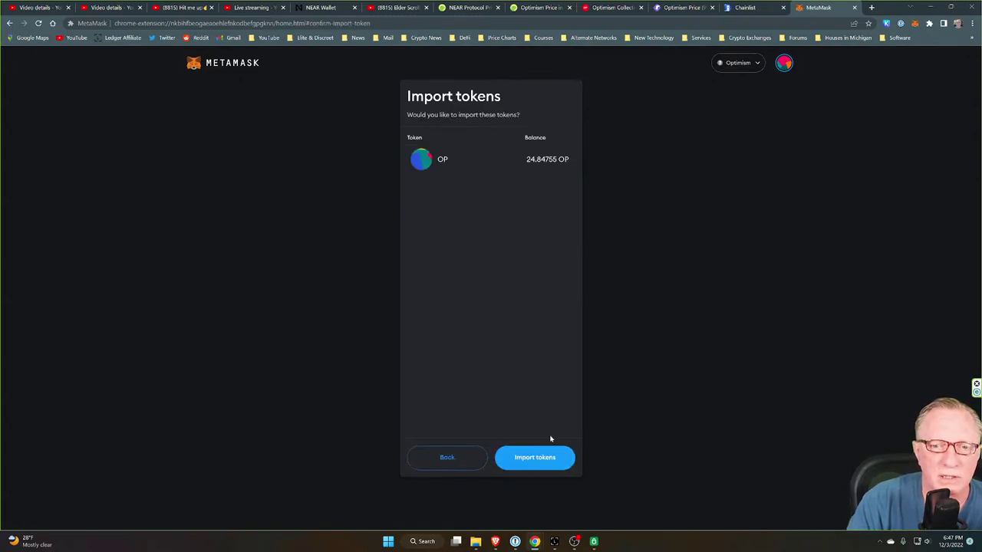
left_click(538, 459)
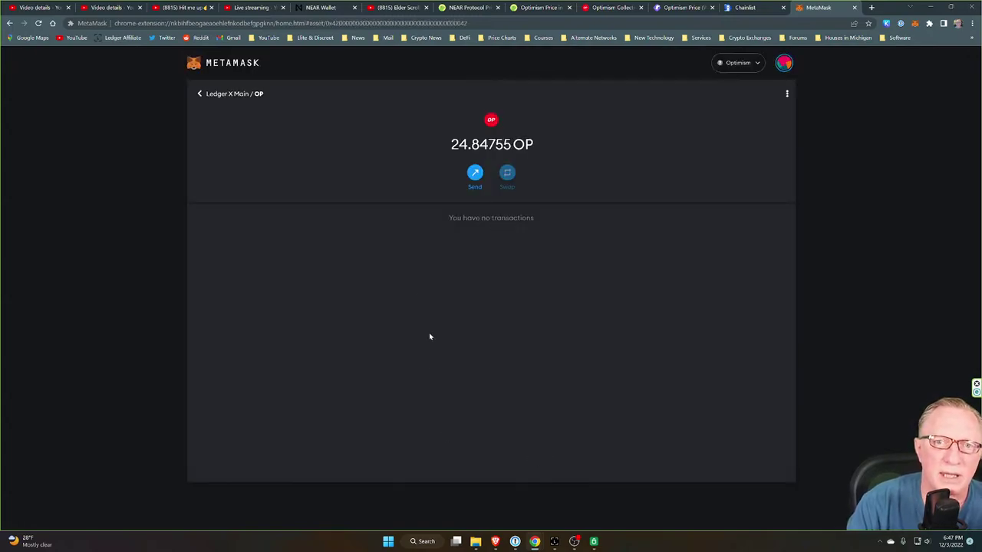
left_click(218, 93)
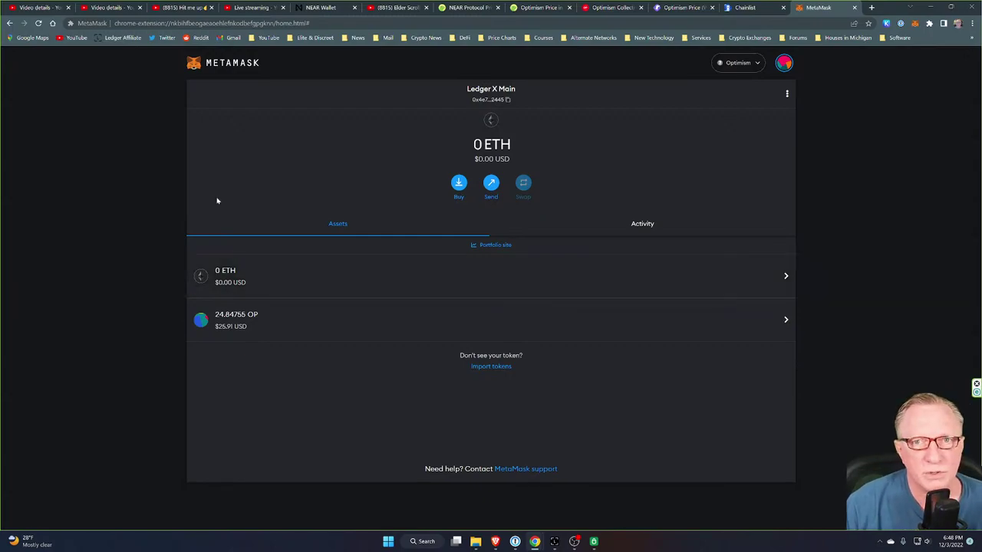
- Google 'how to add eth to an optimism wallet' in a new tab
left_click(872, 7)
type("how t")
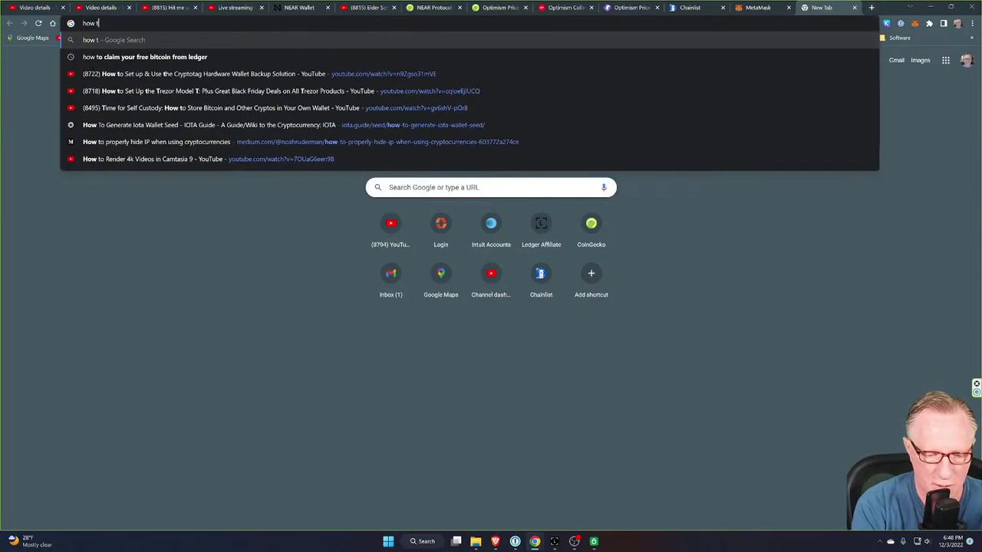
type("o add eth")
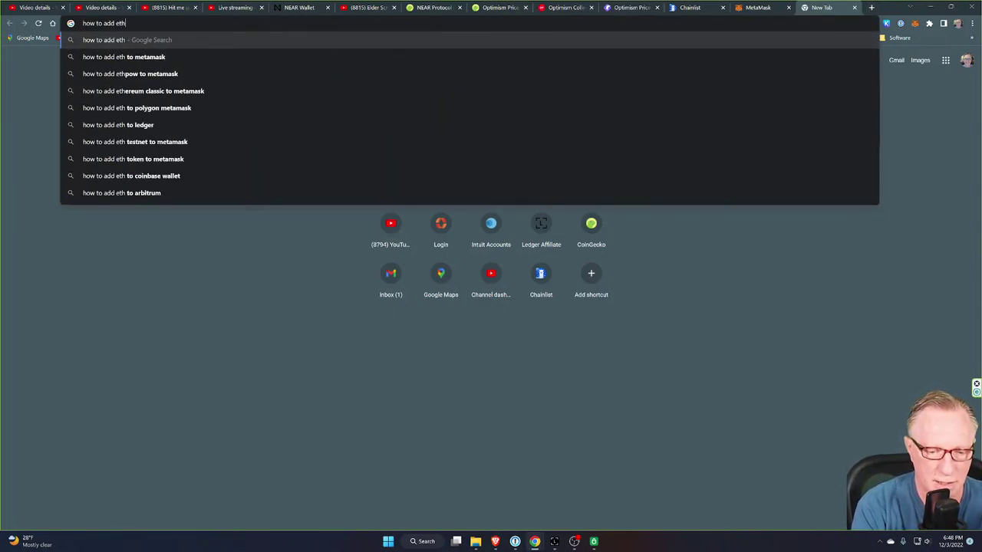
type(" to am")
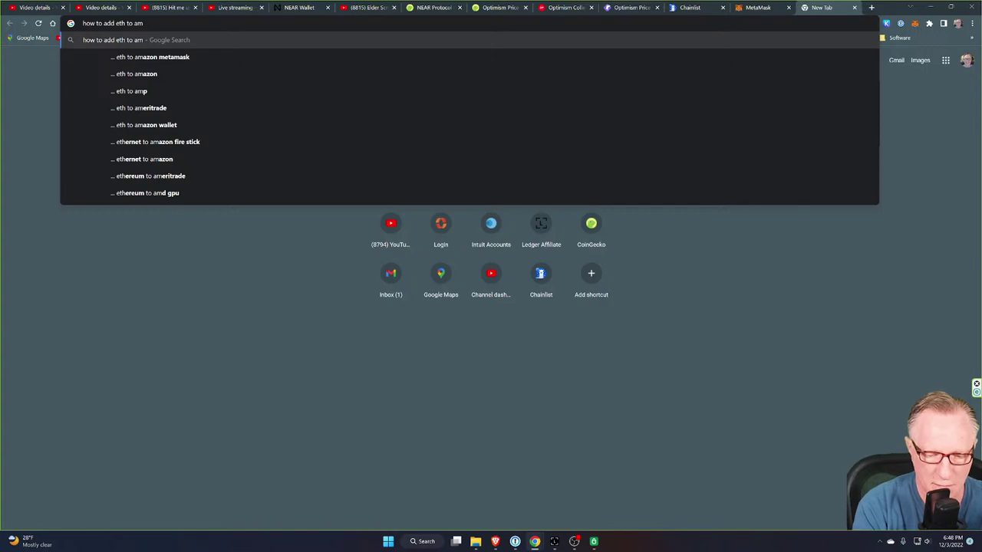
key("BackSpace")
key("BackSpace")
type("an optim")
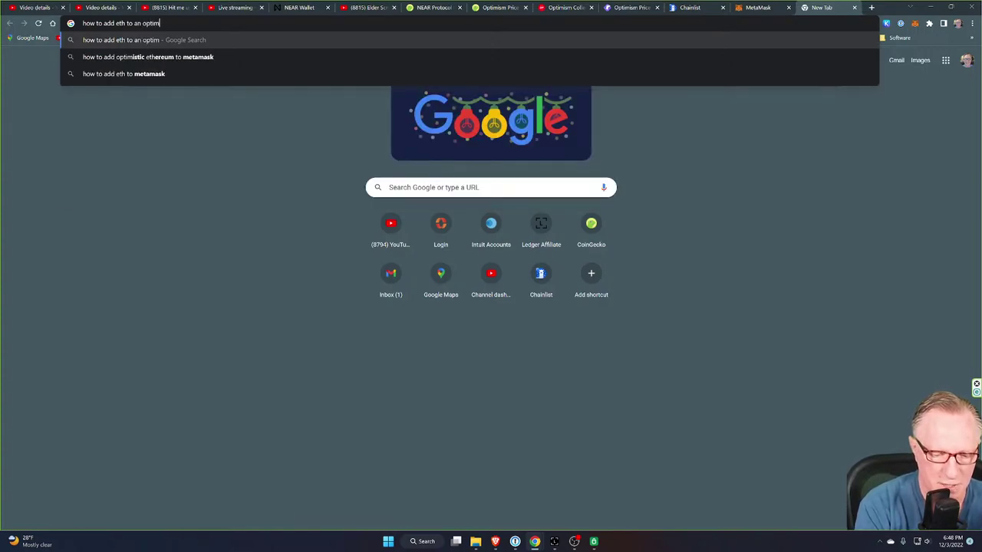
type("ism wal")
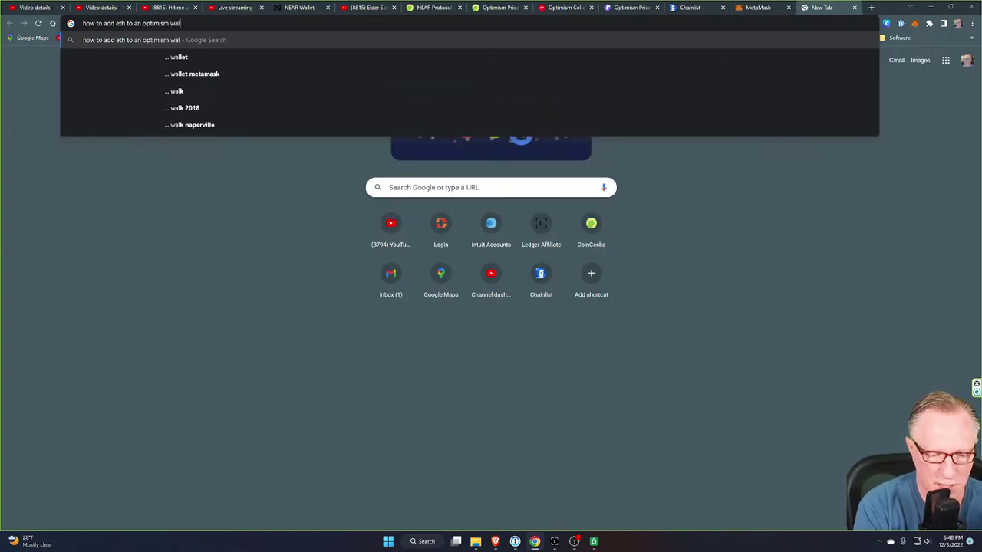
type("let")
key("Return")
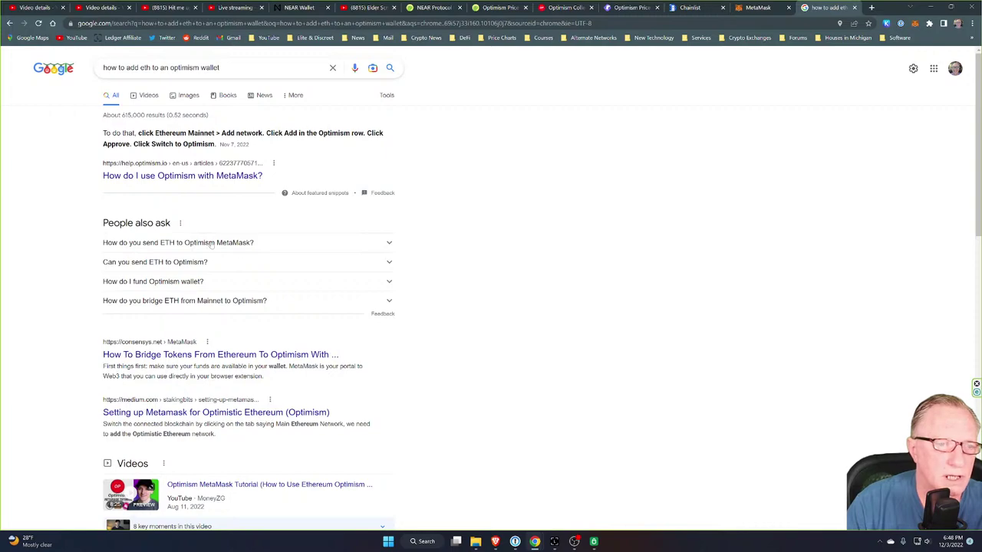
- Expand the answer on sending ETH to Optimism, open the ConsenSys bridging article, then return to MetaMask
left_click(390, 243)
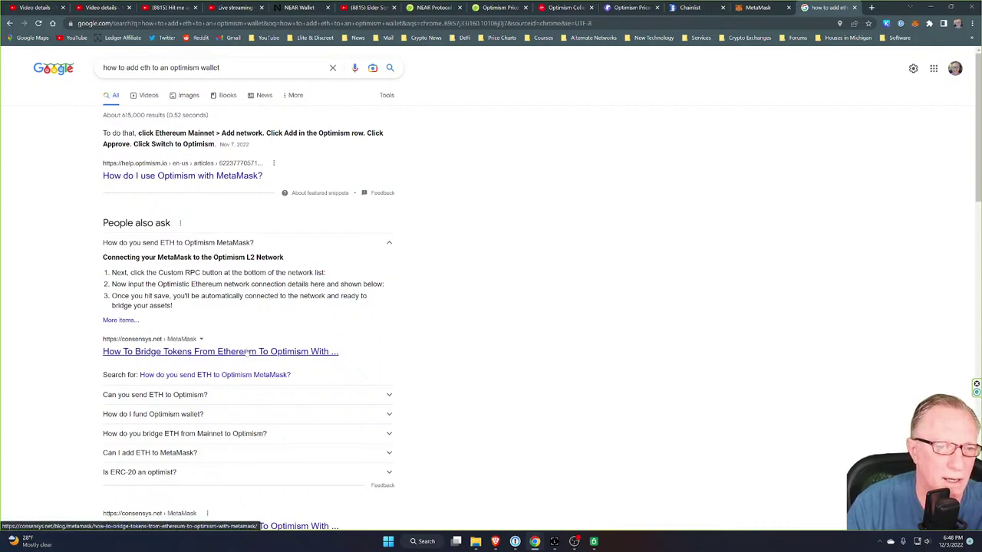
left_click(243, 351)
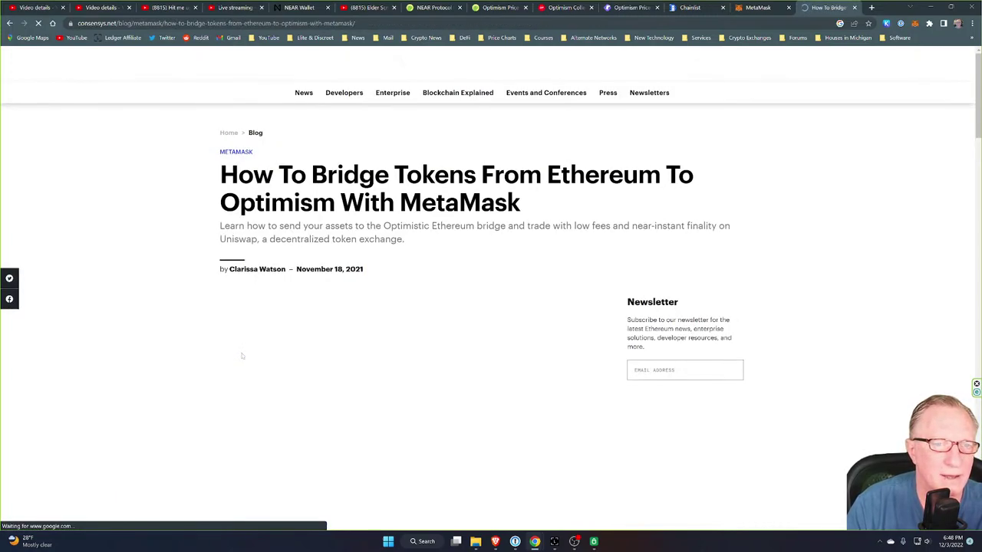
scroll(161, 217, "down", 1)
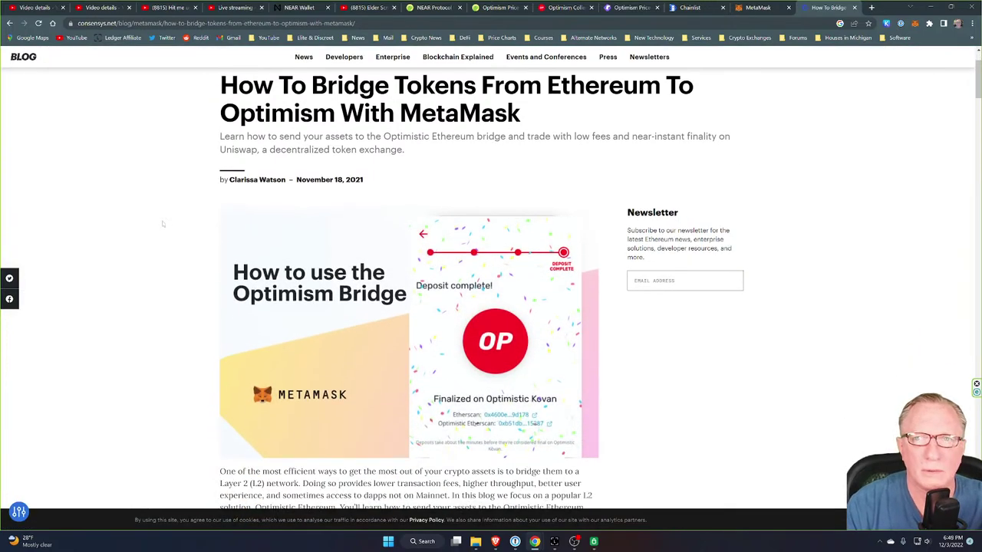
scroll(164, 219, "up", 1)
left_click(760, 8)
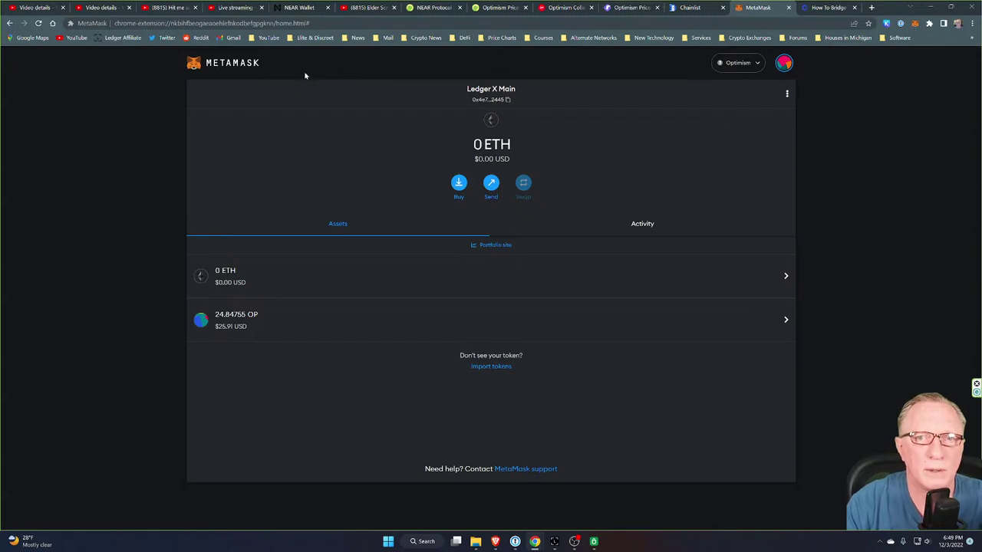
- Set Ethereum as the source network in Portfolio's Bridge and check the destination networks
left_click(496, 245)
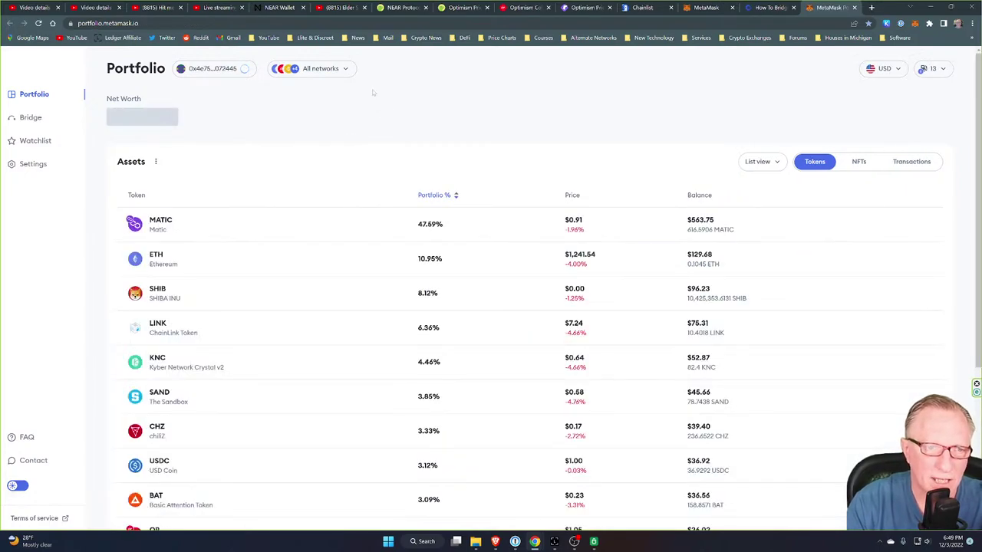
left_click(29, 119)
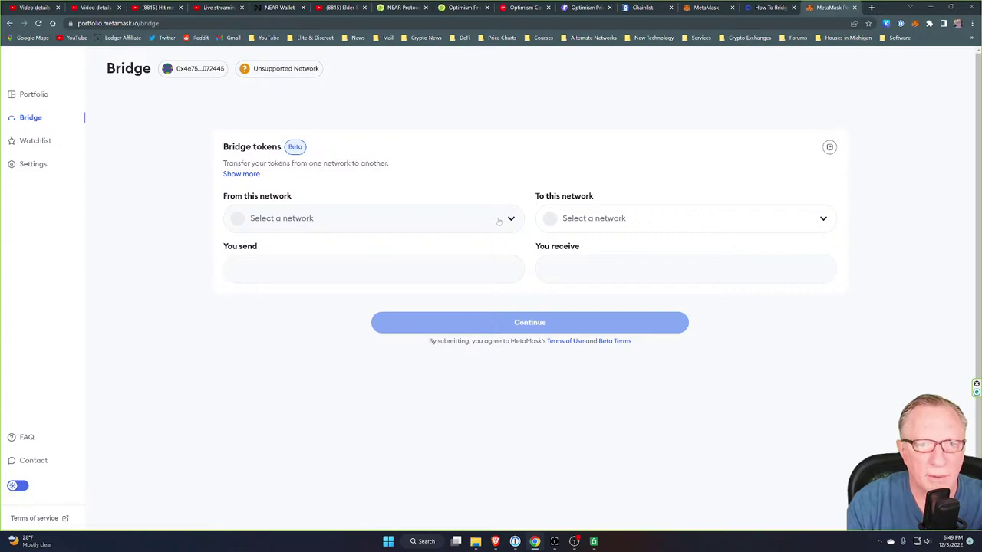
left_click(511, 221)
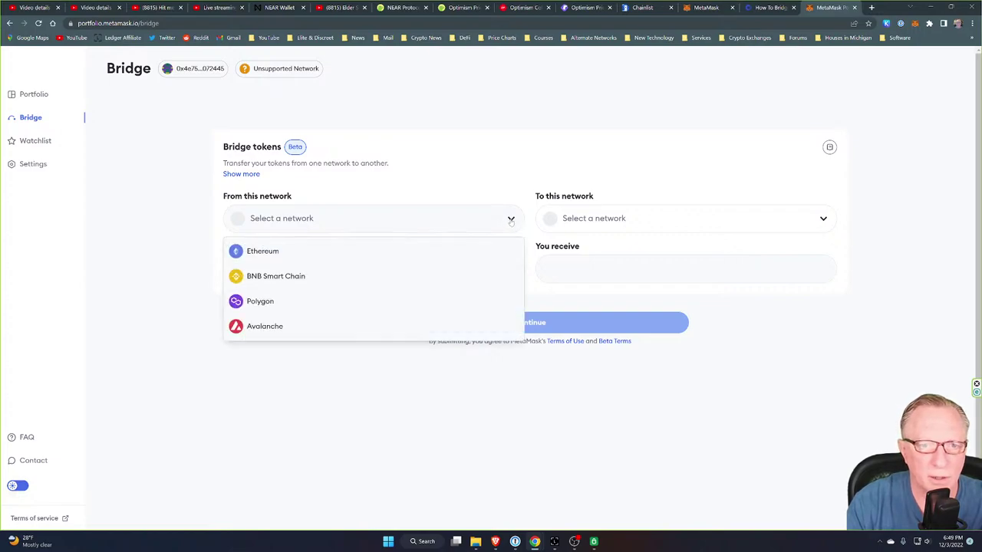
left_click(262, 258)
left_click(824, 219)
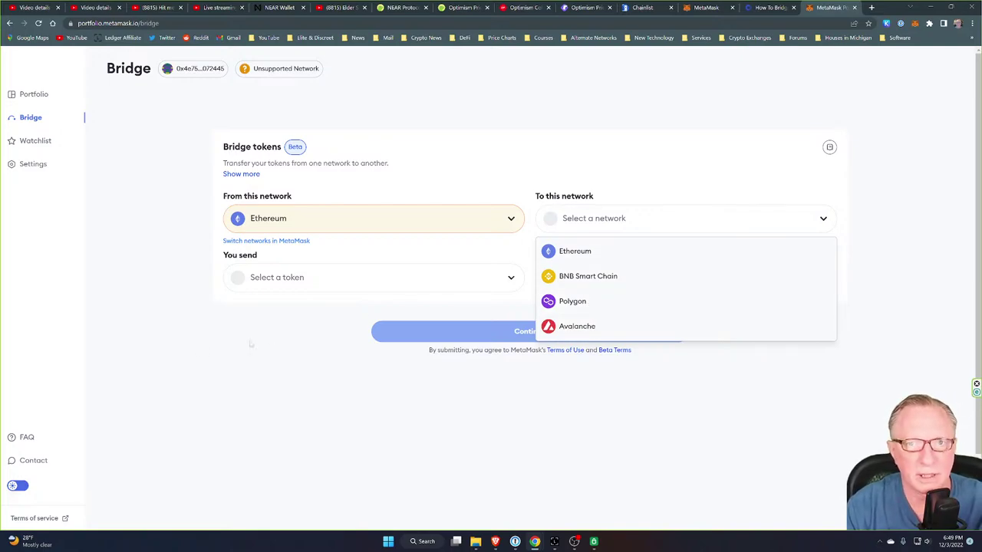
left_click(767, 7)
- Scroll the ConsenSys article down to the 'Bridging your assets to Optimism' section and its gateway link
scroll(171, 276, "down", 5)
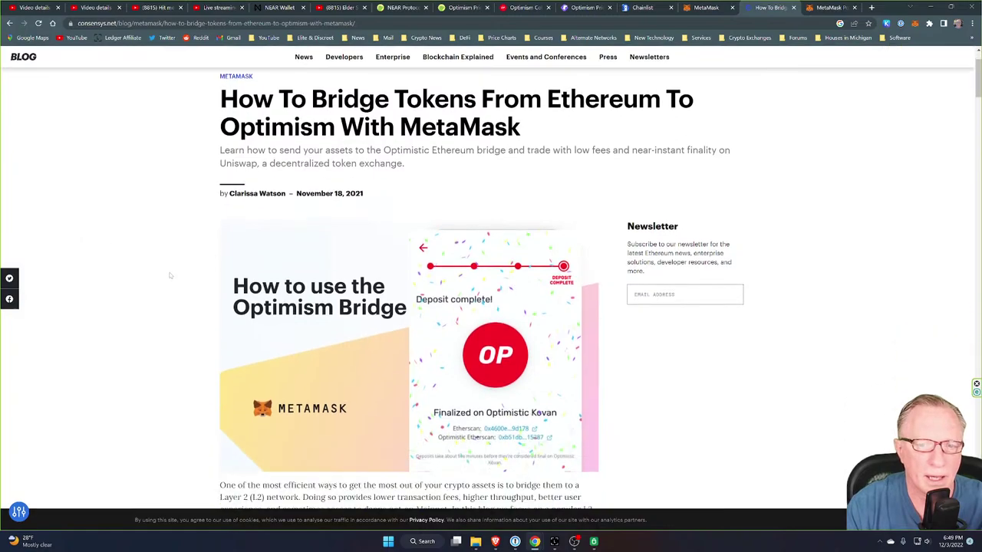
scroll(180, 276, "down", 2)
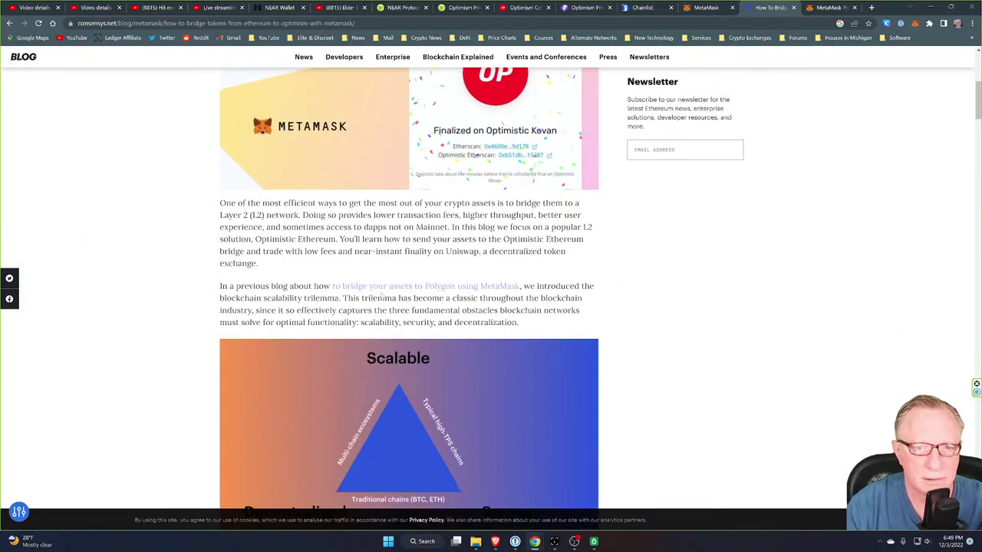
scroll(201, 347, "down", 4)
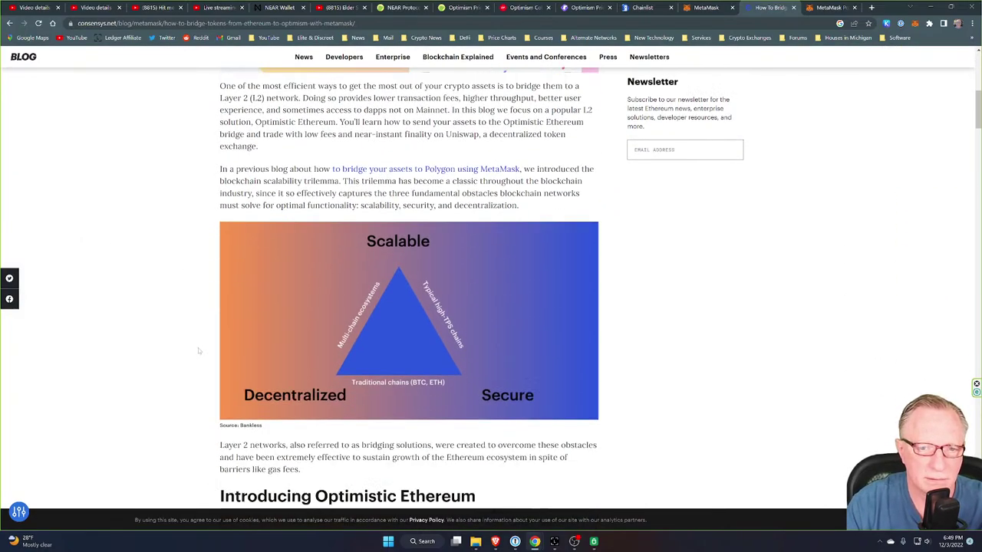
scroll(201, 345, "down", 2)
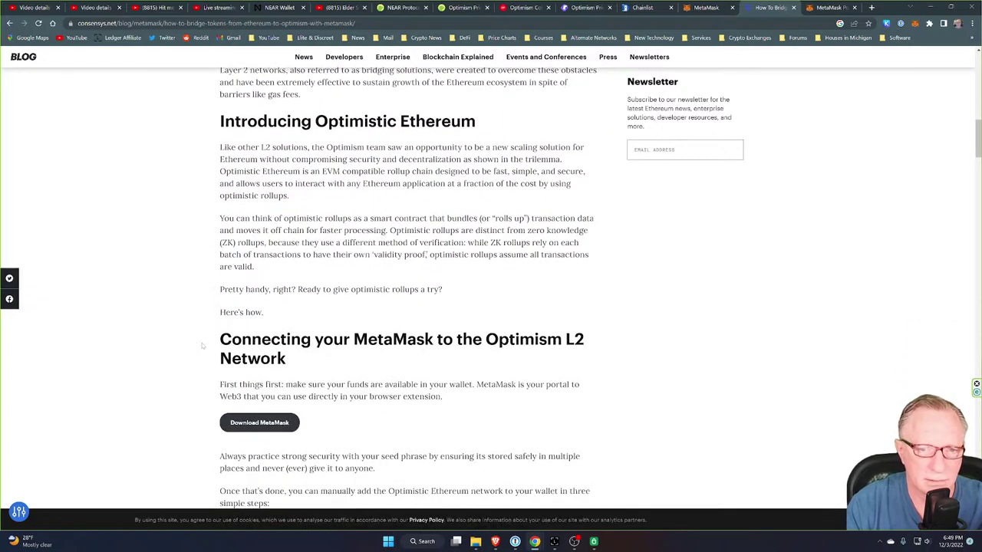
scroll(201, 345, "down", 2)
scroll(170, 338, "down", 2)
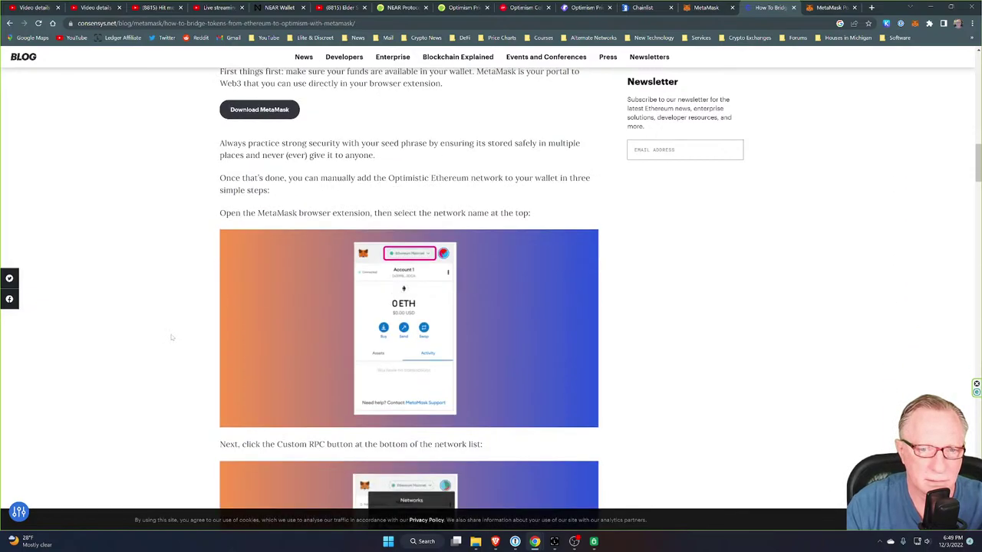
scroll(172, 336, "down", 2)
scroll(173, 336, "down", 2)
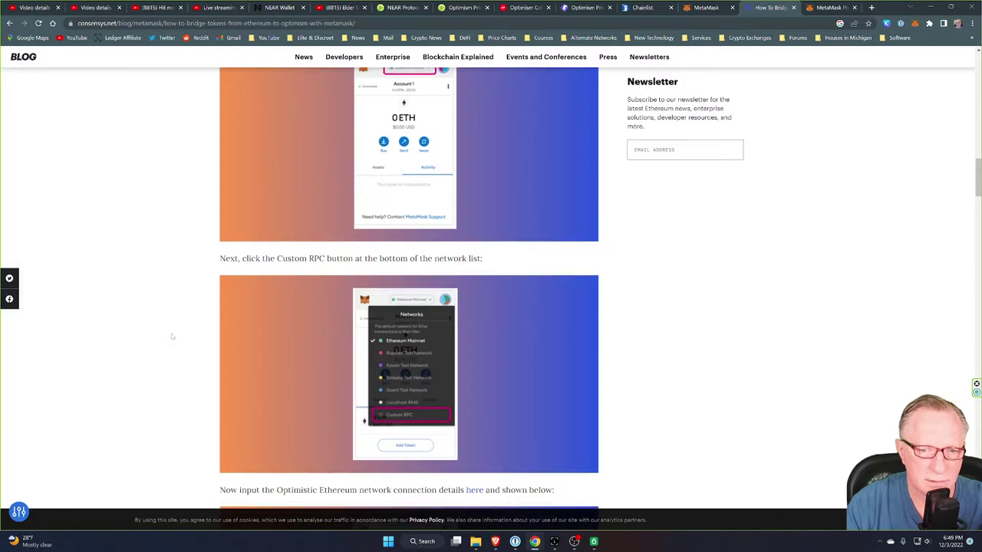
scroll(172, 336, "down", 2)
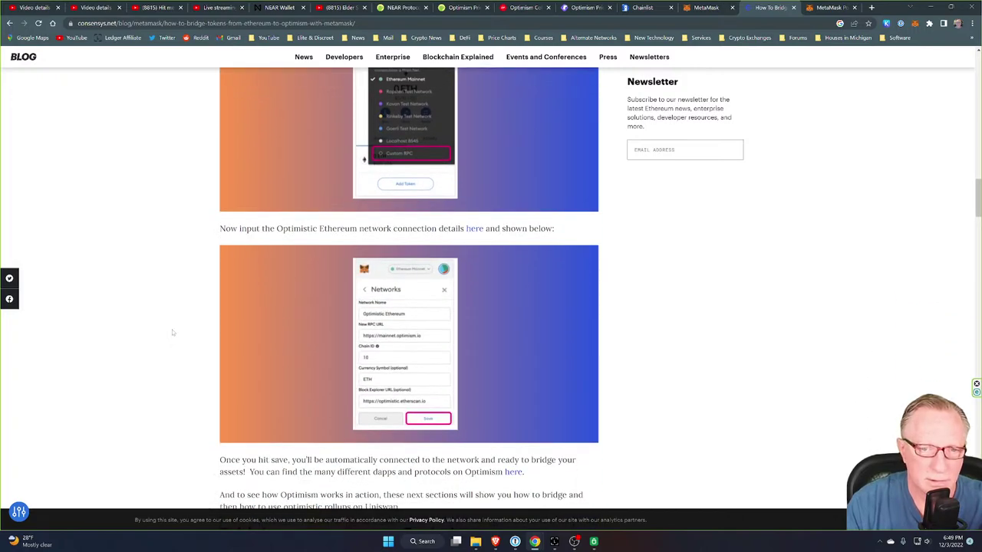
scroll(172, 333, "down", 2)
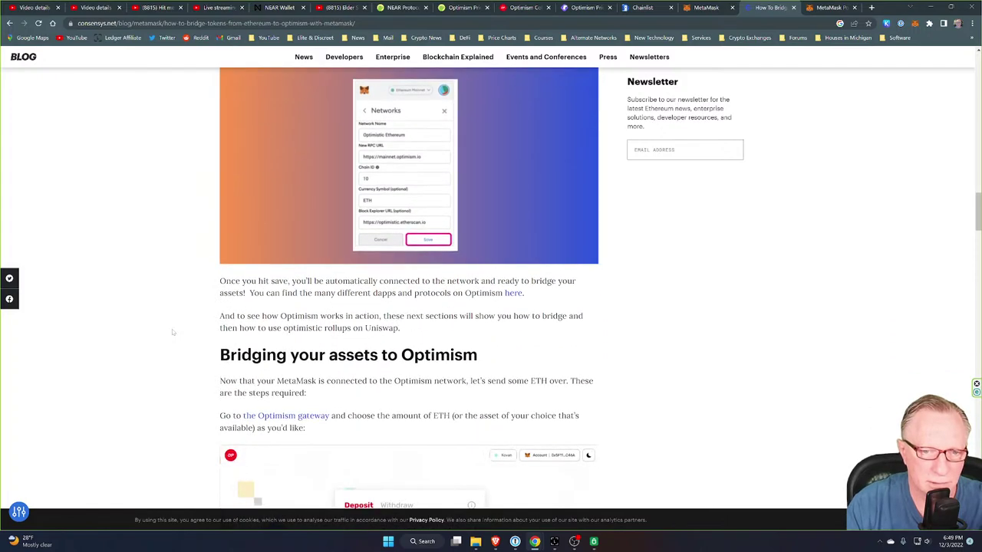
scroll(173, 332, "down", 3)
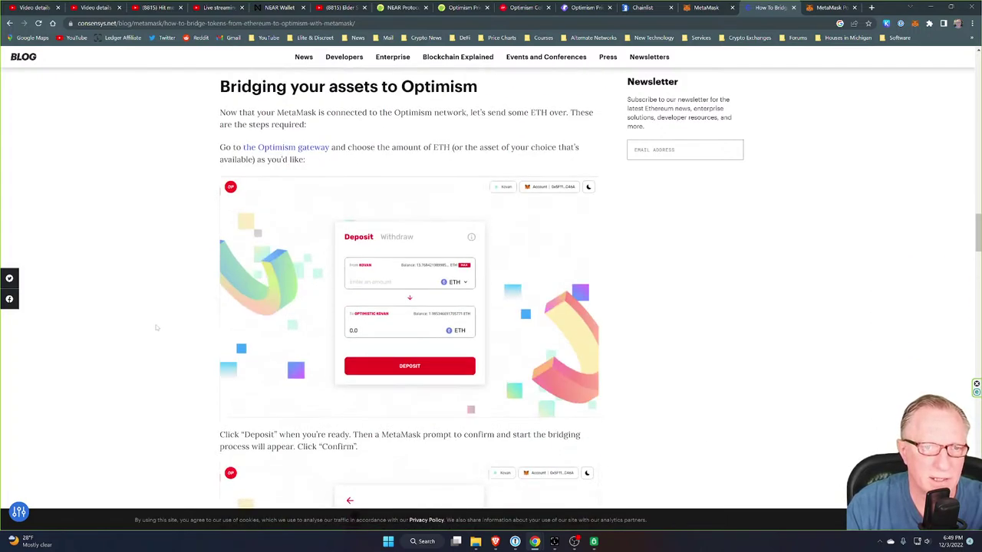
- Open the Optimism gateway from the article and accept its terms and conditions
left_click(296, 148)
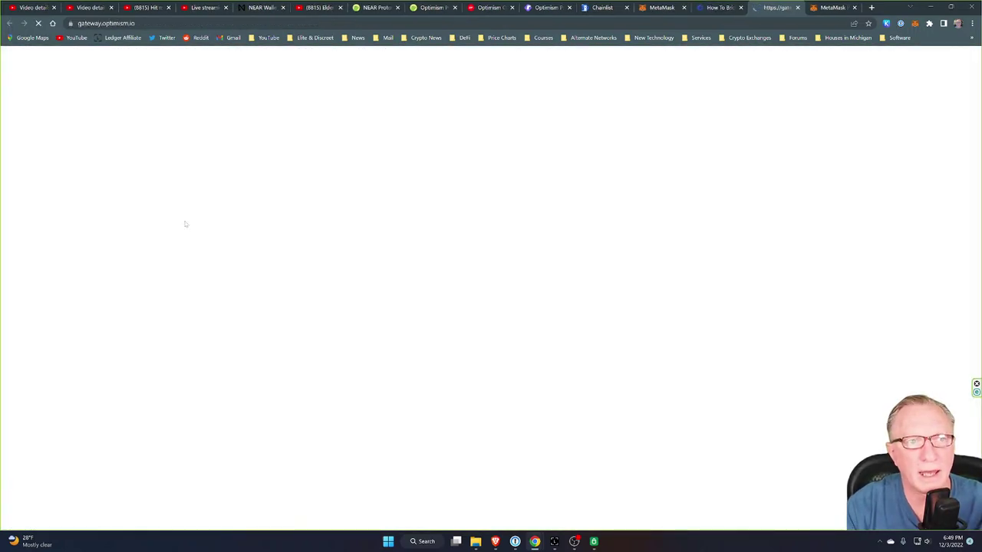
left_click(492, 311)
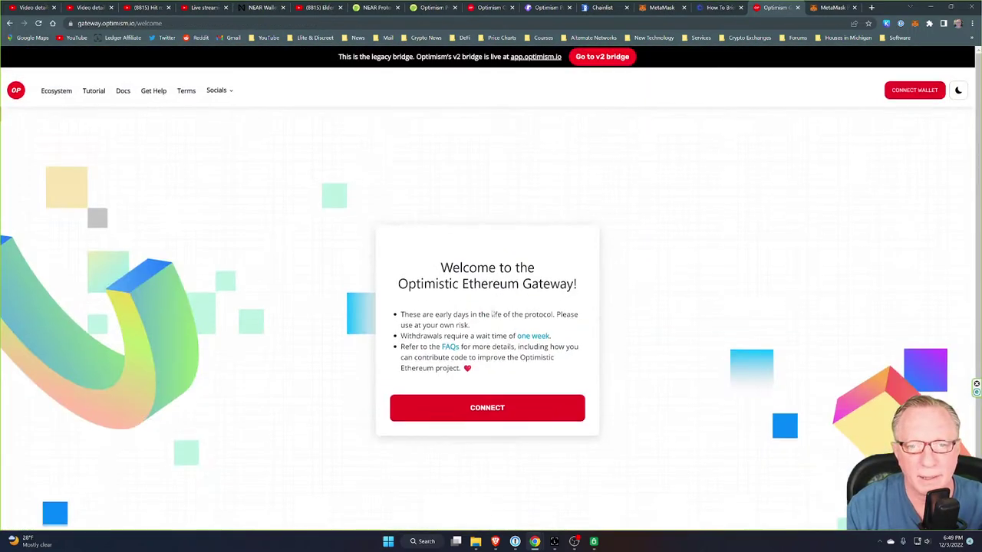
scroll(683, 340, "down", 1)
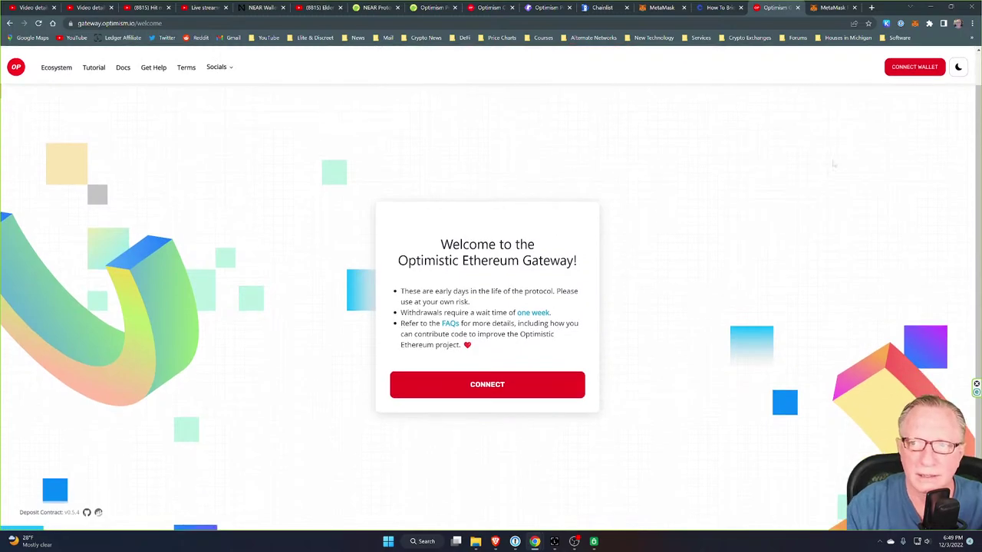
- Connect MetaMask with the Ledger account to the Optimism Gateway
left_click(908, 68)
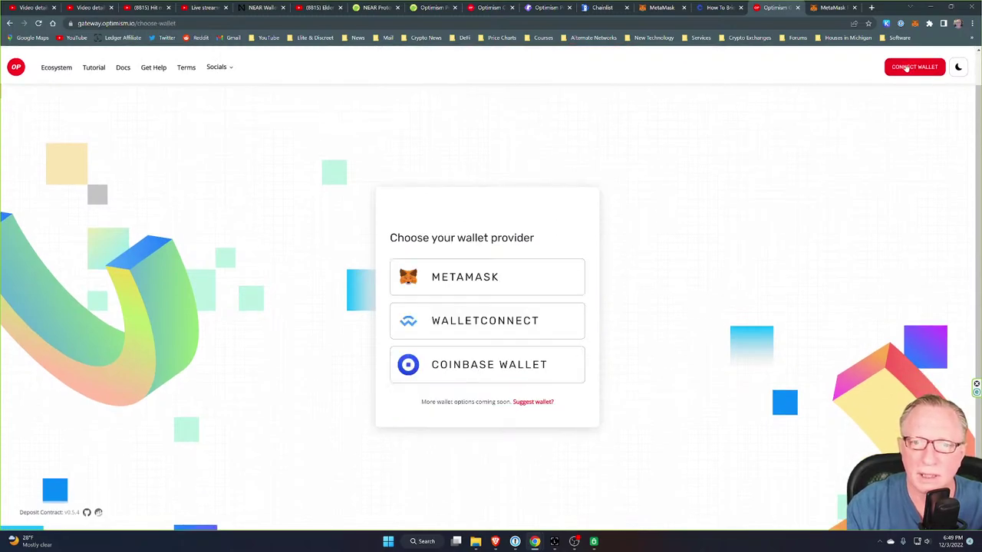
left_click(457, 281)
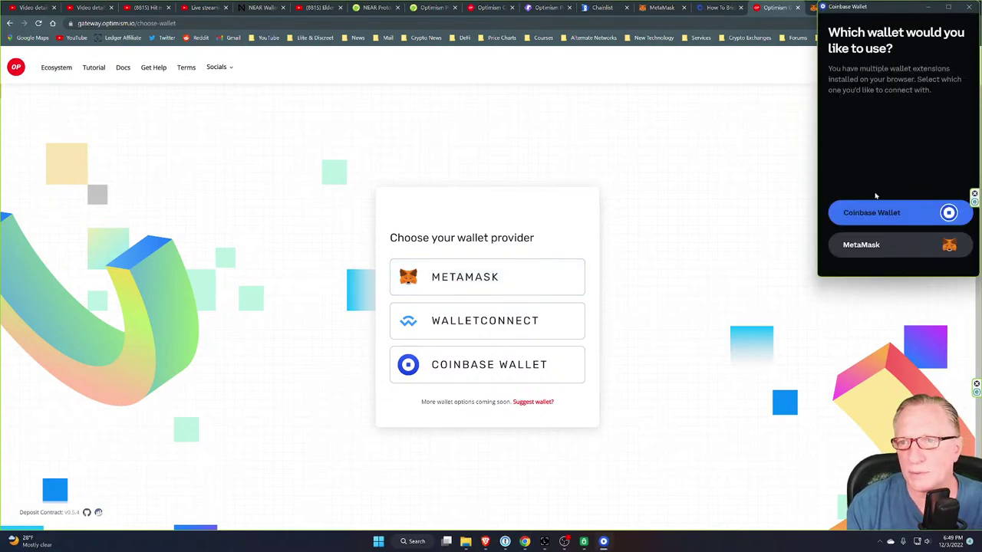
left_click(867, 247)
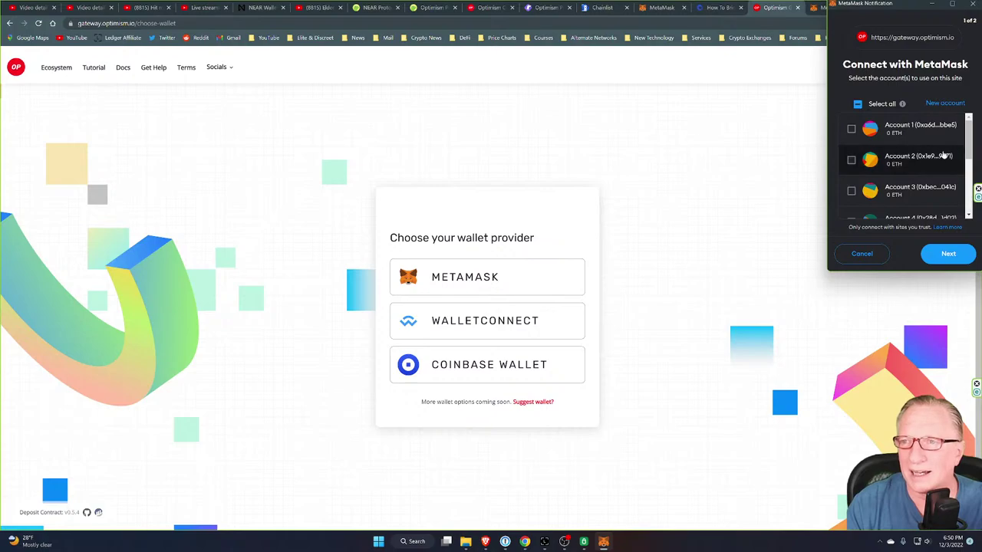
scroll(968, 177, "down", 5)
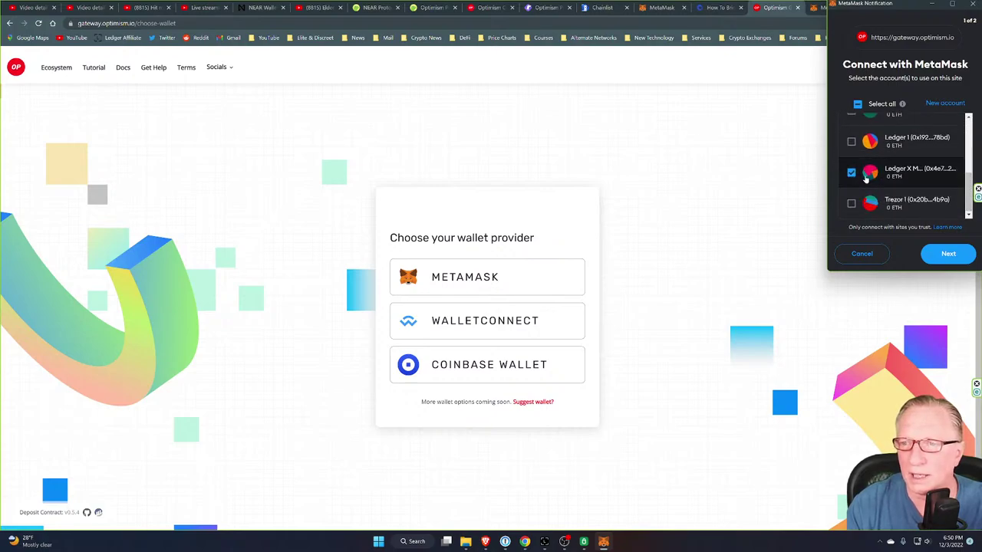
left_click(953, 259)
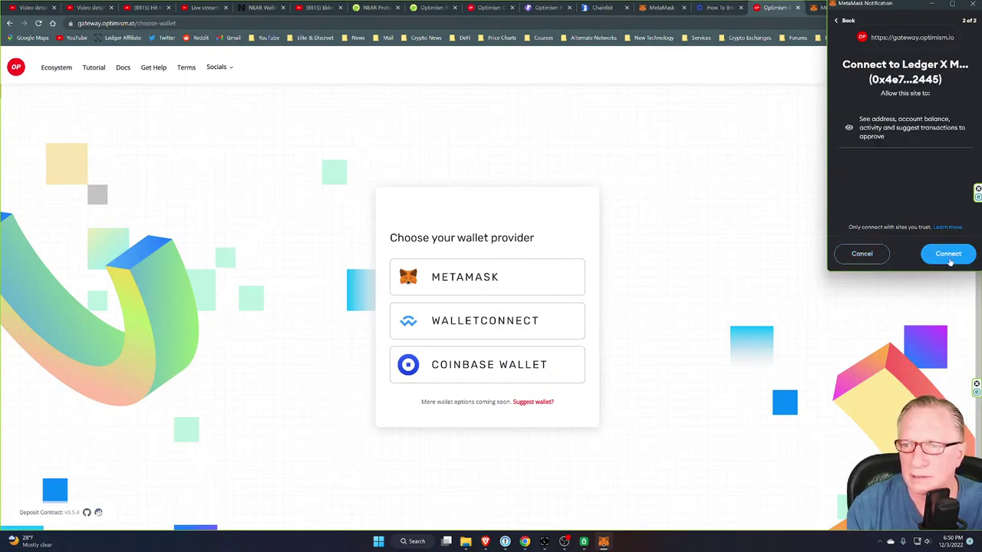
left_click(951, 258)
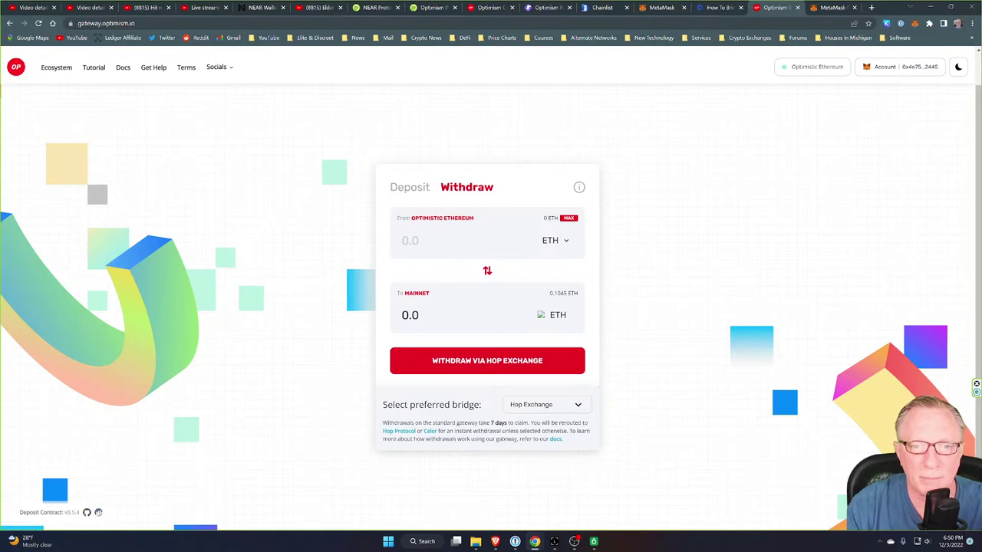
- Reverse the bridge to deposit from Mainnet, approve the network switch, and enter .005 ETH
left_click(487, 270)
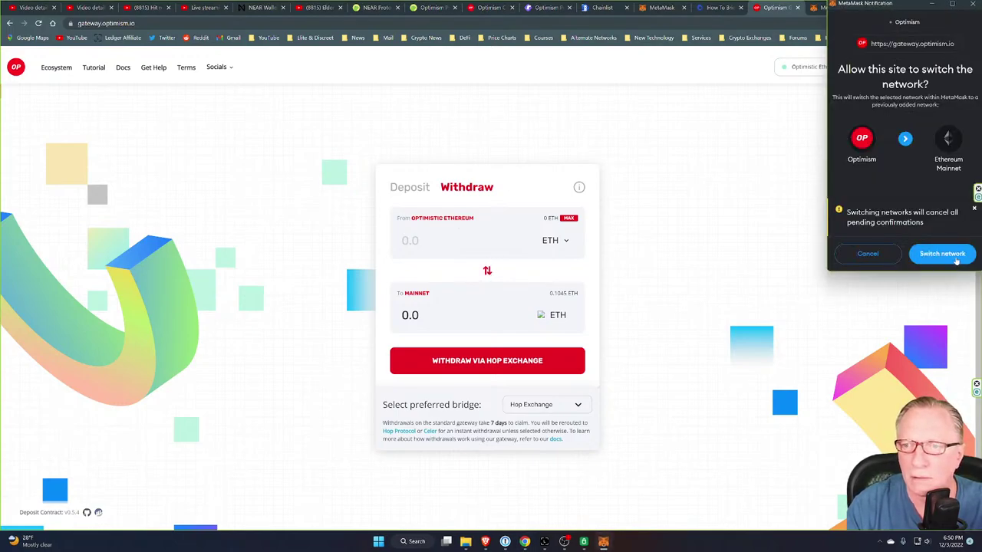
left_click(951, 258)
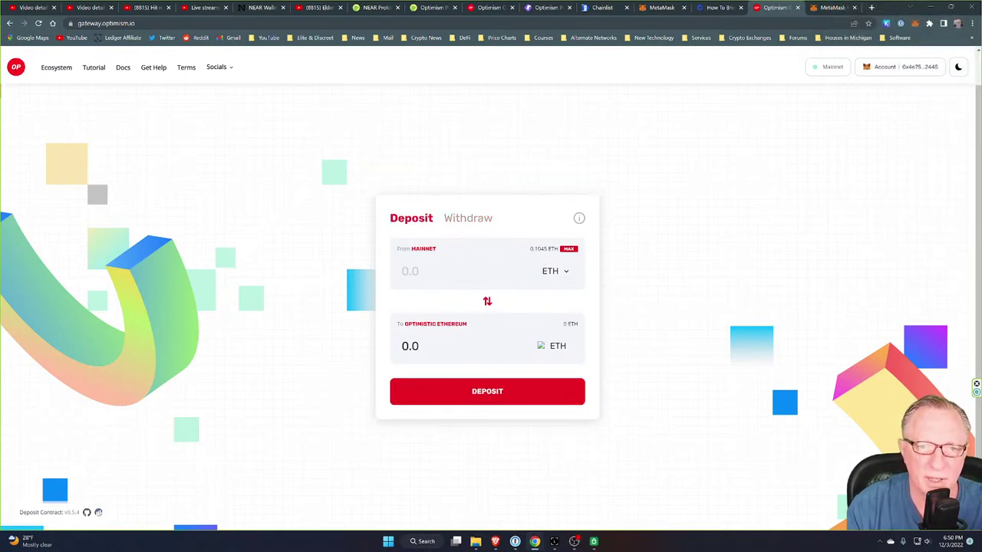
type(".005")
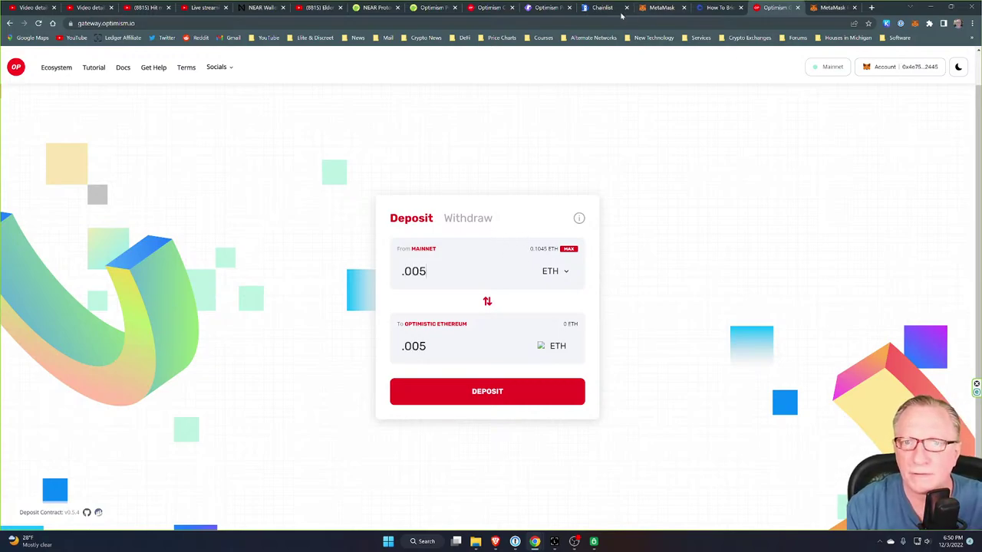
- Search CoinGecko for 'eth' and open the Ethereum price page
left_click(378, 8)
left_click(431, 8)
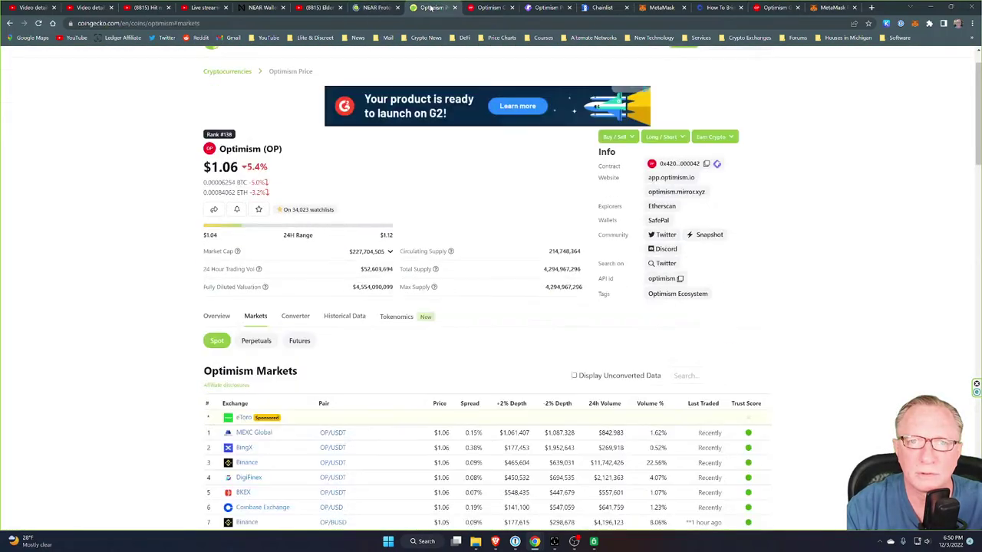
left_click(728, 91)
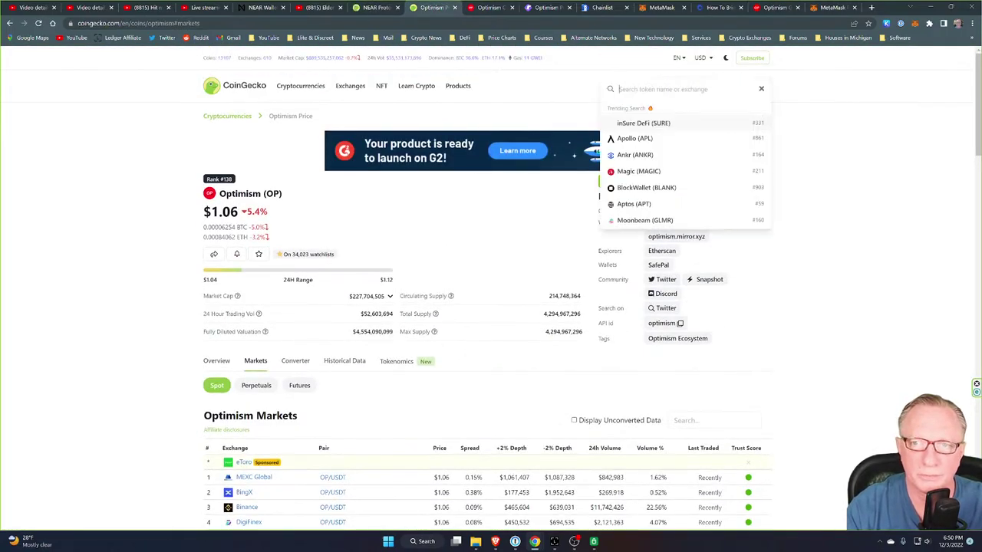
type("eth")
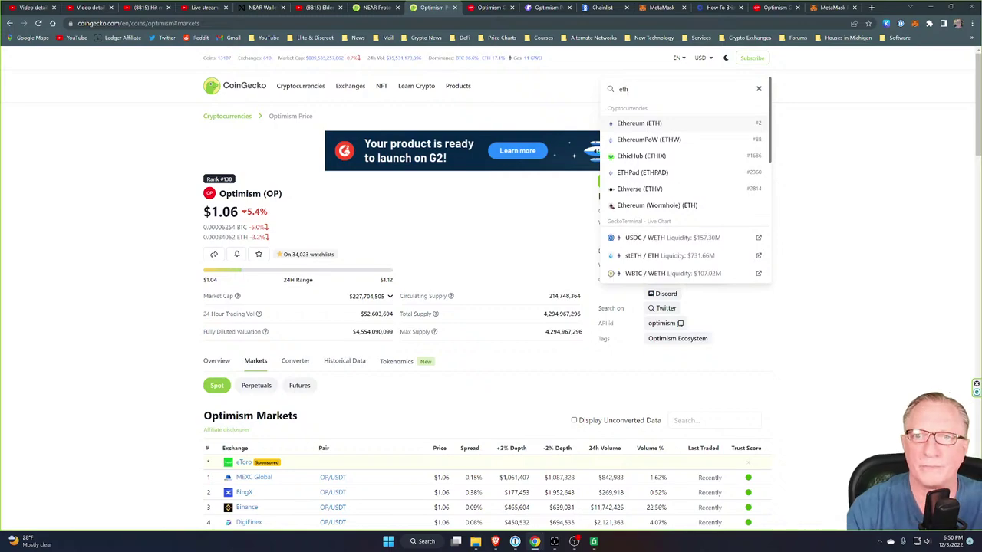
left_click(666, 125)
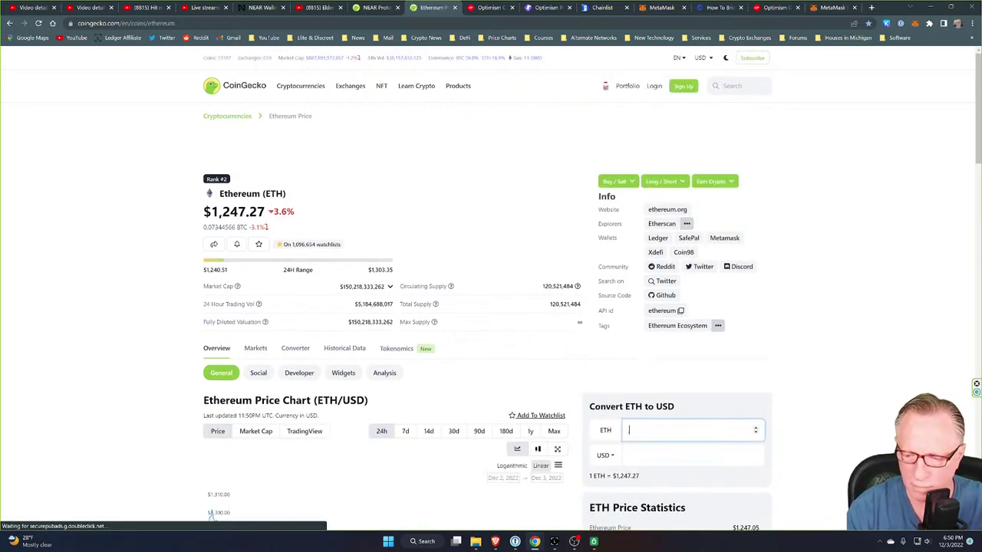
- Enter the ETH amount in the converter to check its USD value, then return to the gateway
type(".005")
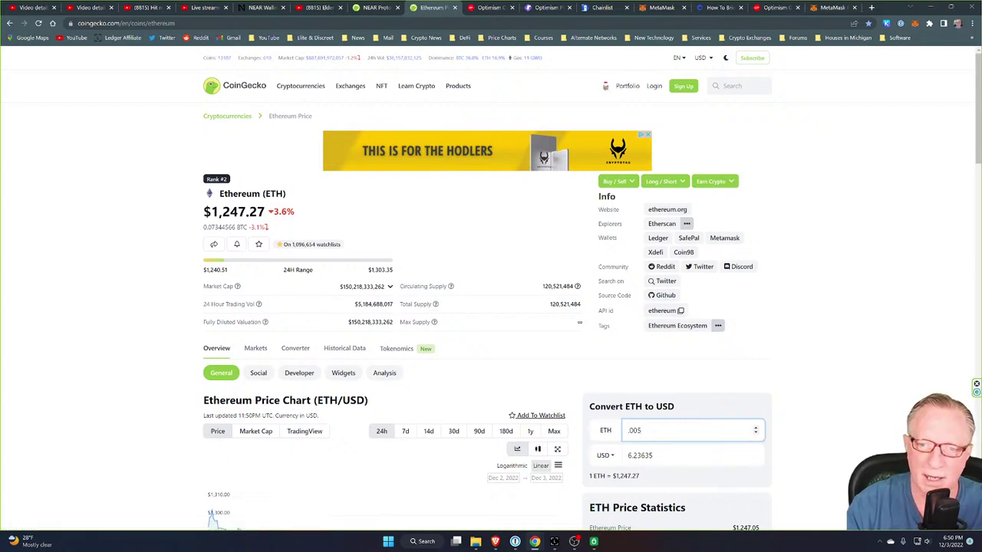
key("BackSpace")
key("BackSpace")
type("1")
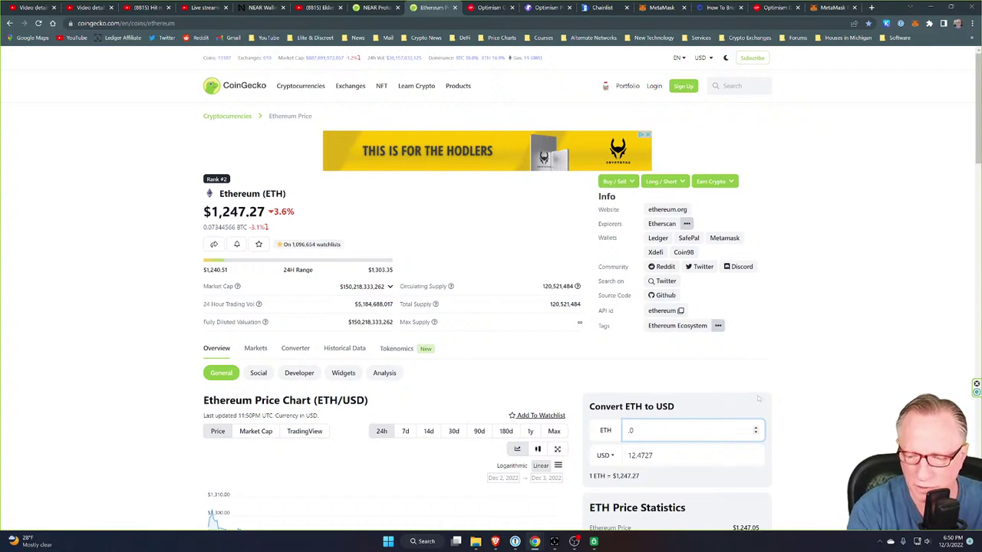
type("2")
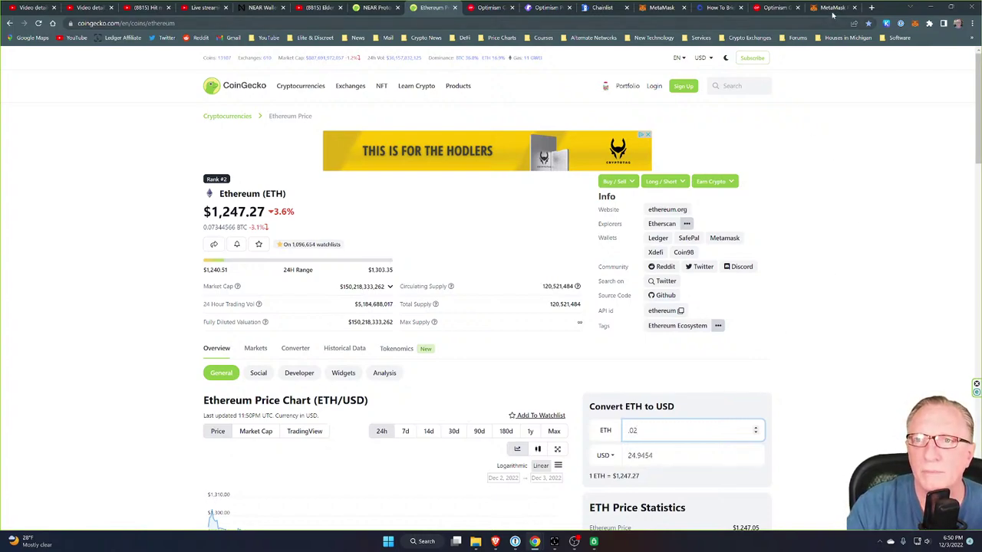
left_click(776, 7)
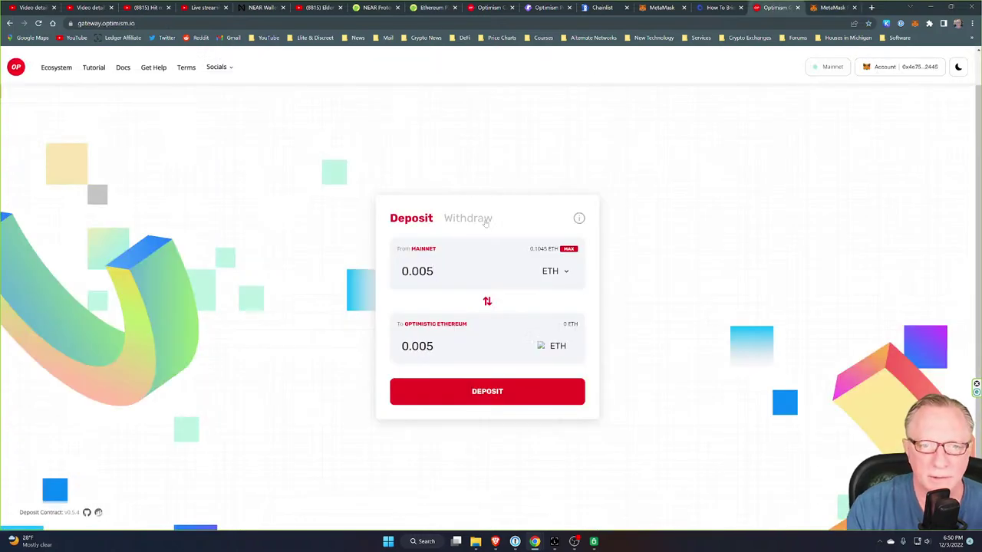
- Change the deposit amount to 0.02 ETH, submit it, and confirm the transaction in MetaMask
key("BackSpace")
key("BackSpace")
type("2")
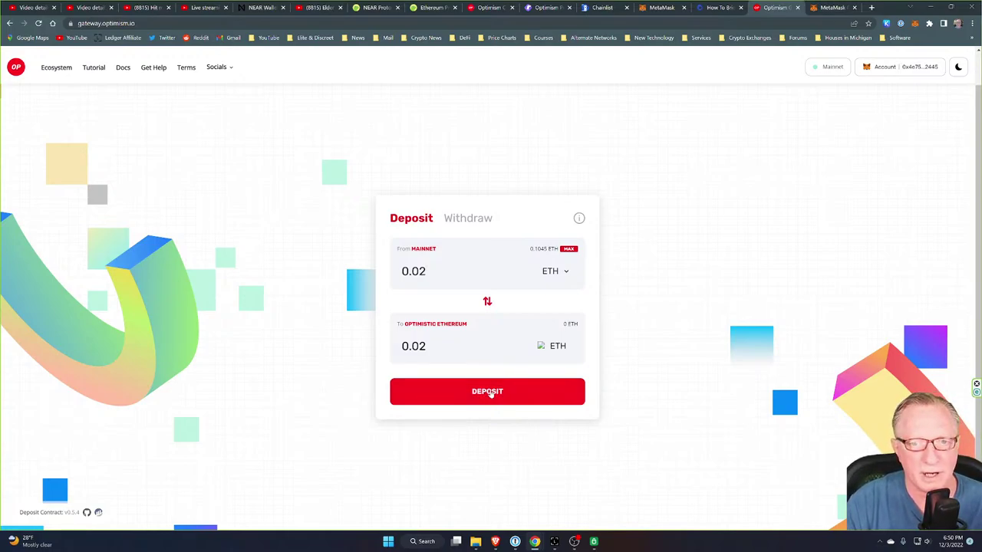
left_click(487, 393)
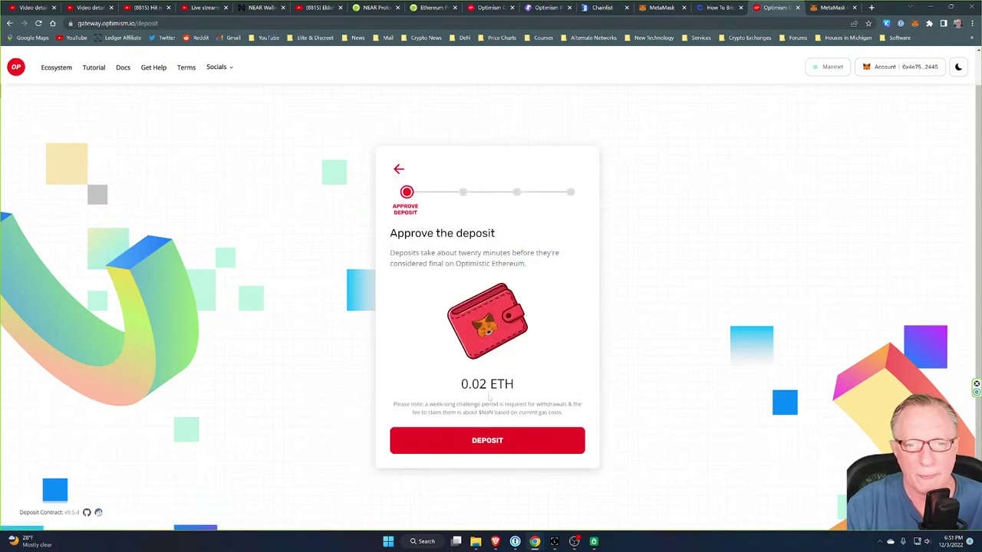
left_click(493, 443)
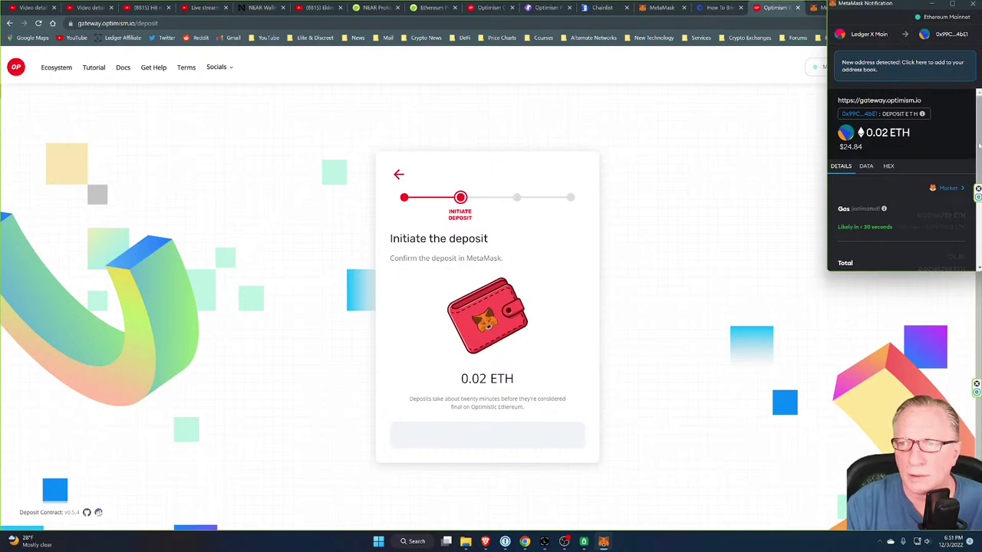
scroll(902, 191, "down", 3)
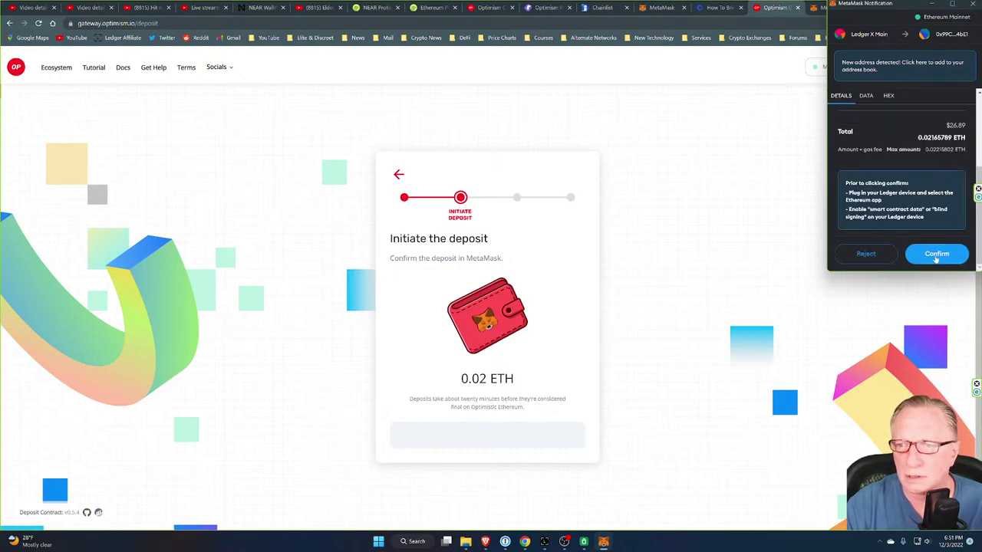
left_click(937, 256)
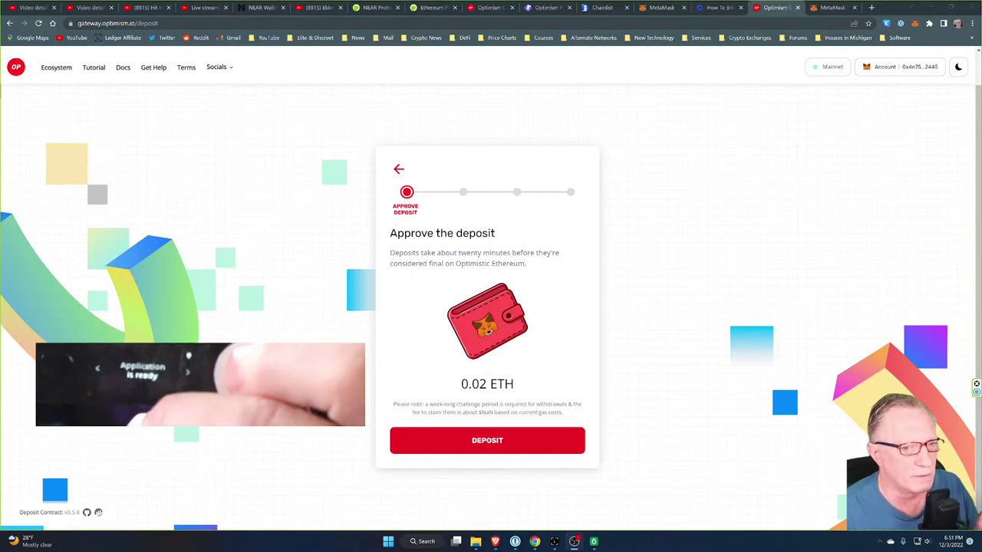
- Resubmit the 0.02 ETH deposit and confirm it in MetaMask for Ledger signing
left_click(493, 443)
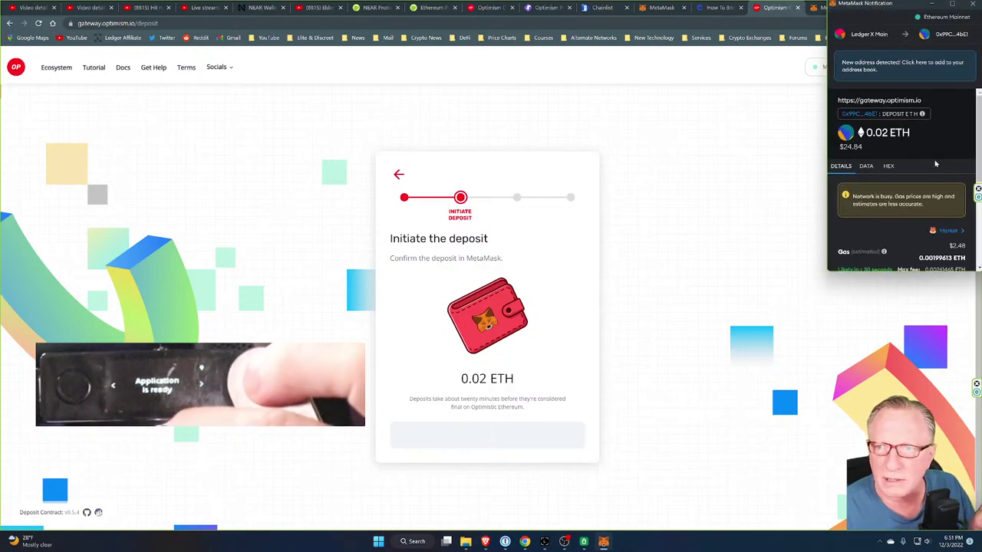
scroll(935, 163, "down", 3)
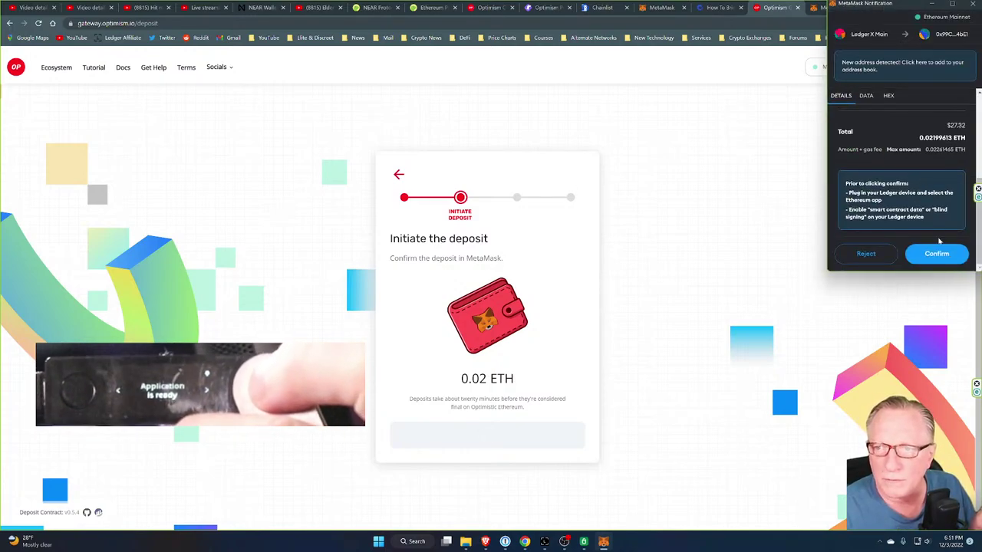
scroll(941, 176, "up", 2)
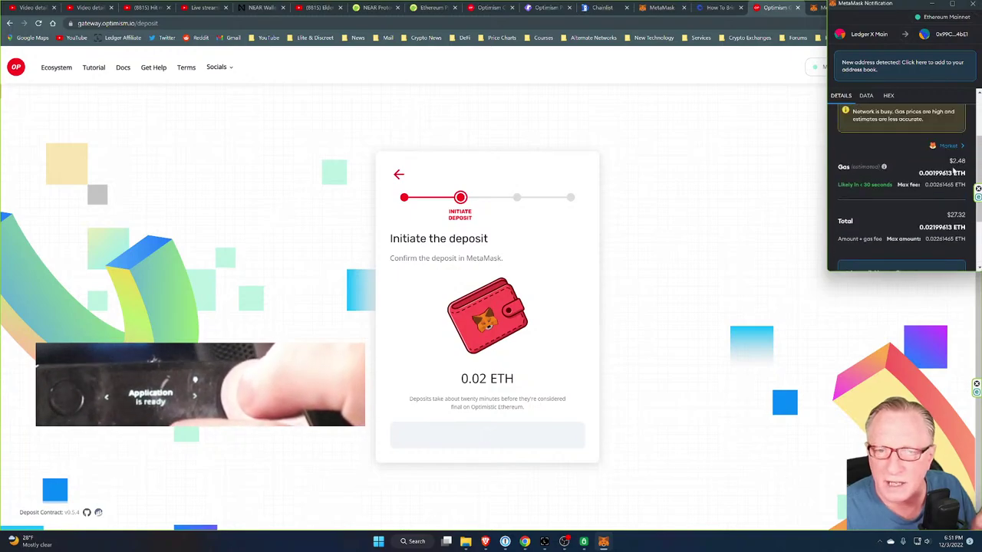
scroll(954, 173, "down", 2)
left_click(935, 256)
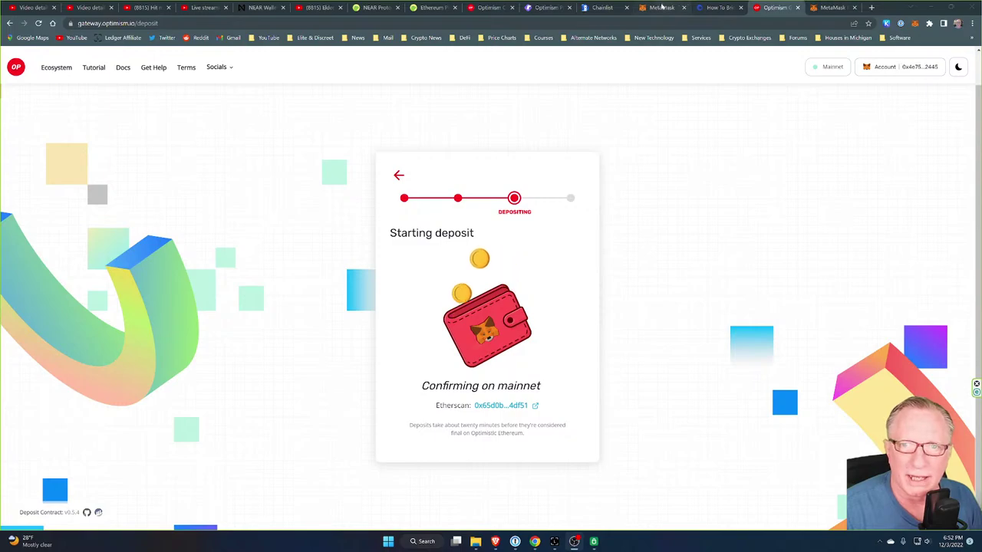
mouse_move(495, 541)
left_click(494, 494)
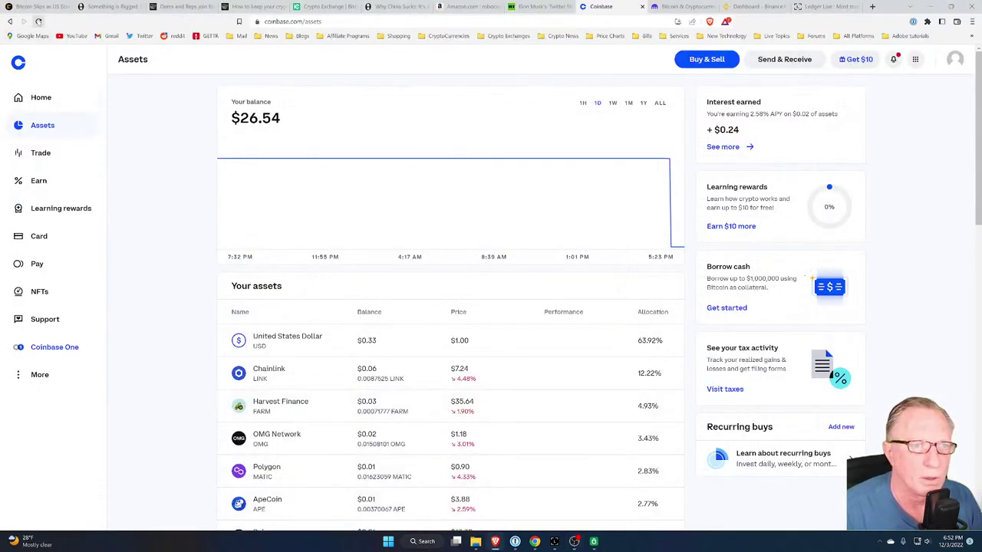
left_click(38, 21)
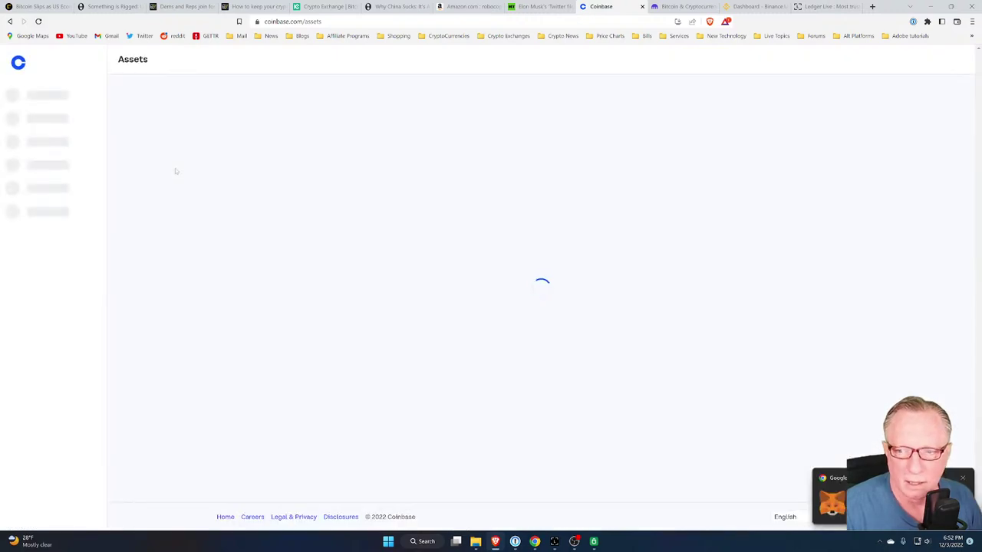
mouse_move(536, 542)
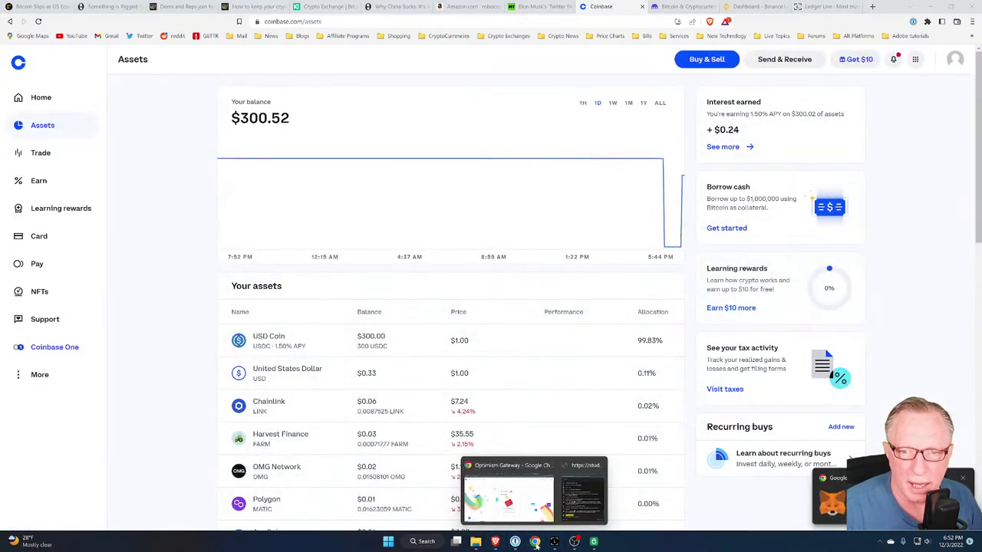
left_click(503, 494)
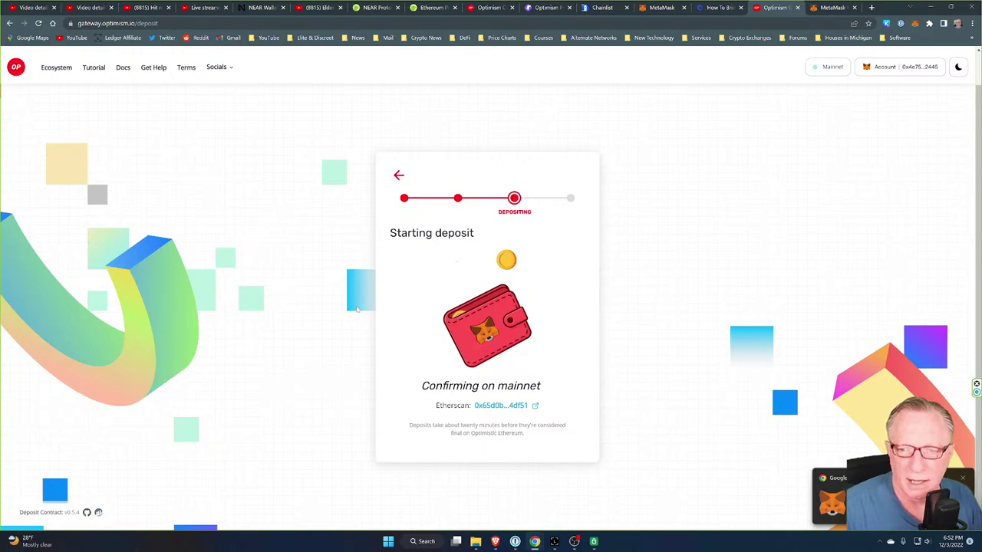
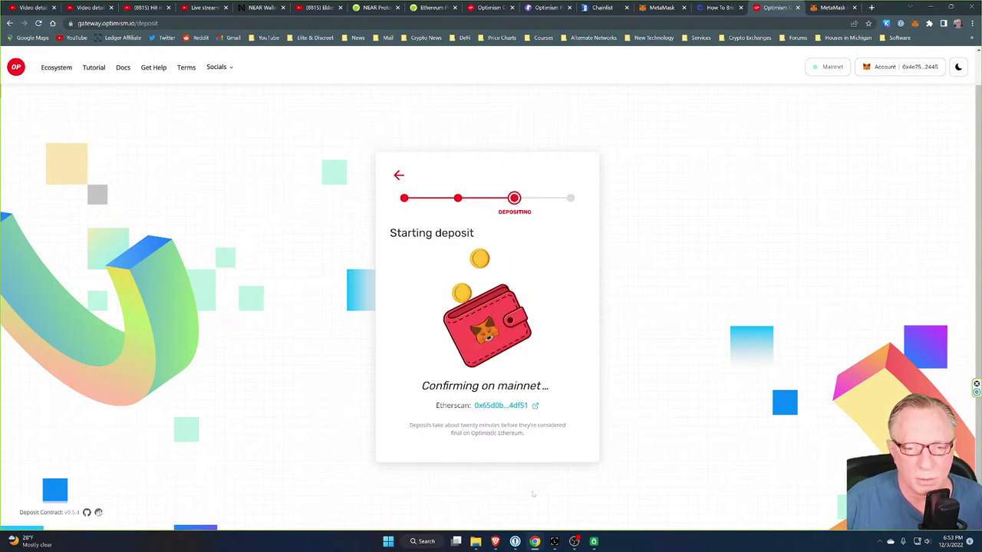
- Try a $50 market buy on DOT-USD, then return to Assets after finding too little USD
mouse_move(495, 542)
left_click(495, 491)
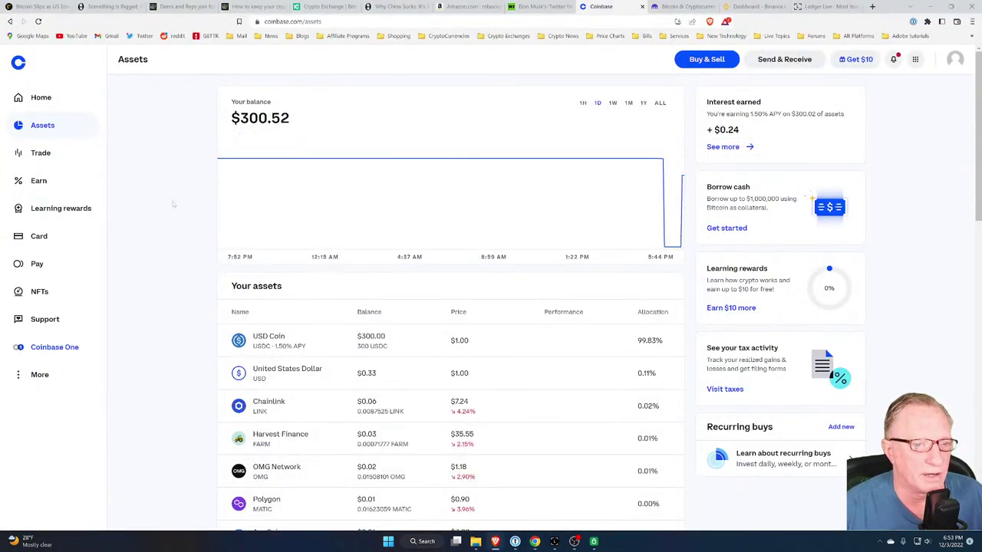
left_click(41, 154)
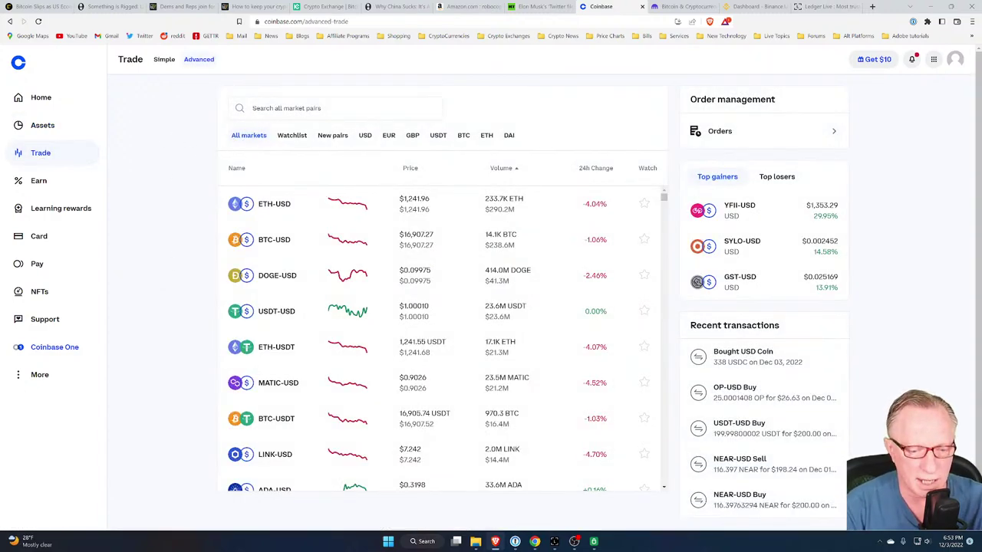
type("dot")
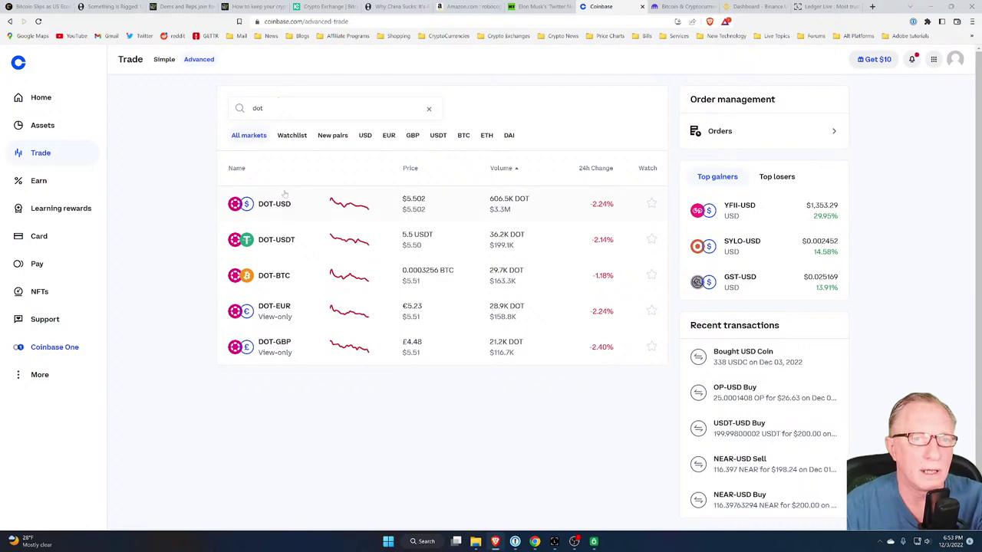
left_click(273, 204)
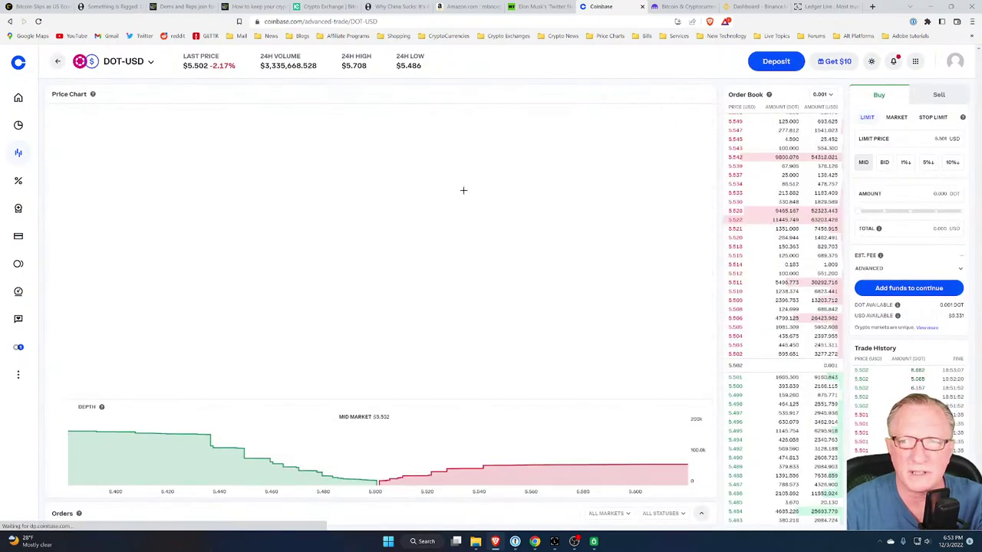
left_click(896, 117)
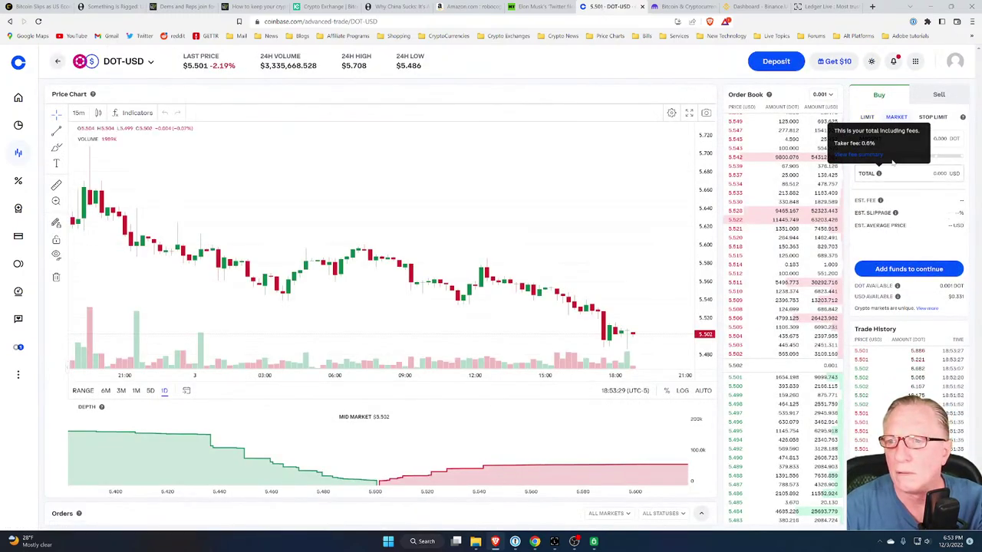
left_click(913, 174)
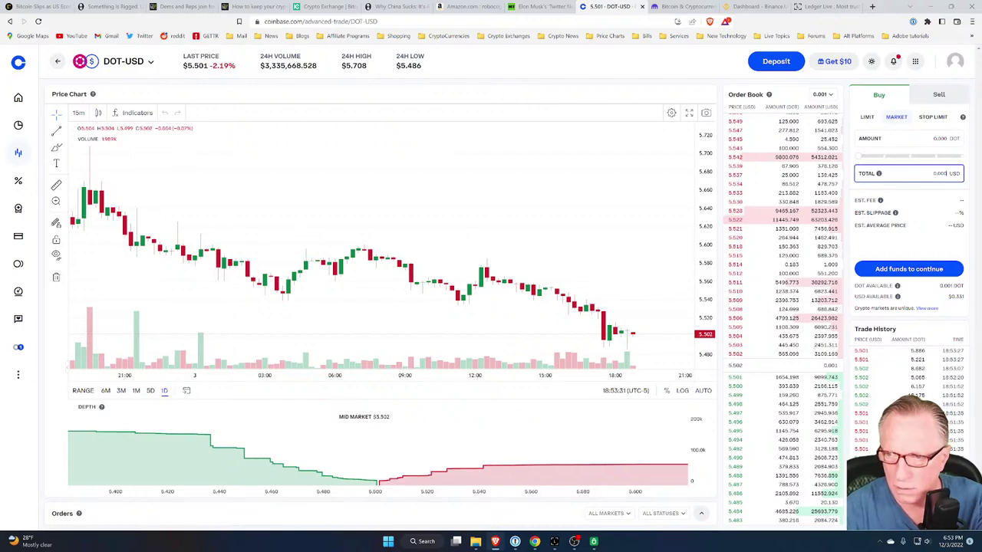
type("50")
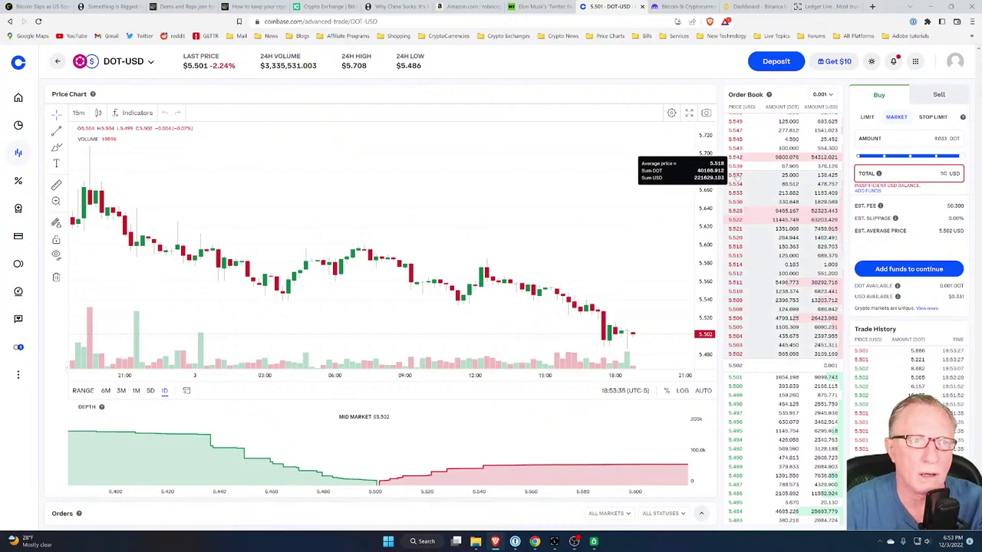
left_click(17, 125)
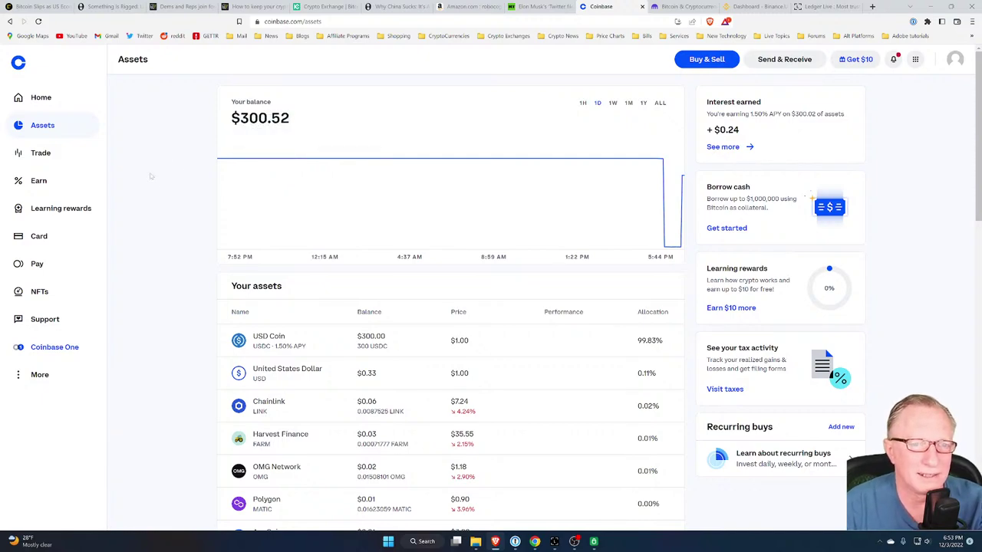
left_click(41, 153)
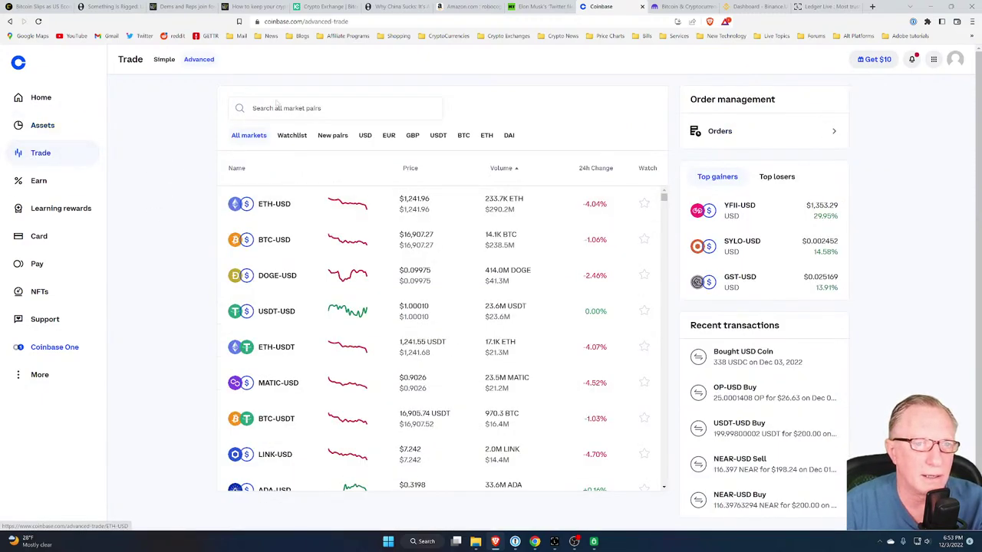
type("dot")
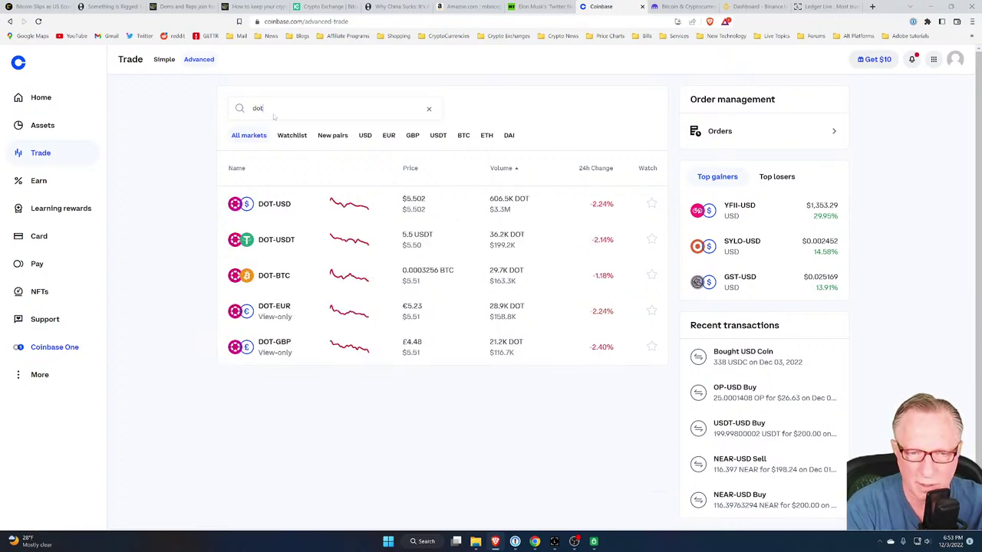
key("BackSpace")
key("BackSpace")
key("BackSpace")
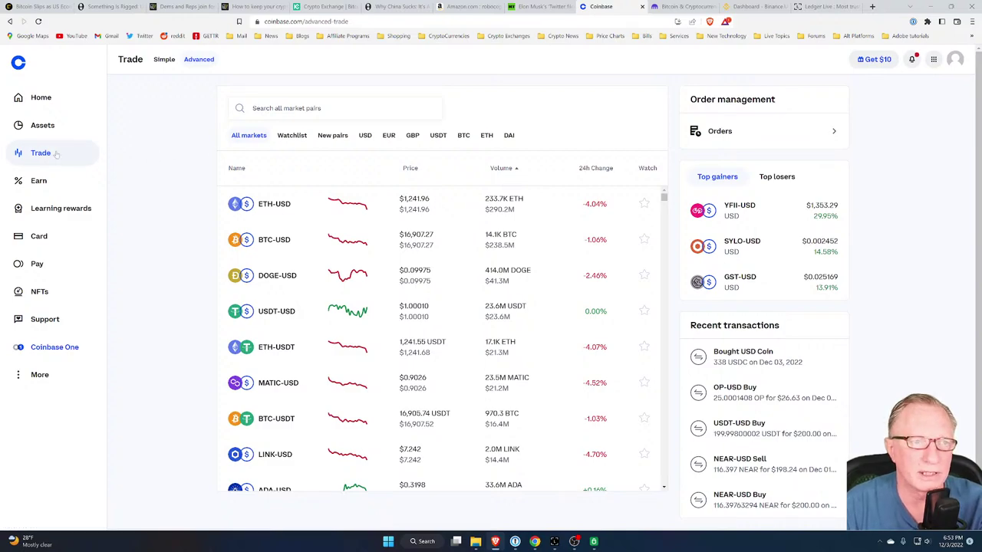
left_click(48, 155)
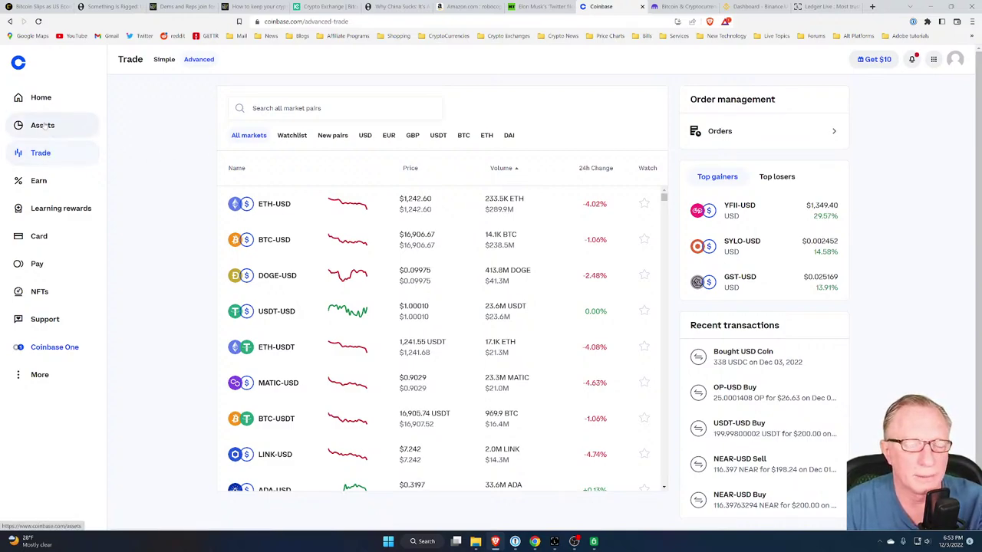
left_click(45, 127)
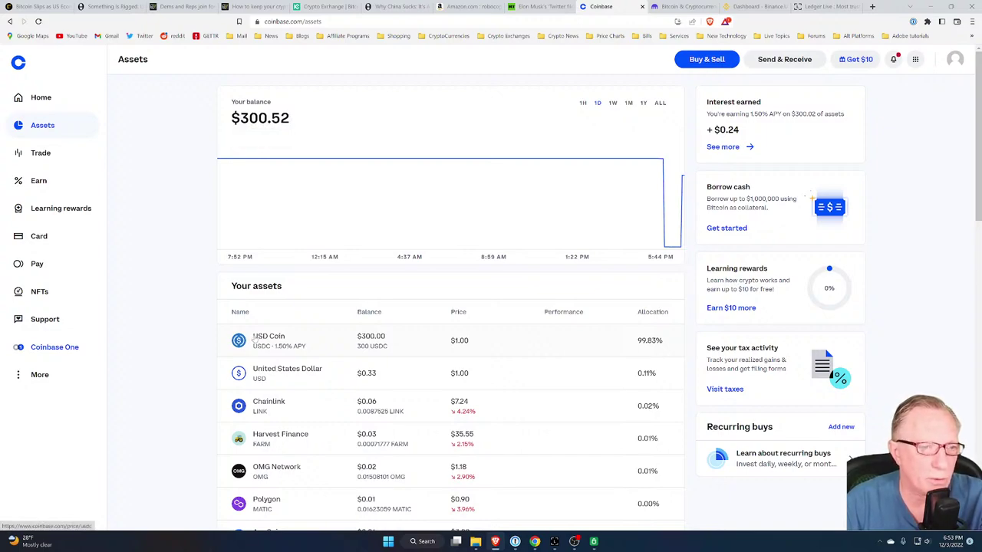
mouse_move(580, 249)
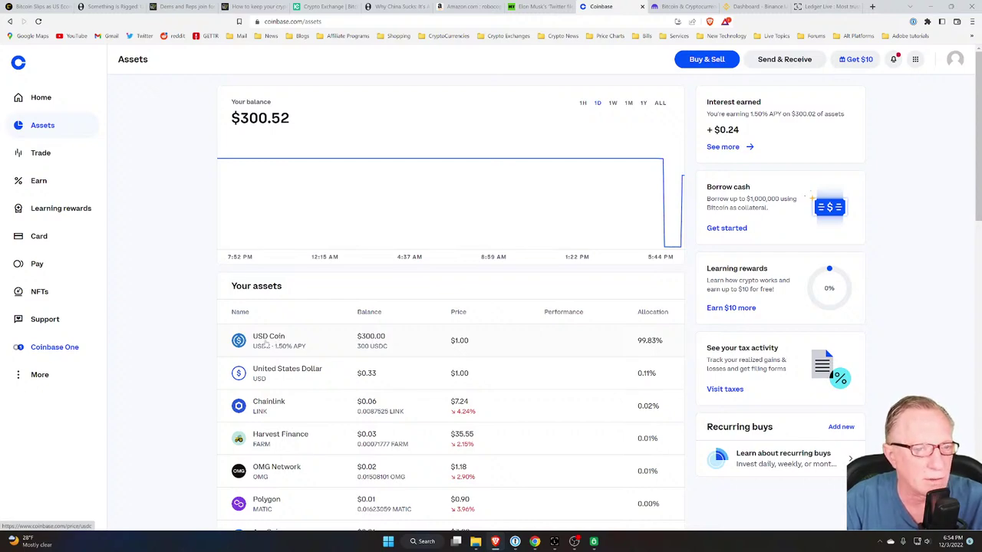
- Sell all 300 USDC from the USD Coin page for a $300.00 payout to USD
left_click(273, 344)
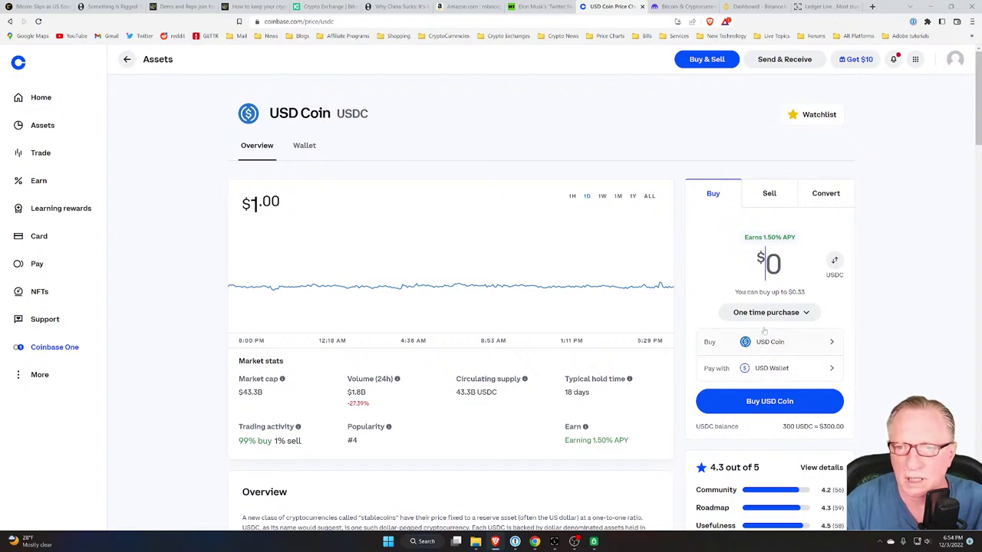
left_click(769, 343)
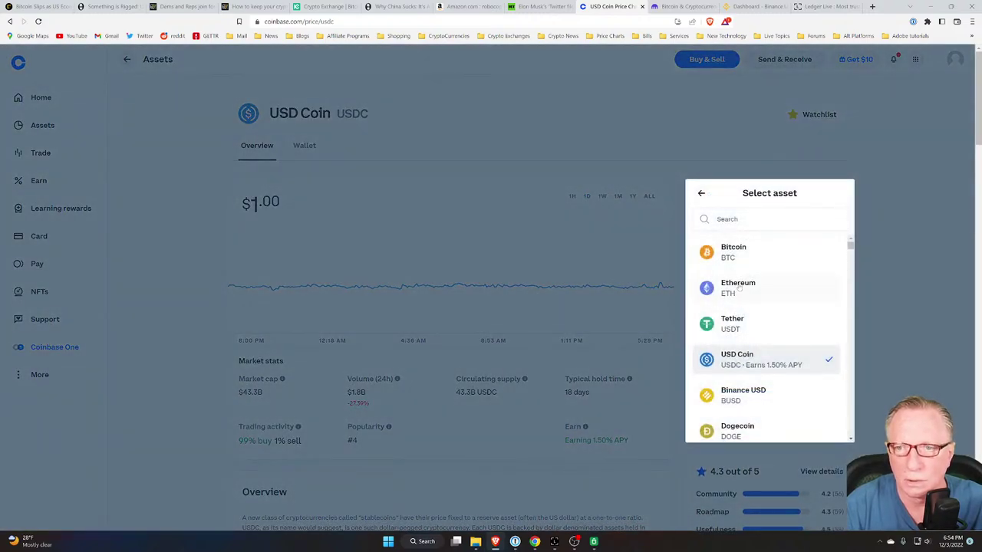
left_click(700, 194)
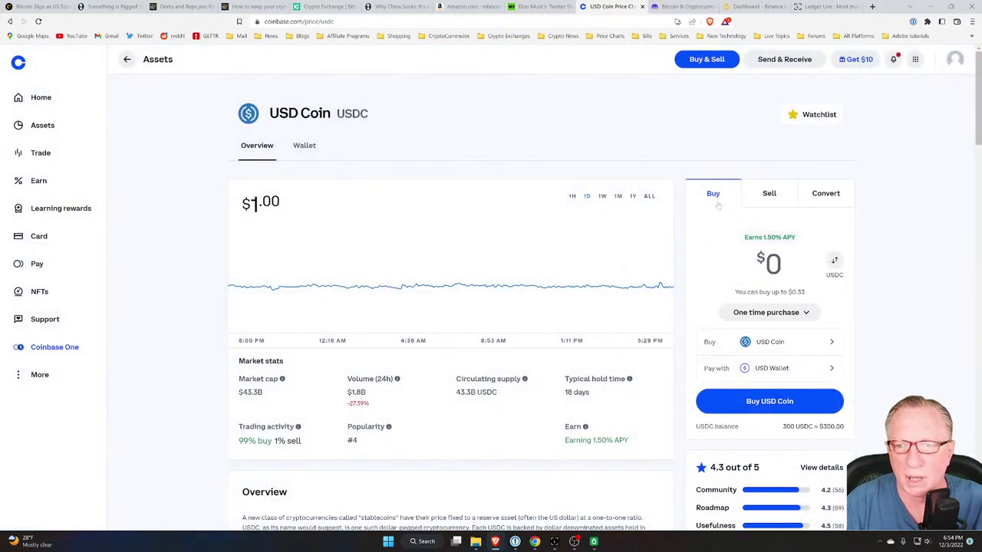
left_click(770, 194)
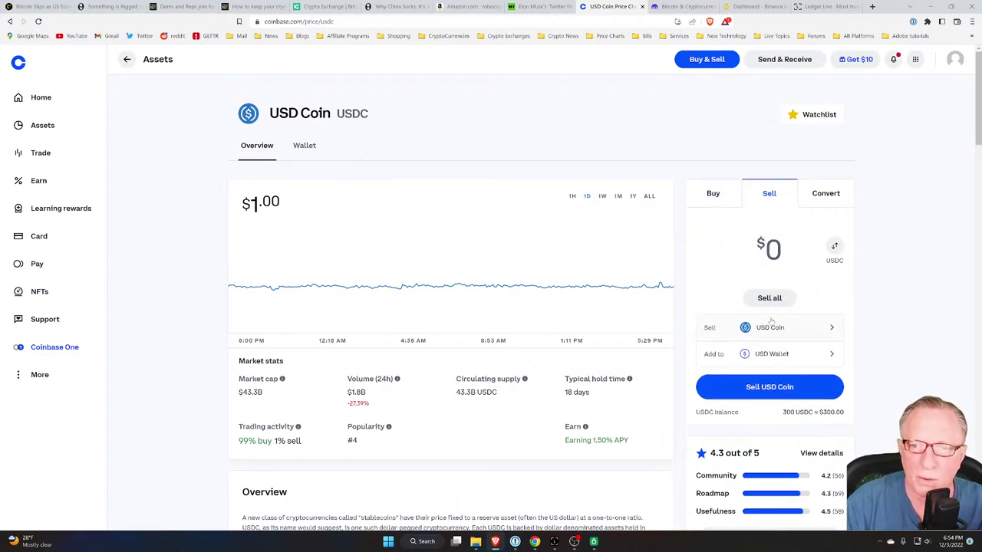
left_click(766, 301)
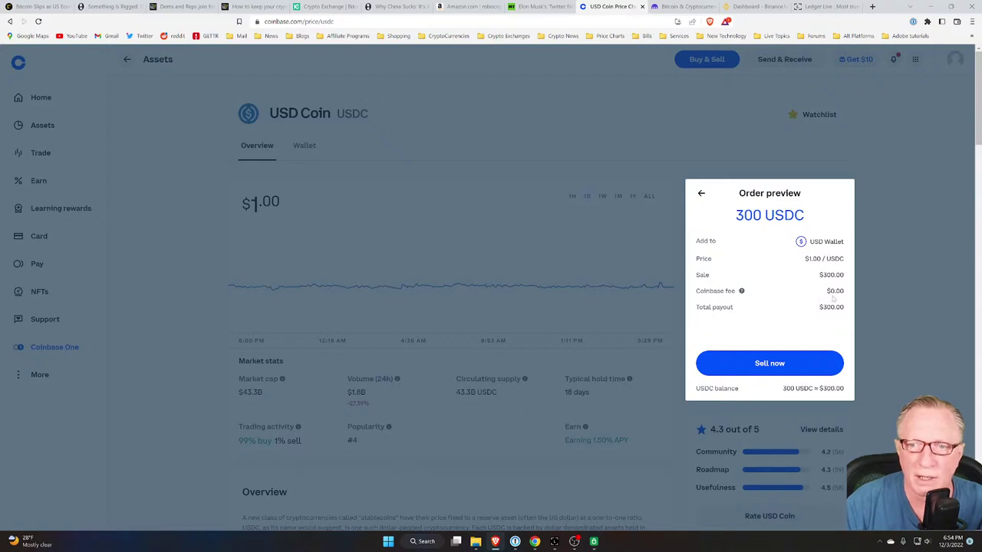
left_click(773, 365)
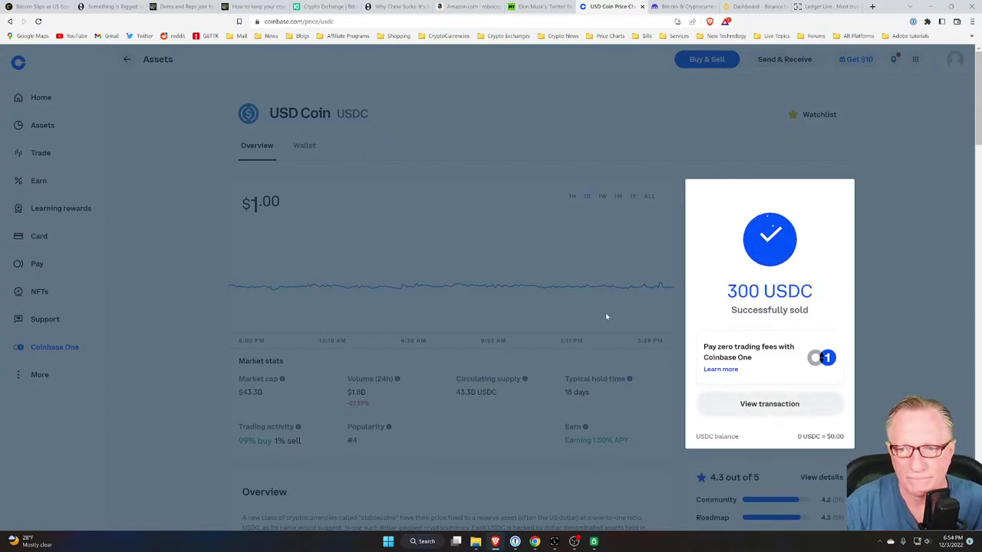
left_click(171, 239)
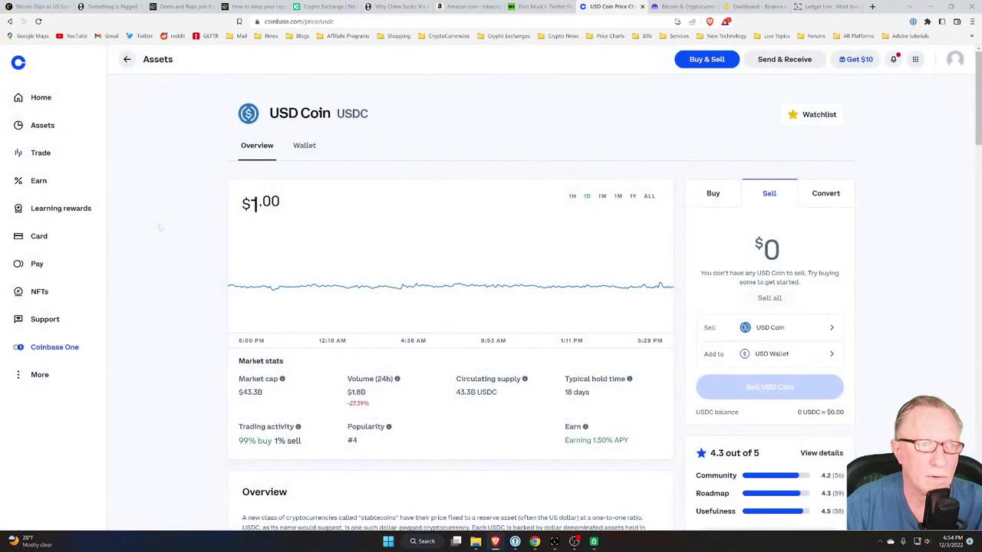
- Place a $50 market buy on DOT-USD, filling 9.033 DOT and leaving $250.33
left_click(42, 125)
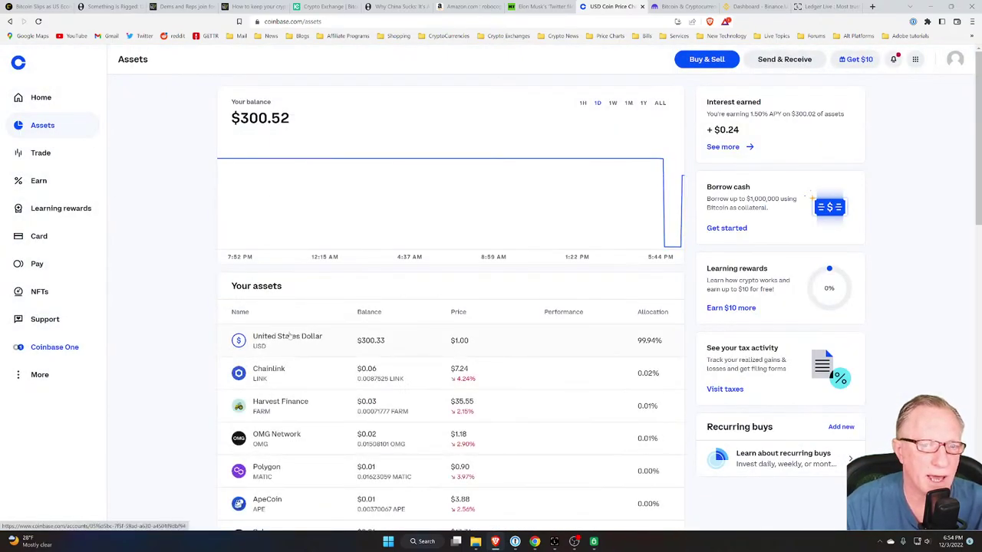
left_click(41, 154)
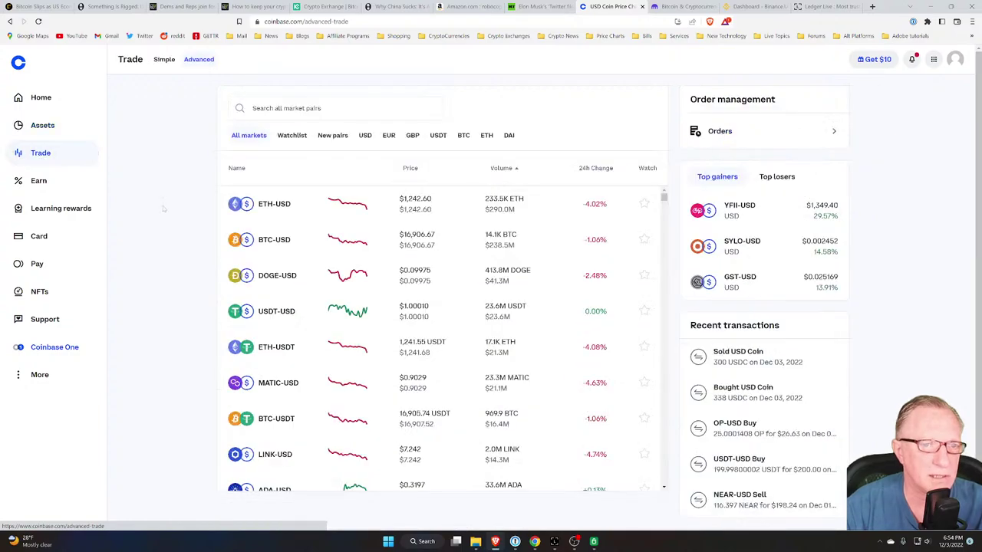
type("dot")
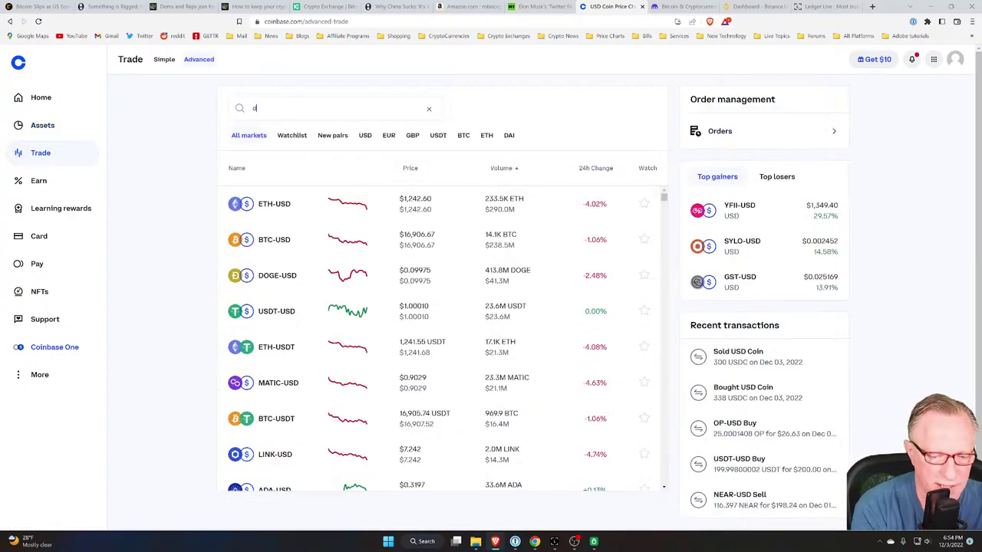
left_click(270, 201)
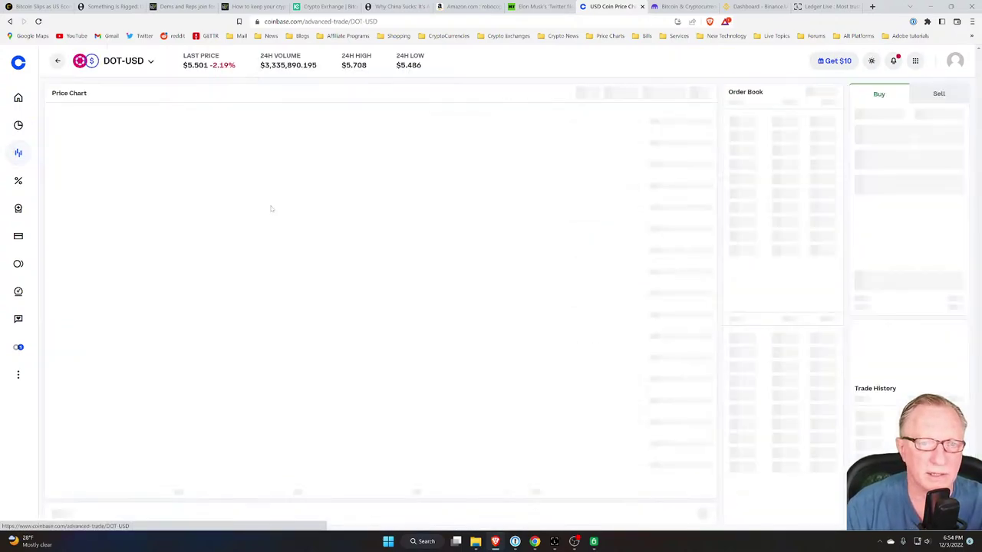
left_click(897, 119)
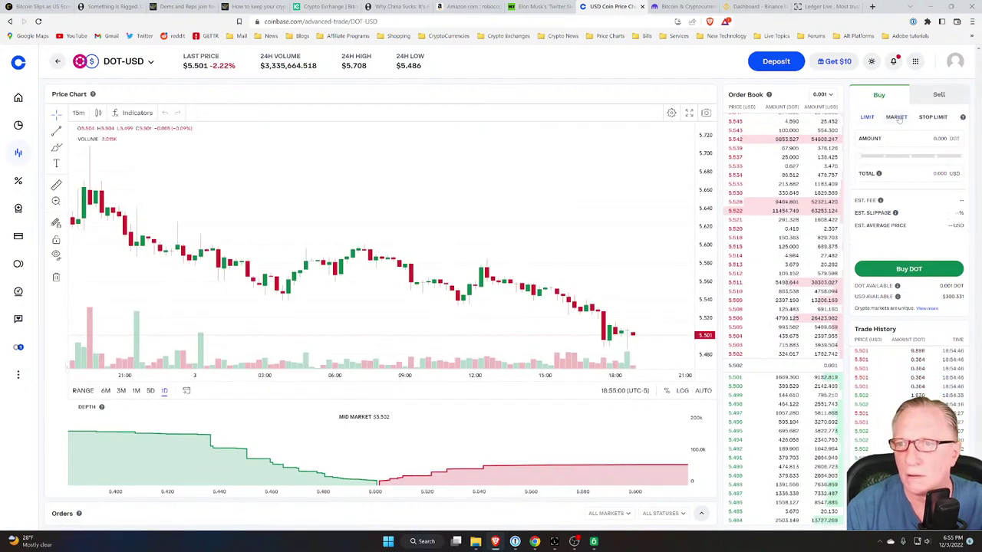
left_click(944, 173)
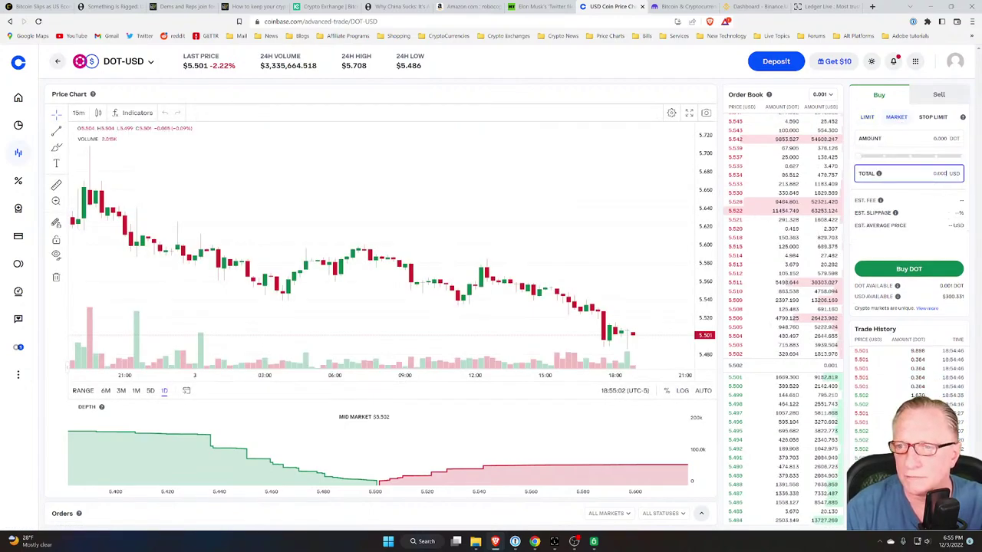
type("50")
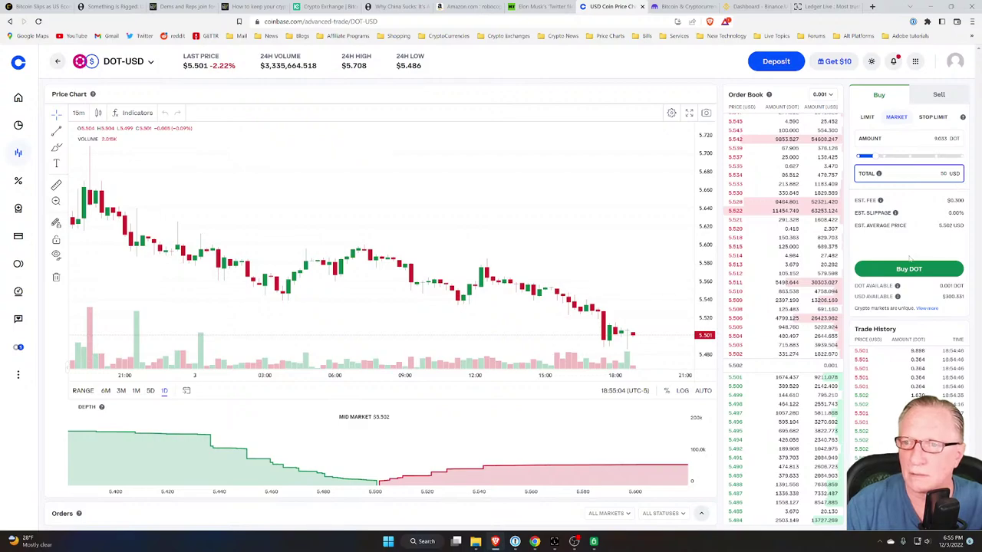
left_click(909, 271)
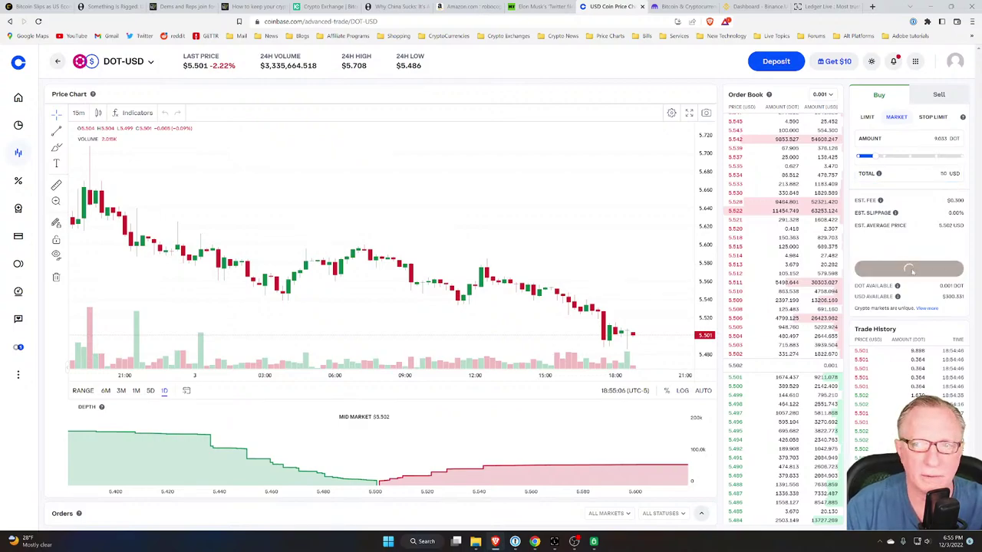
left_click(19, 126)
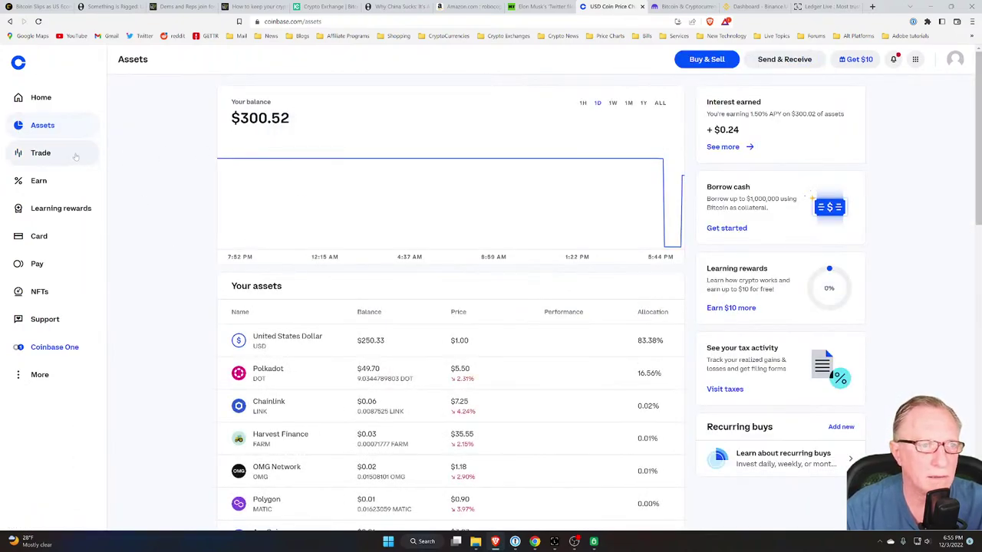
left_click(42, 157)
- Place a $100 market buy on BTC-USD, receiving 0.00588043 BTC and leaving $150.33
left_click(284, 109)
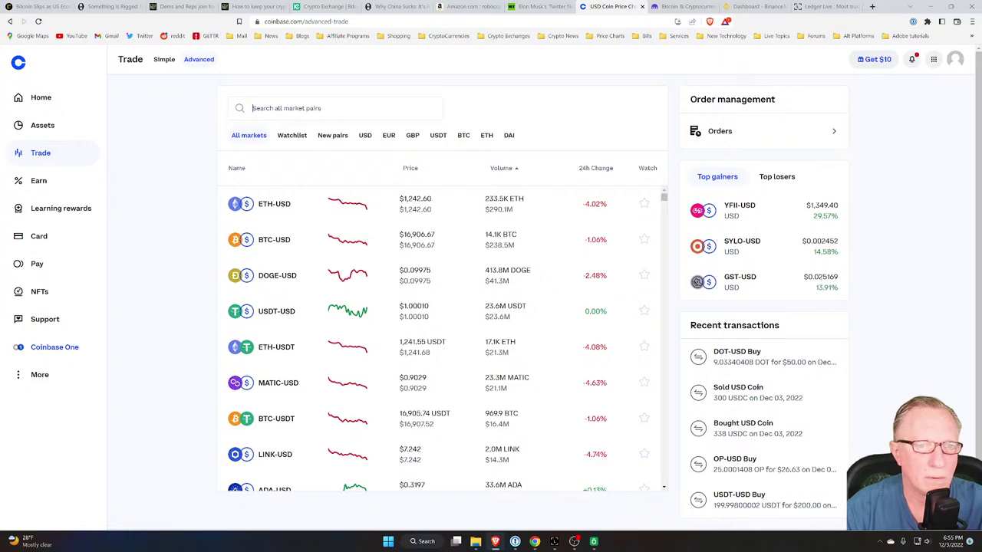
left_click(275, 240)
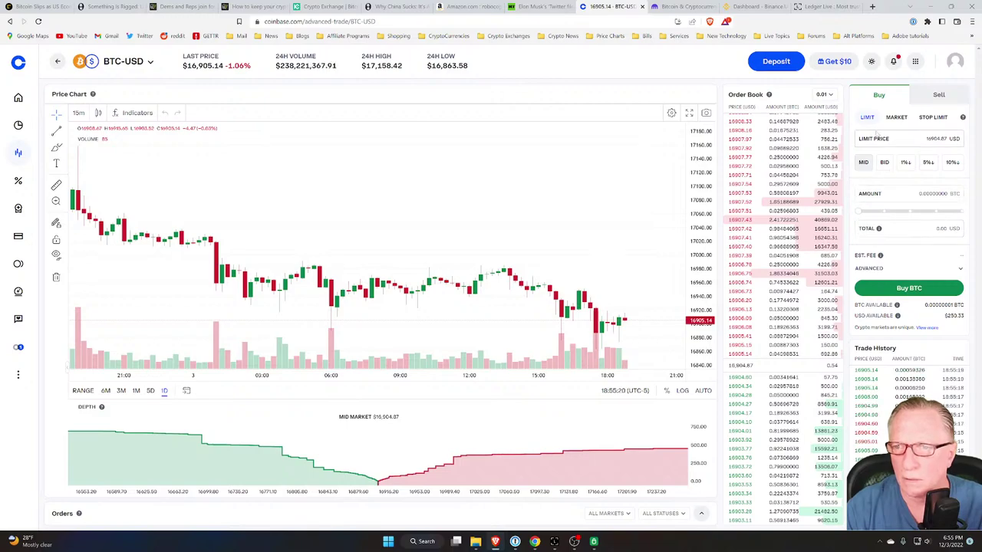
left_click(896, 117)
left_click(947, 175)
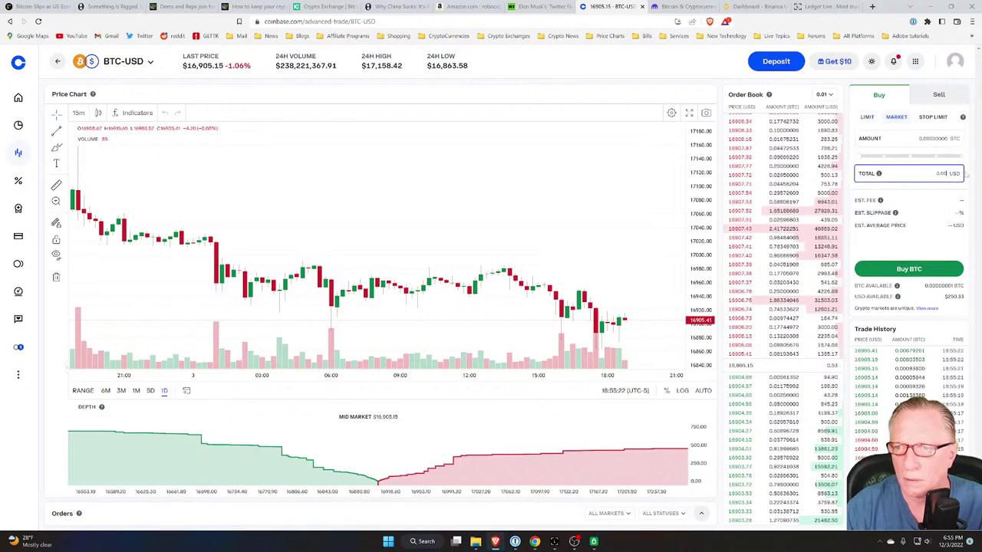
type("100")
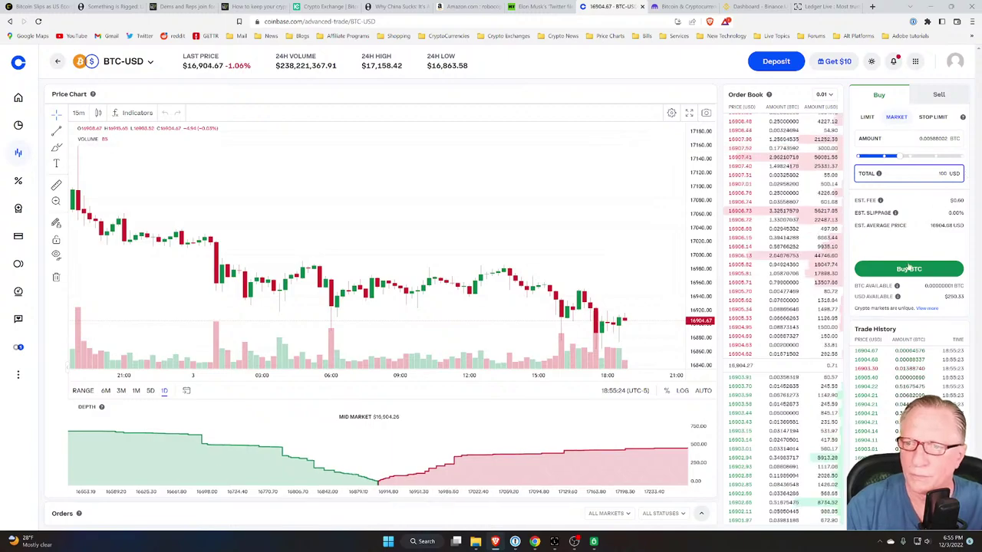
left_click(911, 269)
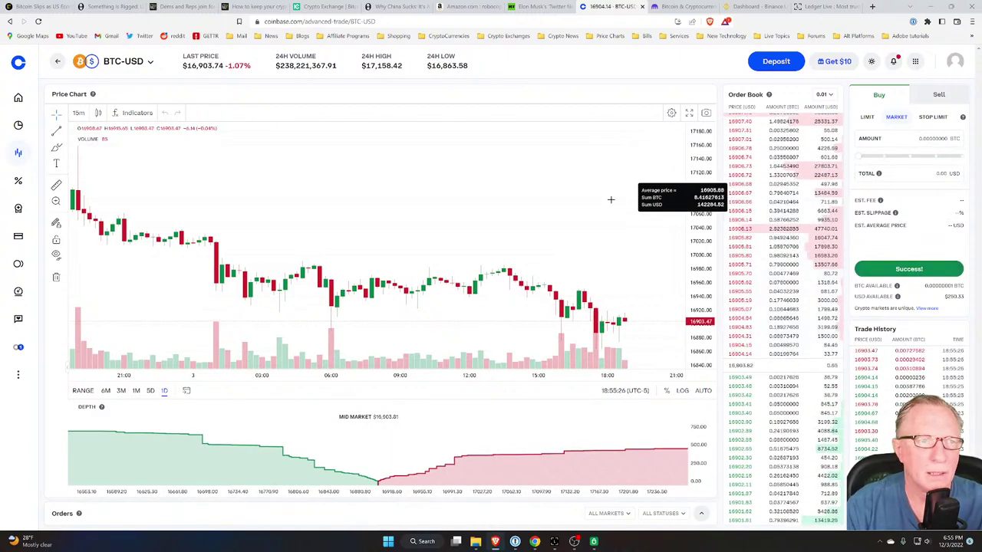
left_click(18, 125)
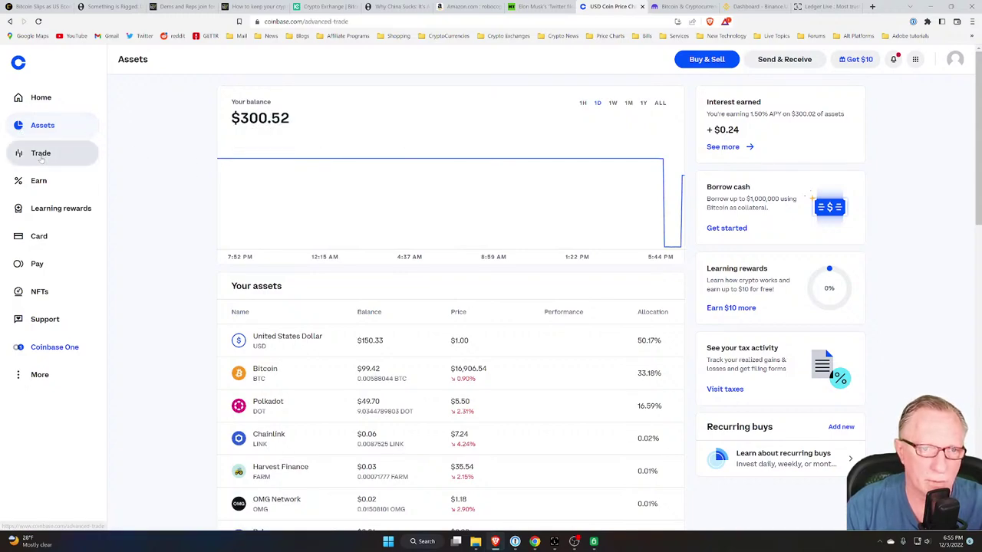
left_click(41, 152)
- Place a $50 market buy on ADA-USD
left_click(292, 108)
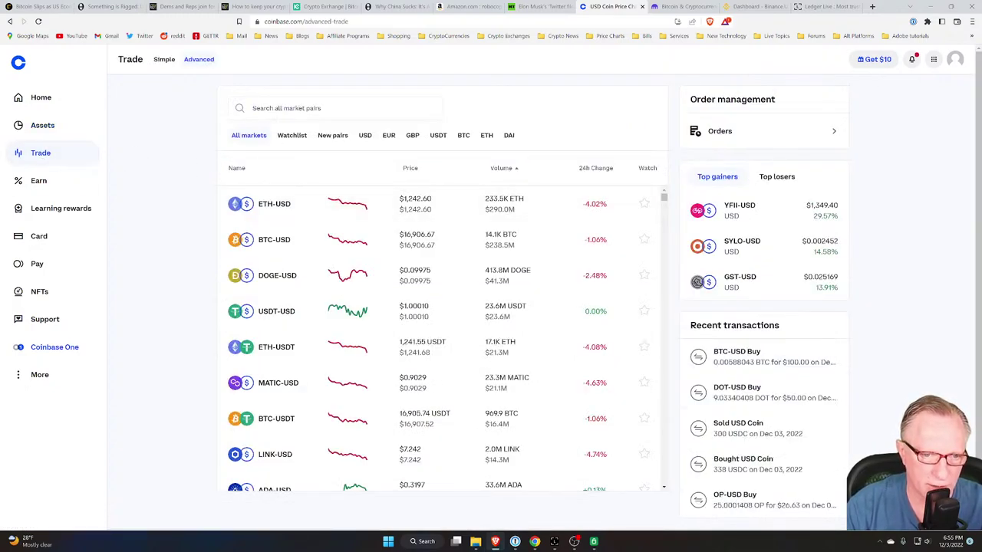
type("ada")
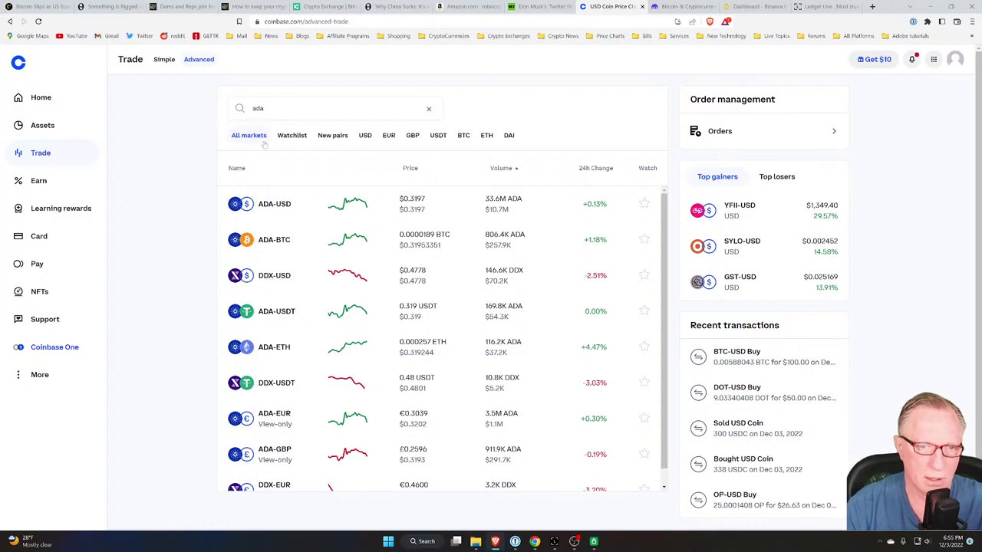
left_click(274, 207)
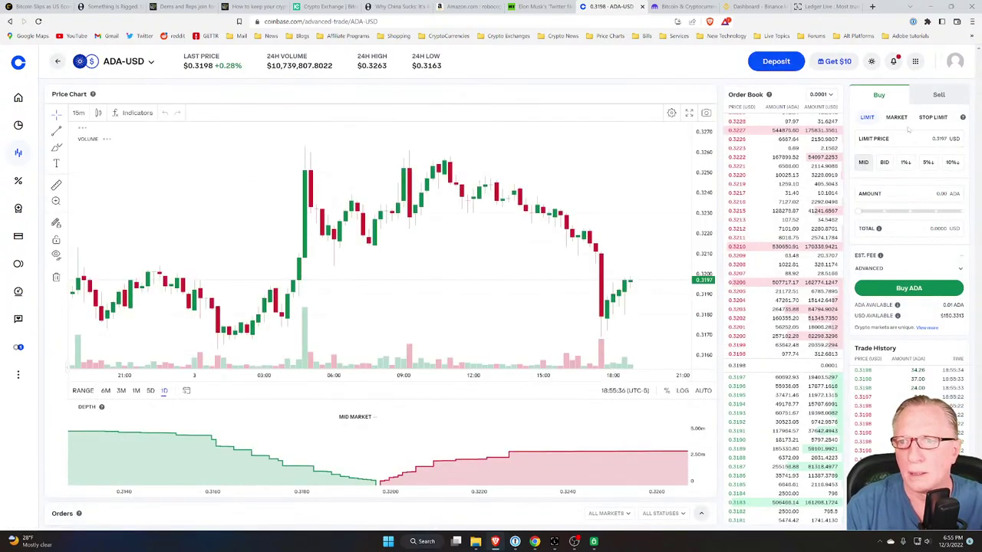
left_click(898, 117)
left_click(945, 173)
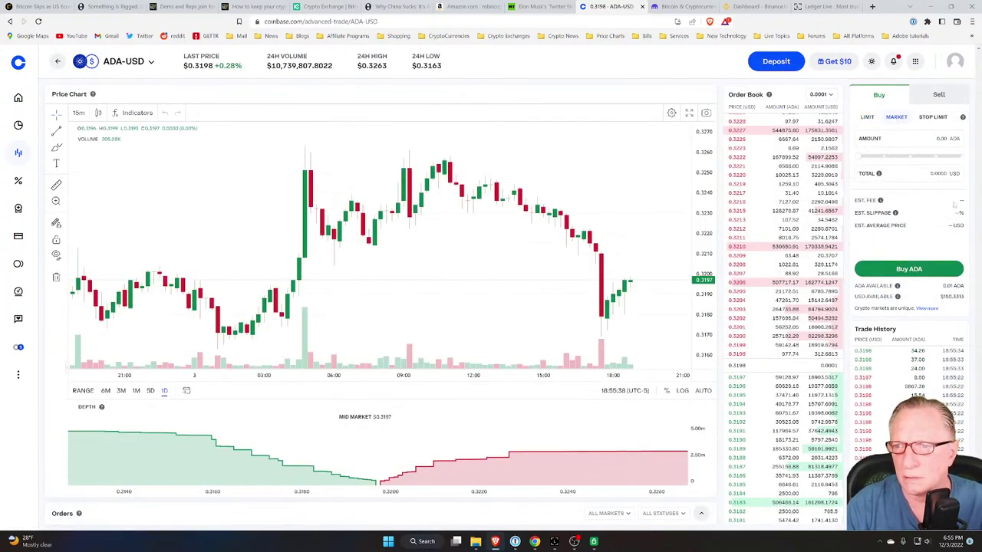
type("50")
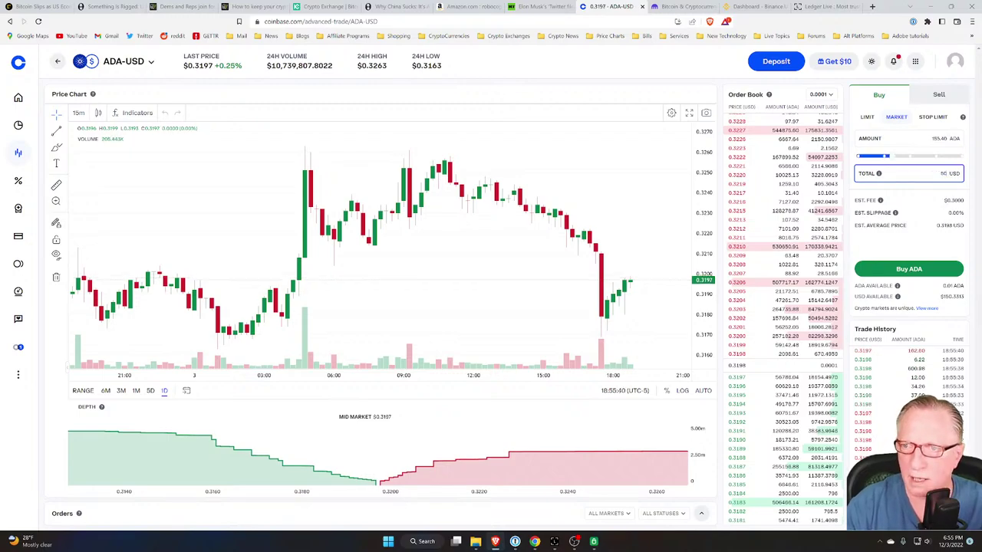
left_click(910, 273)
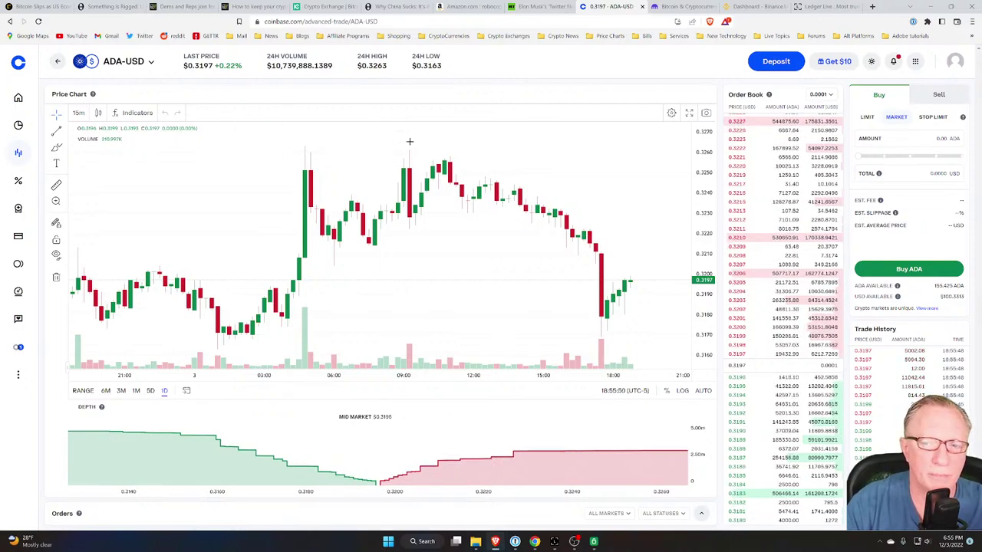
- Glance at the Optimism Gateway deposit page, then return to Coinbase's ADA-USD page
mouse_move(535, 542)
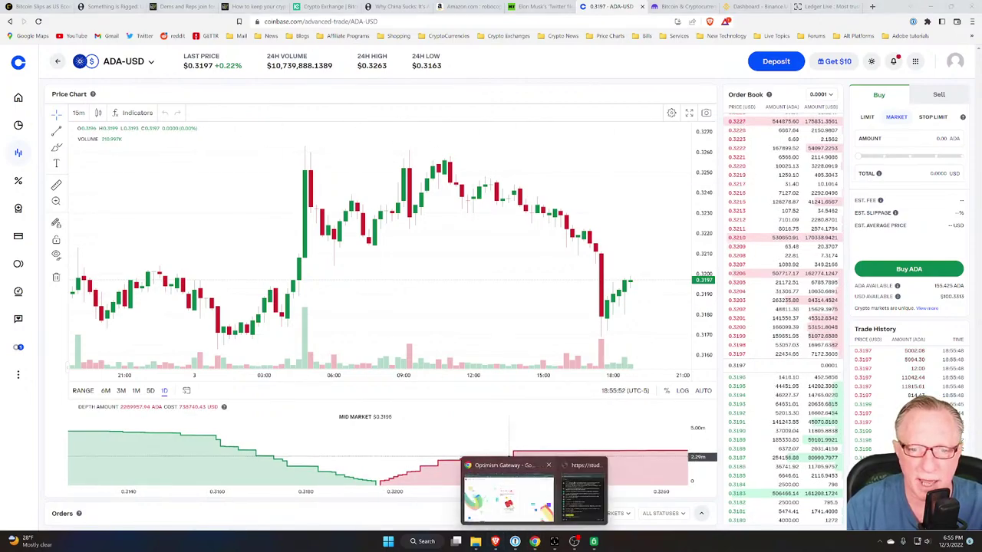
left_click(508, 499)
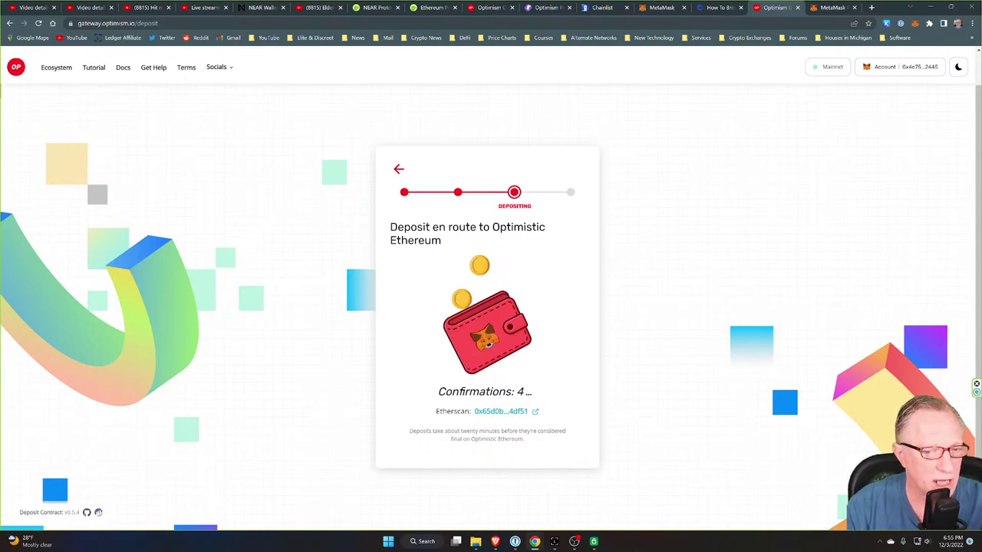
left_click(495, 499)
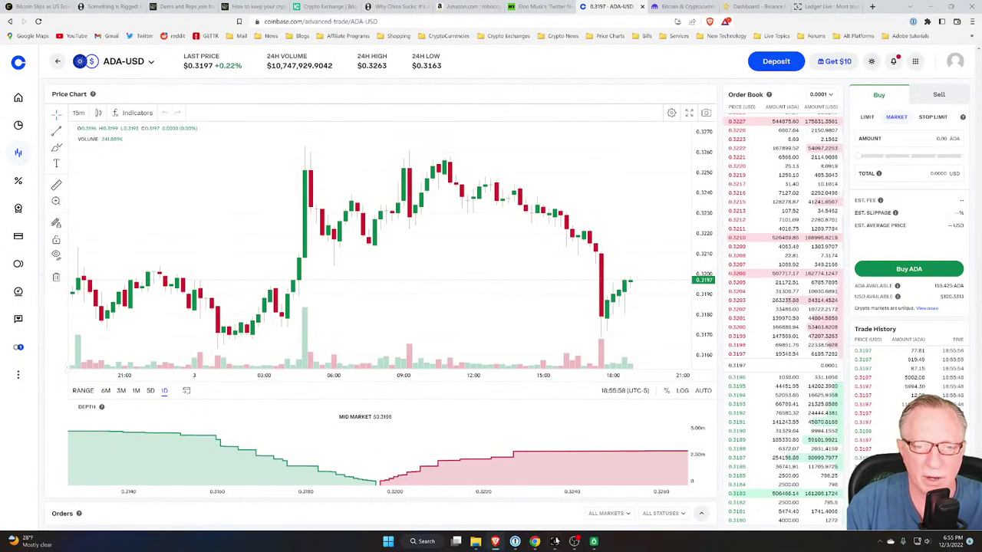
- Finish and close the pending Ethereum receive flow in Ledger Live
left_click(559, 483)
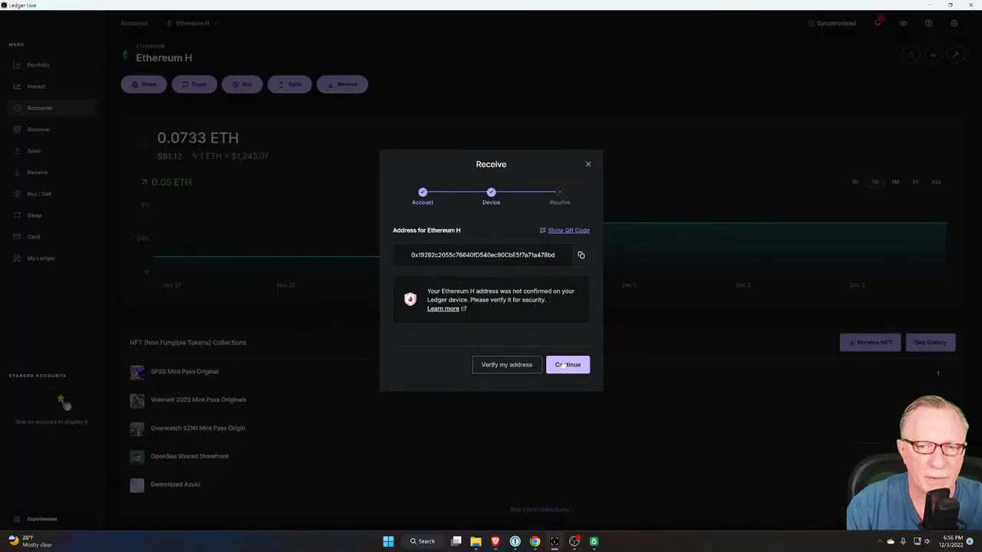
left_click(565, 365)
left_click(517, 337)
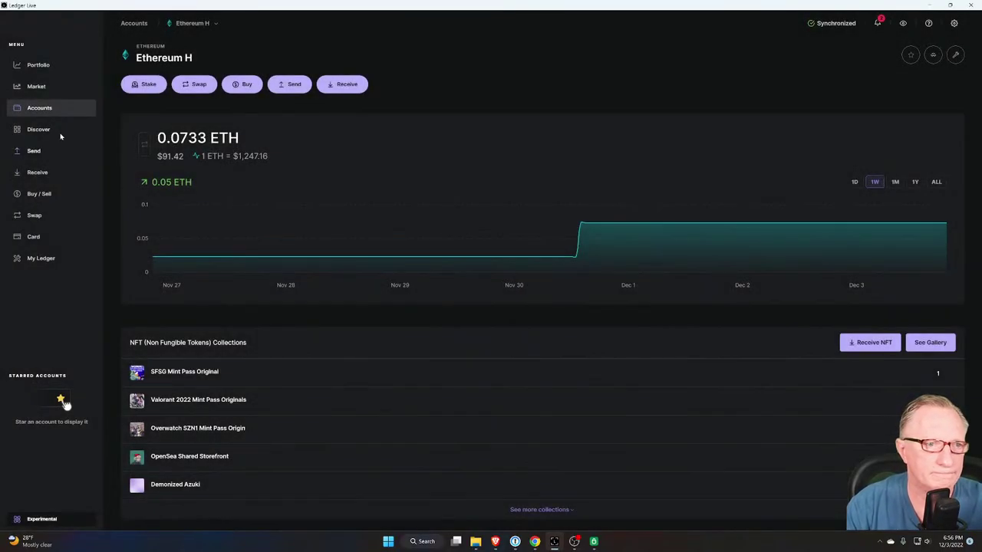
- Copy the Polkadot account's receive address without the device, then return to Coinbase
left_click(40, 108)
scroll(277, 391, "down", 15)
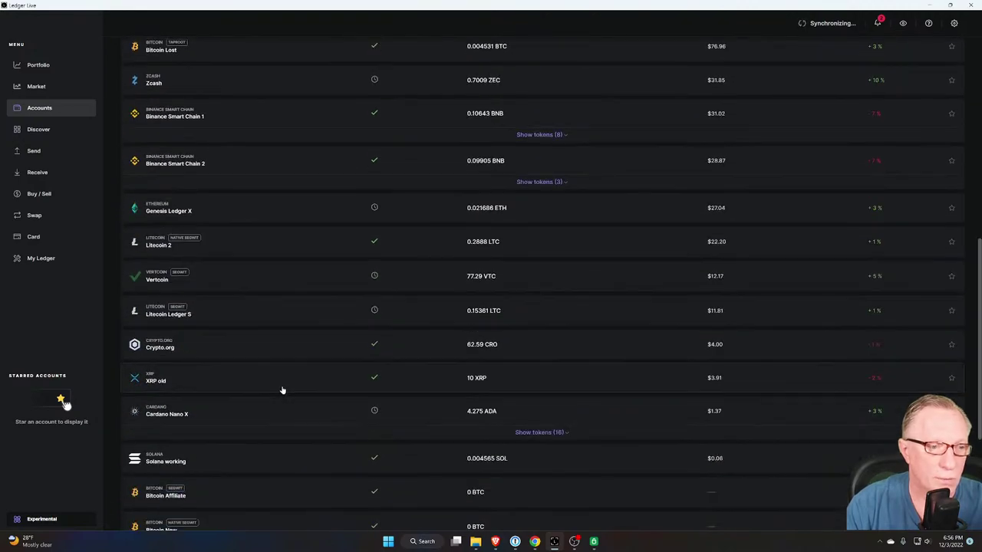
left_click(189, 406)
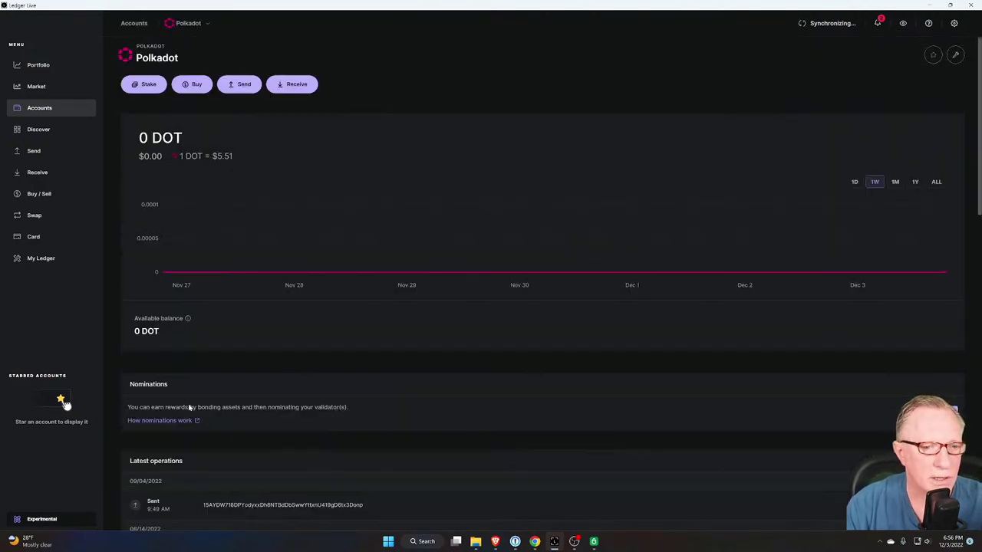
left_click(289, 88)
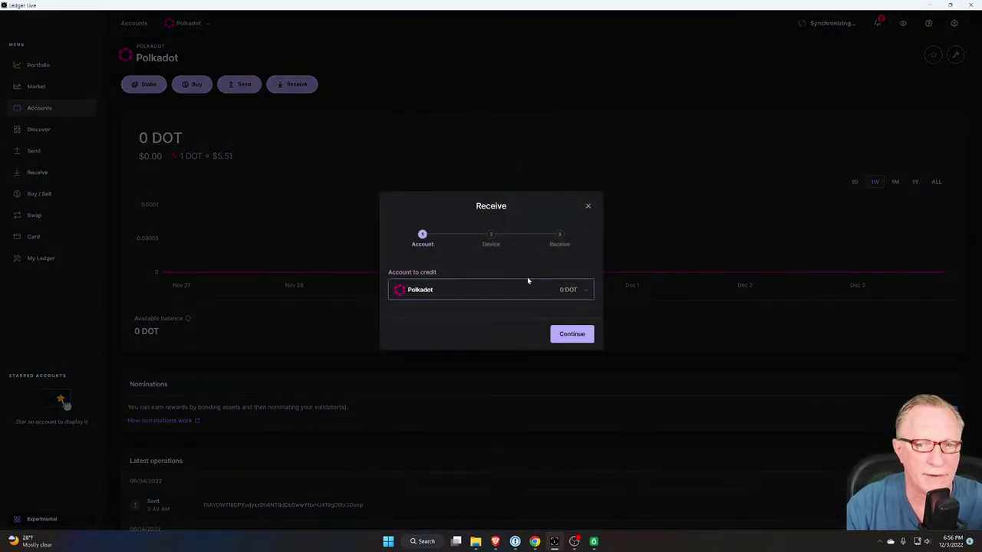
left_click(575, 334)
left_click(554, 377)
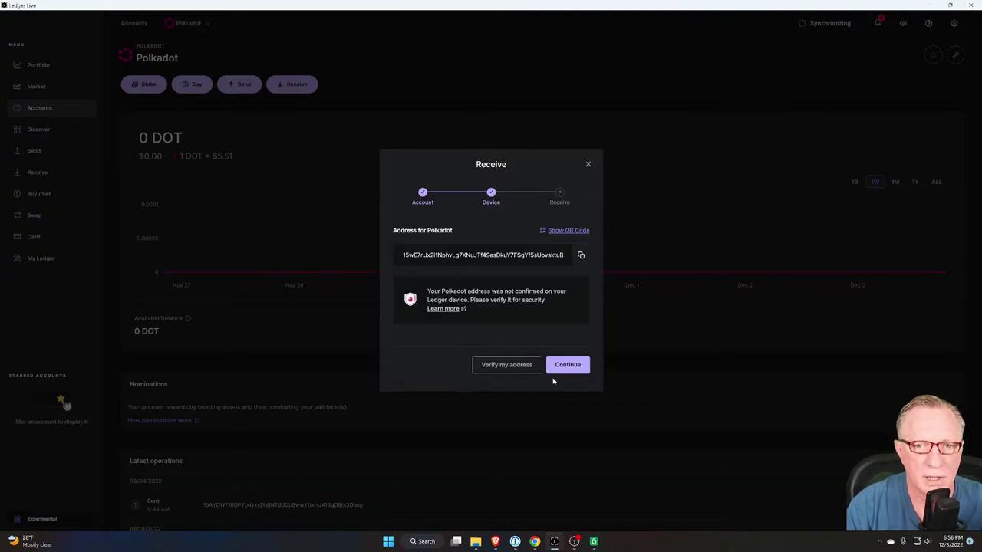
left_click(580, 256)
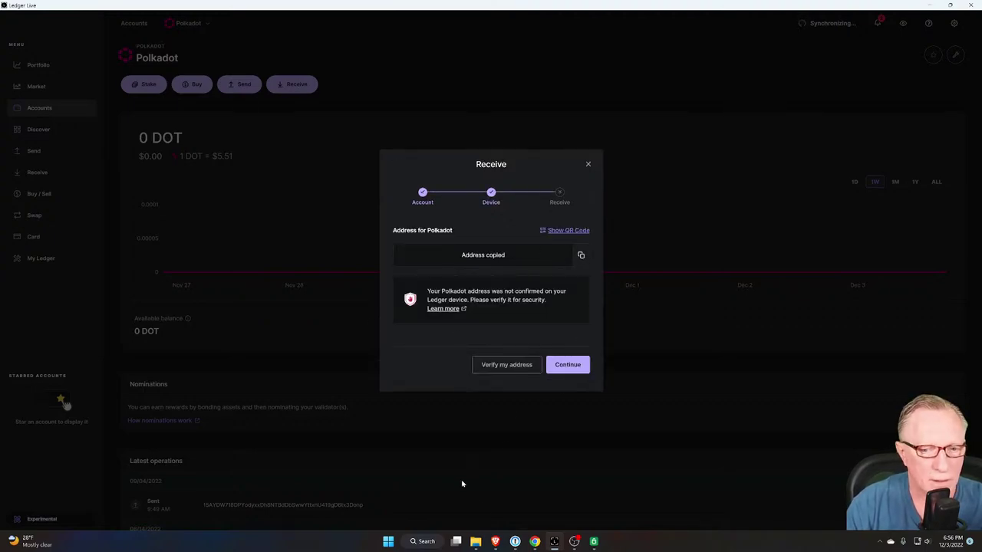
left_click(494, 542)
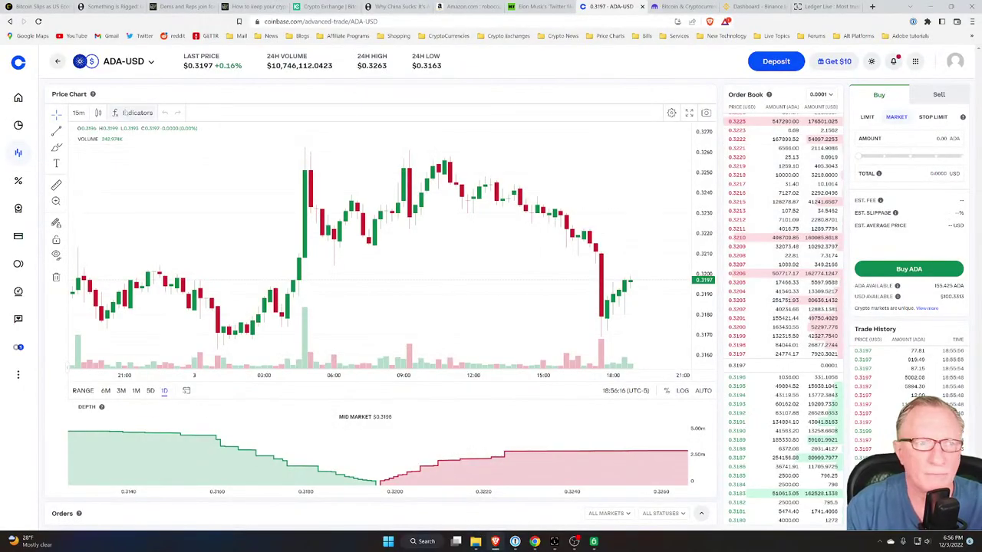
- Fill Coinbase's Polkadot send form with the full $49.69 balance and the pasted Ledger address
left_click(19, 125)
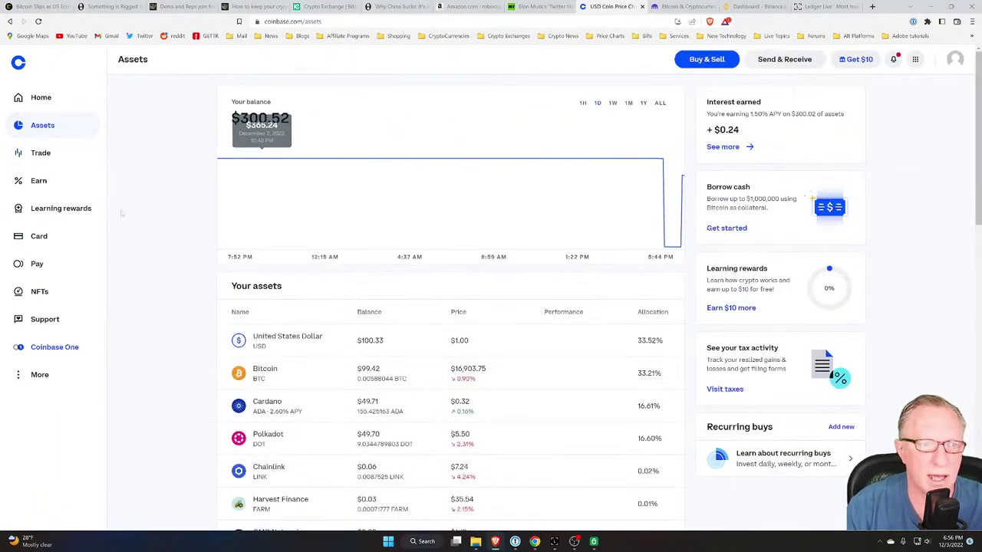
left_click(266, 443)
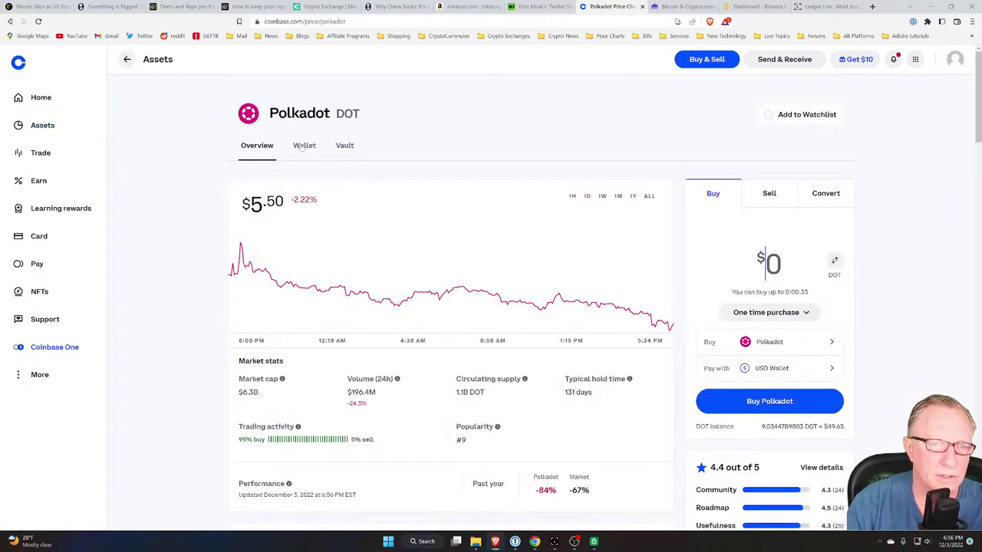
left_click(303, 147)
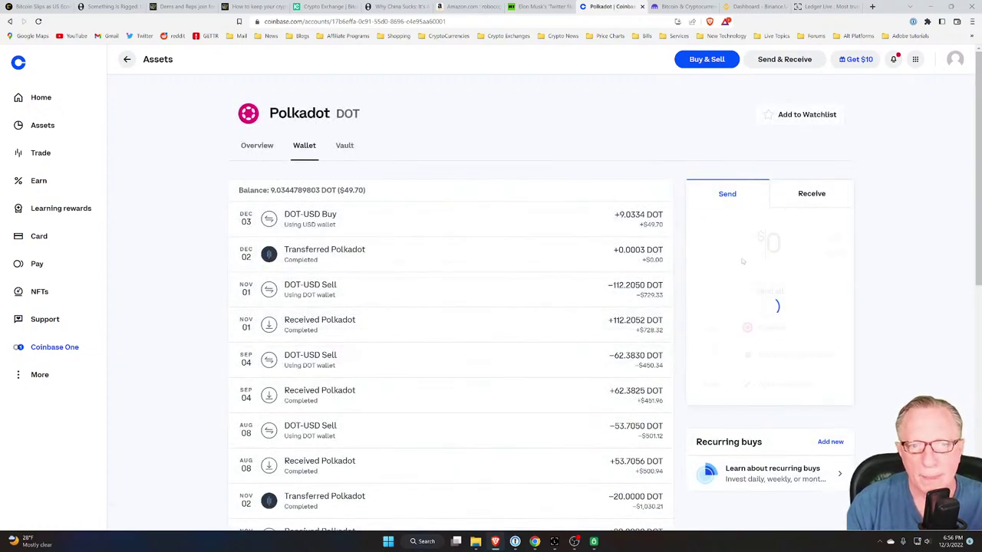
left_click(771, 293)
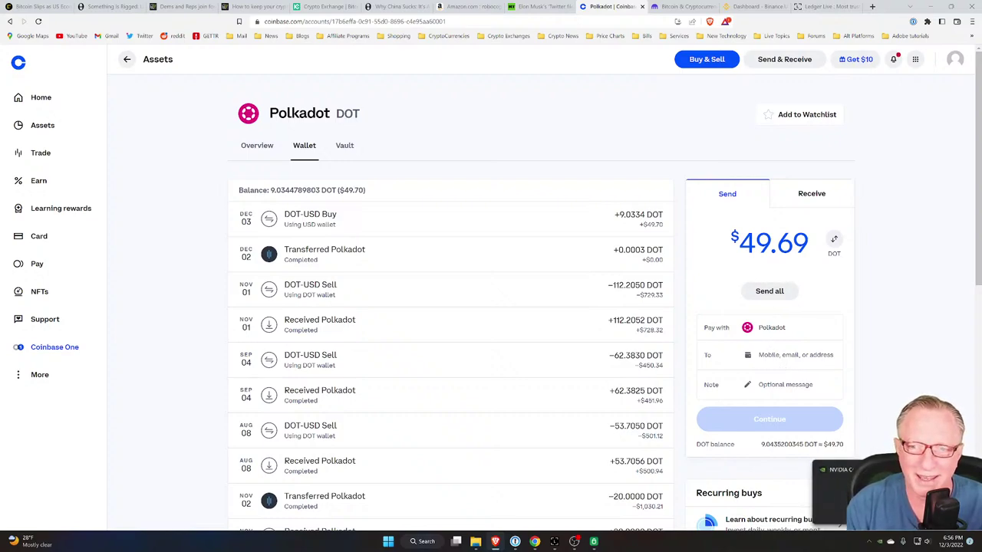
right_click(774, 186)
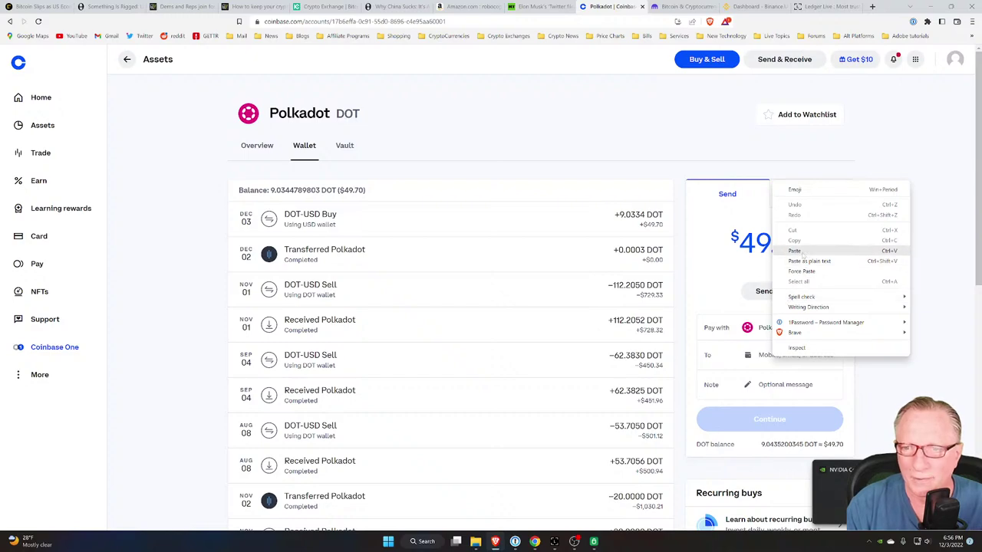
left_click(802, 253)
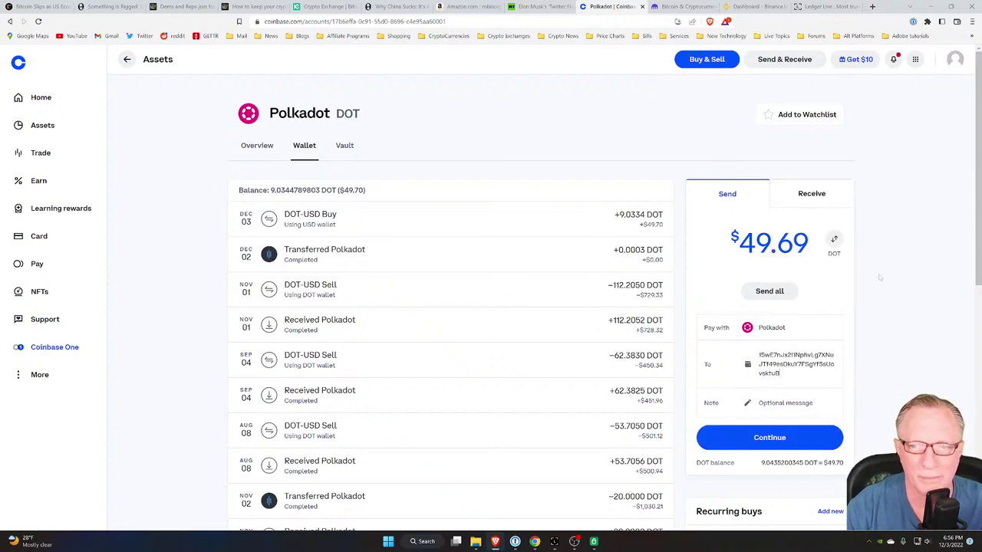
- Review and submit the Polkadot send, then enter the 6-digit authenticator code
left_click(770, 438)
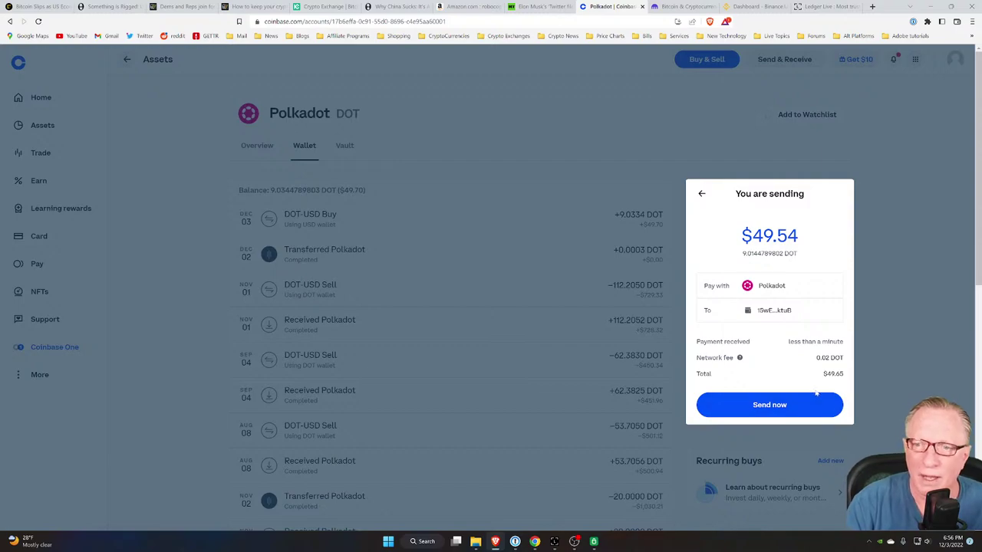
left_click(770, 404)
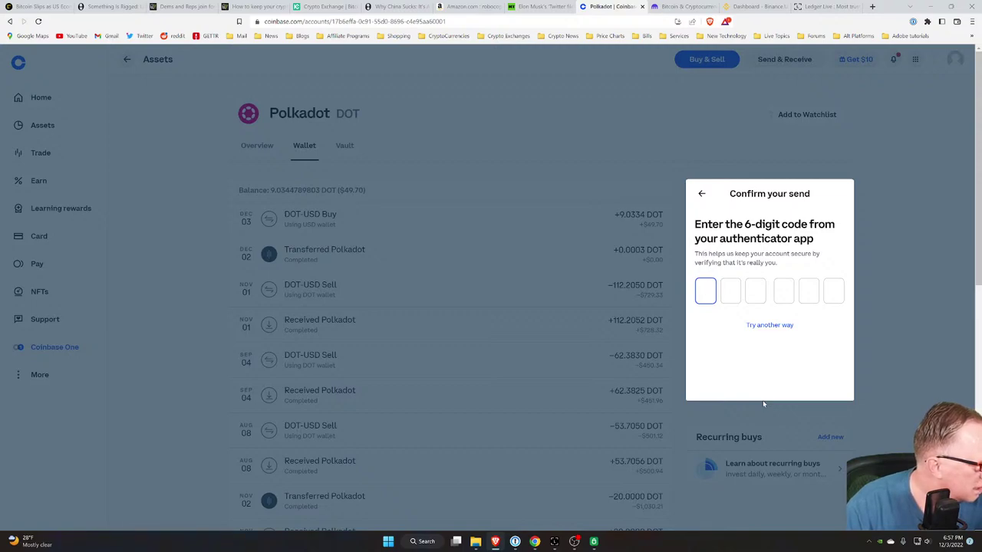
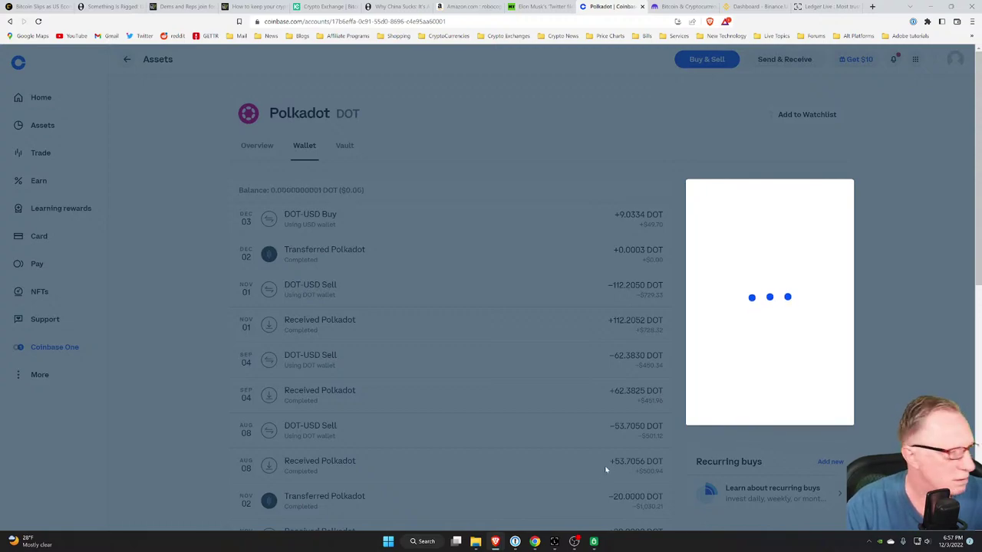
- Complete and close the pending Polkadot receive flow in Ledger Live
left_click(554, 541)
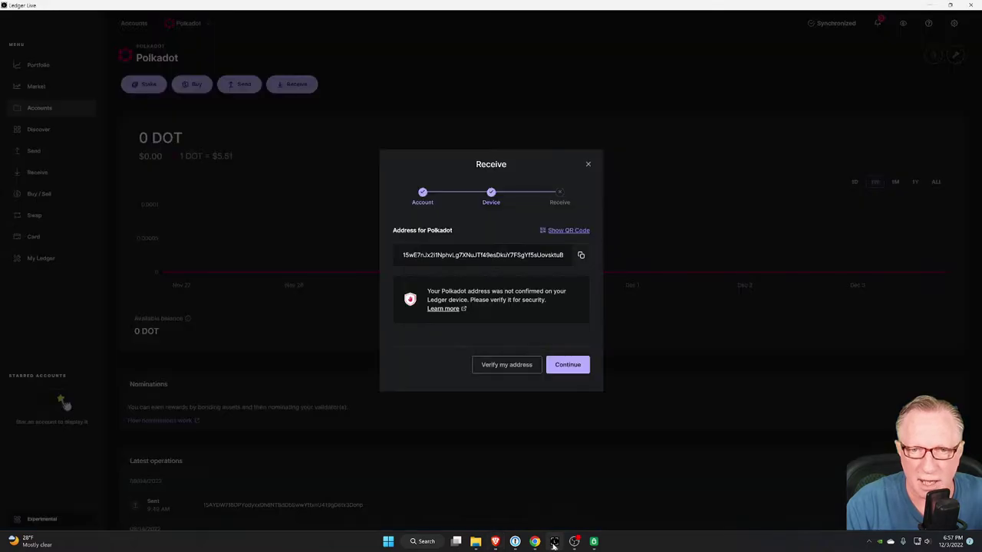
left_click(568, 365)
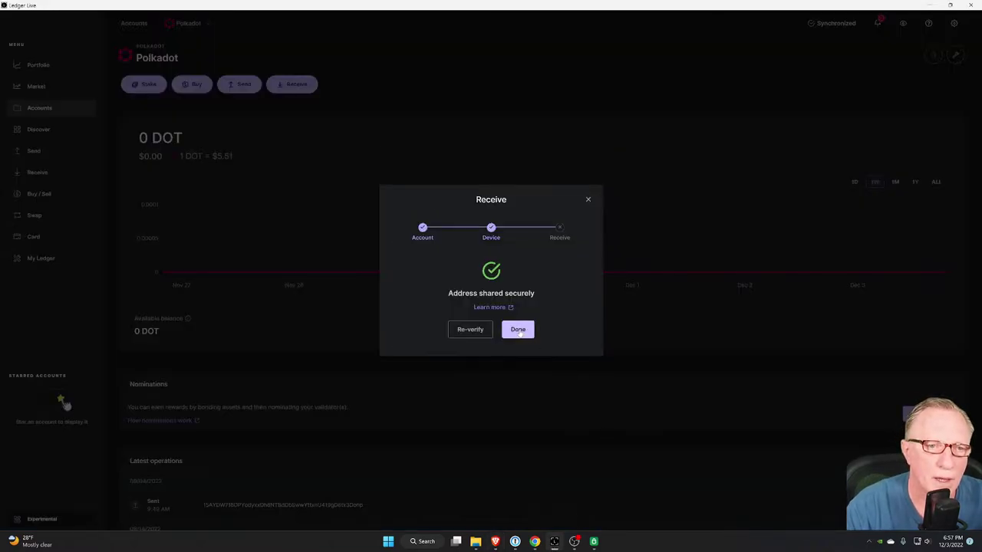
left_click(518, 330)
- Copy the Cardano Nano X account's receive address, then return to Coinbase
left_click(50, 108)
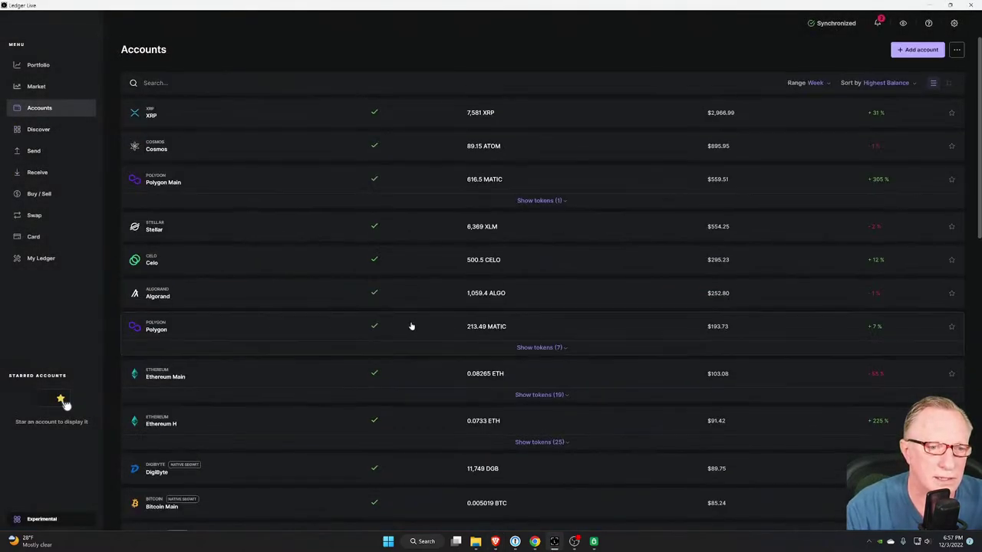
scroll(410, 325, "down", 3)
scroll(407, 325, "down", 5)
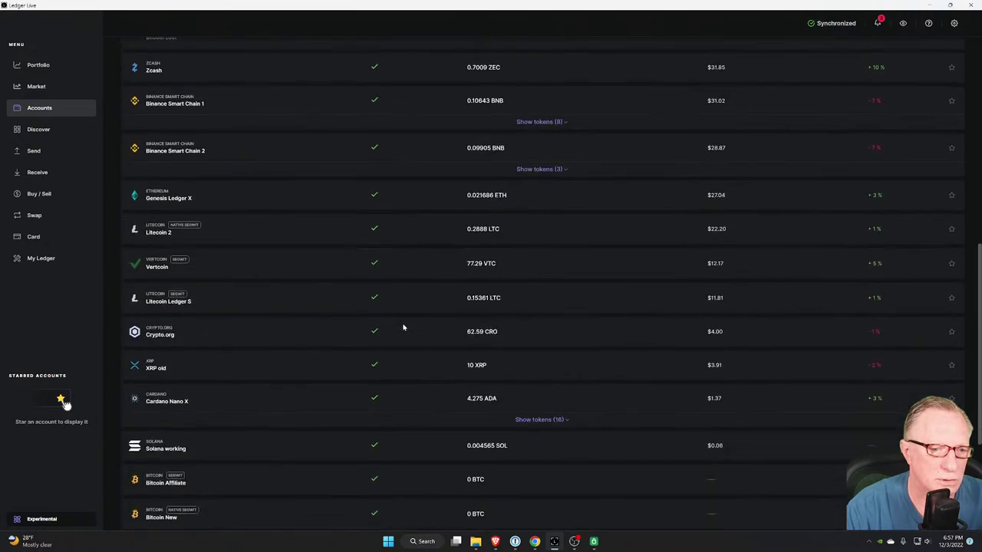
left_click(166, 324)
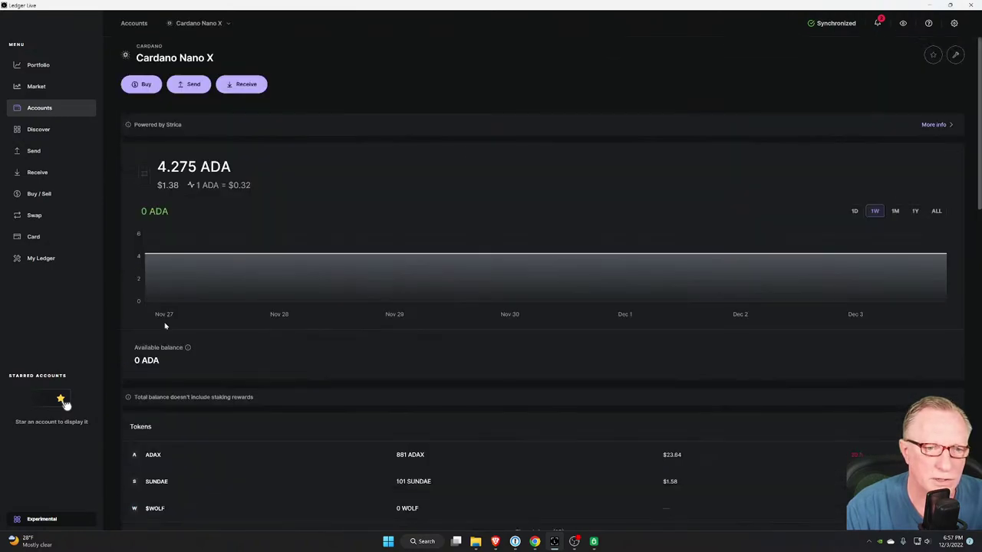
left_click(242, 85)
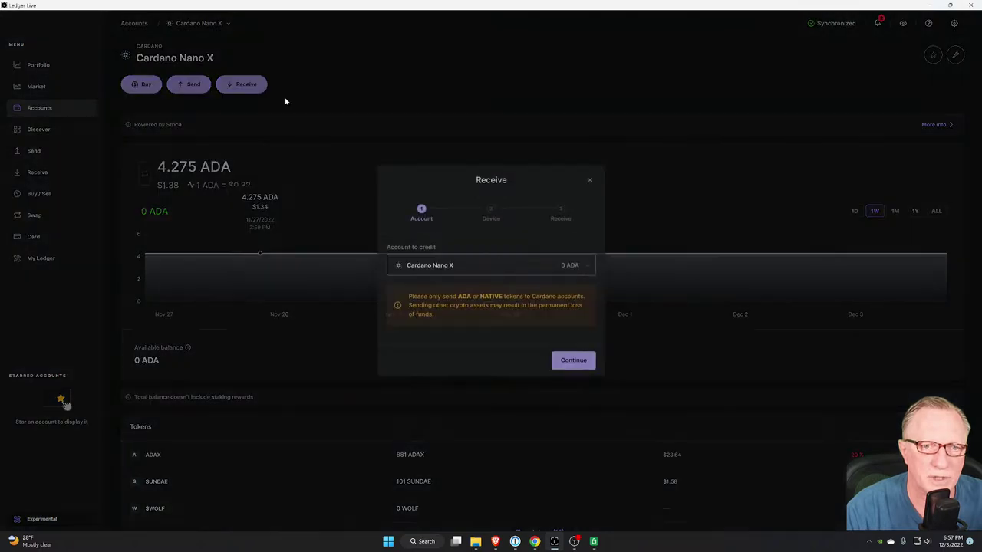
left_click(573, 361)
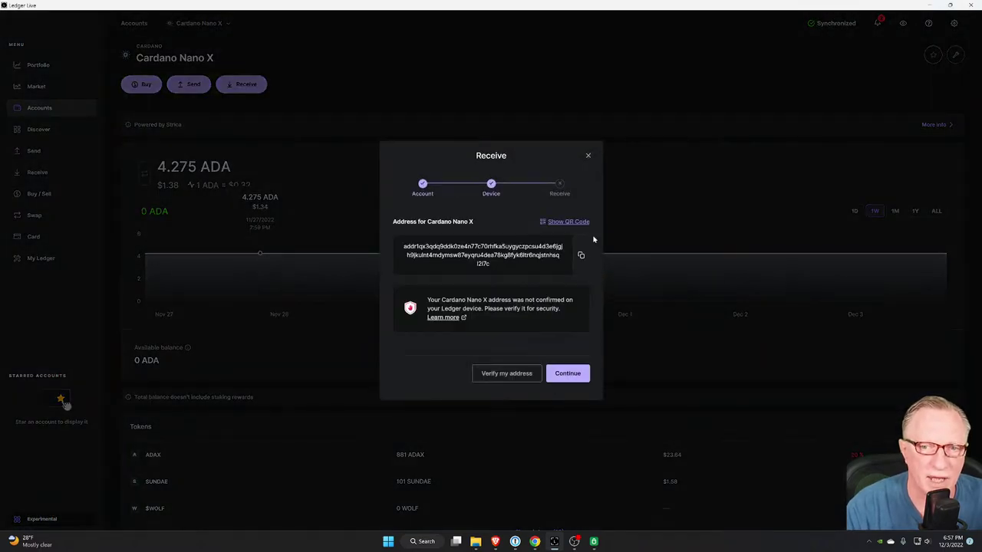
left_click(581, 256)
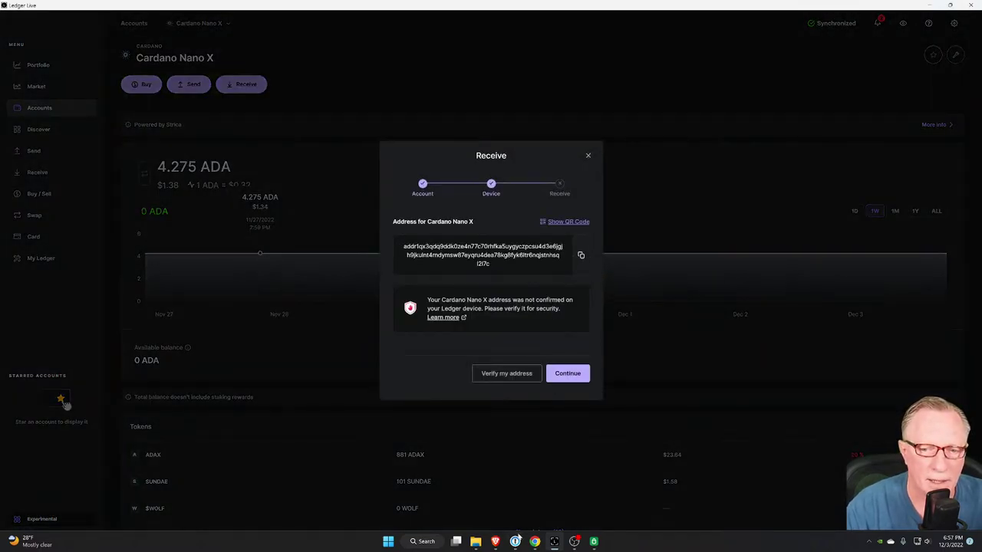
left_click(494, 542)
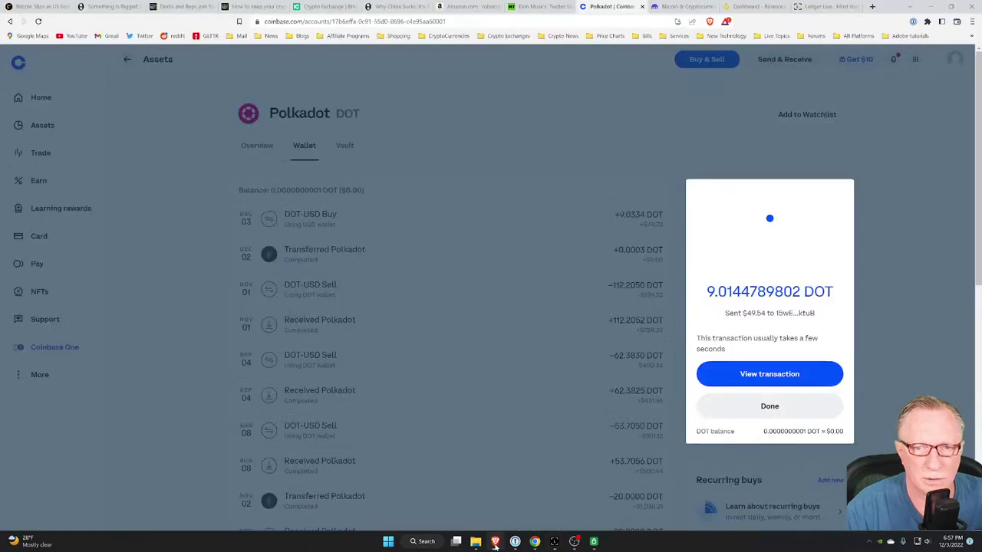
- Fill the Cardano send form with the entire balance and the pasted Ledger Cardano address
left_click(753, 406)
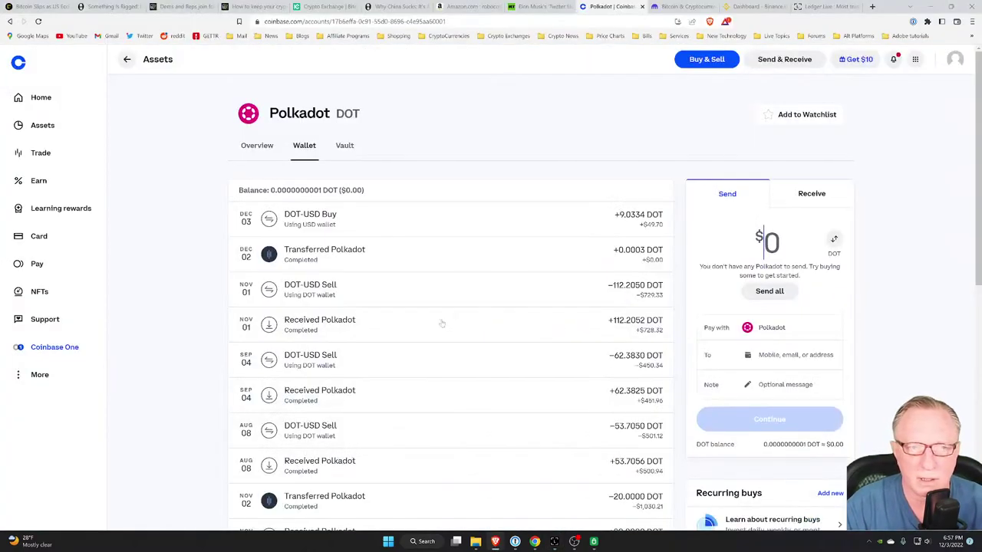
left_click(42, 126)
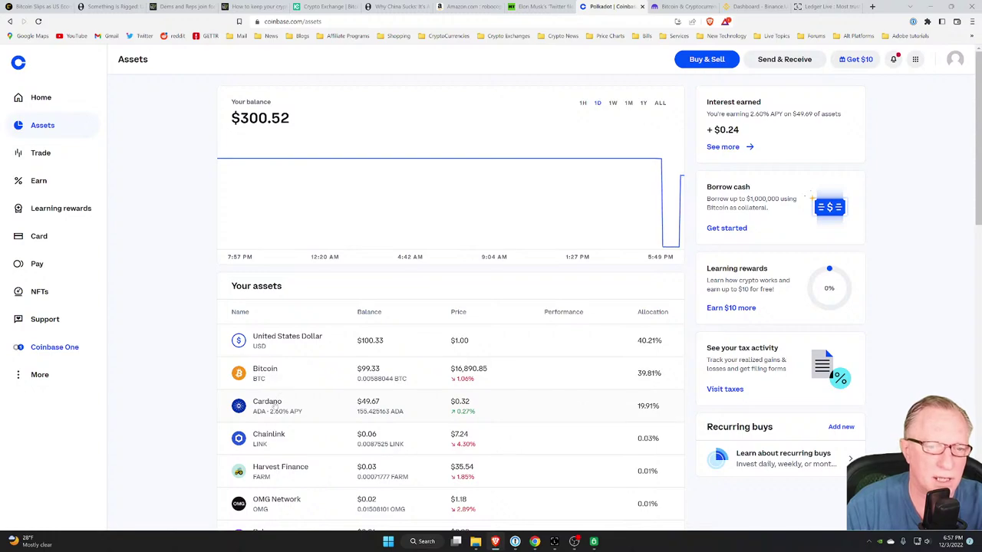
left_click(274, 406)
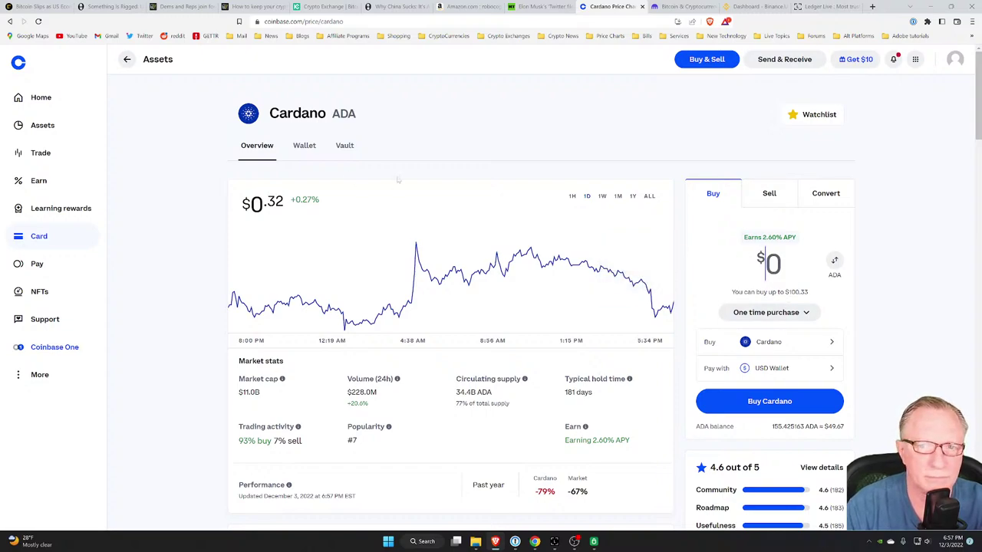
left_click(304, 145)
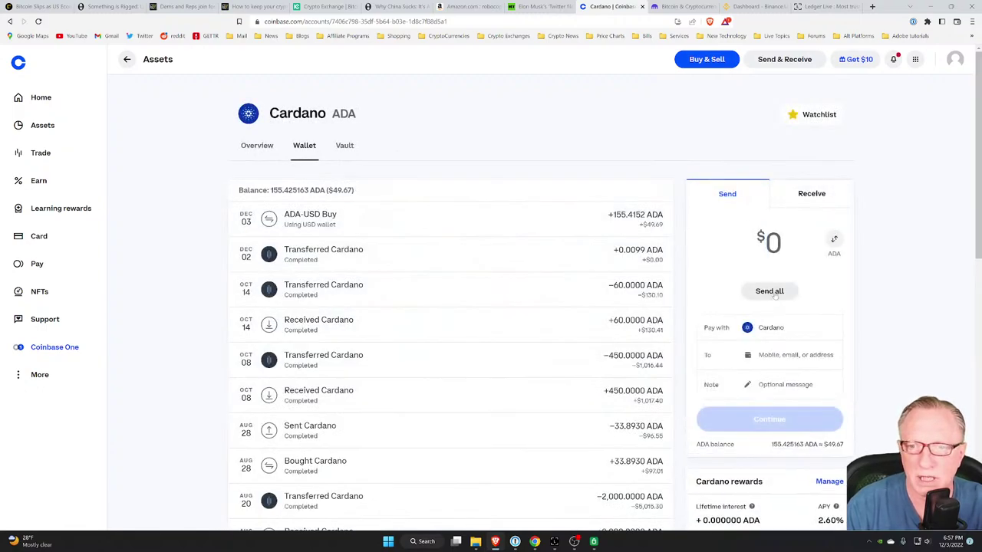
left_click(771, 292)
right_click(767, 359)
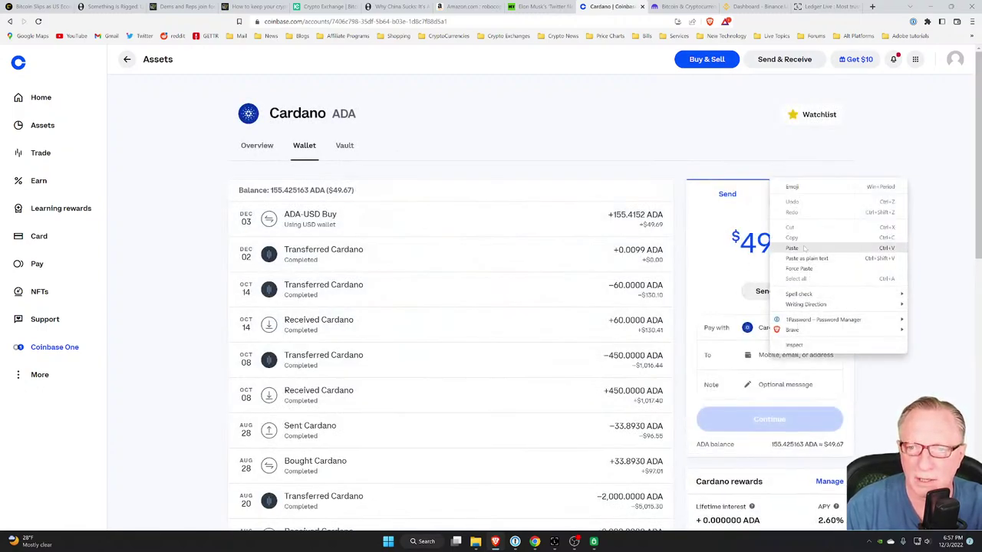
left_click(790, 246)
- Confirm the $49.62 ADA send with the authenticator code and dismiss the summary
left_click(768, 449)
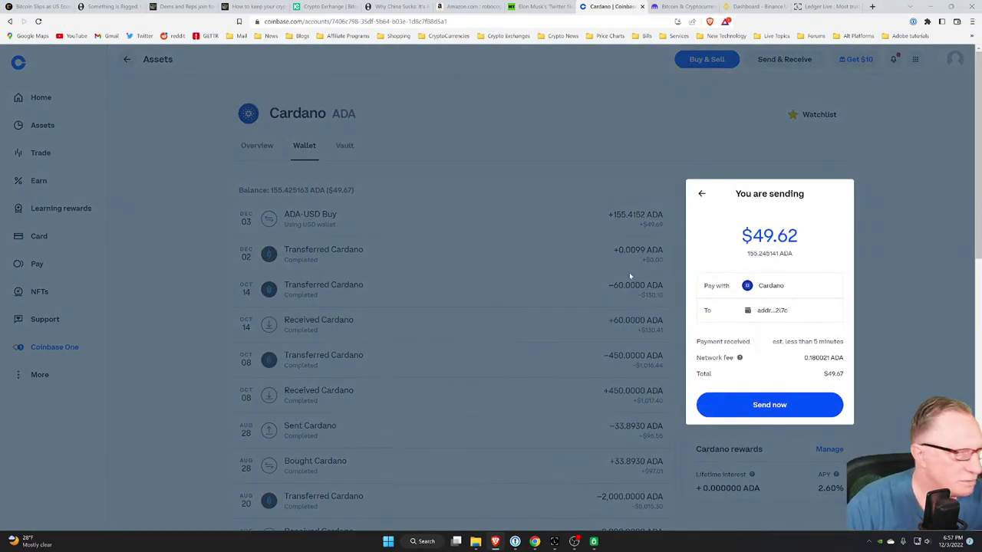
left_click(771, 405)
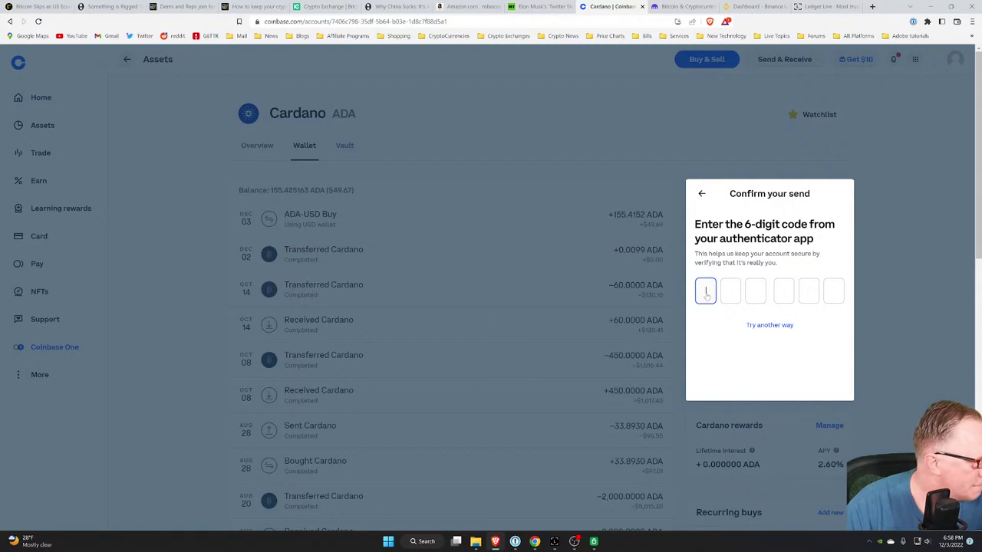
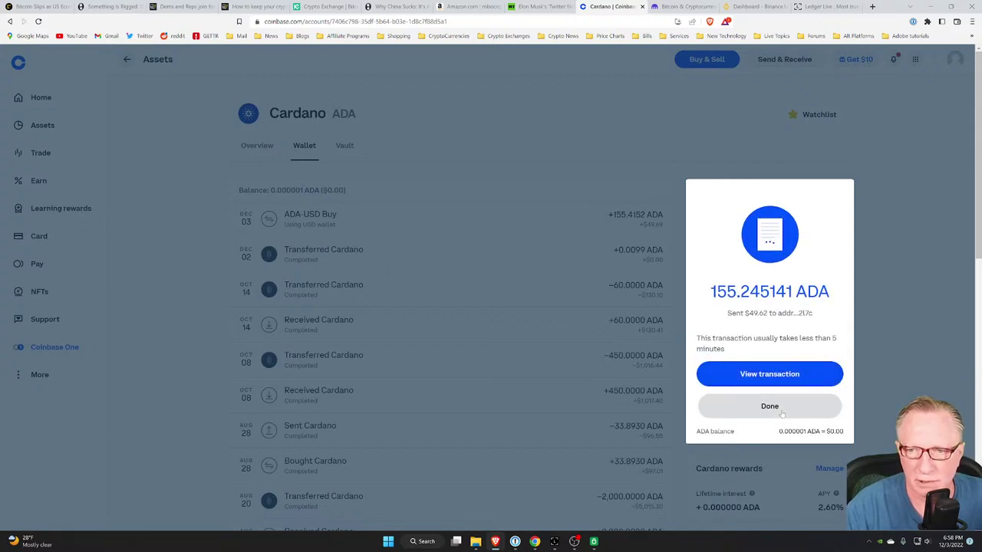
left_click(769, 405)
mouse_move(535, 542)
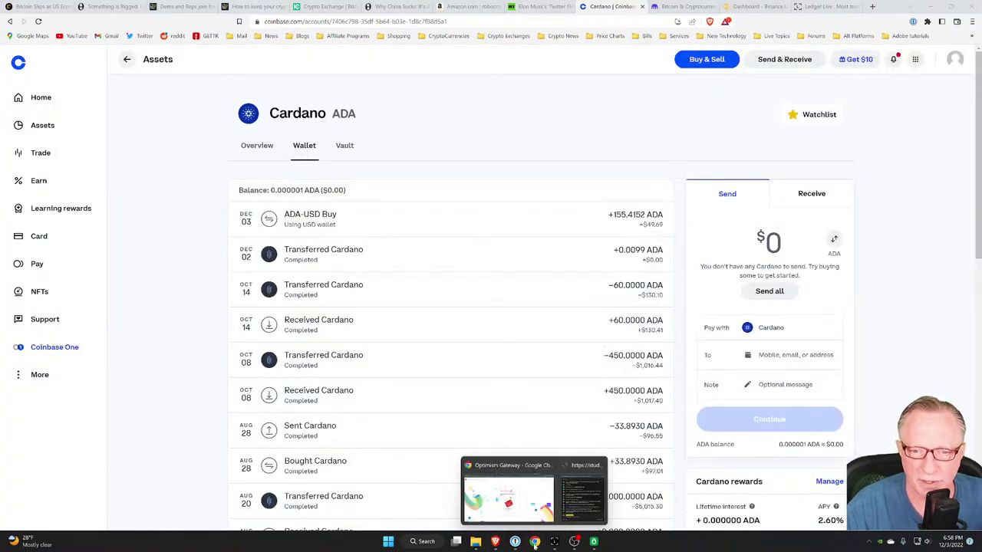
left_click(553, 503)
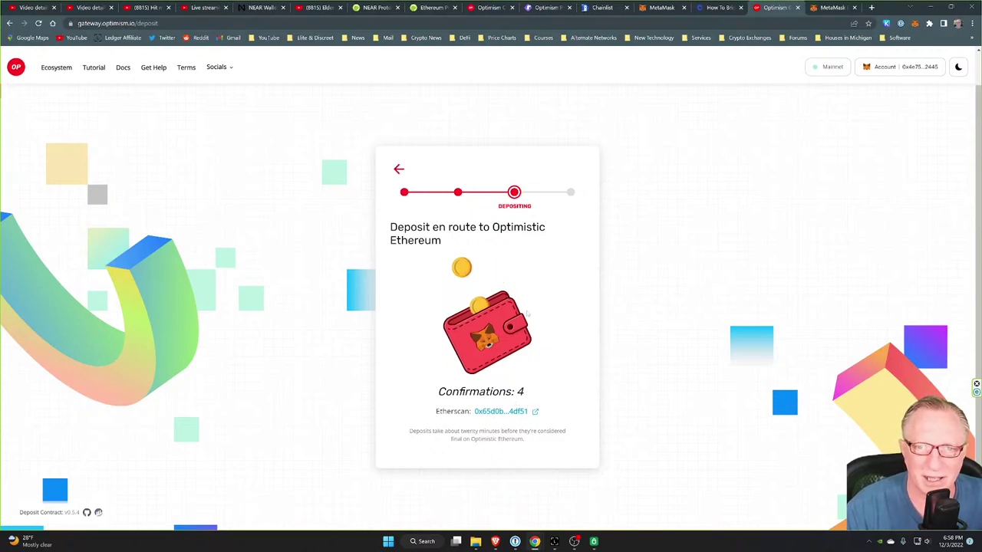
mouse_move(534, 541)
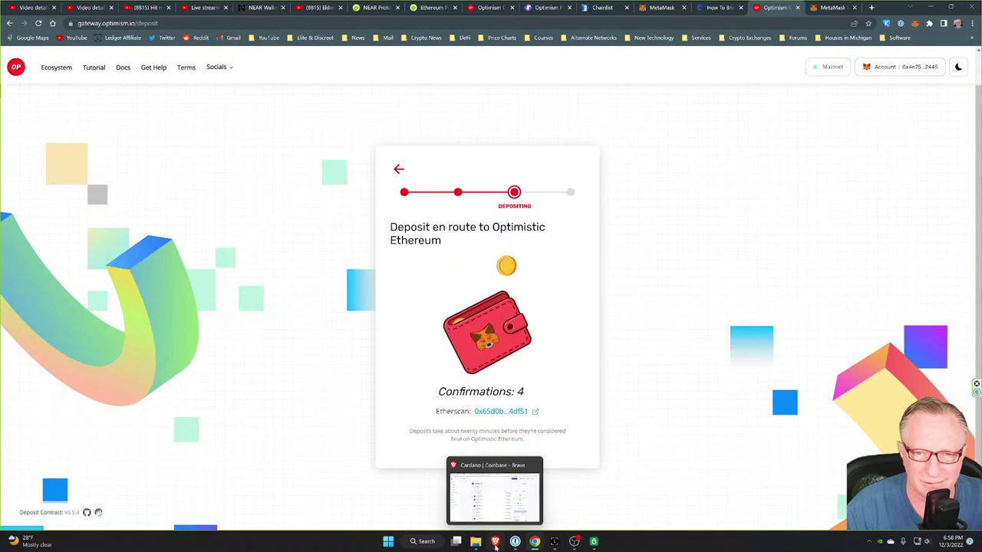
left_click(479, 503)
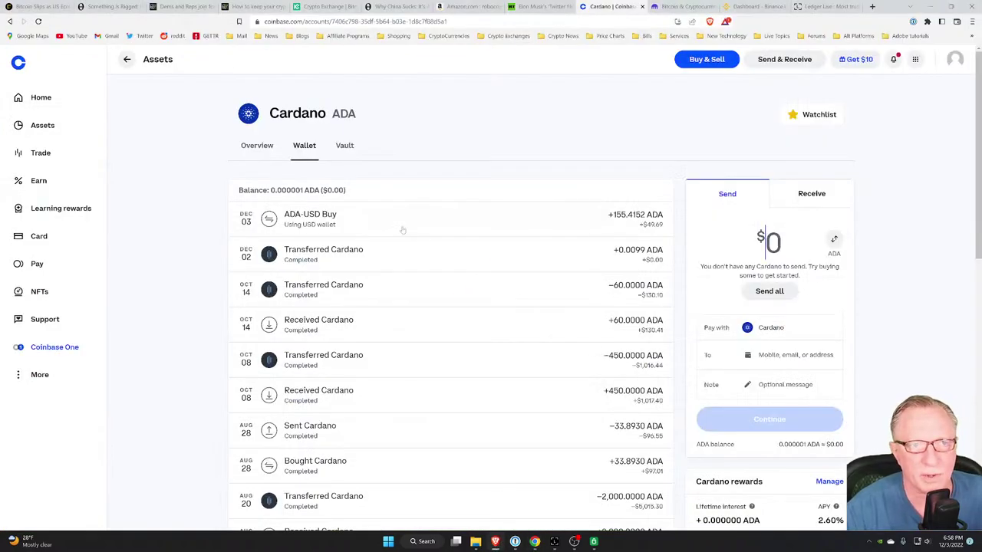
- Finish and close the Cardano receive dialog in Ledger Live
left_click(555, 542)
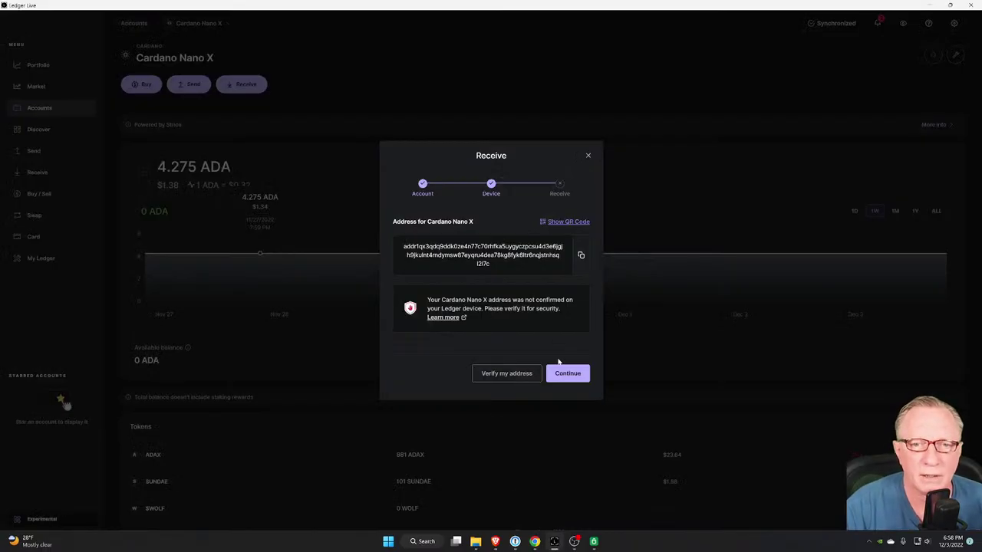
left_click(568, 374)
left_click(515, 329)
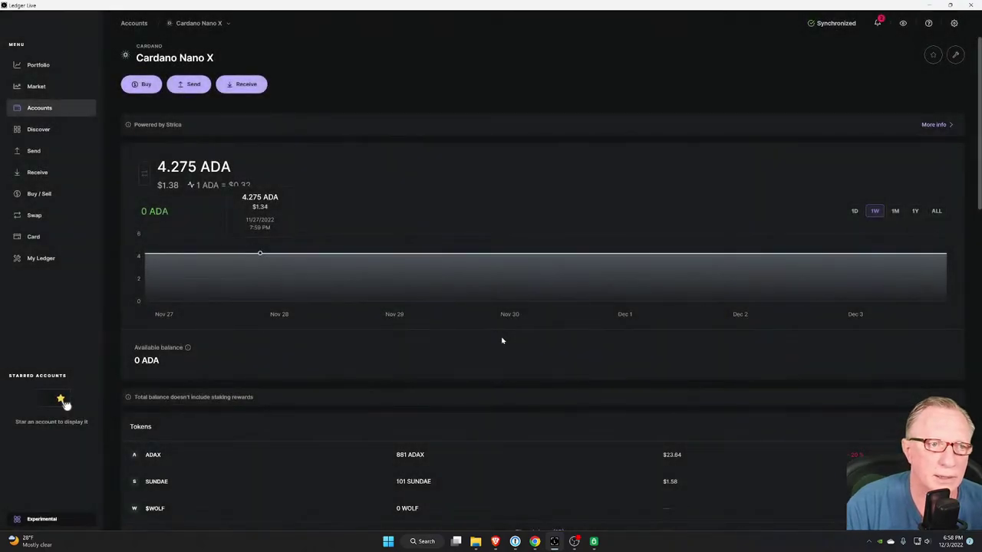
- Open the Polkadot account from the Accounts list, now holding 9.014 DOT
left_click(54, 107)
scroll(324, 293, "down", 5)
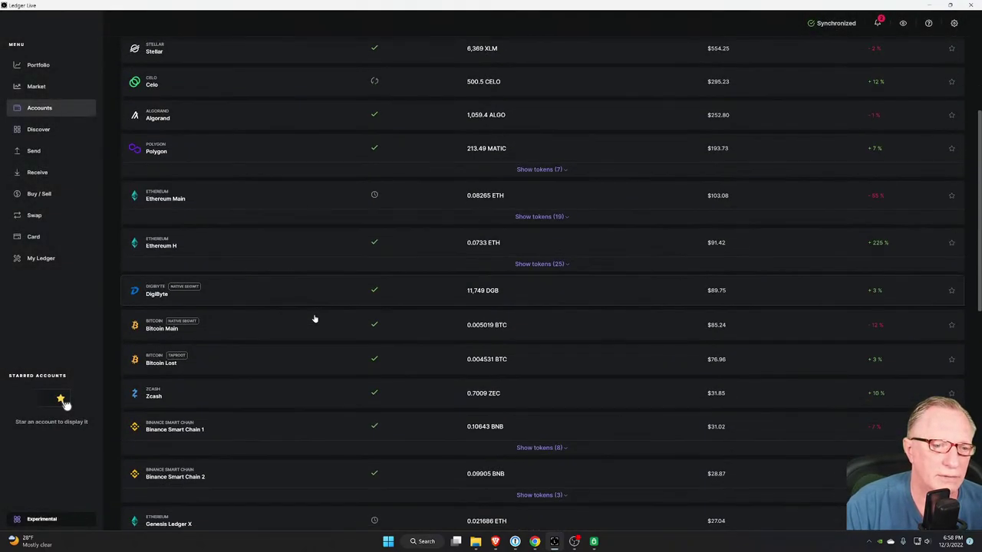
scroll(314, 319, "down", 15)
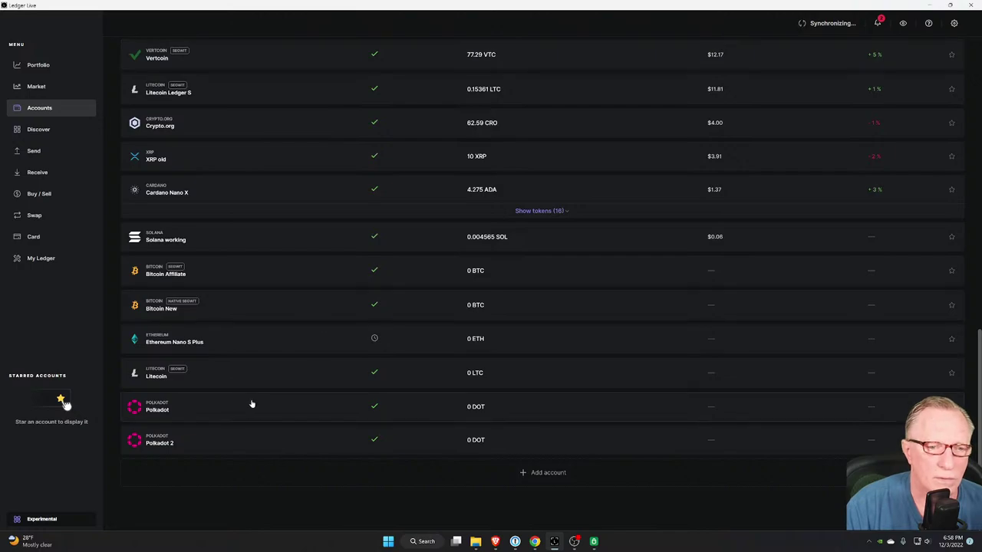
left_click(205, 413)
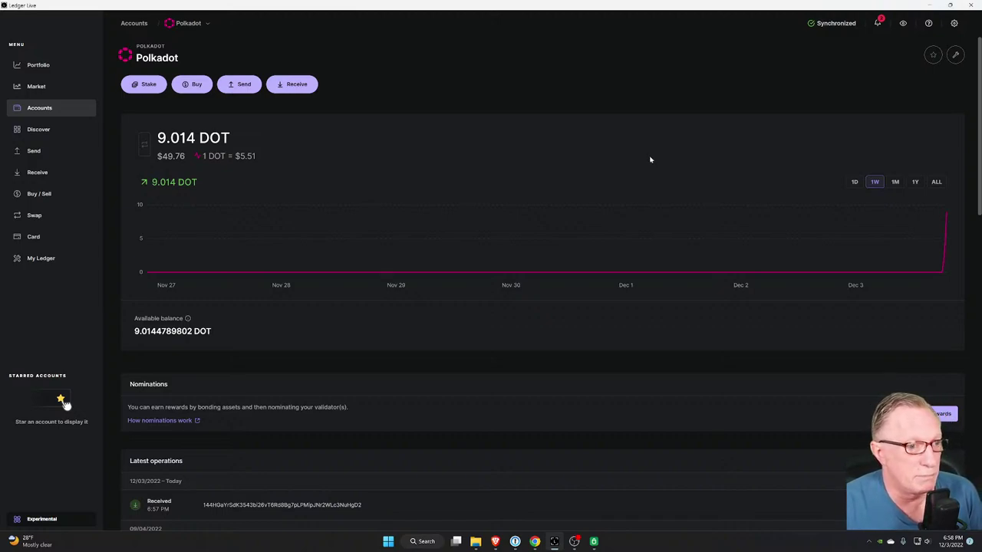
- Remove the Polkadot account through its edit account settings
left_click(955, 54)
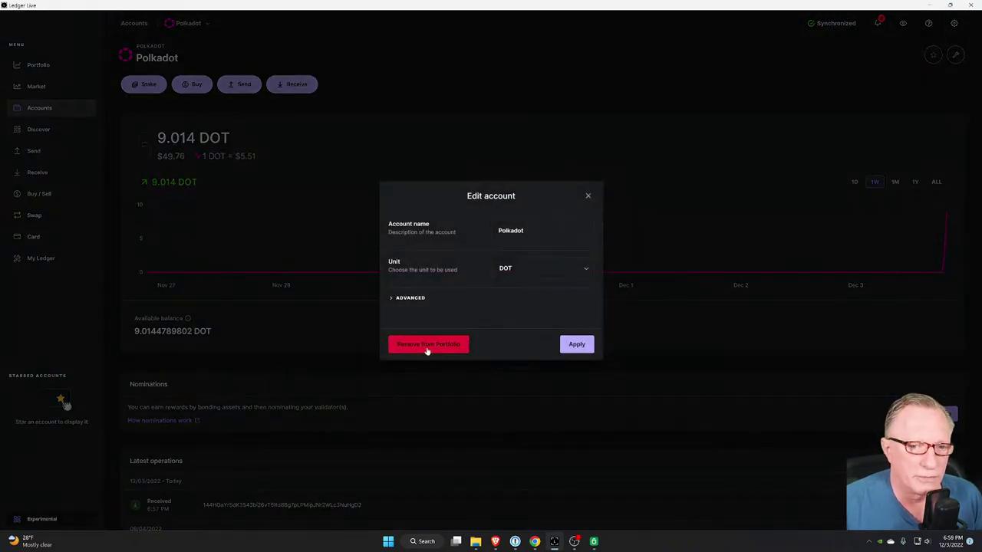
left_click(427, 344)
left_click(575, 342)
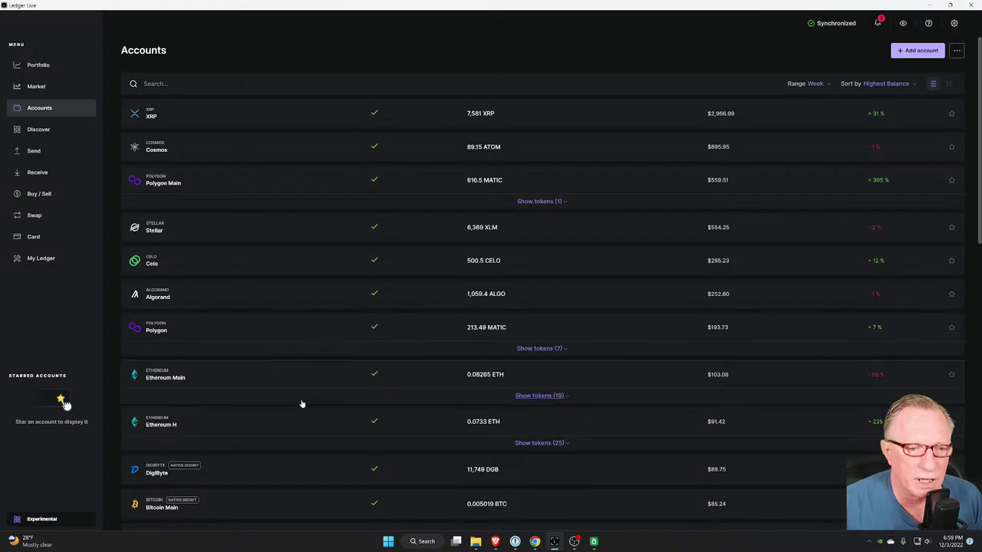
- Remove the empty Polkadot 2 account, then return to the top of Accounts
scroll(325, 417, "down", 15)
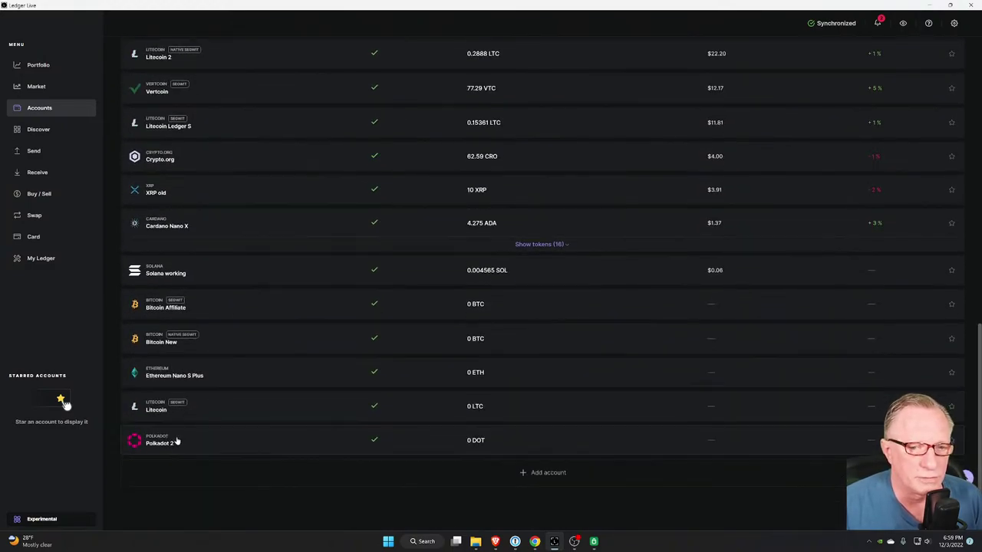
right_click(171, 444)
left_click(196, 499)
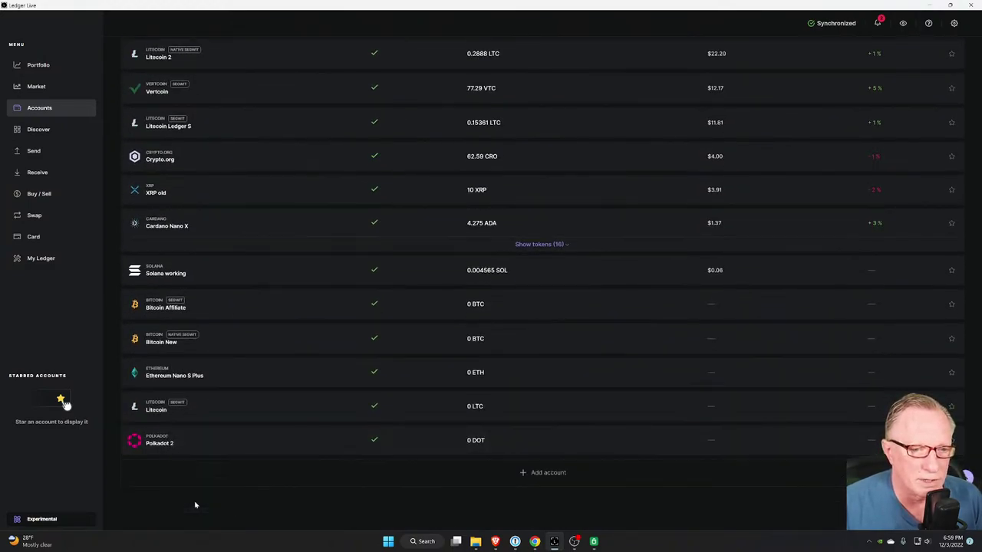
left_click(423, 347)
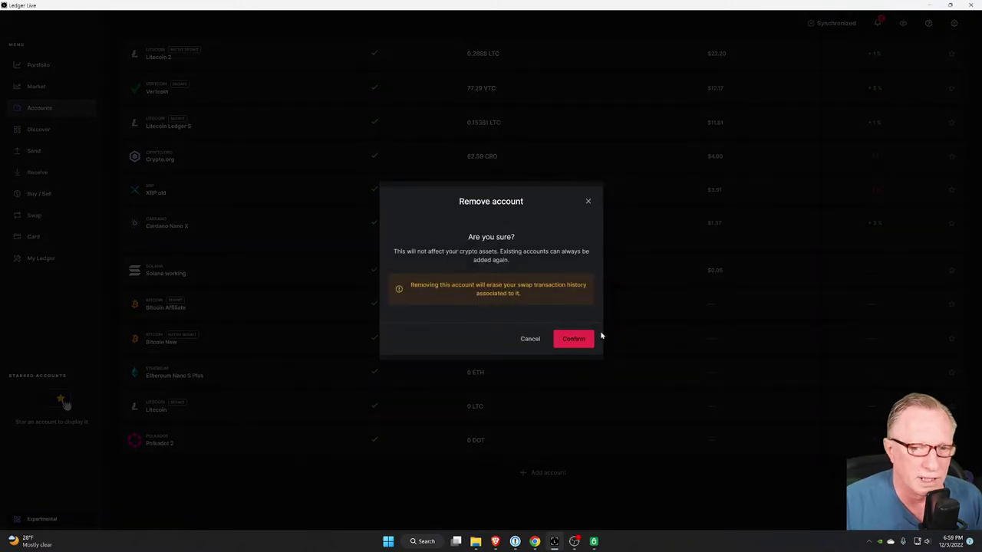
left_click(576, 341)
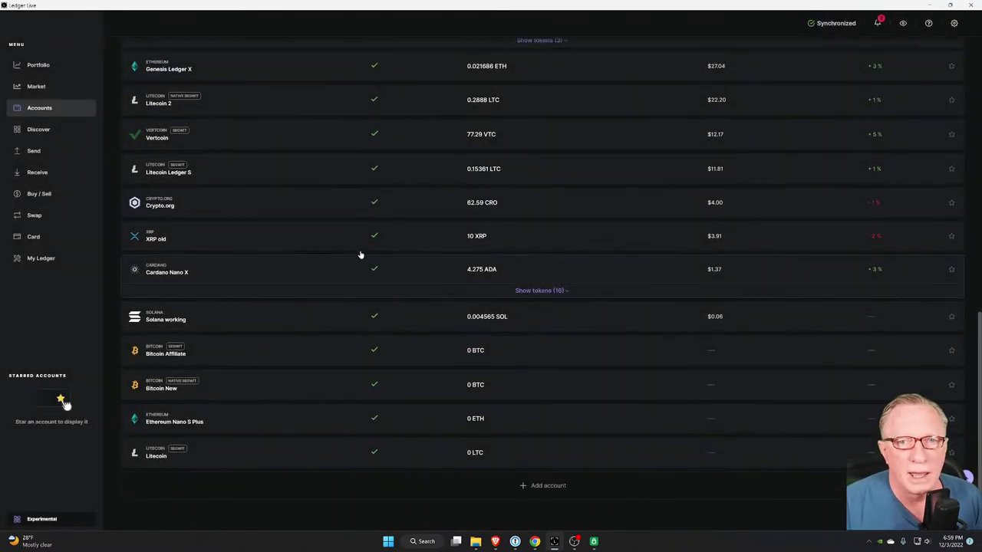
scroll(361, 257, "up", 10)
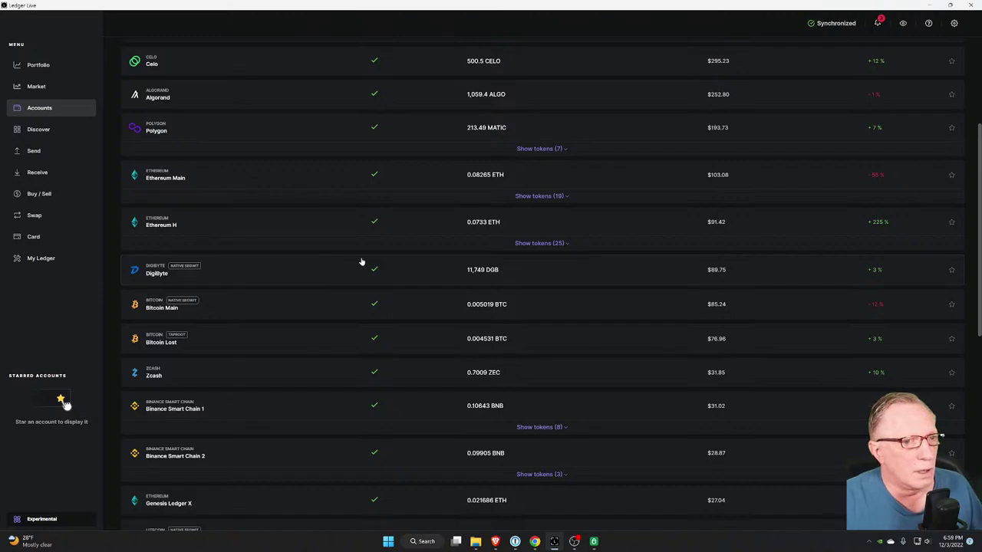
scroll(349, 277, "up", 5)
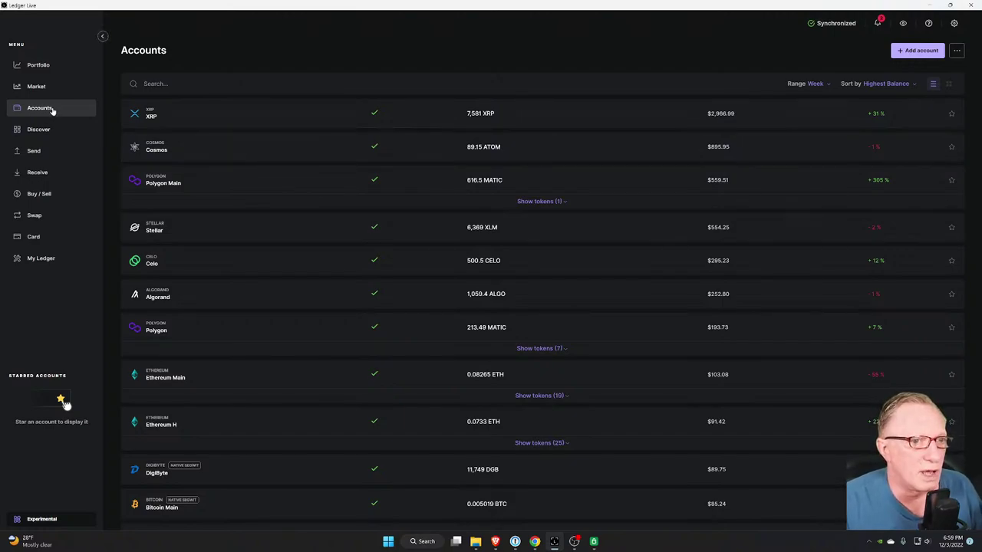
- Start adding a Polkadot (DOT) account, found by searching 'dot'
left_click(913, 51)
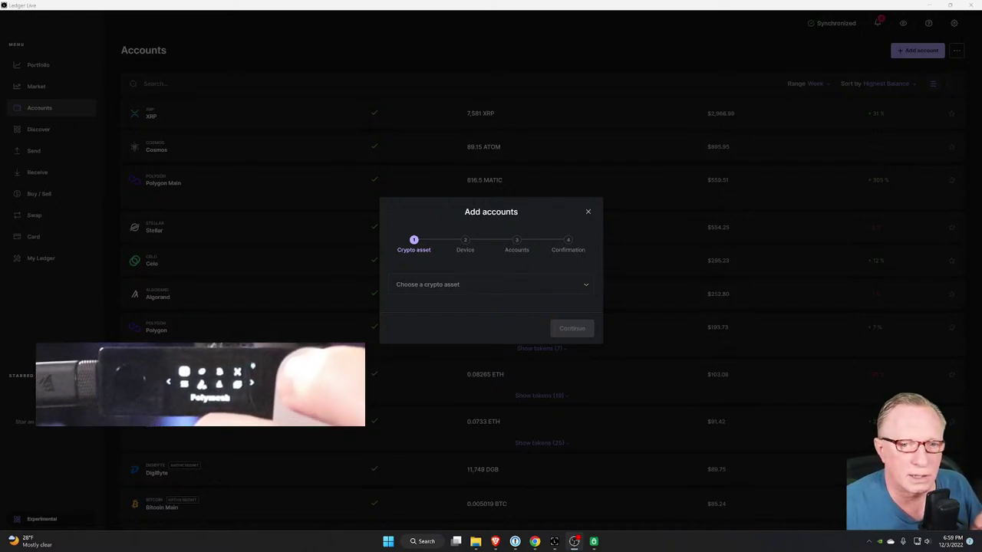
left_click(557, 286)
type("dot")
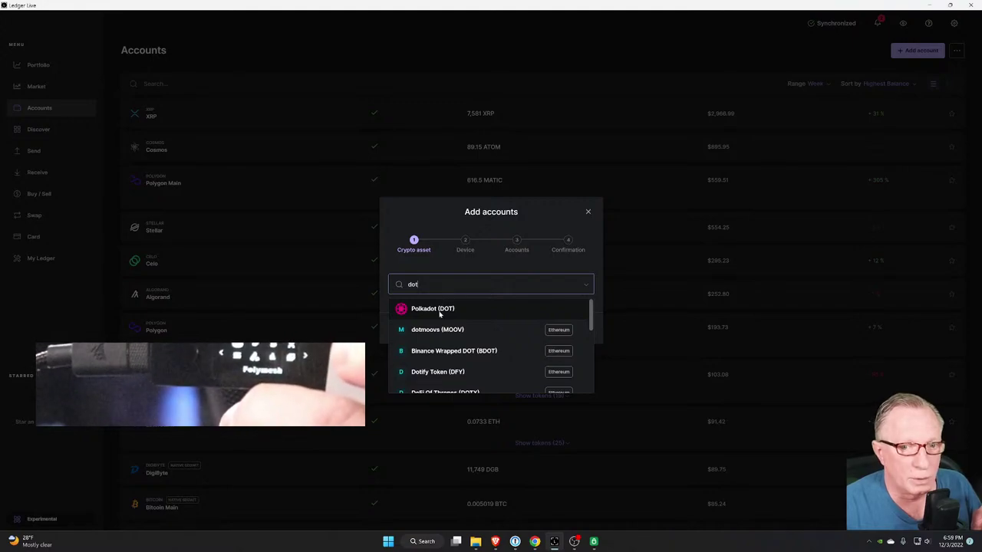
left_click(439, 311)
left_click(574, 332)
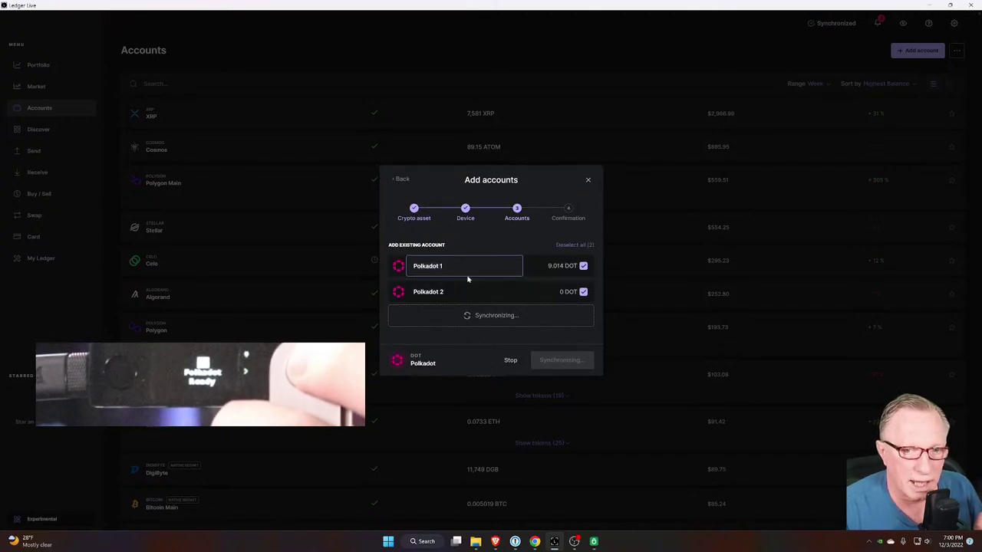
- Rename Polkadot 1 to Polkadot and add it to the Accounts list
key("BackSpace")
key("BackSpace")
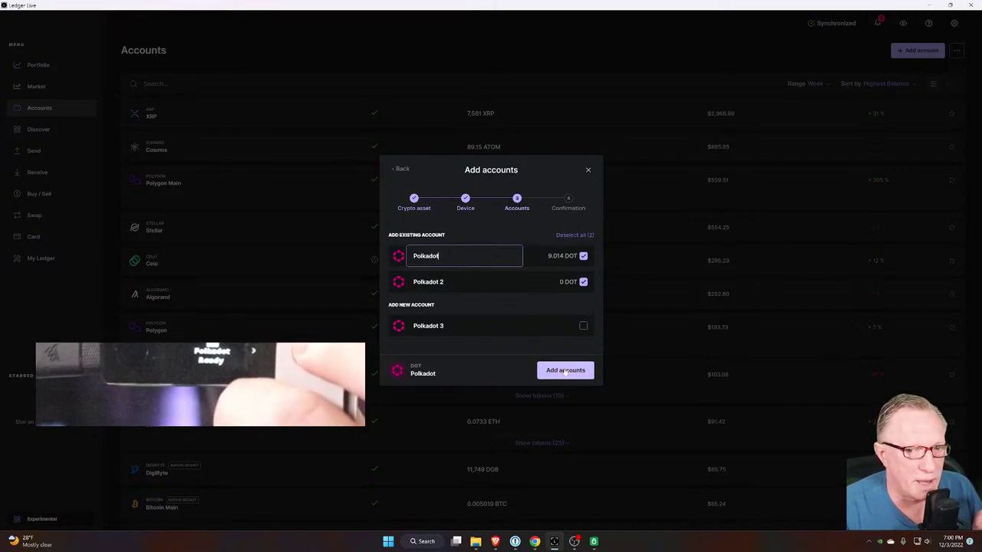
left_click(565, 371)
left_click(576, 361)
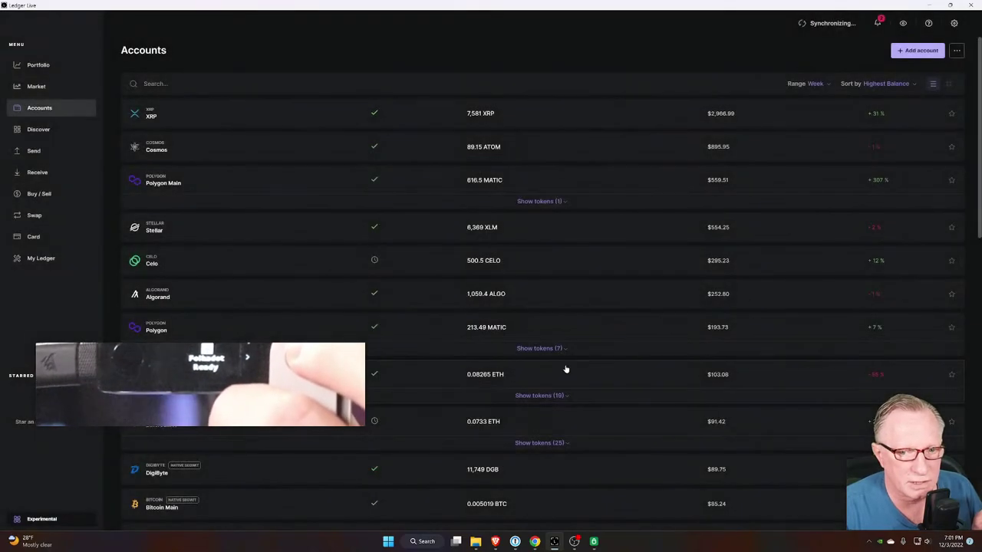
scroll(366, 407, "down", 1)
scroll(366, 408, "down", 4)
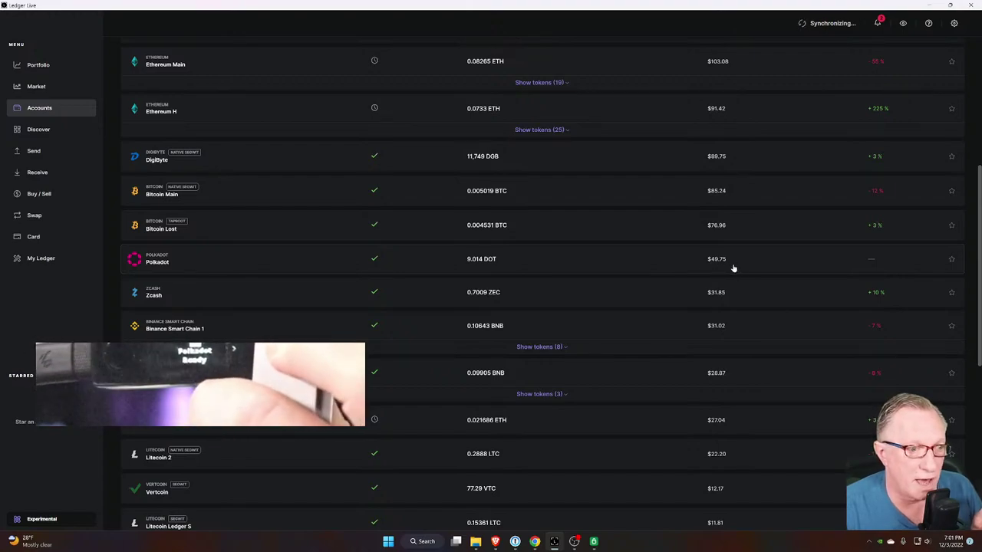
- Open the Polkadot account page and scan its latest operations at 9.014 DOT
left_click(490, 261)
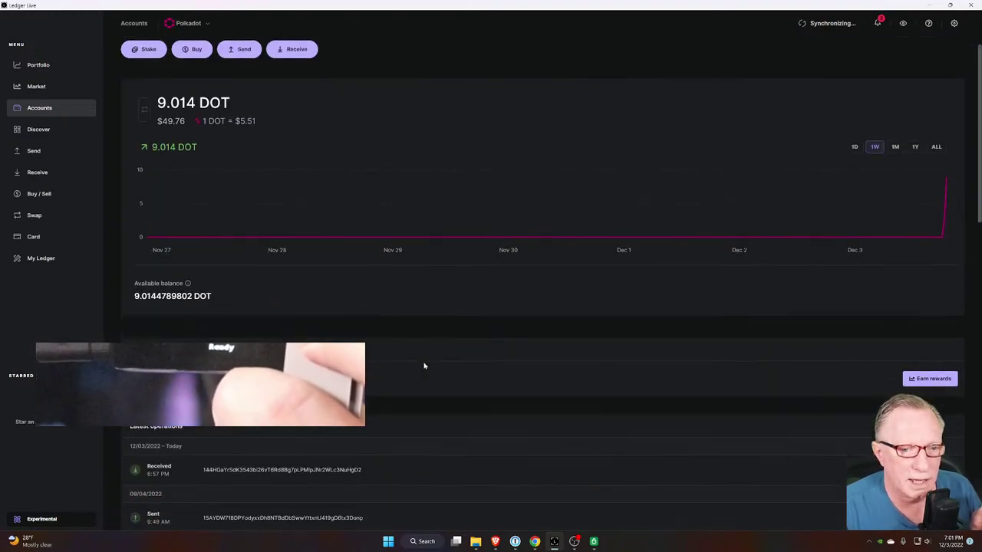
scroll(424, 366, "down", 15)
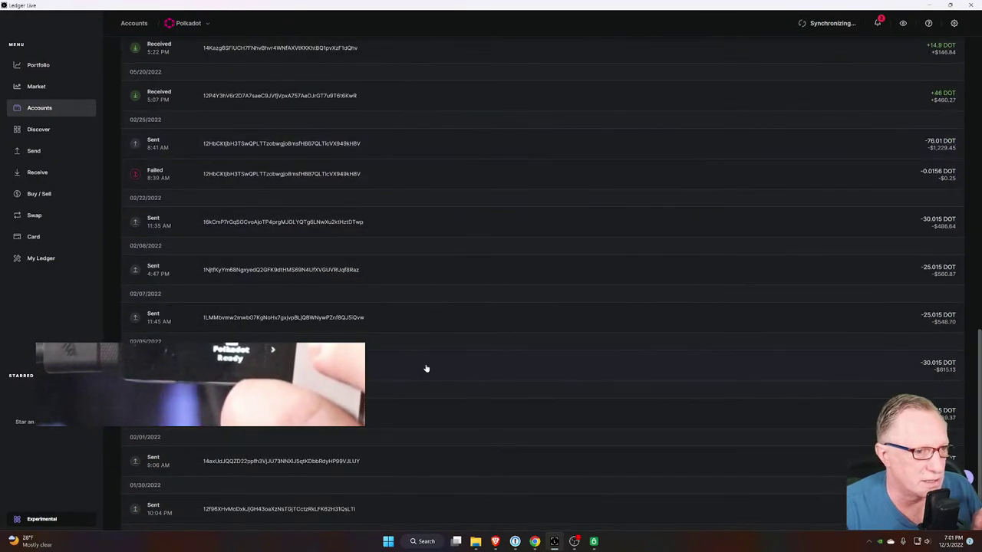
scroll(427, 369, "up", 15)
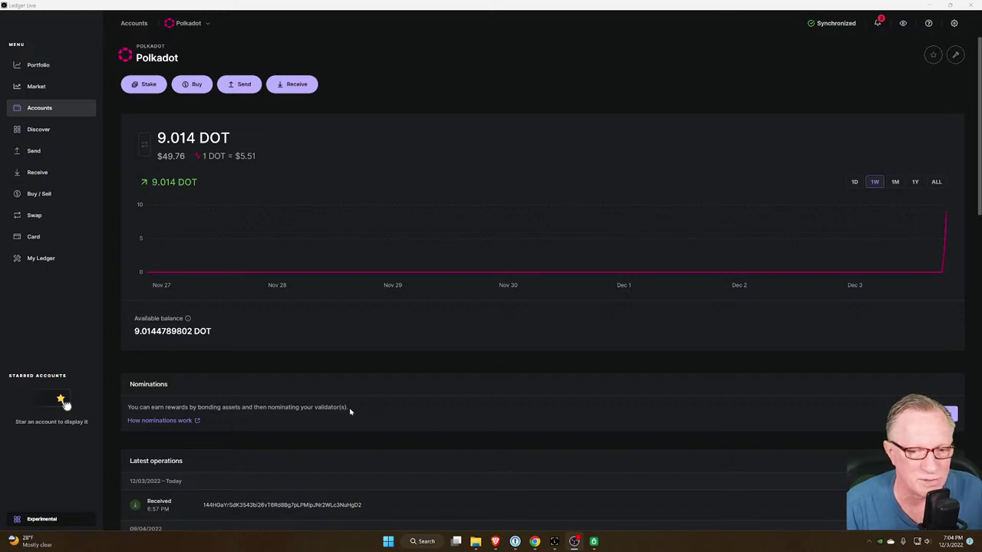
- Check the Optimism Gateway and Coinbase Cardano windows, then return to Ledger Live
mouse_move(527, 529)
left_click(504, 502)
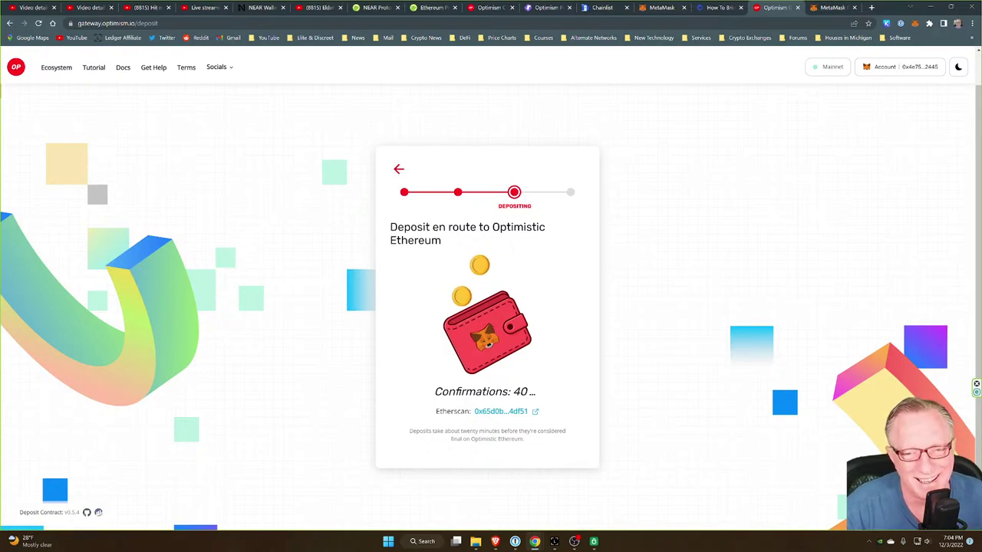
mouse_move(534, 542)
left_click(475, 495)
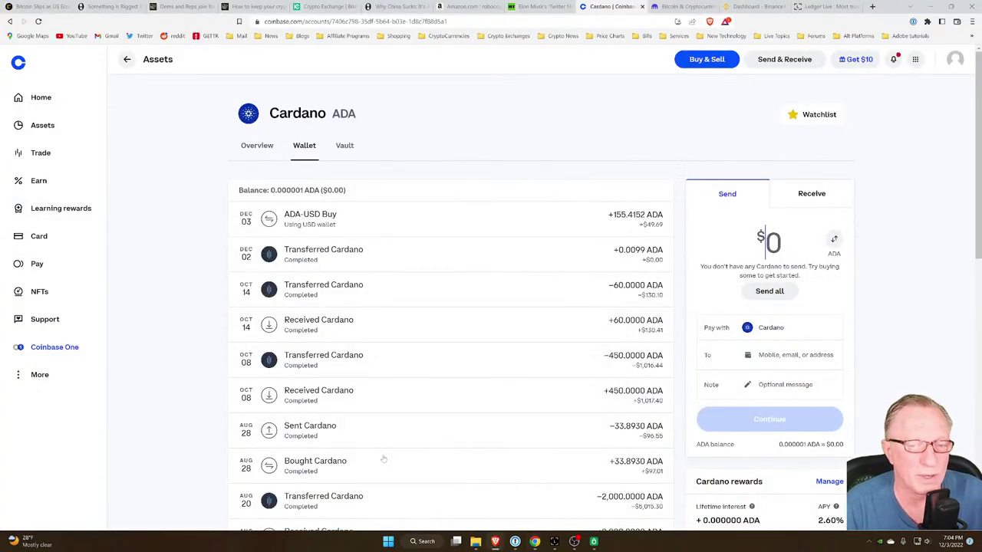
left_click(554, 543)
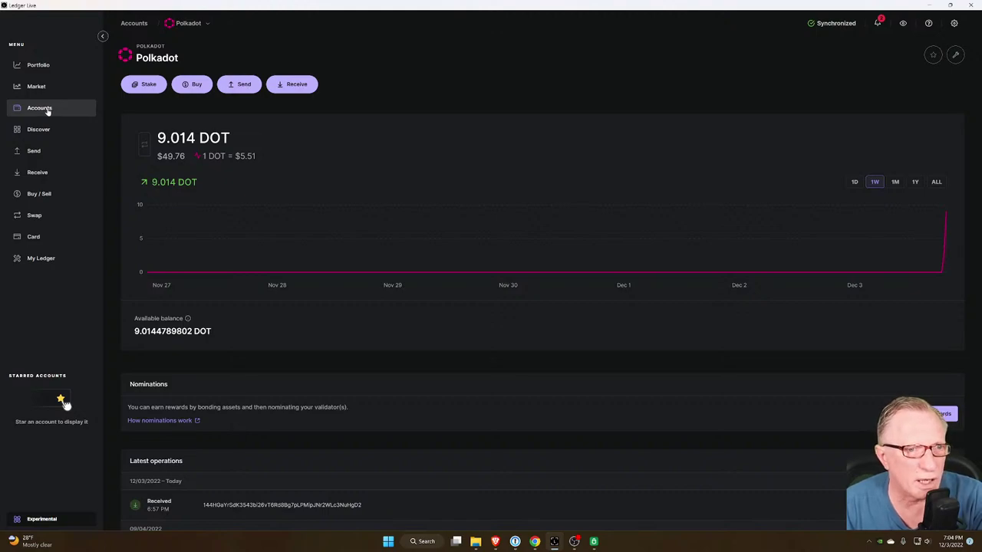
- Open the Cardano Nano X account (4.275 ADA) and resynchronize all accounts
left_click(48, 110)
scroll(263, 266, "down", 5)
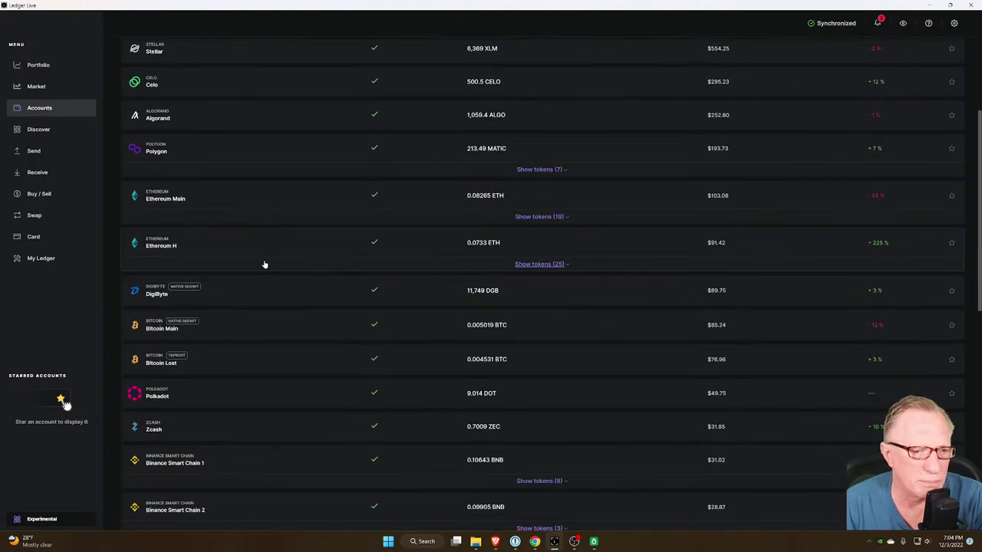
scroll(264, 264, "down", 2)
scroll(265, 265, "up", 5)
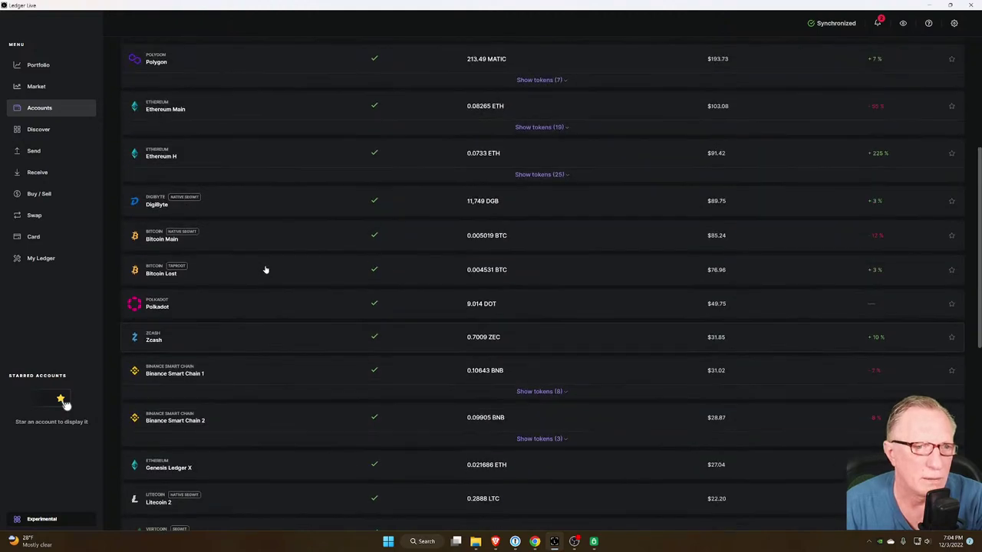
scroll(266, 269, "up", 2)
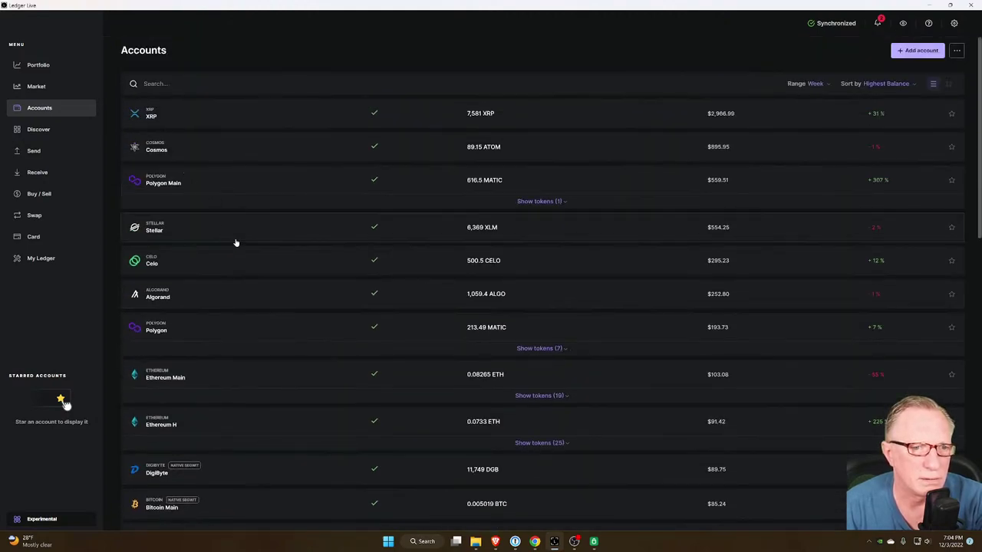
scroll(259, 258, "down", 4)
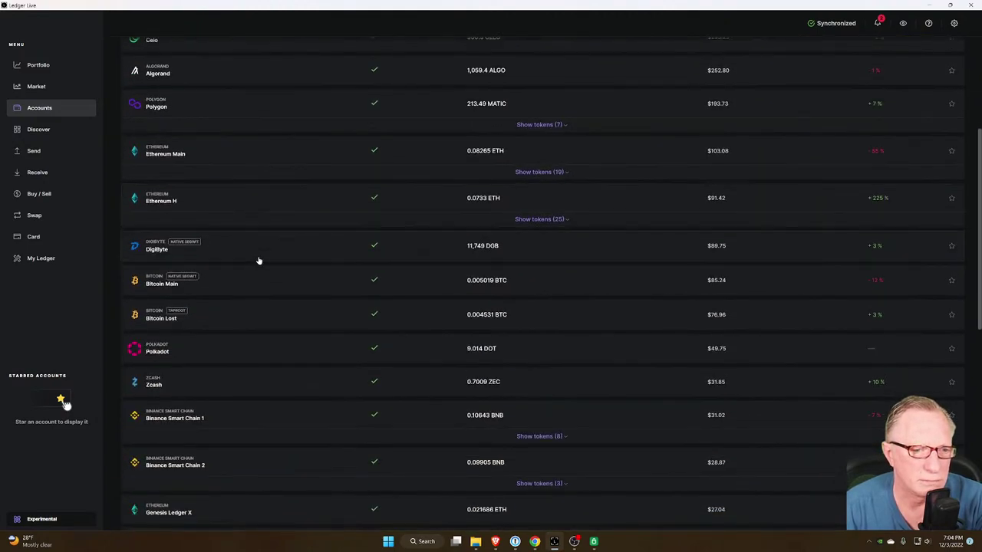
scroll(259, 261, "down", 2)
scroll(258, 261, "down", 2)
scroll(259, 263, "down", 3)
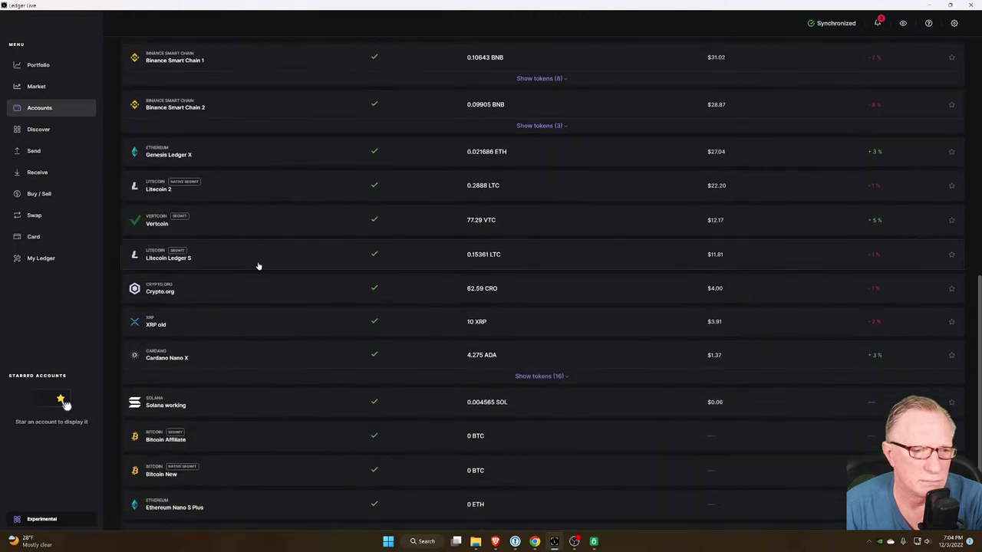
left_click(203, 362)
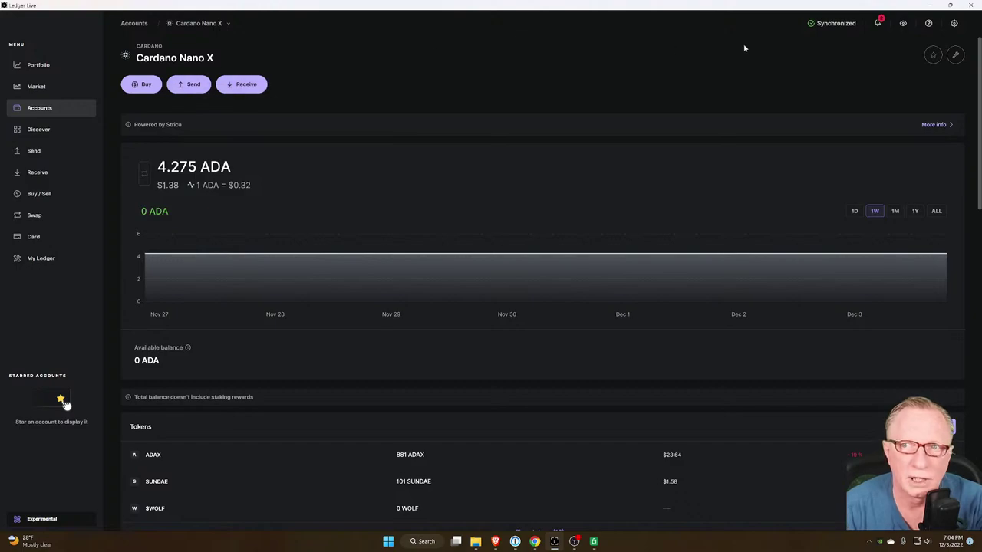
left_click(835, 24)
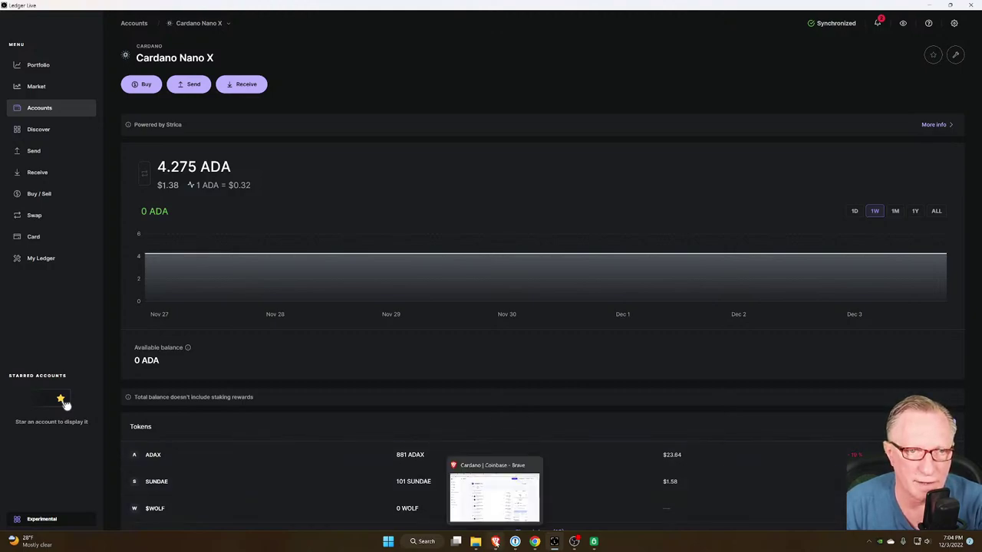
- Go from the Coinbase and Optimism Gateway windows to YouTube Studio's video details tab
left_click(495, 542)
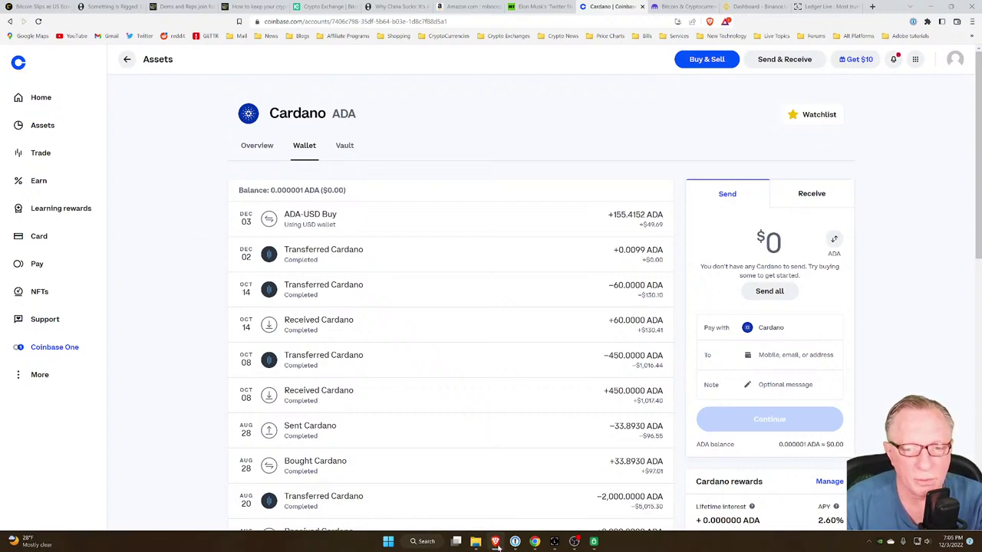
mouse_move(535, 543)
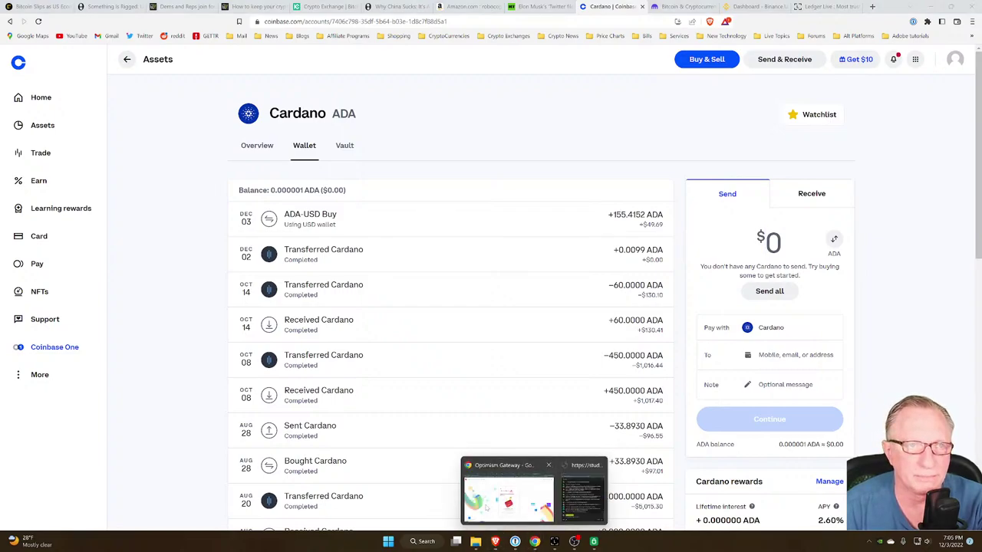
left_click(506, 495)
left_click(29, 7)
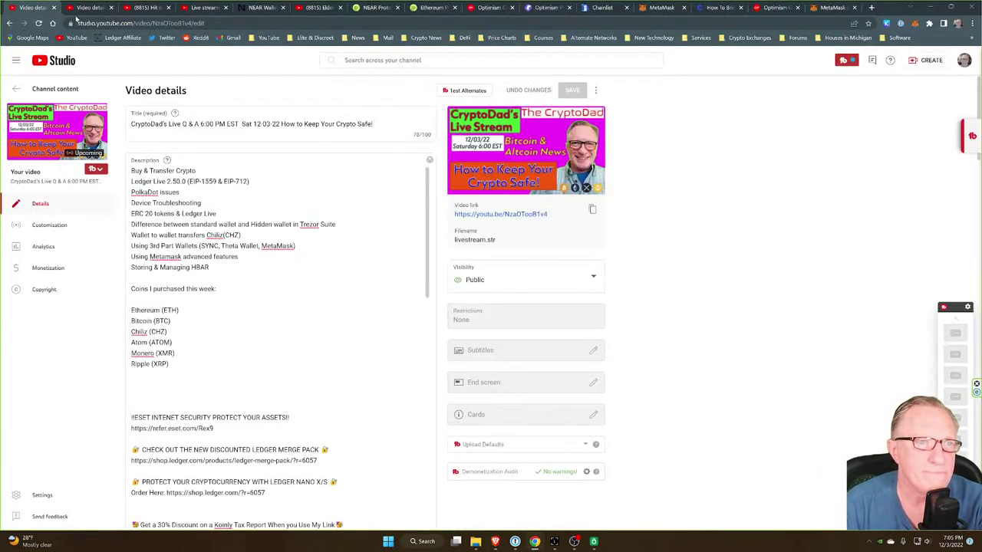
- Dock the channel's Community page window into the browser as a new tab
left_click(204, 7)
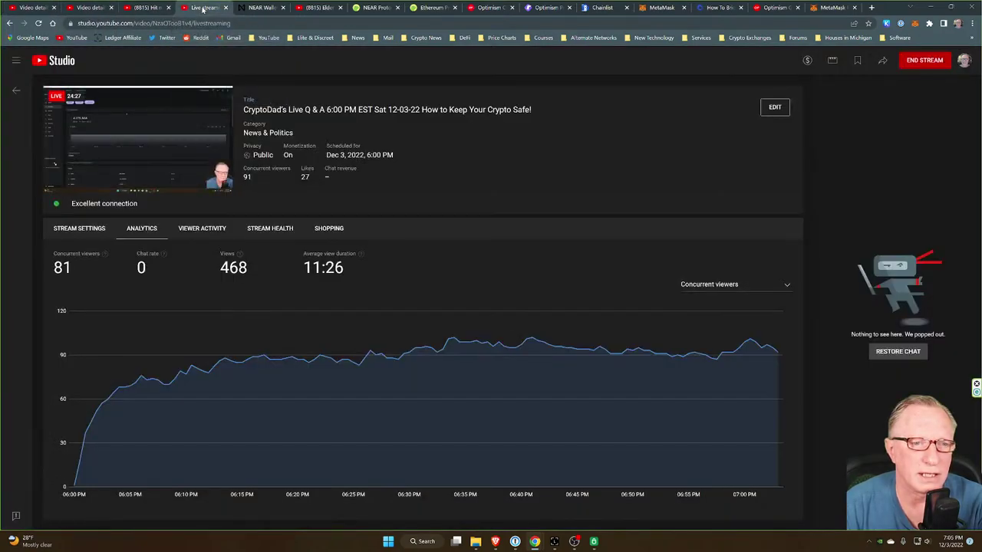
left_click(31, 8)
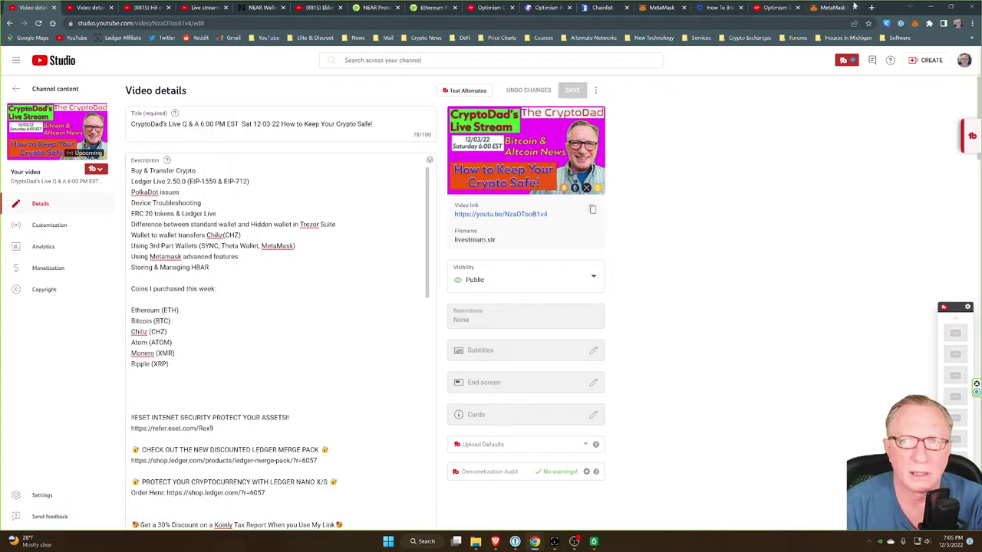
left_click(872, 8)
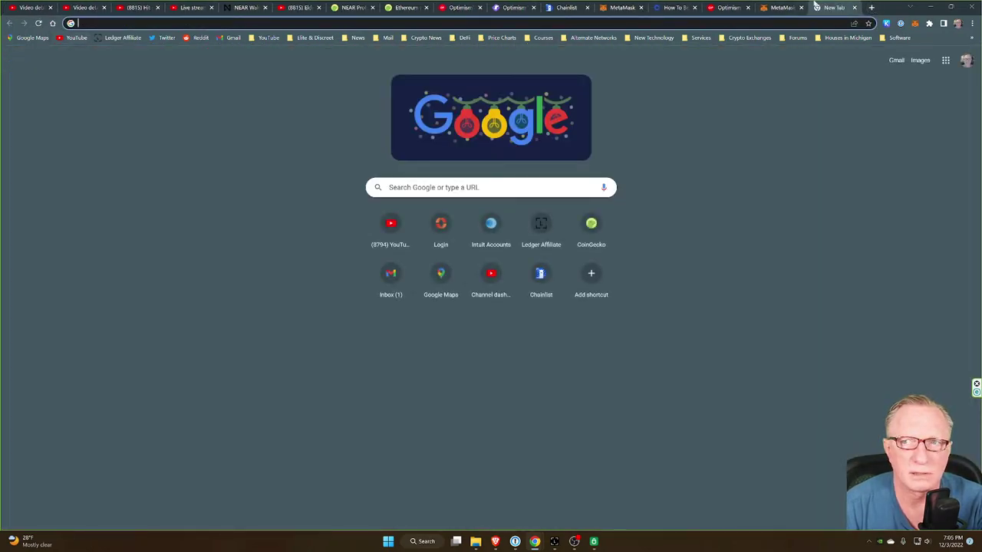
key("ctrl+w")
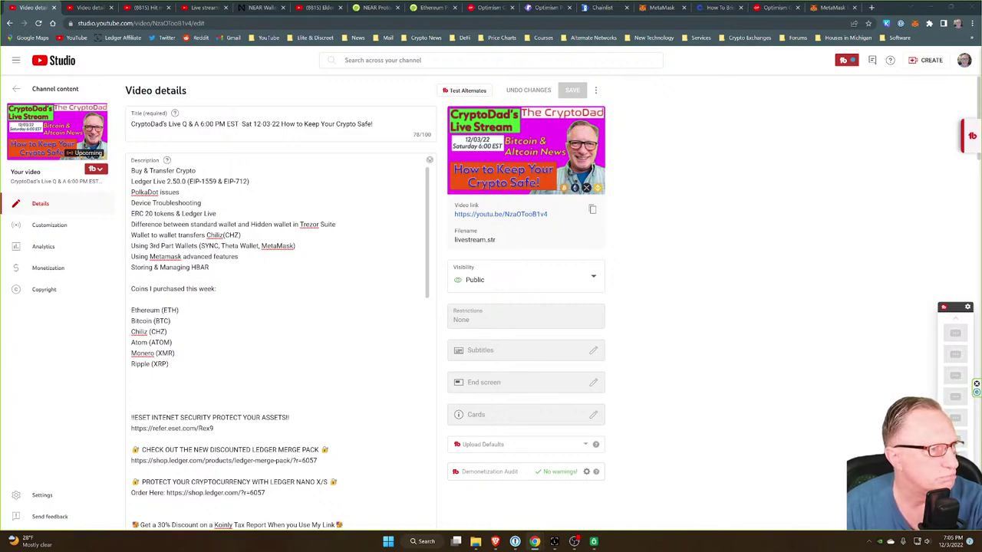
left_click_drag(0, 72, 282, 17)
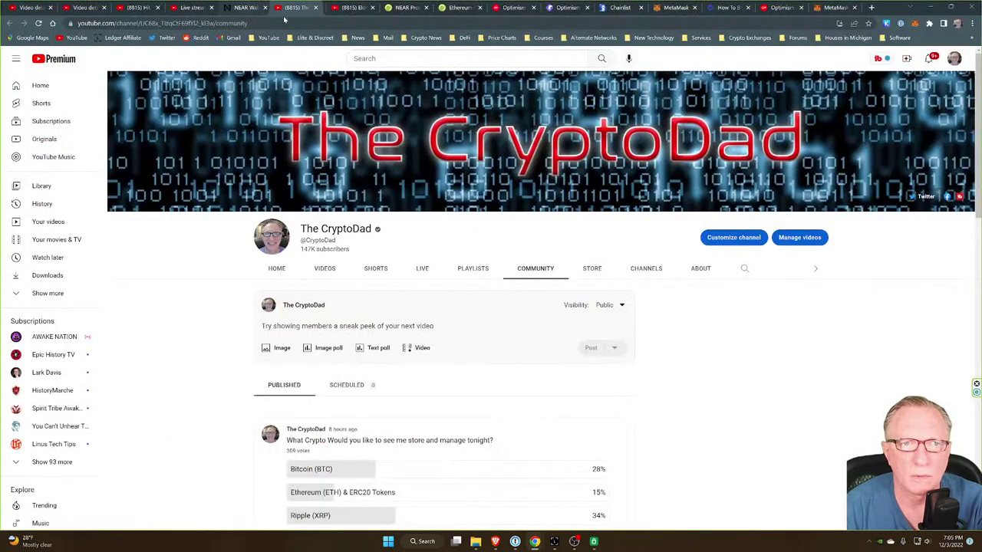
- Scroll to the community poll, with Ripple (XRP) leading at 34%
scroll(204, 327, "down", 2)
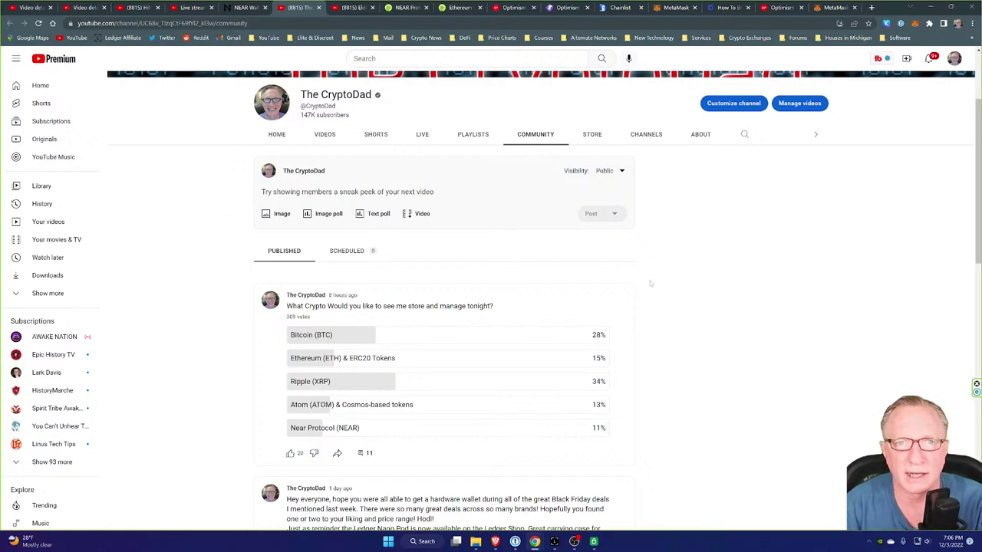
- Switch to Kraken and sign in using the saved autofill login
left_click(495, 541)
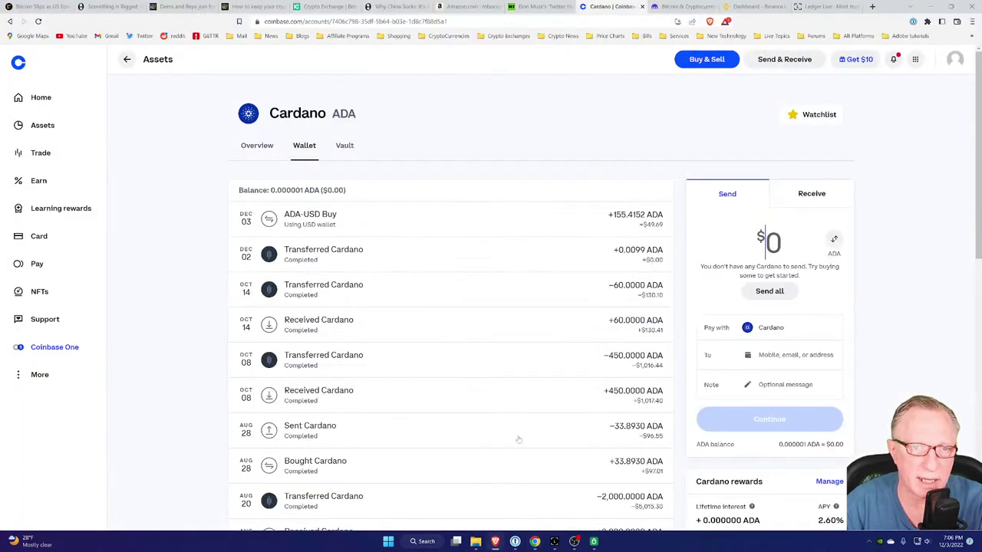
left_click(681, 6)
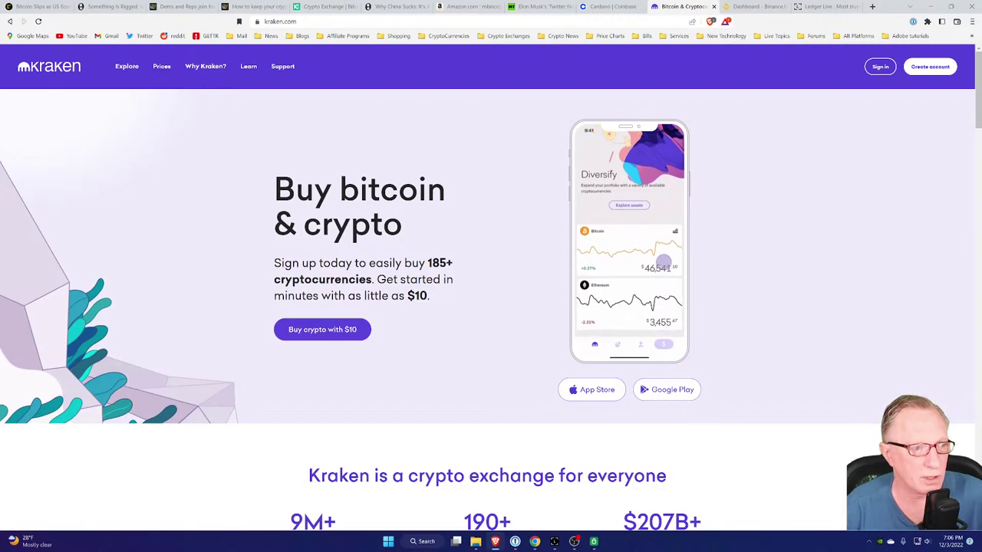
left_click(880, 66)
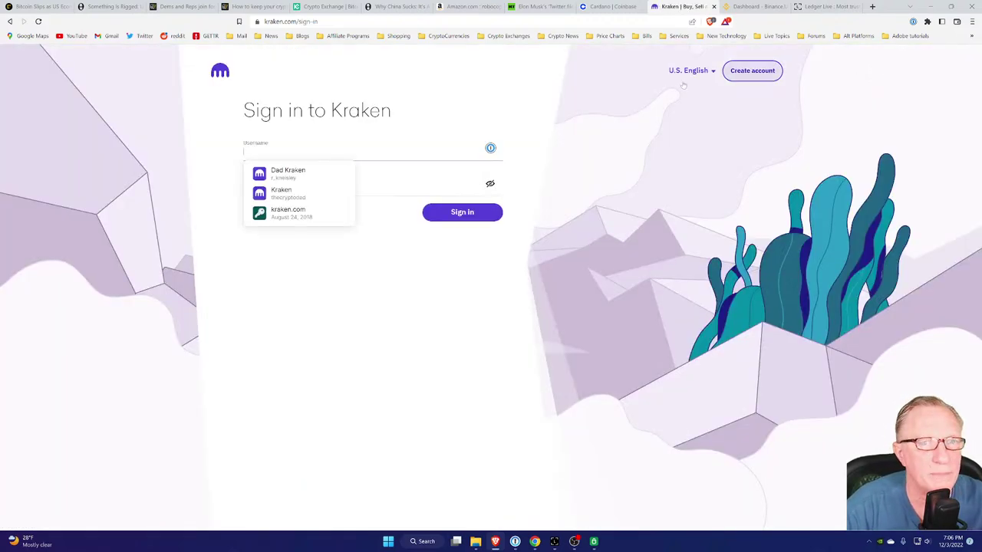
left_click(298, 195)
left_click(460, 213)
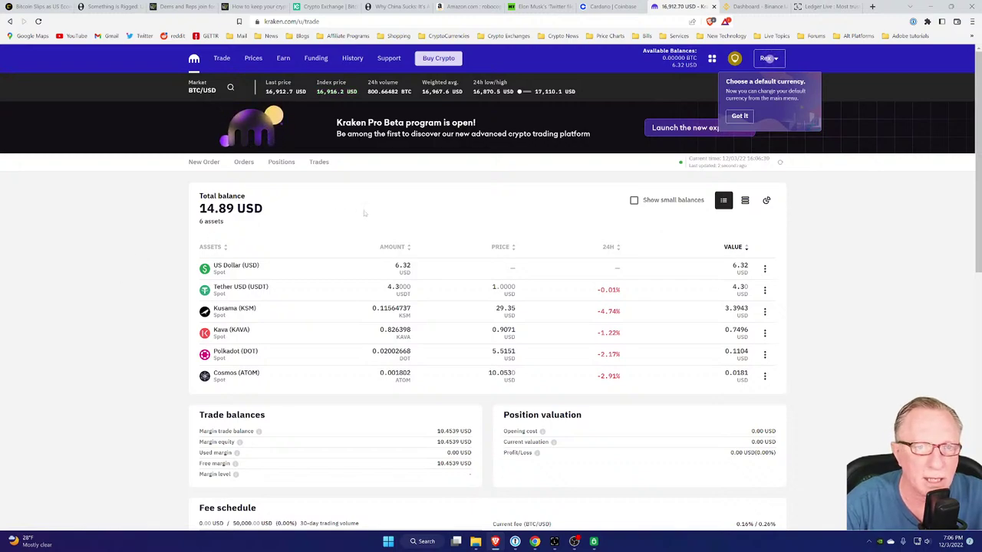
- Search Kraken markets for 'xrp', 'x', 'r' and 'rip', finding no XRP pair
left_click(230, 89)
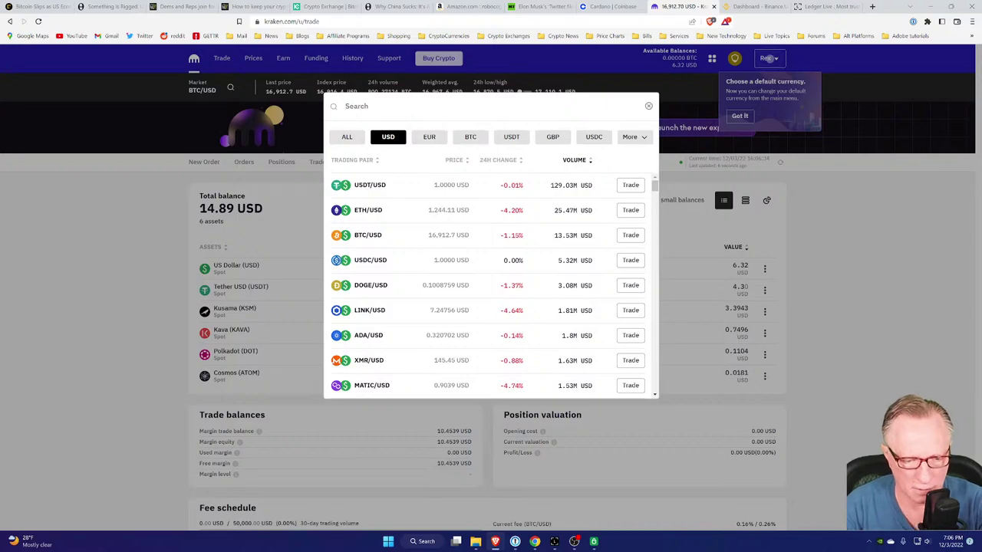
type("xrp")
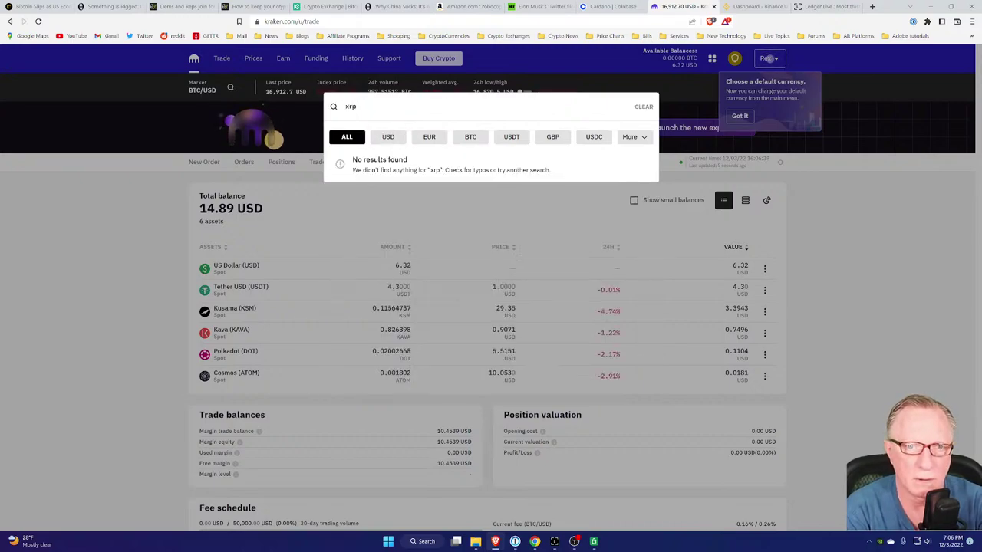
key("BackSpace")
key("BackSpace")
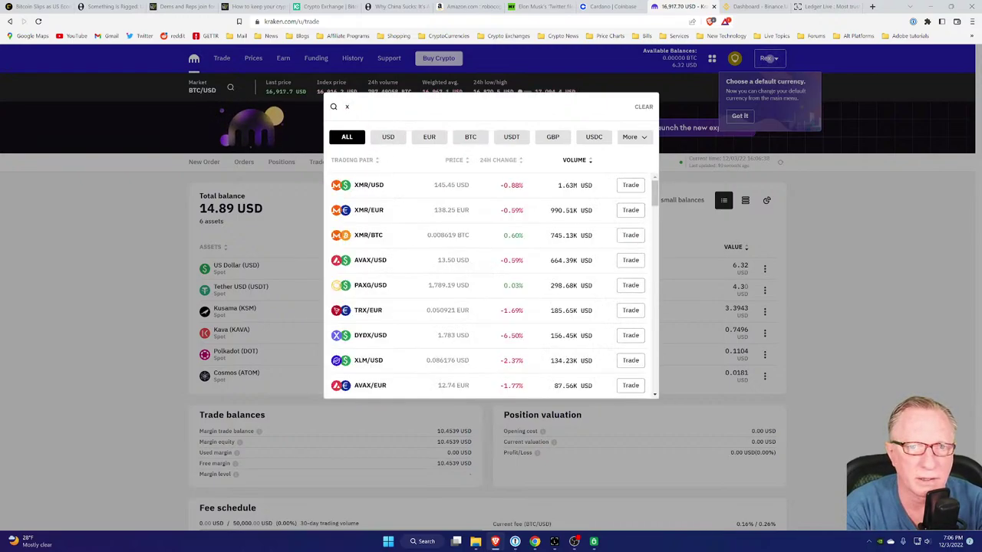
key("BackSpace")
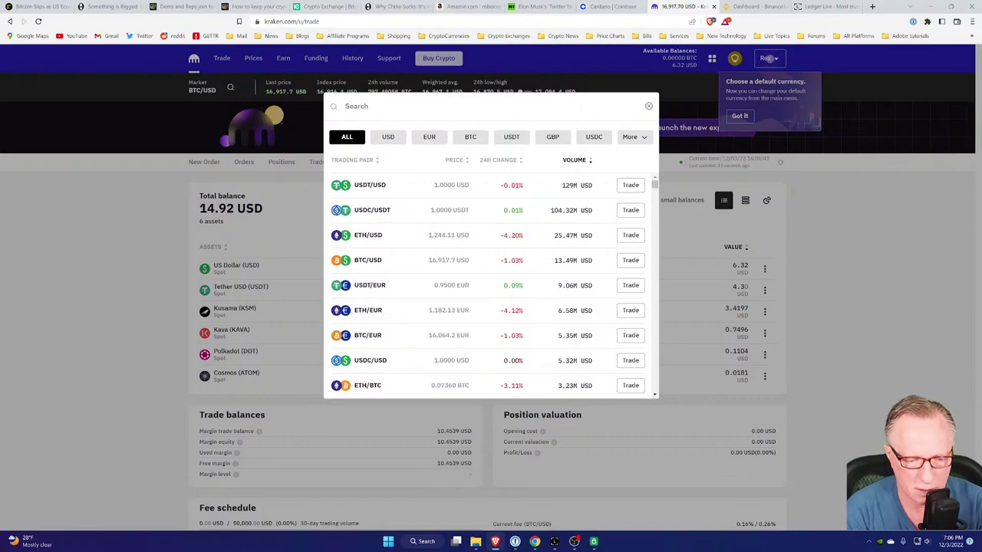
type("x")
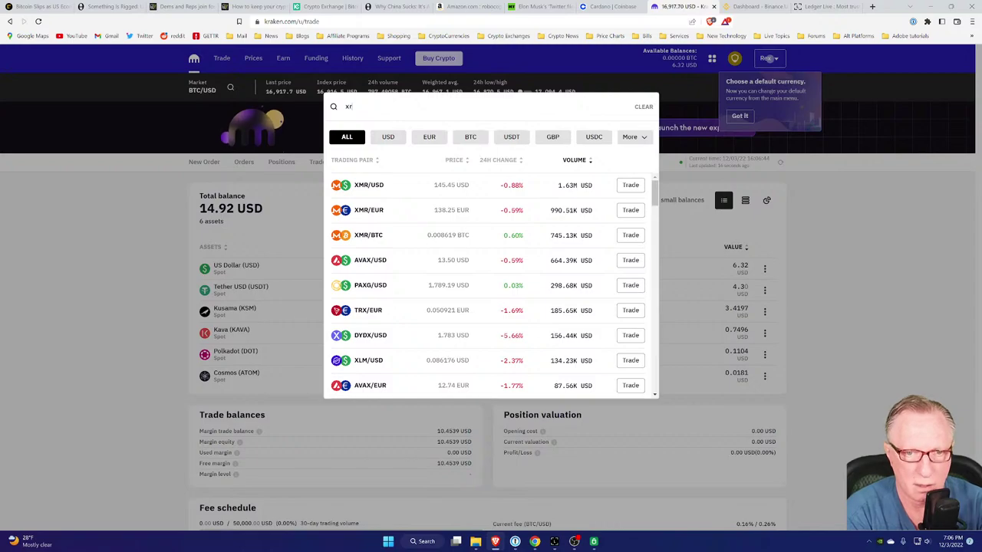
type("r")
key("BackSpace")
key("BackSpace")
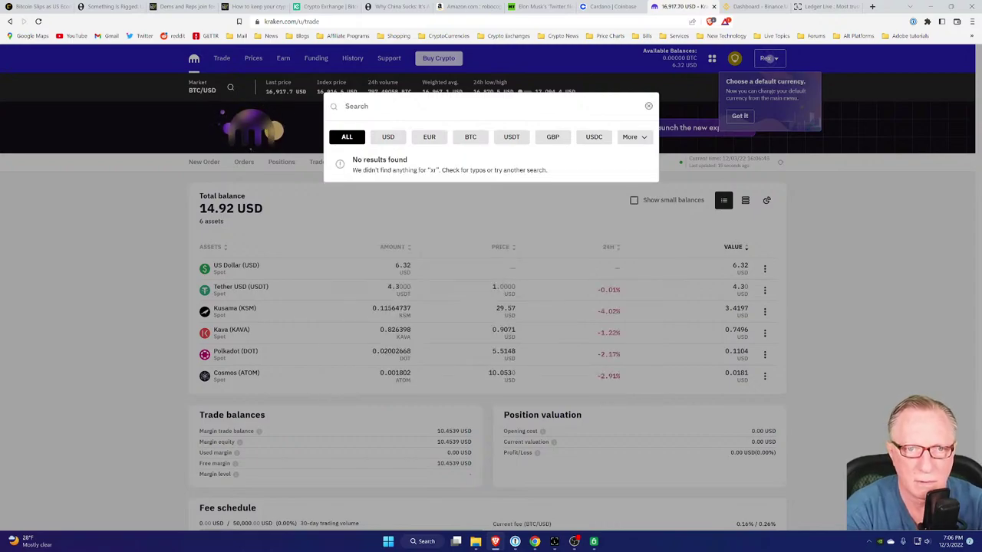
type("rip")
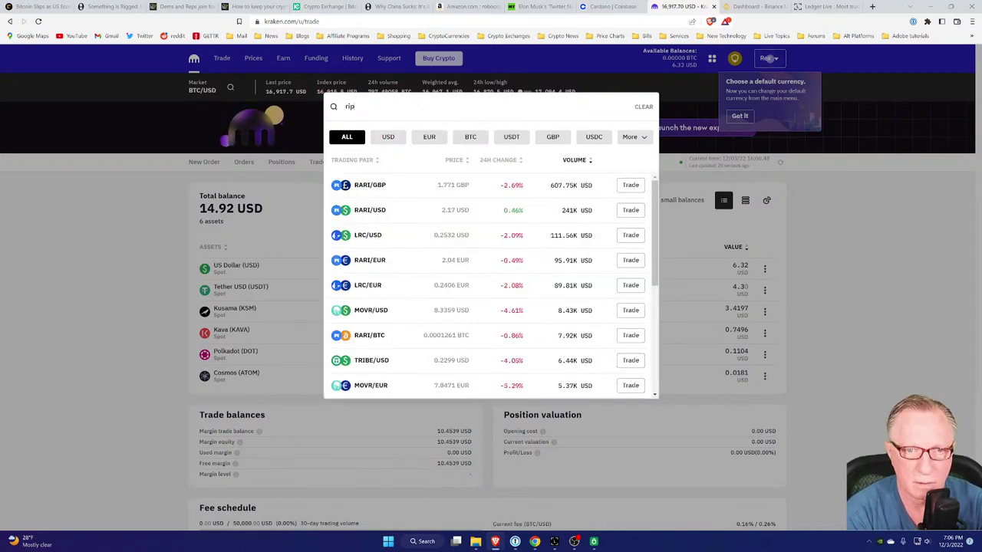
key("BackSpace")
key("BackSpace")
key("BackSpace")
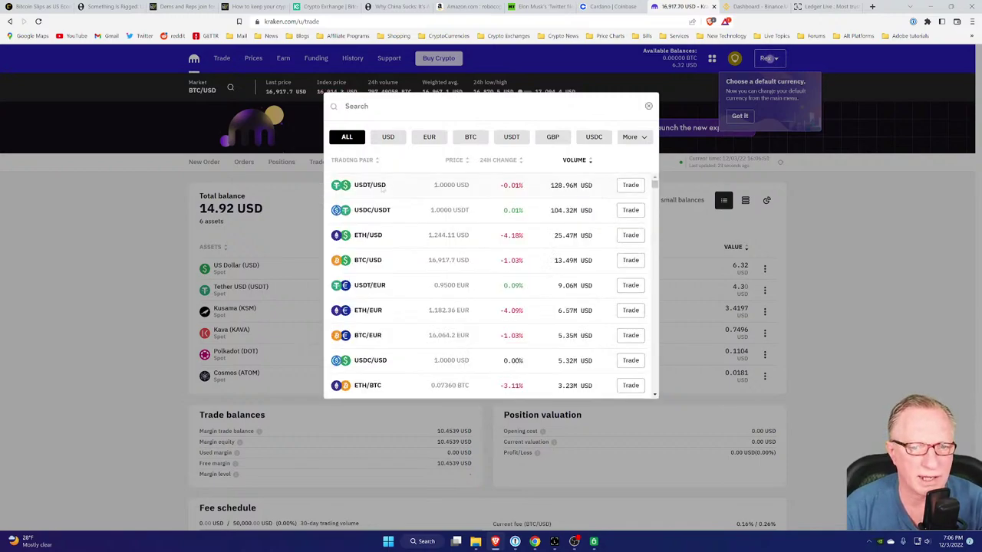
left_click(122, 269)
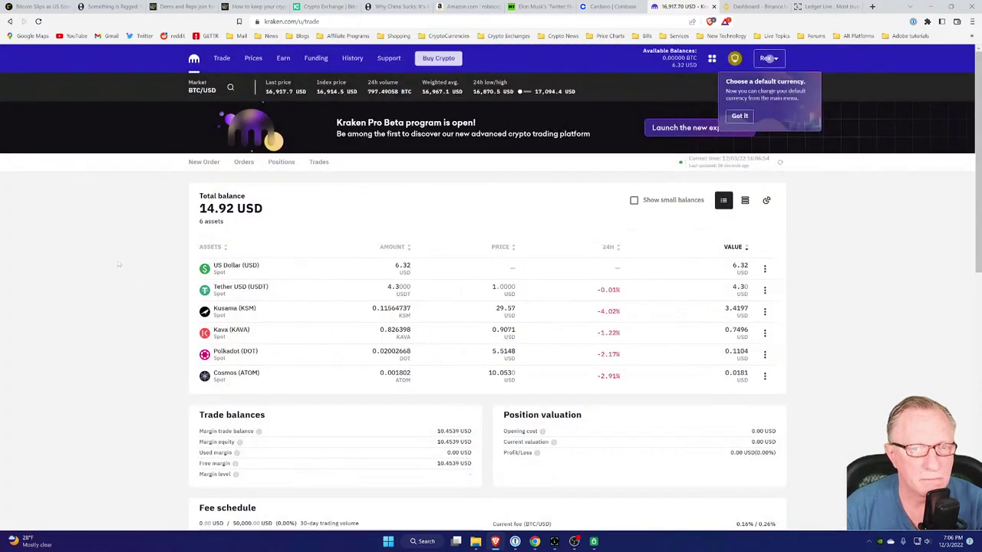
- Open the BTC/USD New Order page and search 'xrp' once more
left_click(220, 62)
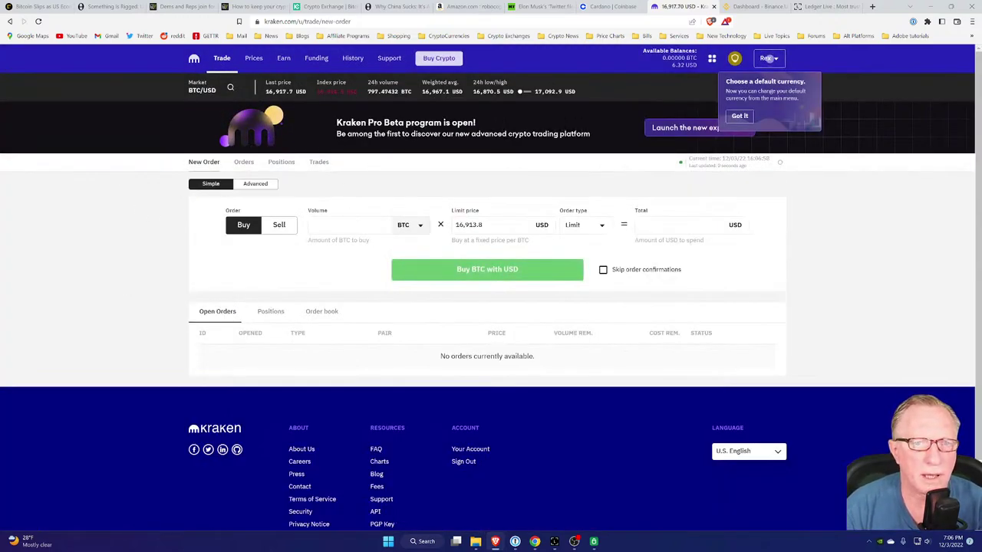
left_click(202, 90)
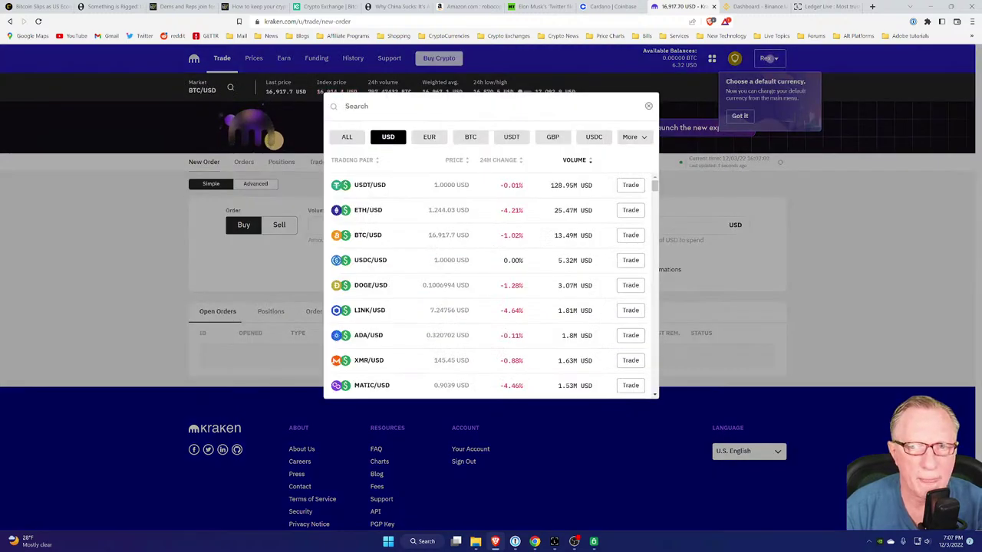
type("xrp")
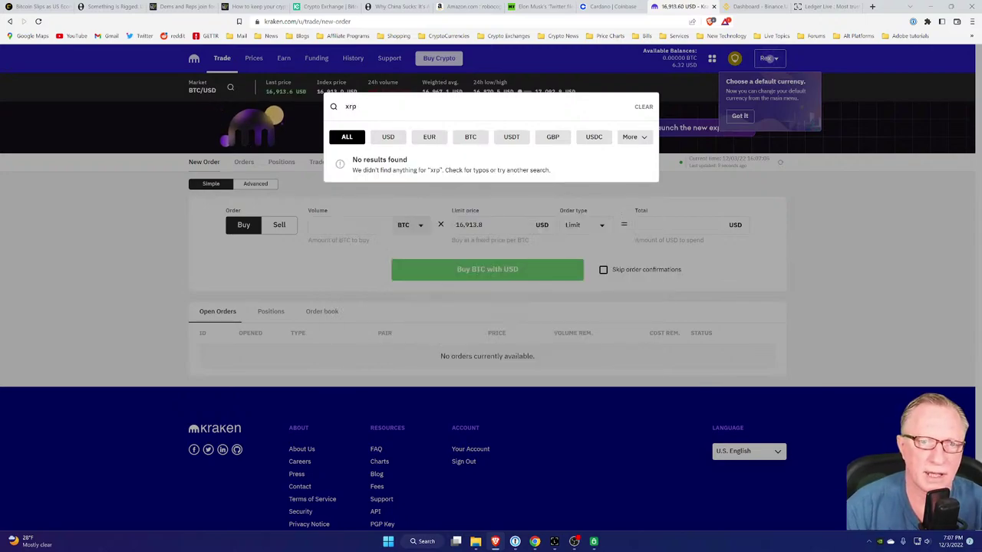
left_click(174, 177)
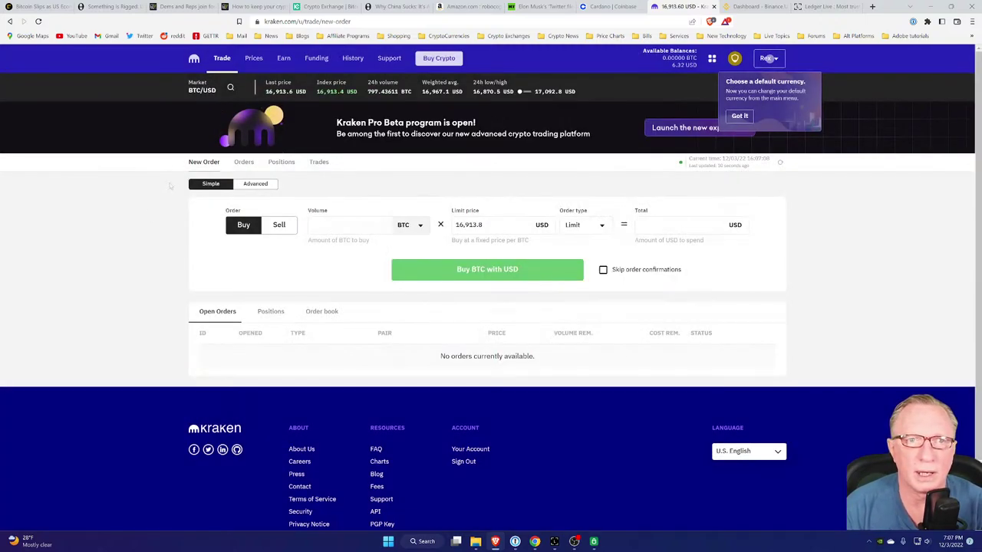
- Sign in to KuCoin with the saved login and solve the three-flower captcha
left_click(326, 7)
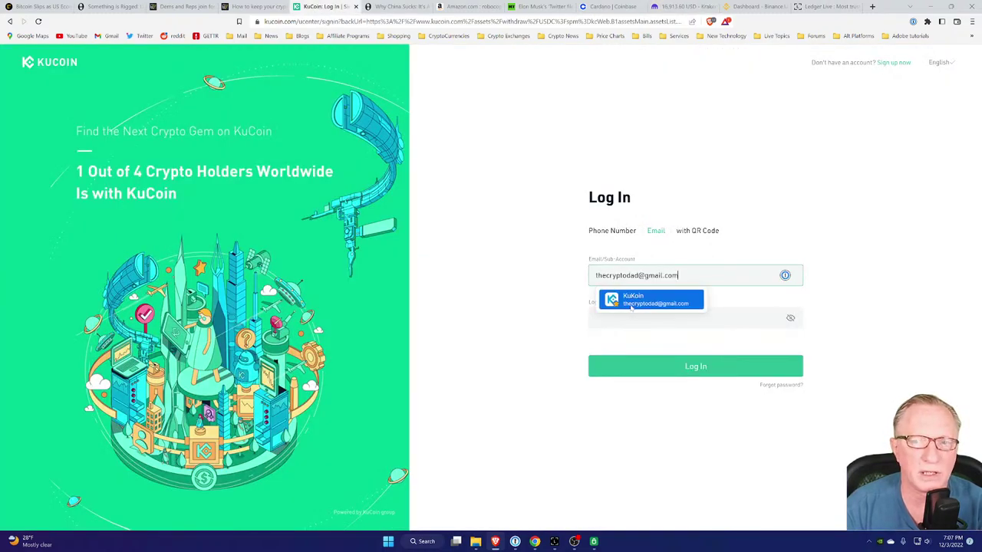
left_click(648, 299)
key("Return")
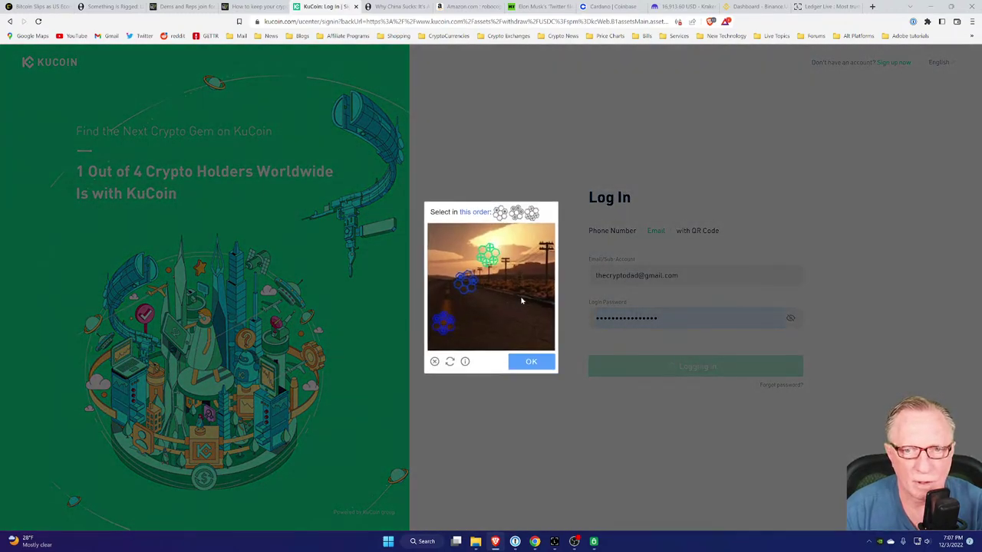
left_click(462, 281)
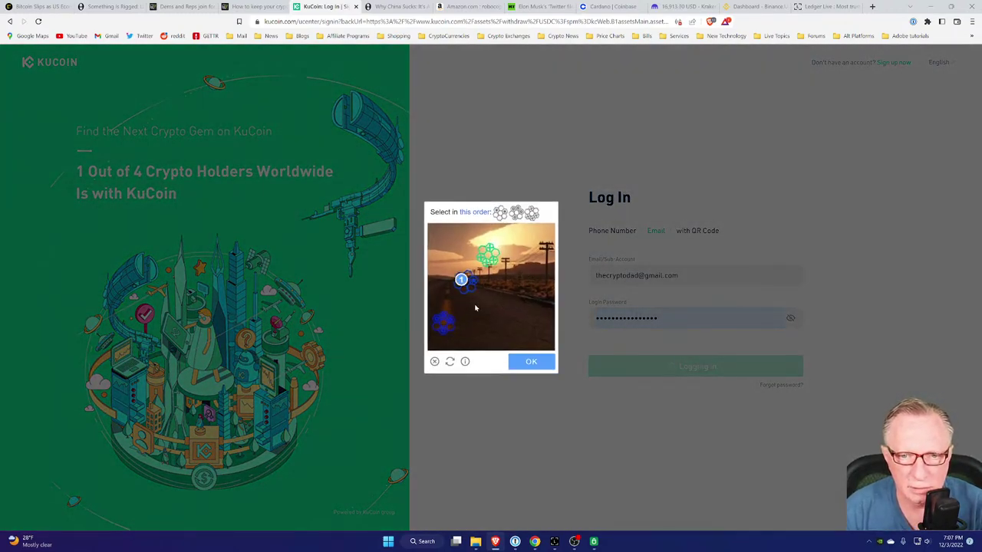
left_click(441, 326)
left_click(491, 254)
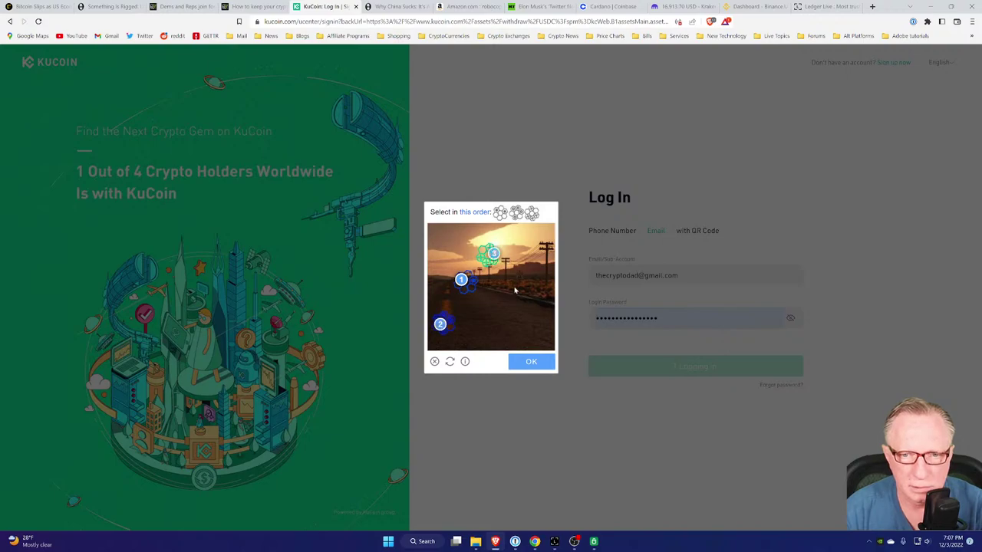
left_click(530, 362)
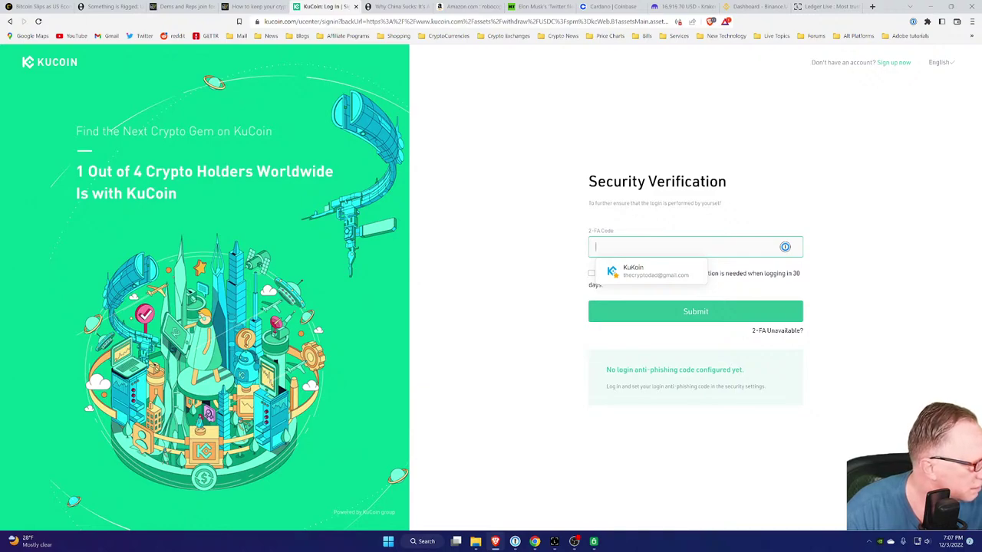
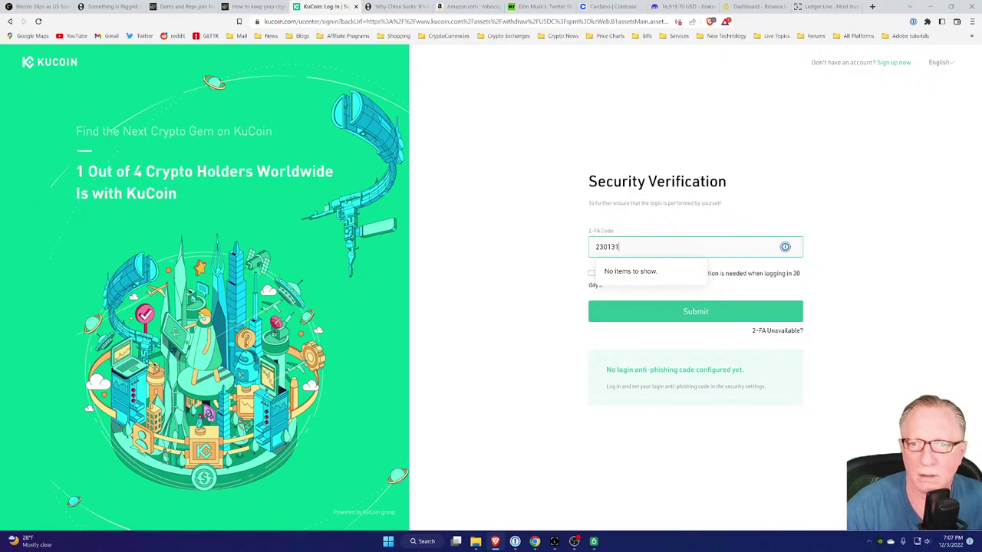
- Enter the two-factor code, view the 0.00 USDC withdraw page, and return to Coinbase's Cardano wallet
key("Return")
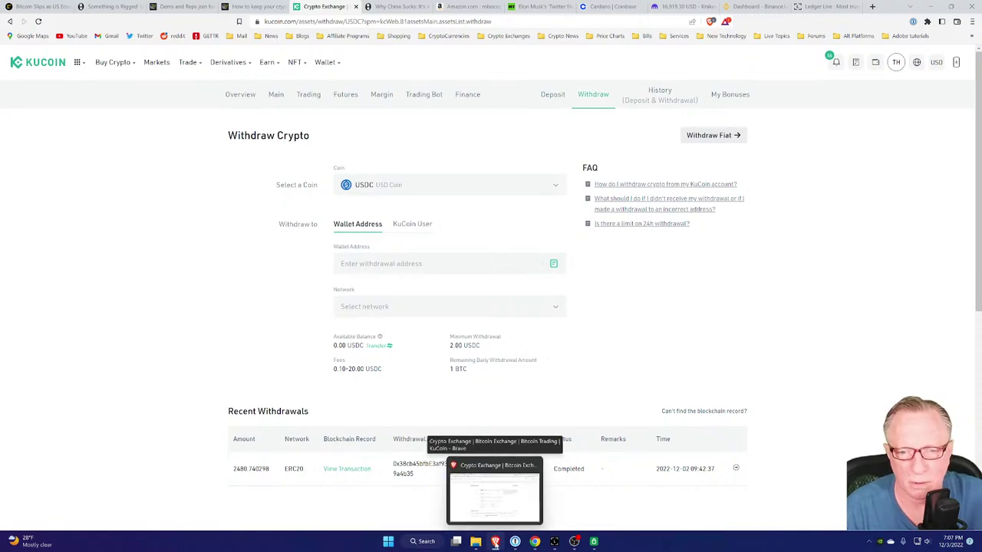
left_click(496, 541)
left_click(495, 541)
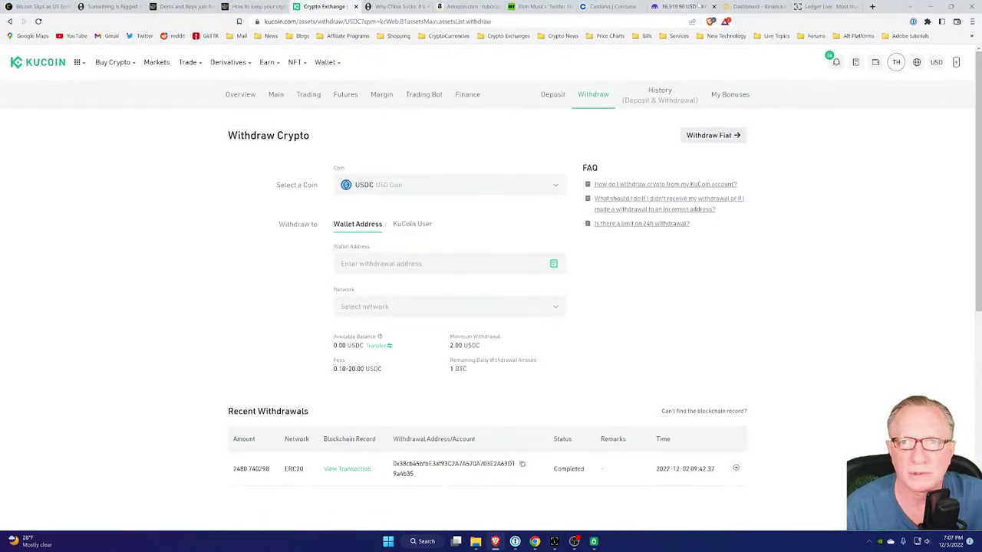
left_click(612, 7)
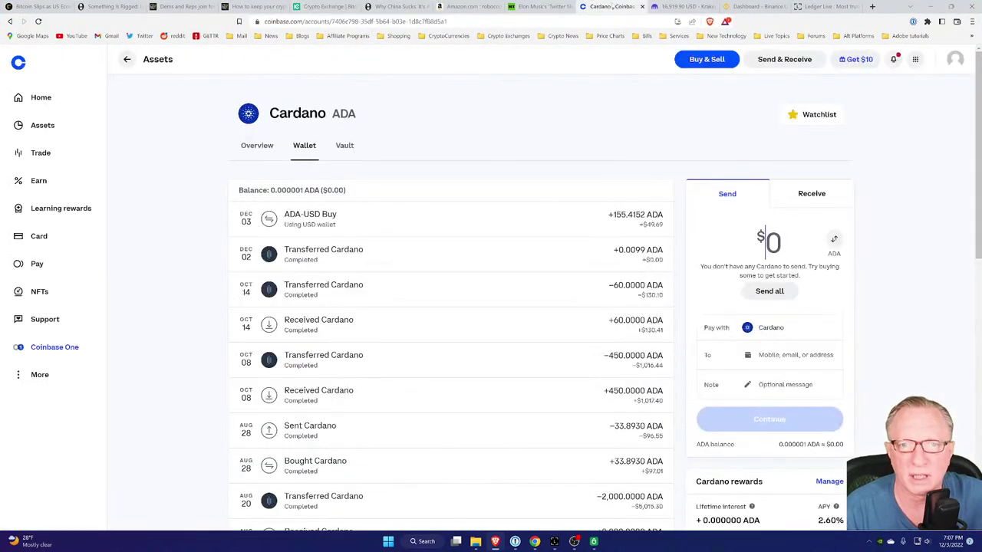
- Buy $50 of Tether (47.764696 USDT) from the USD balance and view the transaction
left_click(43, 131)
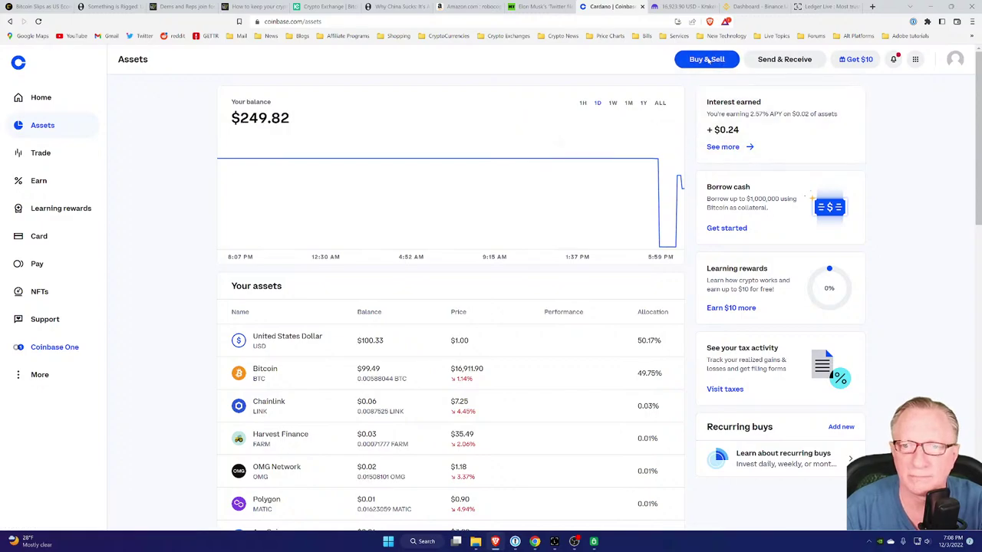
left_click(708, 60)
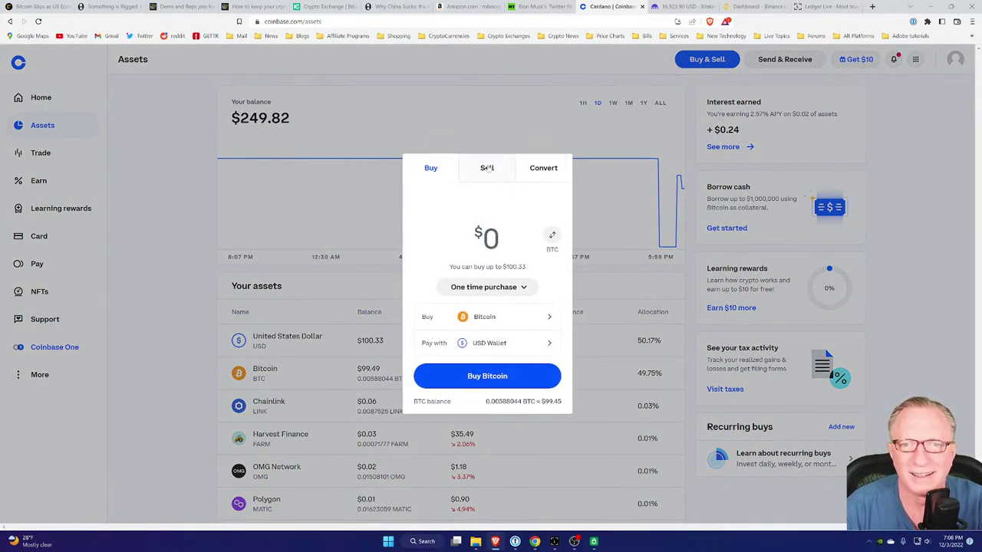
left_click(488, 319)
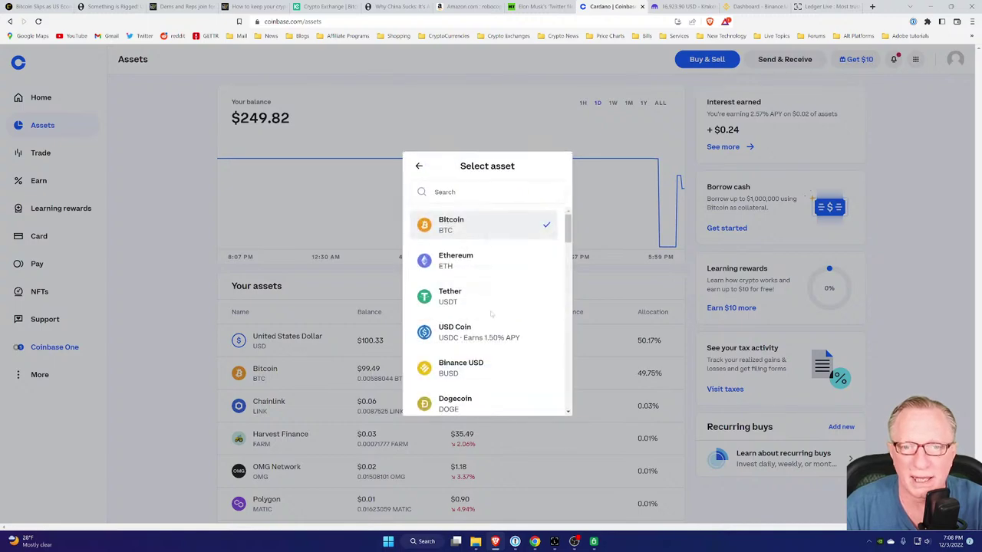
left_click(452, 301)
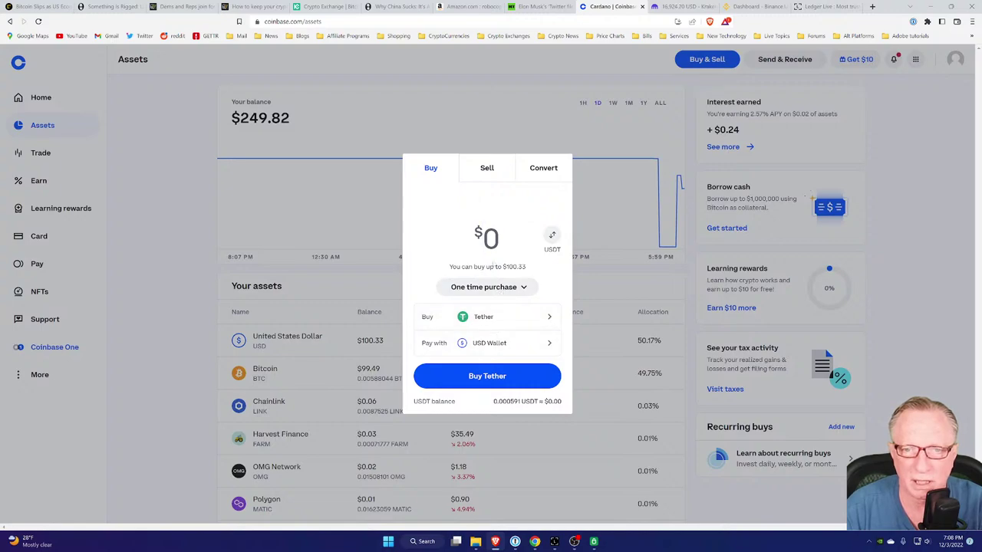
type("50")
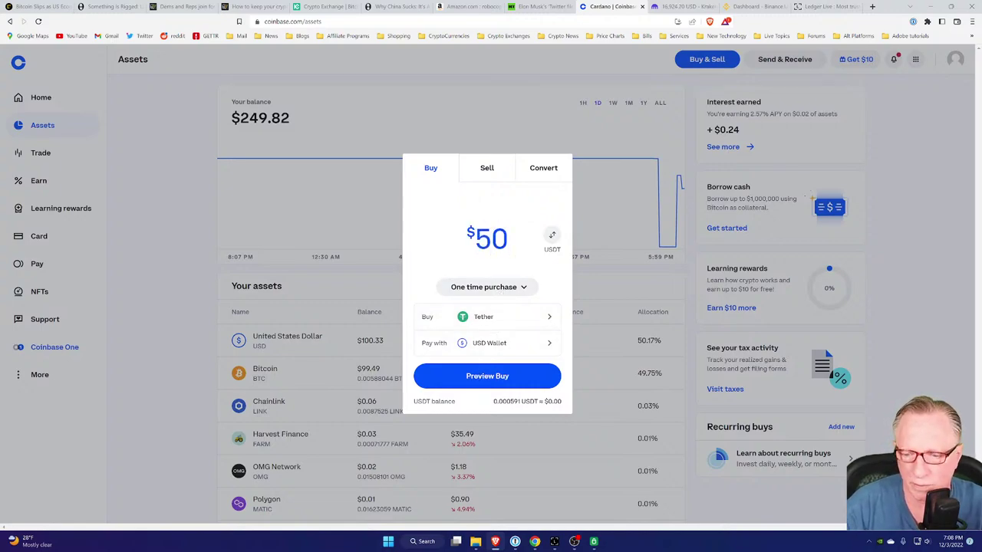
left_click(489, 376)
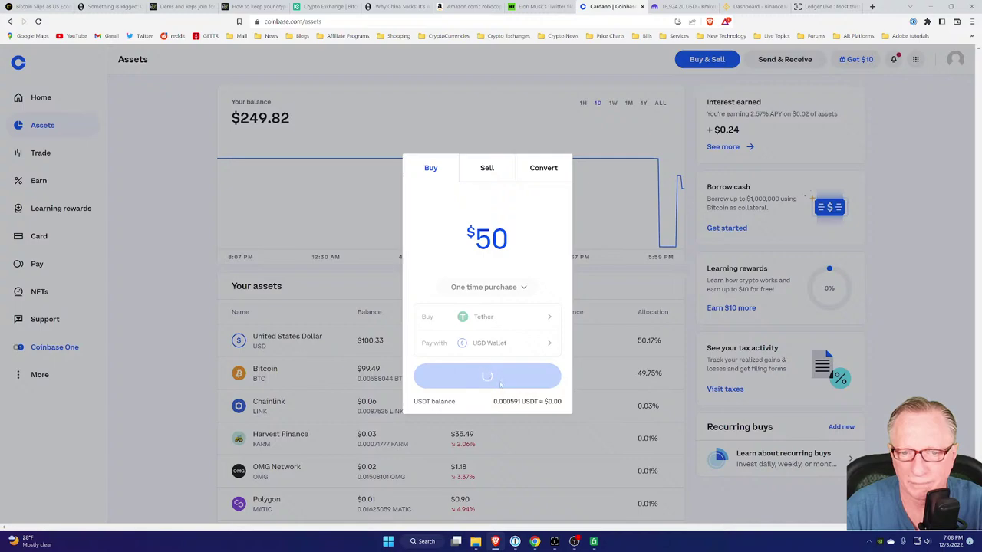
left_click(485, 354)
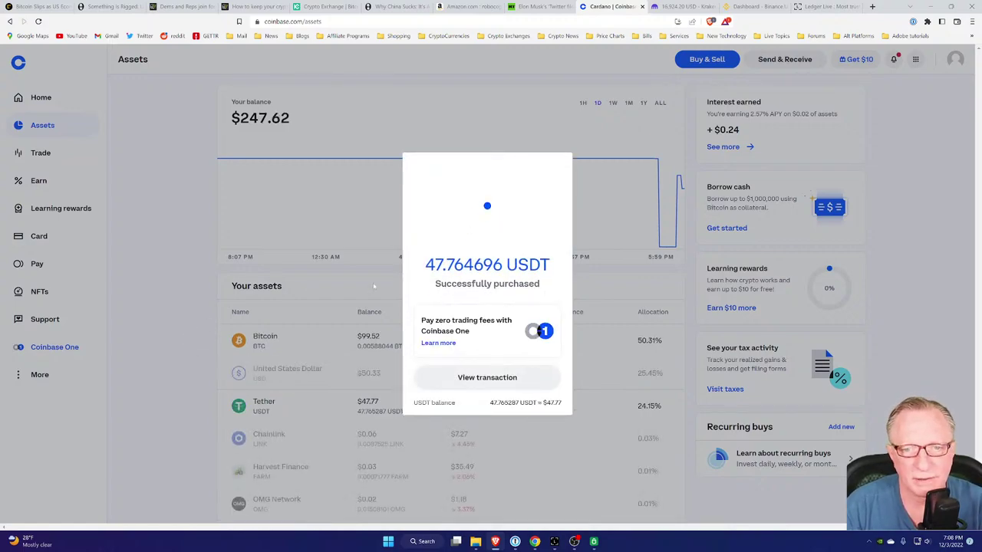
left_click(496, 381)
left_click(277, 401)
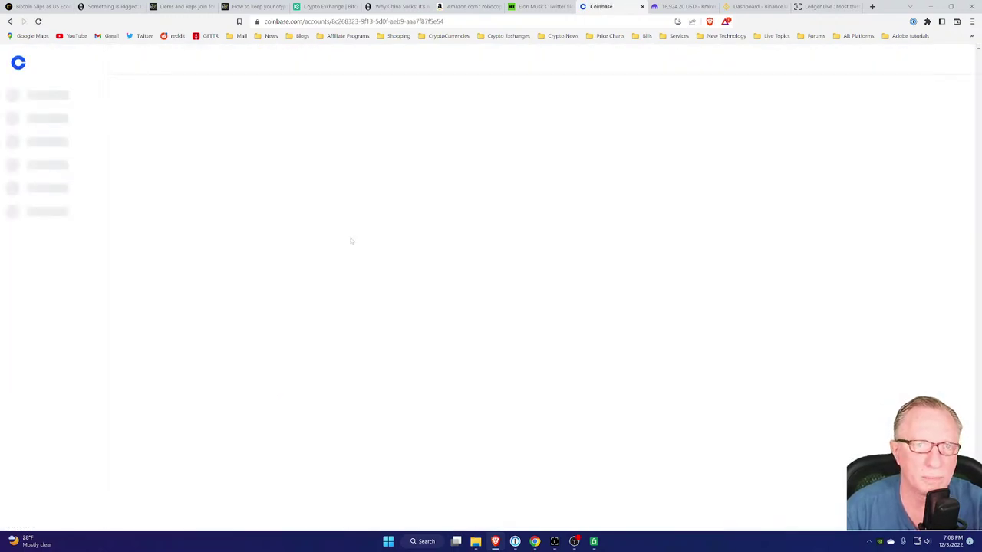
- Return to Coinbase's assets overview, then pick USDT on KuCoin's withdrawal page
left_click(9, 21)
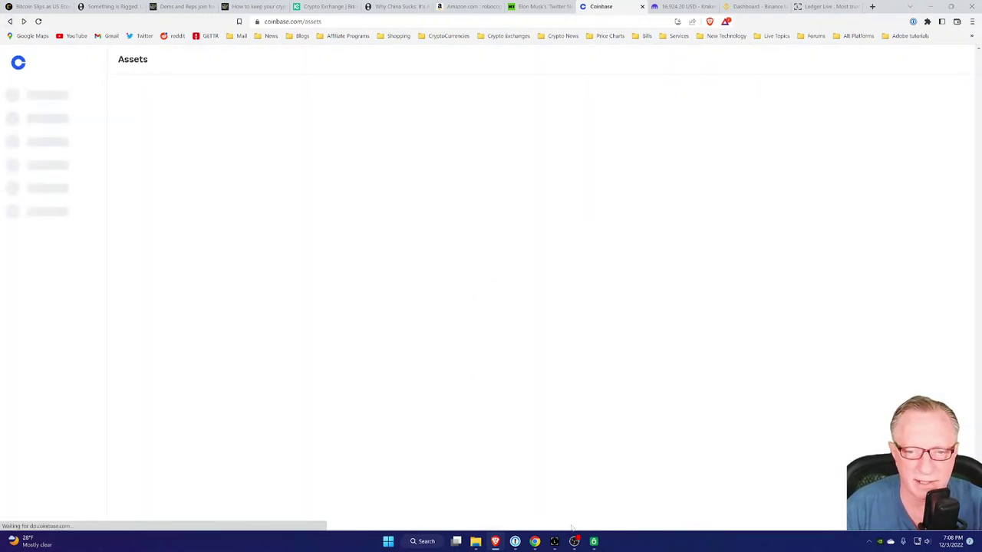
left_click(321, 7)
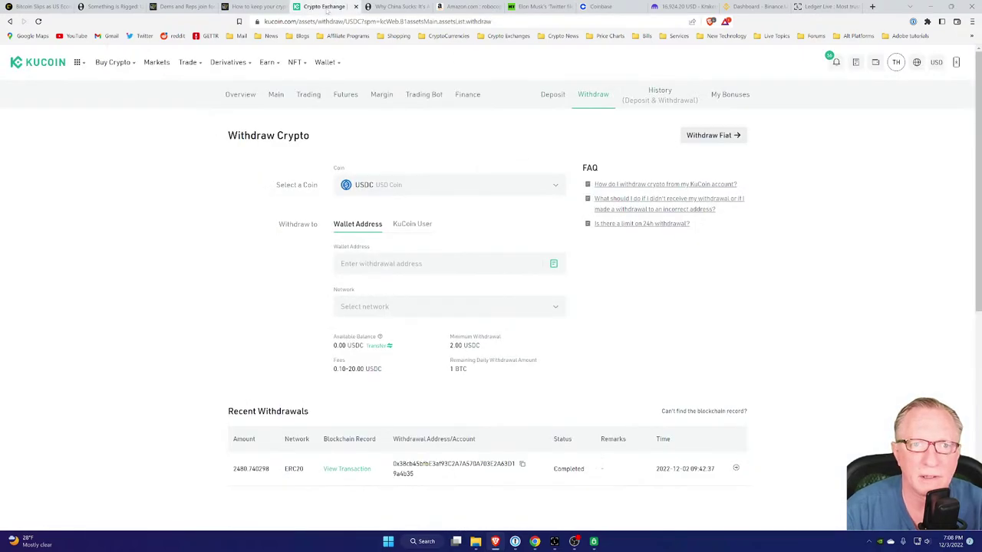
left_click(550, 188)
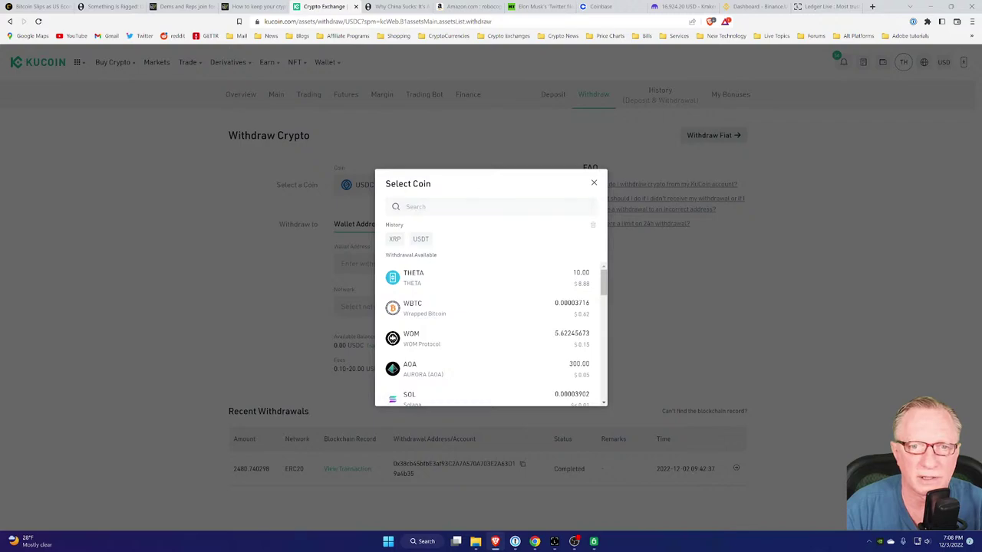
left_click(421, 239)
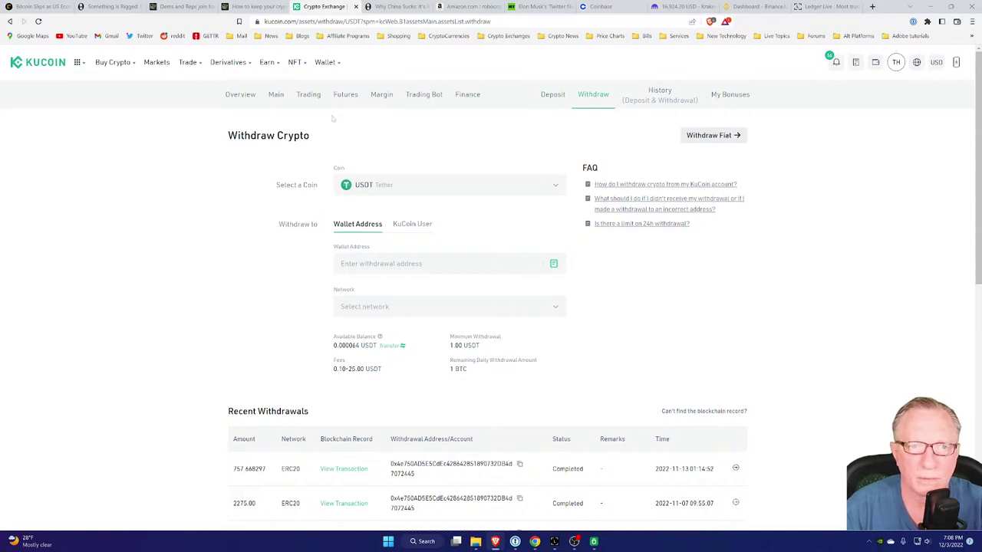
- Find USDT in KuCoin's Main Account and reveal its Ethereum-network deposit address
left_click(240, 94)
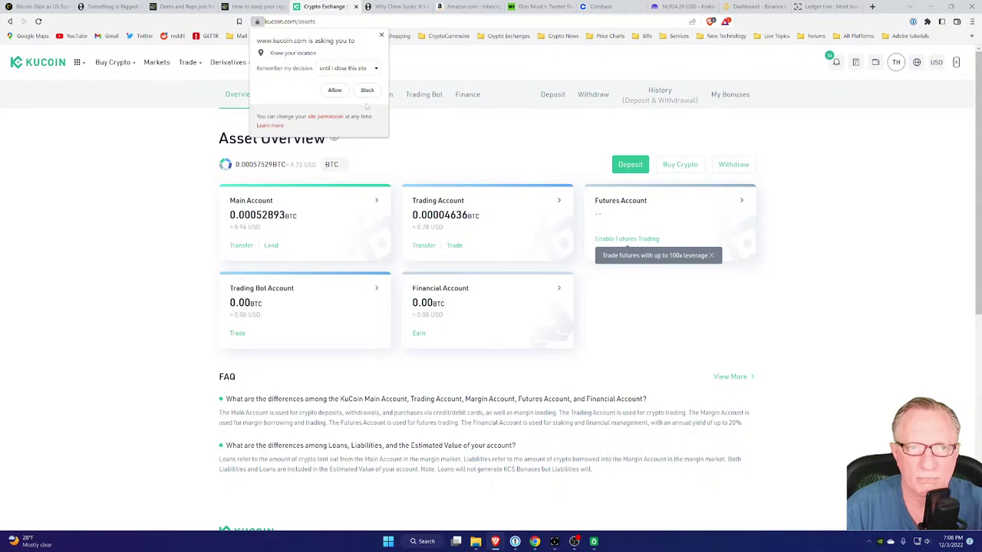
left_click(335, 90)
left_click(376, 201)
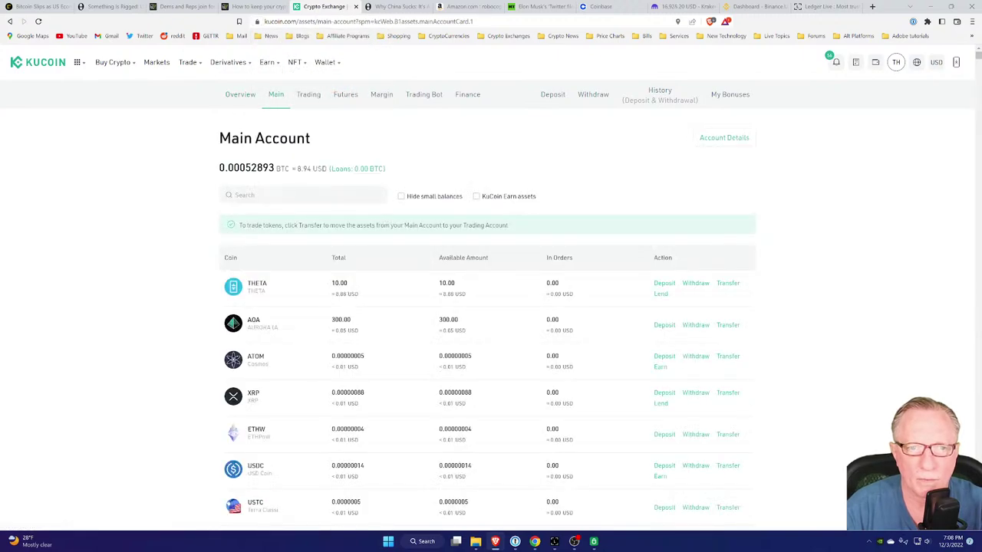
left_click(307, 195)
type("t")
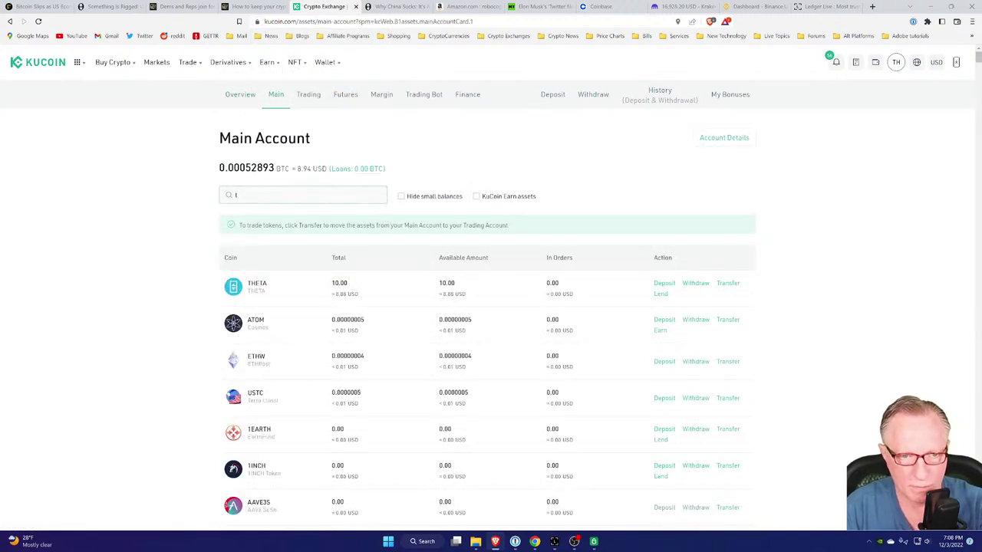
type("et")
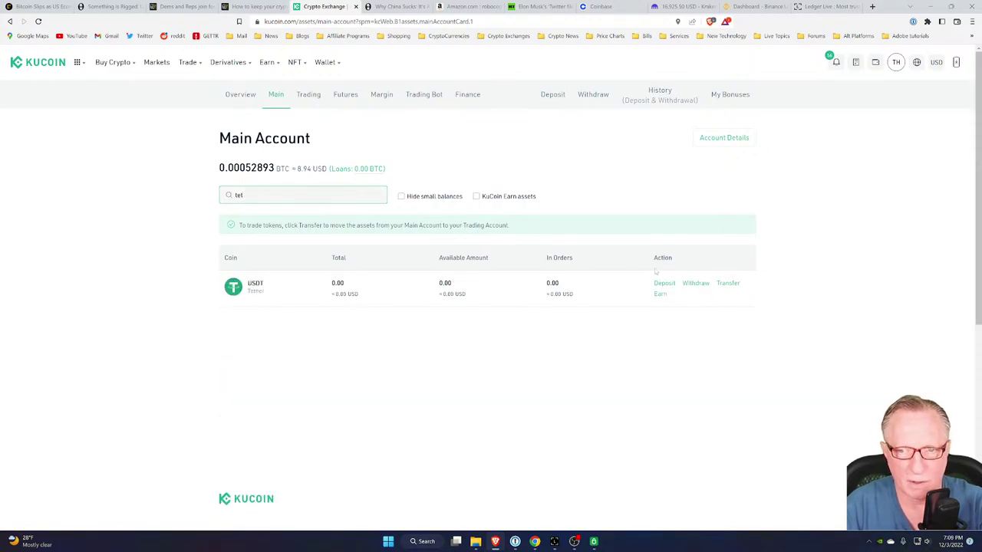
left_click(664, 283)
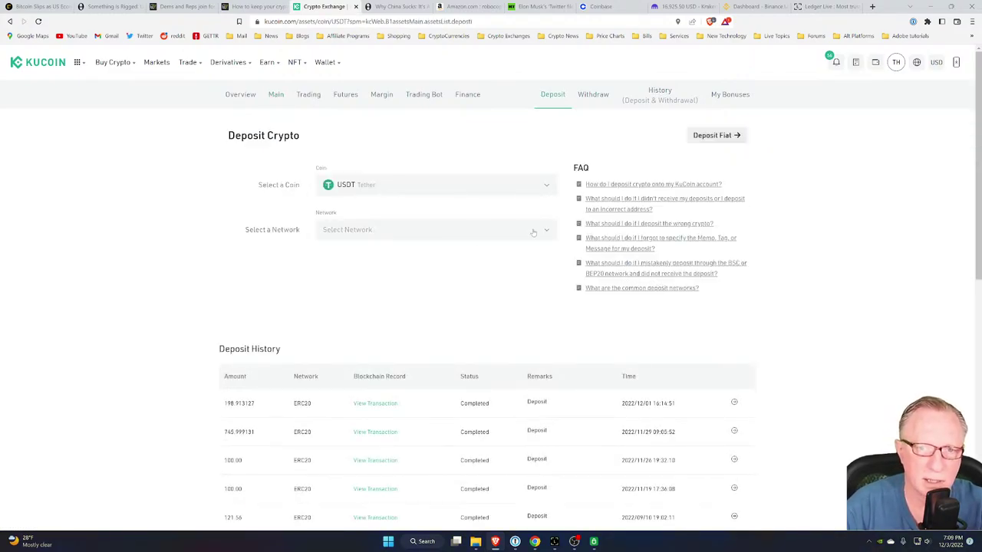
left_click(547, 231)
left_click(405, 257)
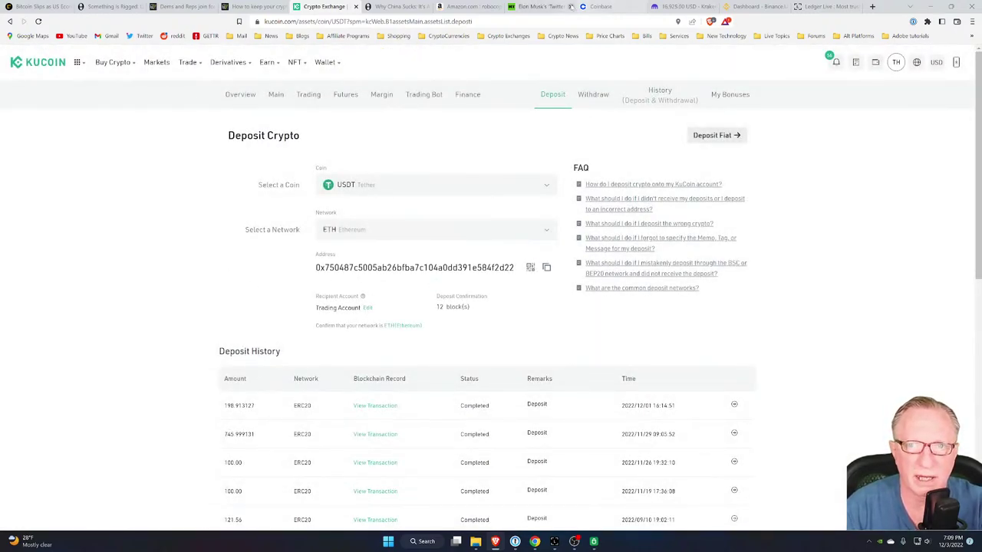
left_click(600, 6)
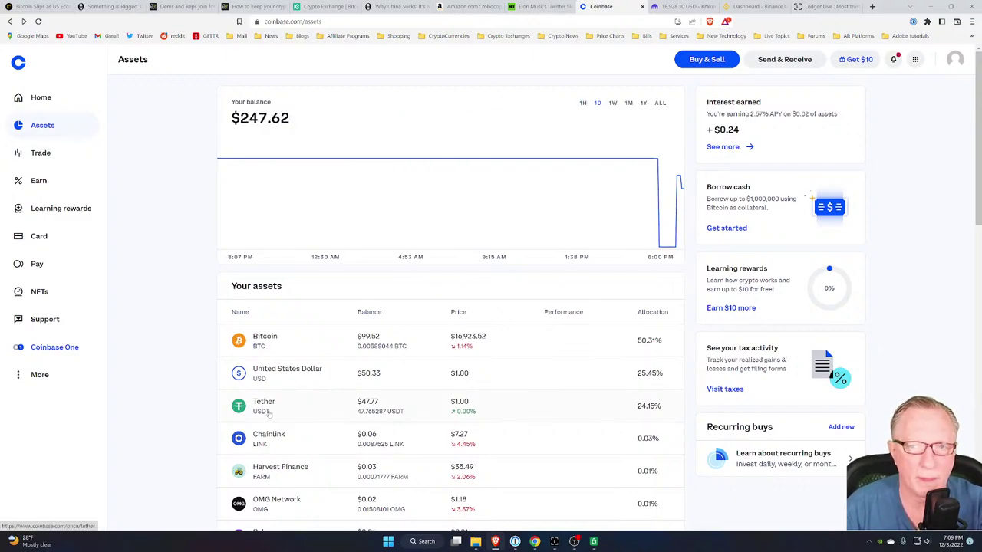
- Send the entire Tether balance to the pasted KuCoin deposit address, confirming with the authenticator code
left_click(790, 63)
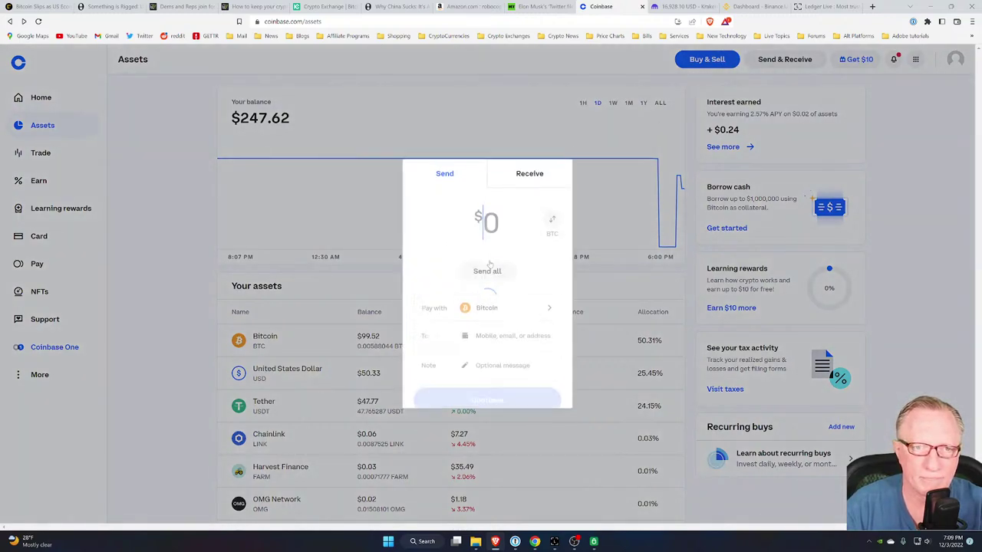
left_click(462, 304)
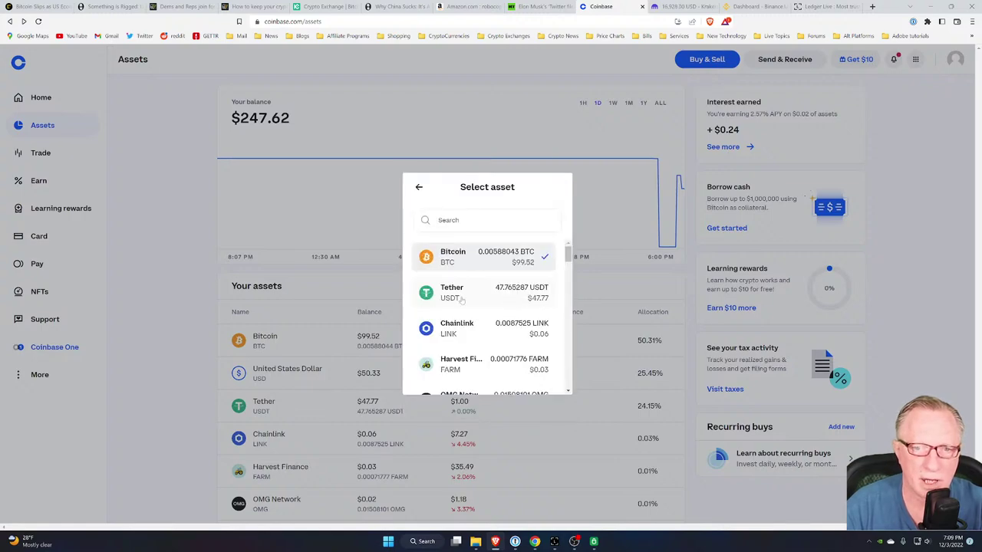
left_click(461, 298)
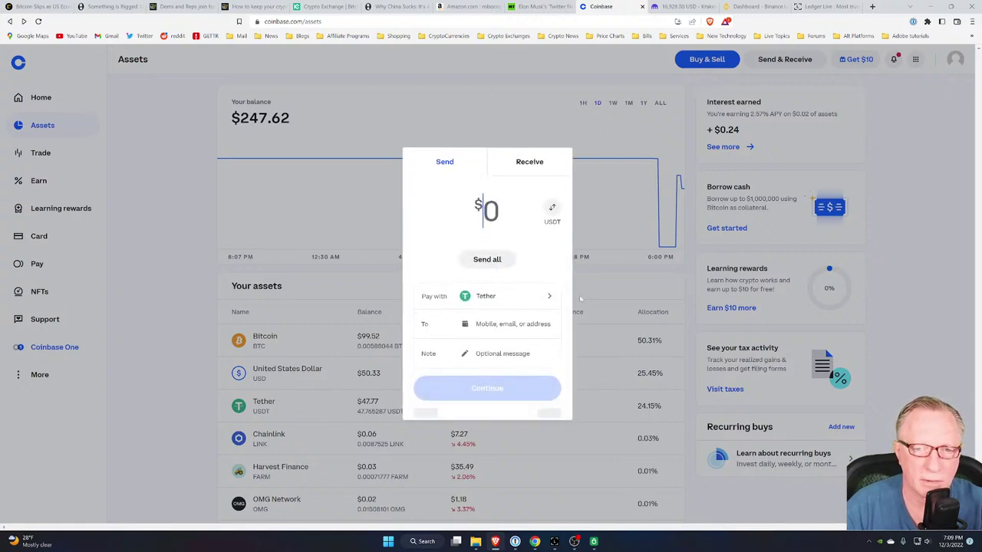
right_click(488, 324)
left_click(506, 392)
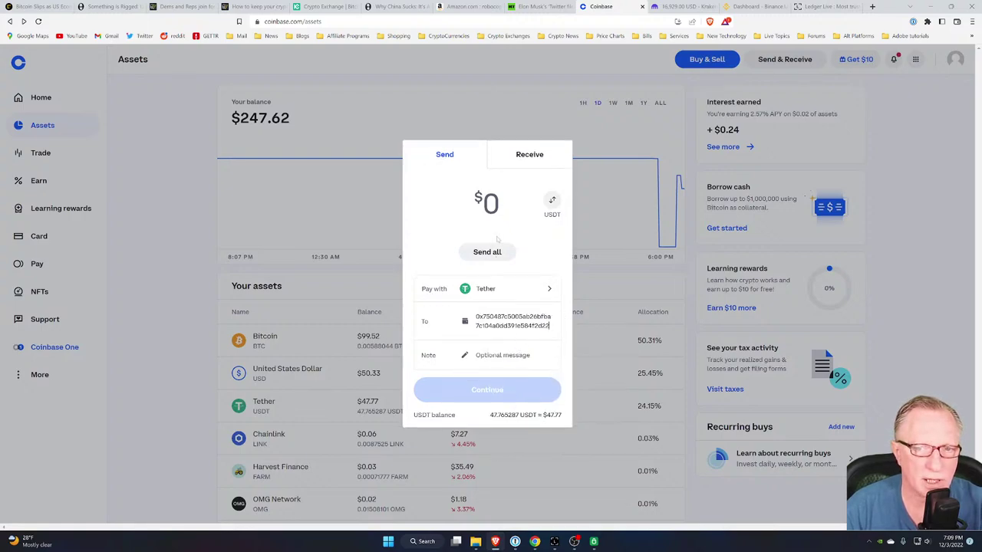
left_click(490, 253)
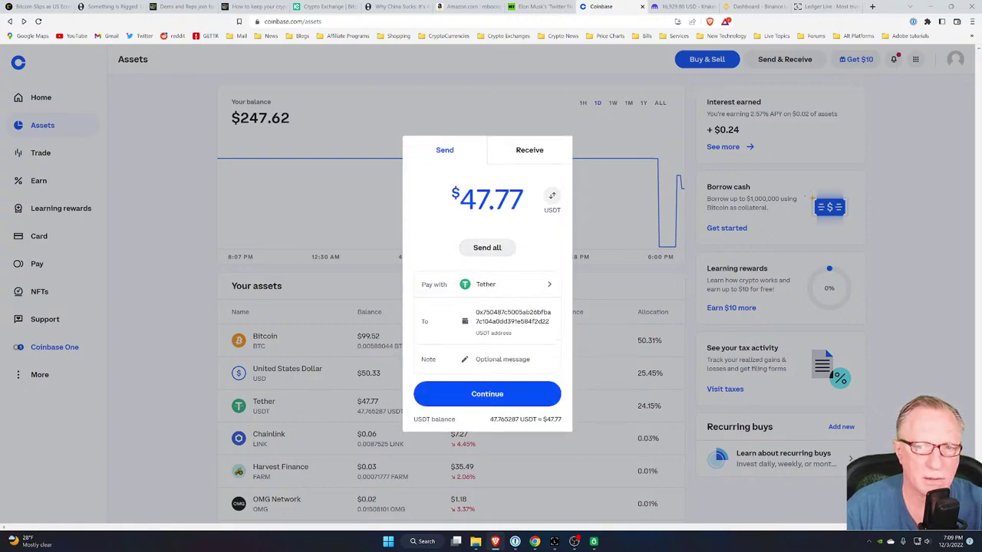
left_click(488, 399)
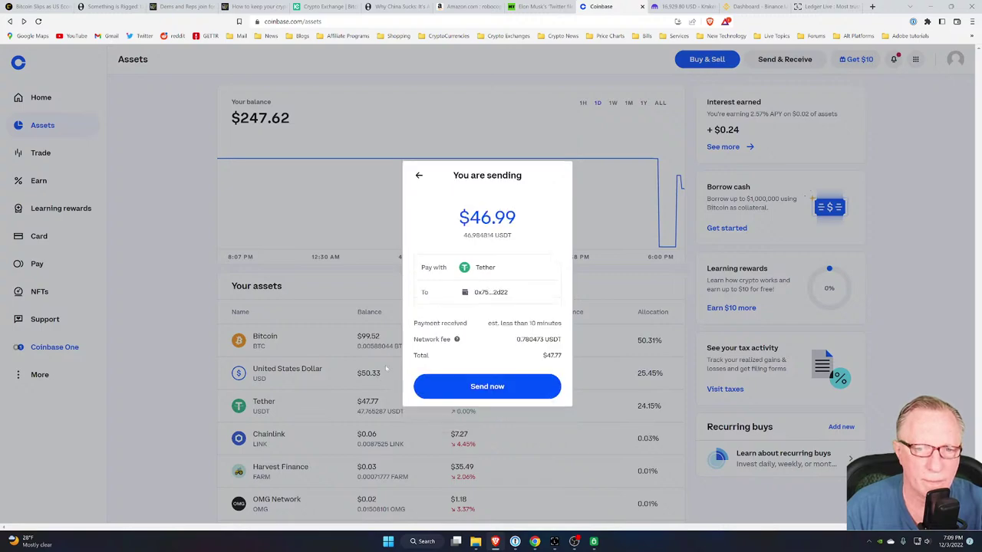
left_click(497, 388)
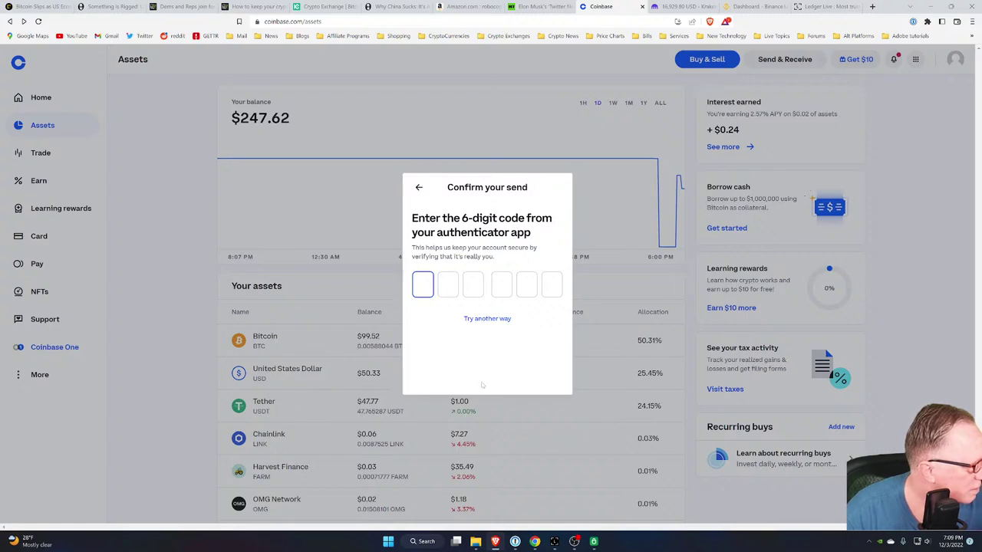
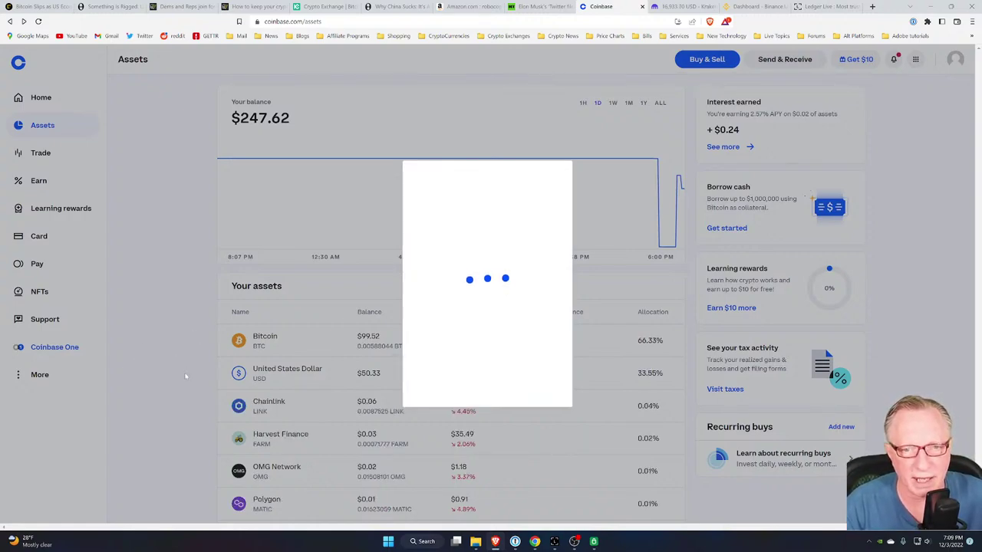
mouse_move(535, 545)
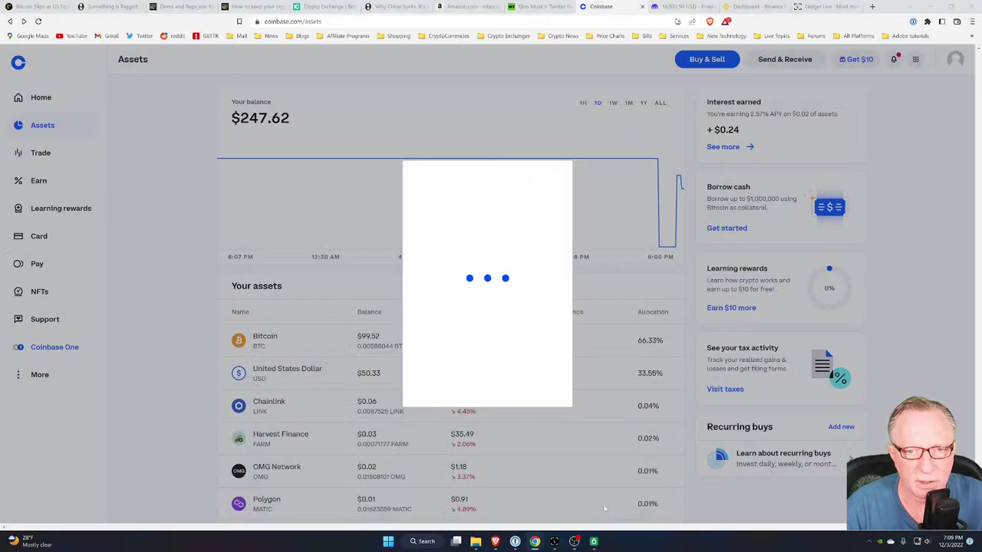
- Return to Chrome and check the Optimism Gateway deposit, now at 40 confirmations
left_click(533, 495)
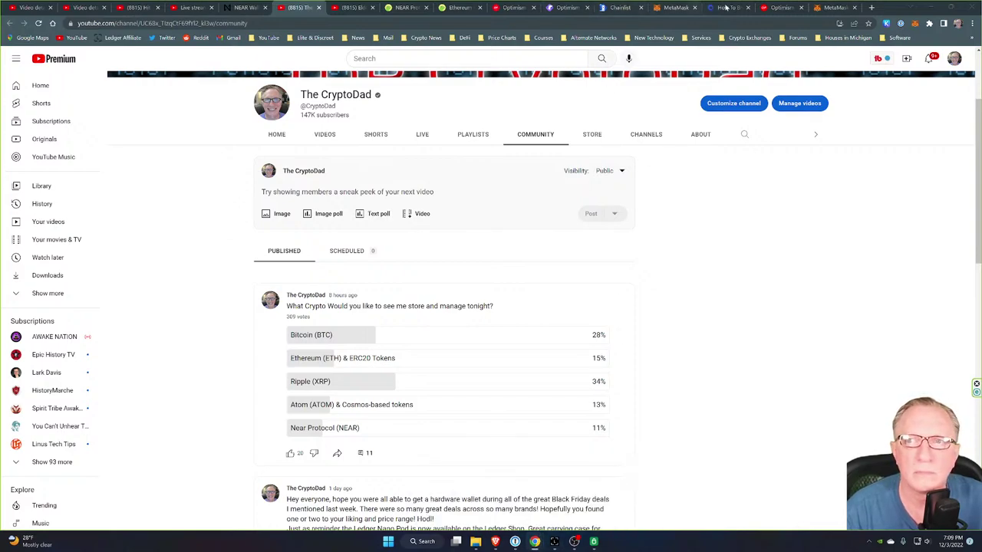
left_click(838, 7)
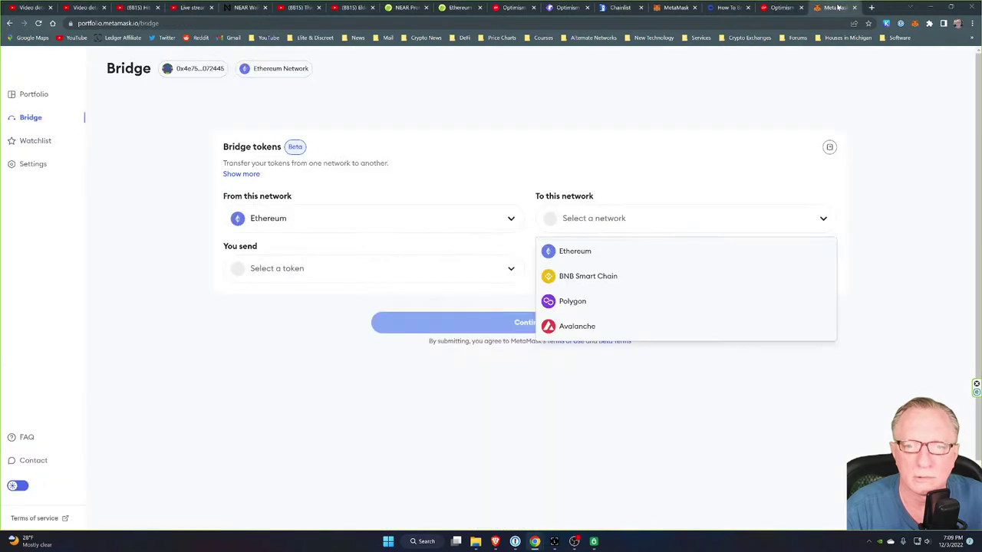
left_click(781, 7)
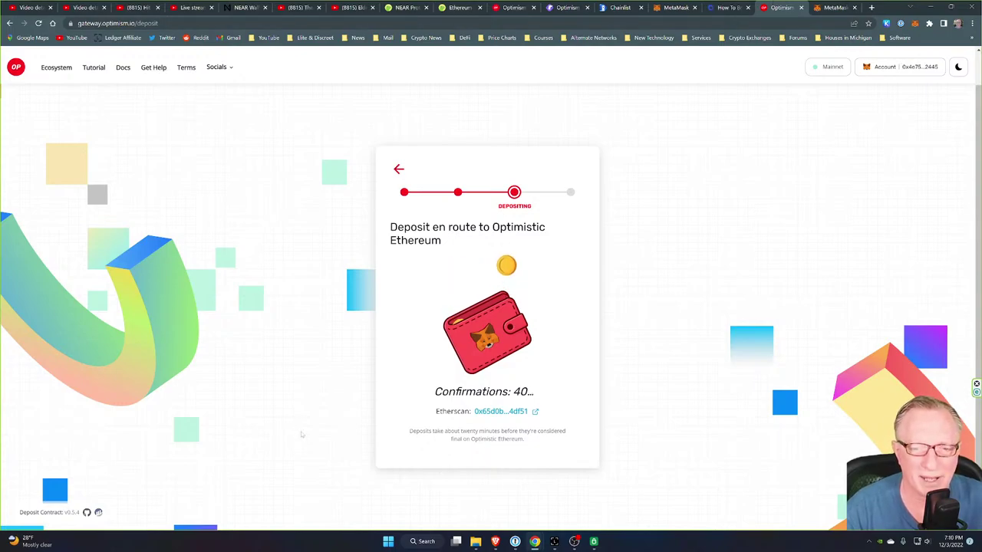
- Wait on the Optimism Gateway Depositing step while confirmations climb to 40
mouse_move(495, 541)
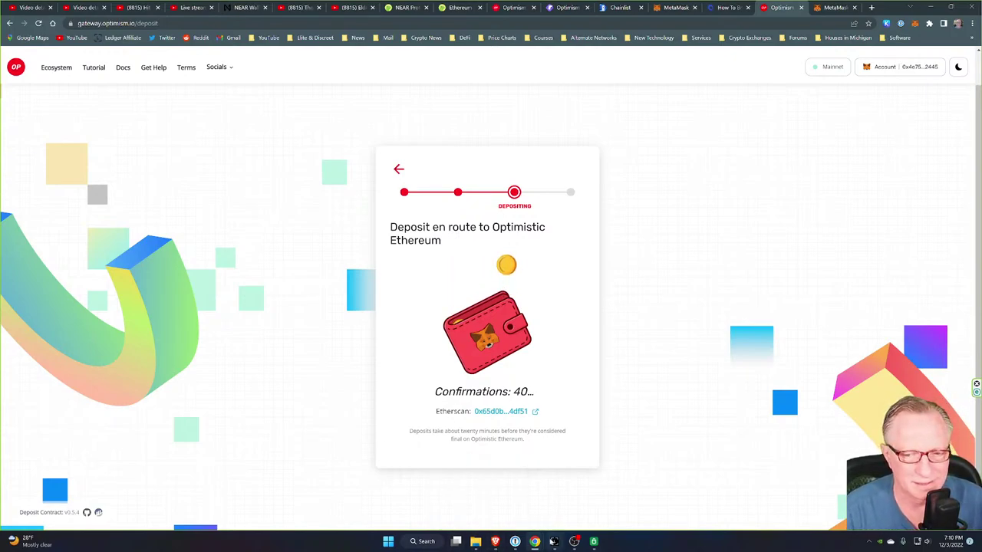
mouse_move(535, 542)
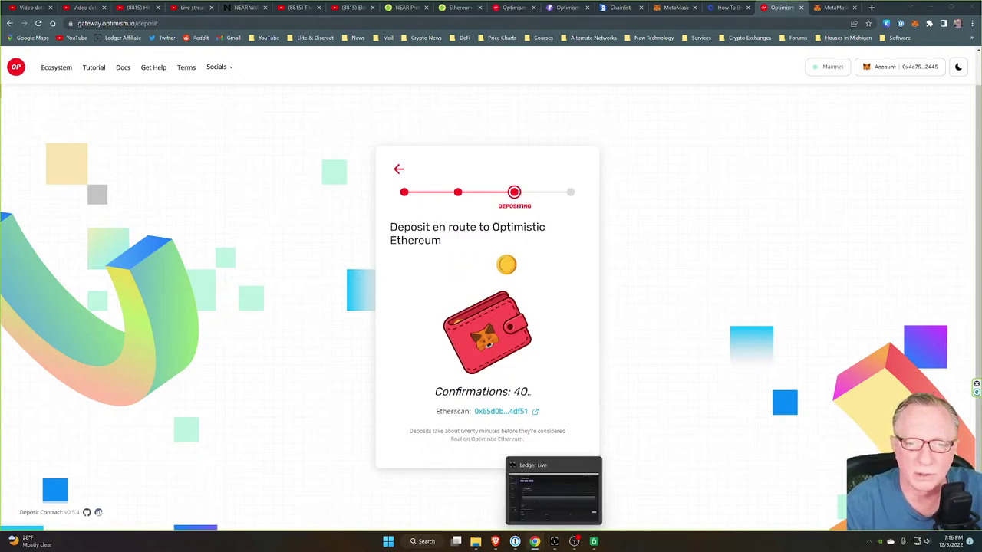
- Dismiss Coinbase's USDT sent notice, toggle Trade between simple and advanced views, then return to Optimism Gateway
left_click(495, 543)
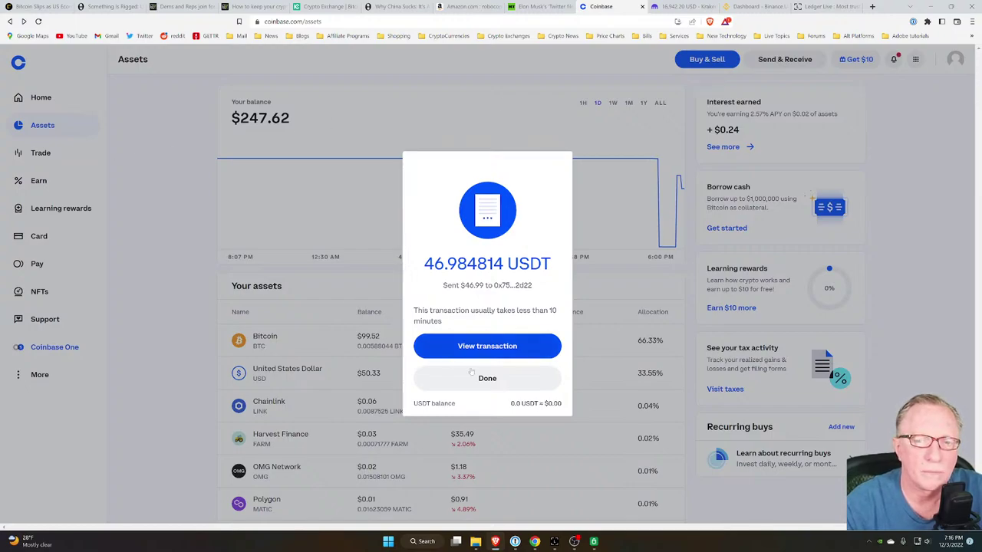
left_click(500, 385)
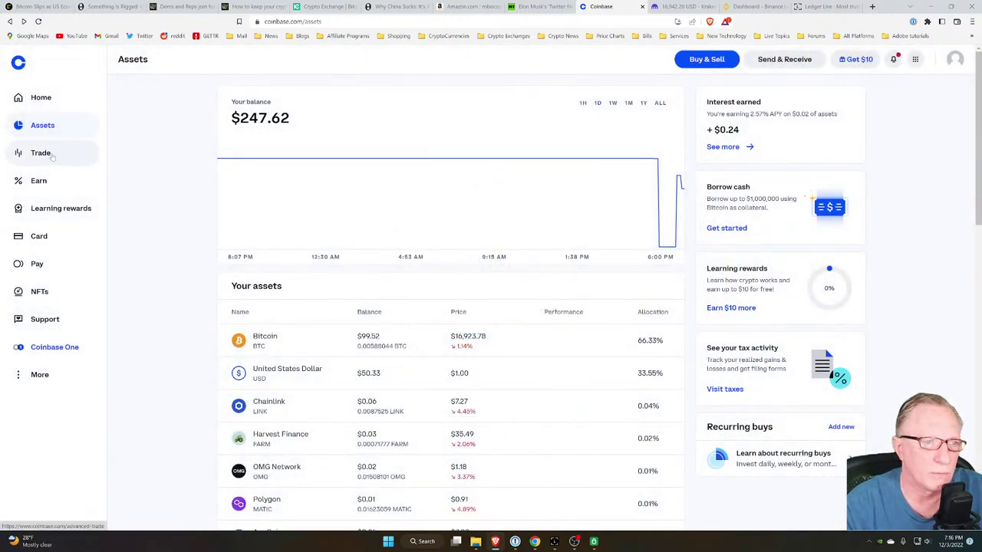
left_click(42, 153)
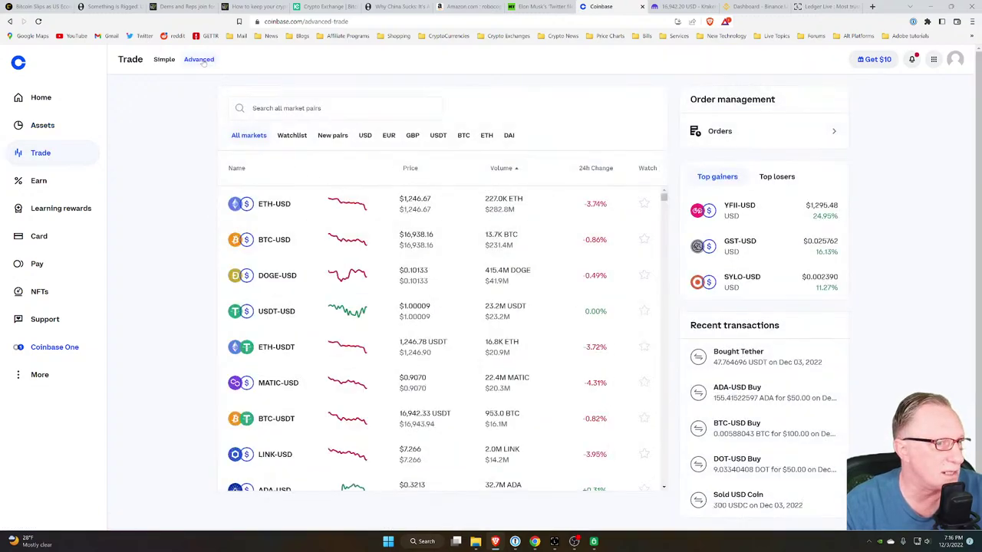
left_click(164, 62)
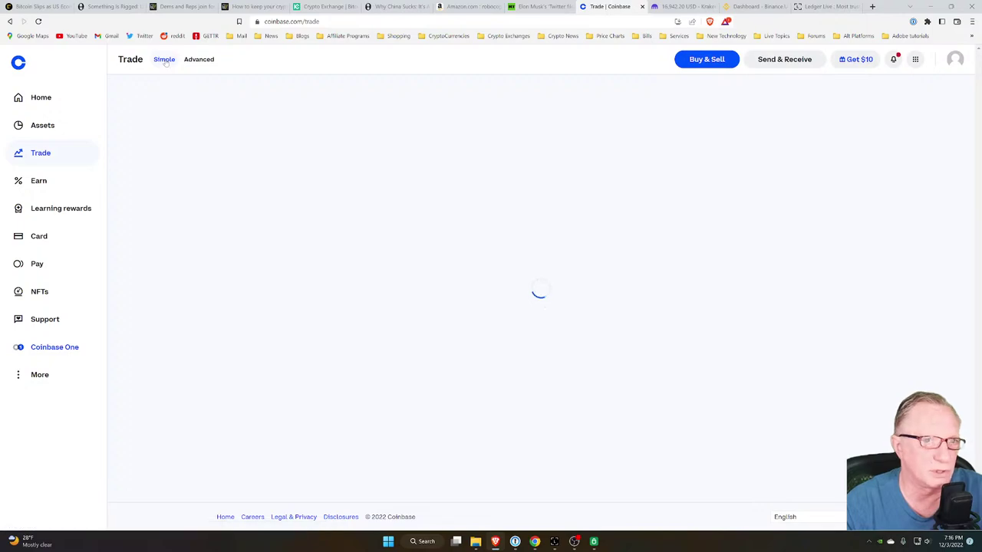
left_click(204, 62)
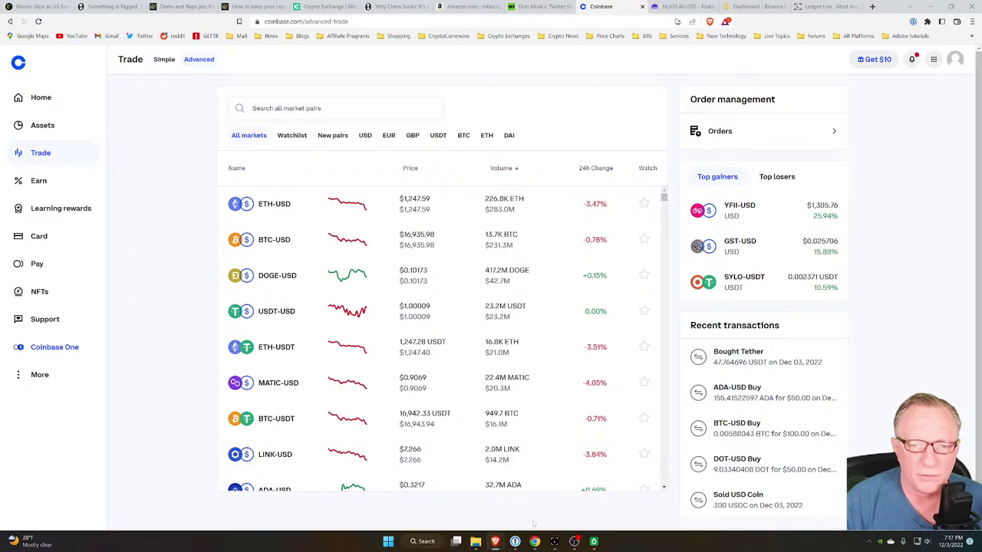
mouse_move(535, 541)
left_click(466, 499)
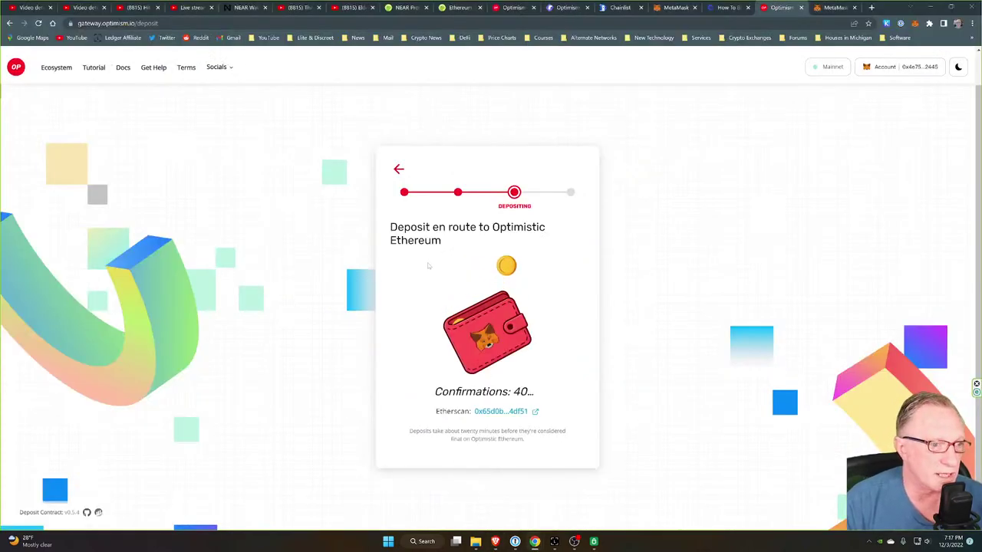
- In a new tab, open Coinbase Wallet, check its $1,481.14 assets and connected site, then close it
left_click(872, 8)
left_click(929, 24)
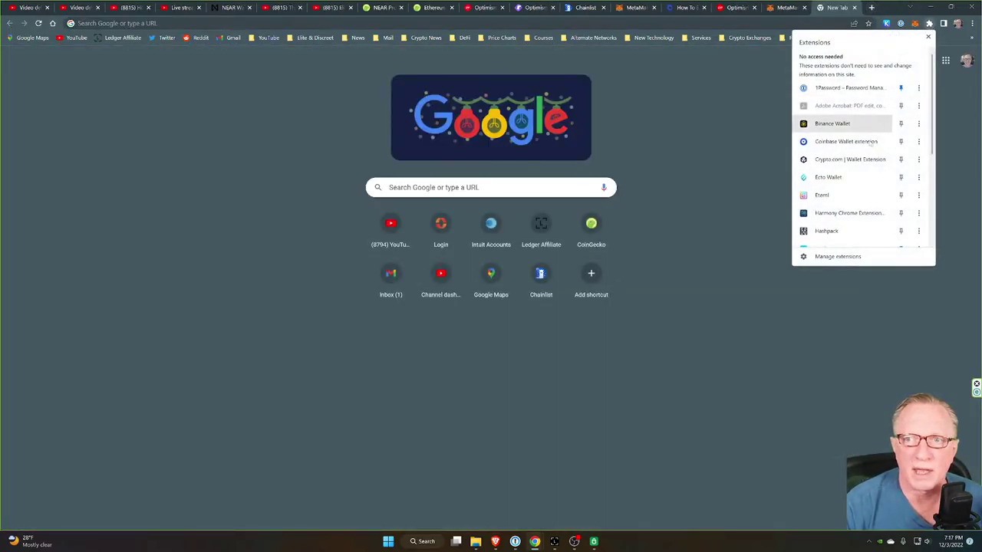
left_click(899, 142)
left_click(822, 153)
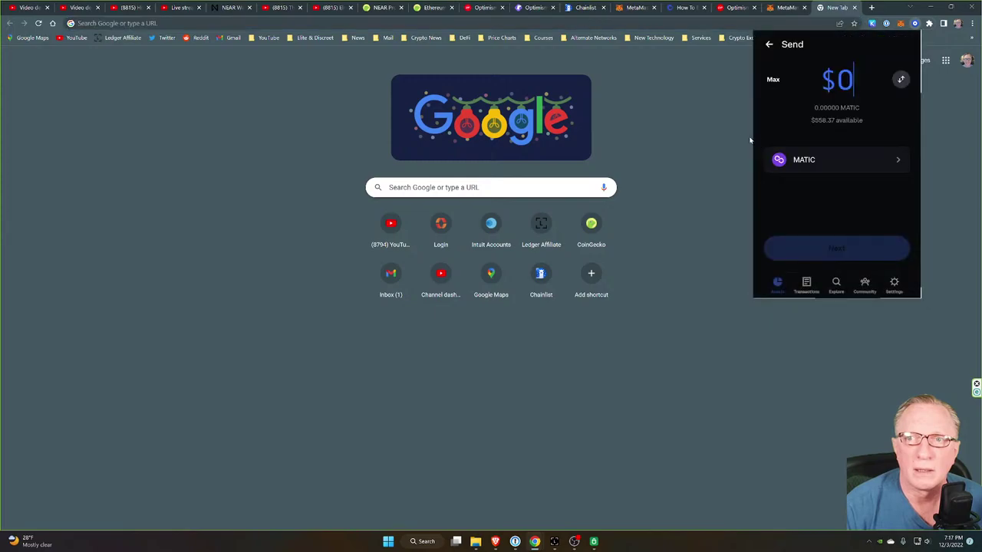
left_click(769, 48)
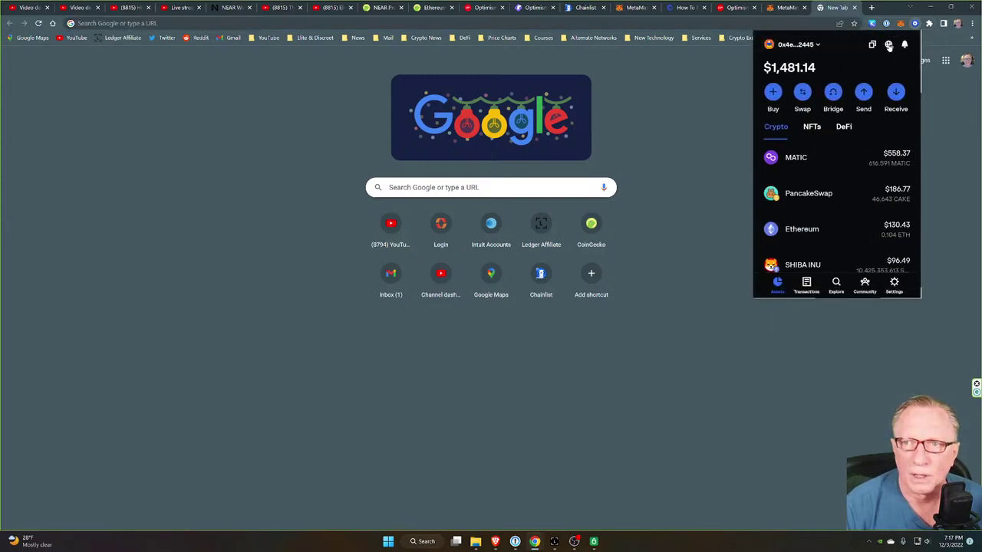
left_click(889, 46)
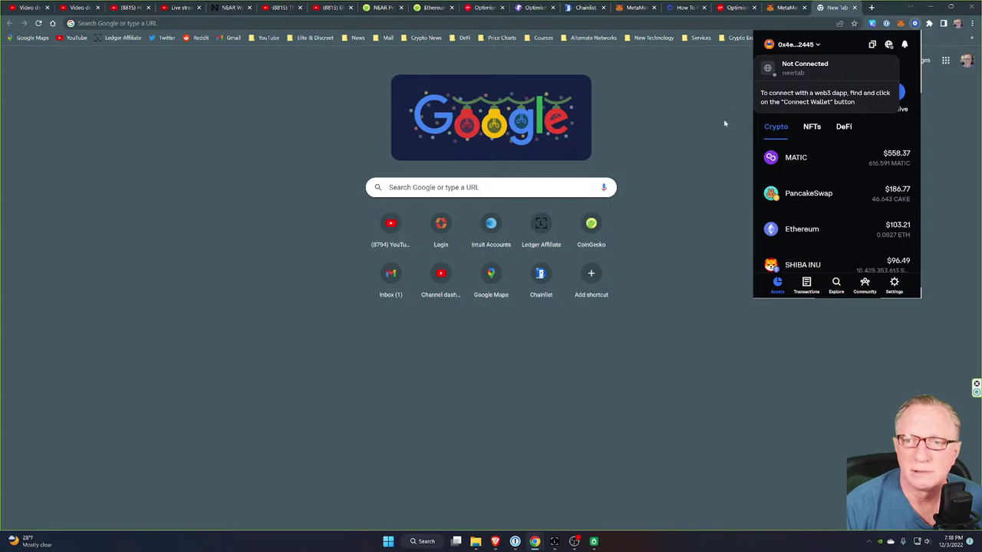
left_click(690, 143)
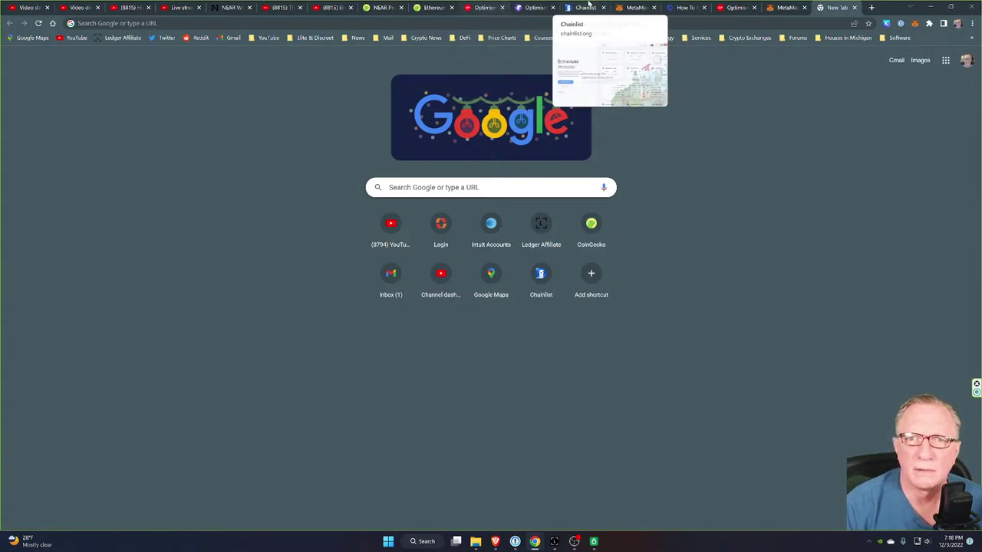
- On Chainlist, add Ethereum Mainnet and Optimism to Coinbase Wallet, then scroll the wallet's token list
left_click(585, 7)
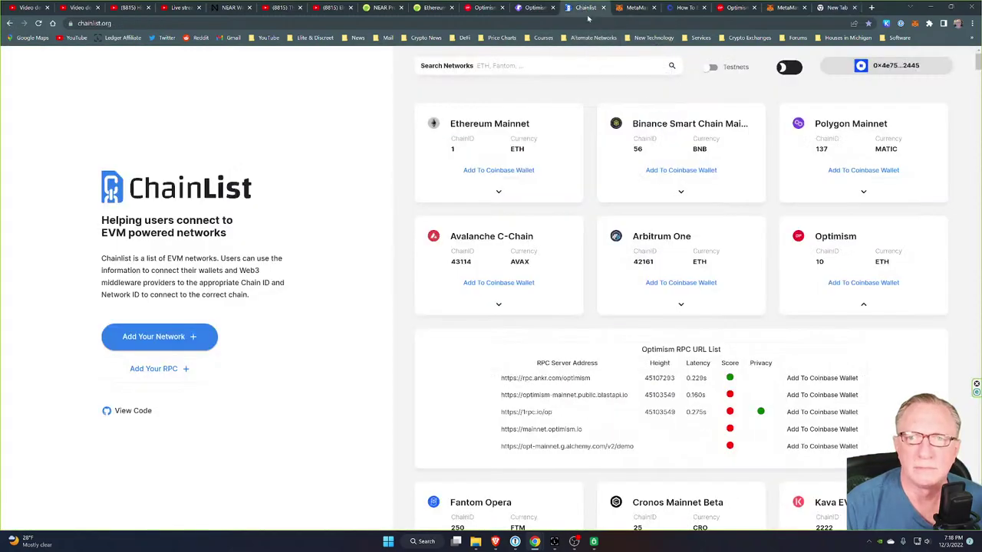
left_click(520, 176)
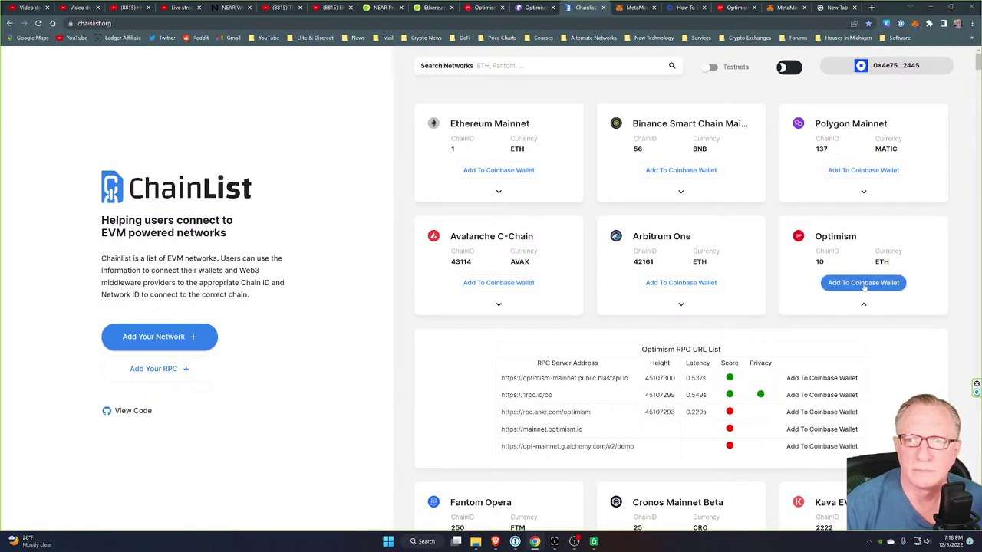
left_click(864, 283)
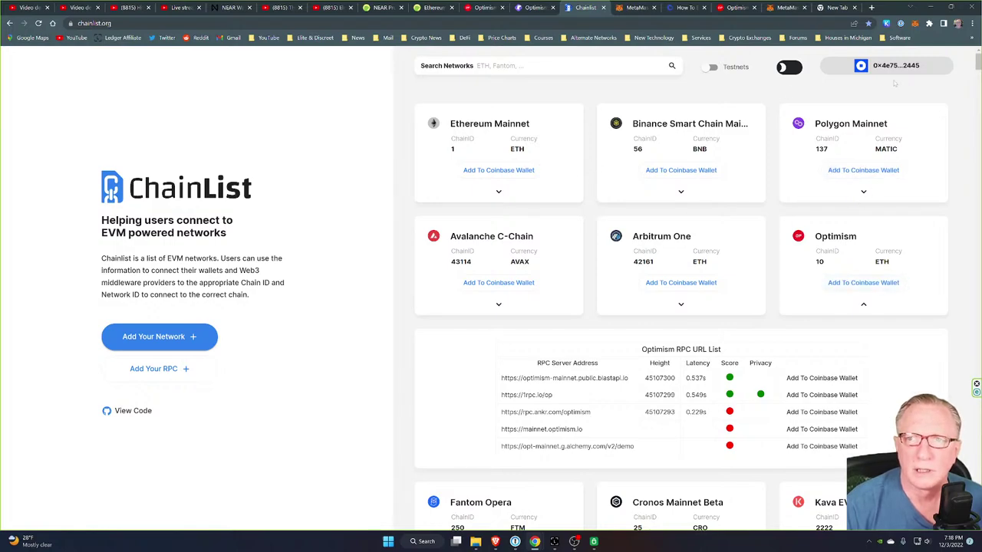
left_click(929, 23)
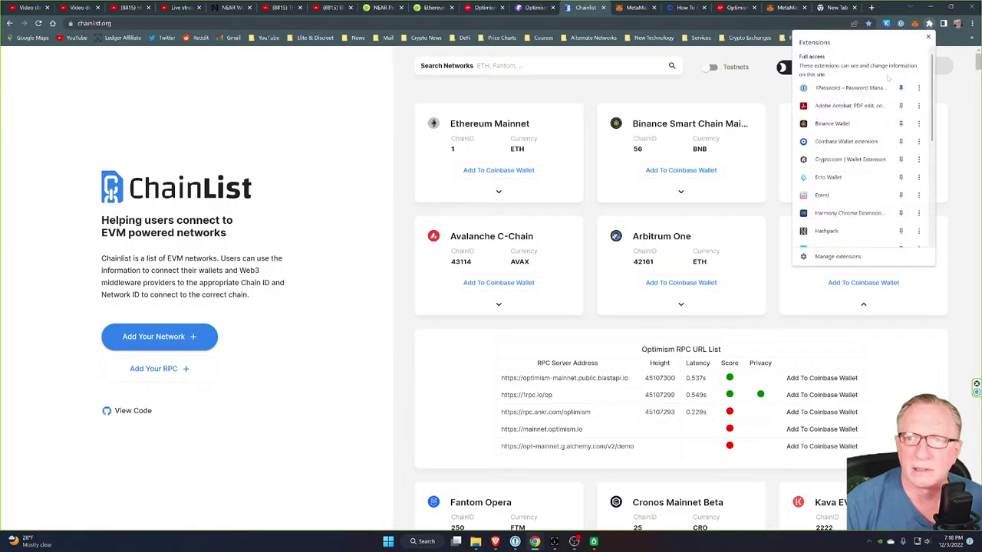
left_click(851, 142)
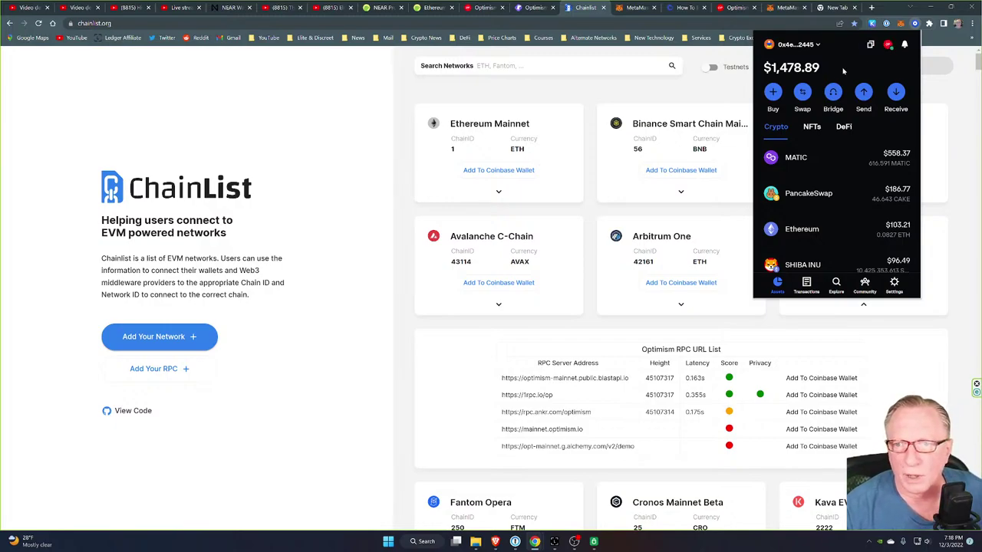
scroll(811, 172, "down", 3)
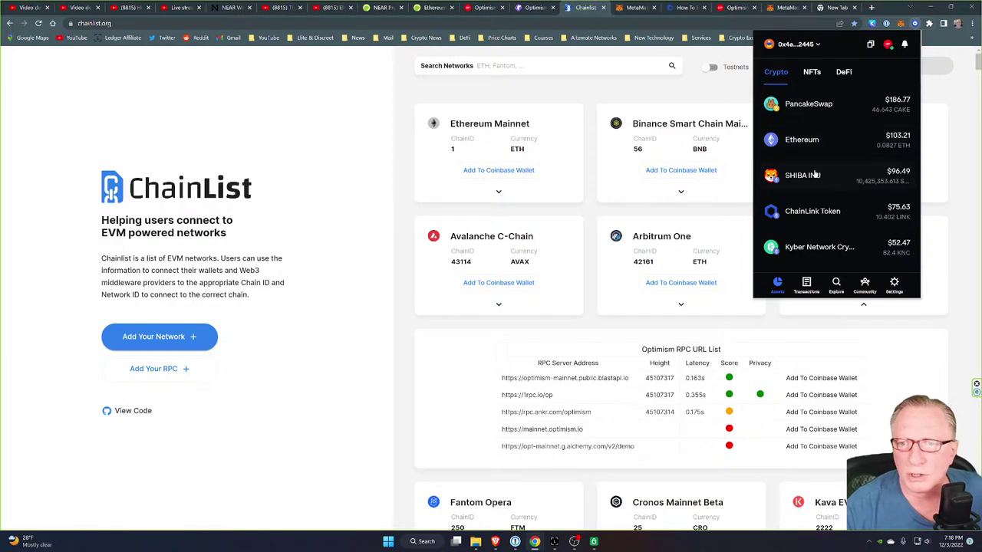
scroll(813, 179, "down", 2)
left_click(808, 8)
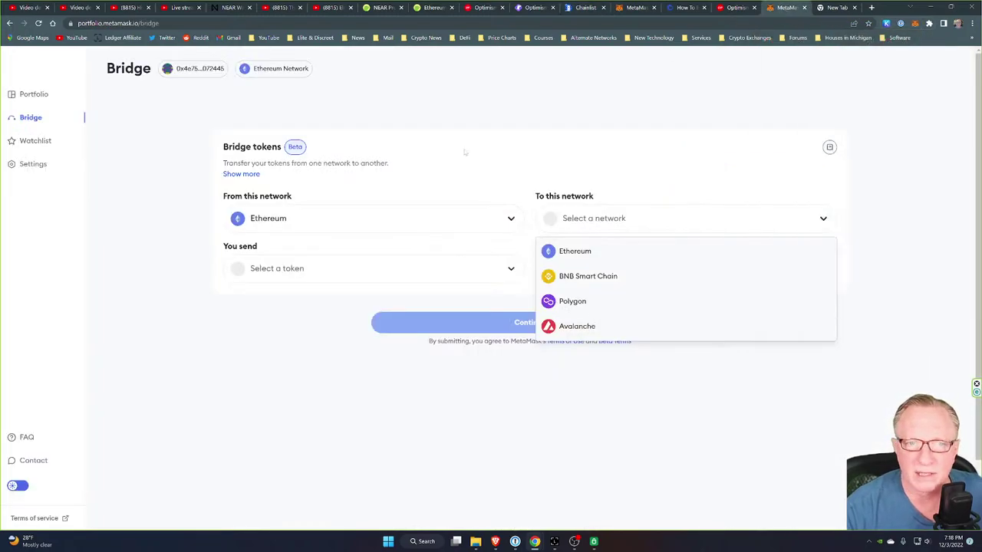
- Switch MetaMask's Ledger account to Optimism (0.02 ETH, 24.84755 OP), check Coinbase Wallet, then bring up Ledger Live
left_click(636, 8)
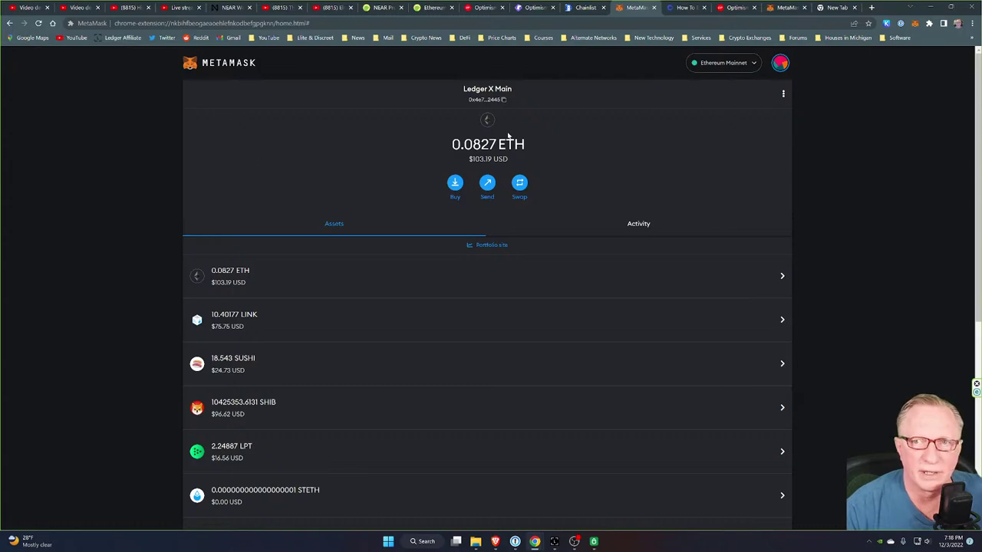
left_click(746, 66)
key("Escape")
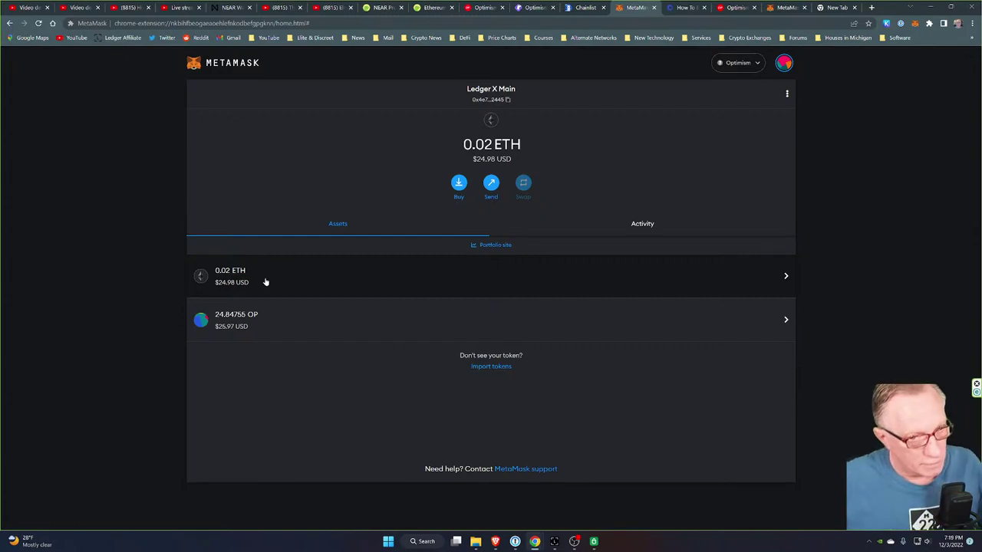
mouse_move(227, 329)
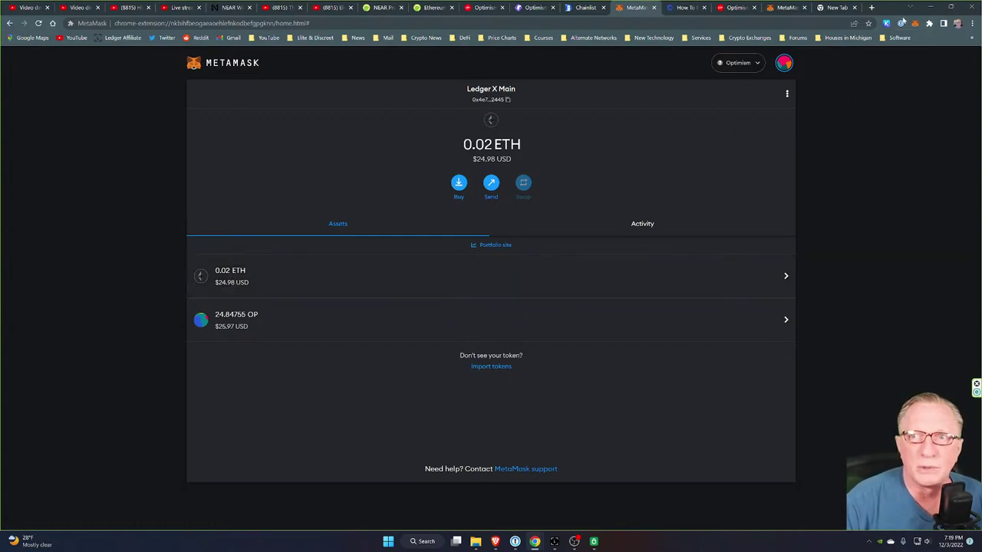
left_click(929, 23)
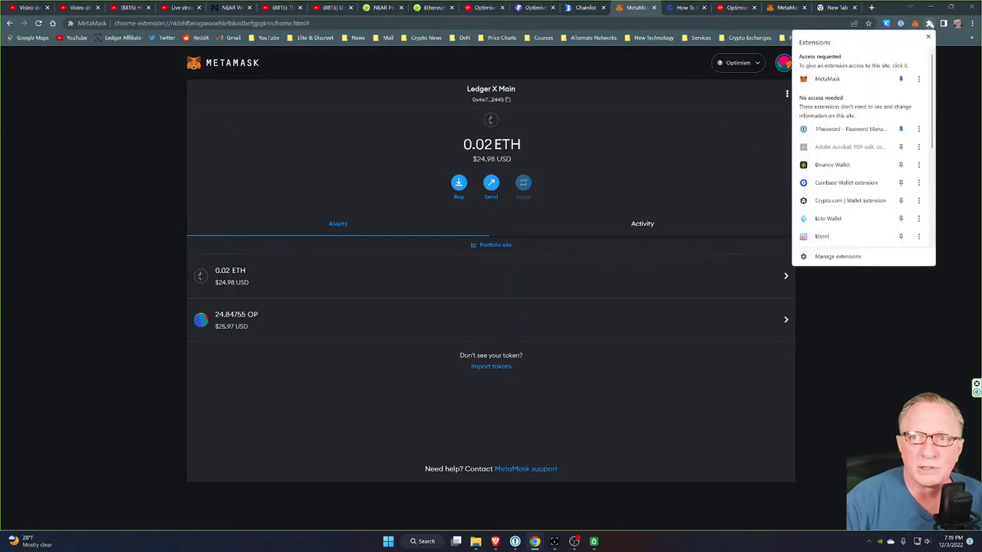
left_click(844, 184)
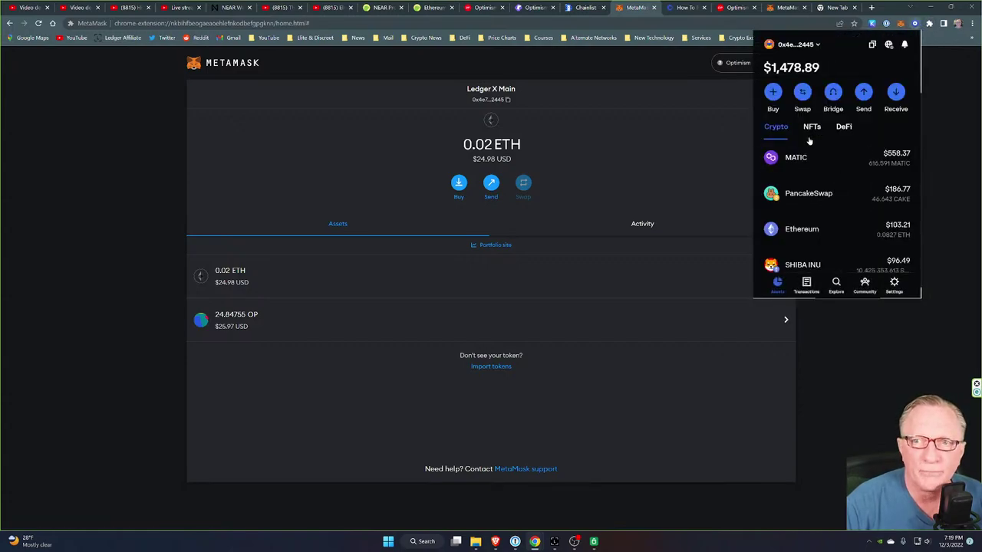
left_click(554, 542)
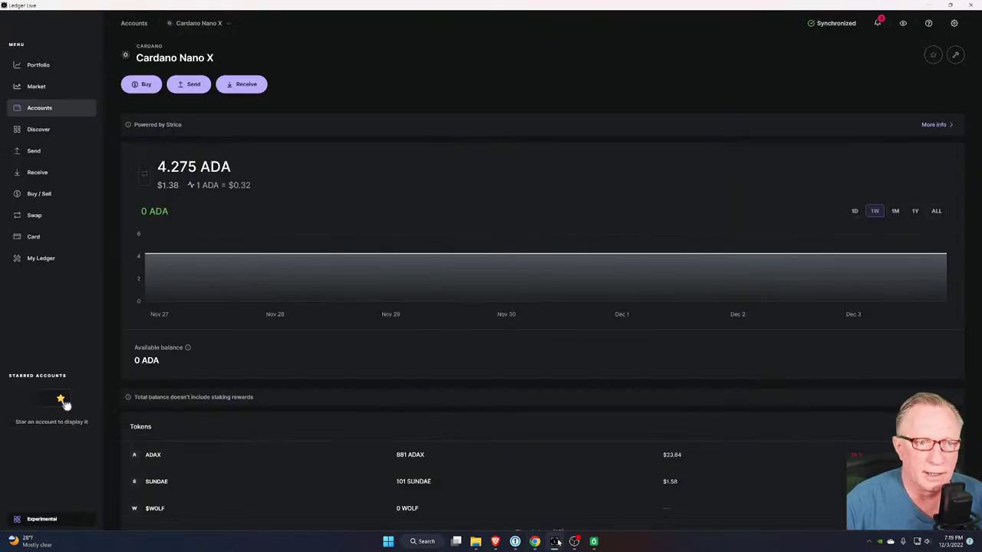
- Check the Ethereum H account's 0.0733 ETH balance, then bring Coinbase's trade page forward
left_click(46, 111)
scroll(241, 281, "down", 1)
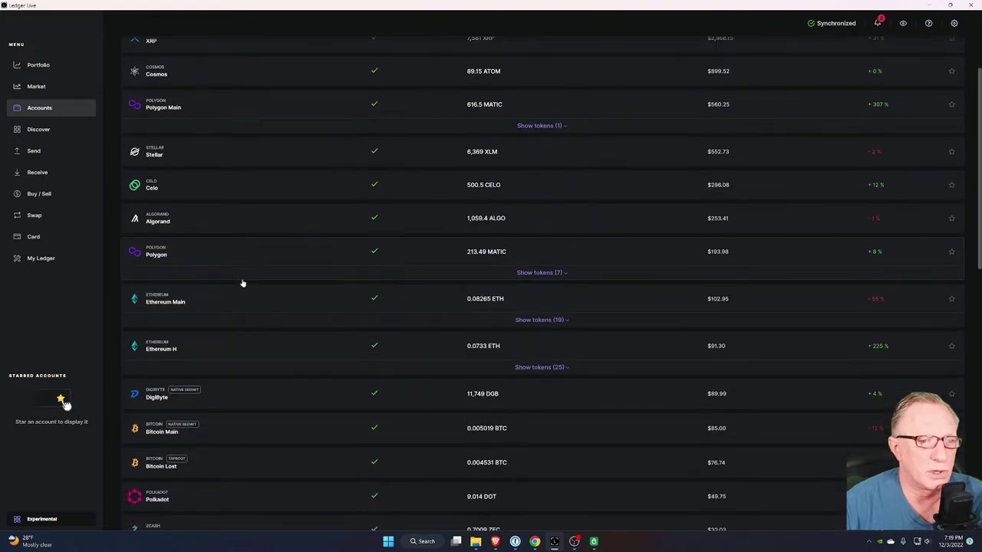
left_click(173, 337)
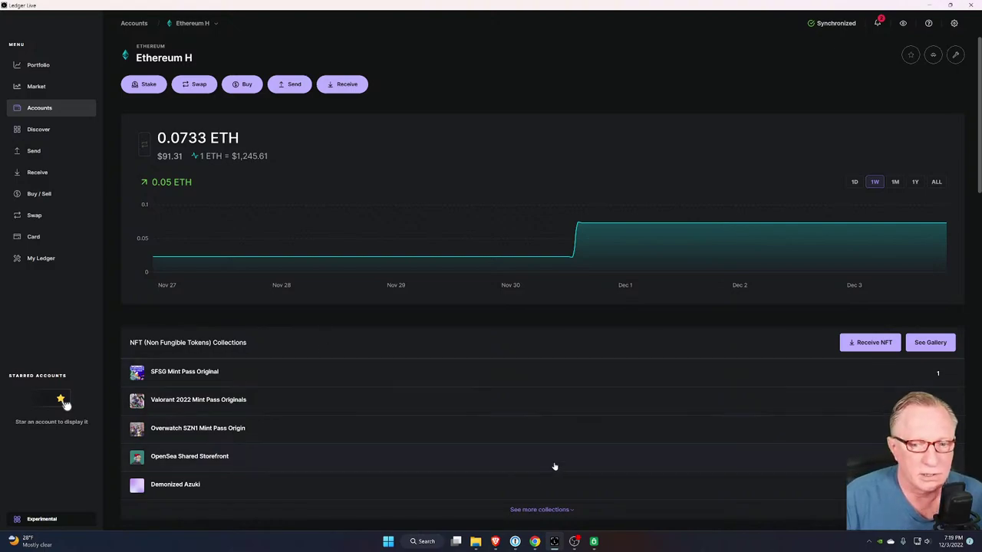
left_click(495, 541)
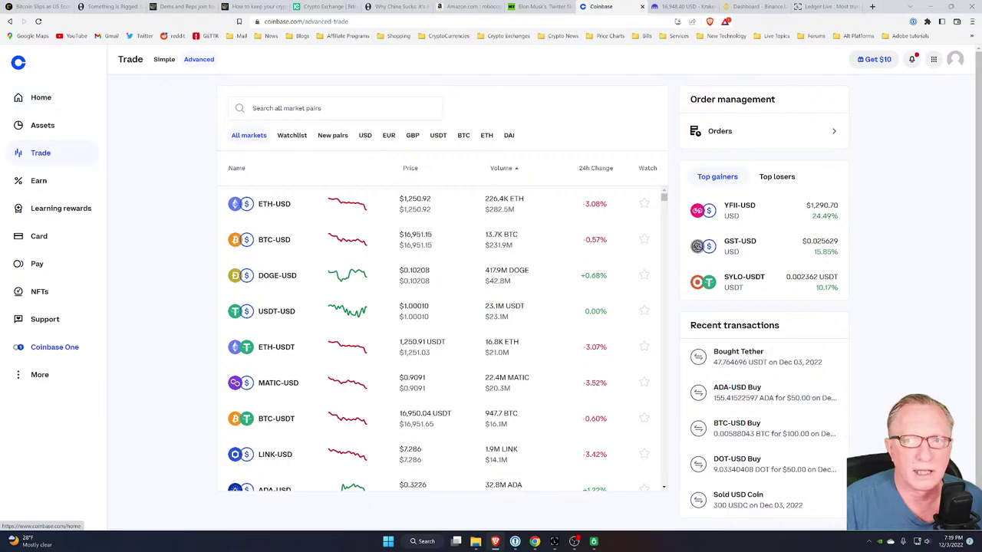
- Show Coinbase's receive QR code and address for Optimism (OP)
left_click(34, 102)
left_click(785, 59)
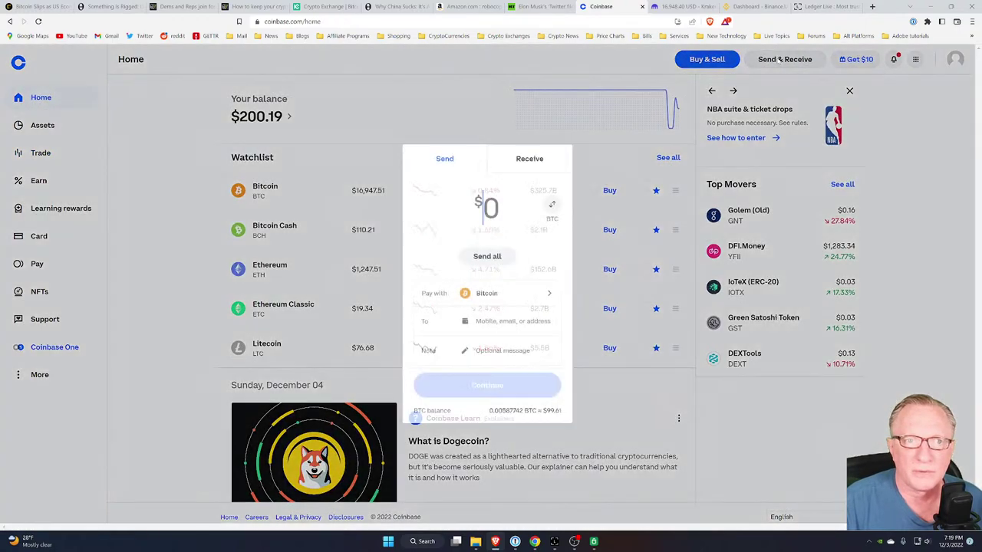
left_click(529, 158)
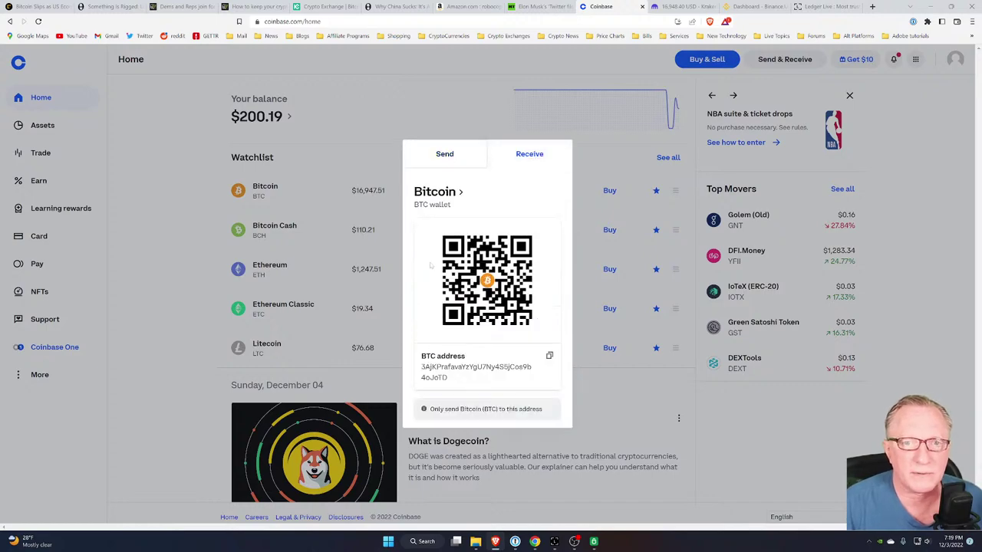
left_click(439, 198)
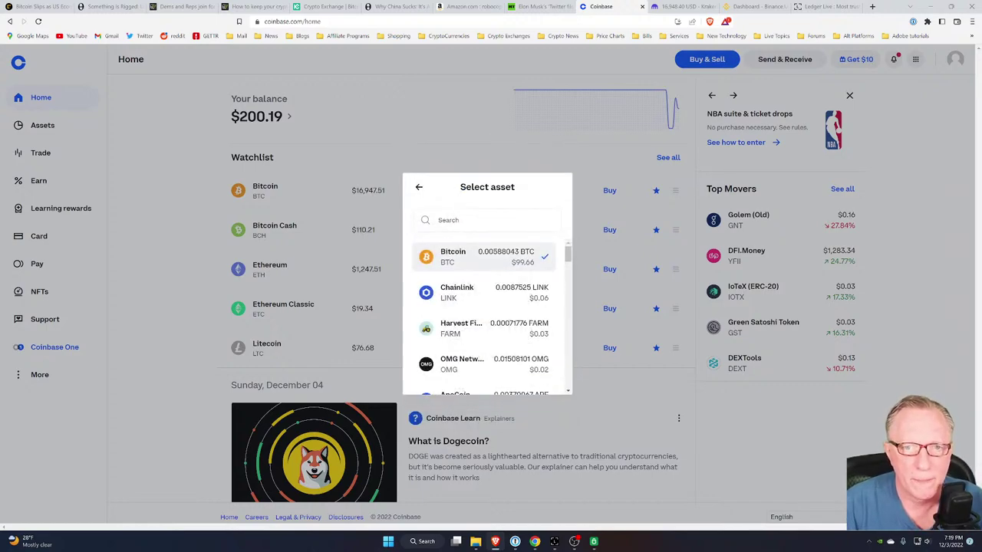
type("opt")
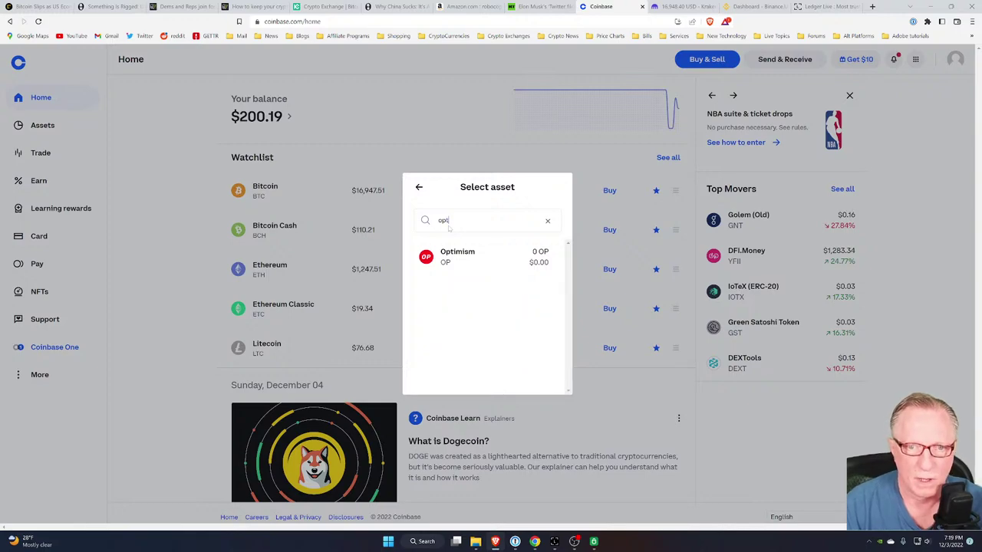
left_click(444, 261)
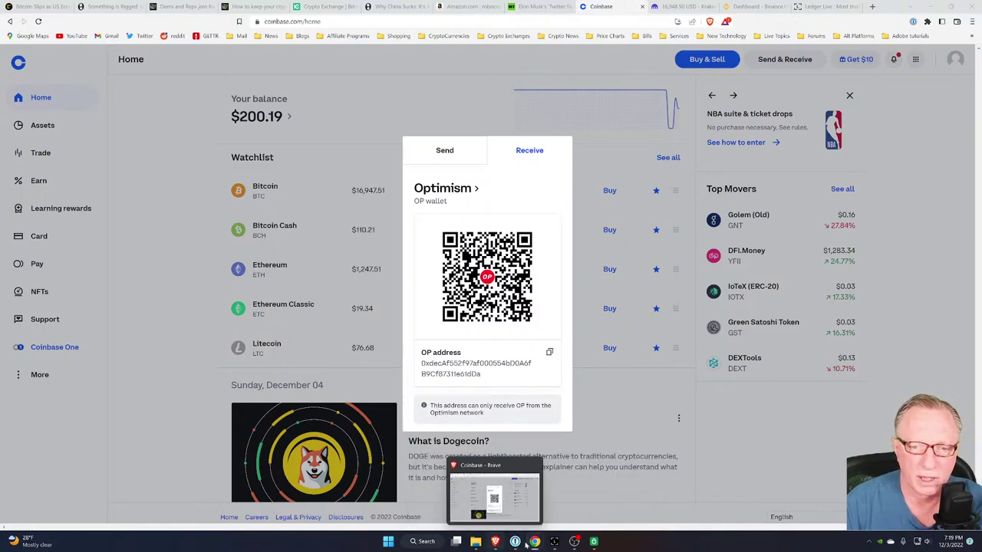
- Switch to the Chrome window with MetaMask's Ledger account holding 24.84755 OP
mouse_move(535, 543)
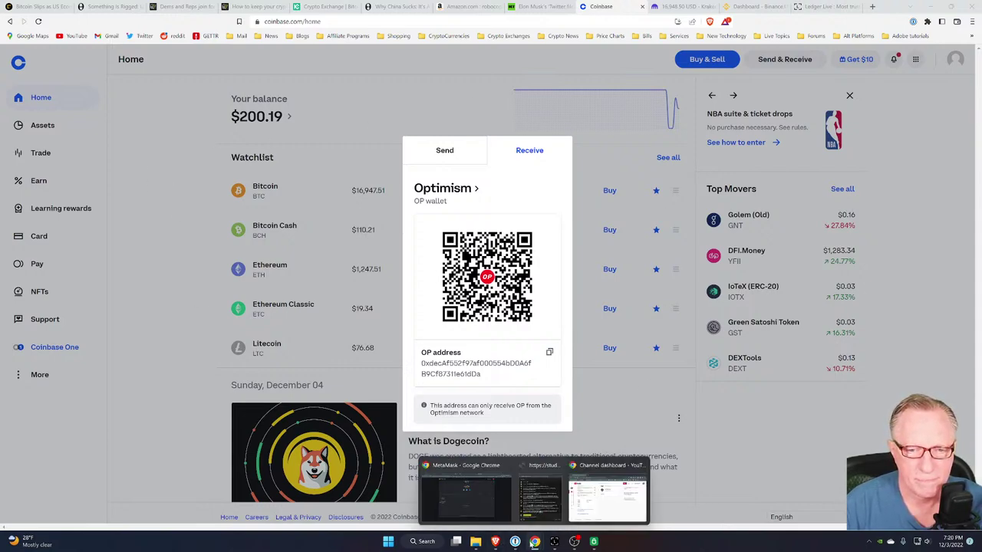
mouse_move(535, 542)
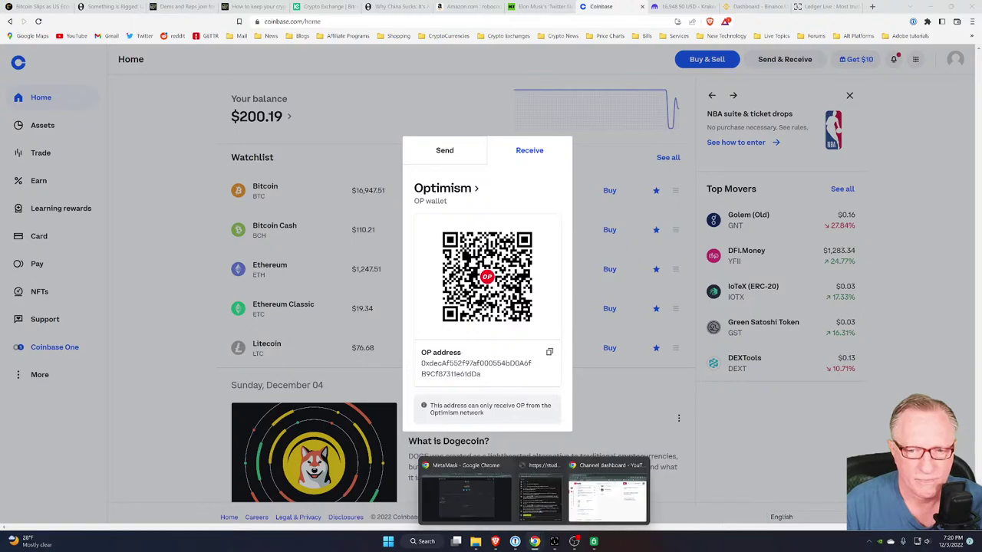
left_click(465, 519)
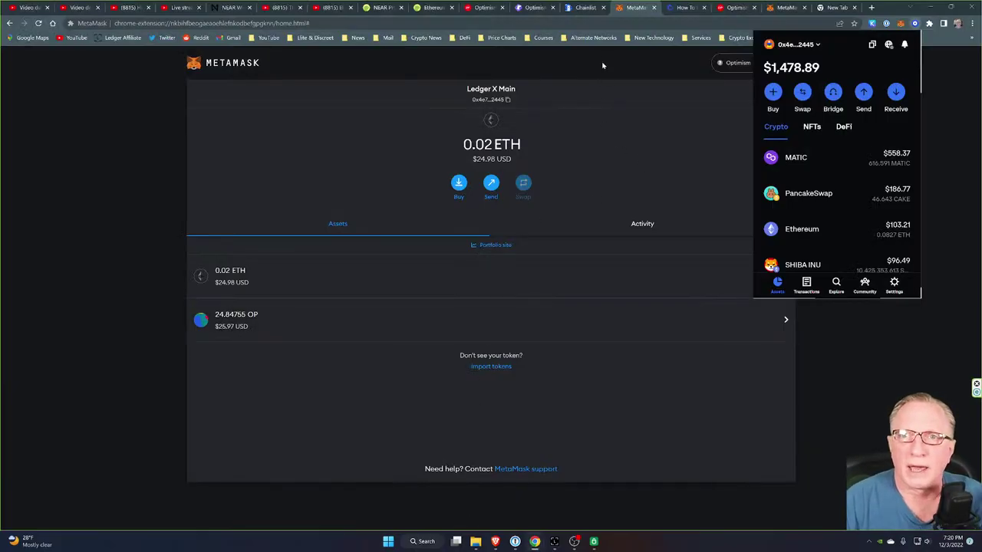
- Move through the browser tabs and Coinbase Wallet extension, ending on Chainlist's Optimism RPC list
left_click(677, 8)
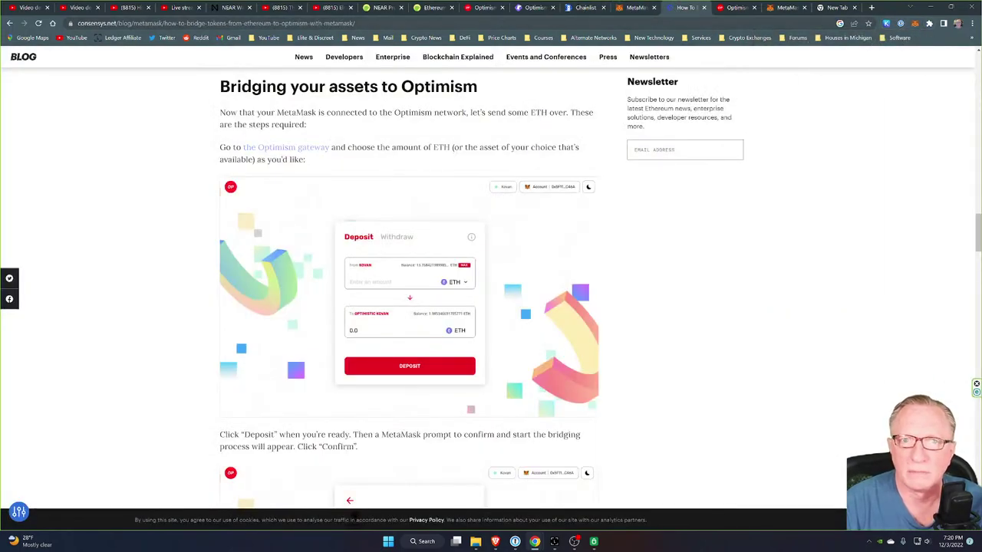
left_click(832, 8)
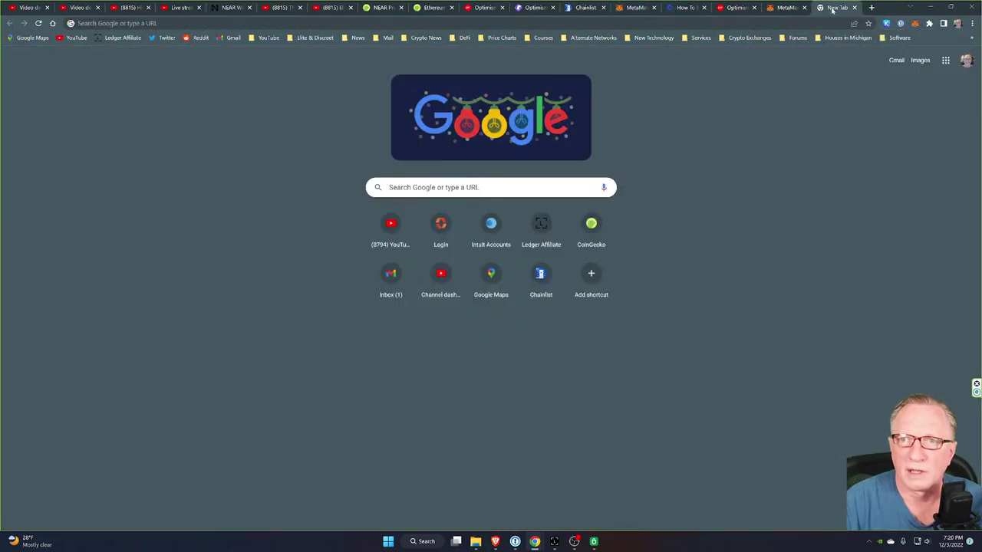
left_click(929, 23)
left_click(853, 141)
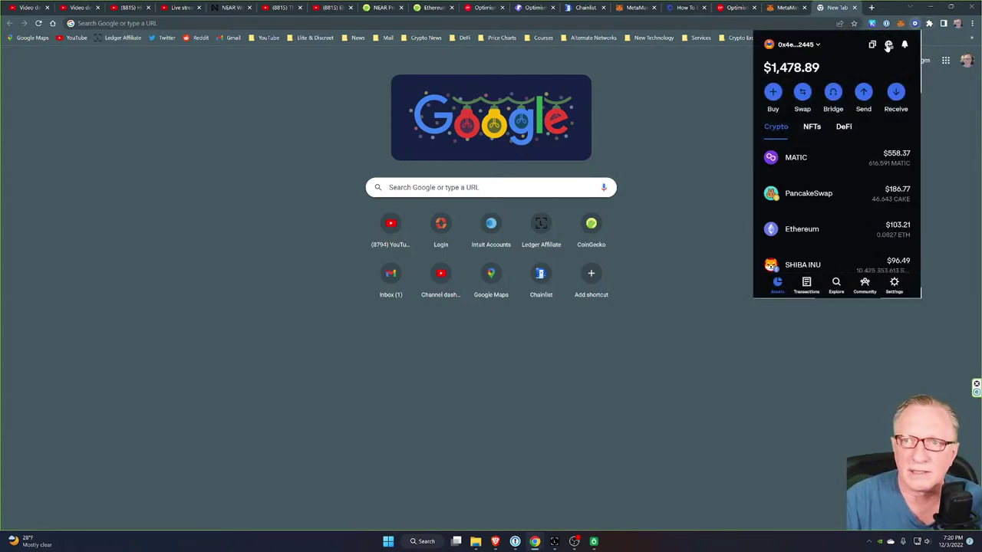
mouse_move(889, 46)
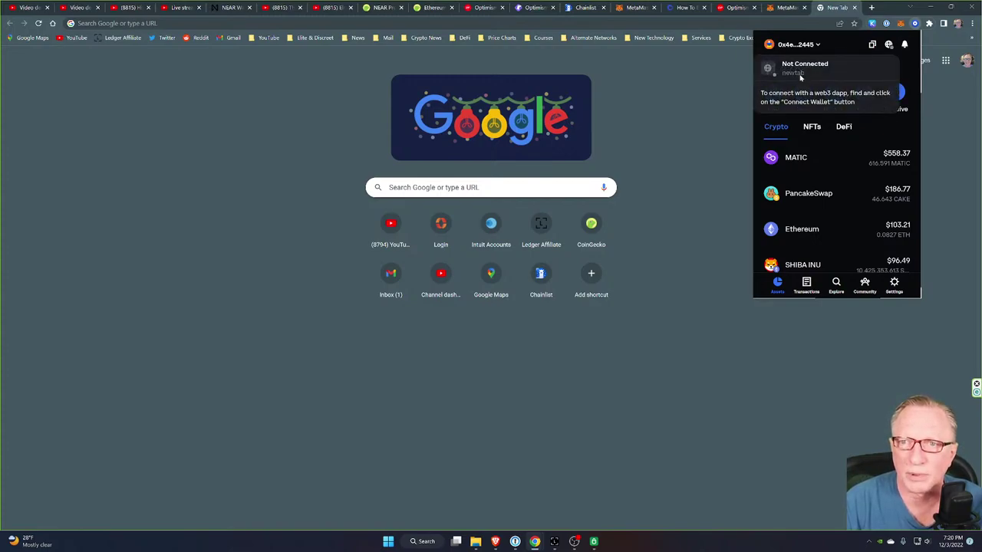
left_click(675, 9)
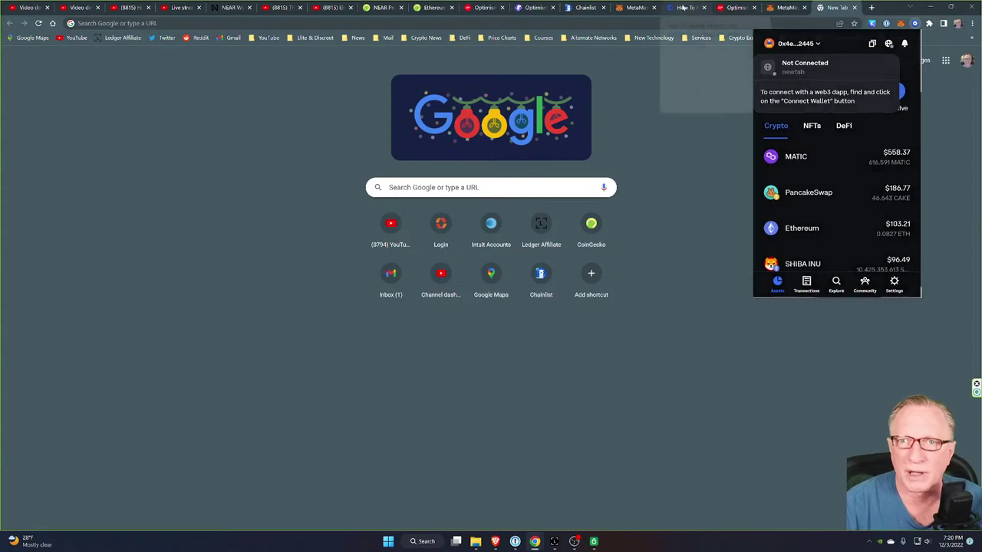
left_click(636, 8)
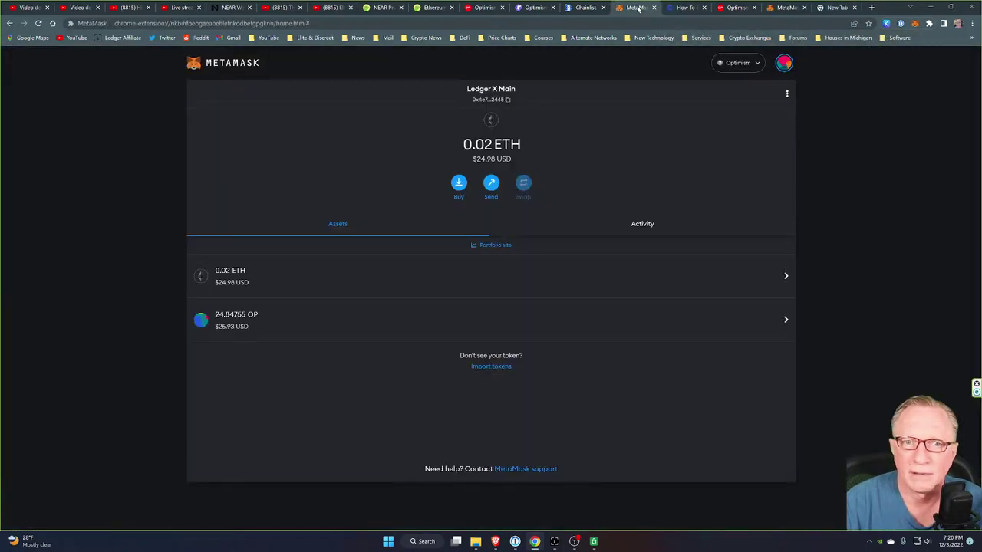
left_click(583, 8)
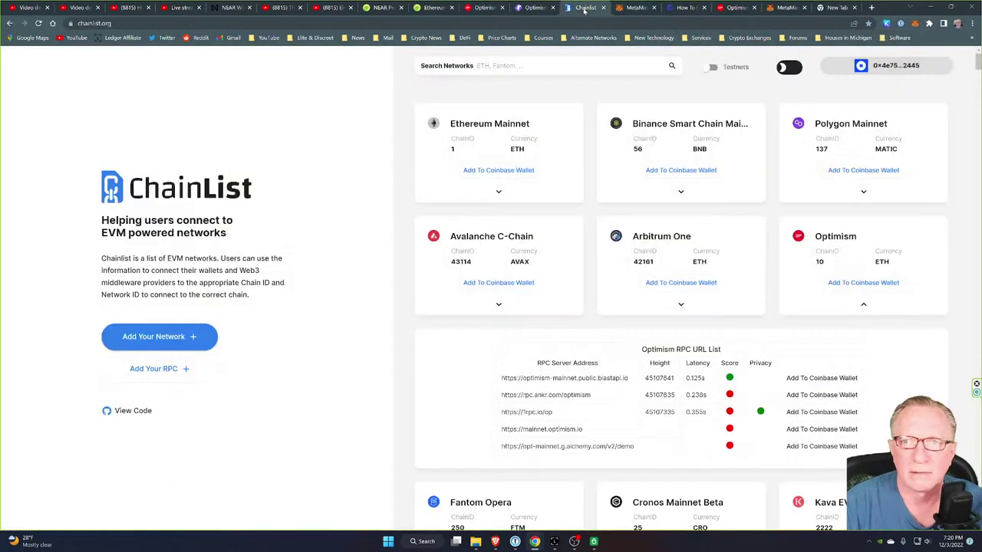
- Open the Coinbase Wallet extension over Chainlist, showing the $1,480.39 balance led by MATIC
left_click(915, 25)
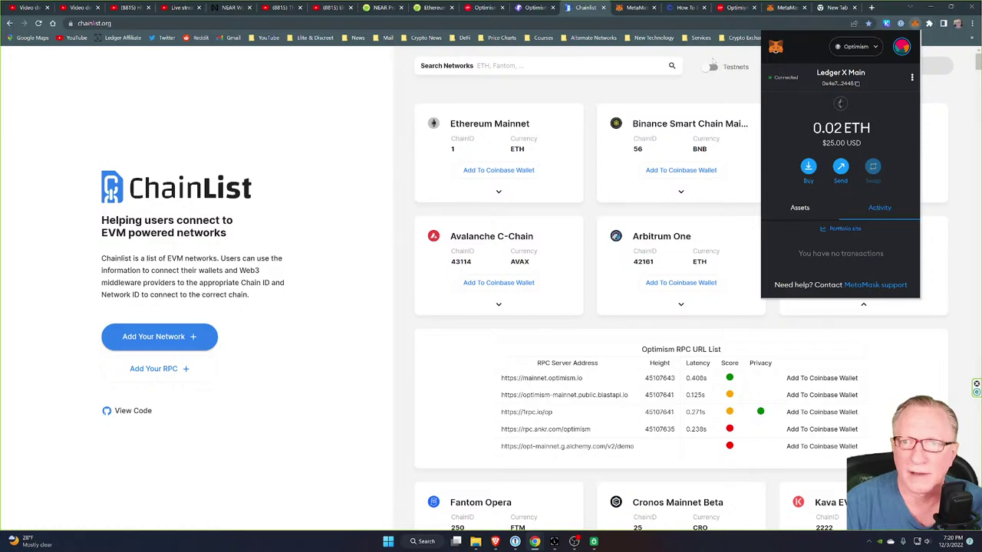
left_click(712, 59)
left_click(929, 23)
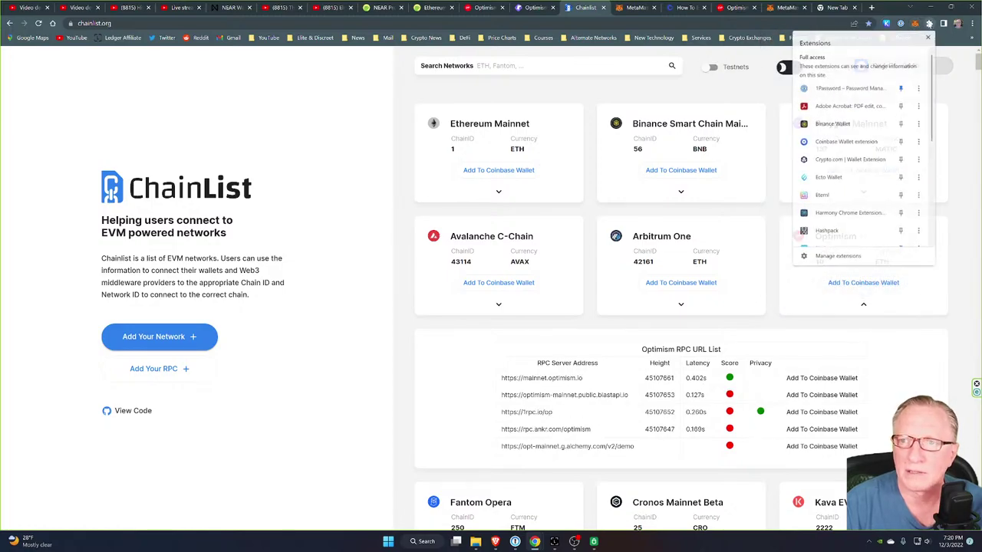
left_click(846, 141)
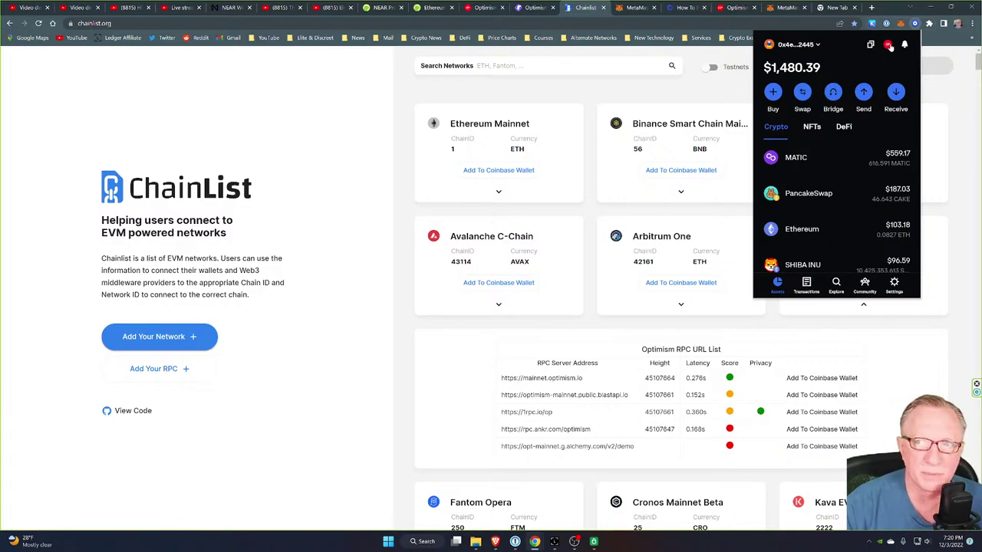
- Start a send of the maximum 24.848 OP balance on Optimism
left_click(865, 97)
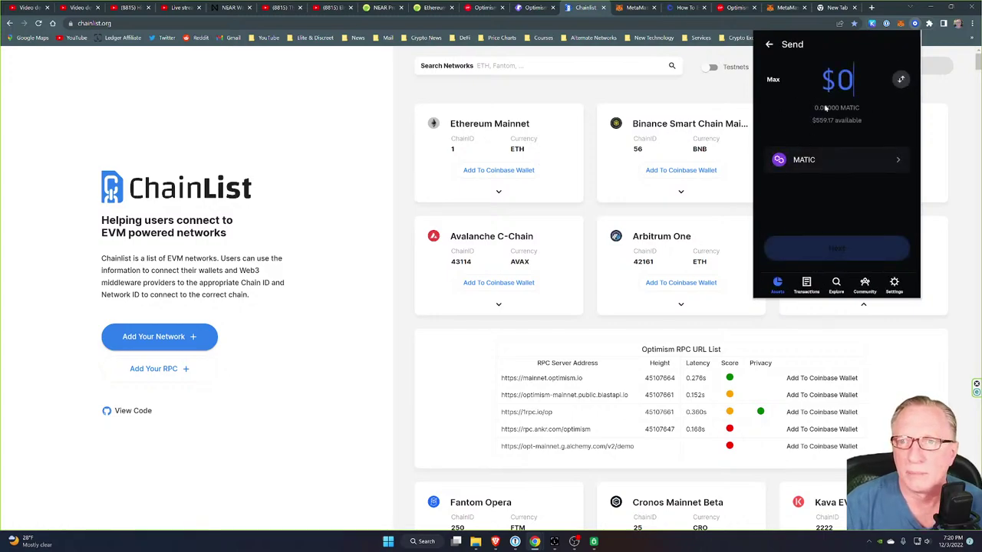
left_click(812, 162)
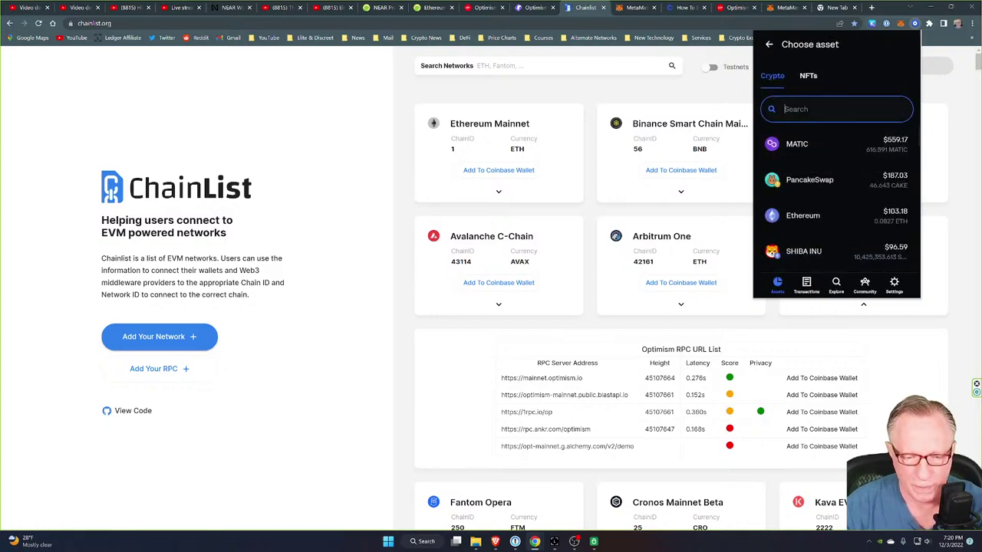
type("op")
left_click(790, 146)
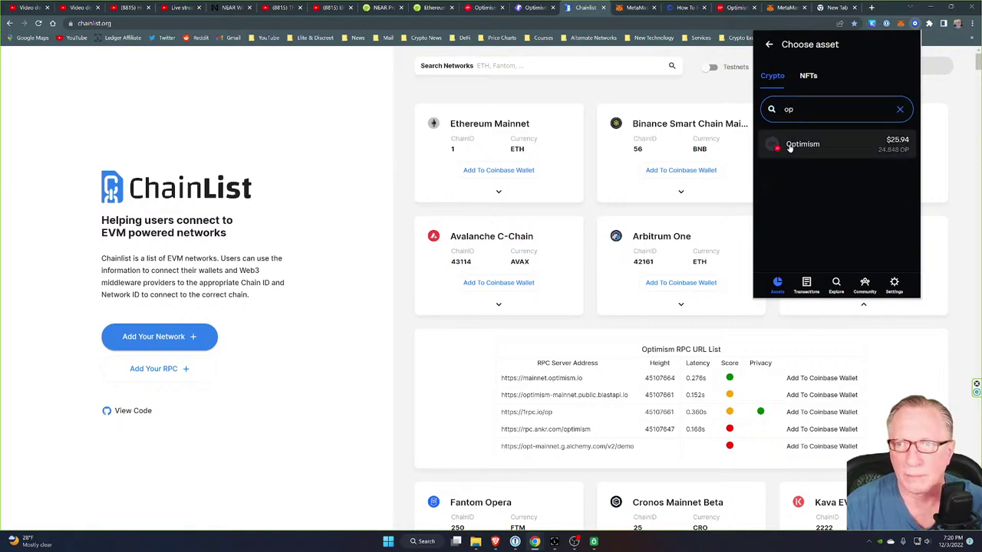
left_click(773, 79)
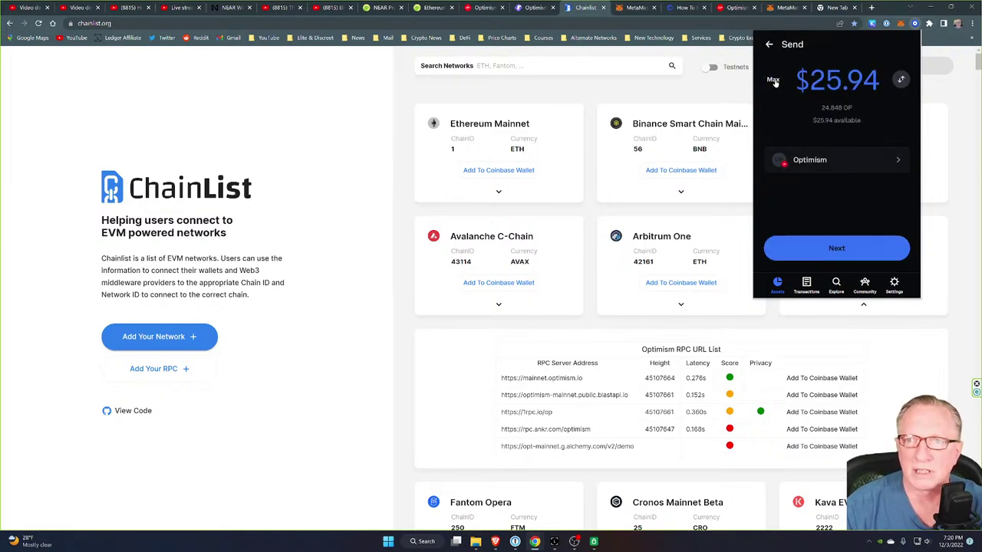
left_click(837, 249)
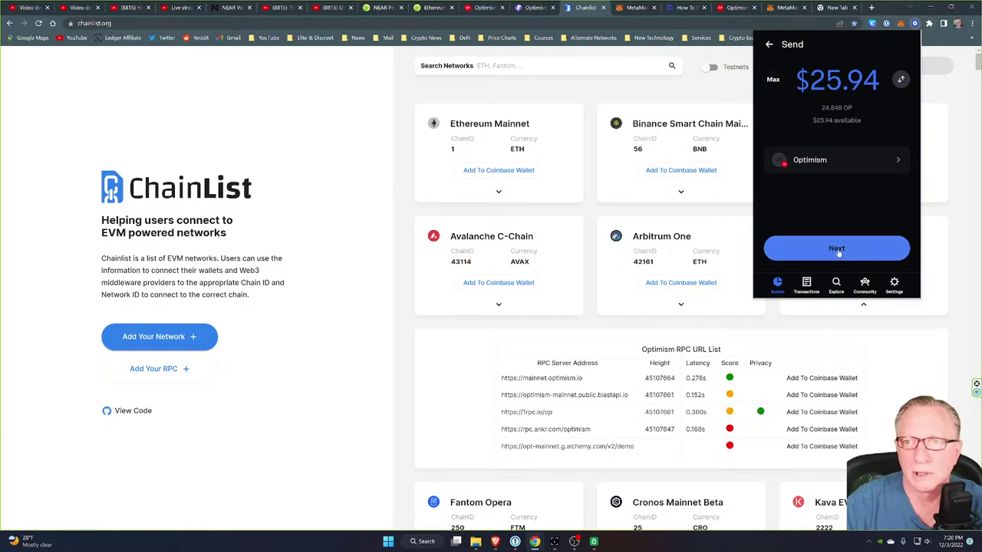
- Paste the Coinbase OP address as recipient and submit the $25.94 transfer
right_click(794, 83)
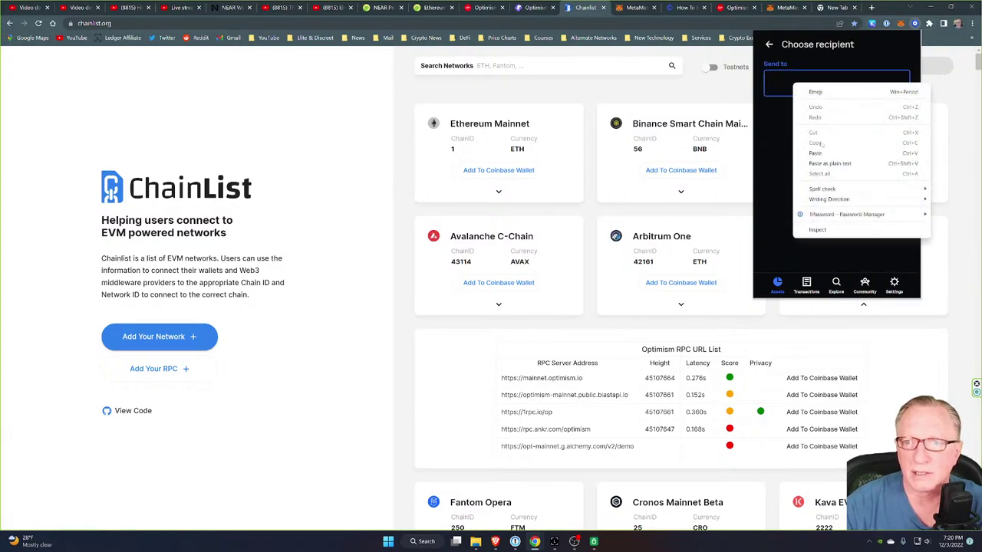
left_click(798, 161)
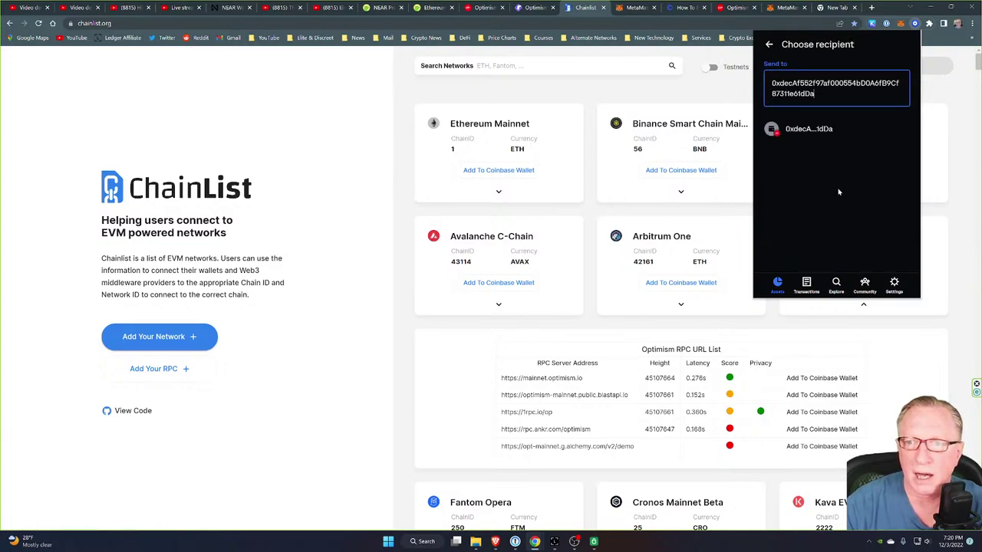
left_click(784, 131)
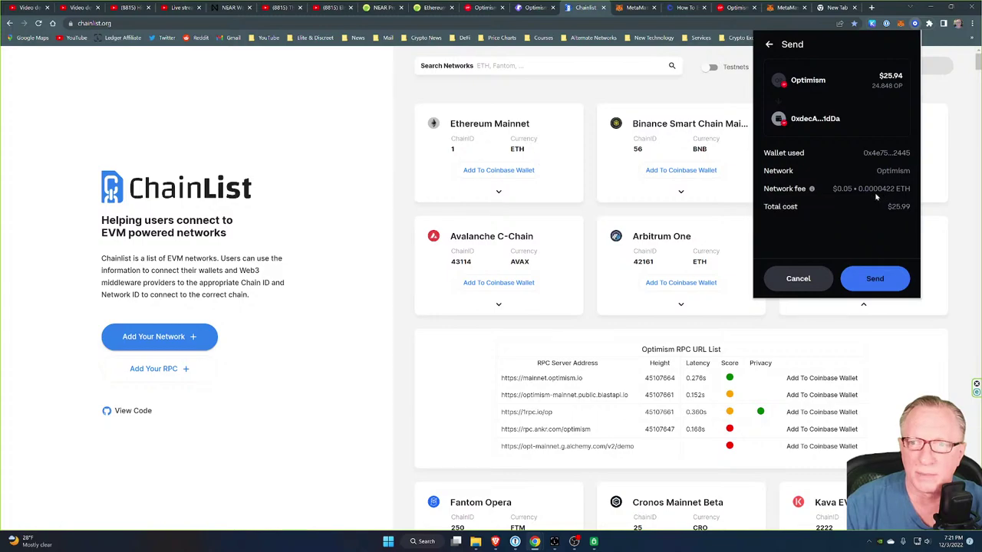
left_click(876, 280)
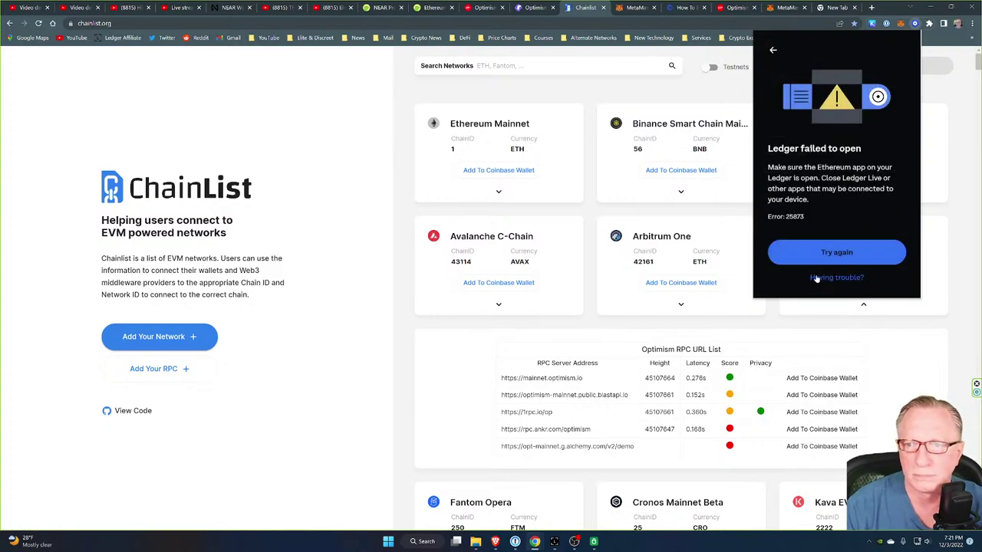
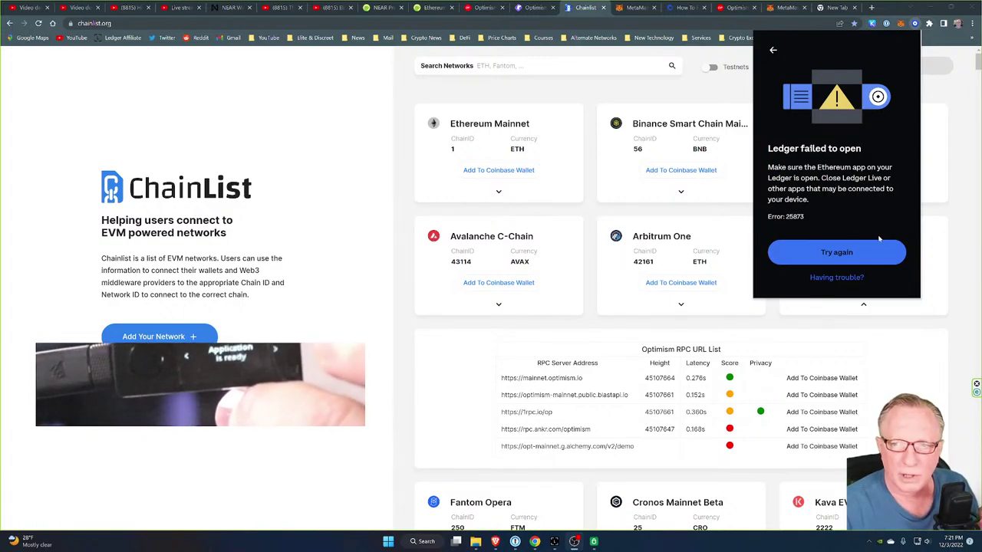
- Retry the Ledger connection, send the 24.848 OP, and dismiss the success panel
left_click(844, 258)
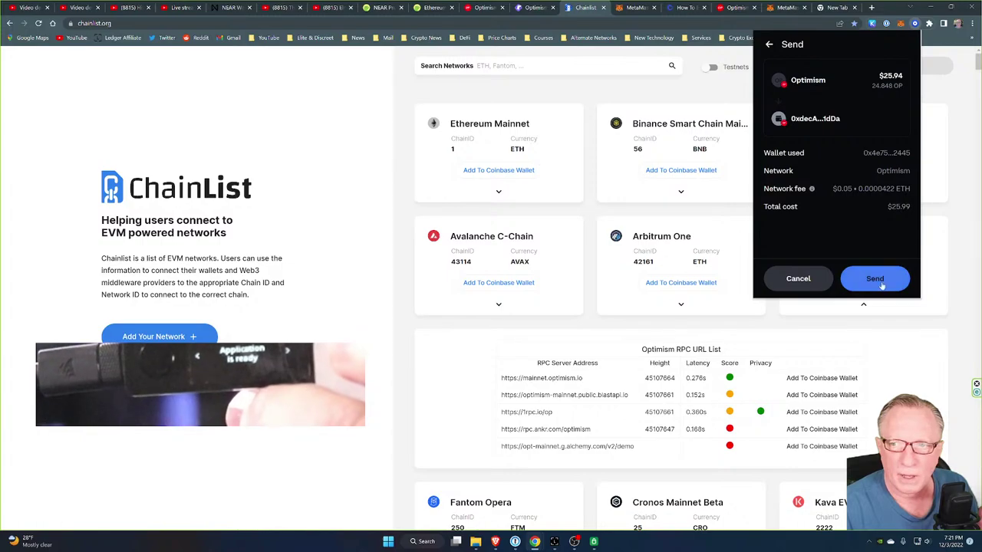
left_click(875, 279)
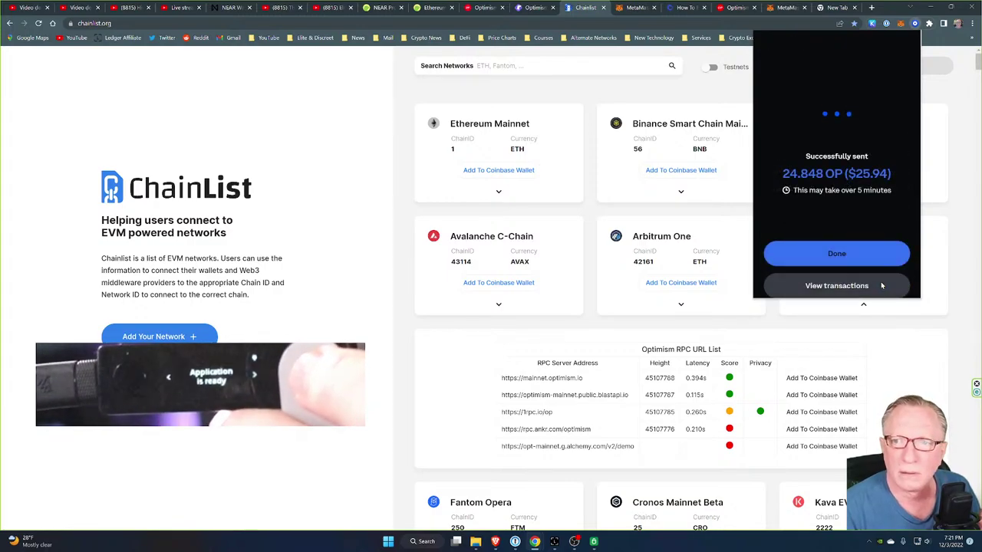
left_click(838, 255)
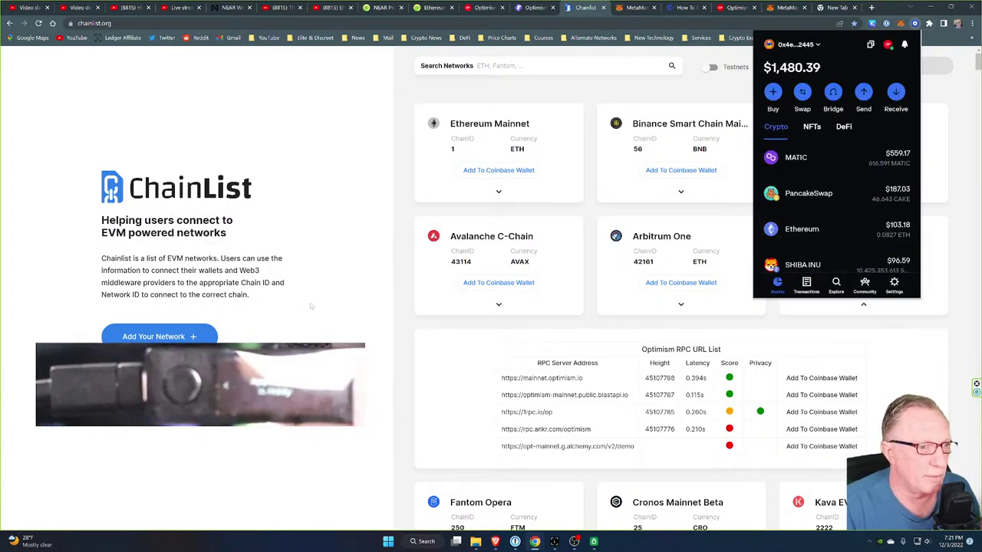
- Glance at the OP/USD chart and Optimism gateway tabs, then bring Coinbase's OP receive page forward
left_click(537, 7)
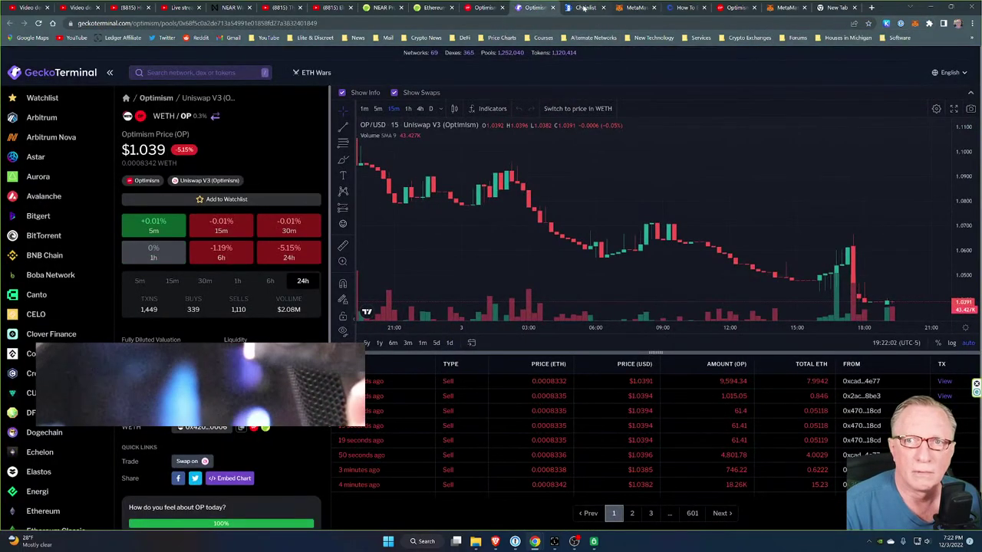
left_click(734, 8)
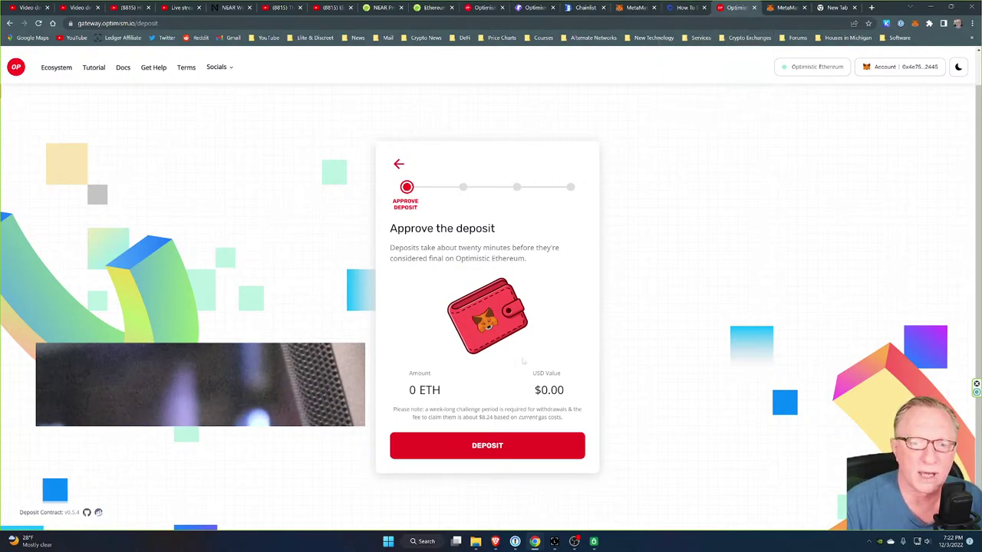
left_click(496, 541)
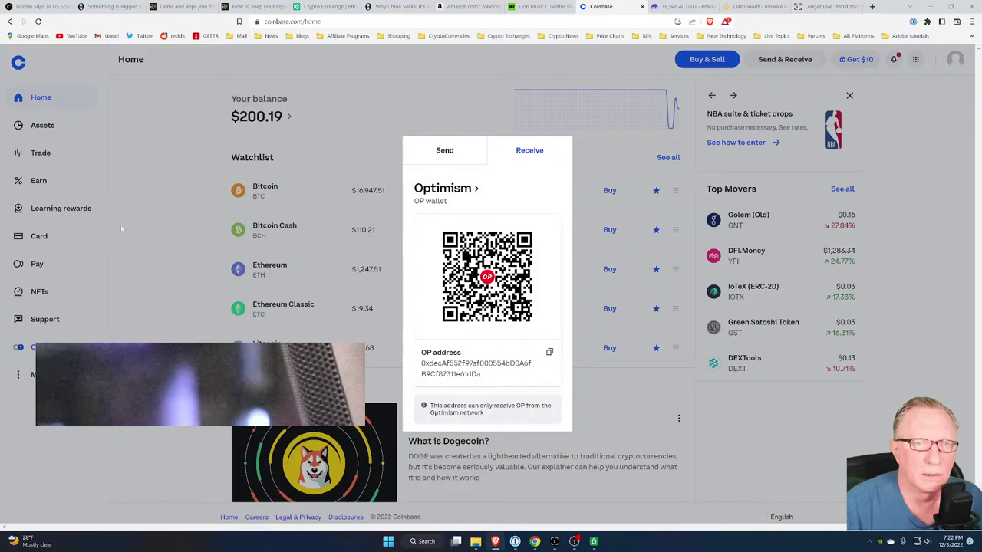
- Close the receive dialog and open the Optimism wallet history showing the 25.0001 OP send
left_click(153, 267)
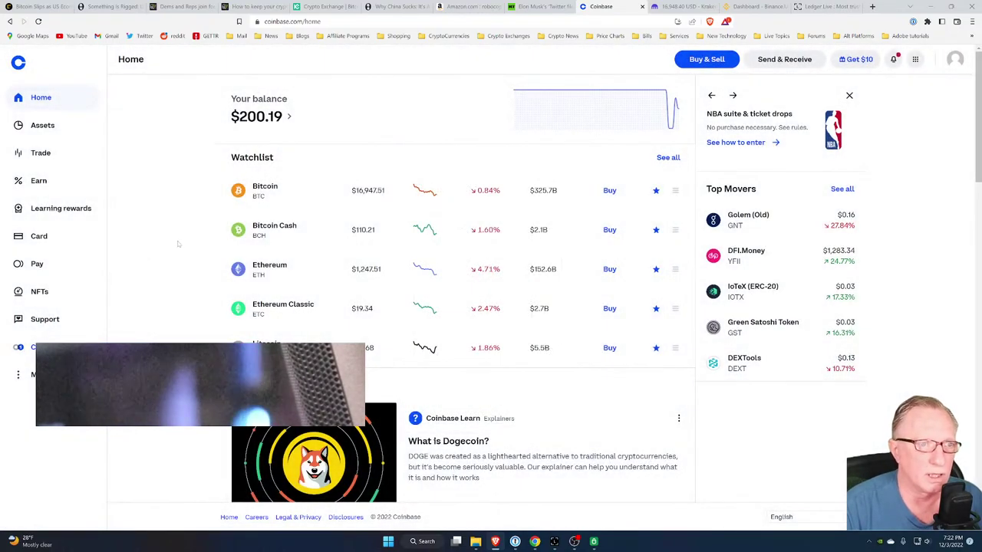
left_click(42, 125)
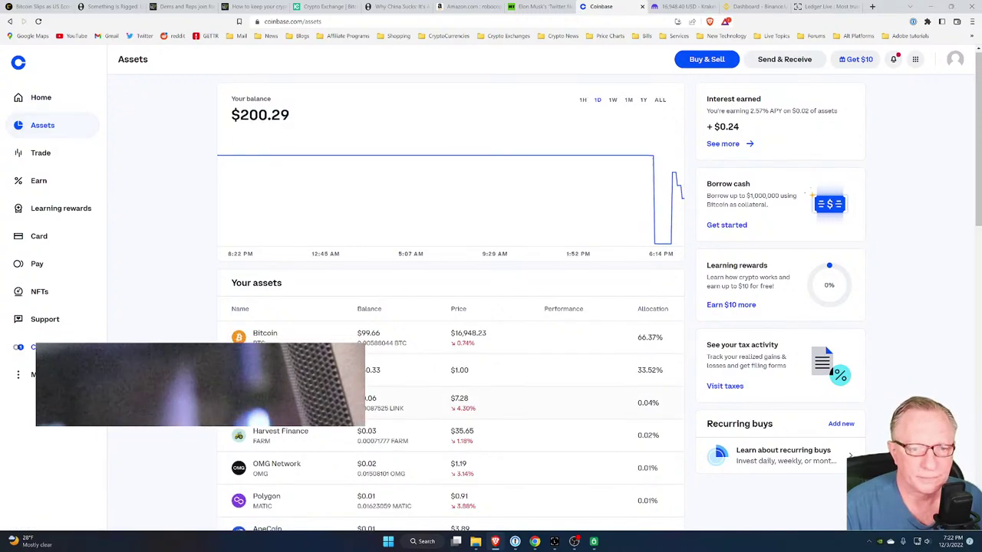
scroll(322, 391, "down", 4)
scroll(322, 392, "down", 5)
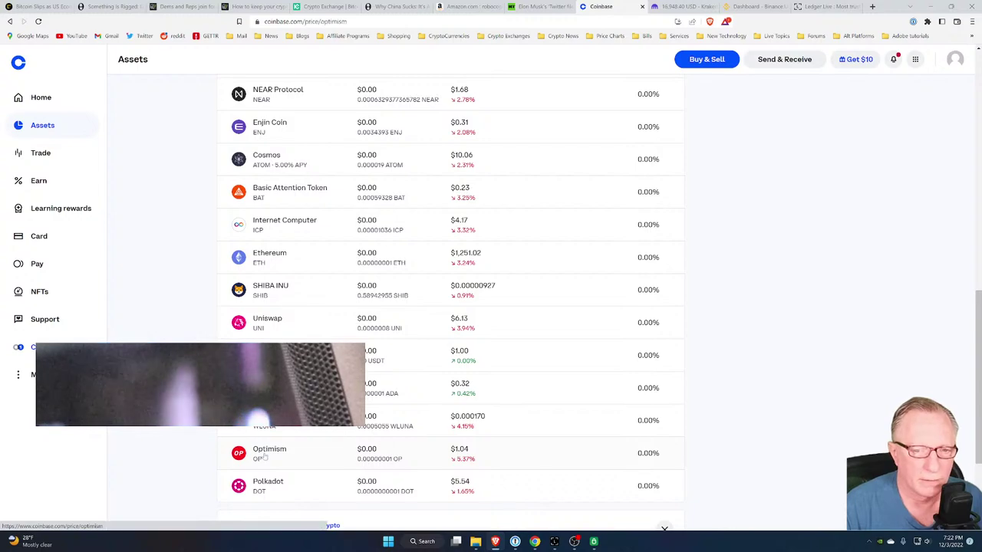
left_click(268, 452)
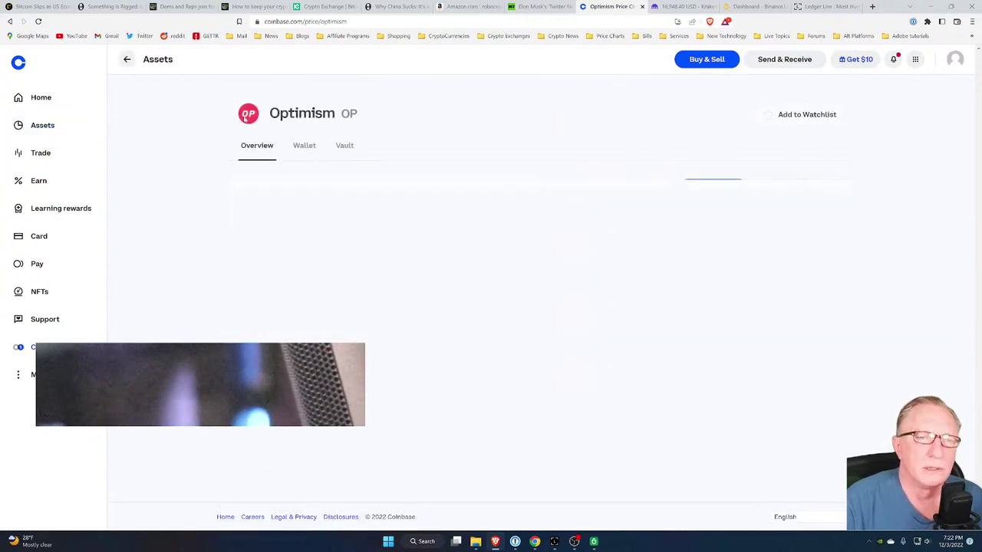
left_click(304, 145)
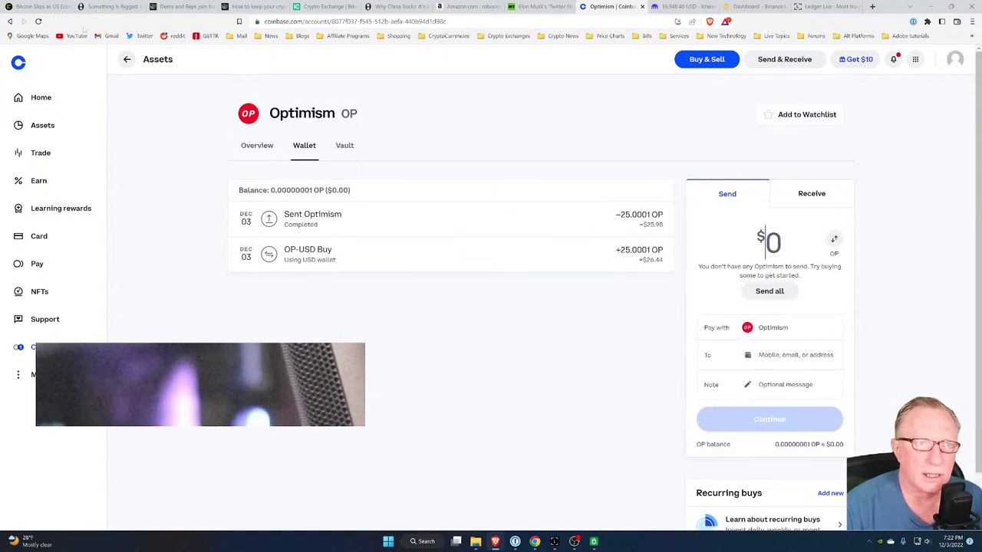
left_click(38, 21)
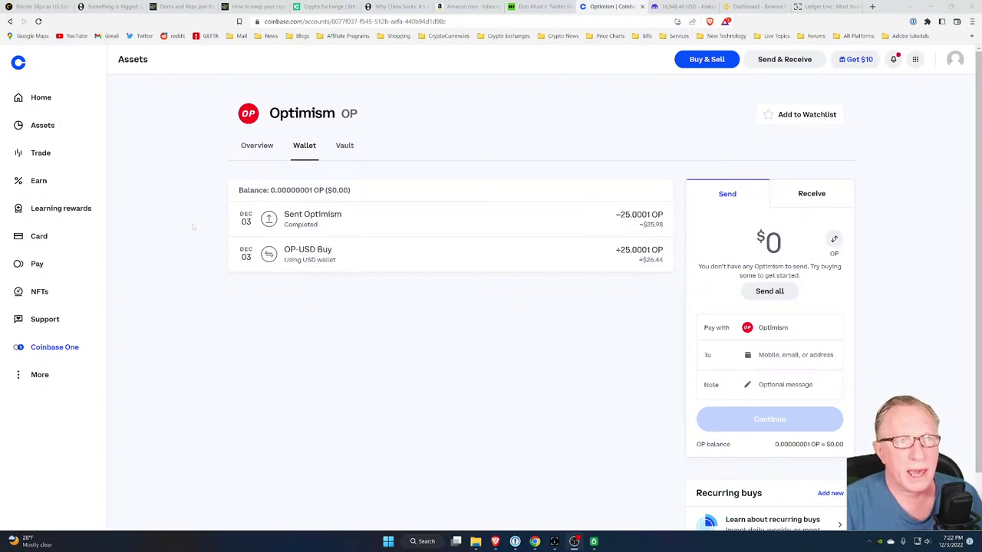
mouse_move(535, 546)
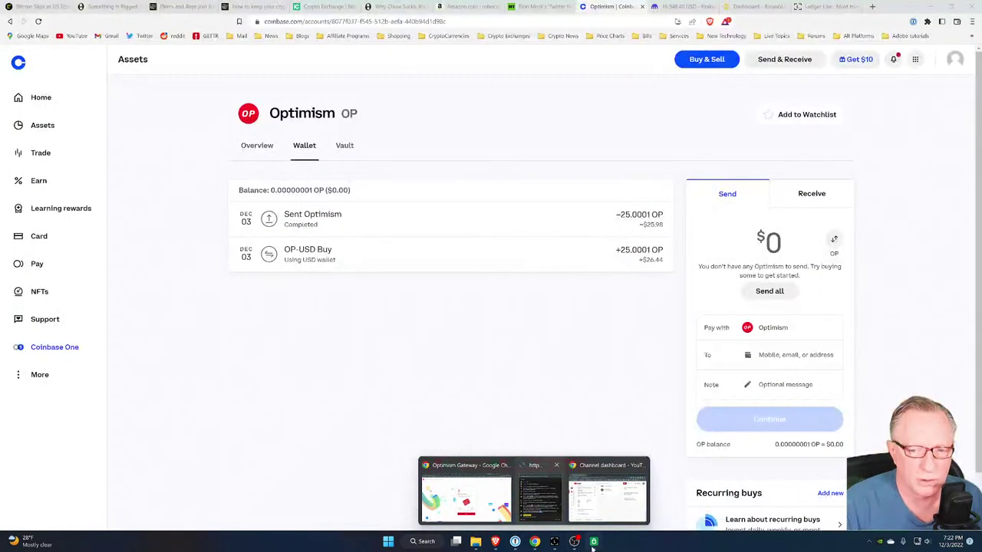
- In Trezor Suite, add a hidden wallet by entering a passphrase, which ends in an authorization error
left_click(593, 543)
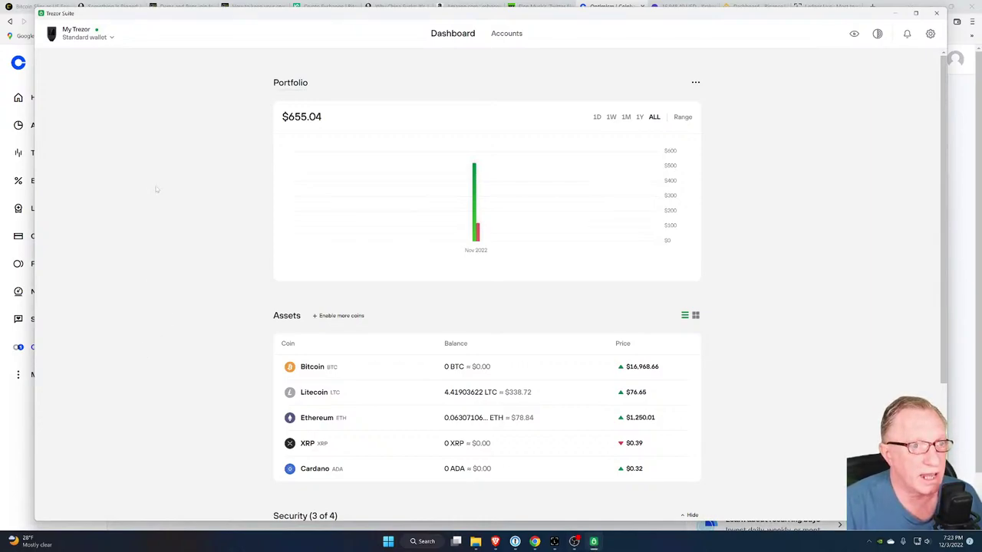
left_click(105, 38)
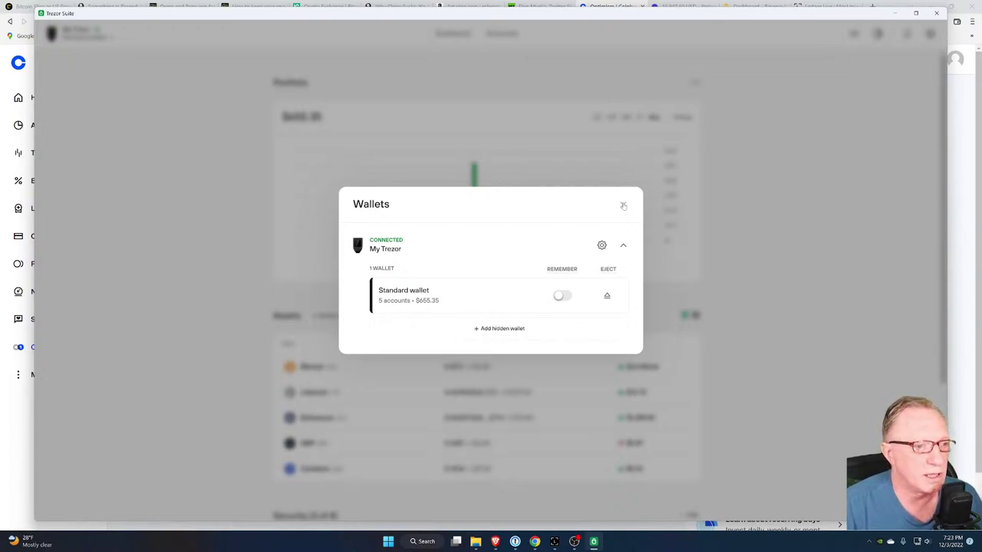
left_click(491, 328)
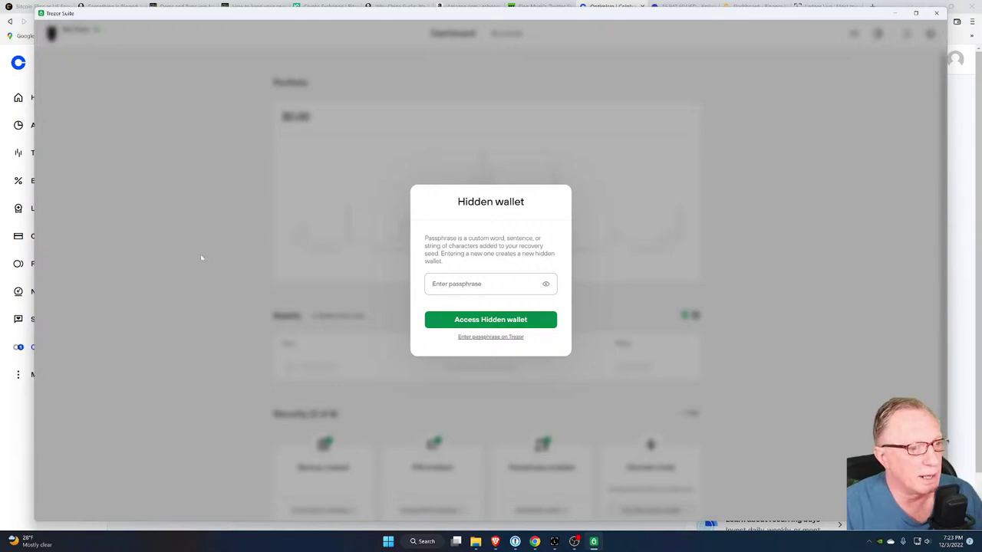
type("•••••")
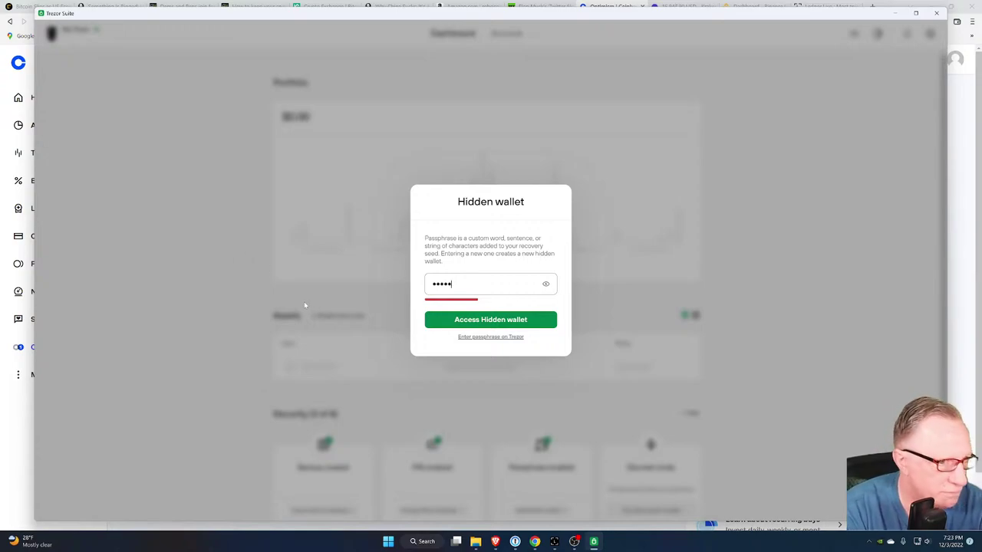
key("BackSpace")
key("BackSpace")
key("BackSpace")
key("BackSpace")
key("BackSpace")
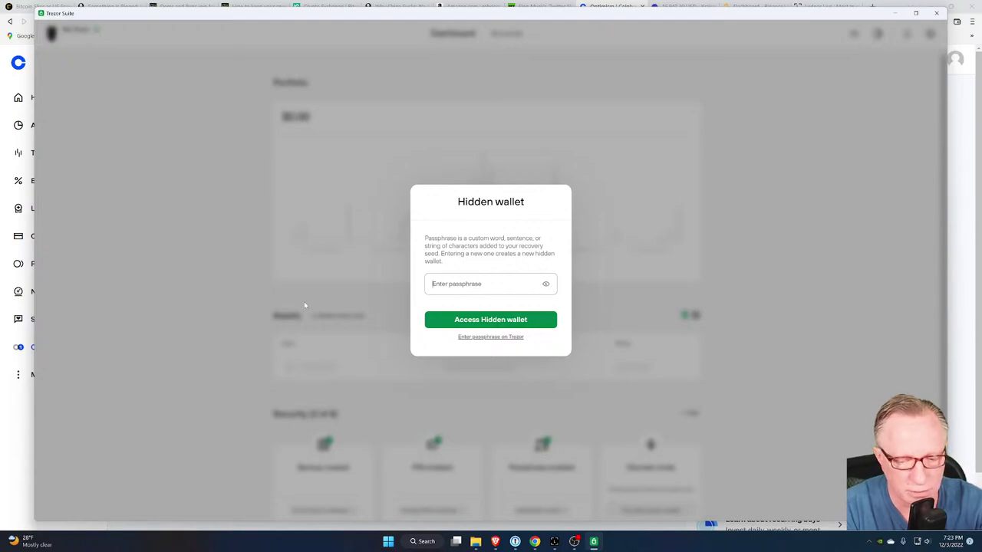
type("•••••")
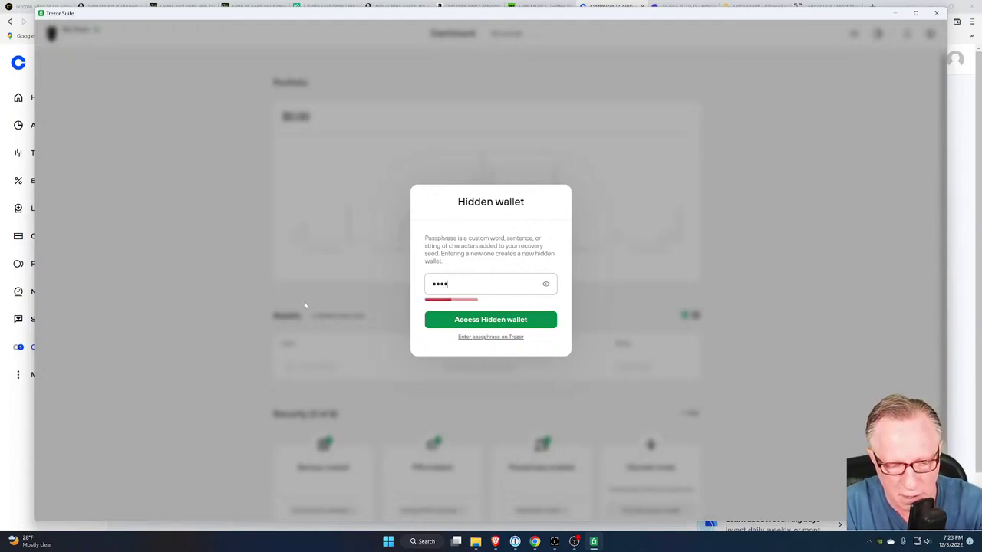
type("••••")
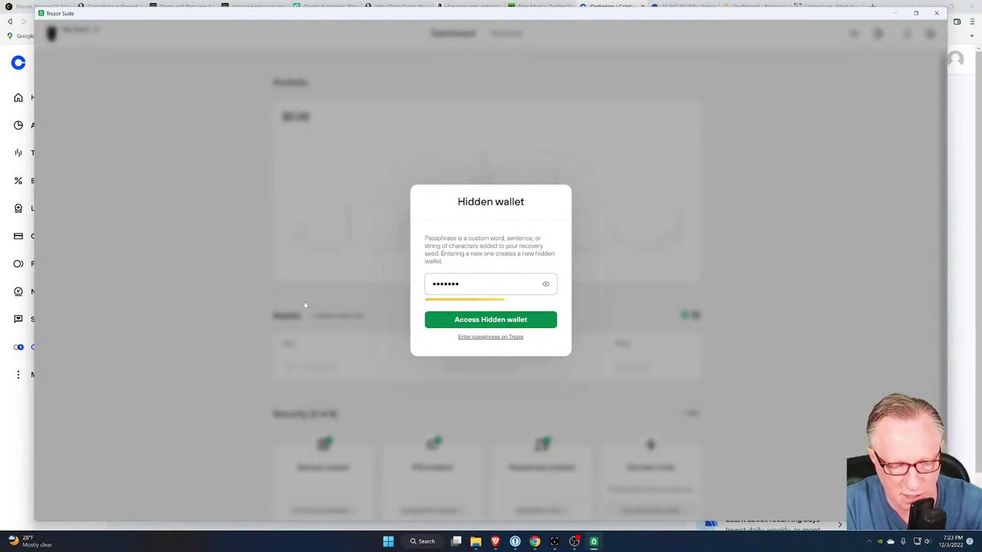
type("••")
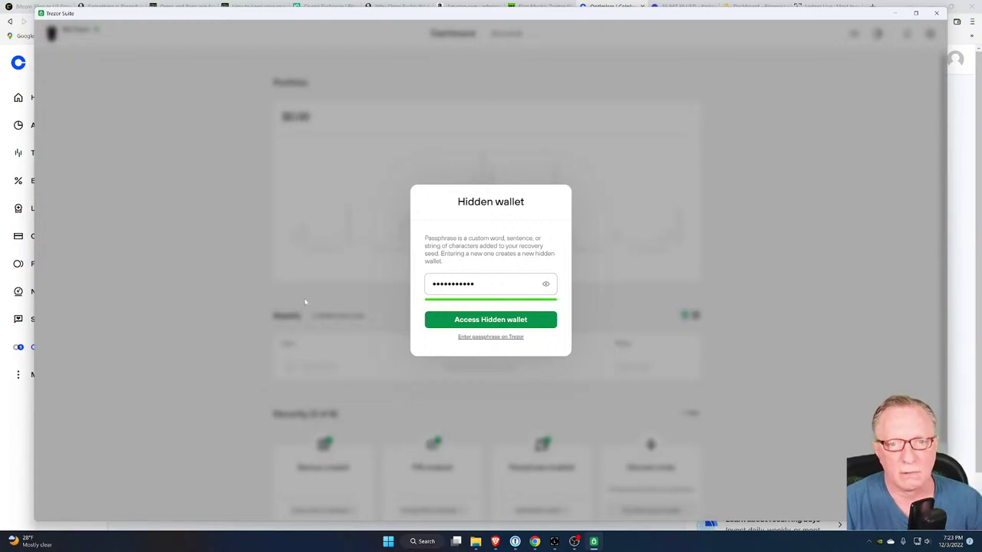
left_click(496, 322)
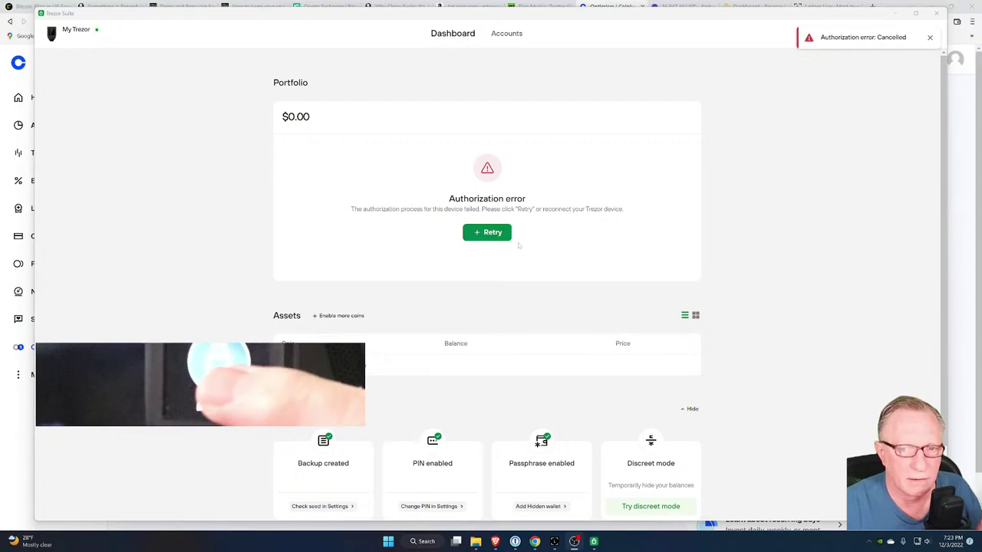
- Retry the device authorization and resubmit the hidden-wallet passphrase
left_click(487, 235)
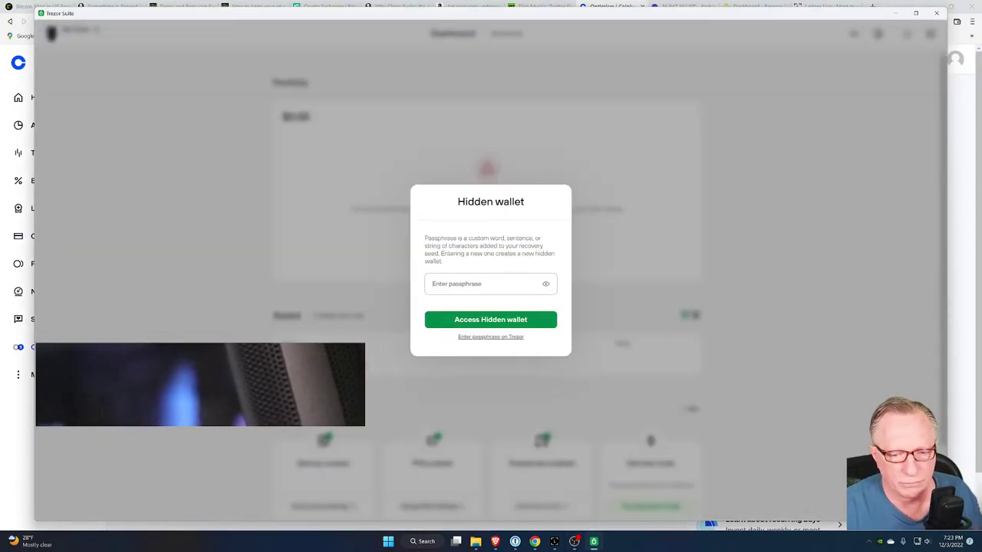
type("•••••")
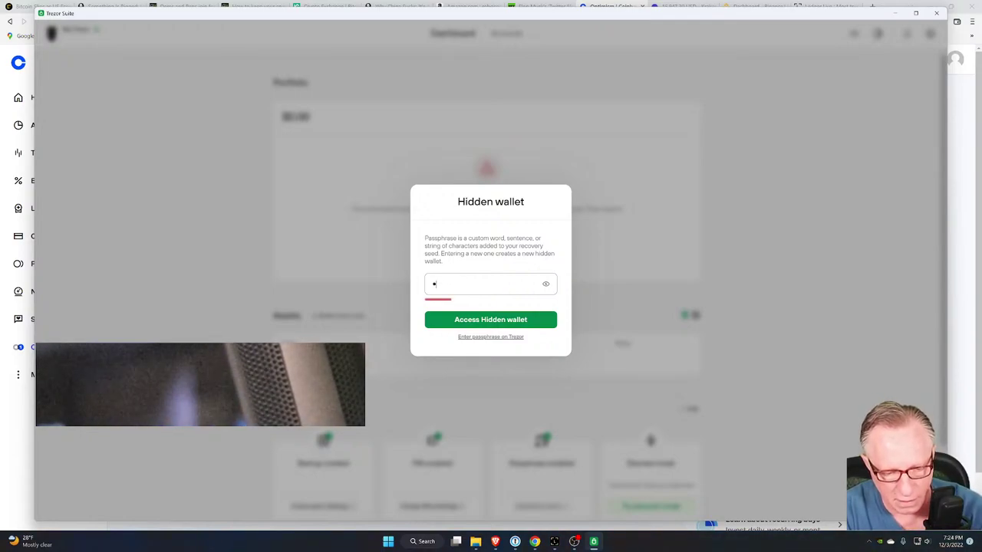
type("•")
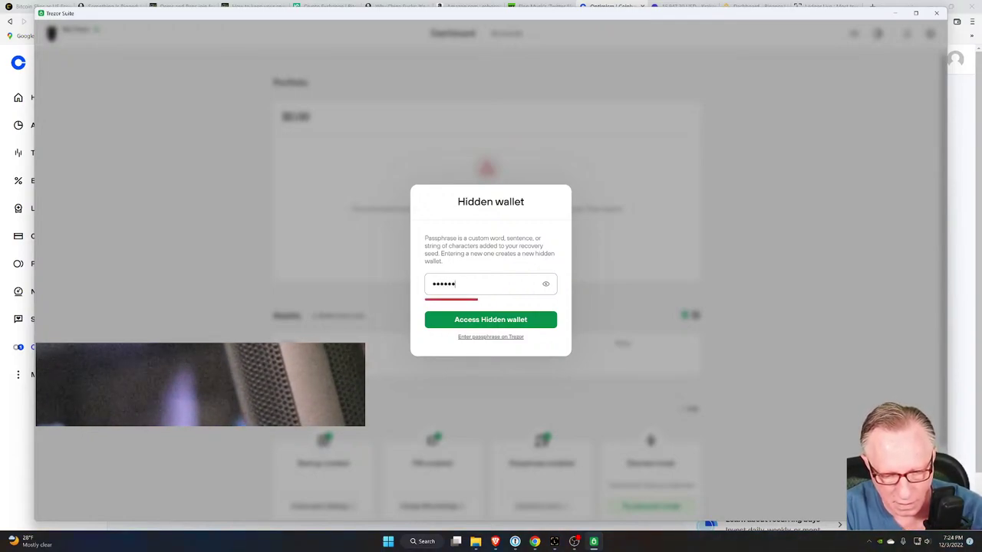
type("••••")
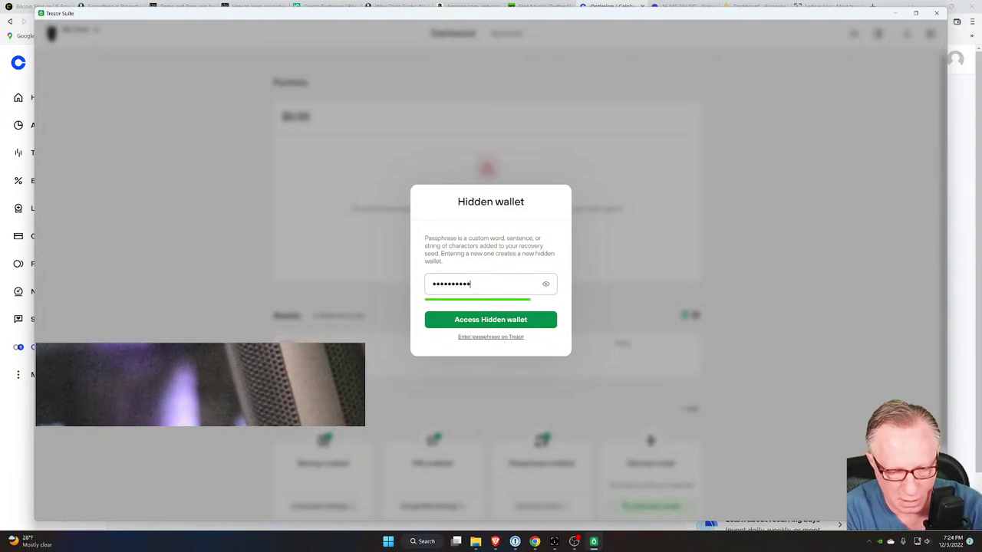
type("•")
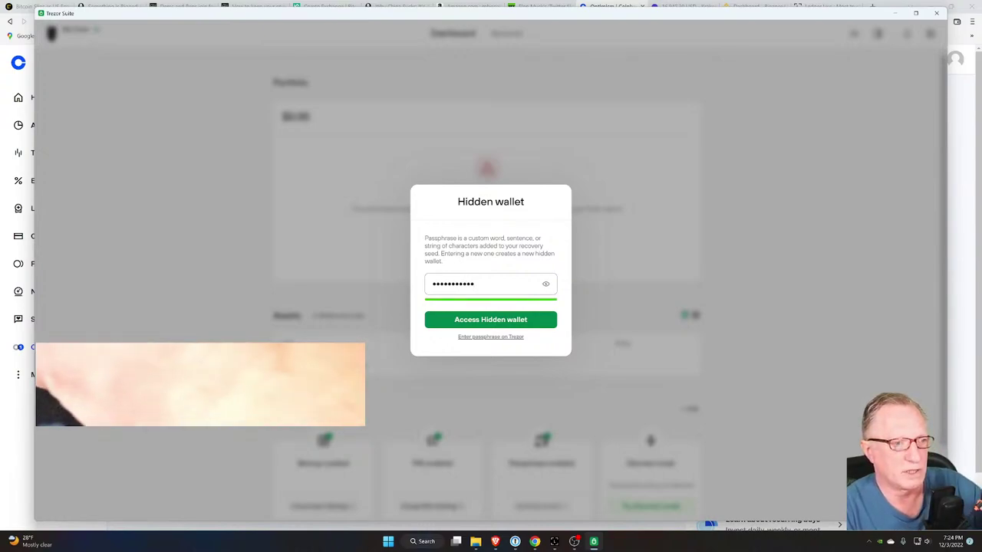
key("Return")
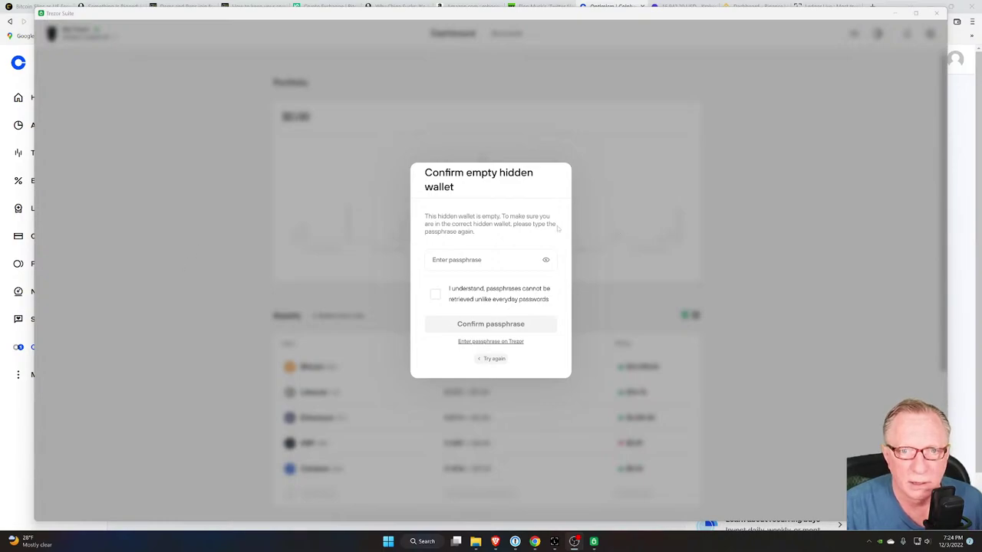
- Retype the passphrase, acknowledge it cannot be recovered, and confirm to open Hidden wallet #1
left_click(476, 259)
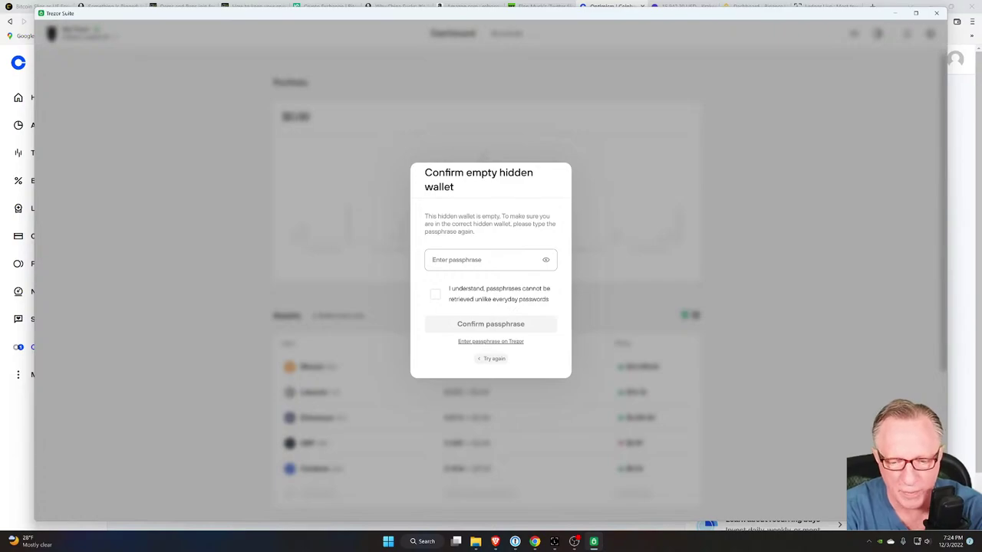
type("•••")
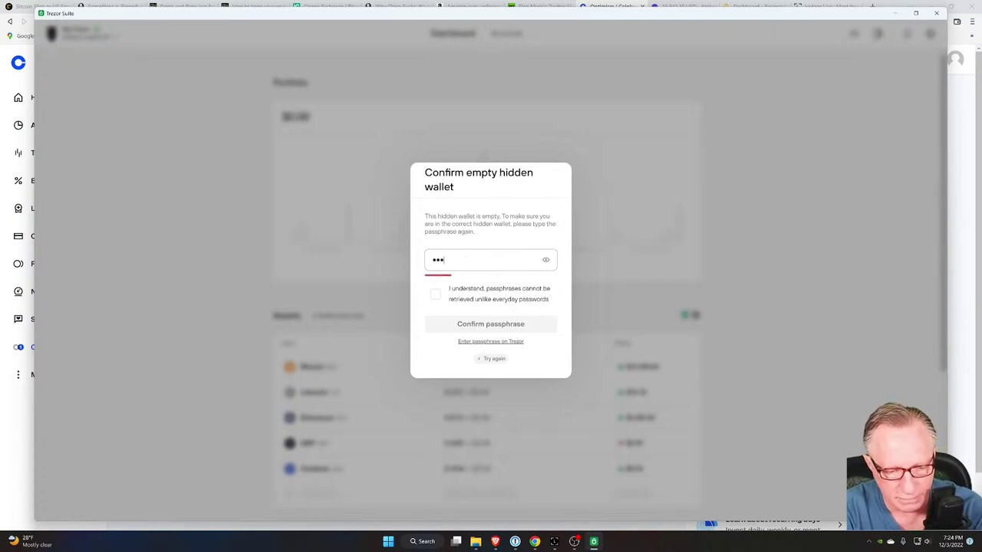
type("••••")
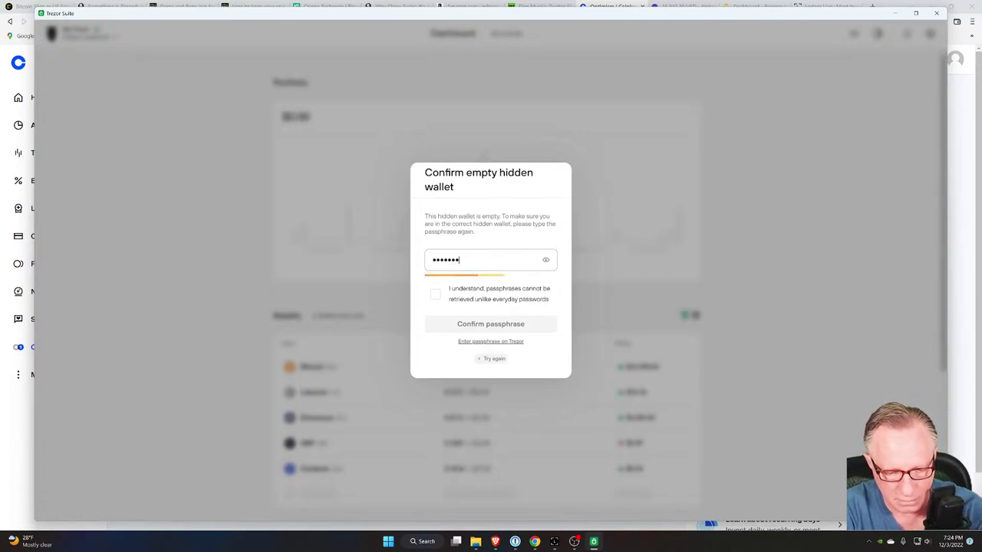
type("••••")
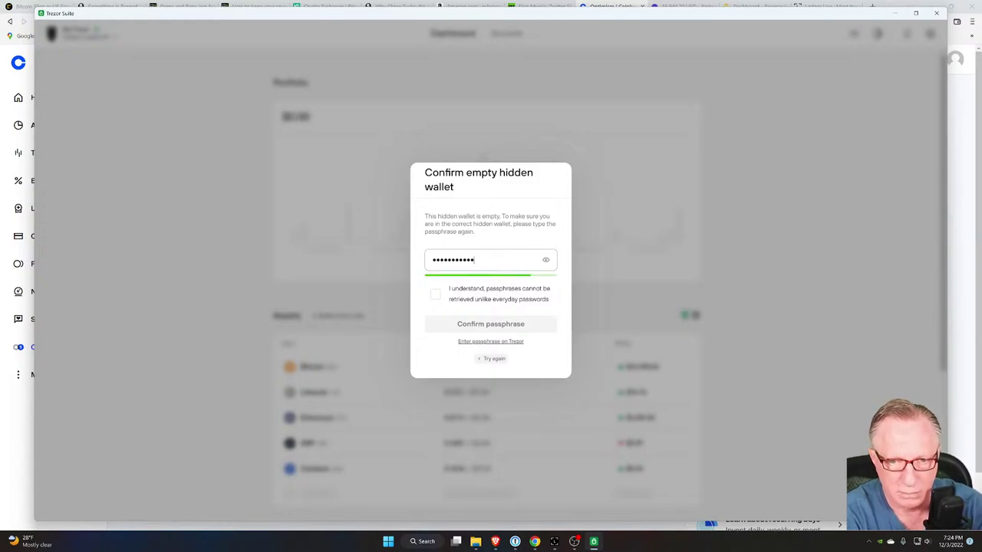
type("•")
left_click(436, 295)
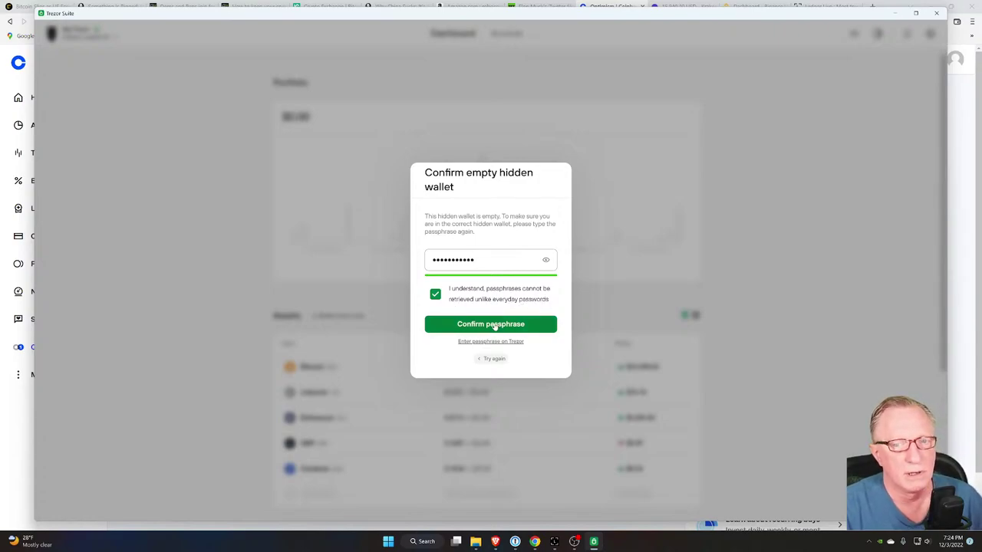
left_click(491, 325)
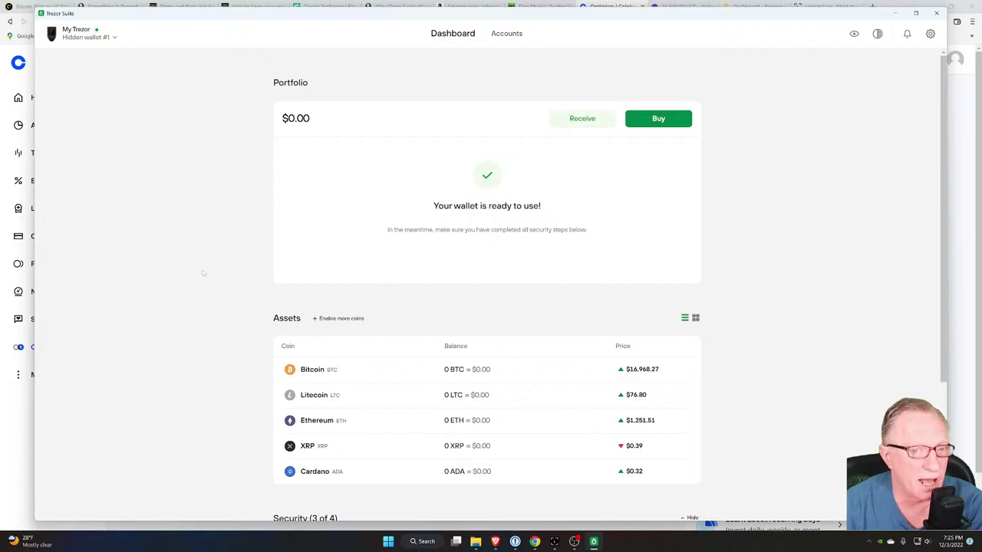
- Open the Bitcoin #1 account, reveal its full receiving address, and copy it
left_click(311, 371)
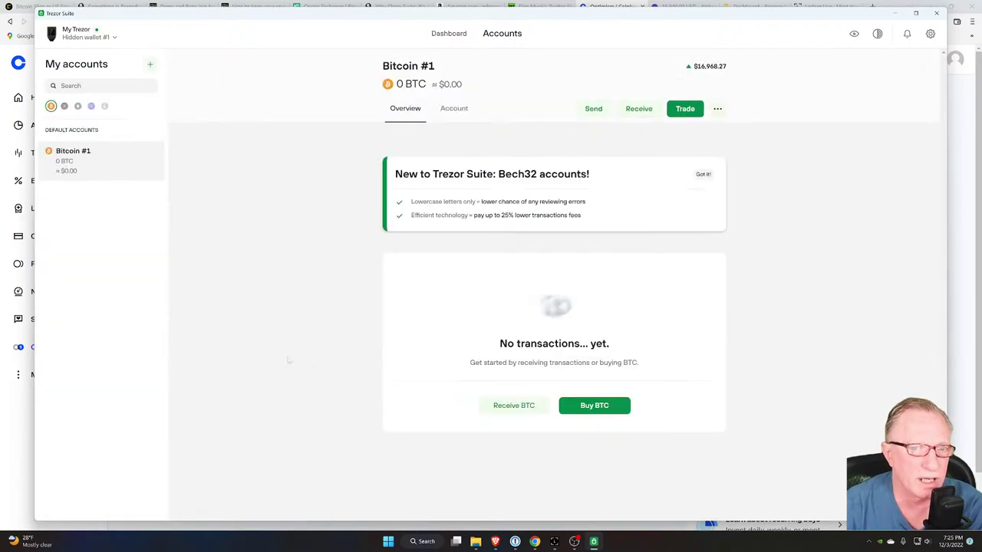
left_click(638, 109)
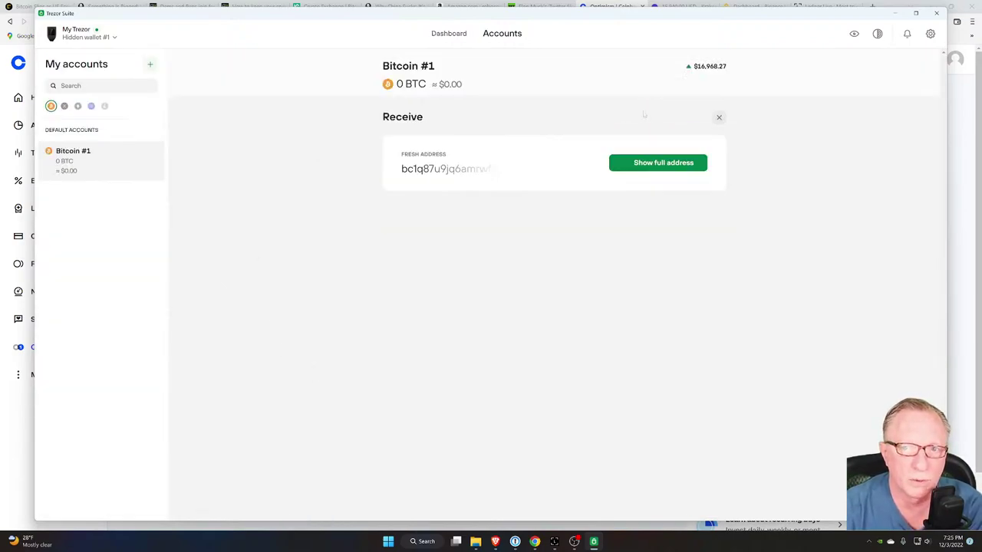
left_click(663, 167)
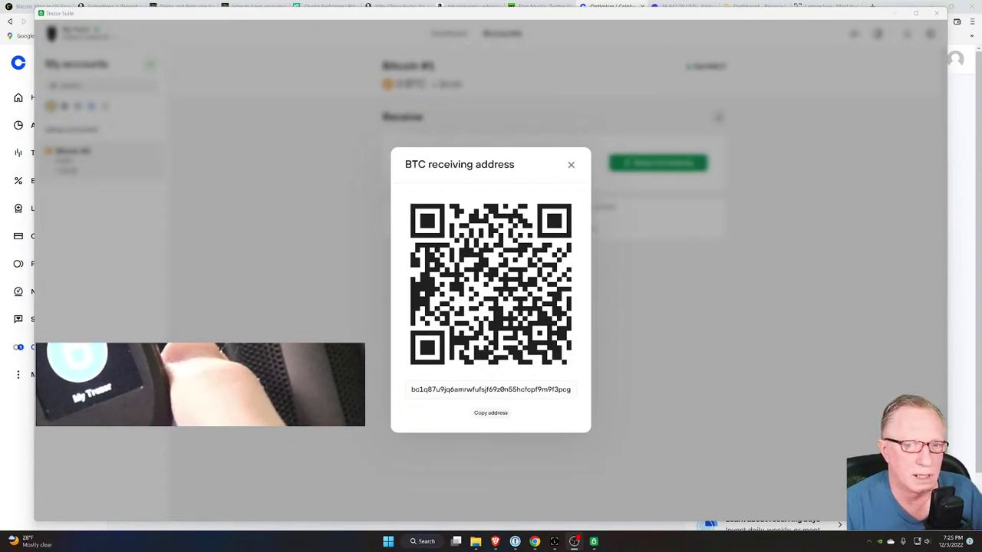
left_click(491, 414)
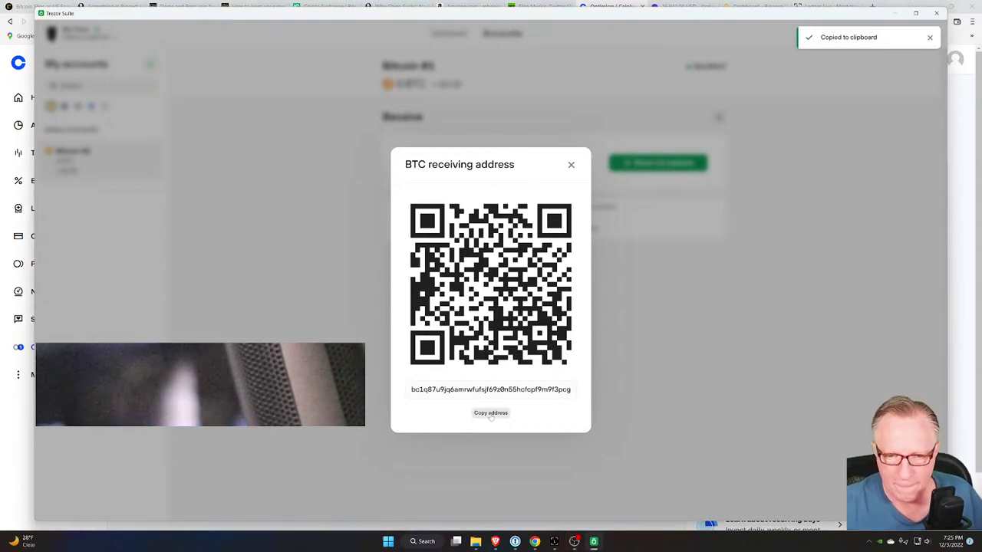
- Open the Bitcoin wallet page in Coinbase
left_click(495, 542)
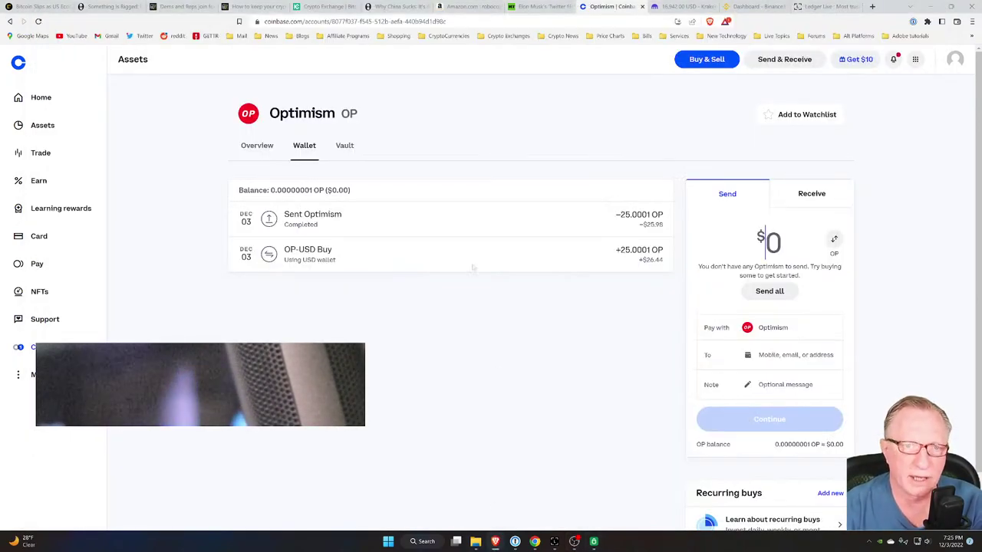
left_click(40, 125)
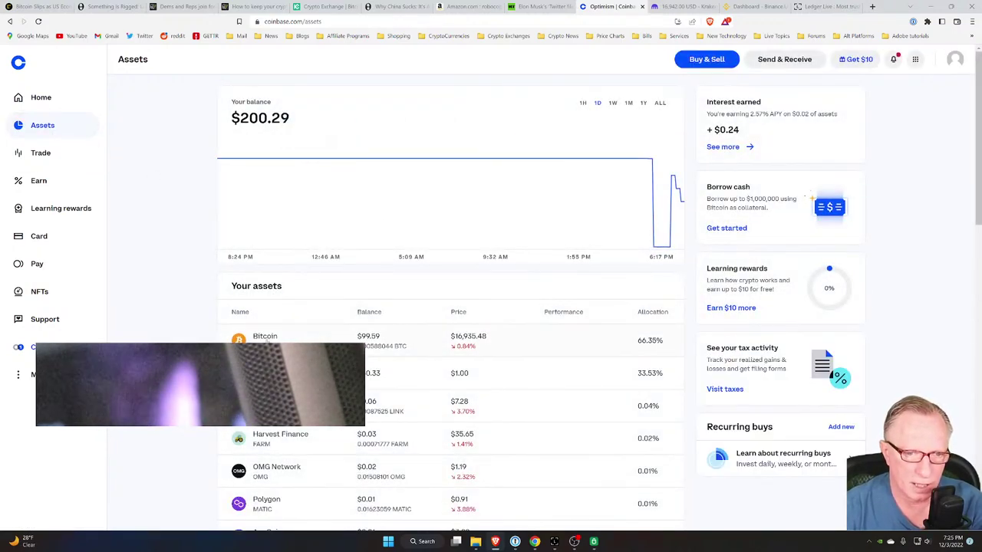
left_click(265, 342)
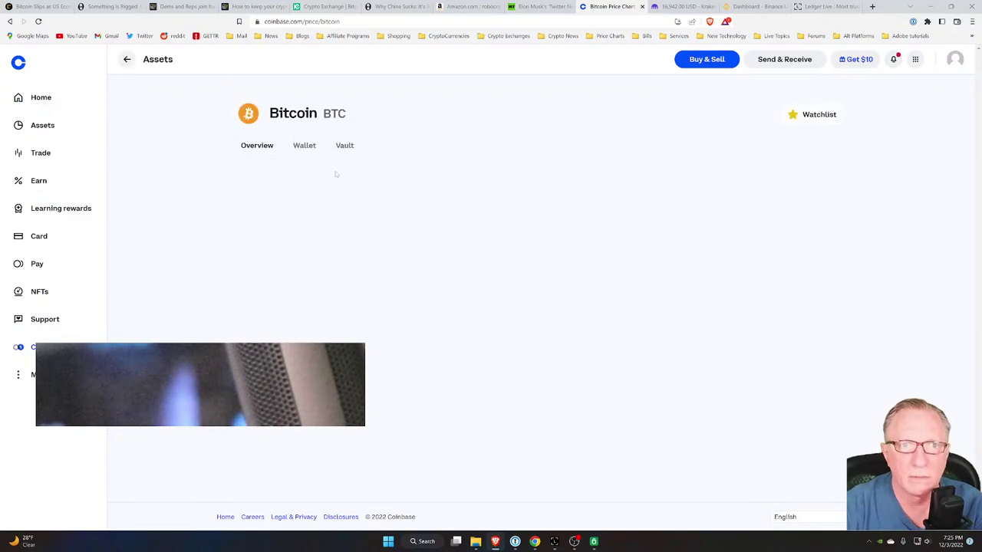
left_click(305, 145)
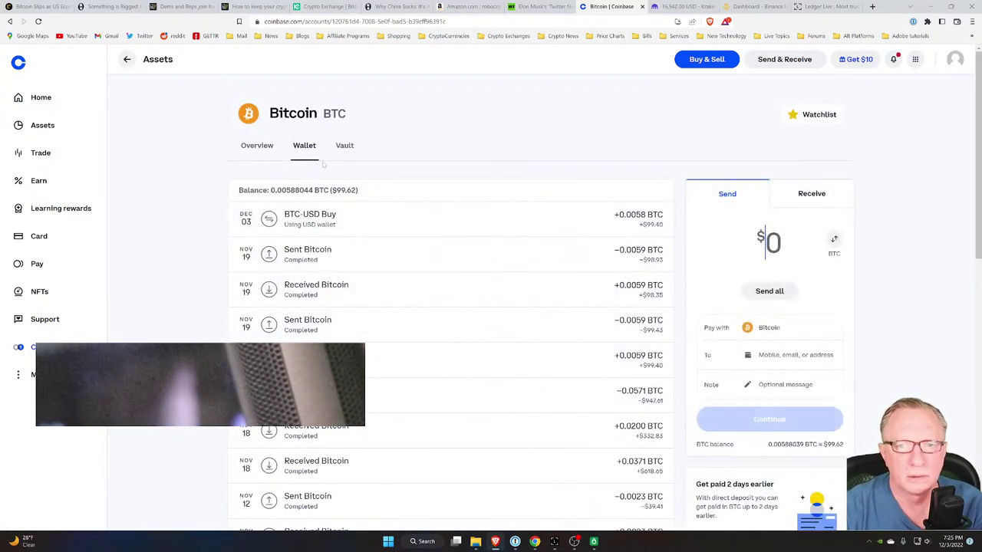
- Set up sending the whole Bitcoin balance ($98.91) to the pasted Trezor address and review it
left_click(768, 293)
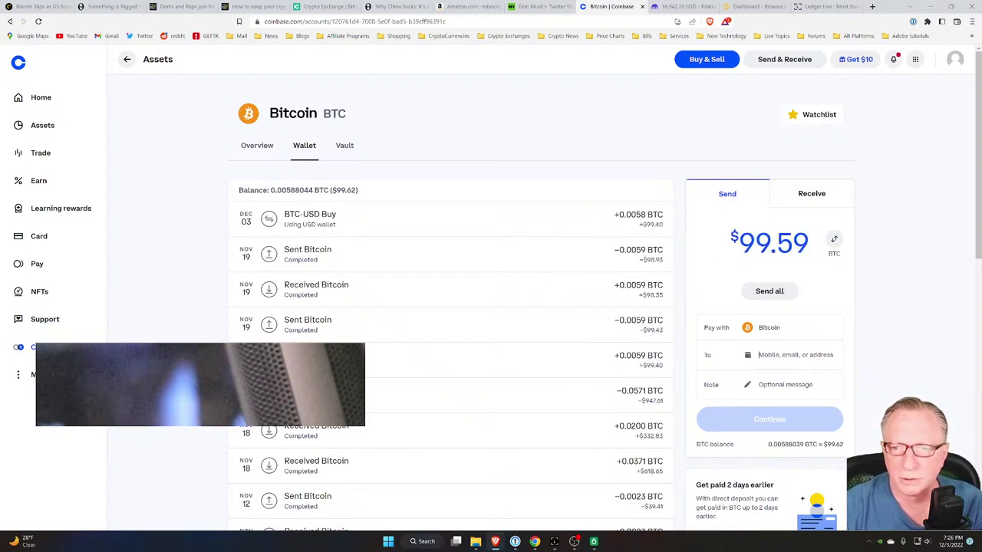
right_click(765, 357)
left_click(782, 259)
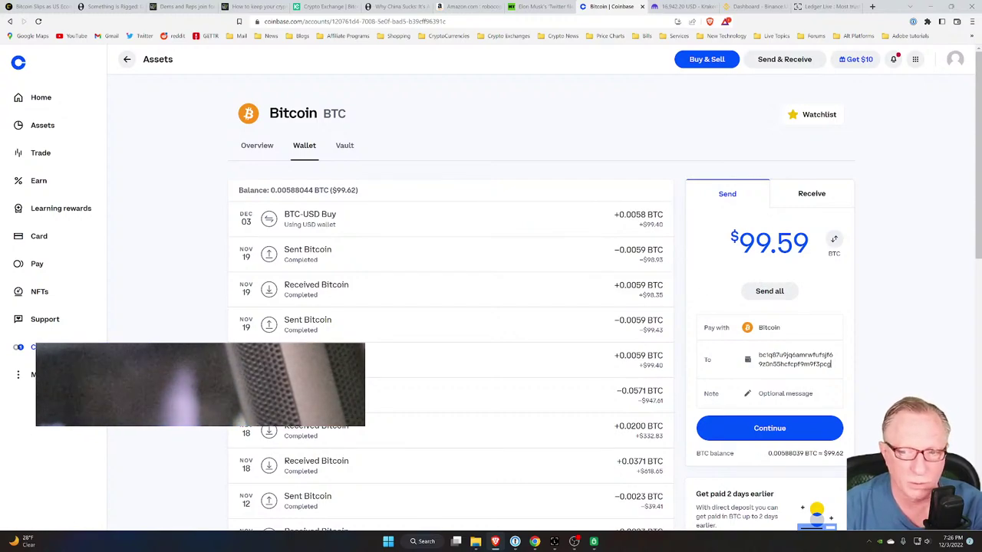
left_click(763, 436)
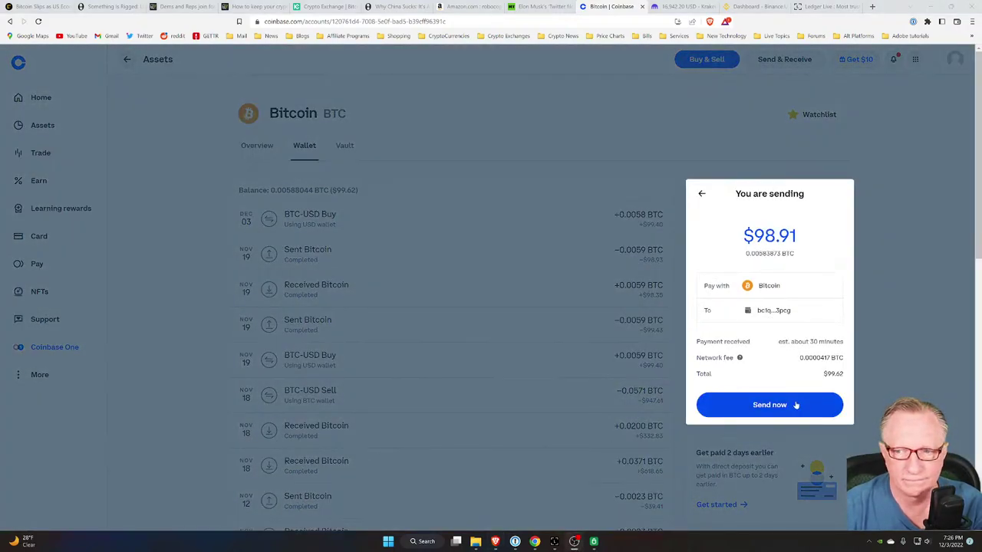
- Send the 0.00583873 BTC, verifying with the authenticator code, then switch to KuCoin
left_click(773, 405)
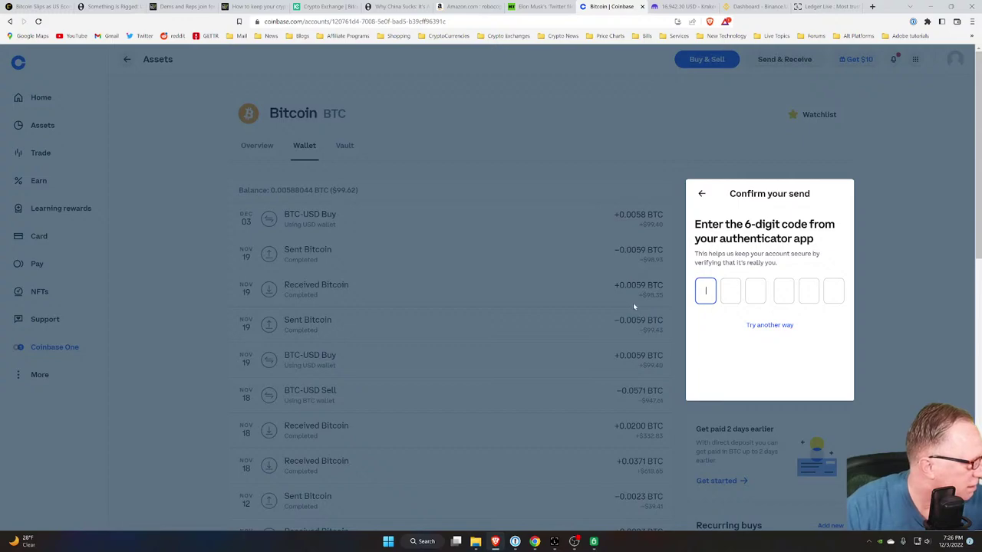
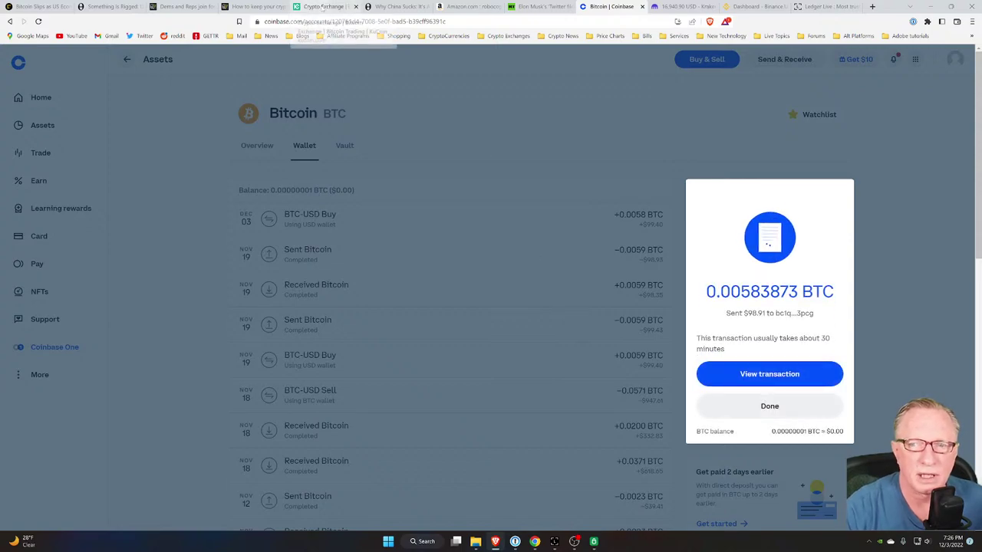
left_click(325, 54)
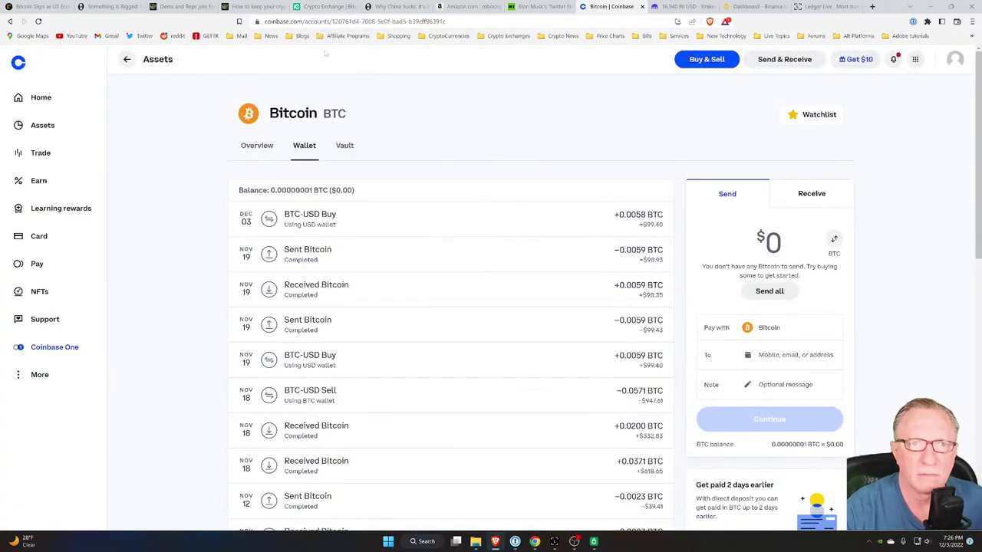
left_click(325, 7)
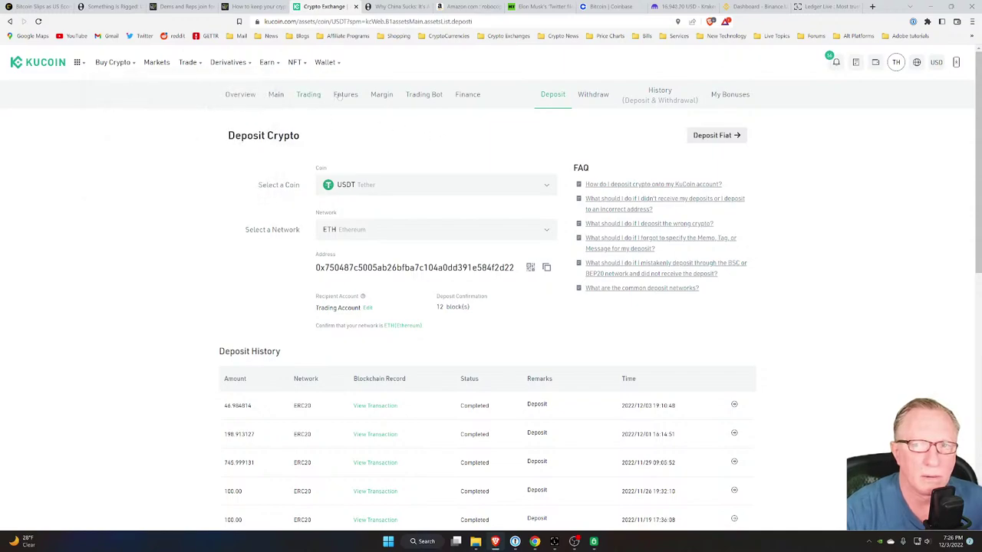
- Check the Trading Account's 46.98487828 USDT balance, then open BTC/USDT spot trading
mouse_move(876, 62)
left_click(864, 172)
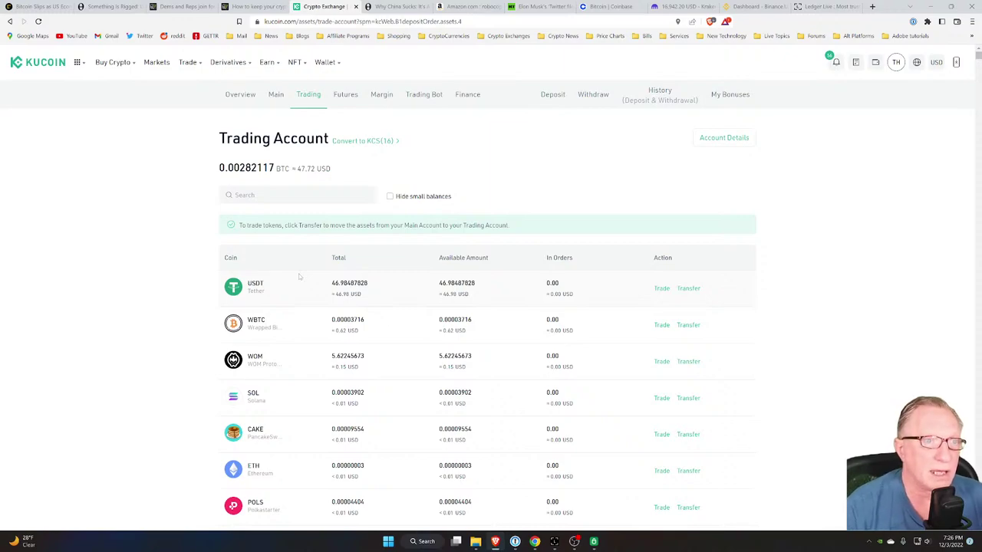
mouse_move(191, 66)
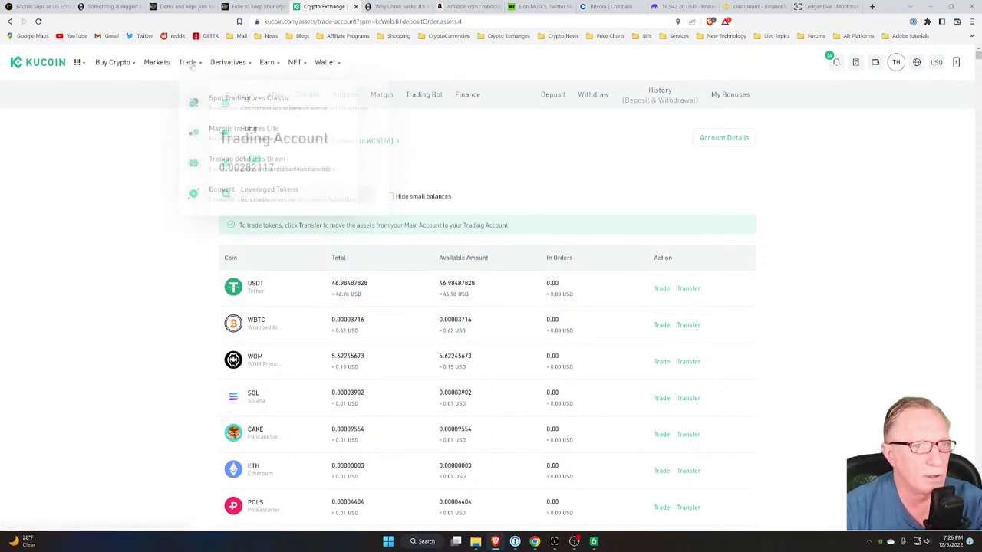
left_click(194, 102)
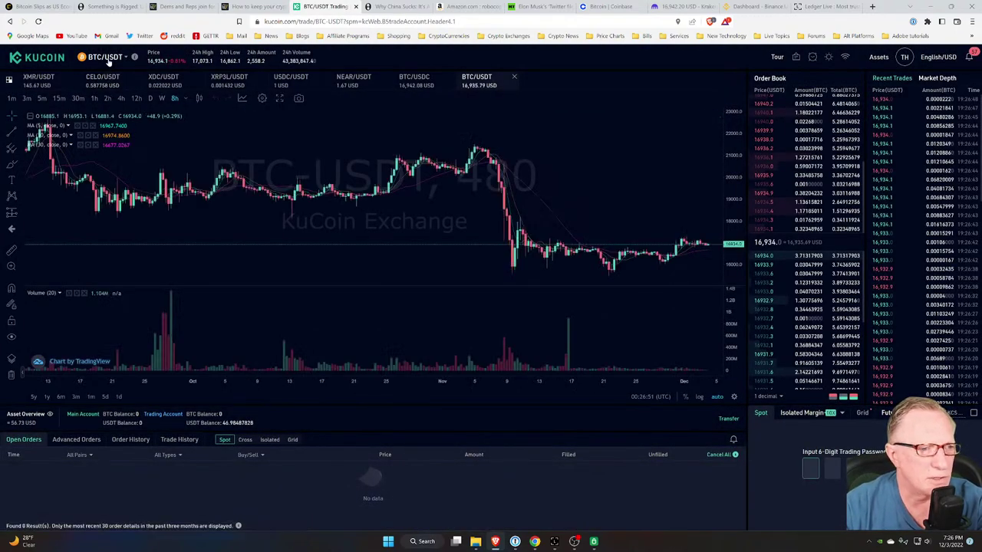
- Switch the KuCoin chart to the XRP/USDT trading pair
left_click(112, 59)
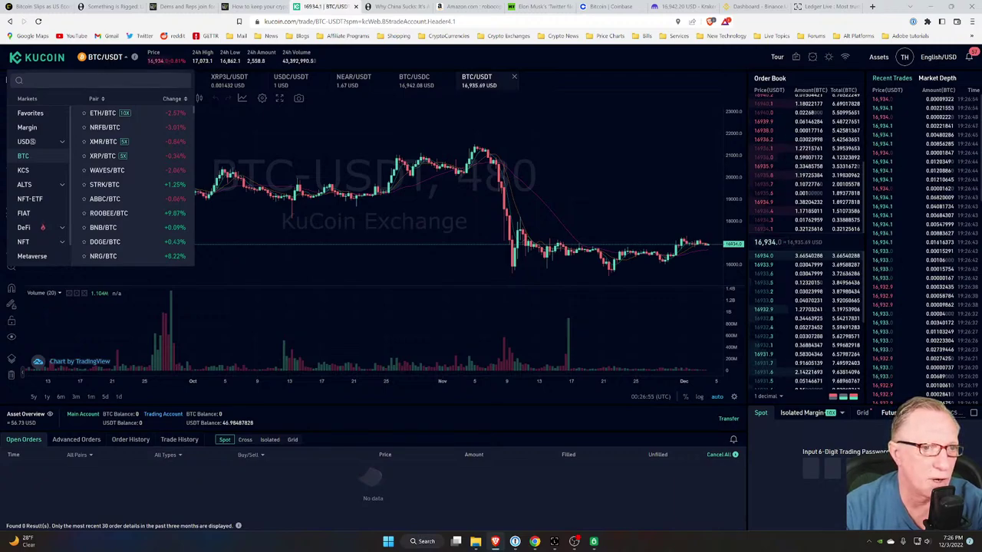
left_click(18, 80)
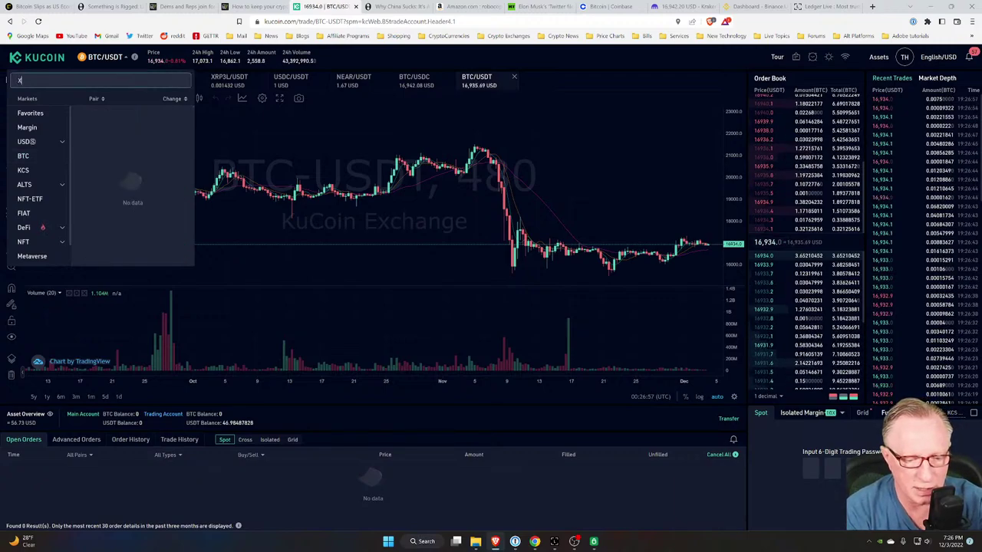
type("XRP")
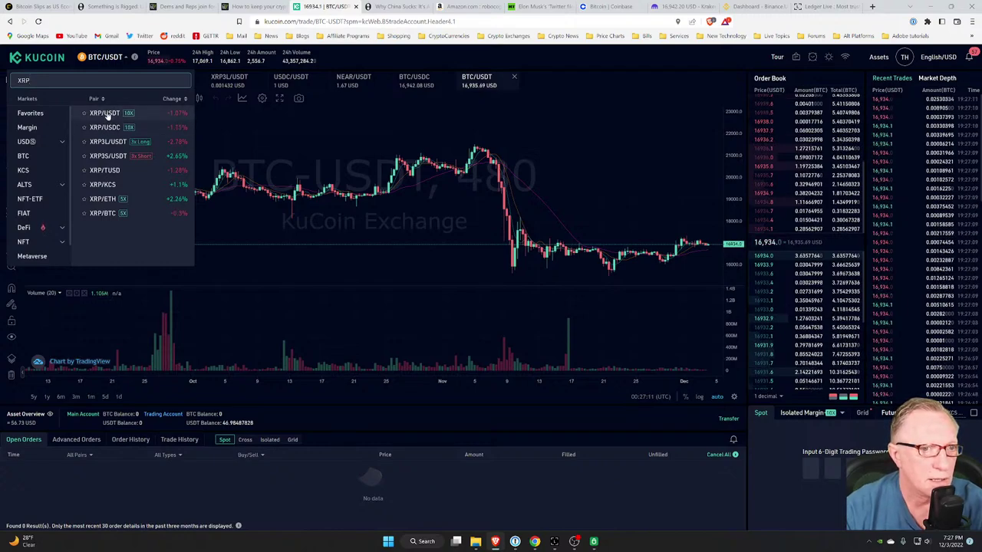
left_click(108, 115)
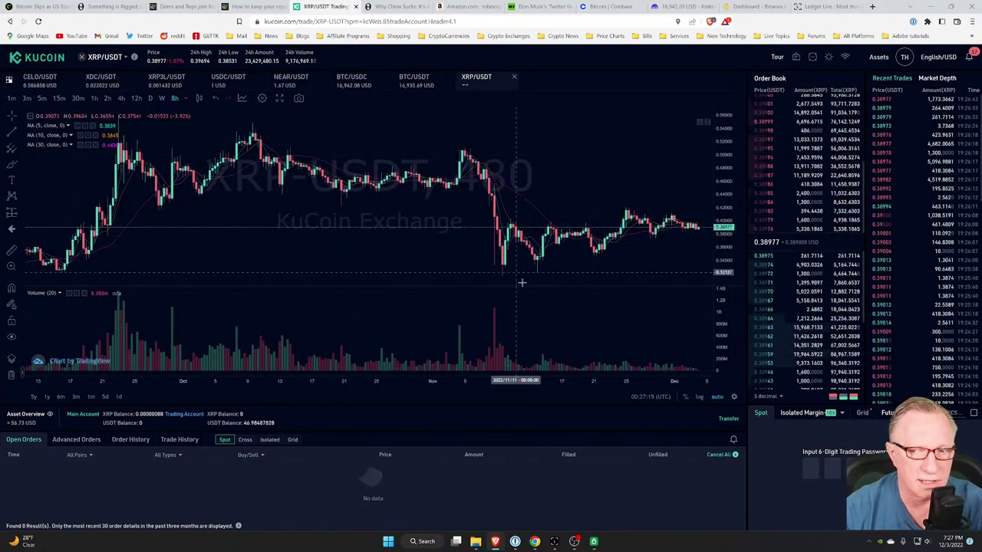
- Enter the trading password and market-buy XRP with 100% of the USDT balance
left_click(807, 475)
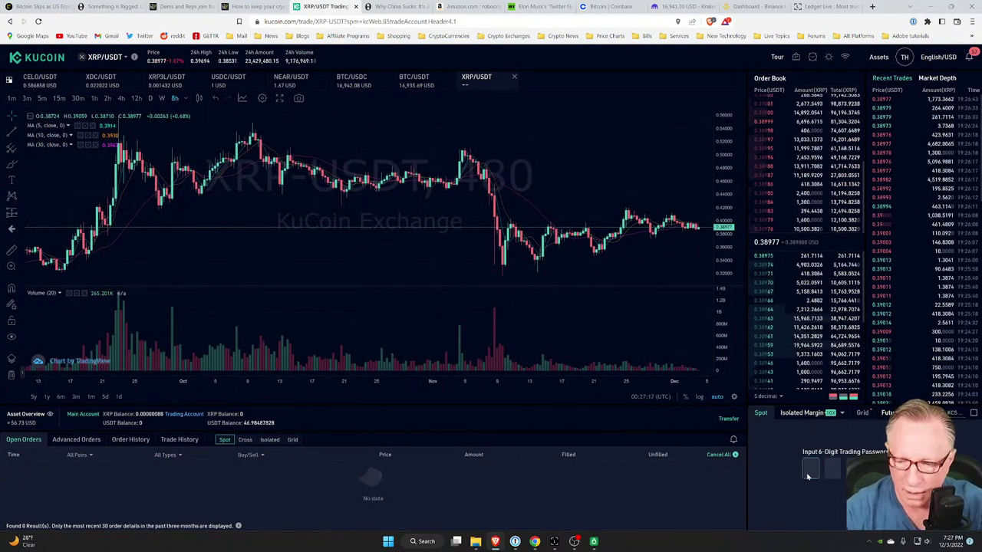
type("******")
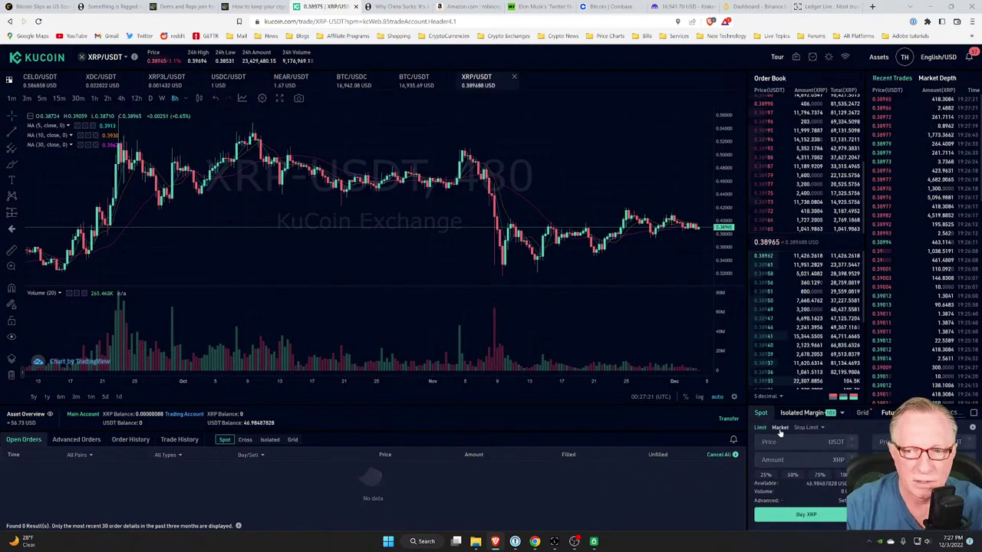
left_click(779, 428)
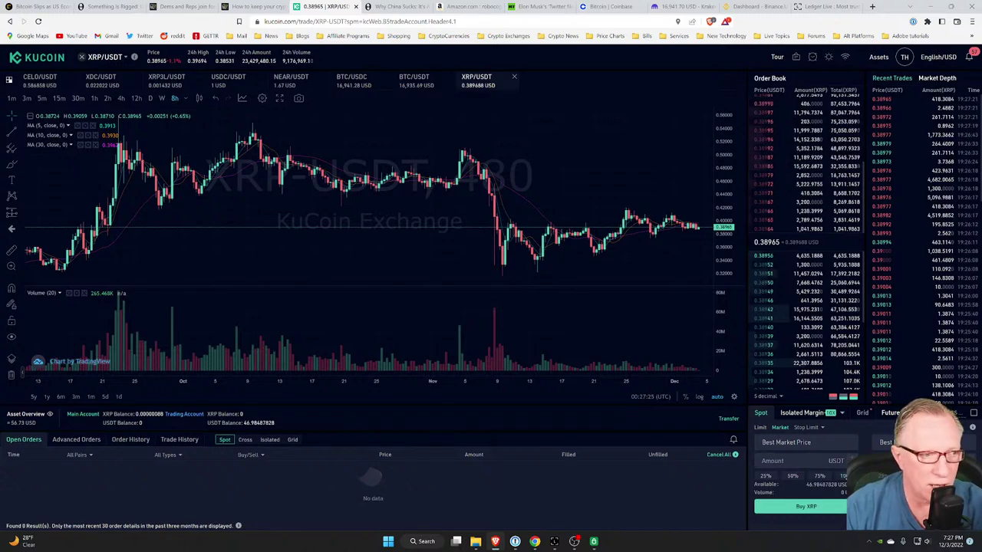
left_click(843, 476)
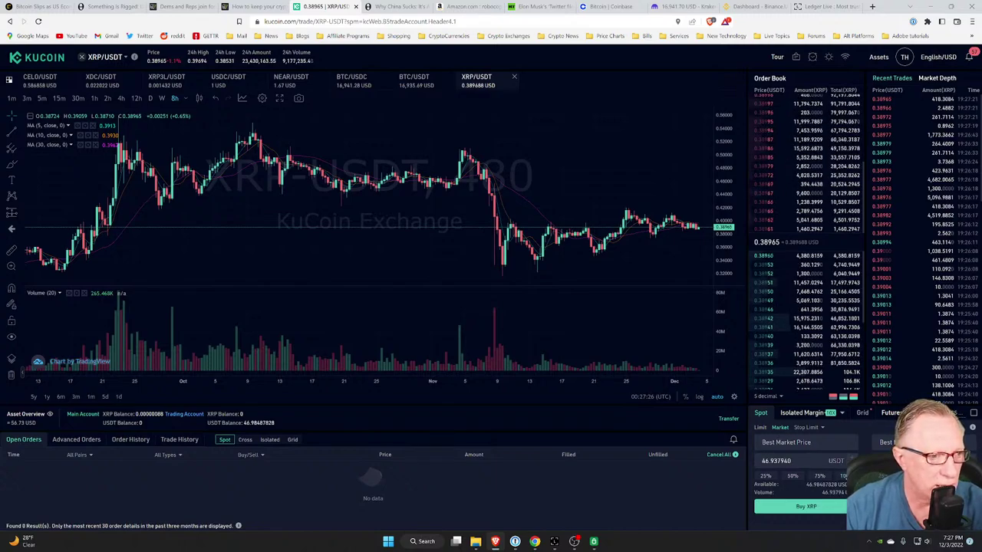
left_click(798, 511)
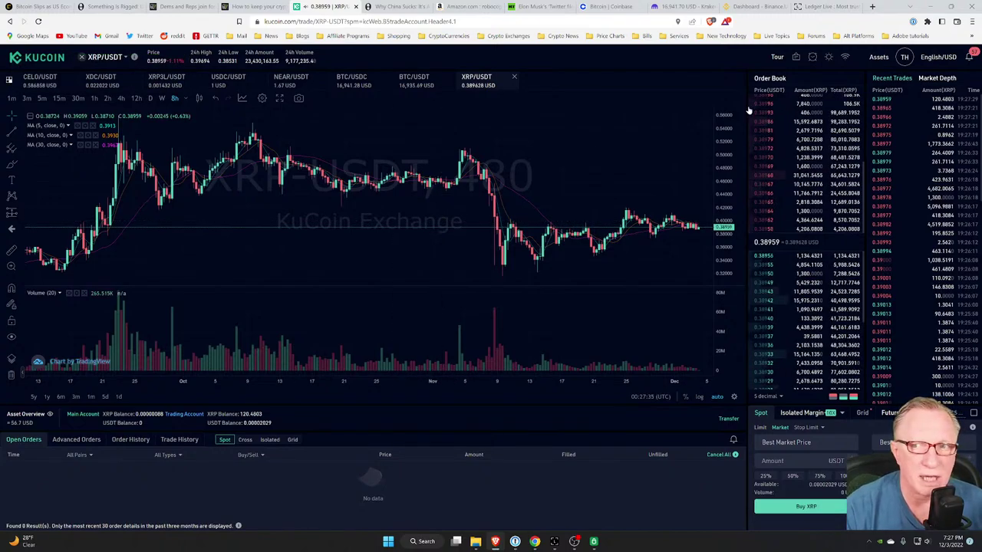
mouse_move(878, 59)
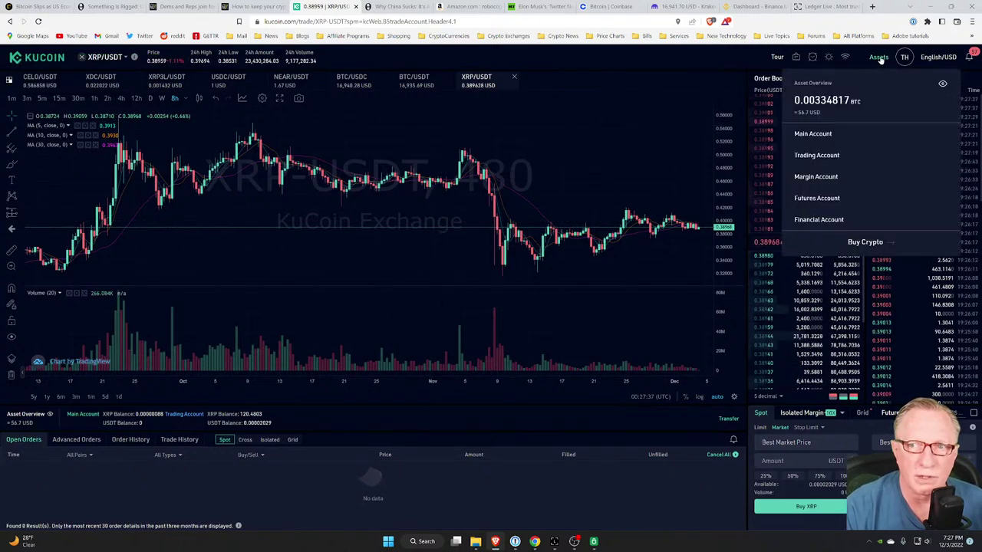
- Move all 120.48 XRP from KuCoin's Trading Account to the Main Account, then switch to Ledger Live
left_click(824, 102)
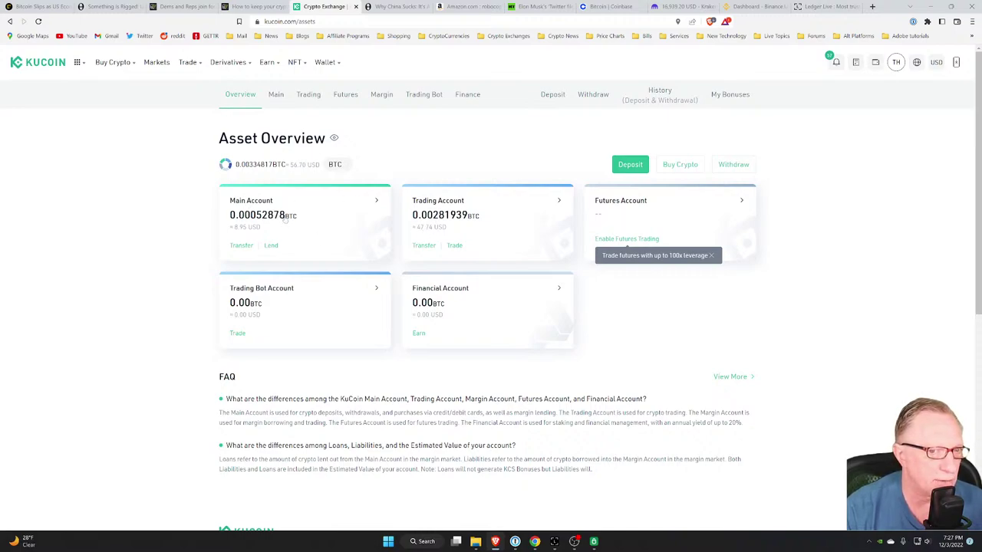
left_click(235, 247)
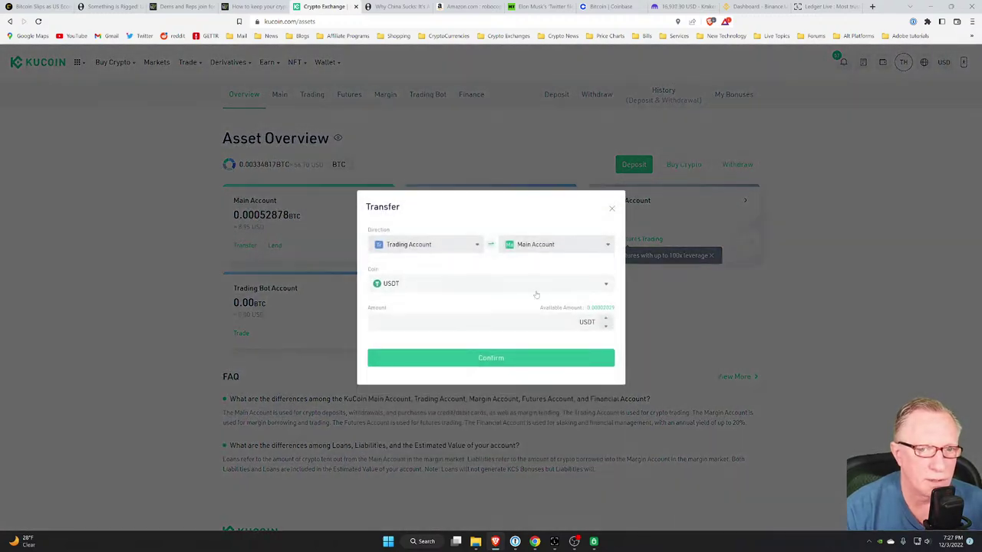
left_click(606, 287)
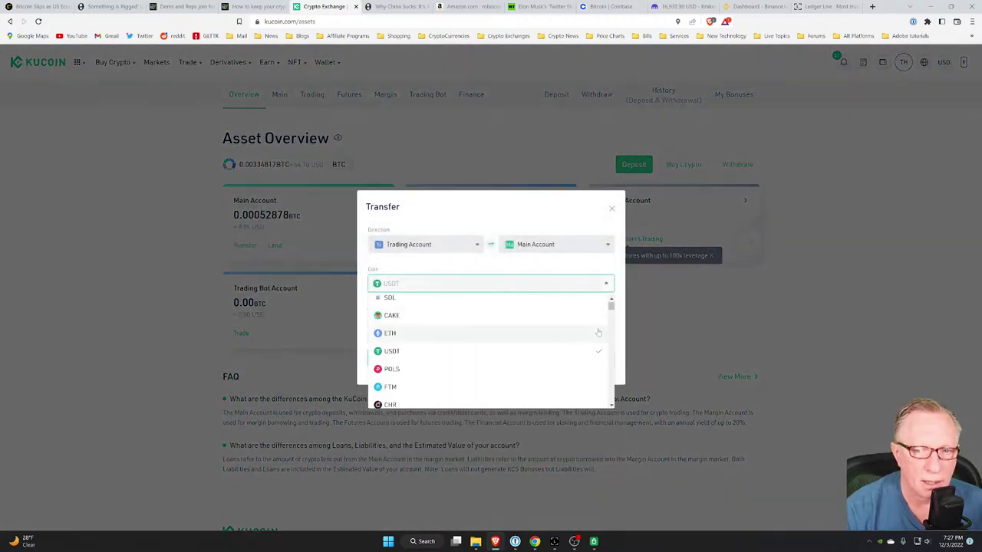
left_click(427, 306)
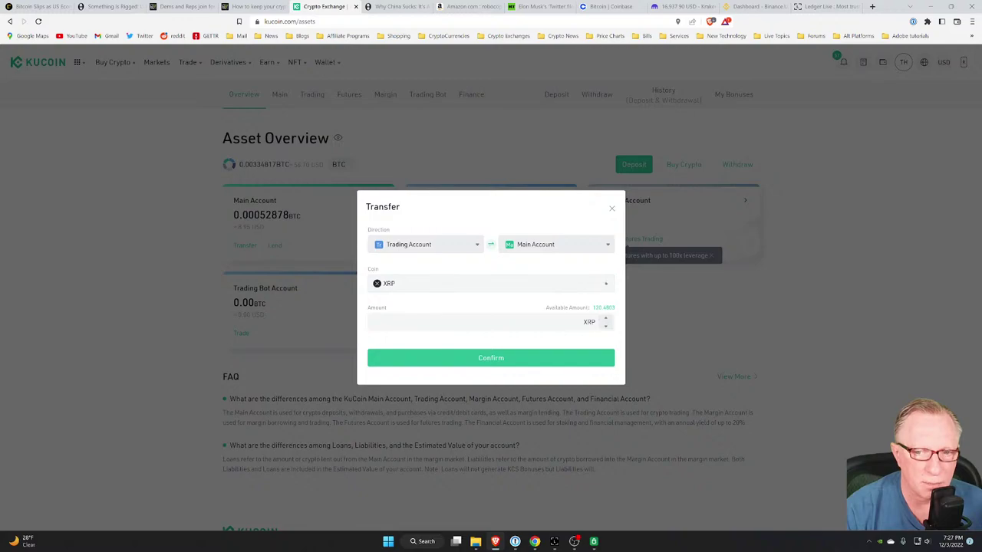
left_click(605, 308)
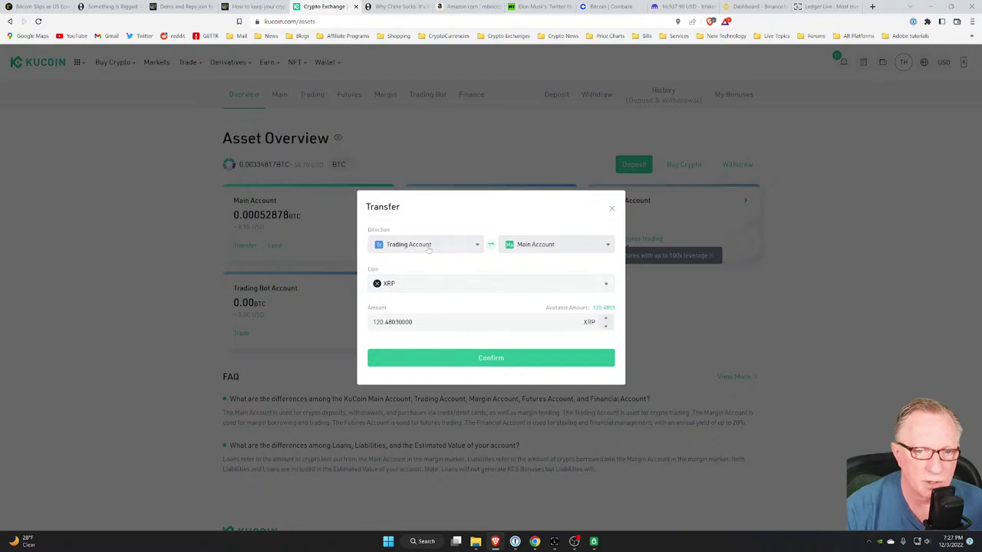
left_click(489, 359)
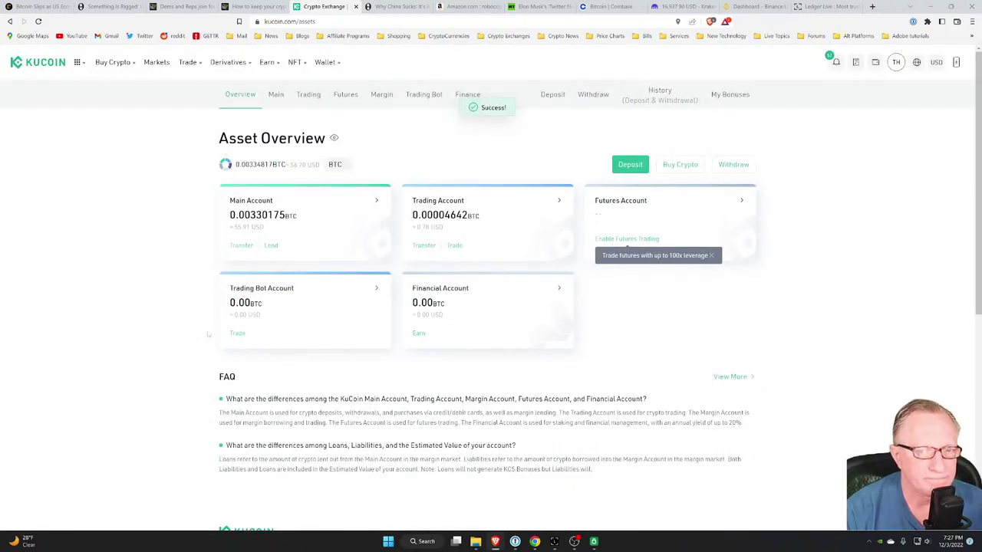
left_click(377, 201)
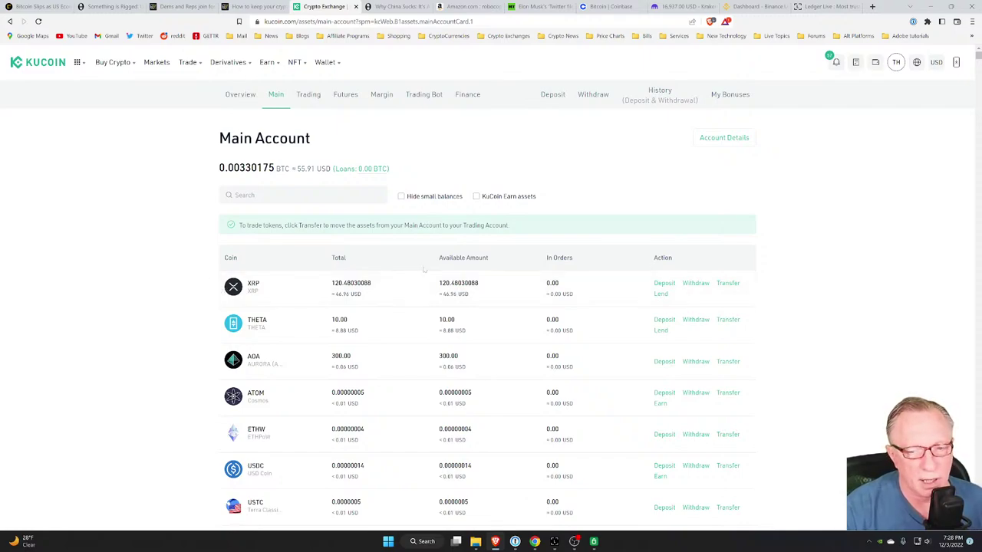
left_click(554, 542)
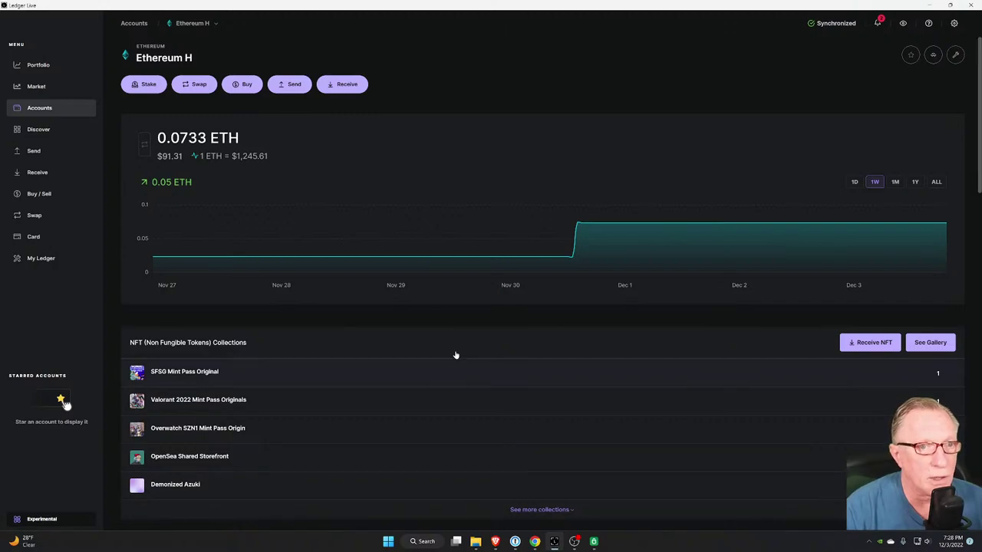
- Open Ledger Live's Accounts list, start adding an XRP account, then cancel since one exists
left_click(38, 107)
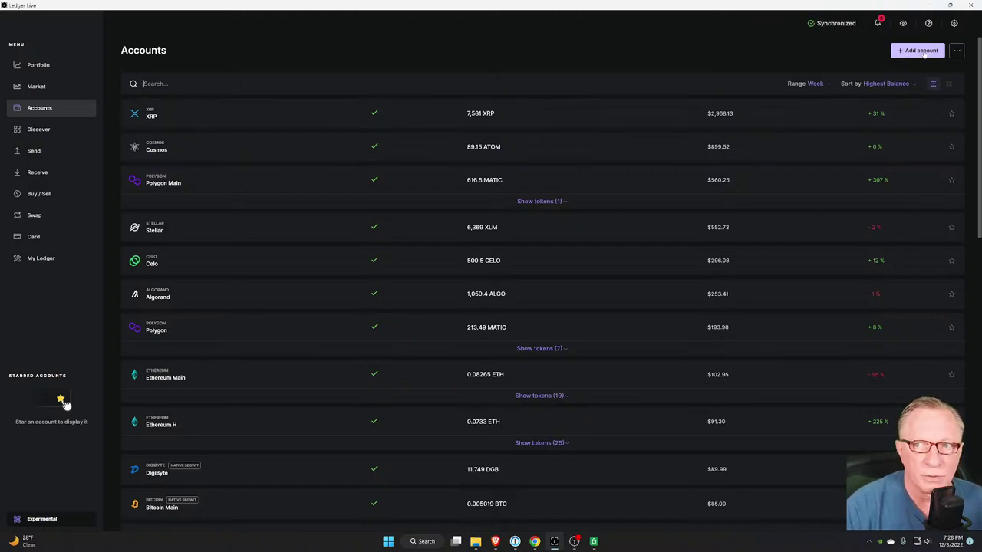
left_click(922, 51)
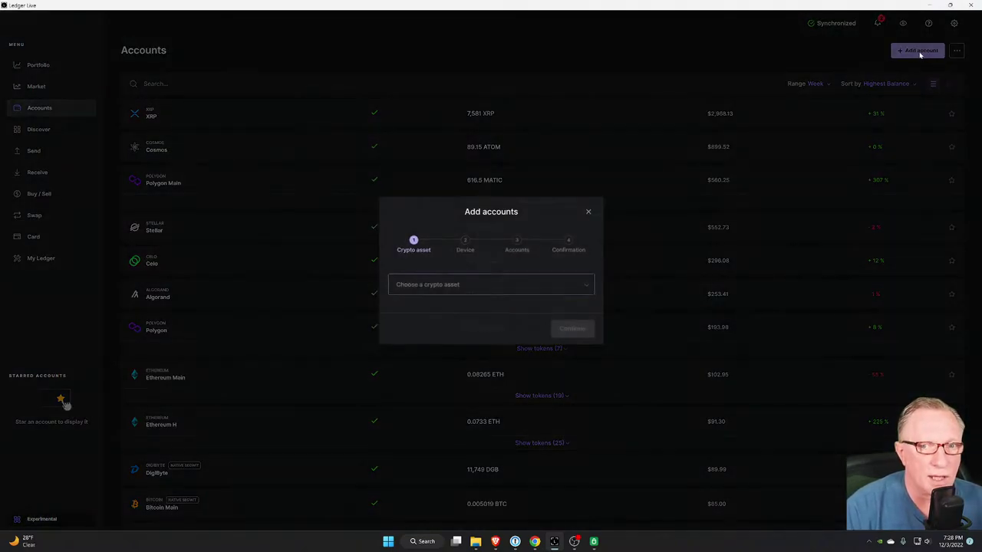
left_click(452, 286)
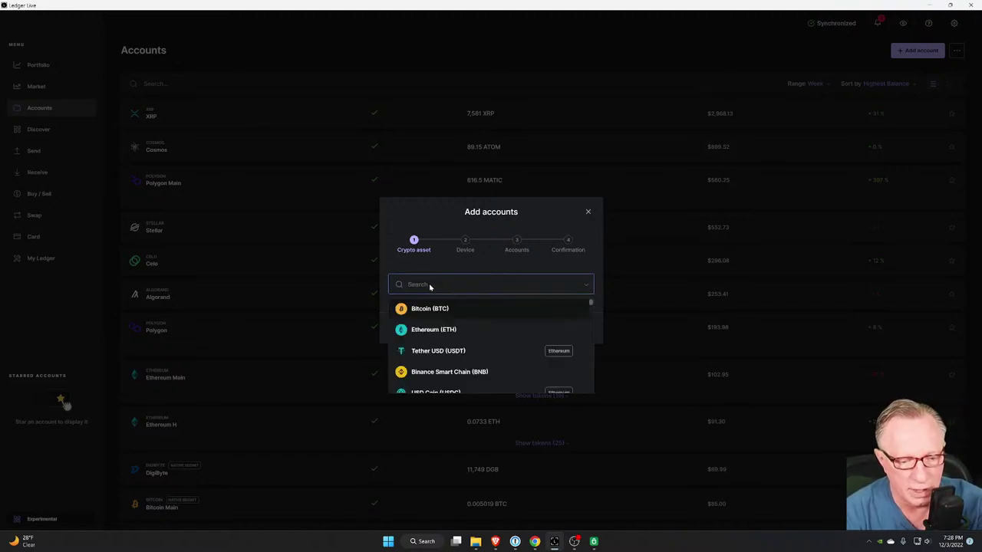
type("xrp")
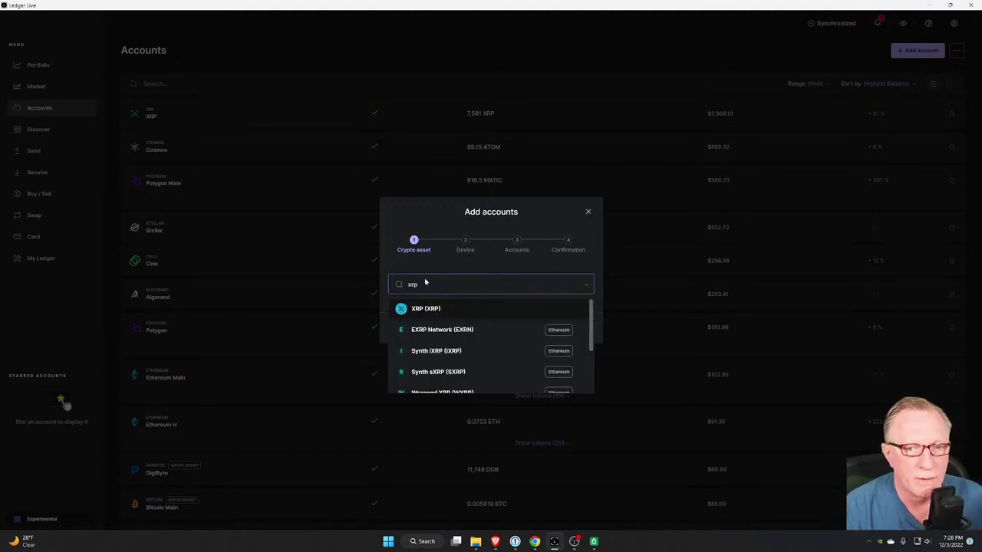
left_click(430, 314)
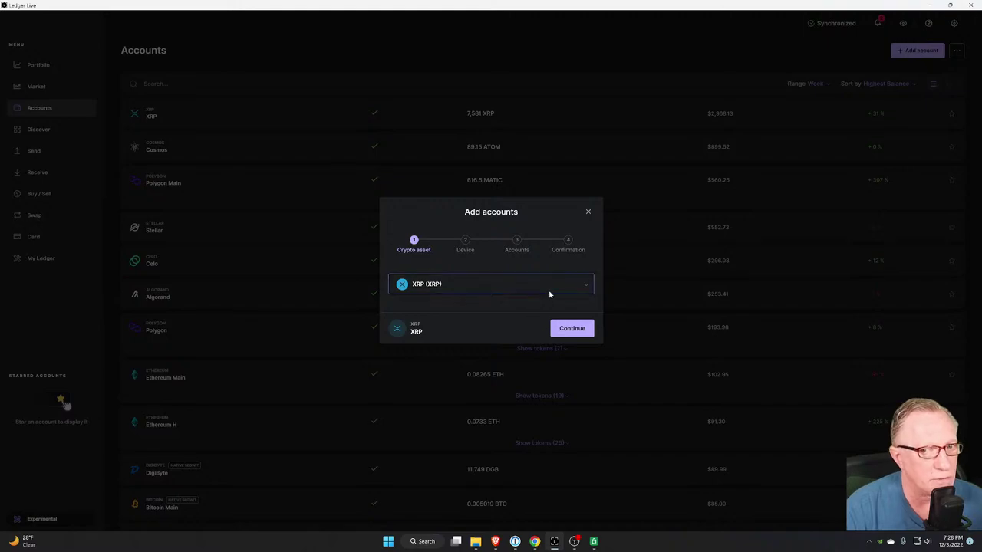
left_click(589, 213)
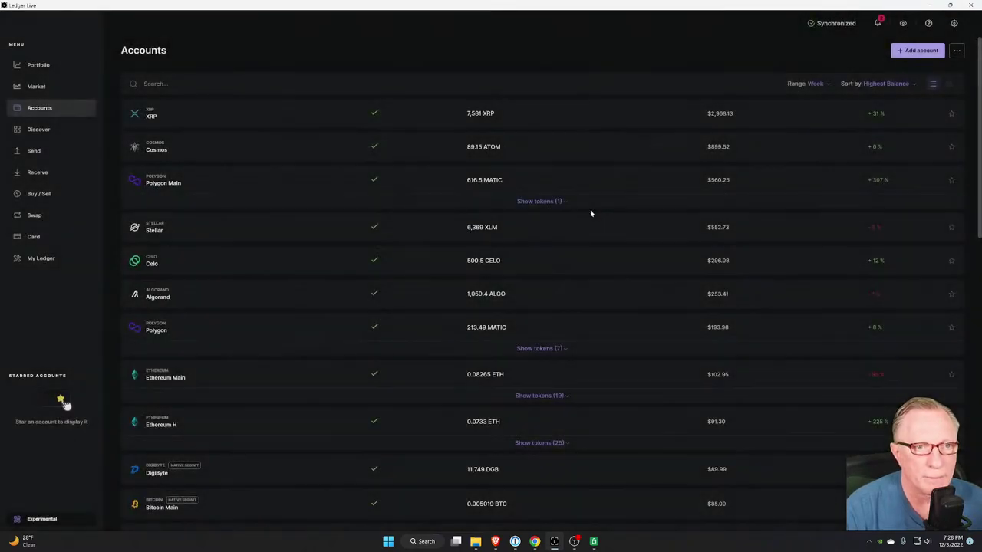
- Copy the XRP account's receive address without device verification, then return to KuCoin
left_click(169, 114)
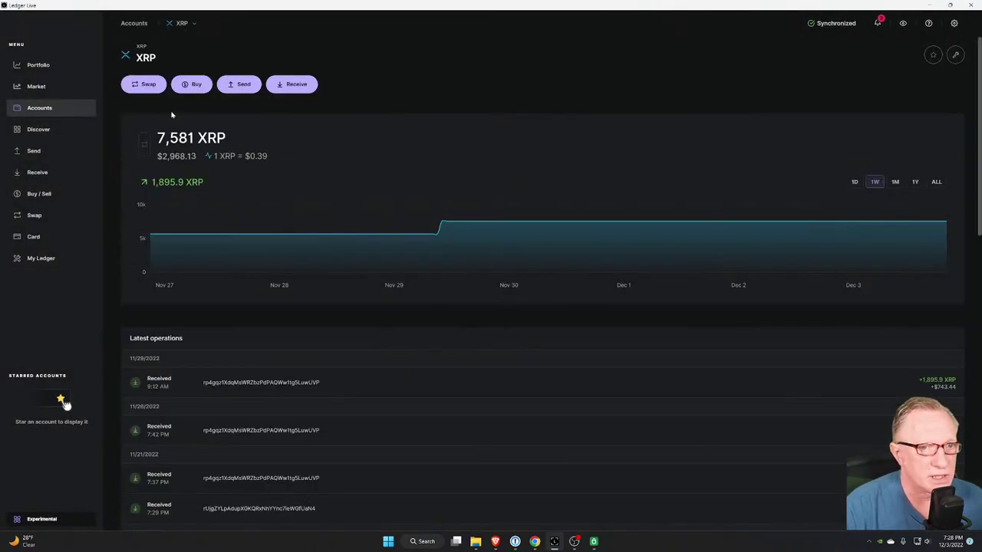
left_click(293, 84)
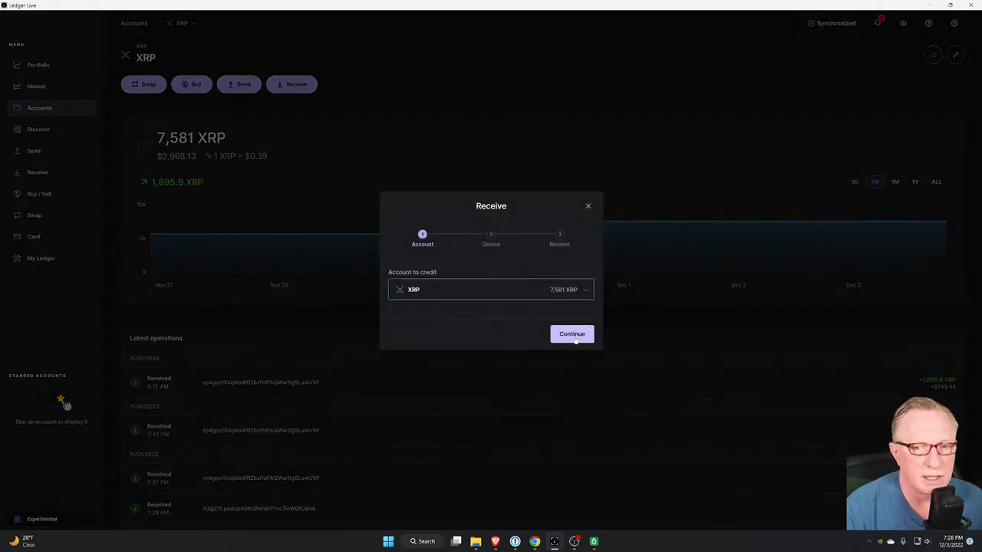
left_click(574, 335)
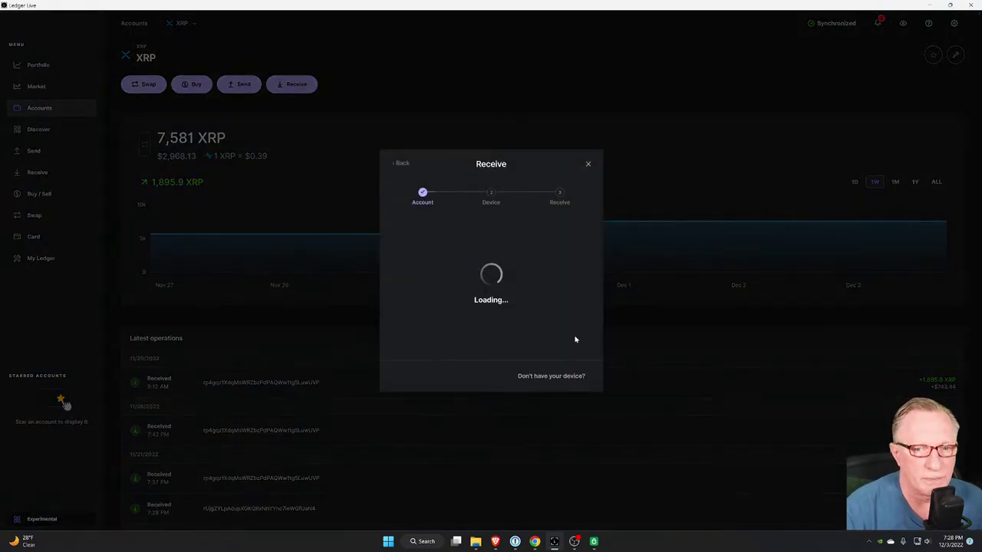
left_click(545, 376)
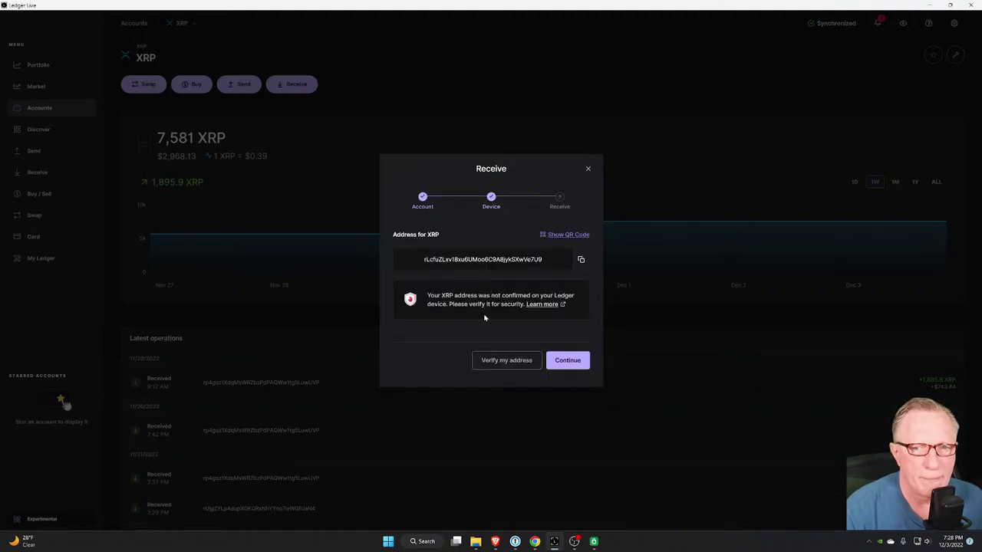
left_click(581, 261)
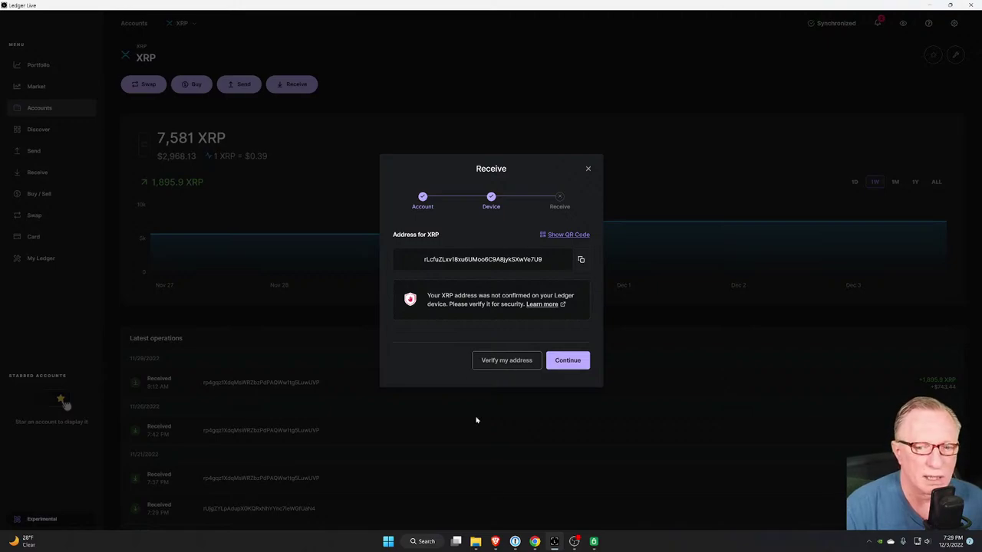
left_click(495, 542)
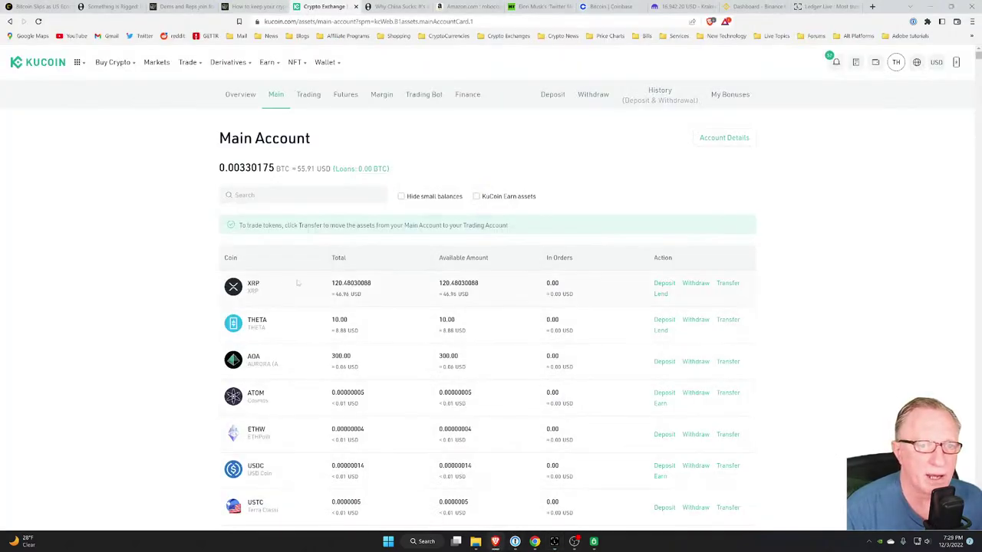
- Start an XRP withdrawal and paste the Ledger receive address as the destination
left_click(690, 286)
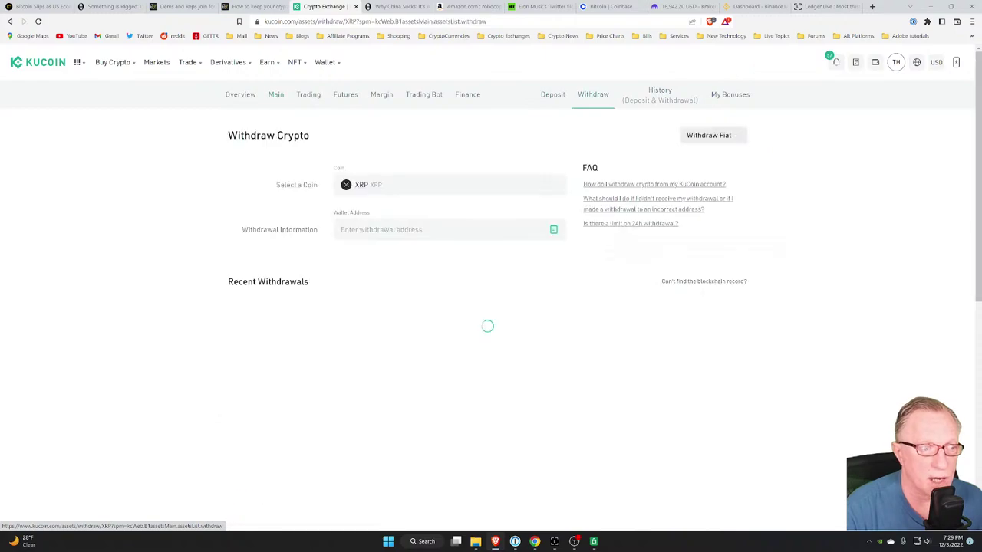
right_click(367, 263)
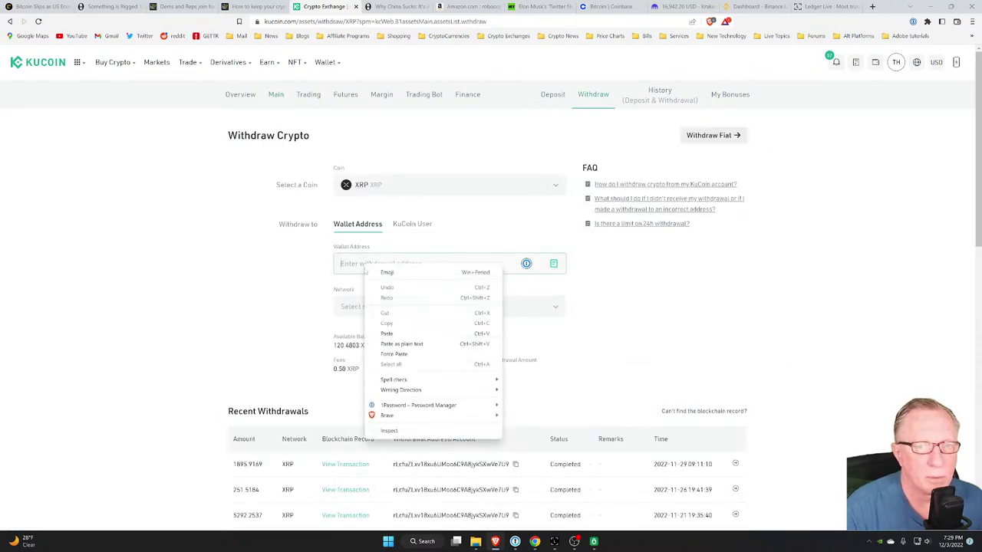
left_click(382, 332)
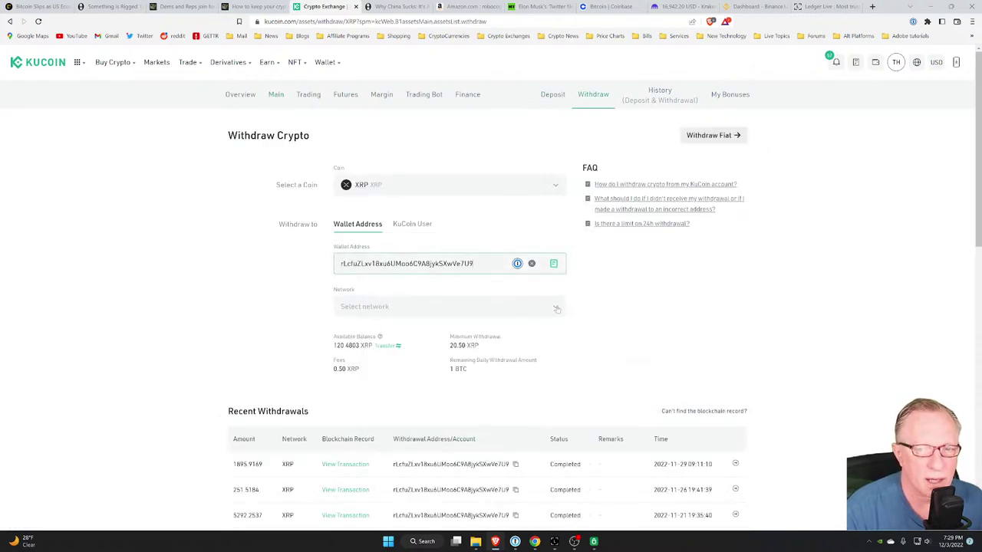
- Select the XRP Ripple network and check the address against Ledger Live's Receive dialog
left_click(386, 310)
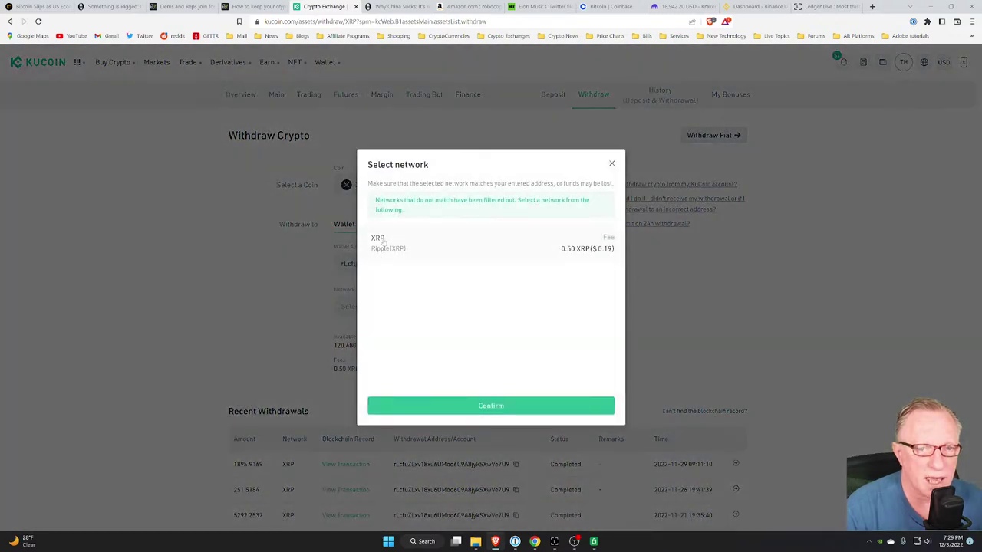
left_click(488, 404)
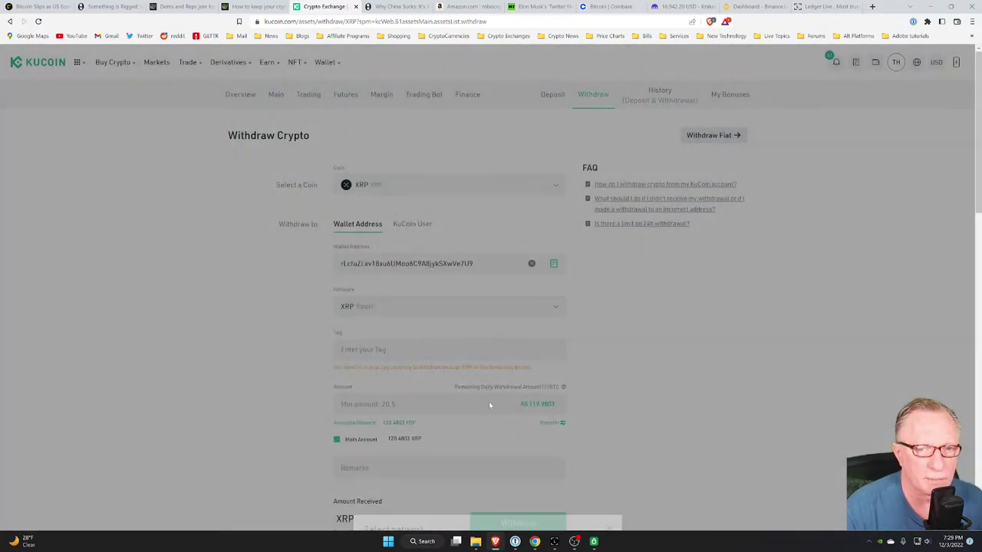
scroll(343, 295, "down", 2)
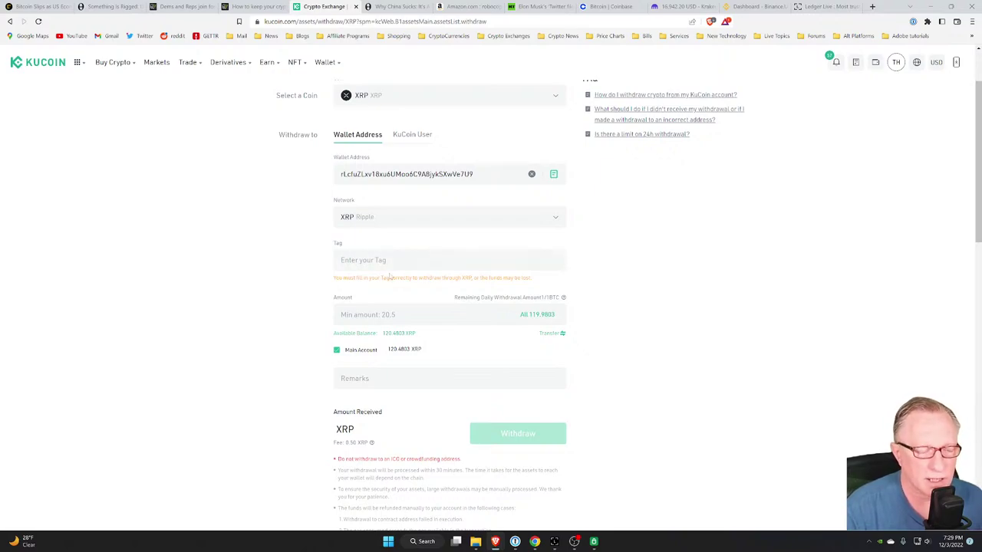
left_click(553, 541)
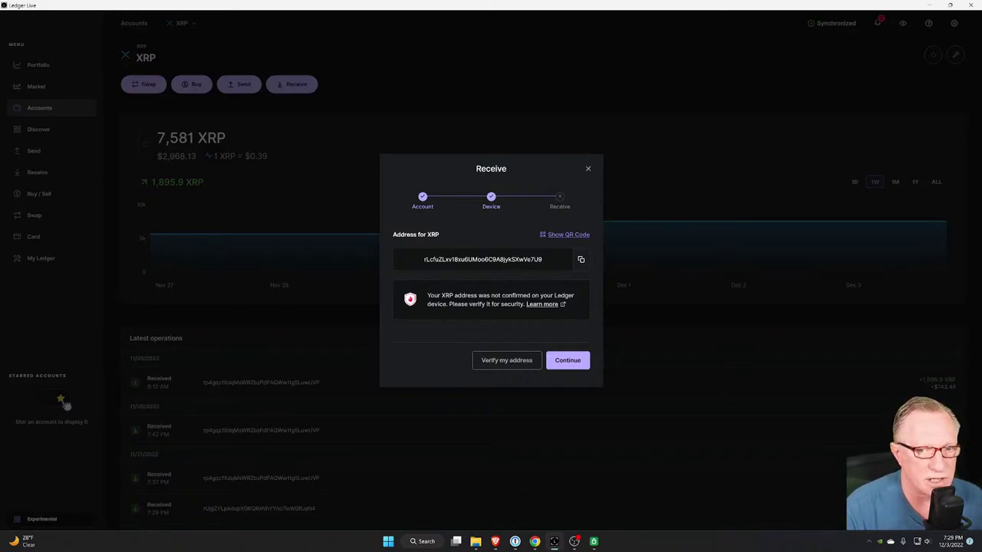
left_click(494, 542)
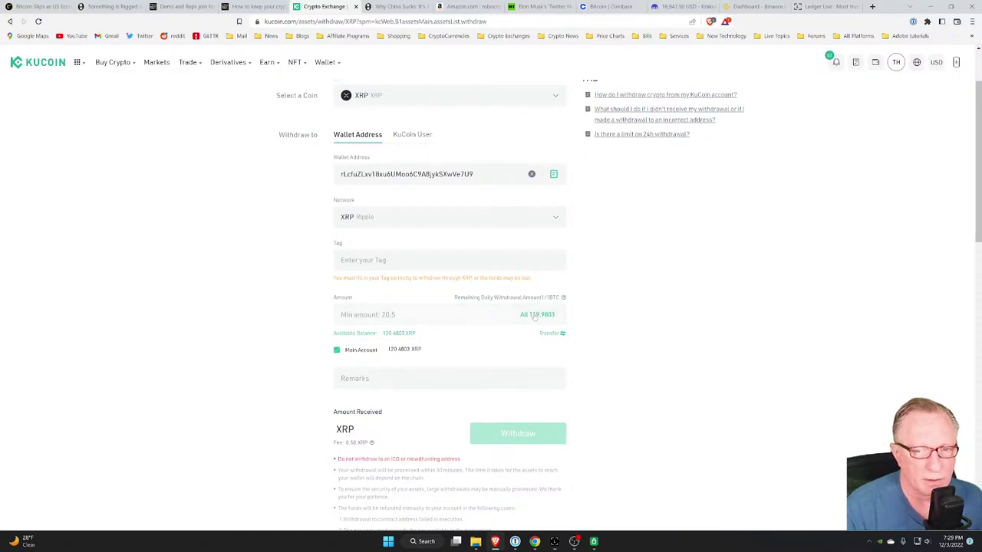
- Withdraw all 119.9803 XRP, accepting the tag warning and confirming the details
left_click(535, 315)
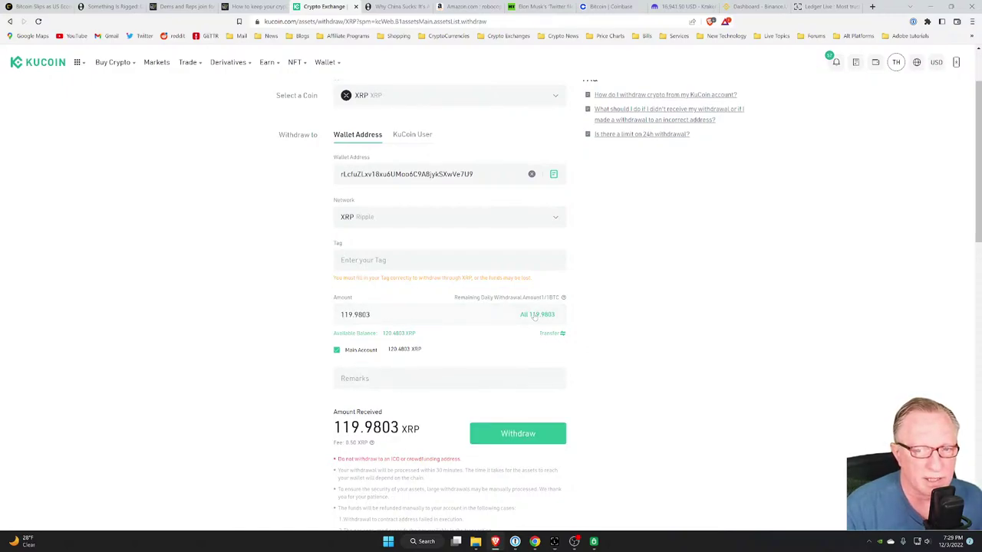
left_click(520, 436)
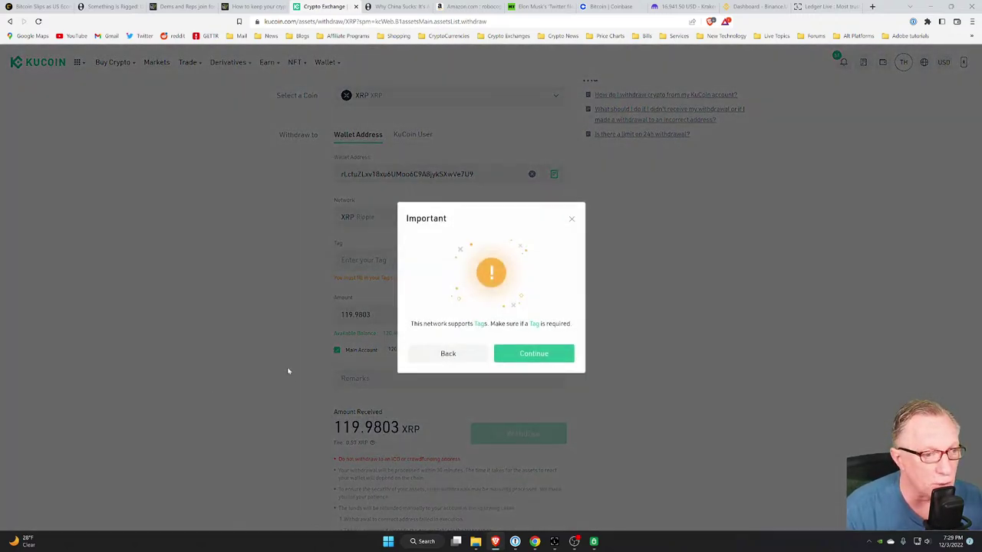
left_click(534, 355)
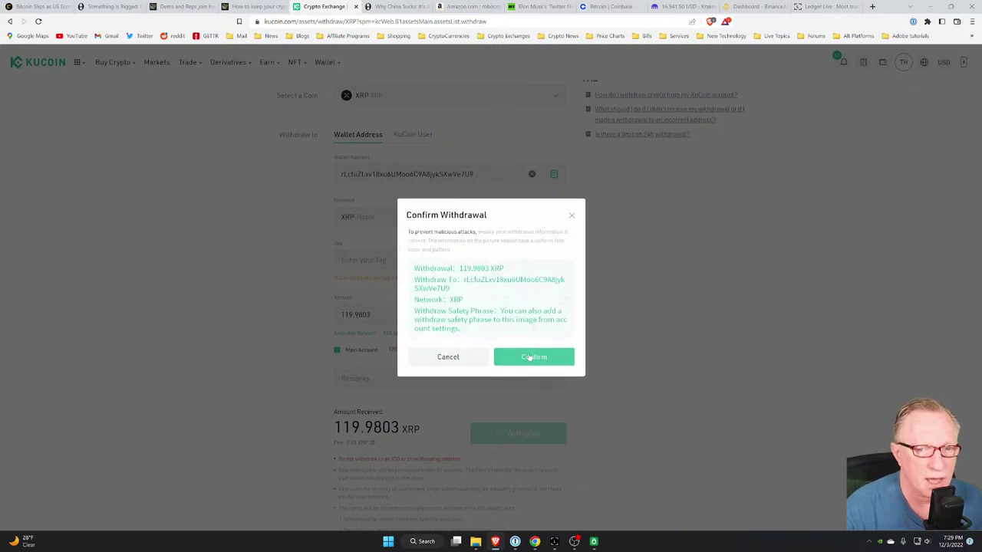
left_click(533, 359)
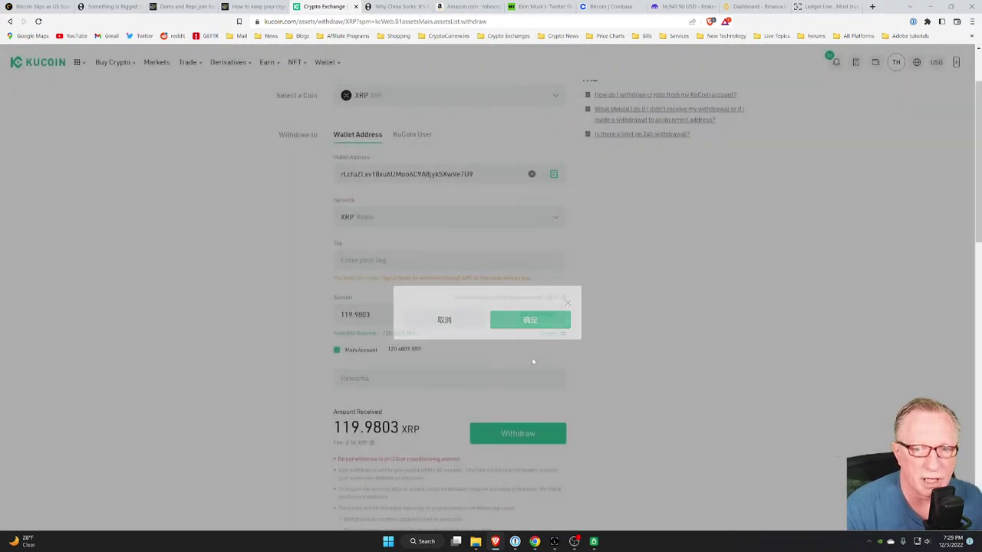
- Enter the trading password and have the email verification code sent
left_click(428, 254)
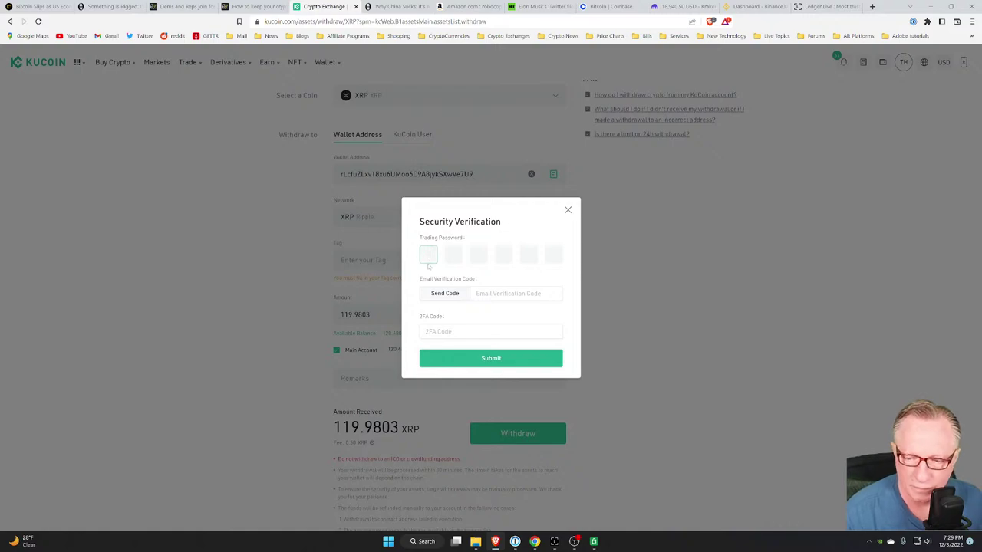
type("******")
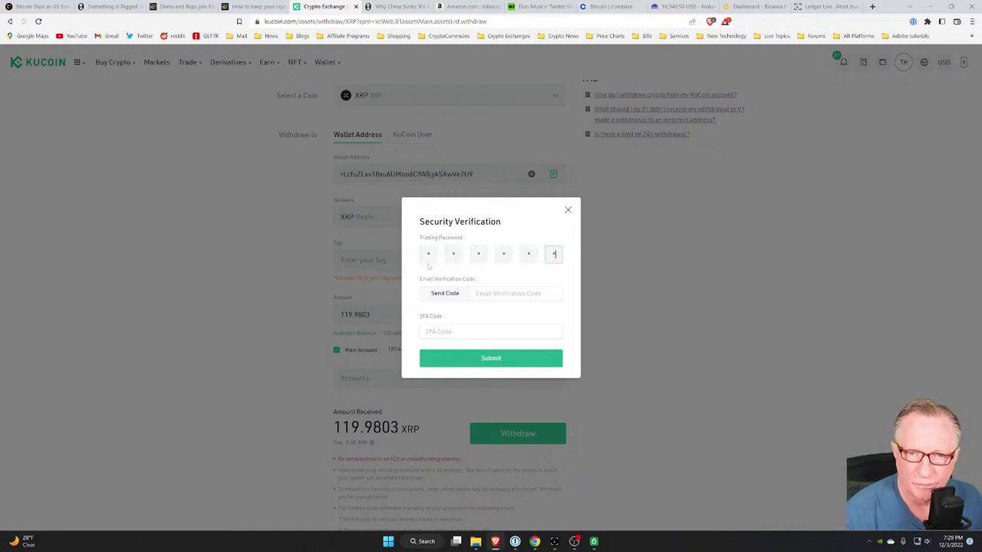
left_click(438, 293)
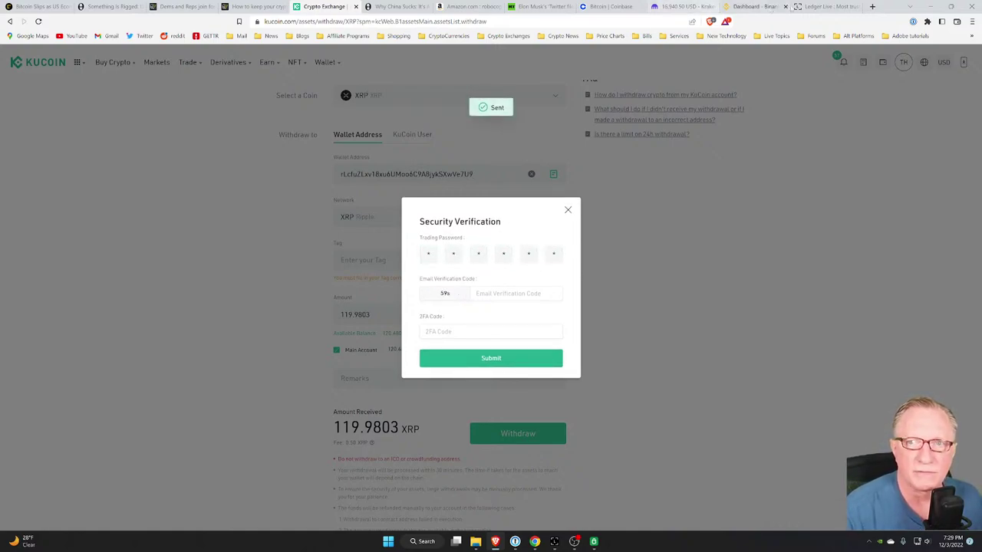
left_click(873, 6)
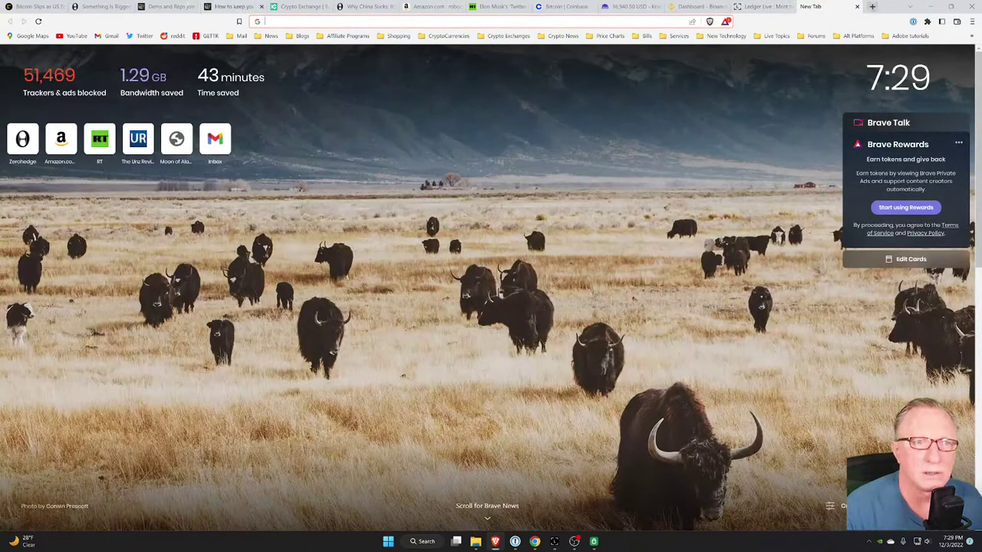
- Copy the withdrawal code from the KuCoin Verification Code email in the other Gmail account
left_click(108, 35)
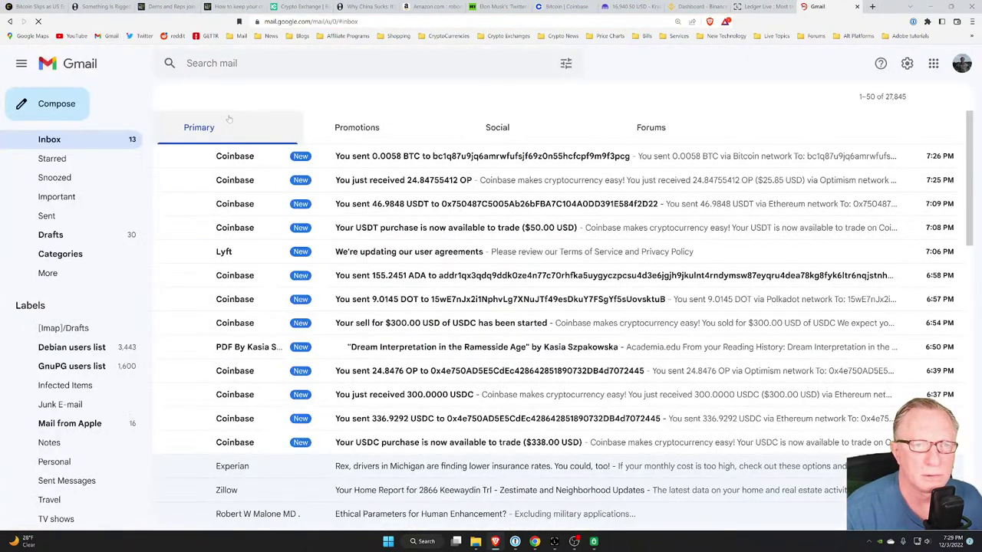
left_click(961, 63)
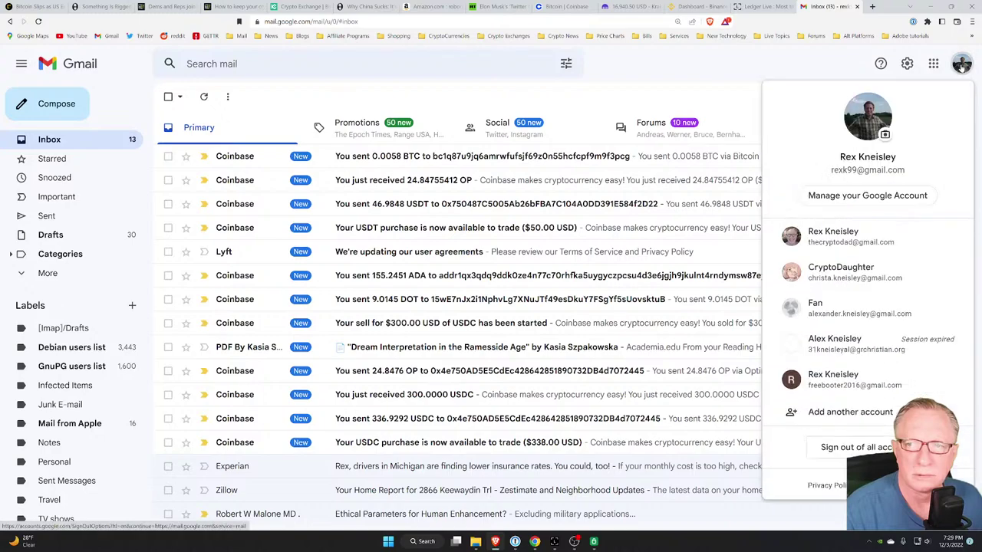
left_click(854, 240)
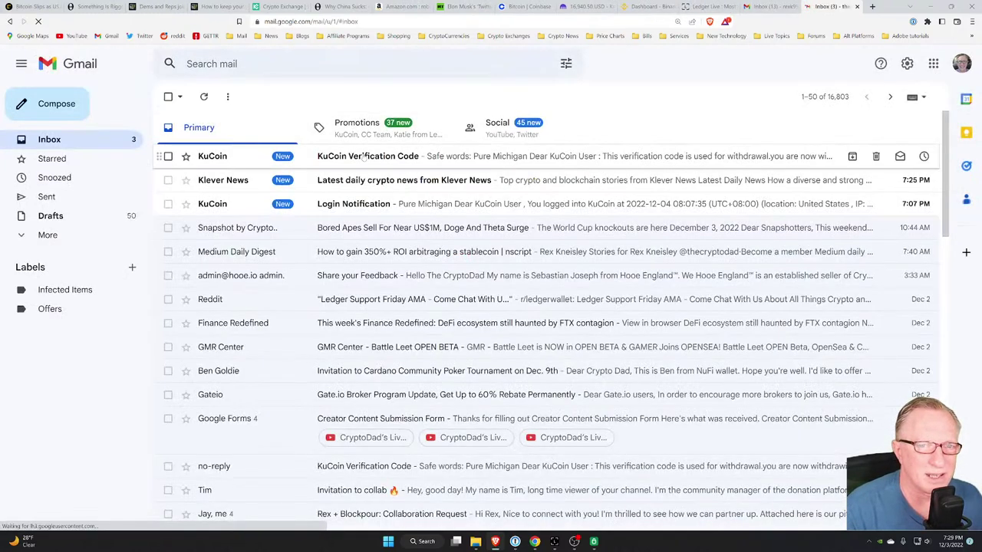
left_click(396, 154)
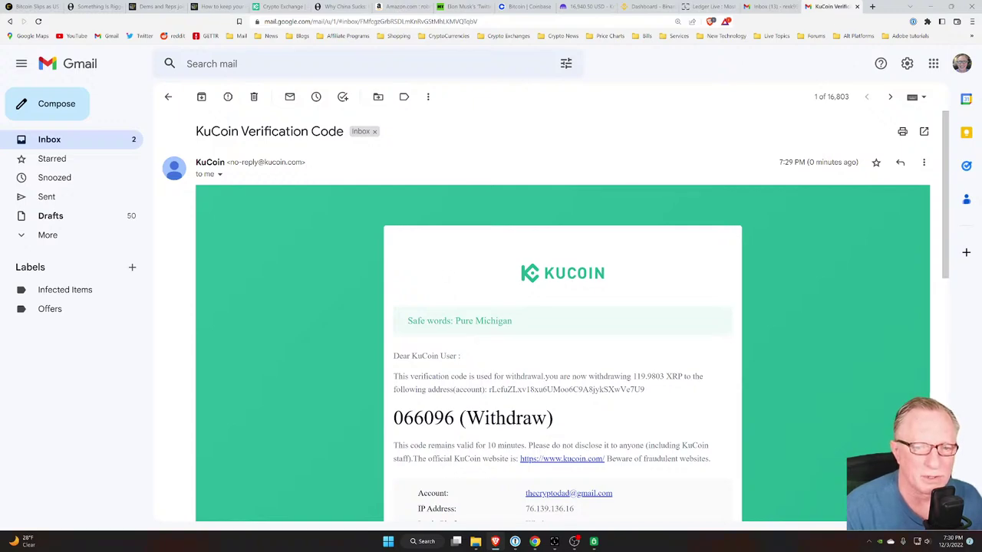
left_click_drag(393, 418, 454, 418)
right_click(436, 418)
left_click(457, 429)
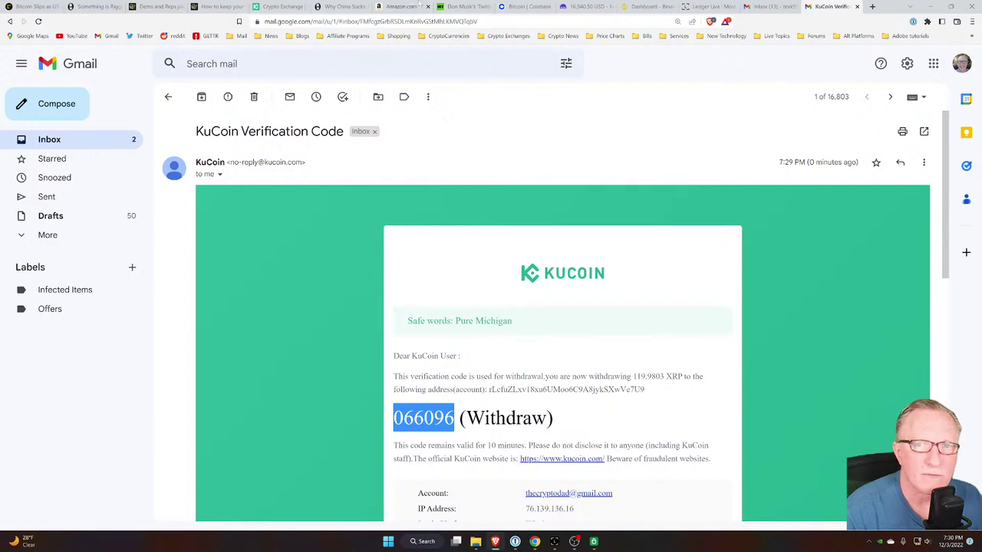
- Paste the email code, enter the 2FA code, and submit the 119.9803 XRP withdrawal
left_click(282, 7)
left_click(491, 293)
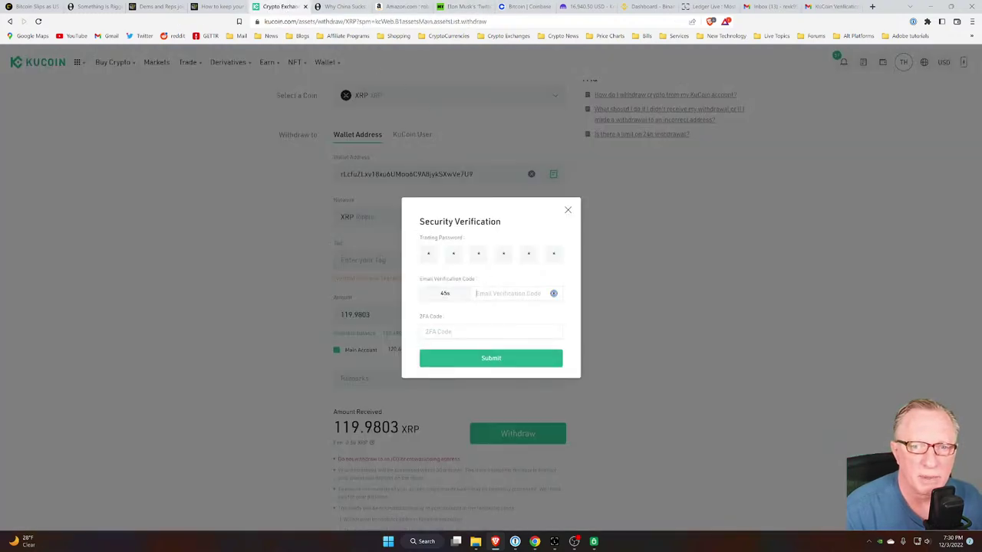
right_click(486, 295)
left_click(505, 363)
left_click(476, 332)
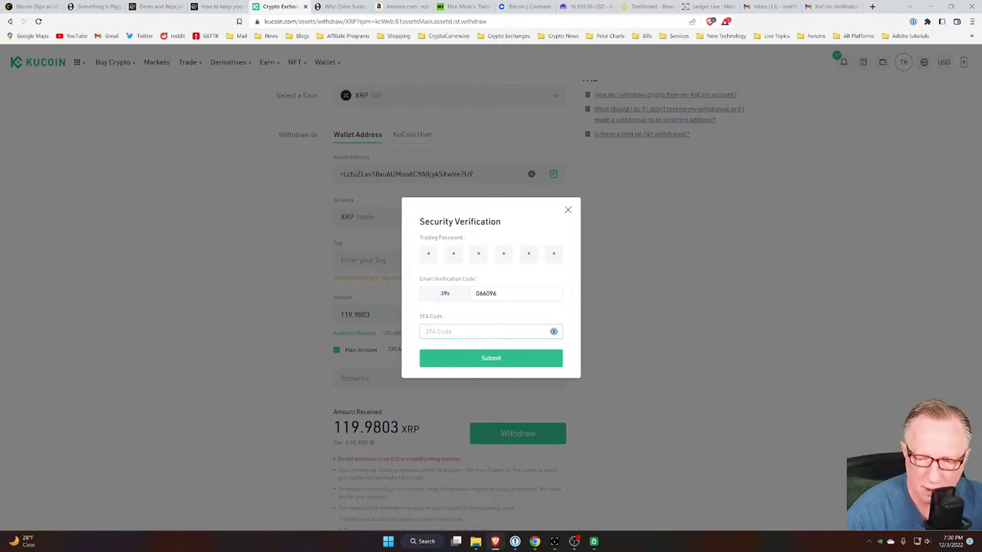
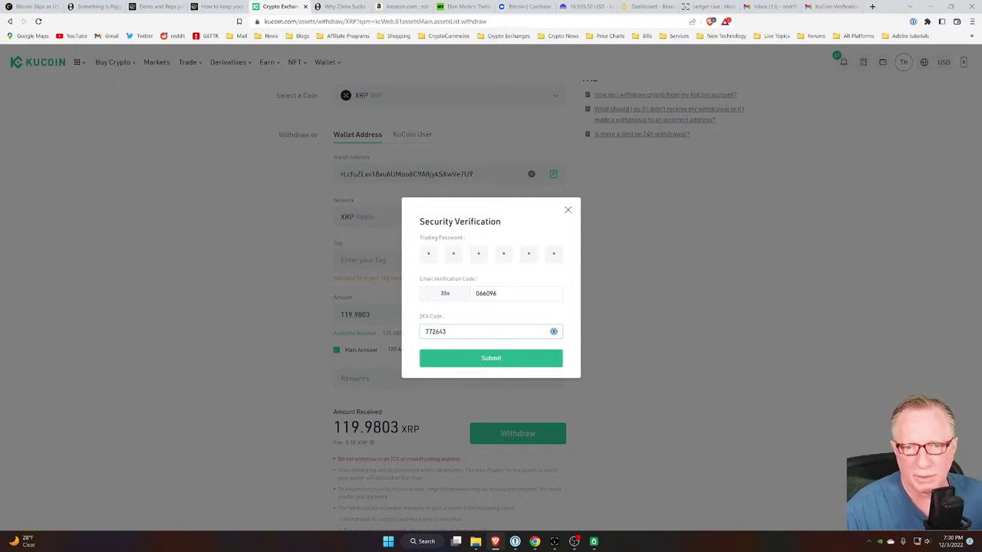
left_click(489, 359)
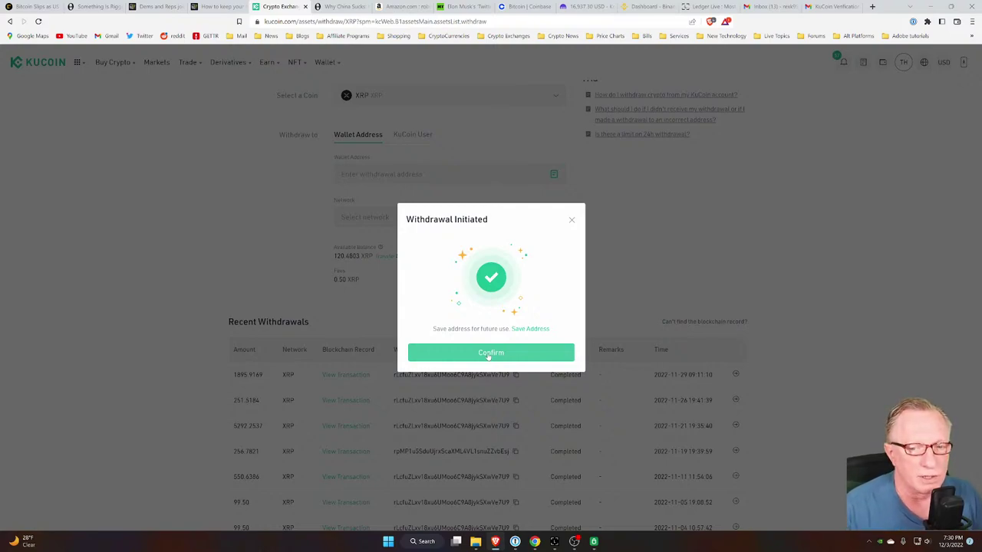
left_click(554, 541)
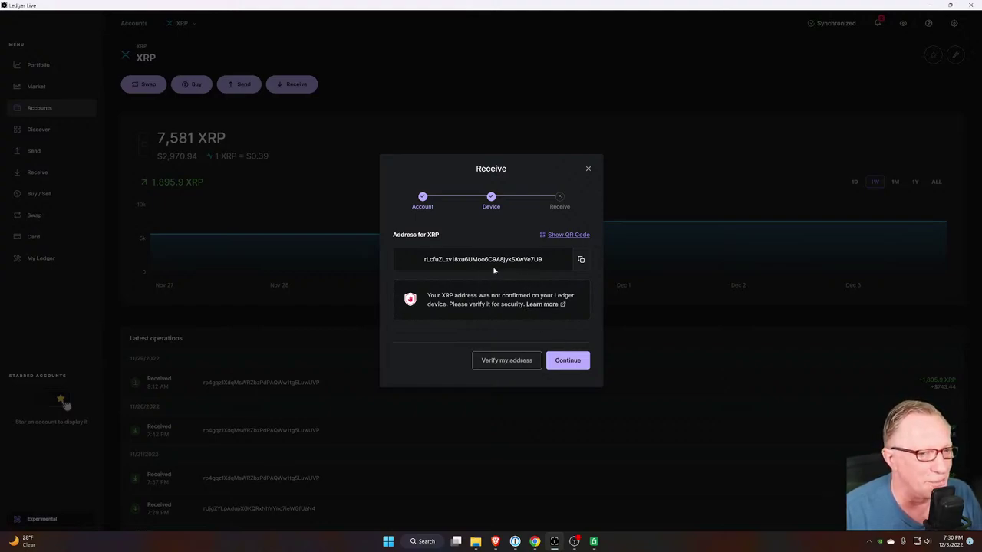
- Continue past the unverified-address notice and close Ledger Live's XRP receive dialog
left_click(576, 367)
left_click(519, 331)
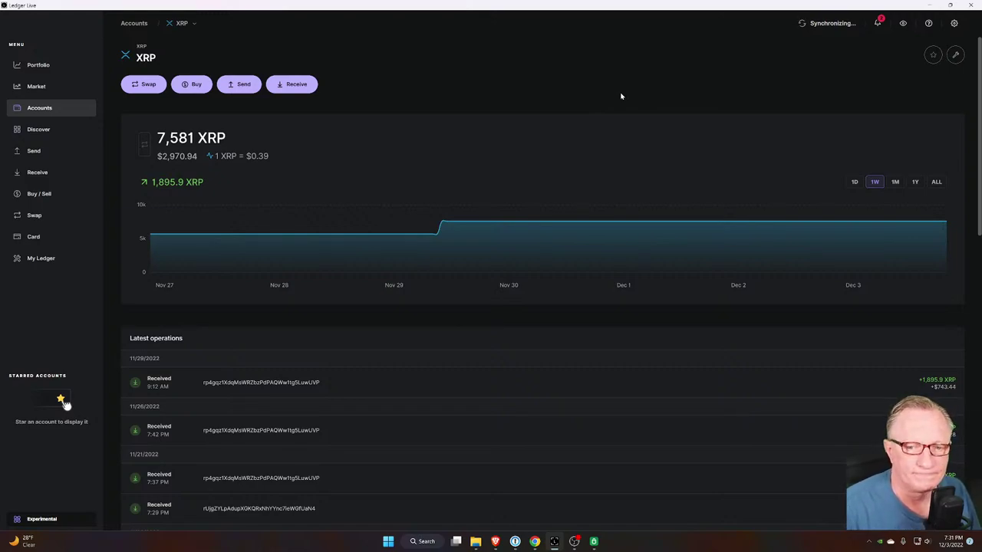
- Close the BTC receive QR view and switch Trezor Suite to the Standard wallet ($655.87)
left_click(594, 542)
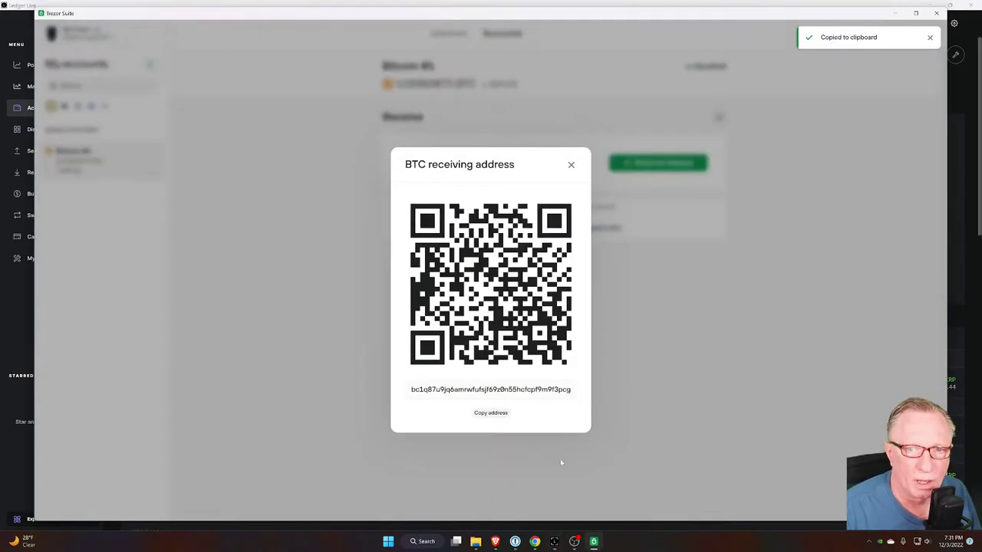
left_click(571, 164)
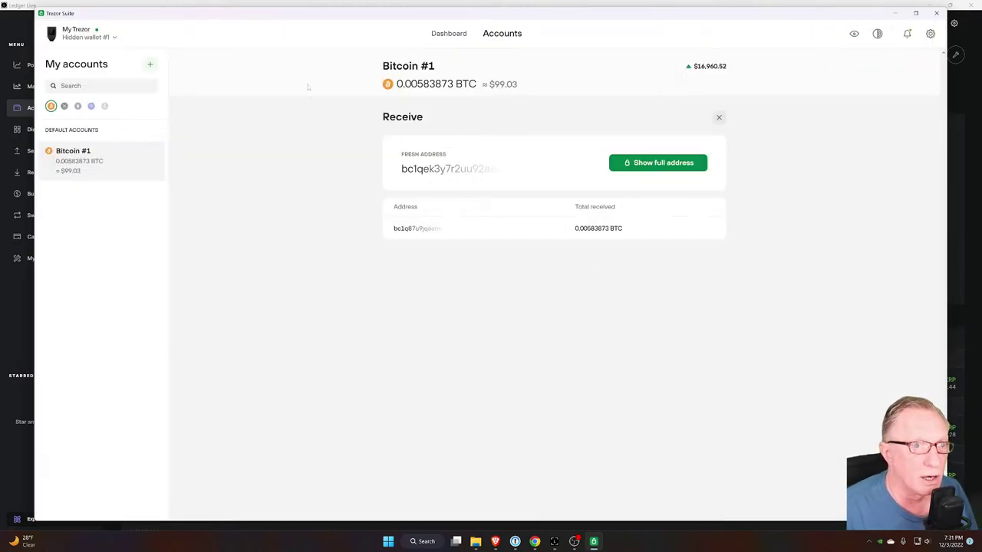
left_click(446, 33)
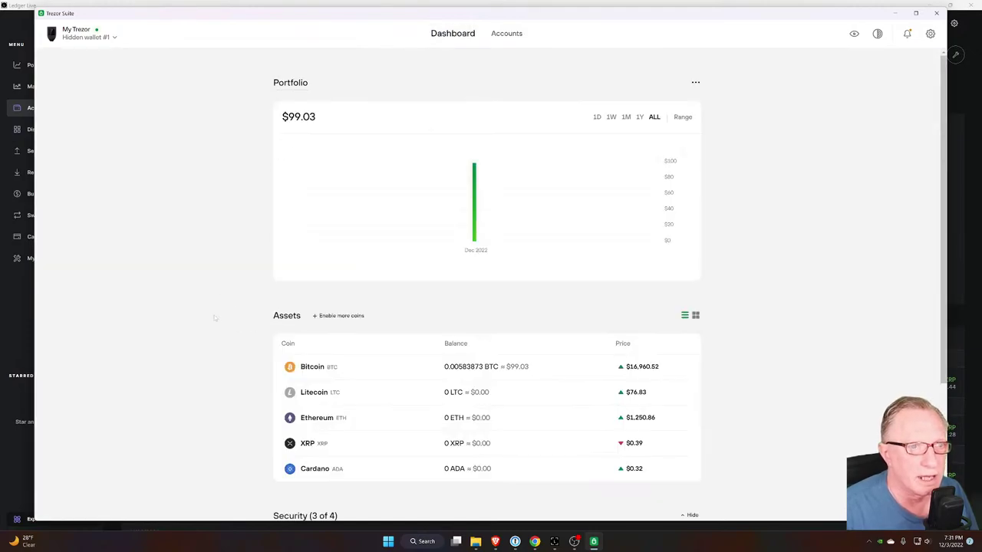
left_click(109, 36)
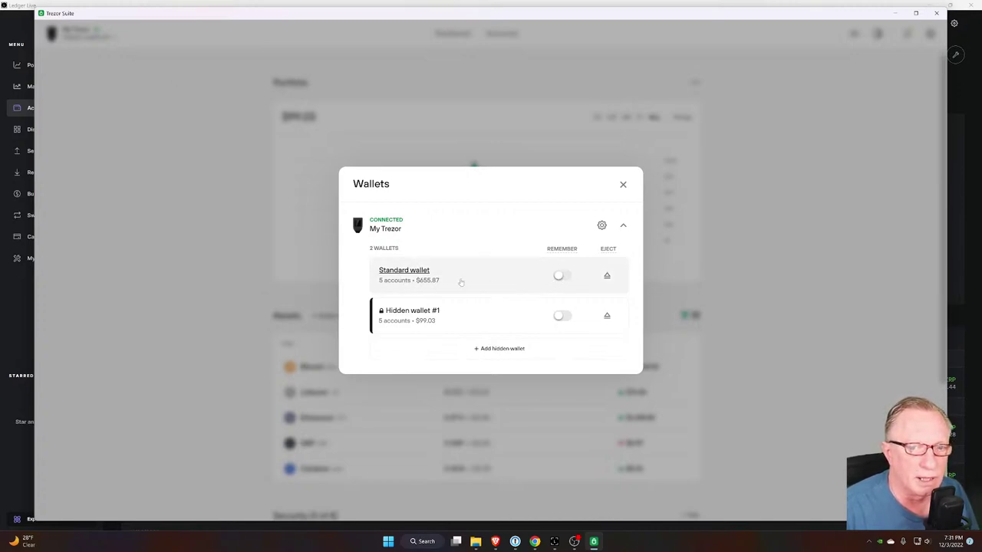
mouse_move(411, 274)
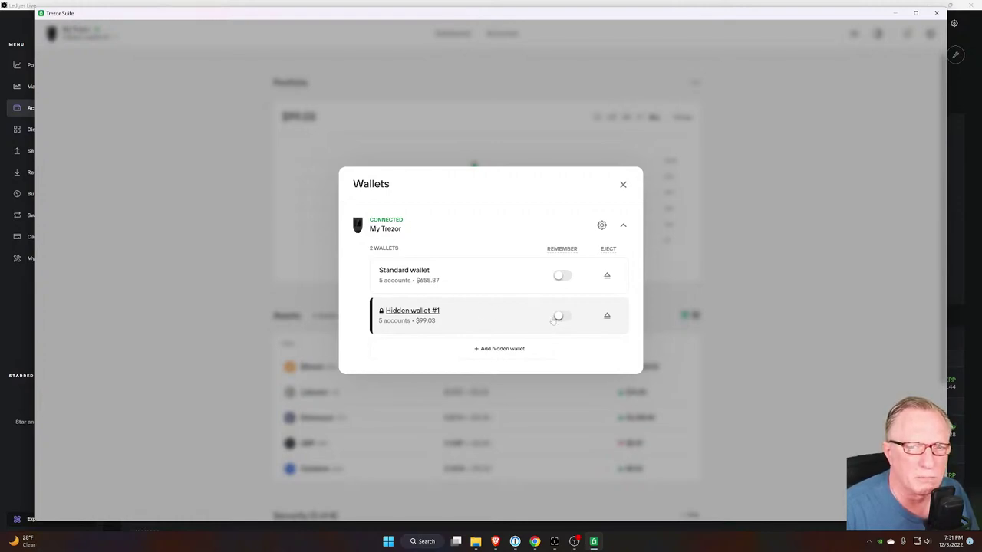
left_click(398, 273)
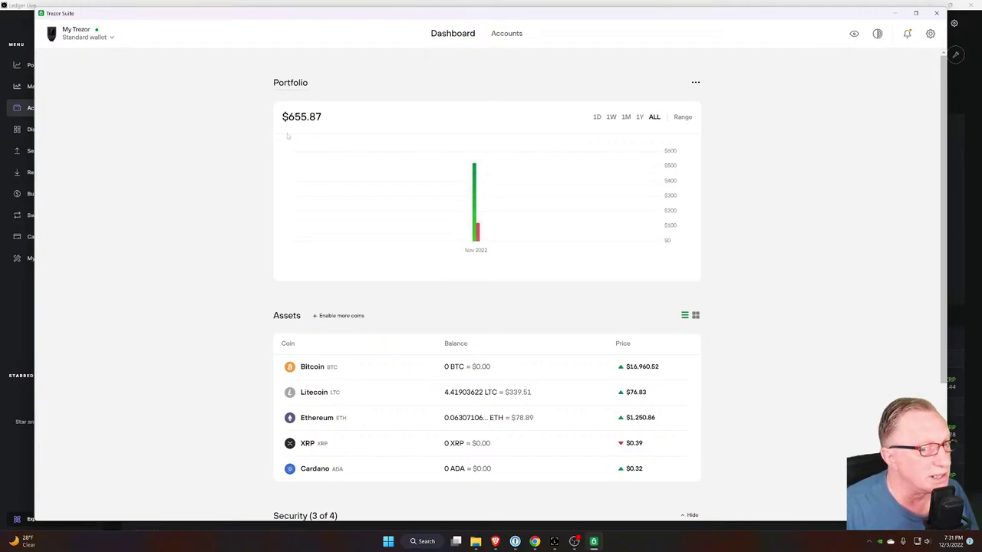
- Open the Ethereum account and review its CHZ tokens, then return to its overview
scroll(328, 281, "down", 1)
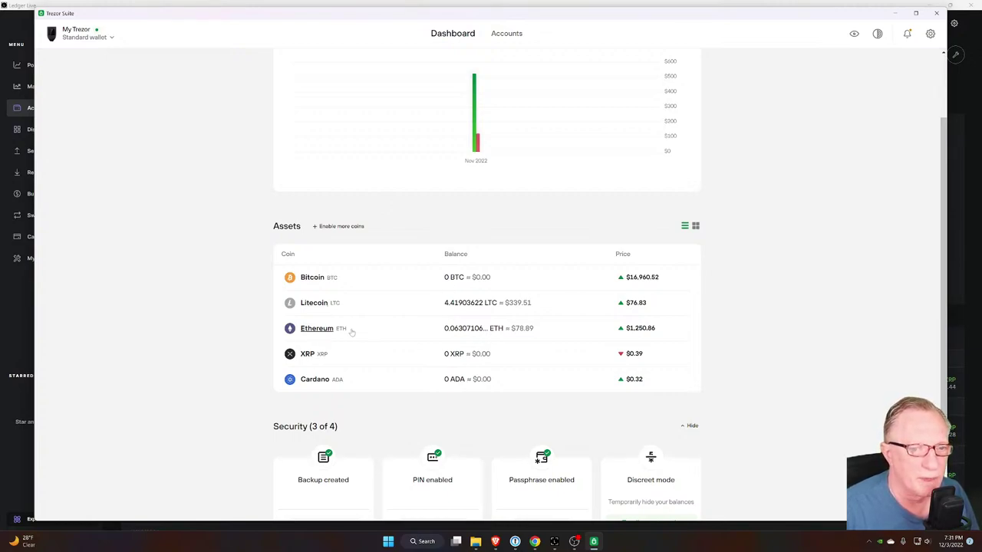
left_click(319, 331)
left_click(452, 108)
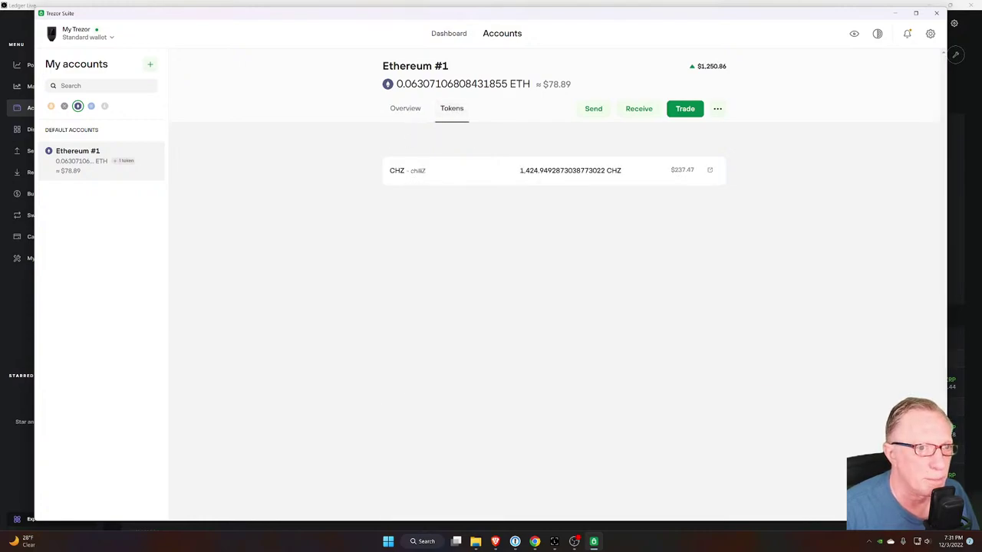
left_click(405, 108)
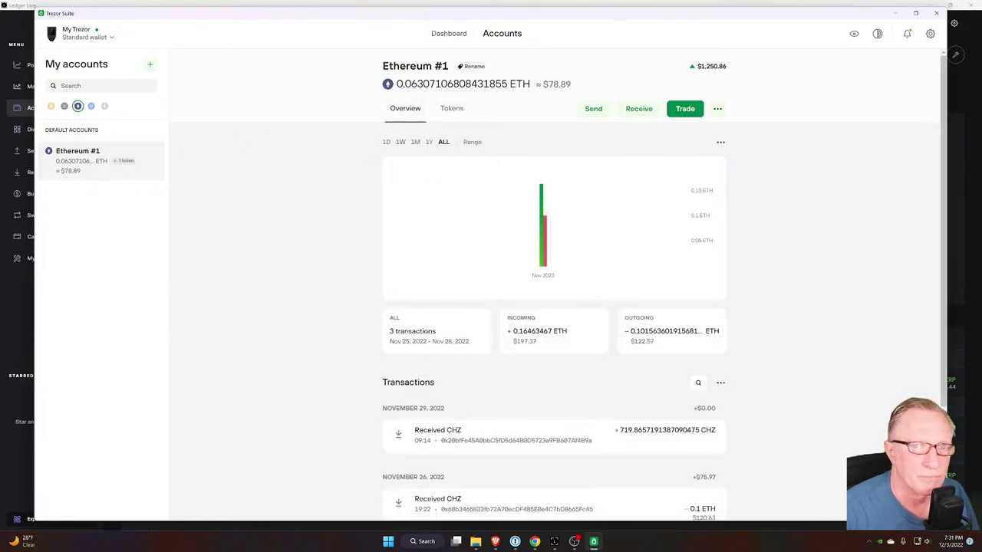
- Back on the dashboard, choose Hidden wallet #1 from the wallet list
left_click(449, 33)
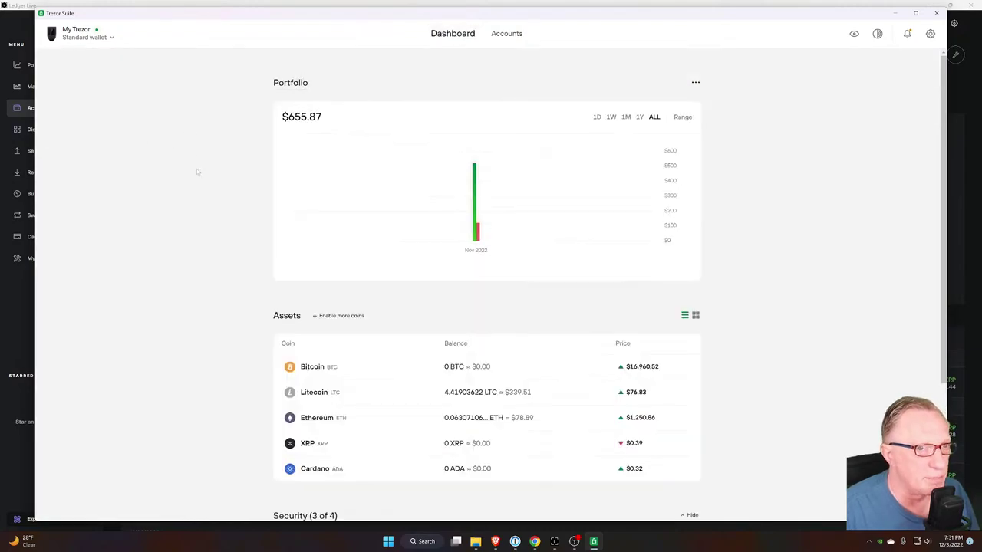
left_click(108, 36)
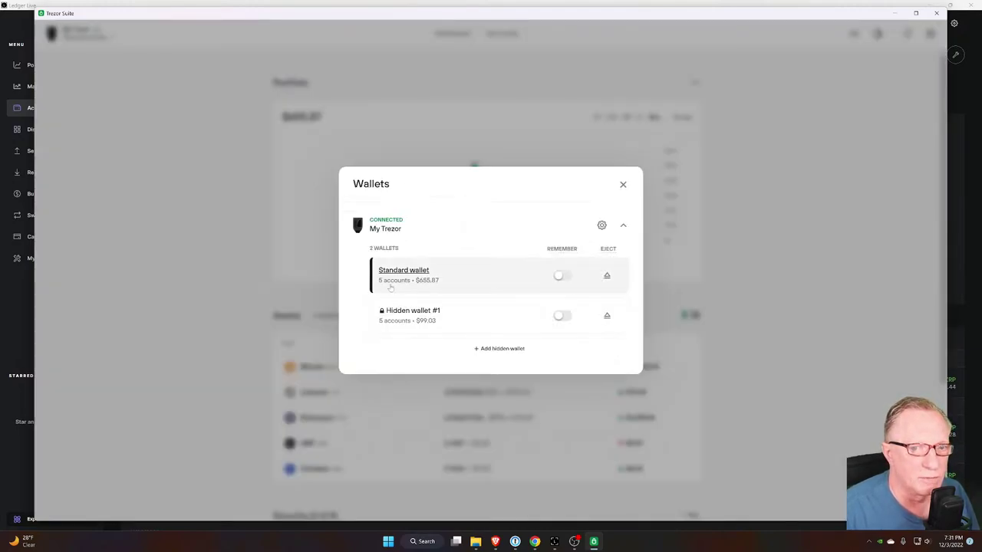
left_click(408, 312)
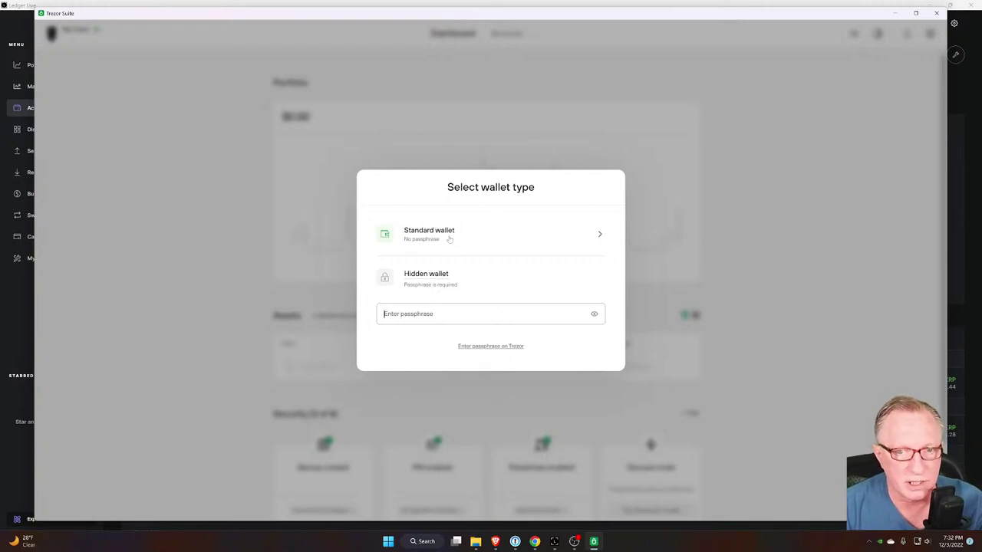
- Load the Standard wallet and list wallets: one wallet, 5 accounts, $655.83
left_click(449, 238)
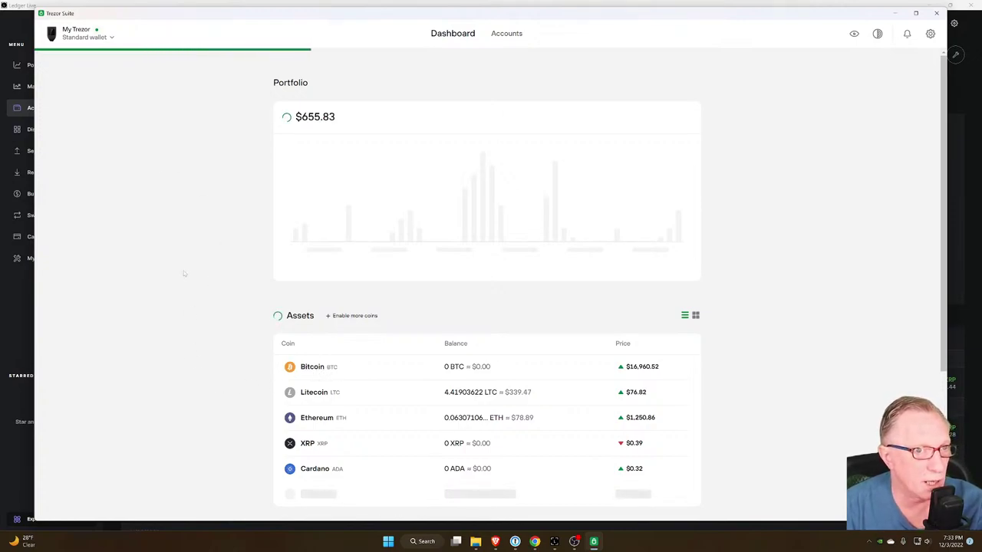
left_click(107, 37)
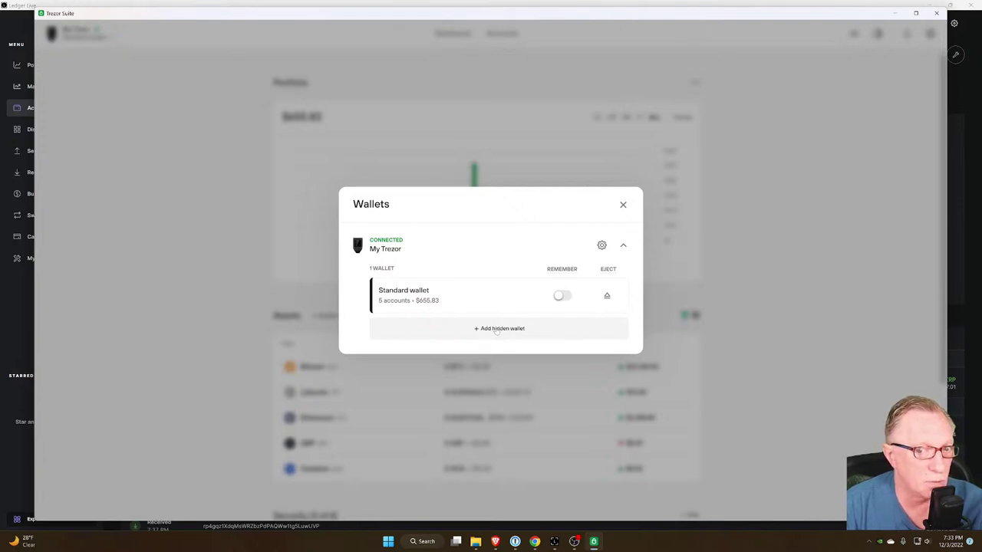
- Add a new hidden wallet and enter its passphrase
left_click(496, 330)
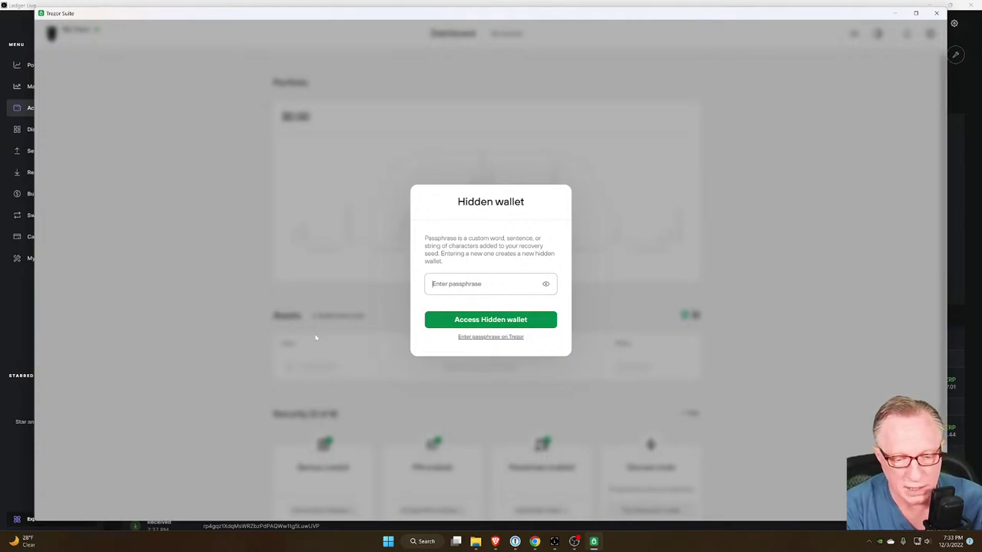
type("•••")
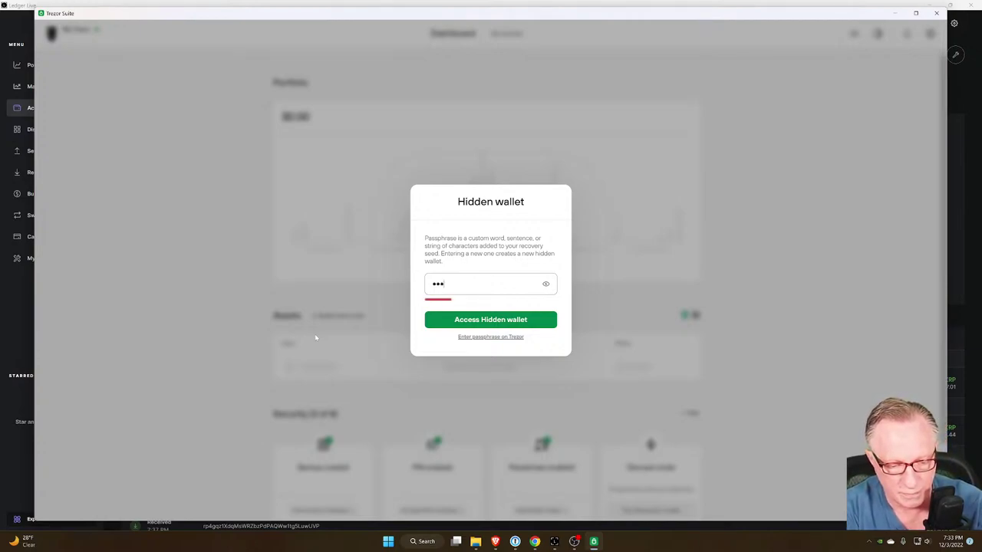
type("••••")
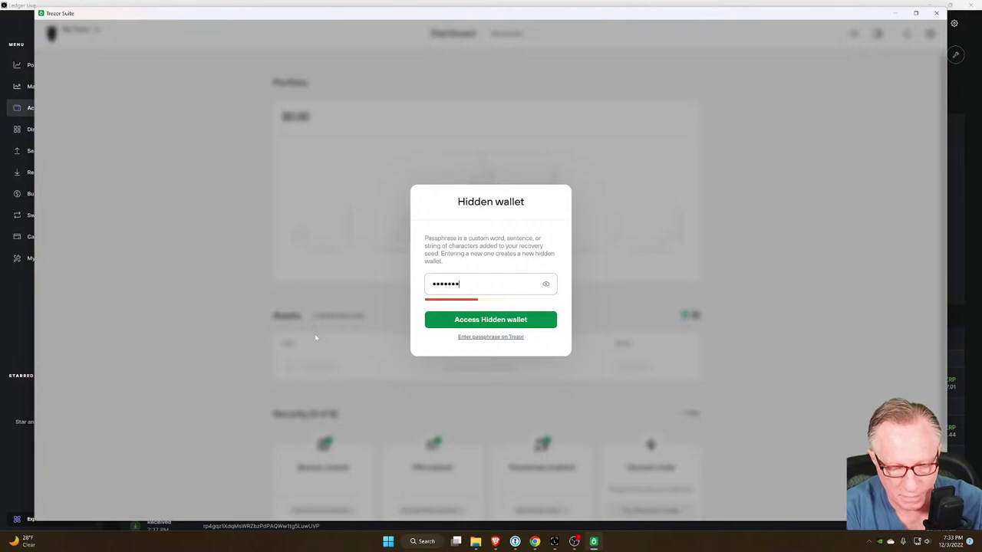
type("••••")
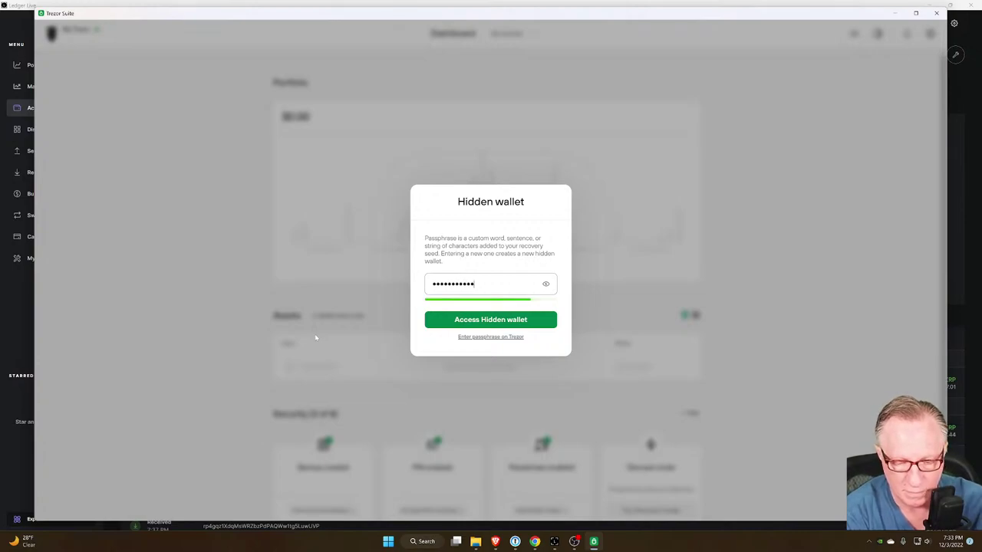
type("•")
- Submit the passphrase to load Hidden wallet #1 holding 0.00583873 BTC ($99.04)
key("Return")
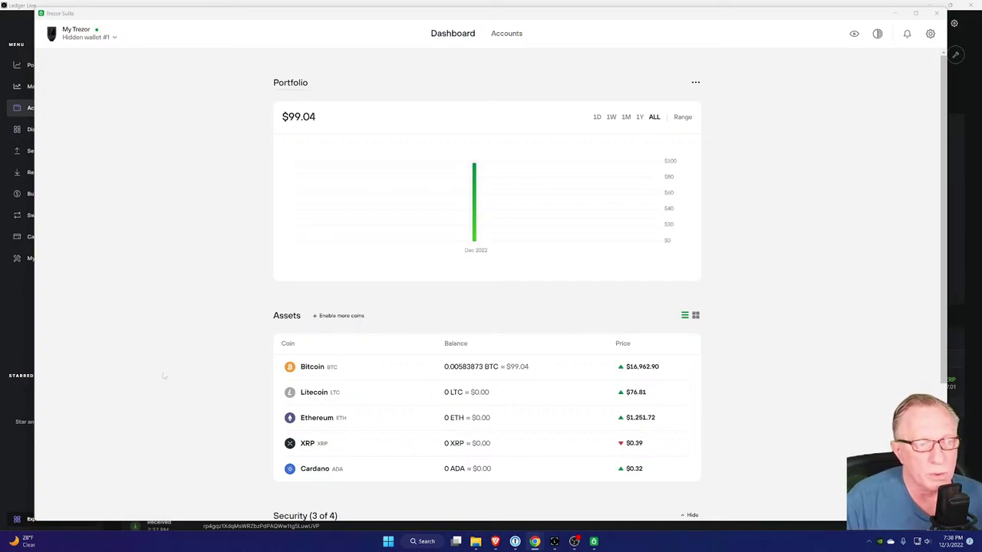
- Switch to Ledger Live and show all accounts, with XRP at 7,701 XRP
left_click(554, 542)
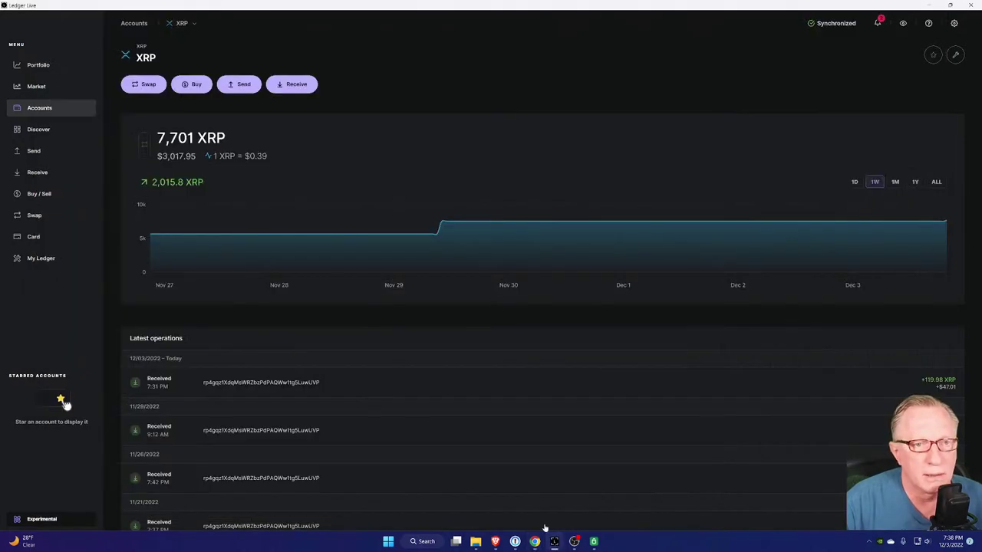
mouse_move(432, 223)
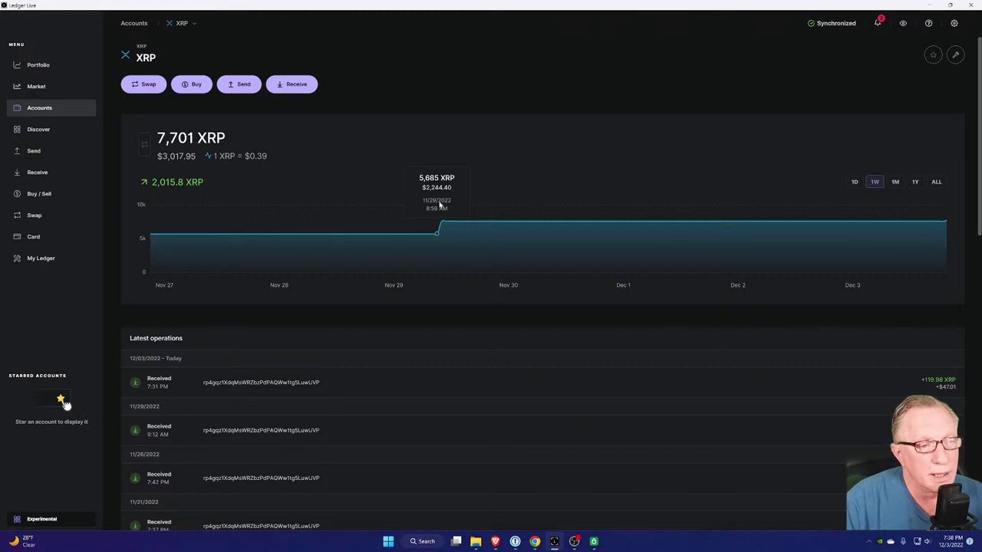
left_click(41, 109)
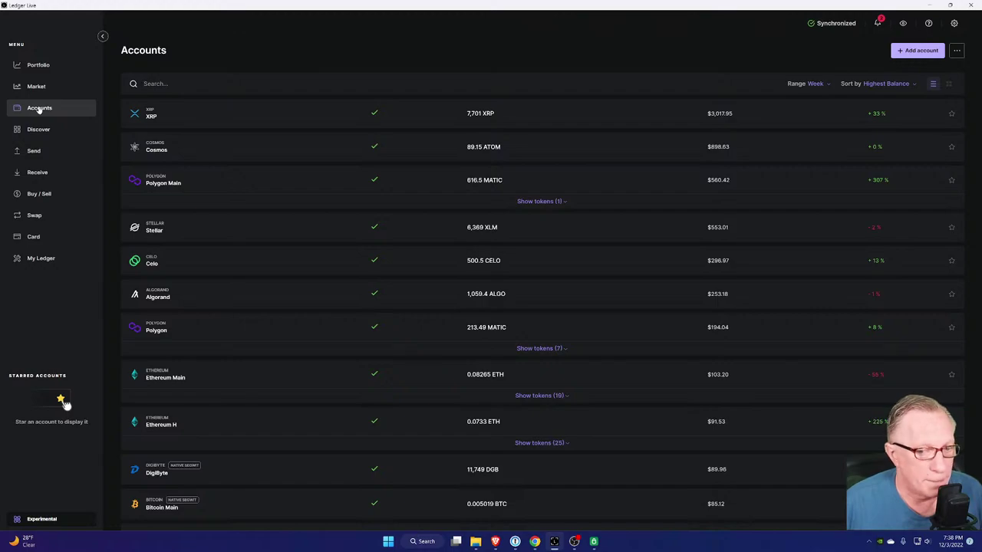
- Switch to the Coinbase tab in Brave and view Assets totalling $226.14
left_click(495, 541)
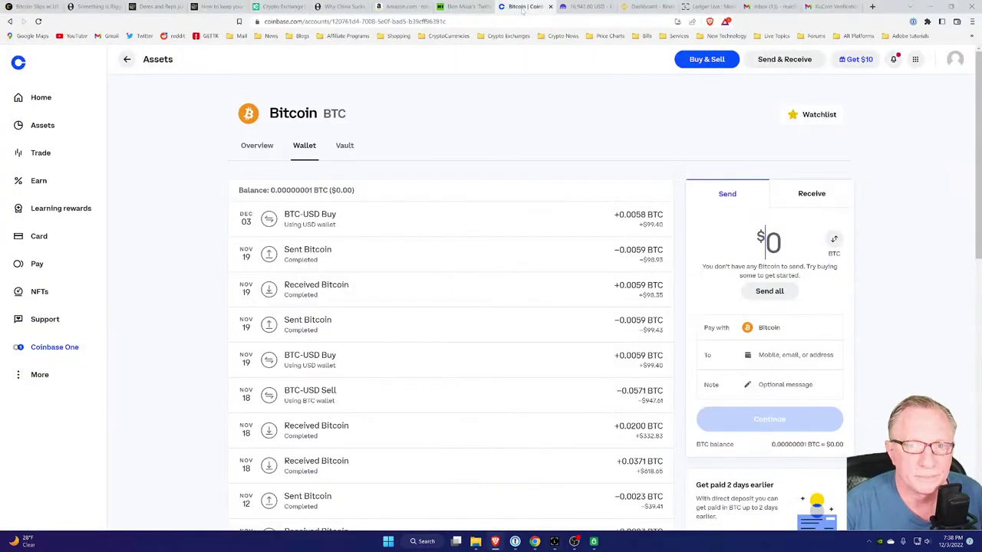
left_click(522, 7)
left_click(50, 132)
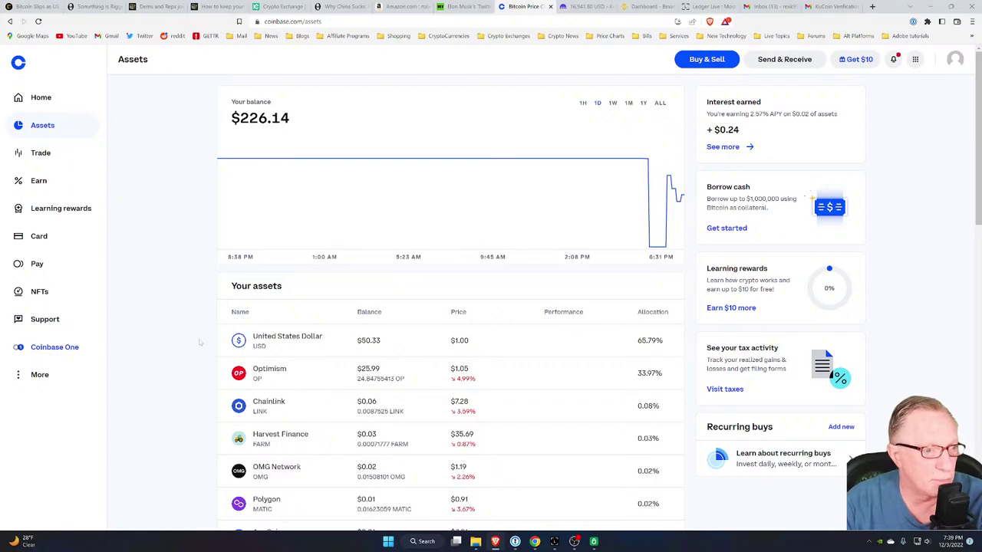
- Scroll Ledger Live's accounts to Bitcoin Main and Bitcoin Lost, then return to Coinbase
left_click(554, 543)
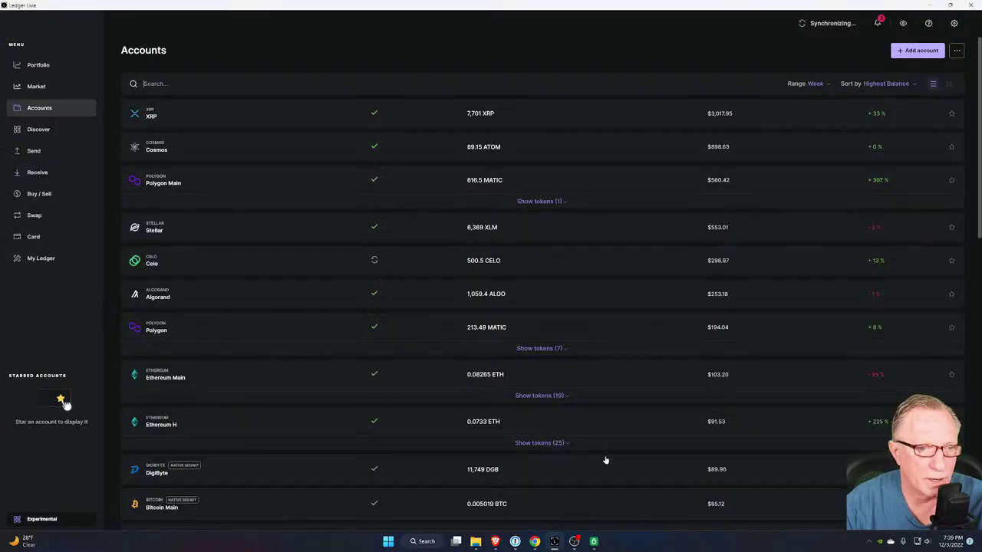
scroll(306, 325, "down", 2)
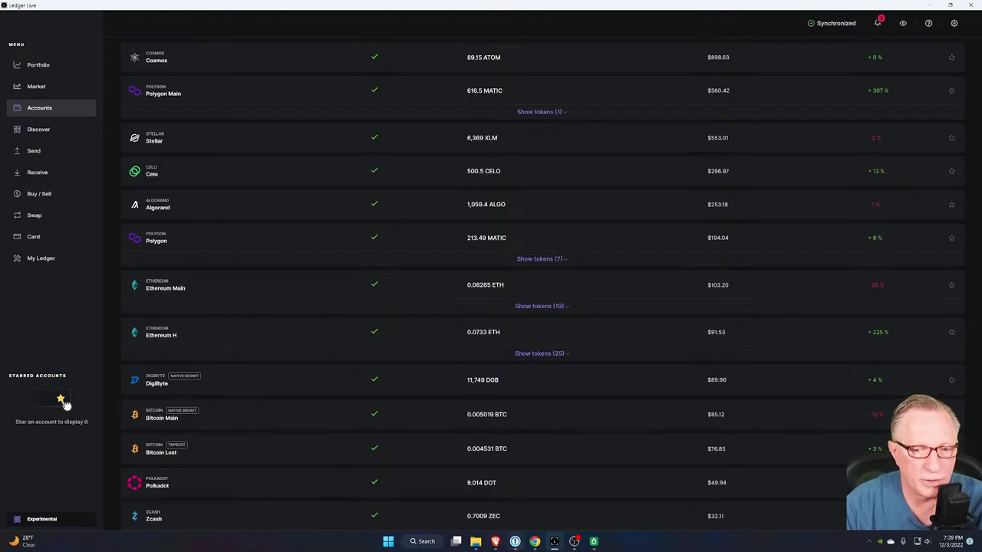
left_click(495, 542)
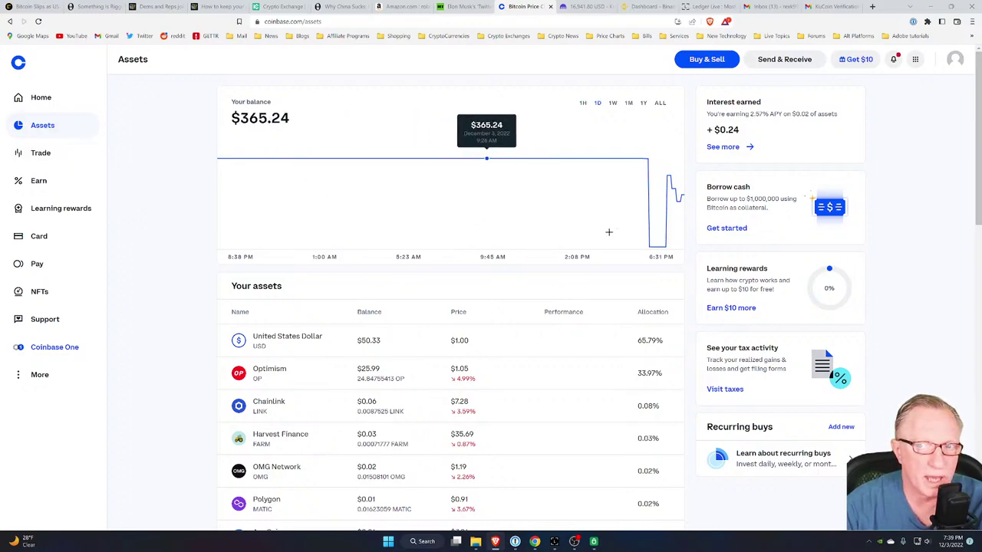
- Show the Coinbase Bitcoin wallet's receive address and QR code
left_click(790, 65)
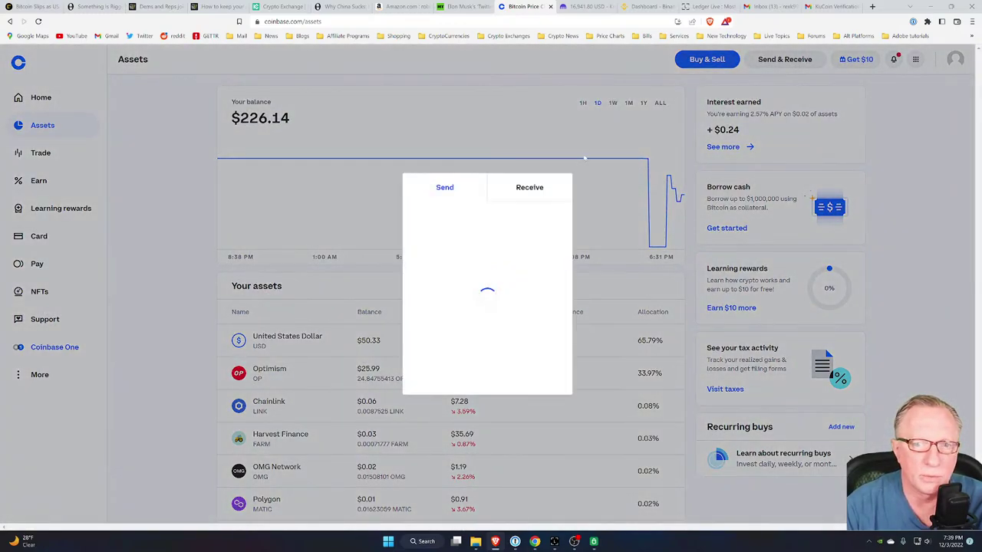
left_click(536, 194)
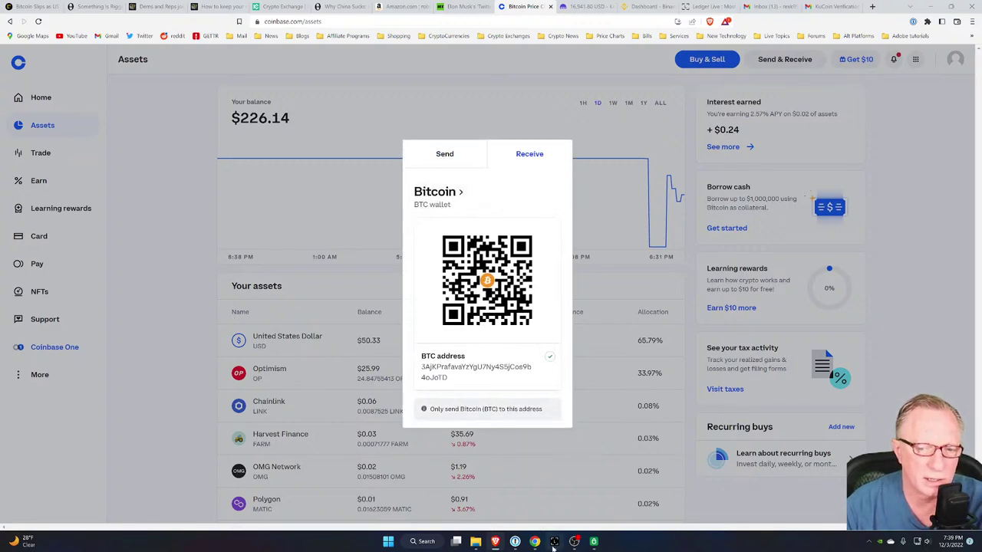
mouse_move(554, 541)
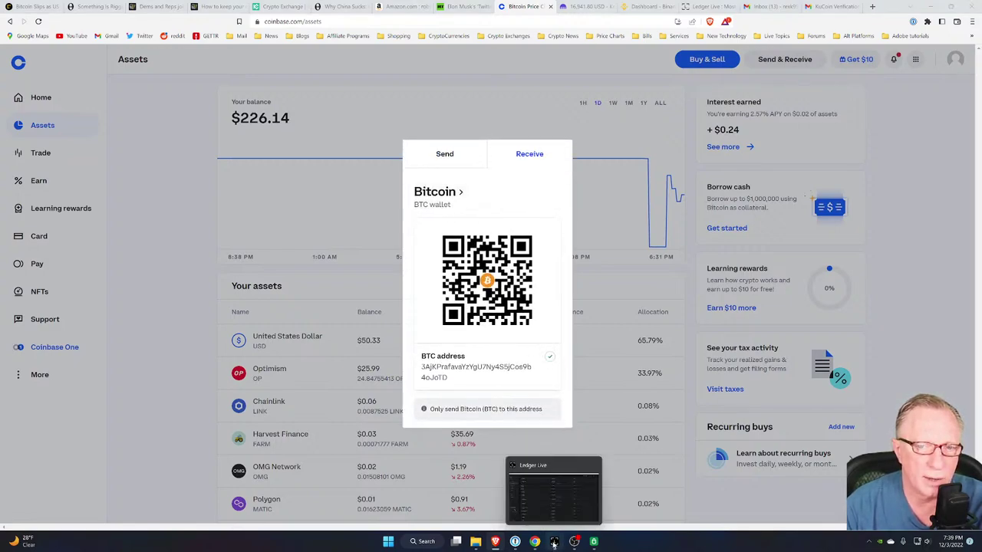
- Start a send from Bitcoin Main to the pasted Coinbase Bitcoin address
left_click(521, 491)
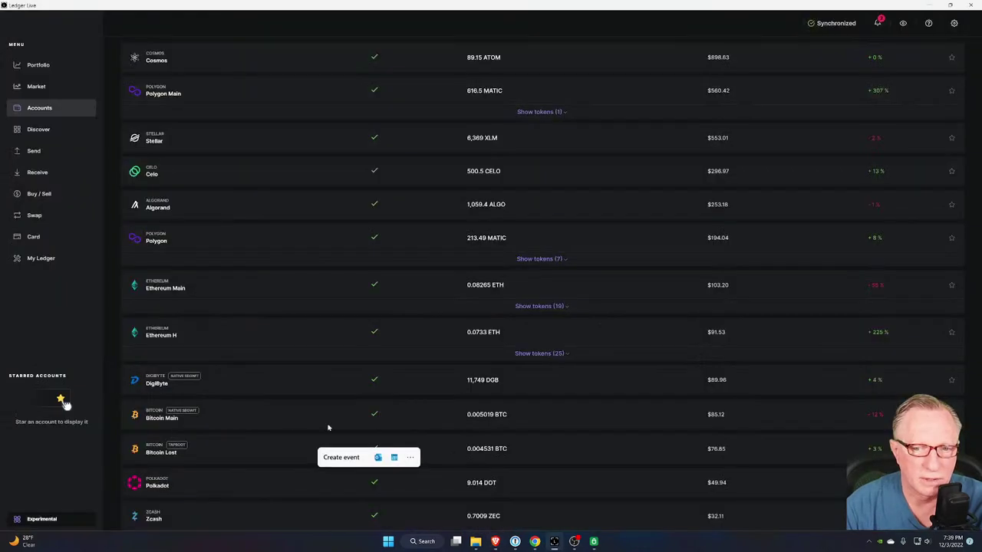
left_click(244, 419)
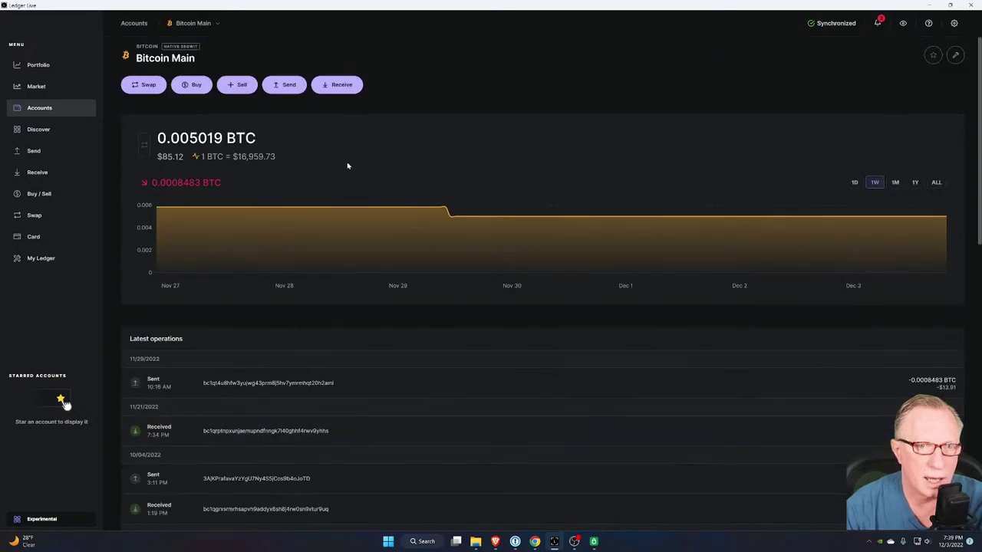
left_click(286, 86)
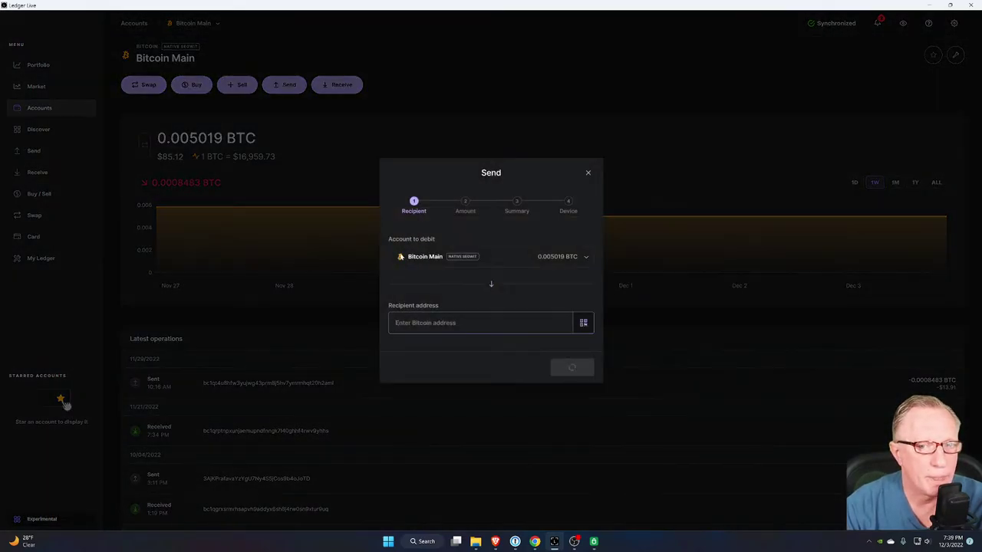
right_click(404, 322)
left_click(416, 350)
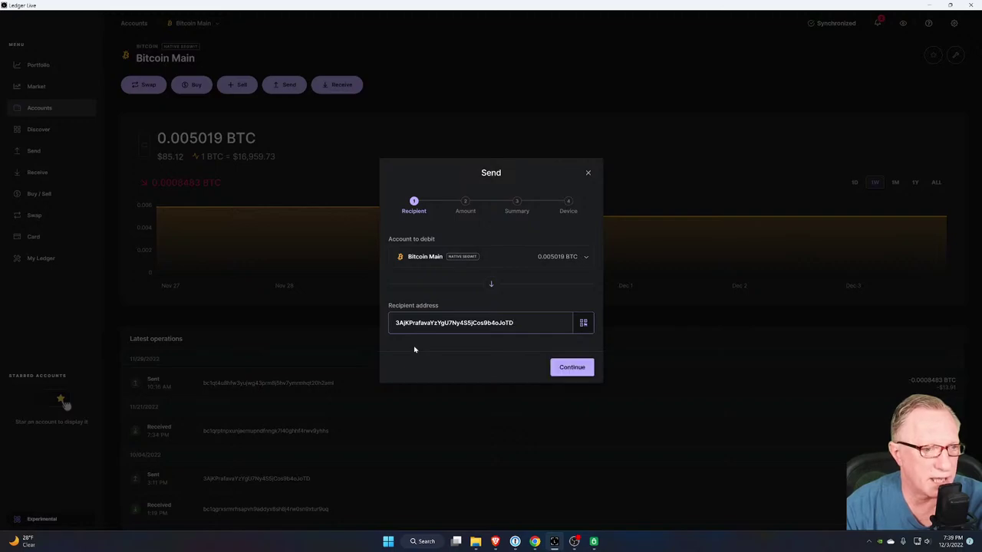
left_click(570, 368)
- Send the maximum 0.00499026 BTC, confirm the summary, and close the confirmation
left_click(472, 223)
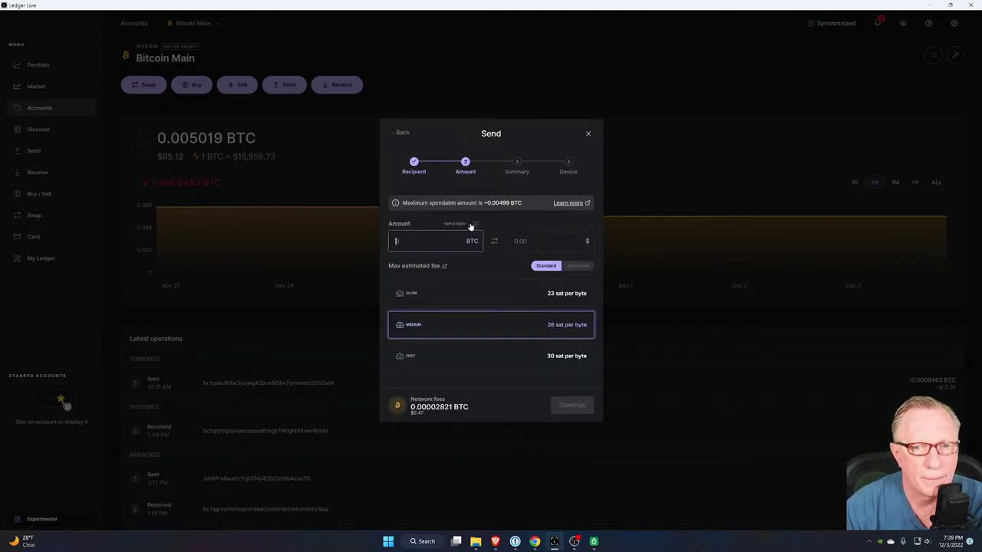
left_click(572, 406)
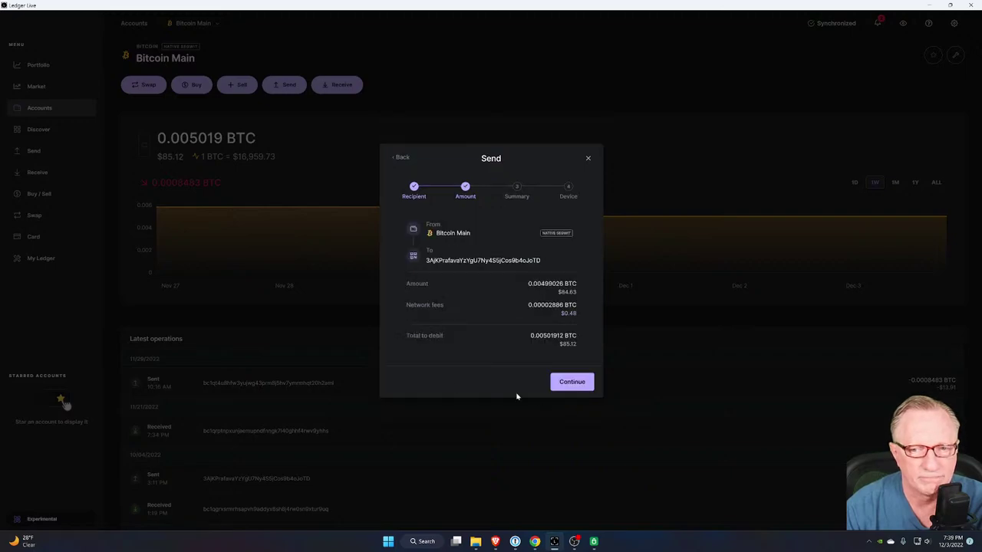
left_click(573, 388)
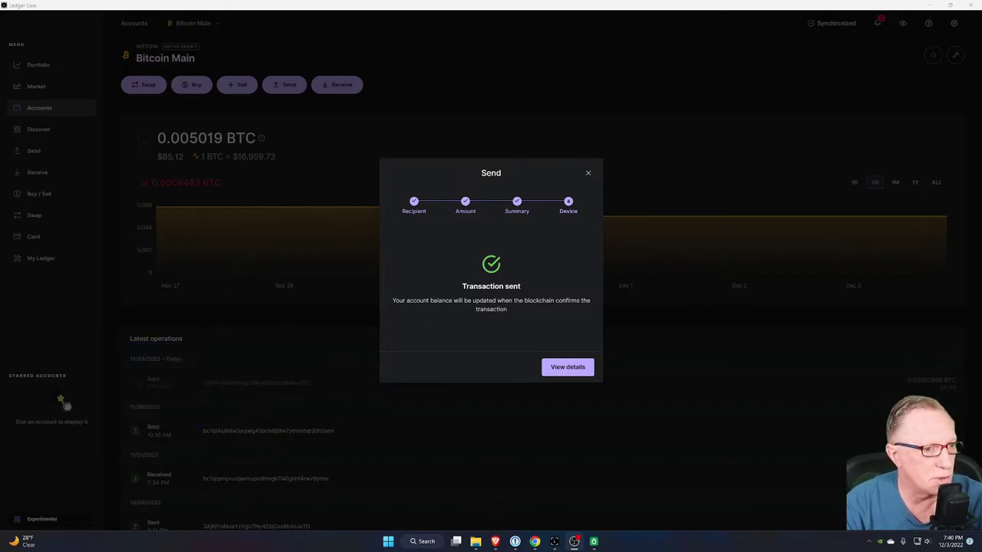
left_click(589, 176)
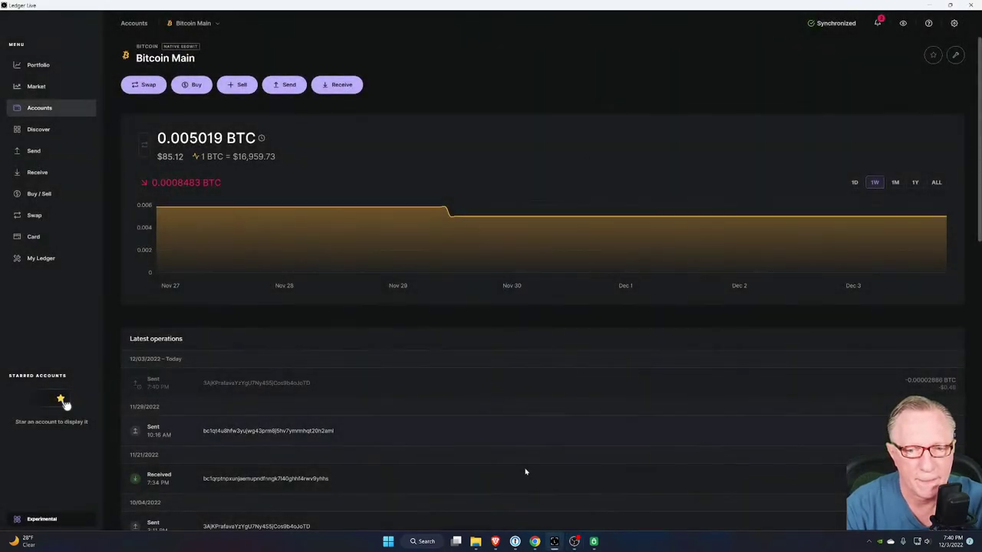
- Switch to Coinbase's Assets page, still totalling $226.14 with 24.8475 OP
left_click(498, 542)
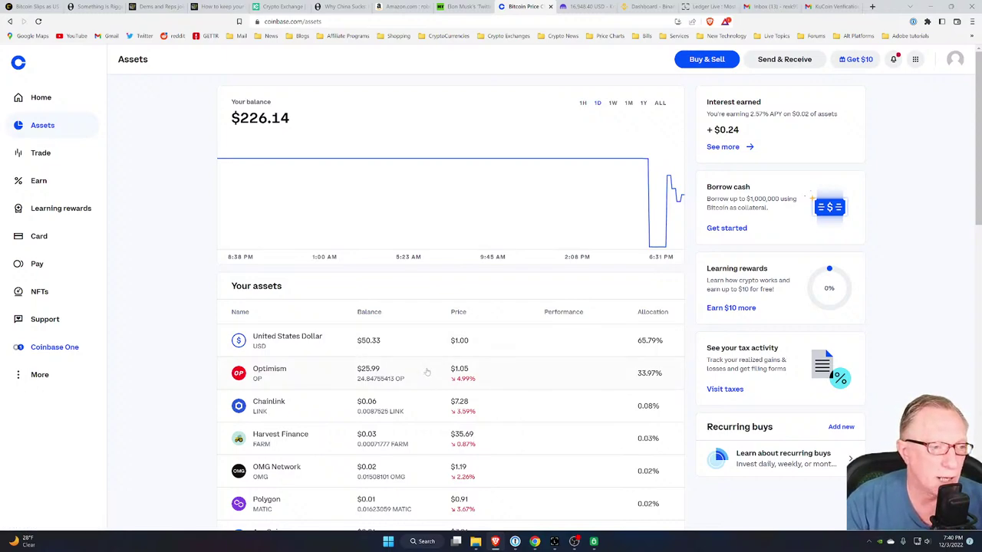
- Return to the Optimism Gateway Deposit form and approve switching the wallet to Mainnet
mouse_move(535, 542)
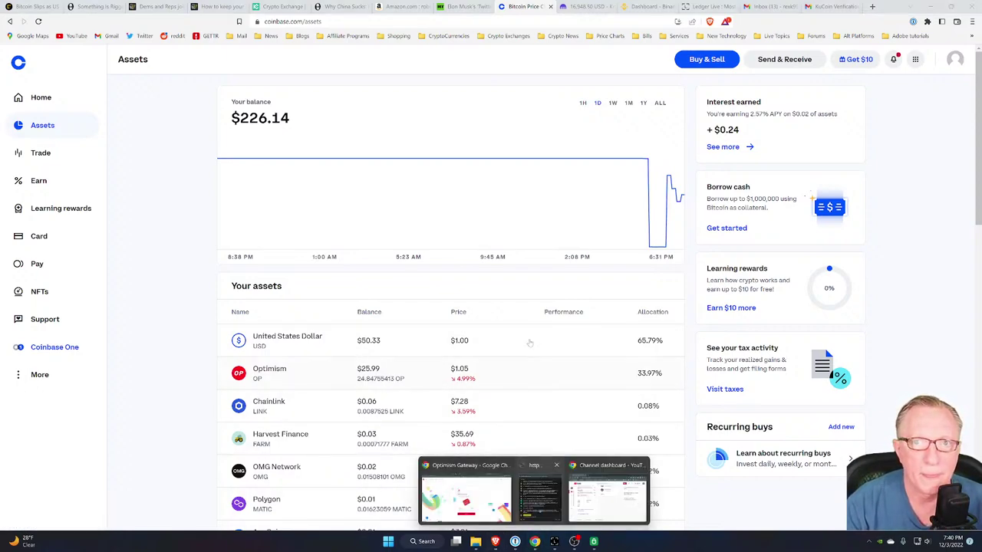
left_click(485, 506)
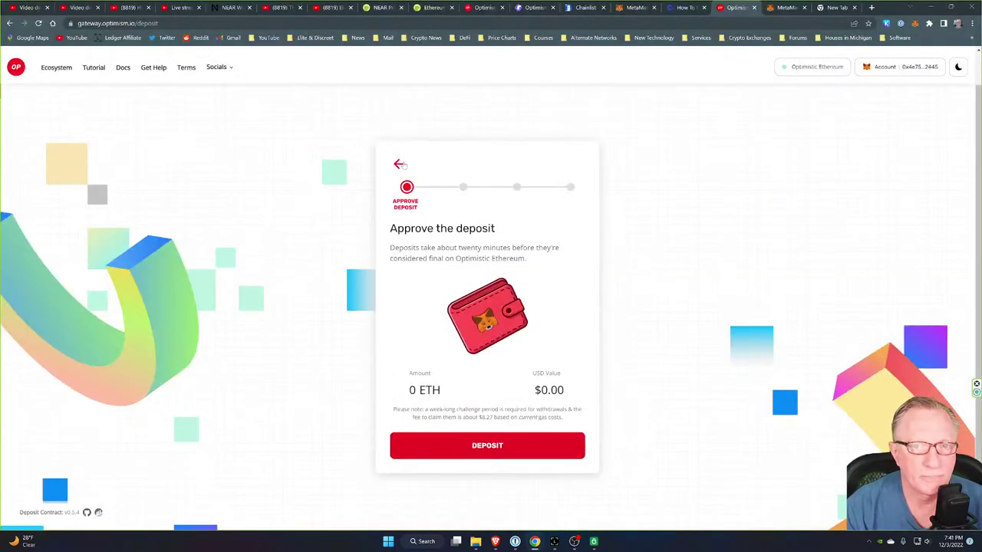
left_click(496, 449)
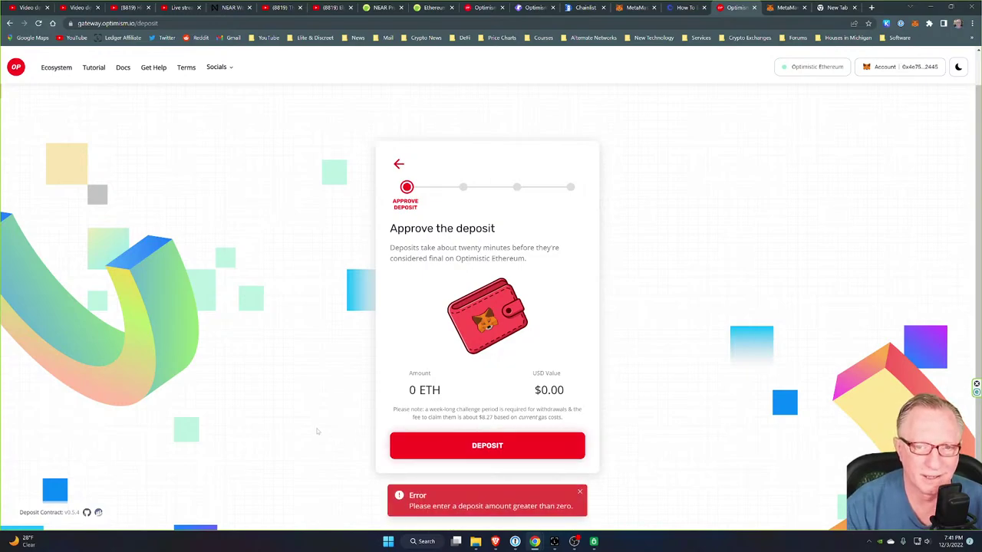
left_click(398, 164)
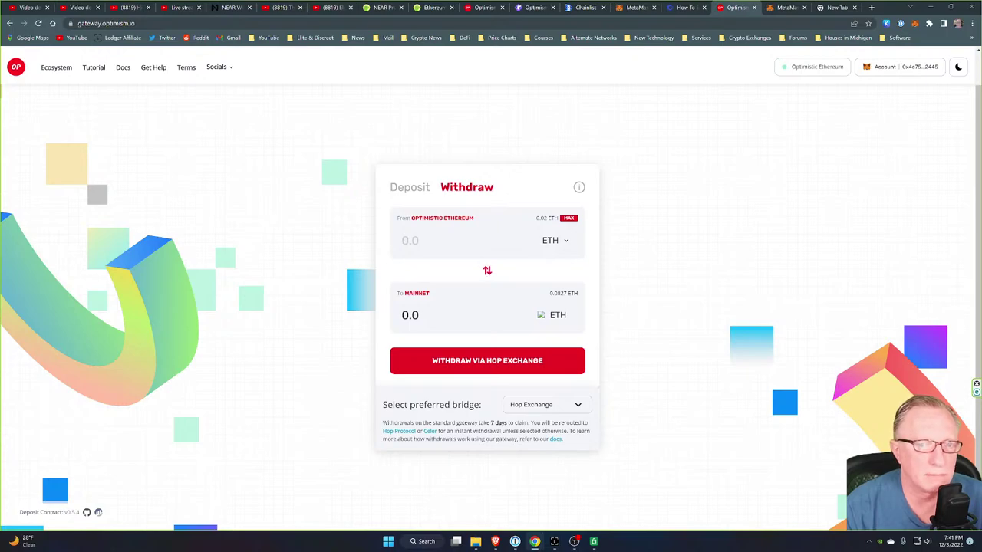
left_click(487, 270)
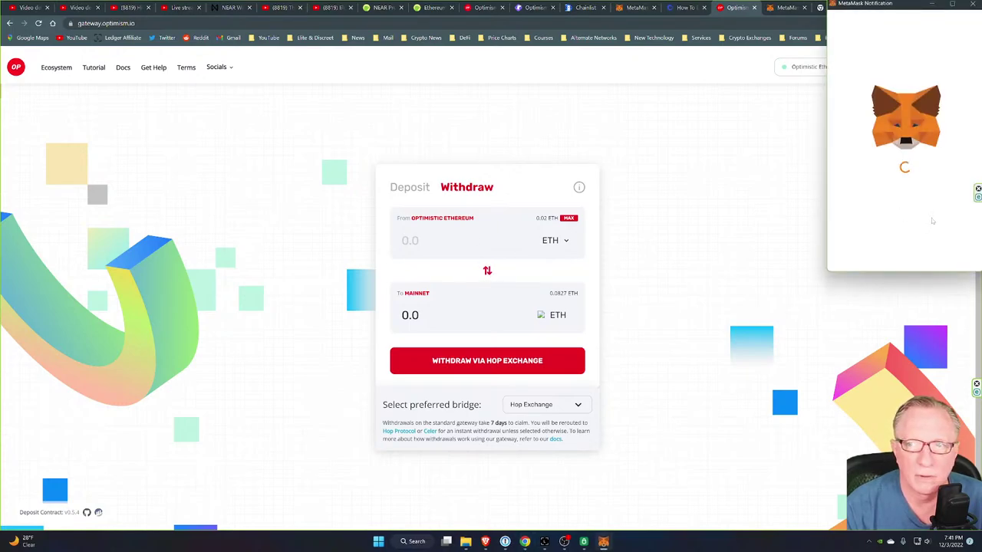
left_click(946, 255)
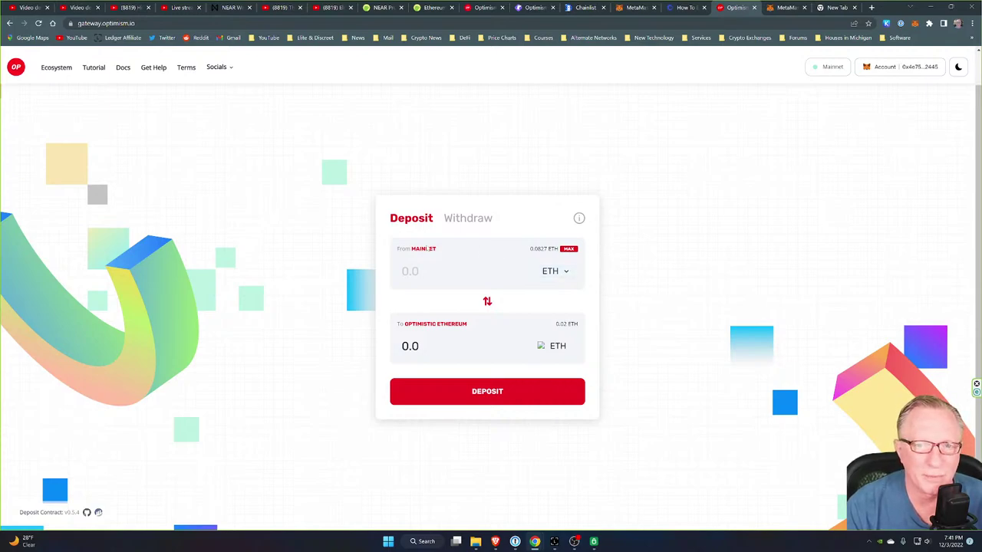
- Fill the deposit amount with the full Mainnet balance, 0.0791973869333310 ETH, using MAX
left_click(569, 249)
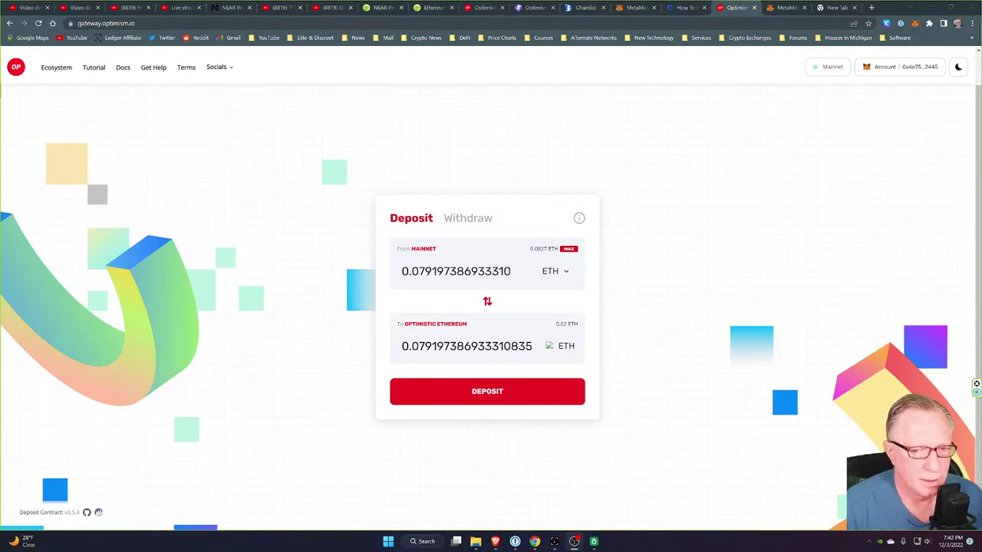
mouse_move(554, 545)
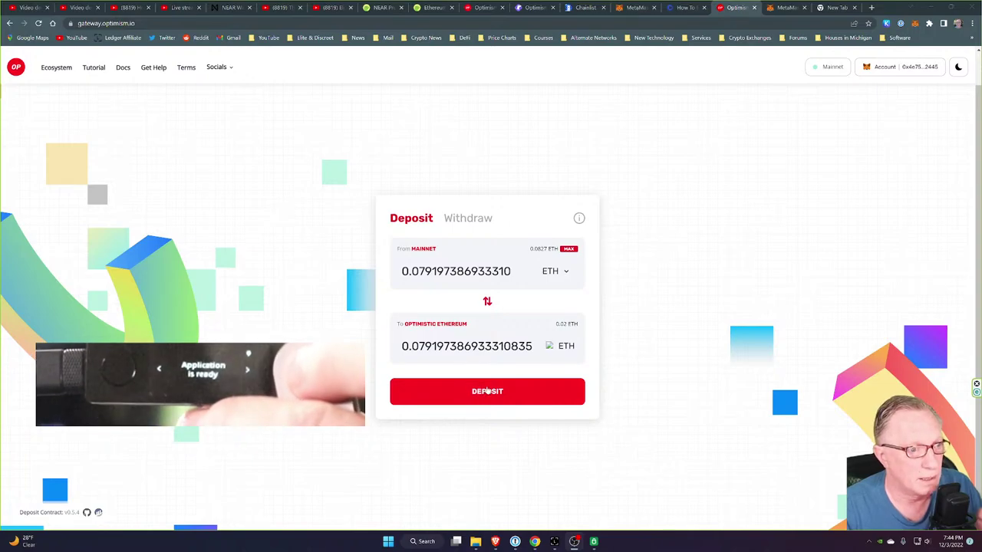
- Submit the ETH deposit to Optimistic Ethereum and confirm the transaction in MetaMask
left_click(491, 394)
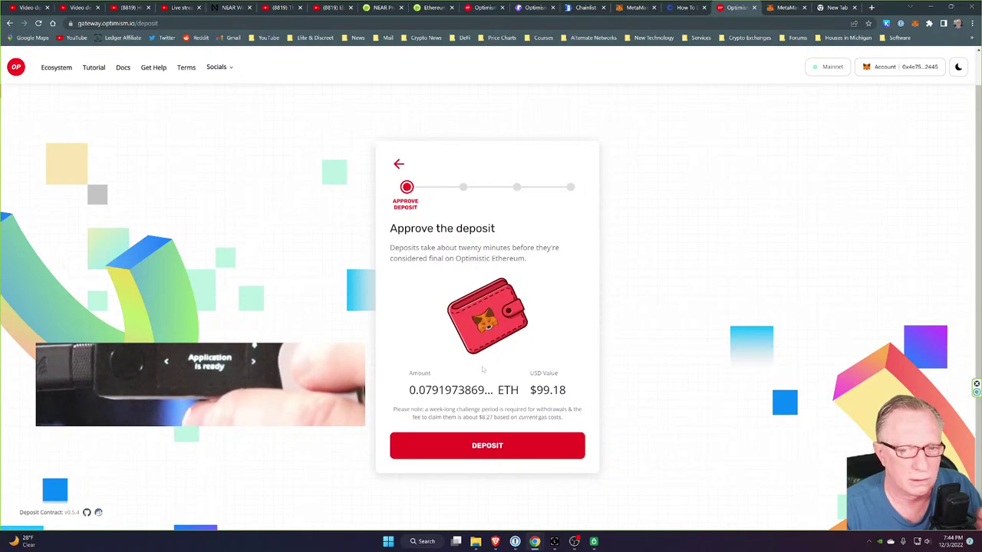
left_click(487, 446)
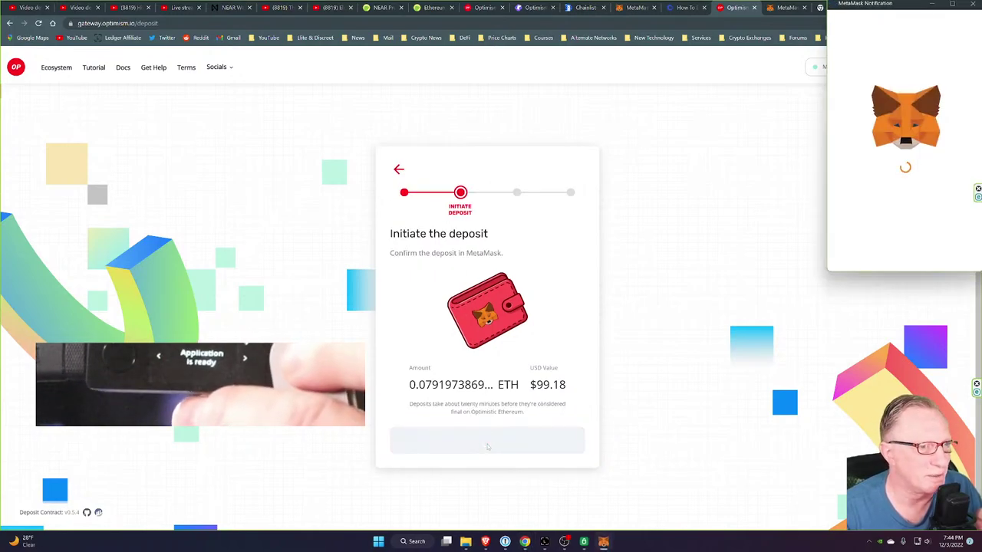
scroll(901, 191, "down", 1)
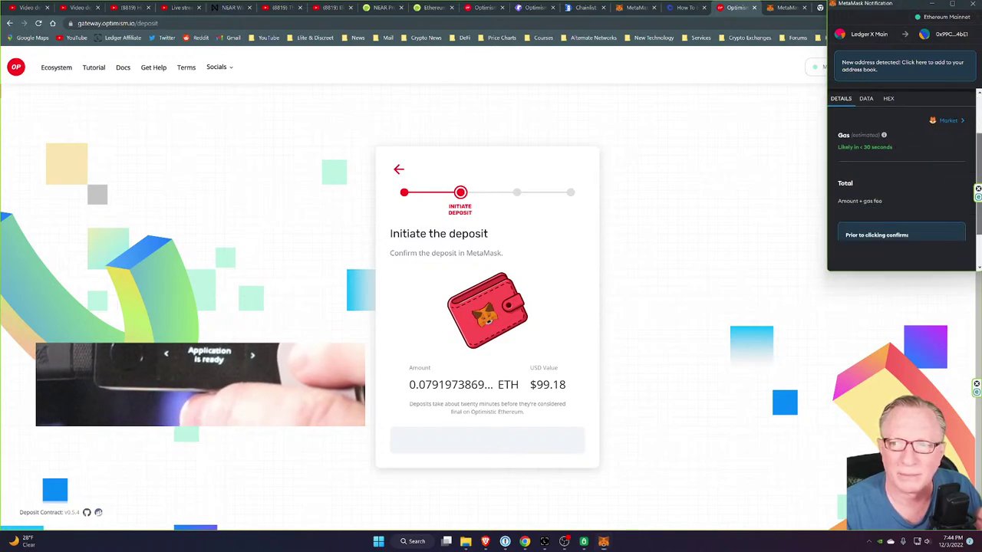
scroll(947, 243, "down", 1)
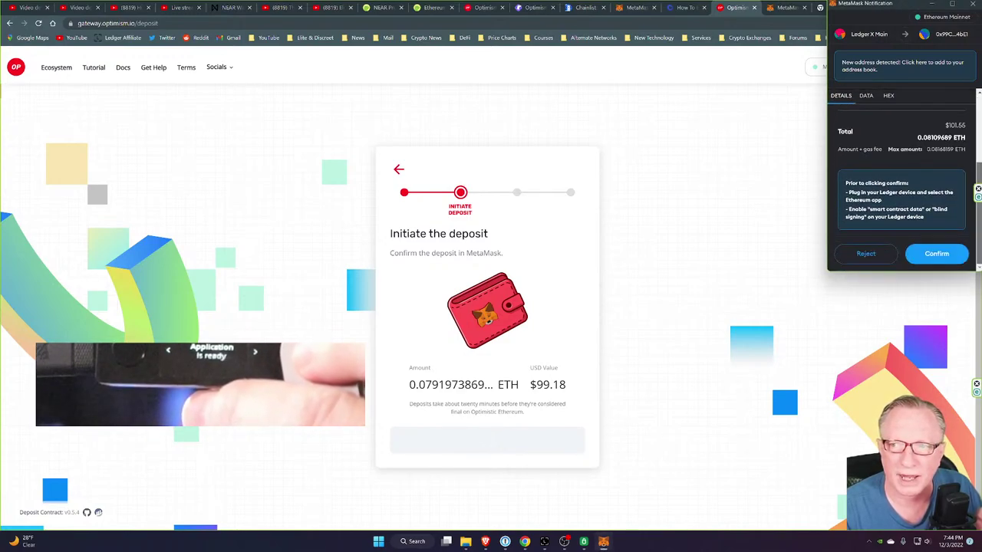
left_click(939, 259)
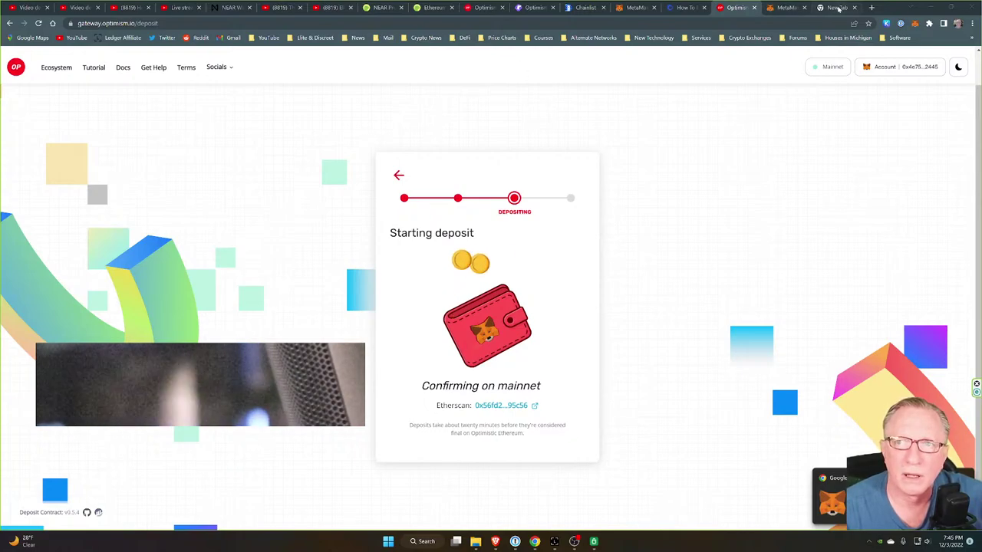
- Check the Ledger X Main wallet's Deposit ETH activity, then return to its Mainnet assets
left_click(786, 7)
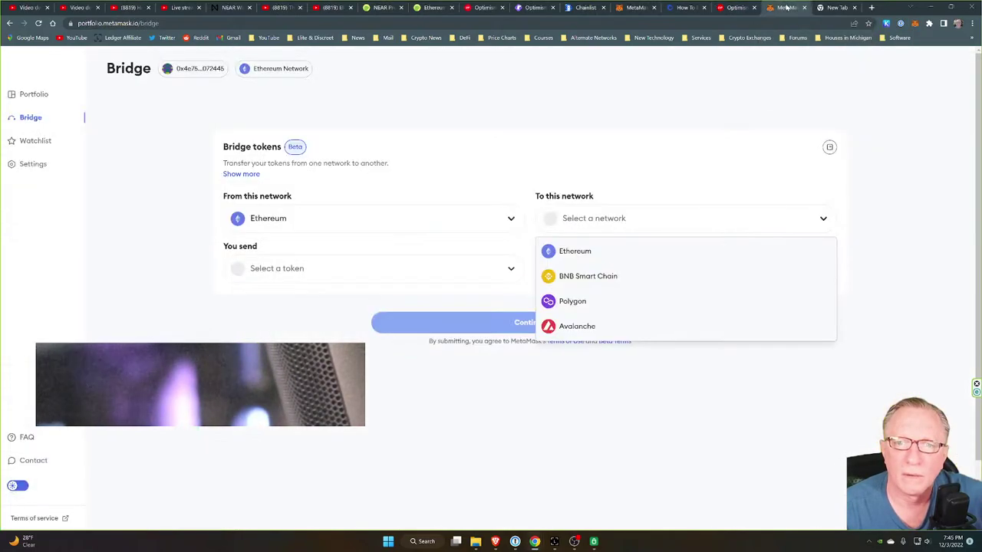
left_click(637, 7)
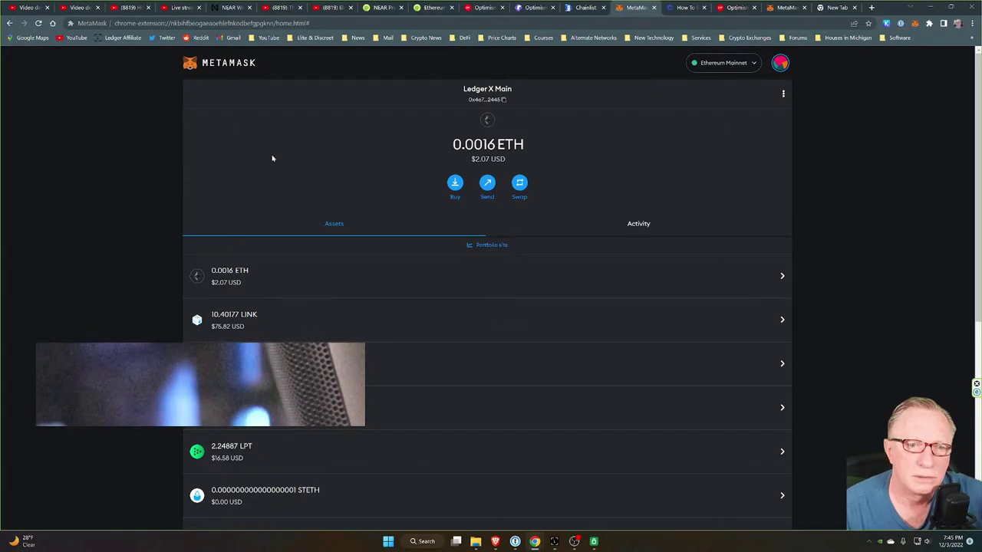
left_click(38, 23)
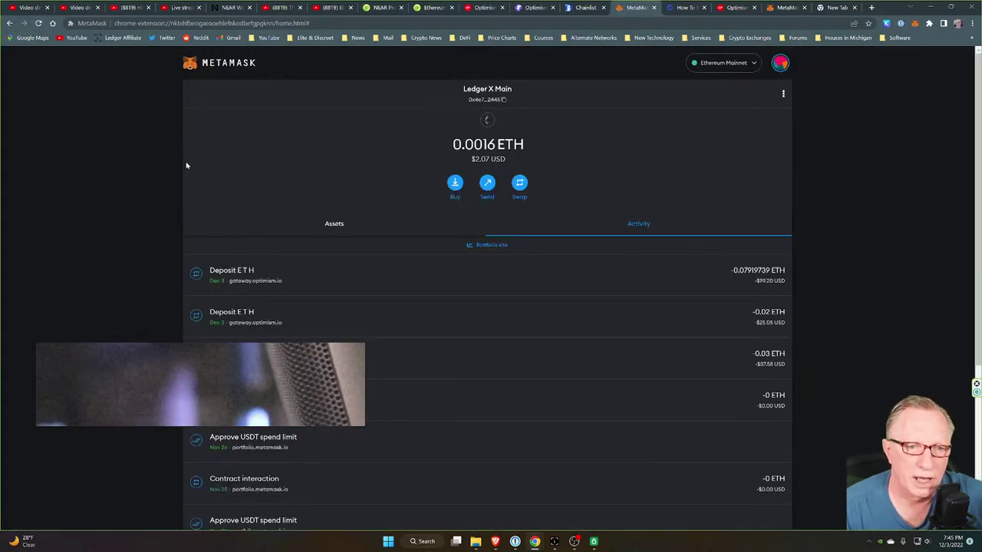
left_click(332, 224)
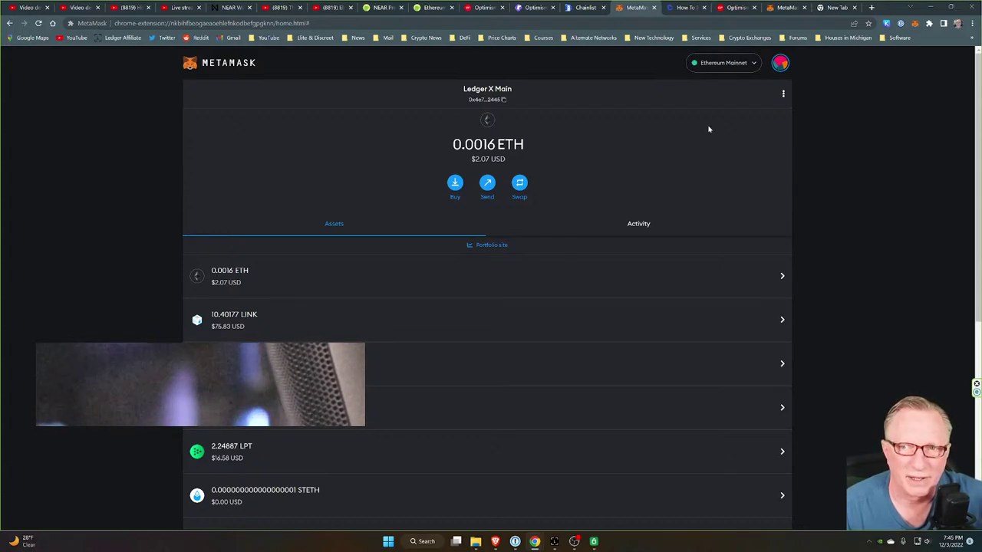
- Switch MetaMask from Ethereum Mainnet to Optimism, where it shows 0.02 ETH and 0 OP
left_click(754, 68)
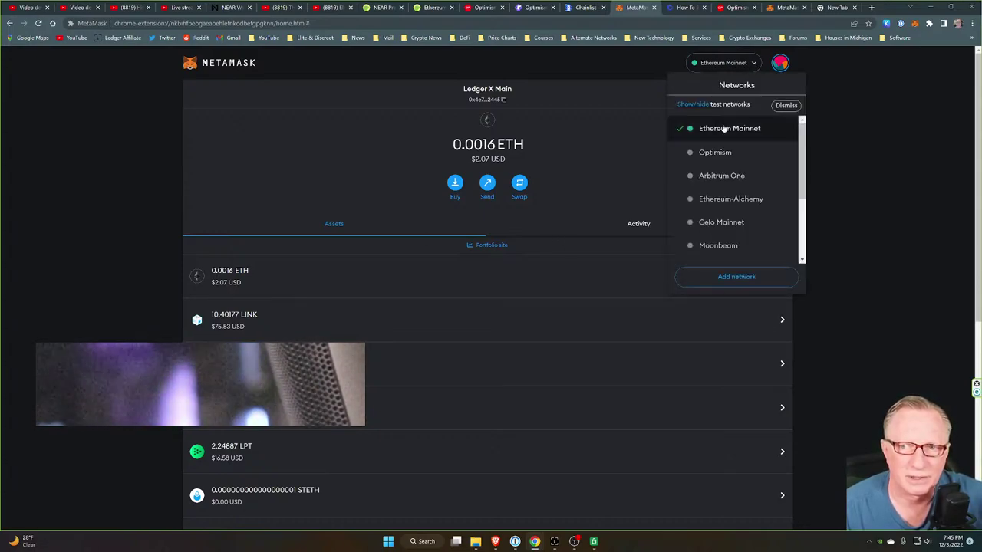
left_click(720, 155)
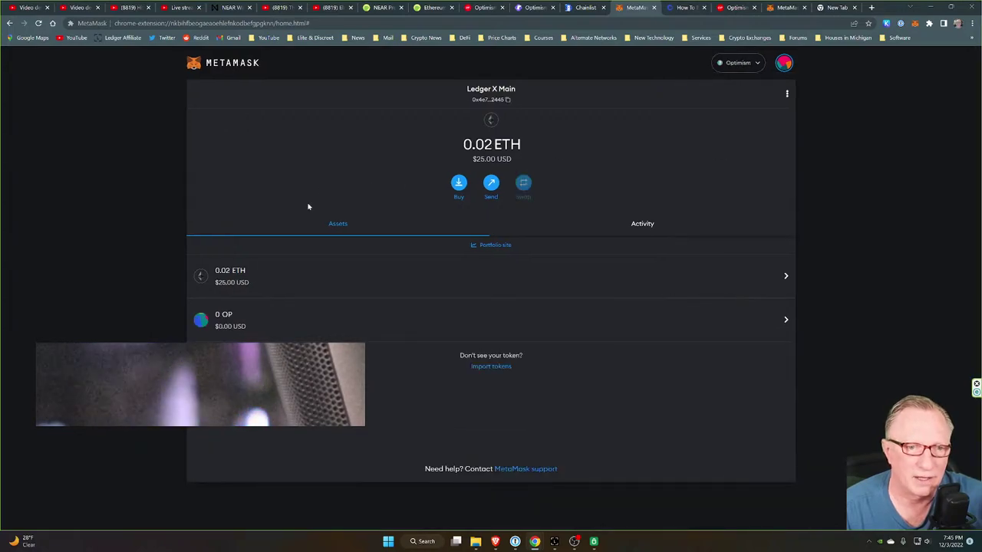
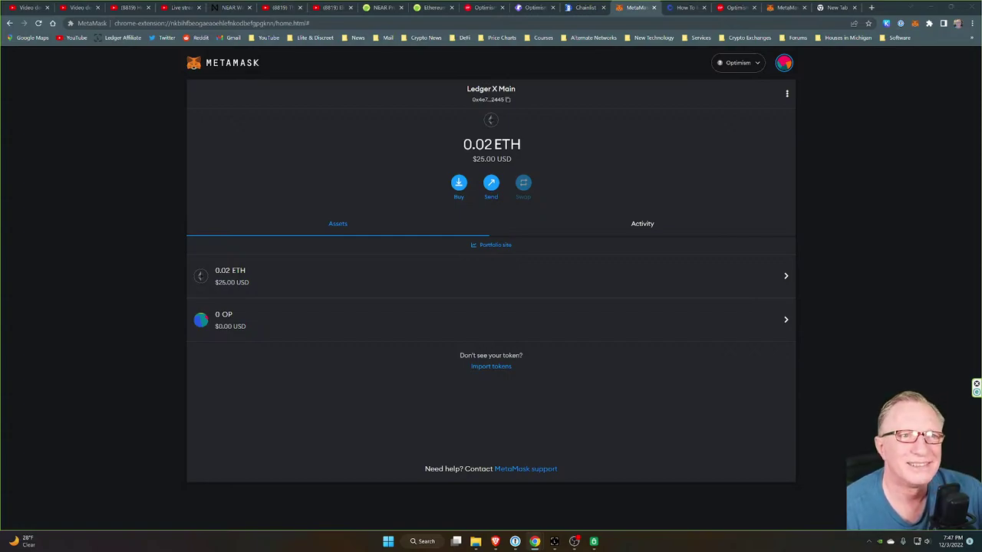
- Leave MetaMask and bring up Trezor Suite's Hidden wallet #1 dashboard, showing $99.04 in Bitcoin
left_click(31, 7)
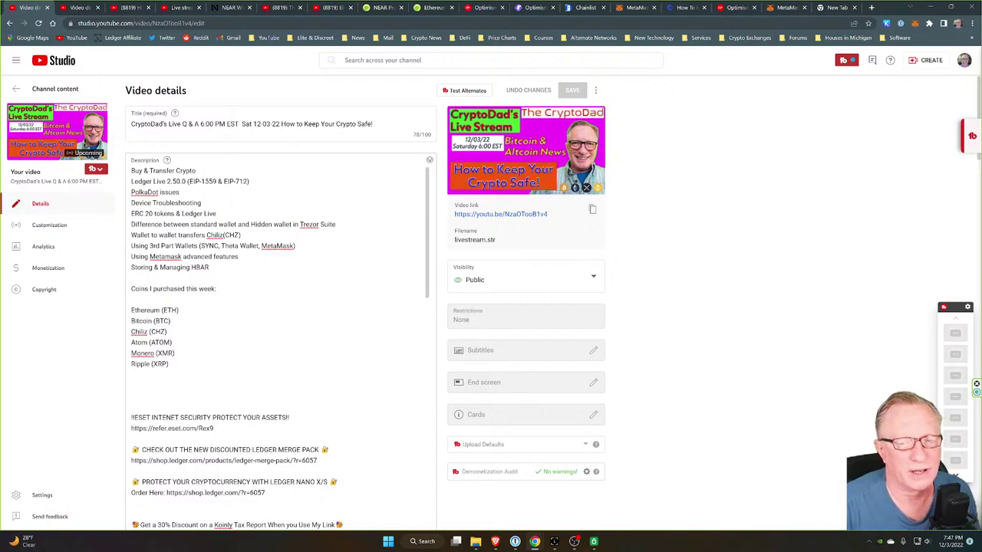
left_click(593, 541)
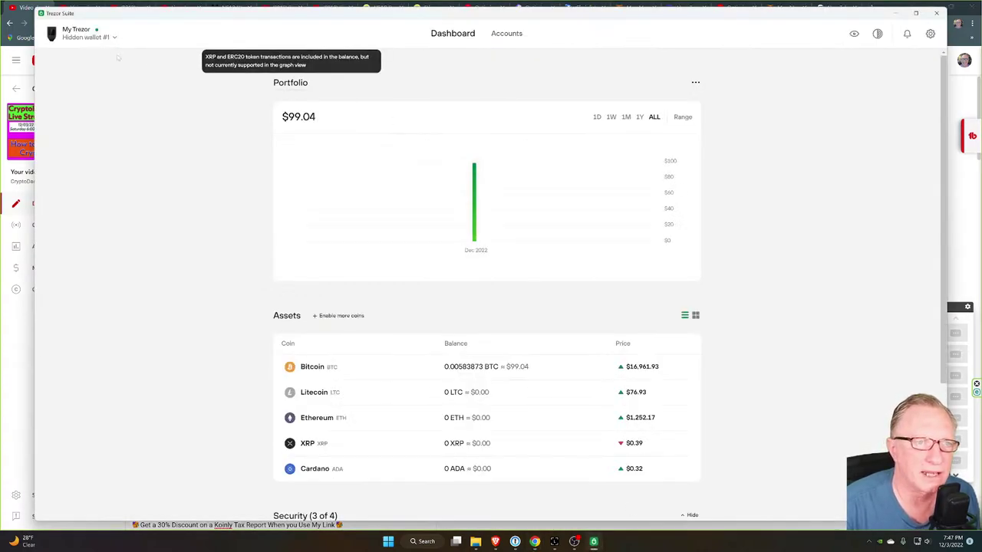
- Switch to the Standard wallet and open the Receive panel for Ethereum #1 from its Tokens view
left_click(85, 36)
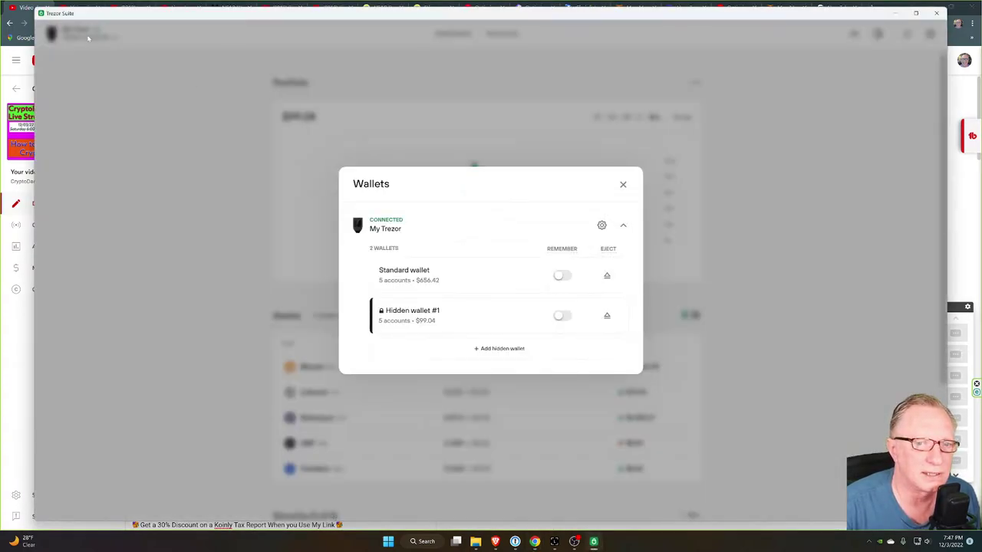
left_click(396, 273)
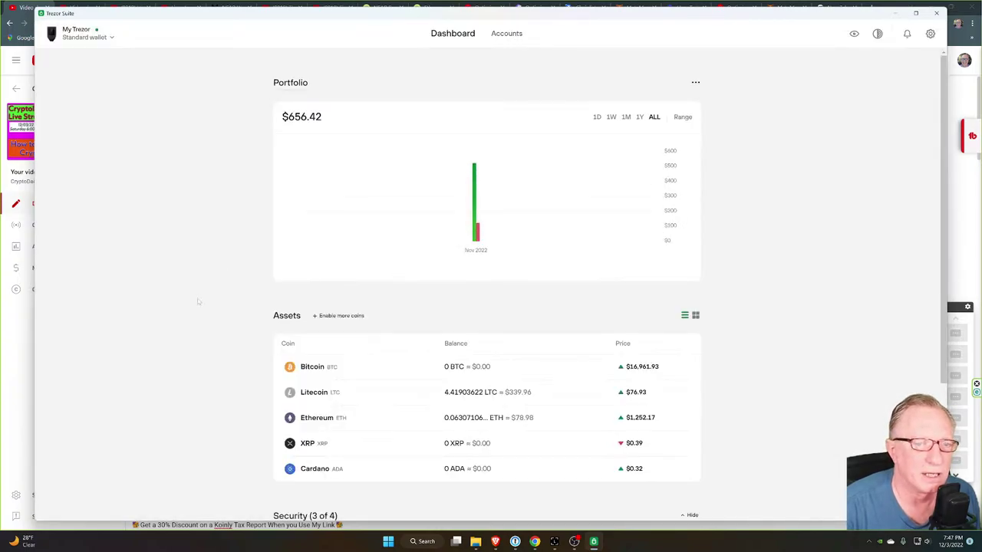
scroll(198, 299, "down", 2)
scroll(198, 300, "down", 1)
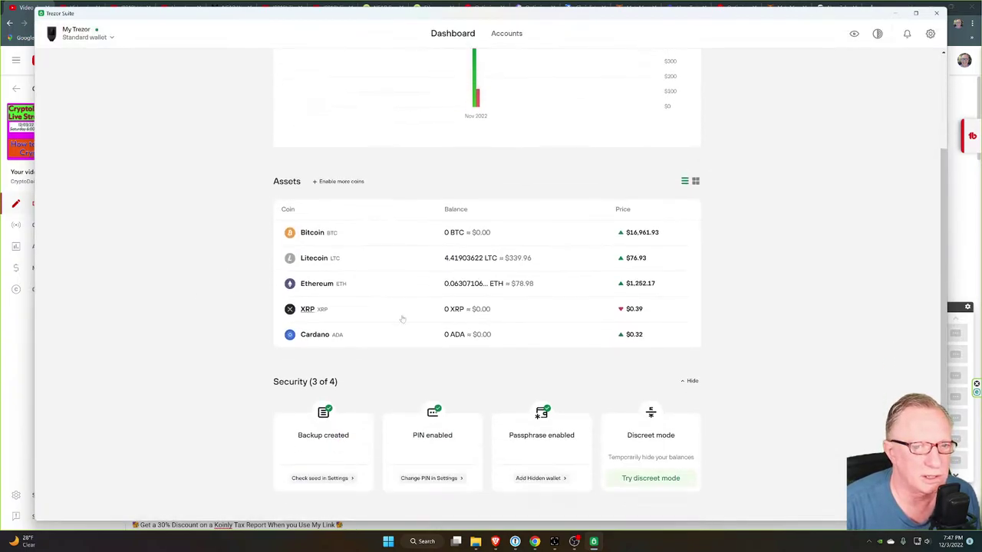
left_click(318, 285)
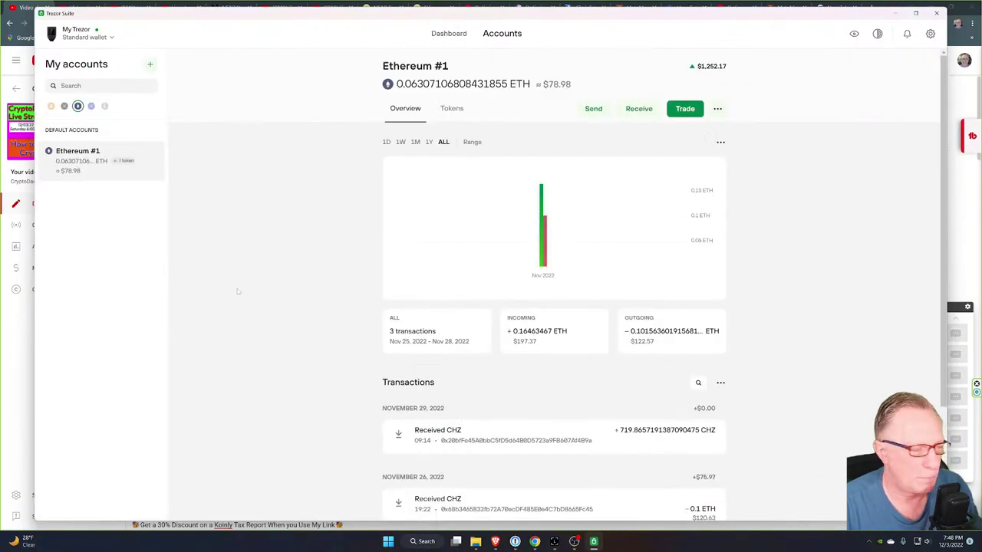
left_click(452, 108)
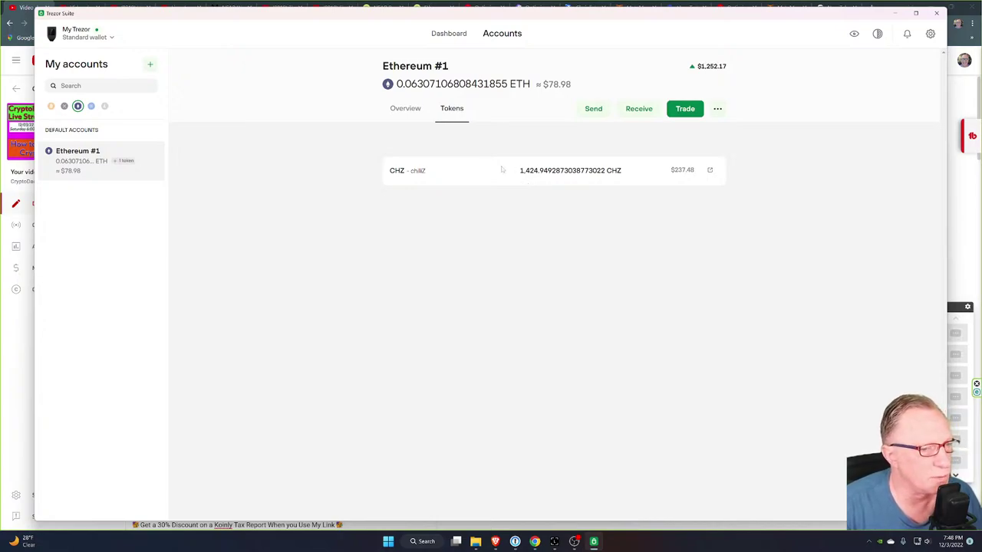
left_click(639, 109)
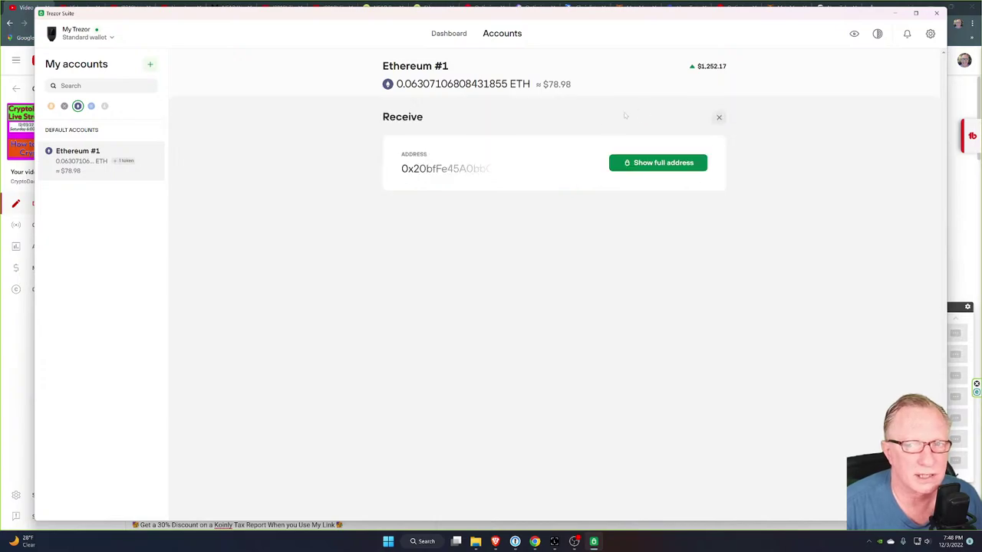
- Show and verify the full Ethereum #1 address on the Trezor, copy it, and close the dialog
left_click(655, 163)
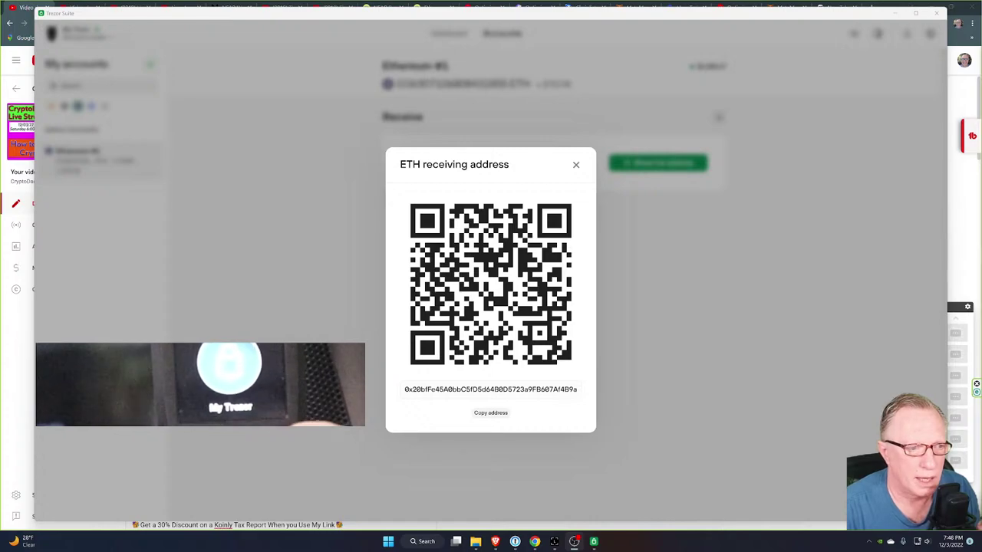
left_click(491, 412)
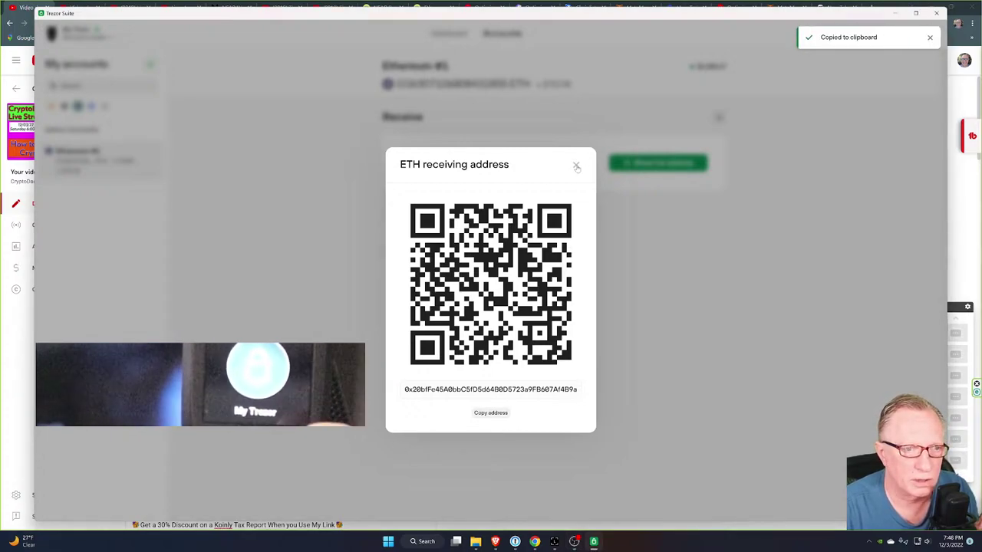
left_click(576, 165)
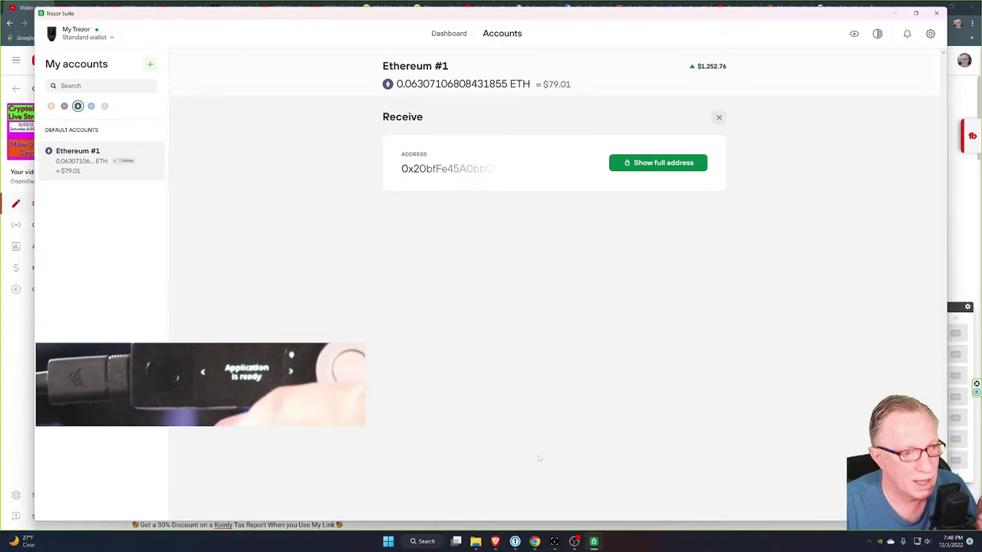
- Open Ethereum Main from Accounts, show all its tokens, and open the chiliZ account holding 236.65 CHZ
left_click(554, 541)
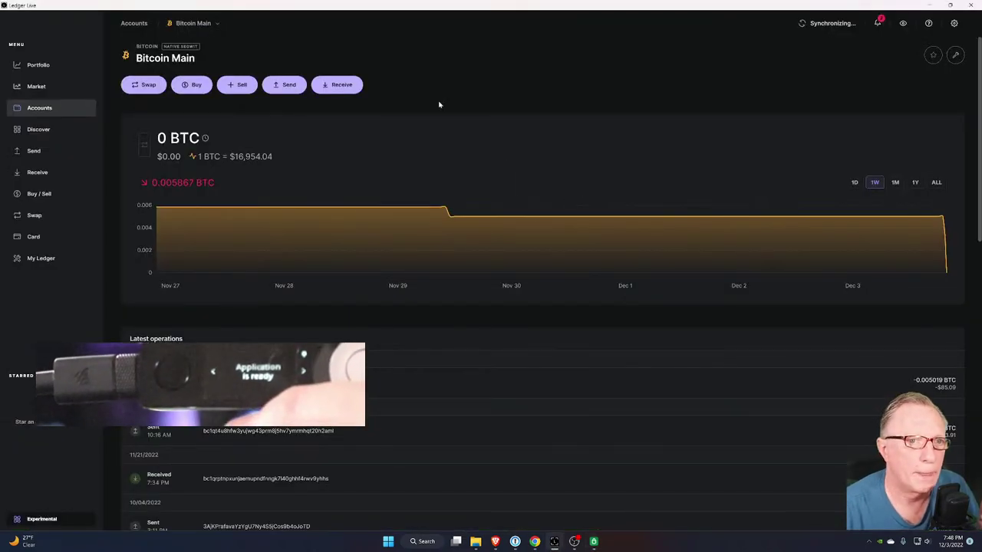
left_click(43, 111)
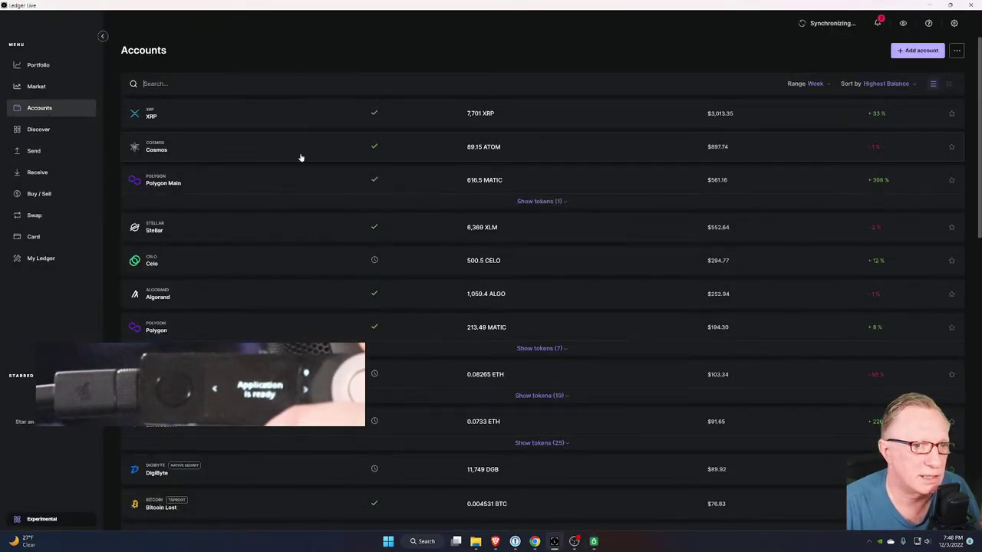
scroll(244, 249, "down", 1)
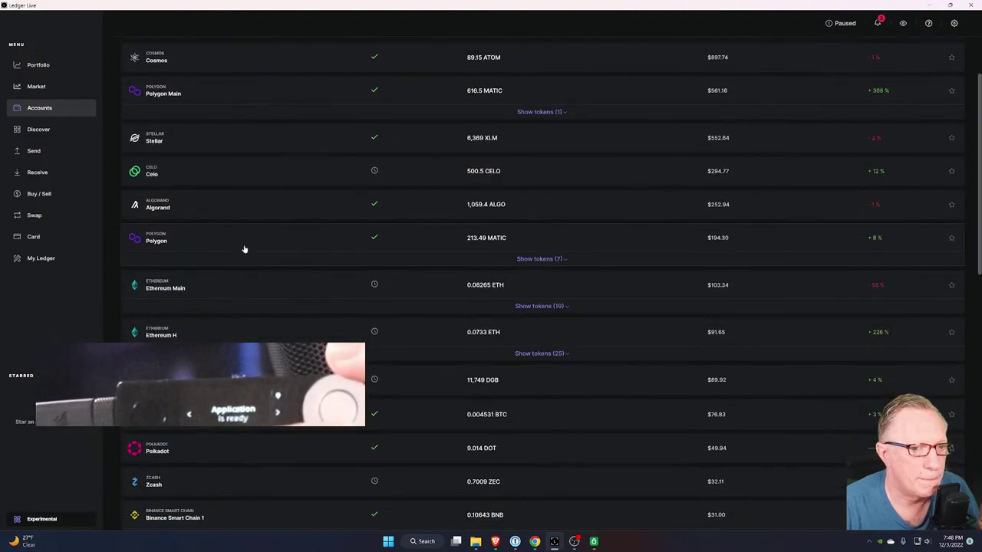
left_click(175, 288)
scroll(368, 304, "down", 2)
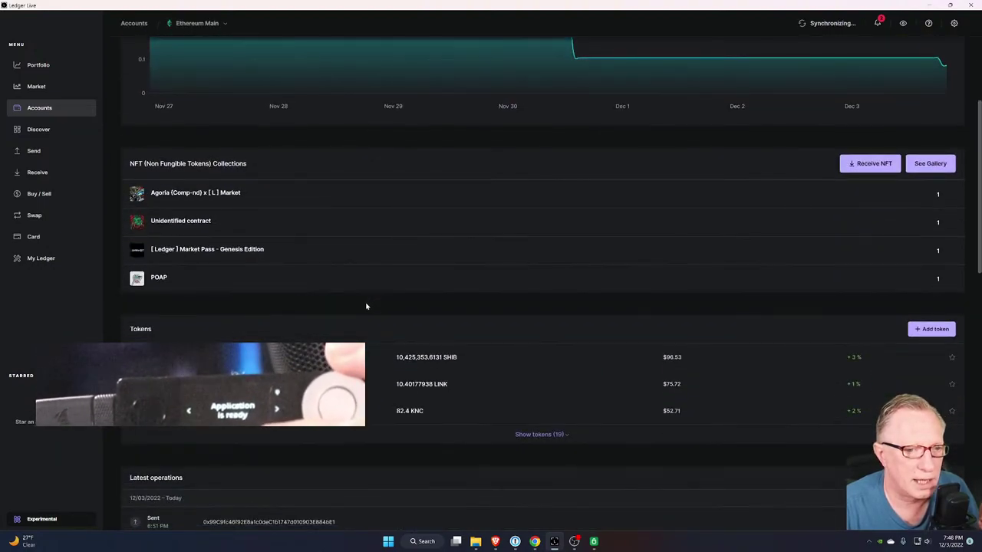
scroll(366, 306, "down", 1)
left_click(532, 345)
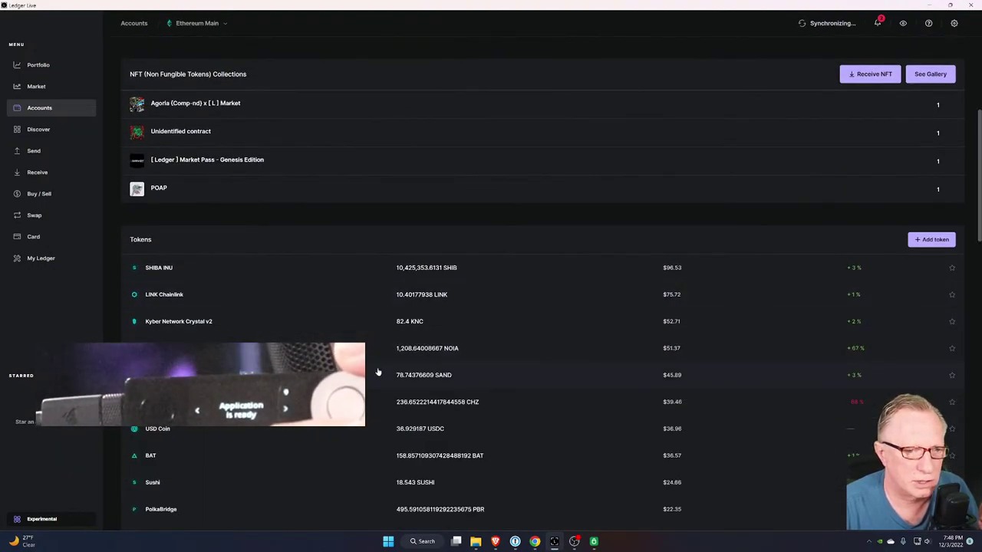
scroll(377, 372, "down", 1)
left_click(433, 314)
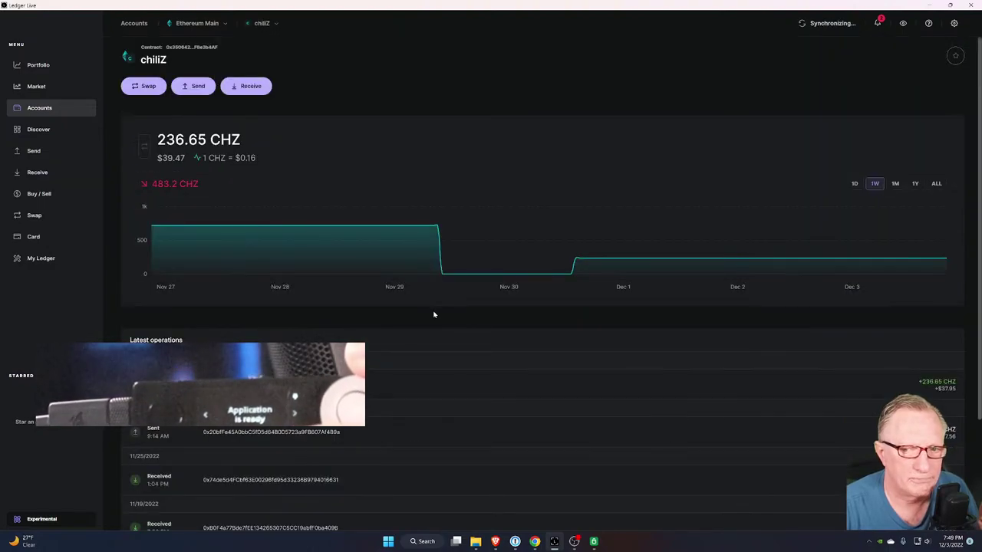
- Start a CHZ send with the copied Trezor Ethereum address pasted as recipient, checked against Trezor Suite
left_click(195, 86)
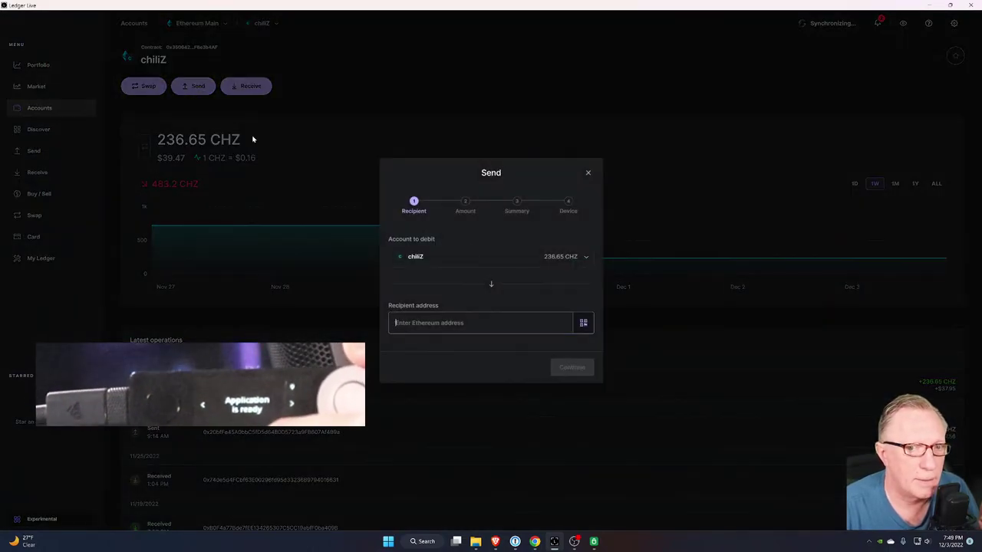
right_click(400, 321)
left_click(409, 350)
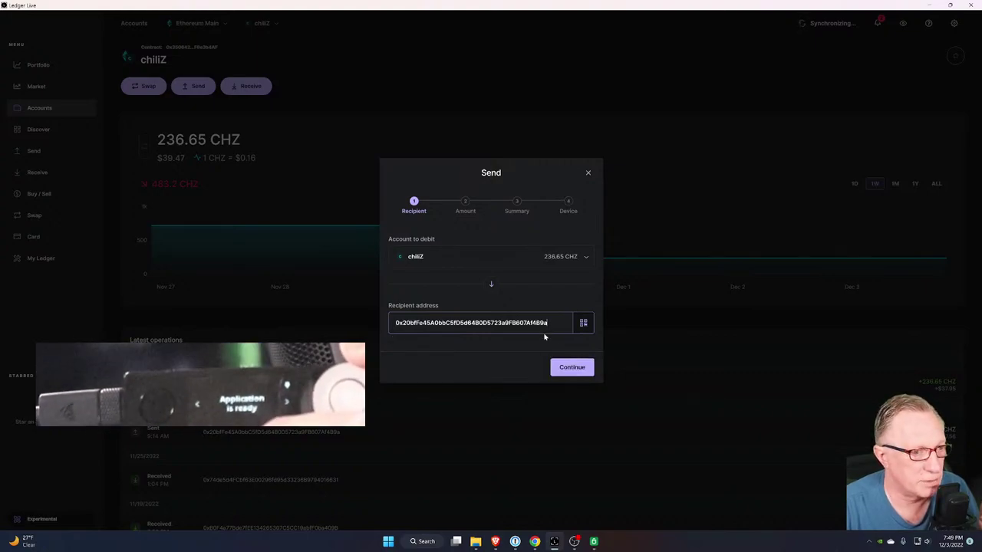
left_click(593, 542)
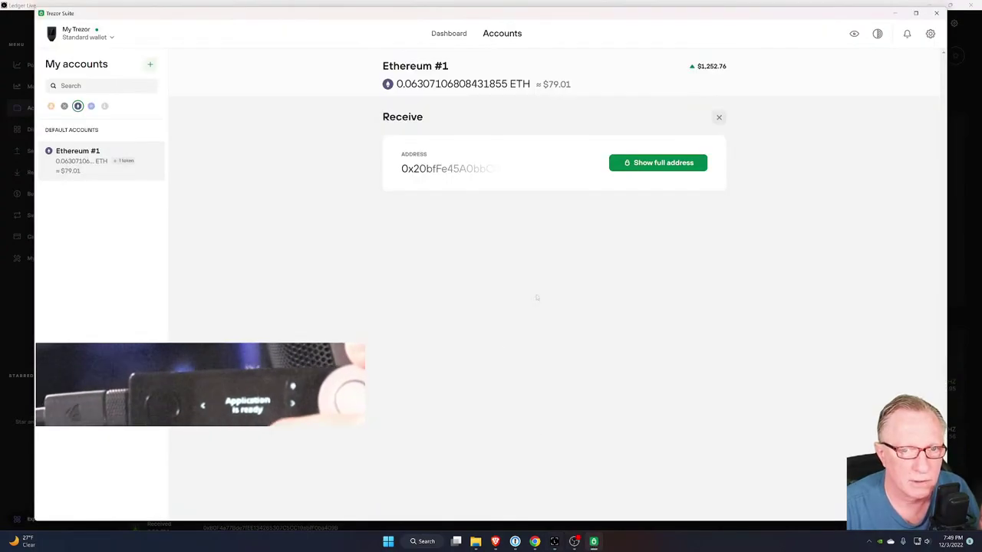
left_click(554, 541)
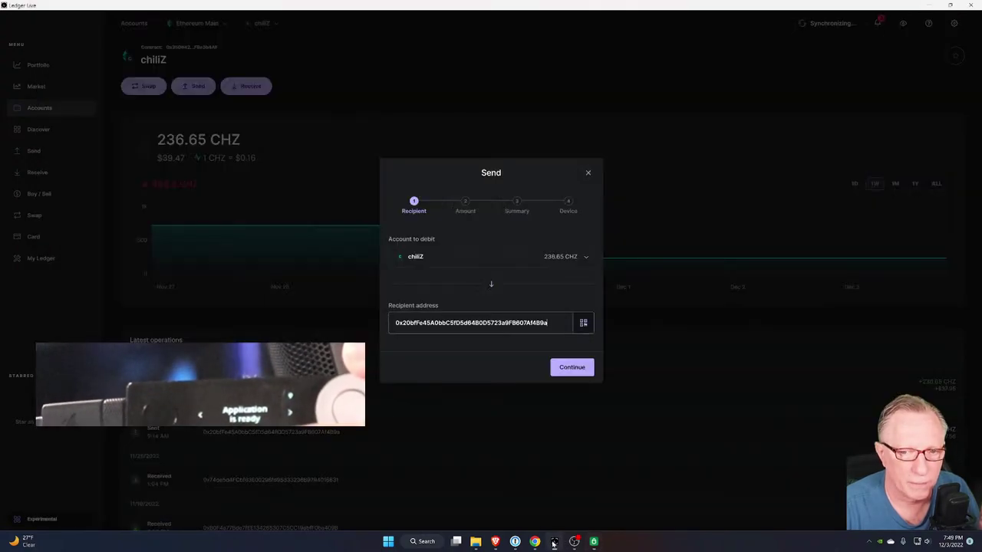
- Send the maximum 236.65 CHZ, confirm on the device, then review and close the transaction details
left_click(571, 368)
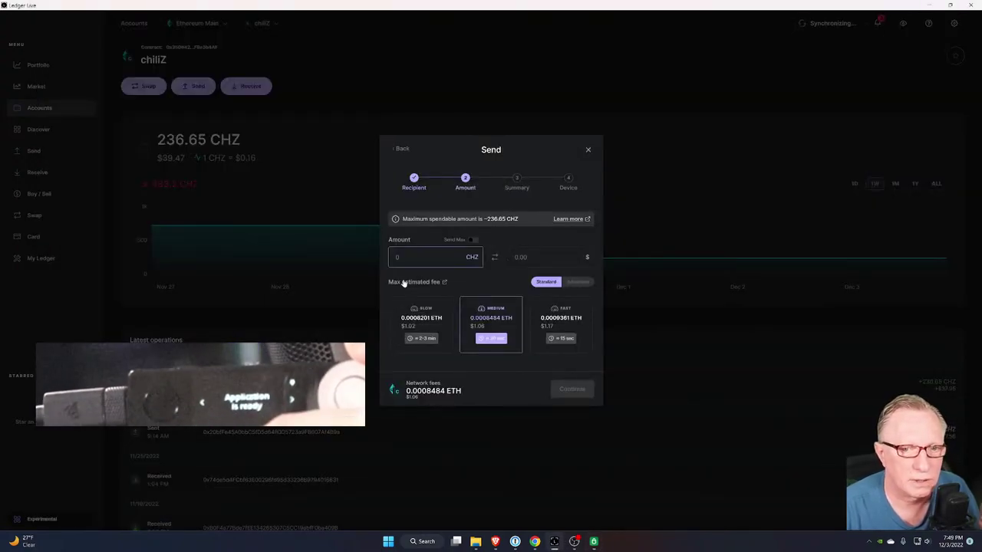
left_click(473, 240)
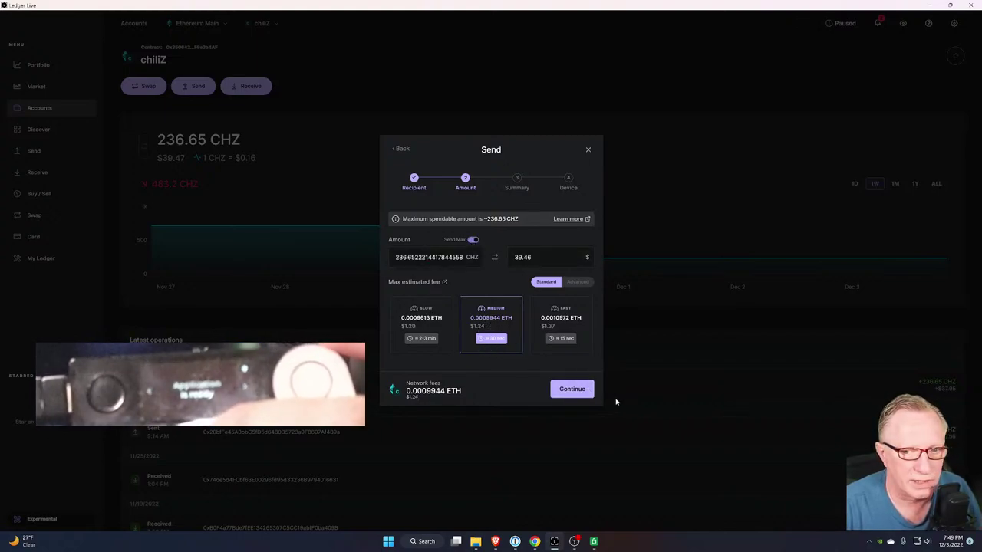
left_click(573, 393)
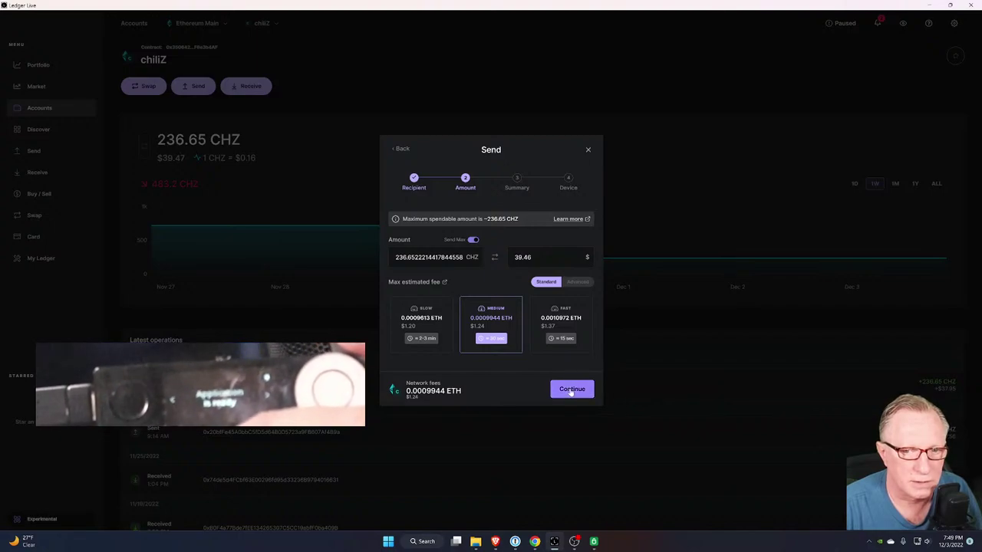
left_click(572, 368)
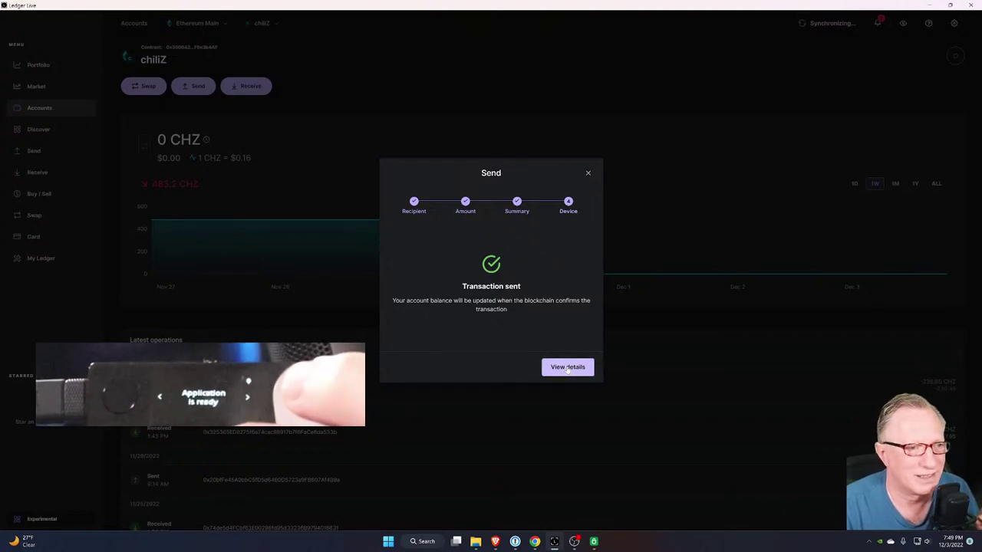
left_click(588, 173)
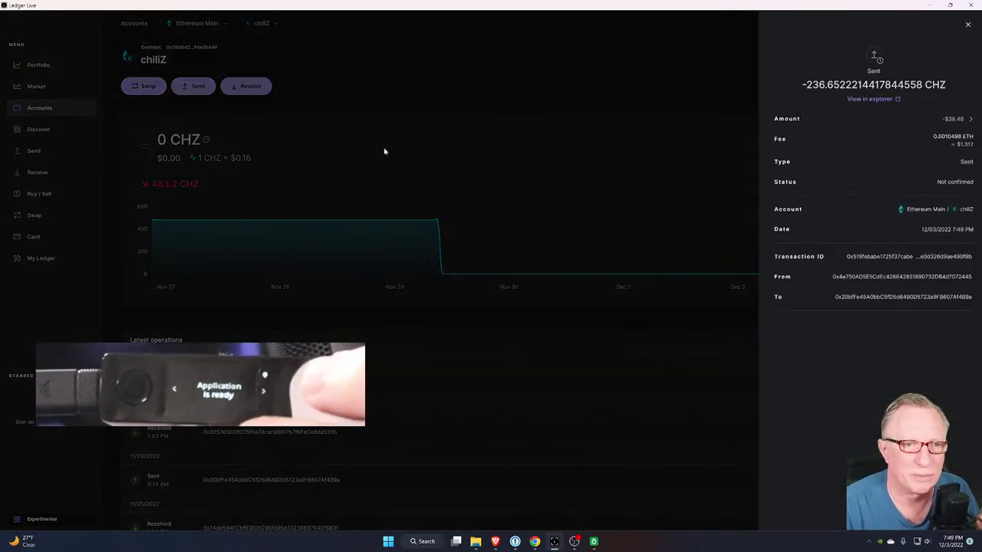
left_click(967, 27)
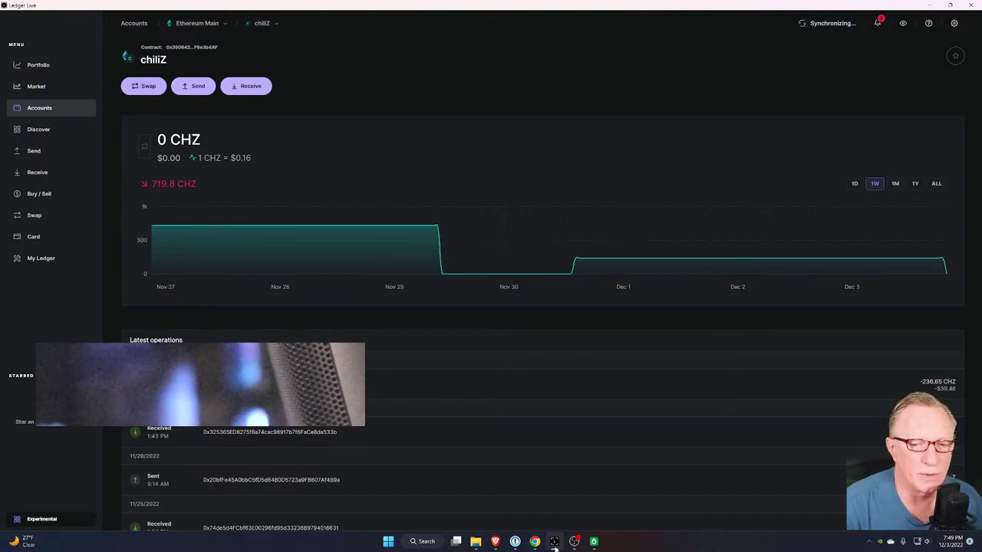
- Review Ethereum #1's overview chart and transactions in Trezor Suite, then show its roughly 1,661.6 CHZ
left_click(593, 542)
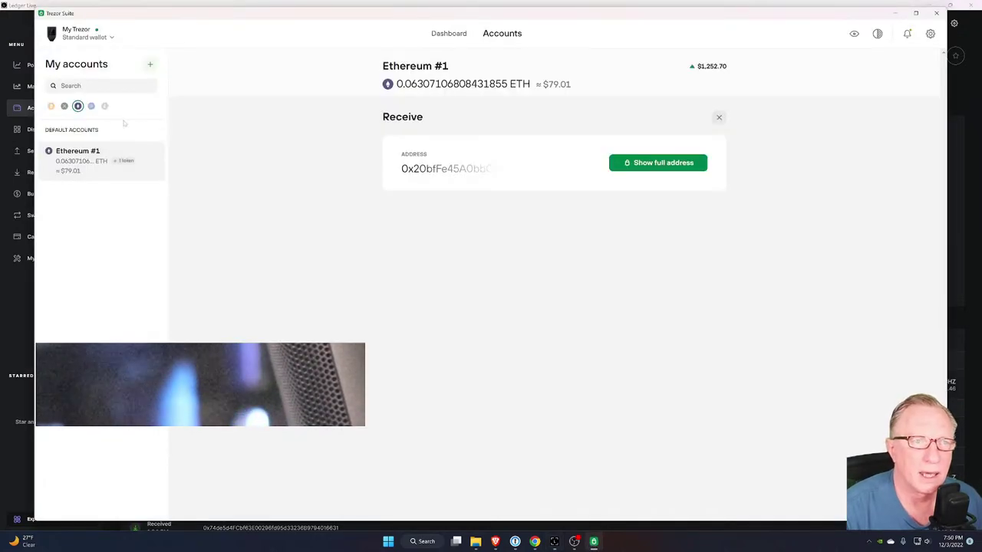
left_click(90, 157)
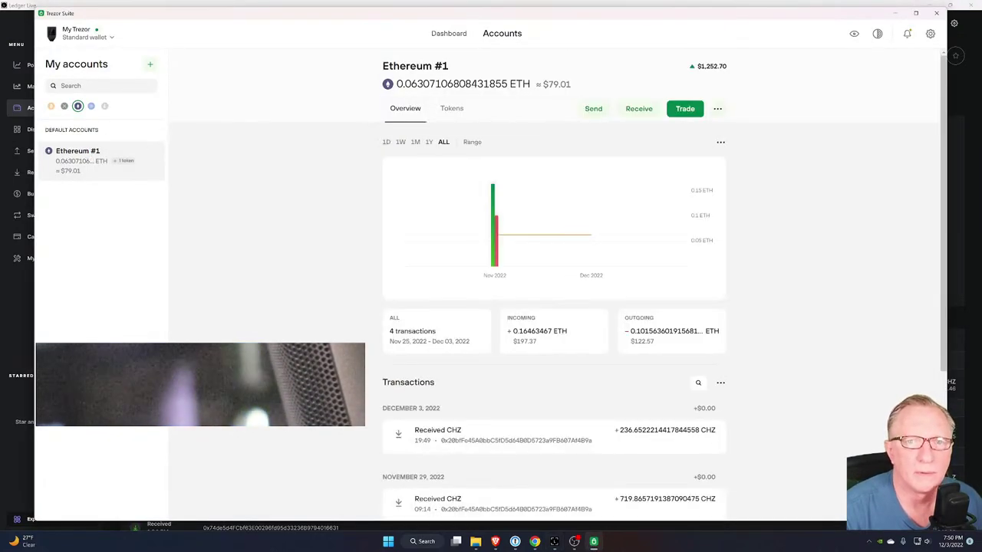
left_click(452, 108)
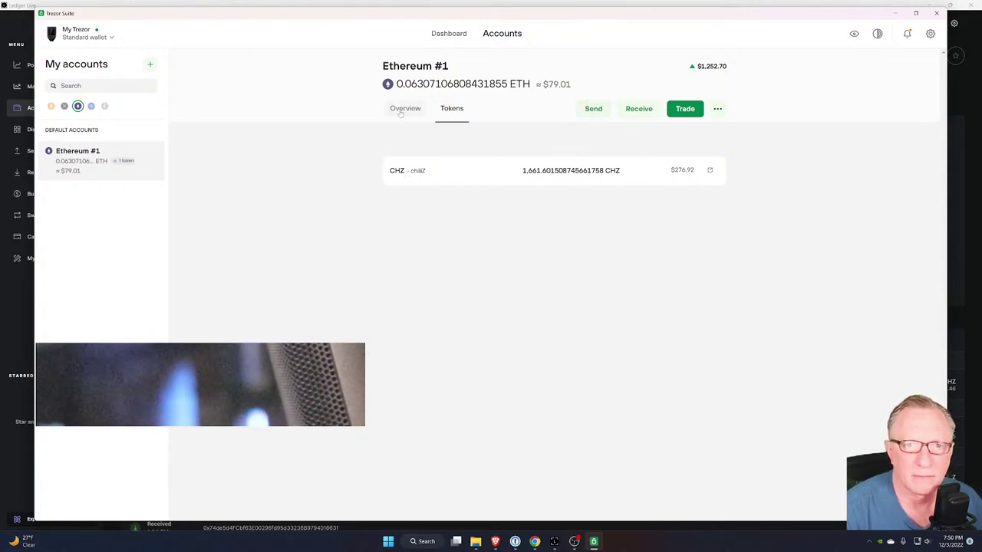
left_click(717, 110)
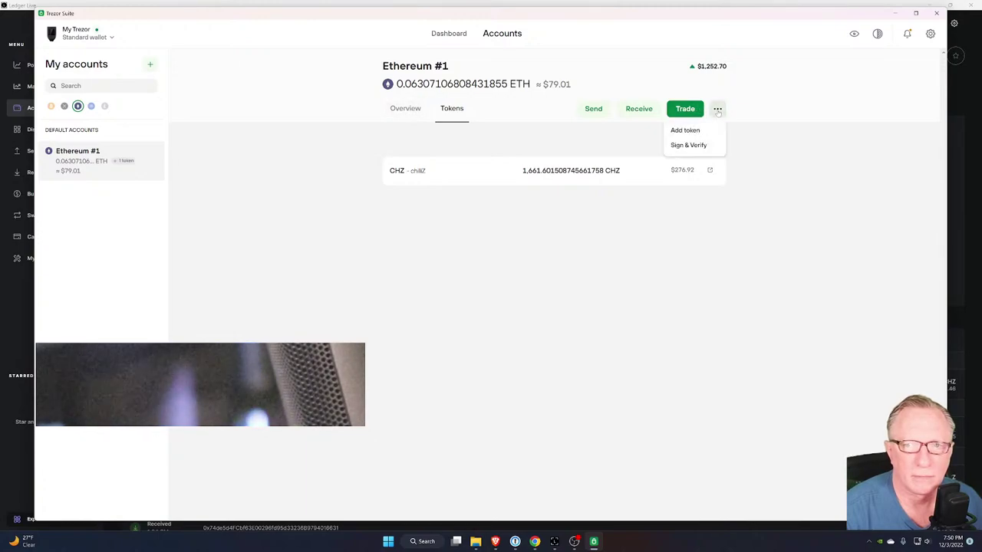
left_click(405, 109)
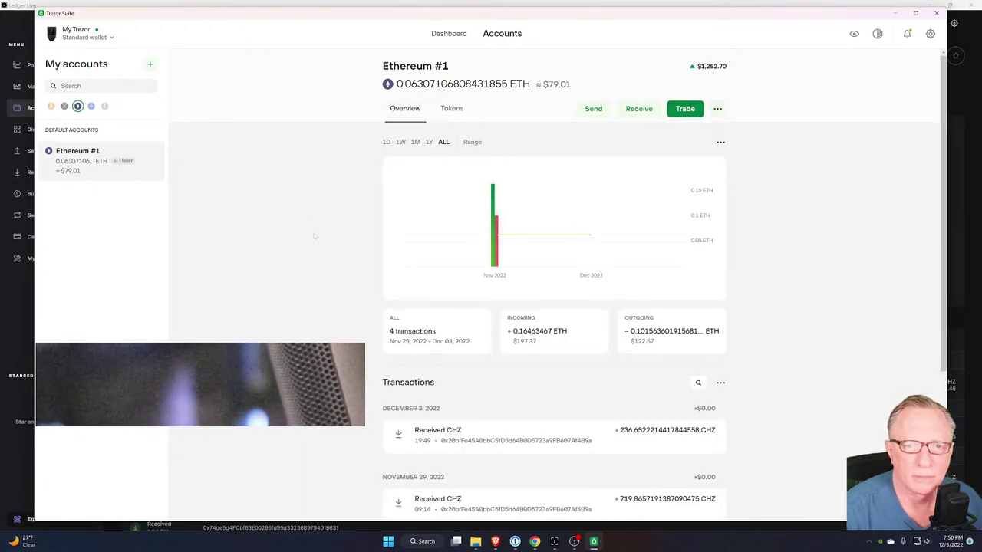
scroll(320, 235, "down", 1)
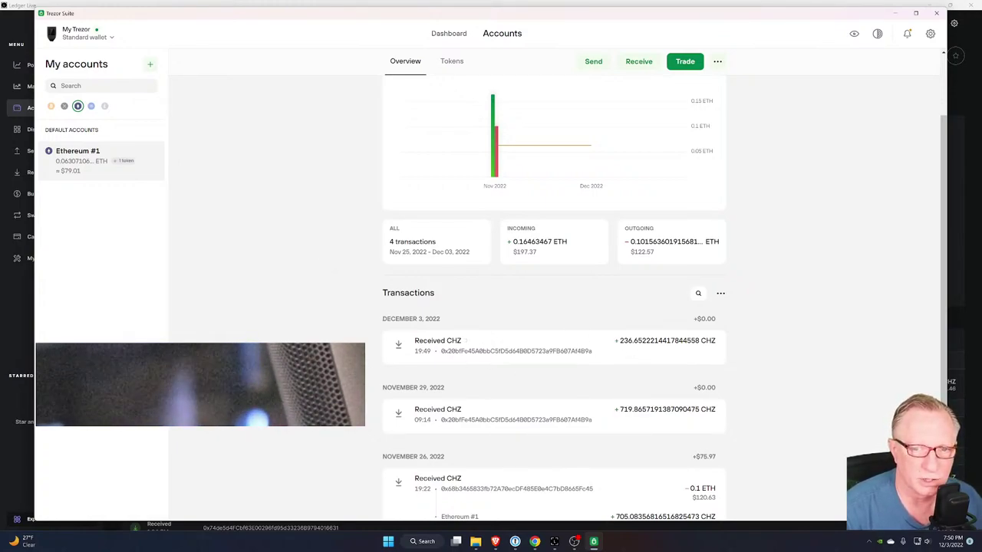
scroll(554, 307, "up", 2)
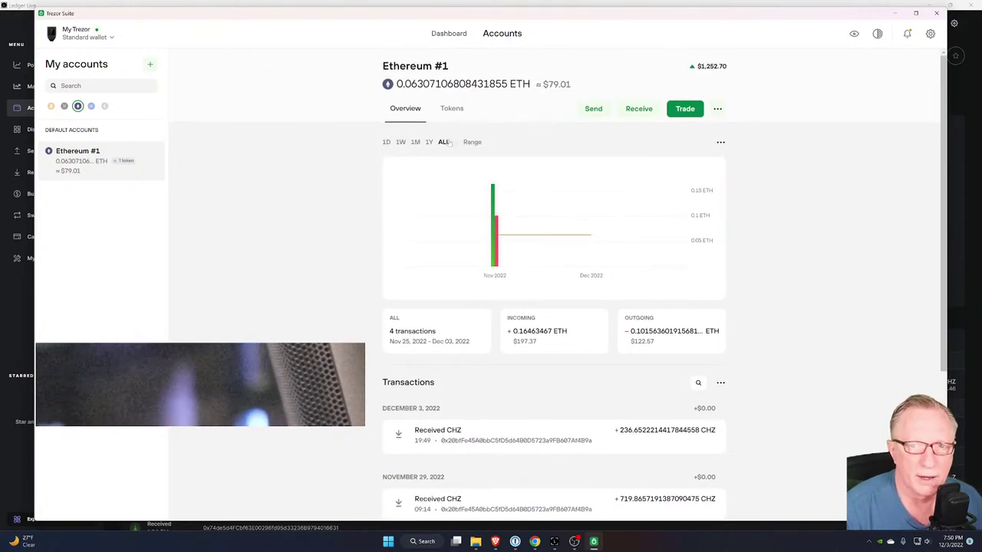
left_click(451, 111)
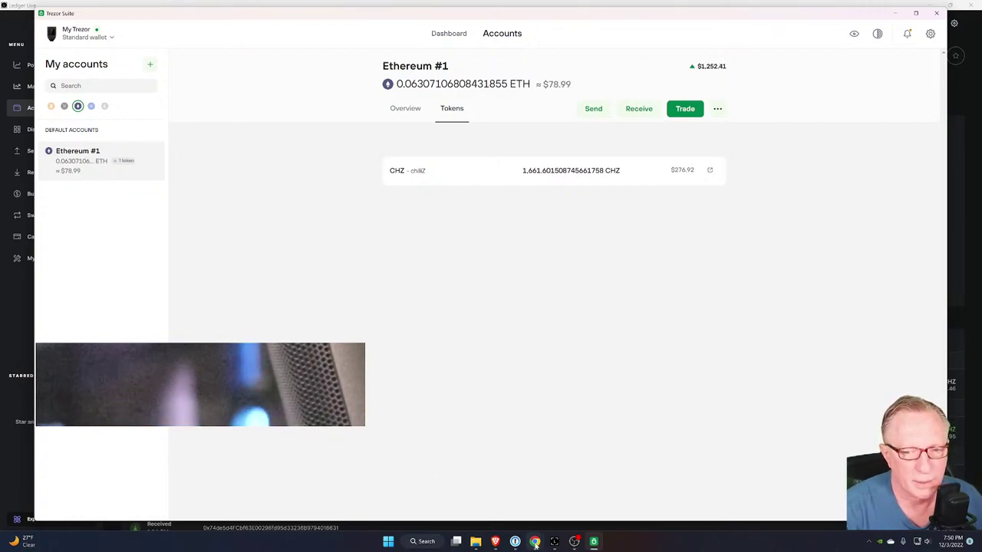
- Scroll through the coin list in the YouTube Studio video description
mouse_move(535, 542)
left_click(475, 509)
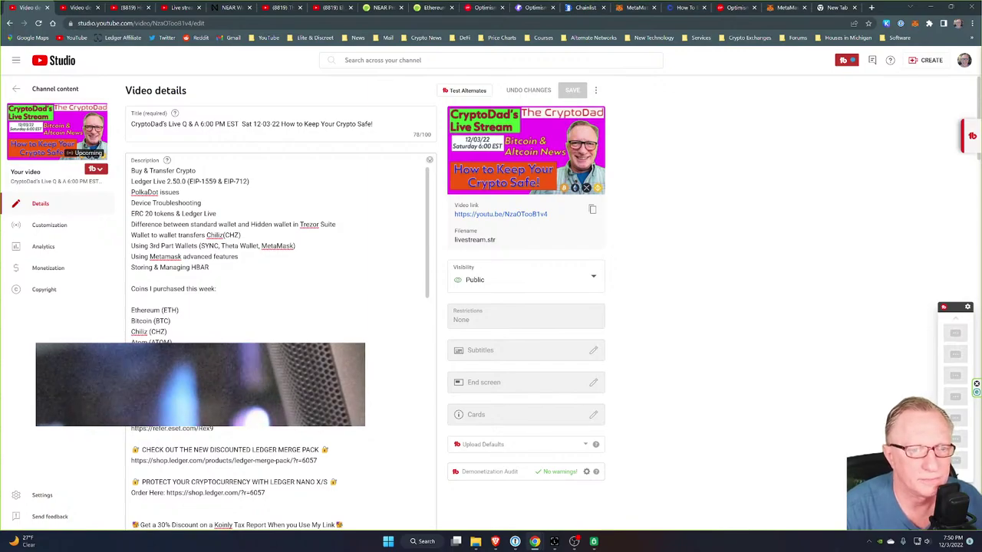
scroll(280, 348, "down", 1)
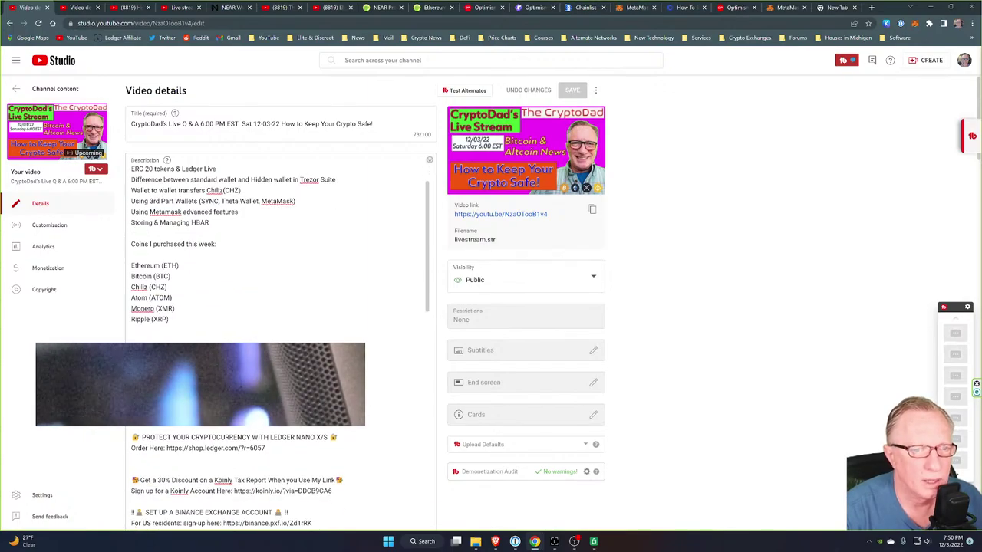
scroll(280, 345, "up", 1)
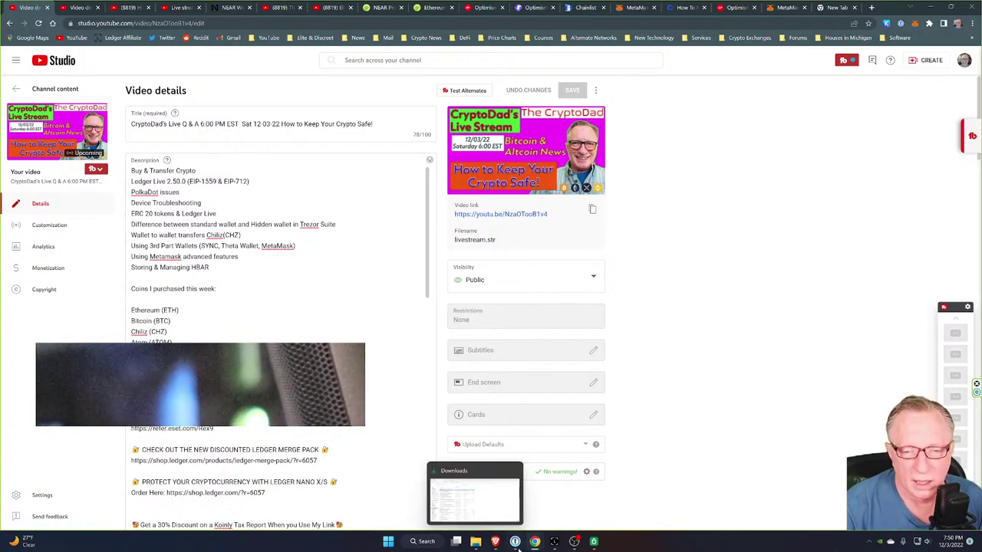
- Go to Ledger Live's accounts list and begin adding a new account
left_click(553, 542)
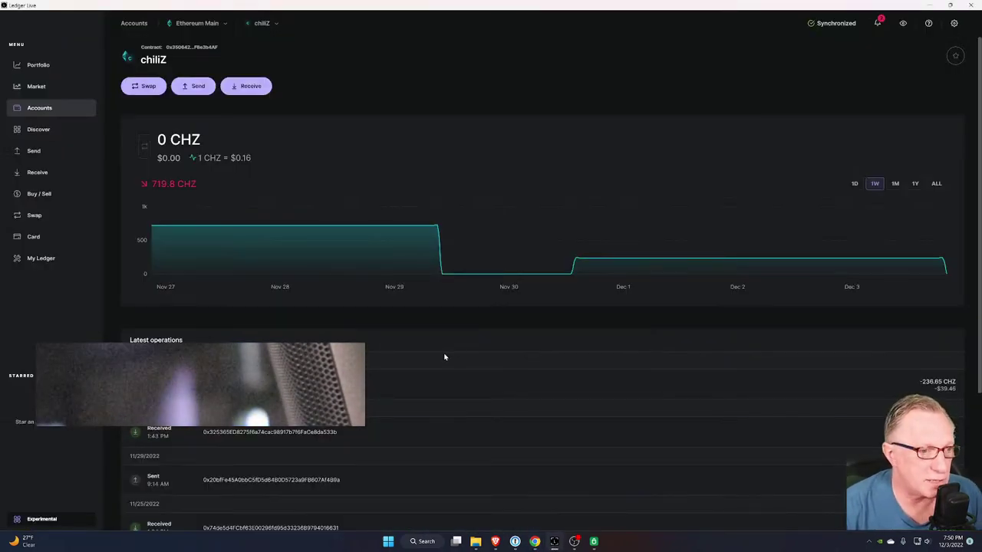
left_click(49, 110)
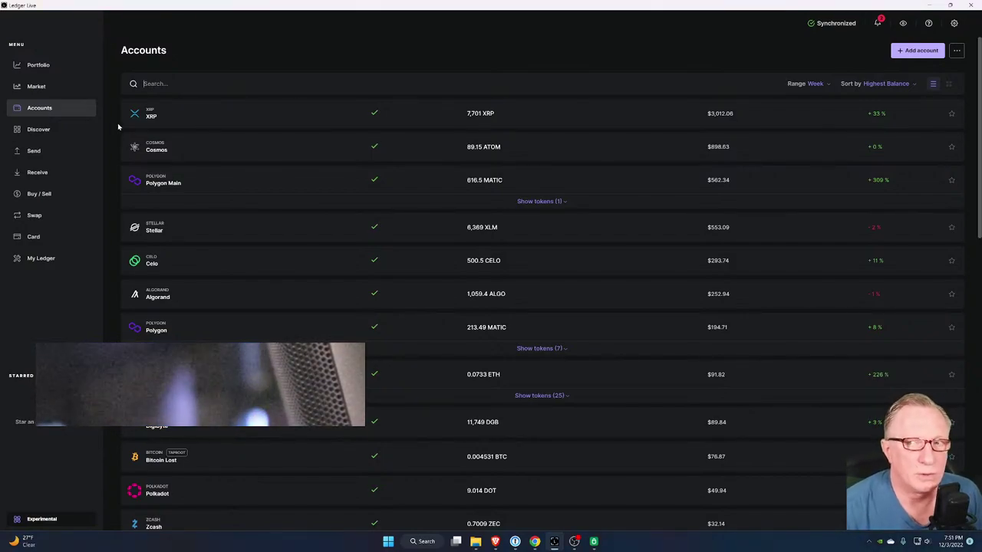
left_click(918, 51)
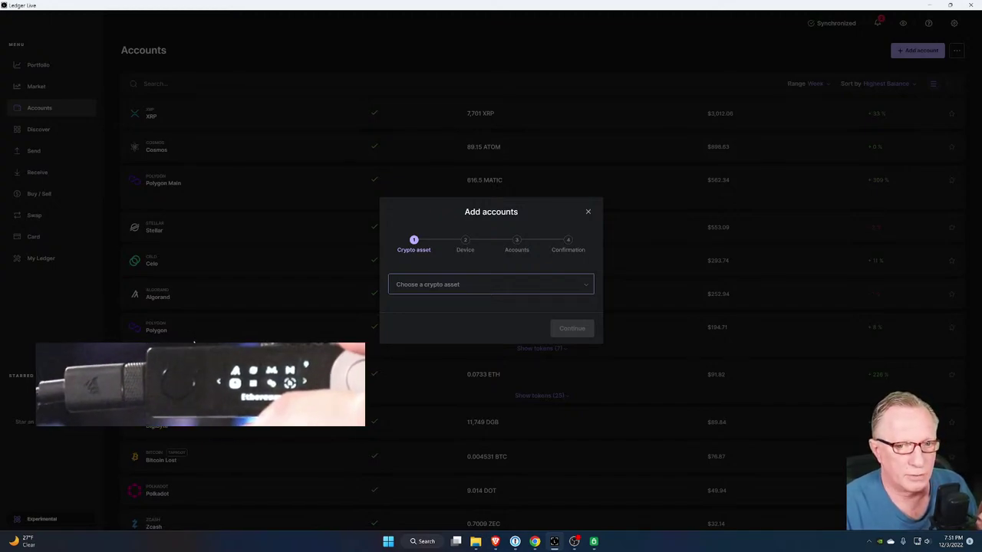
- Add the Hedera (HBAR) account holding 2,481 HBAR, naming it 'Hedera'
left_click(414, 287)
type("hbar")
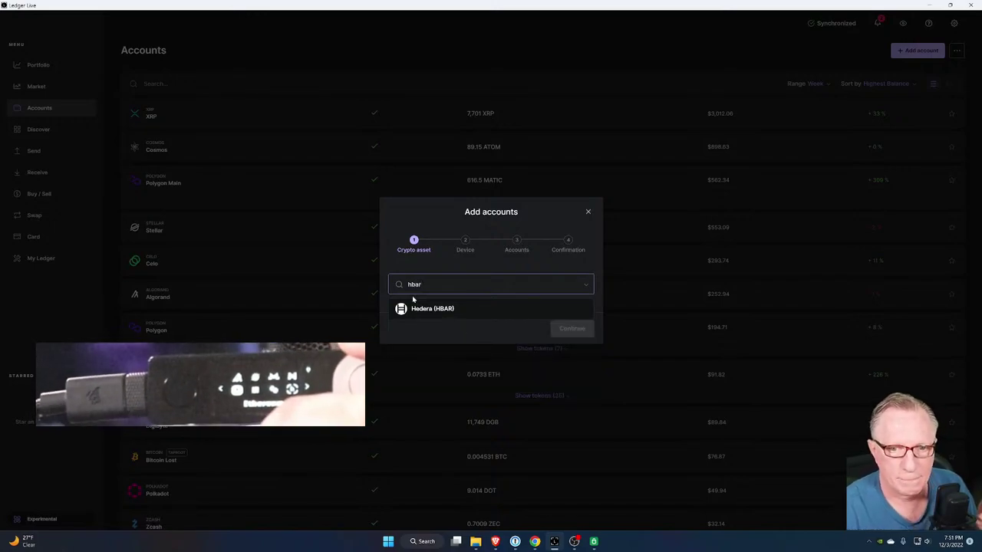
left_click(428, 310)
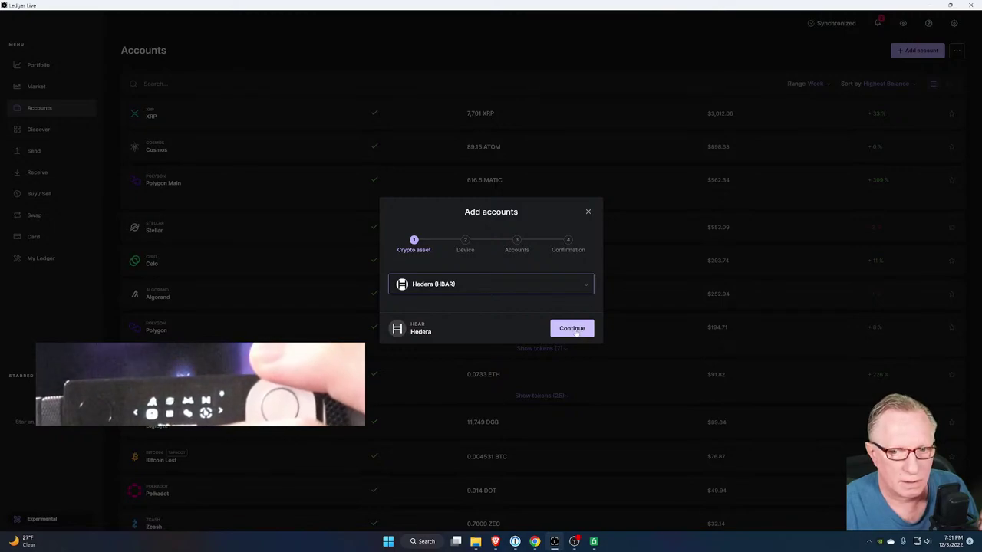
left_click(574, 332)
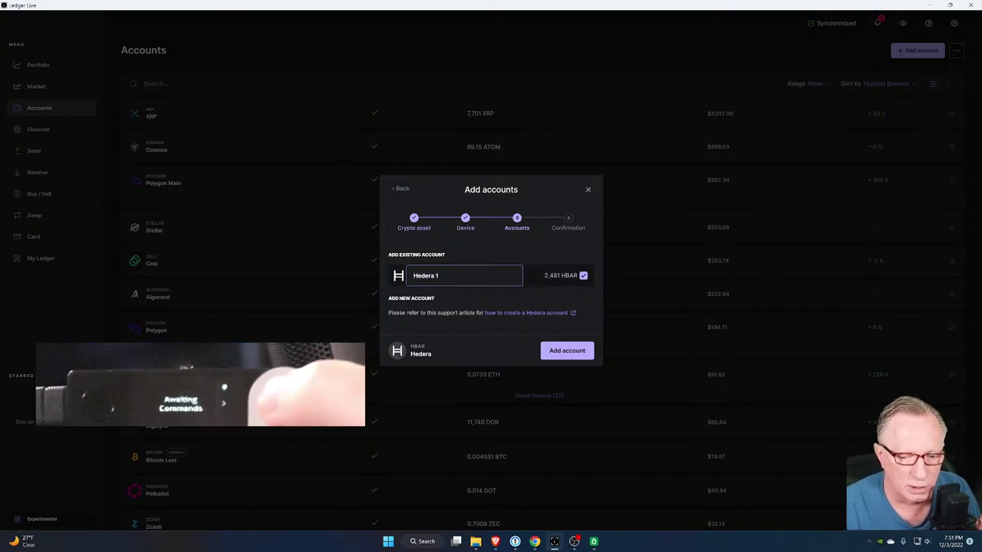
key("BackSpace")
key("BackSpace")
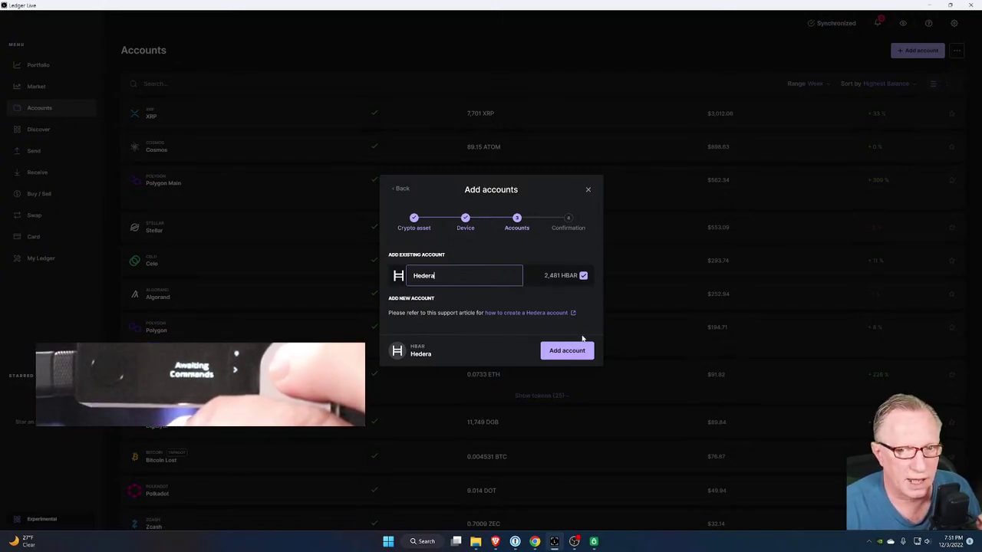
left_click(567, 355)
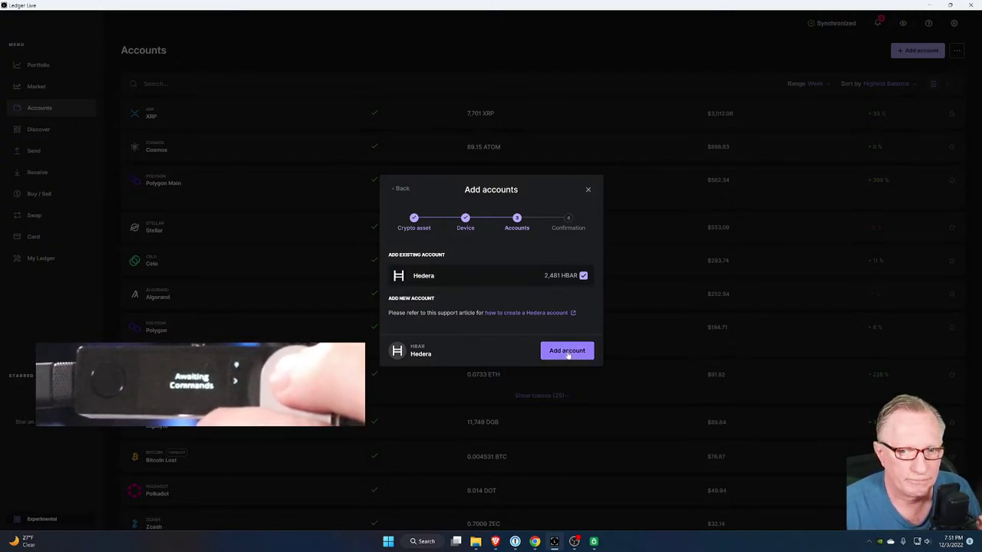
left_click(577, 361)
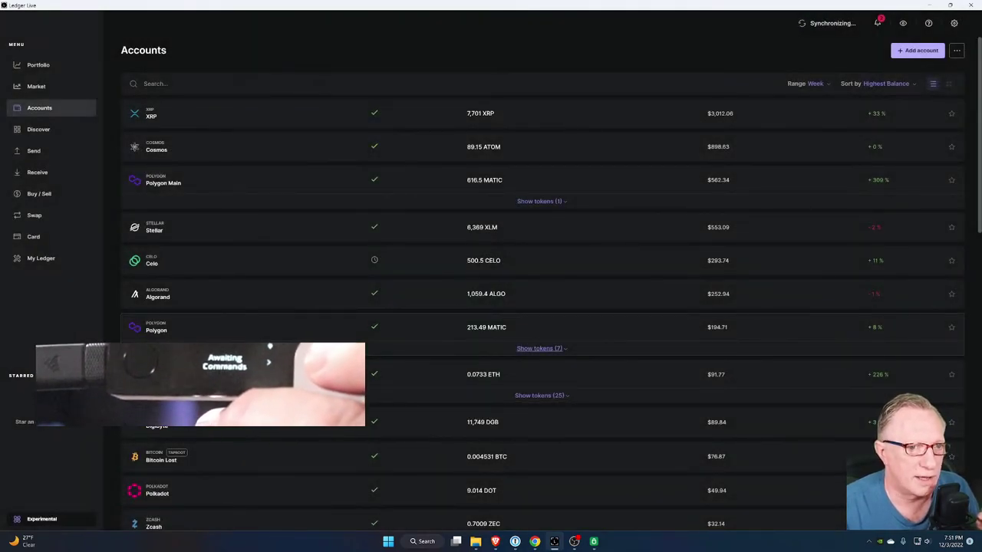
- Open the Hedera account, go back to Accounts, and reopen it showing 2,481 HBAR ($119.34)
scroll(537, 337, "down", 5)
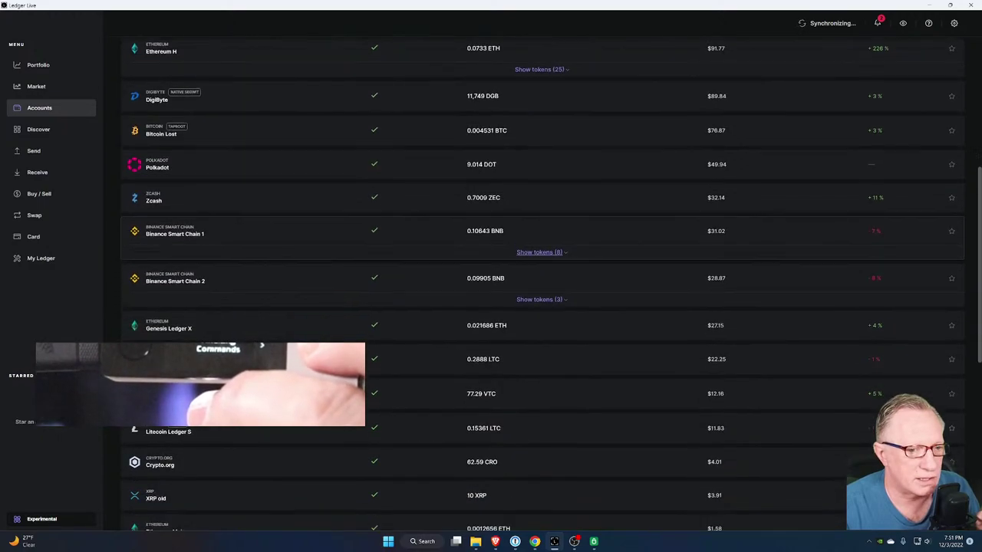
scroll(537, 337, "down", 4)
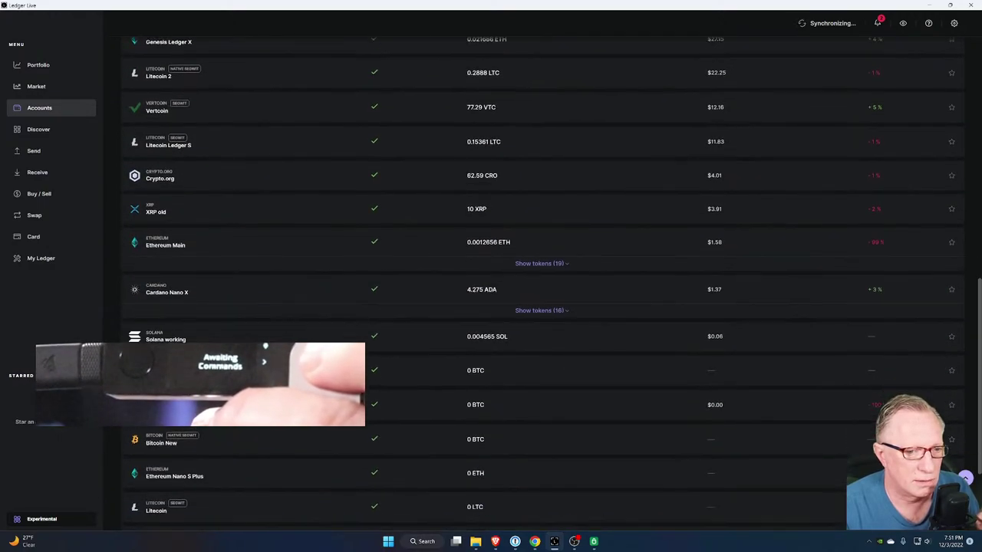
scroll(537, 338, "down", 2)
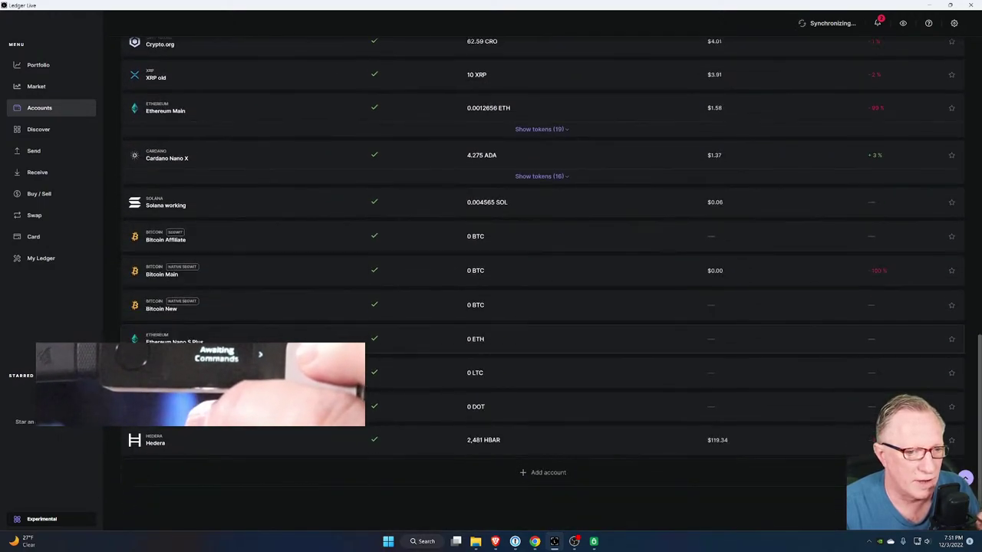
left_click(485, 442)
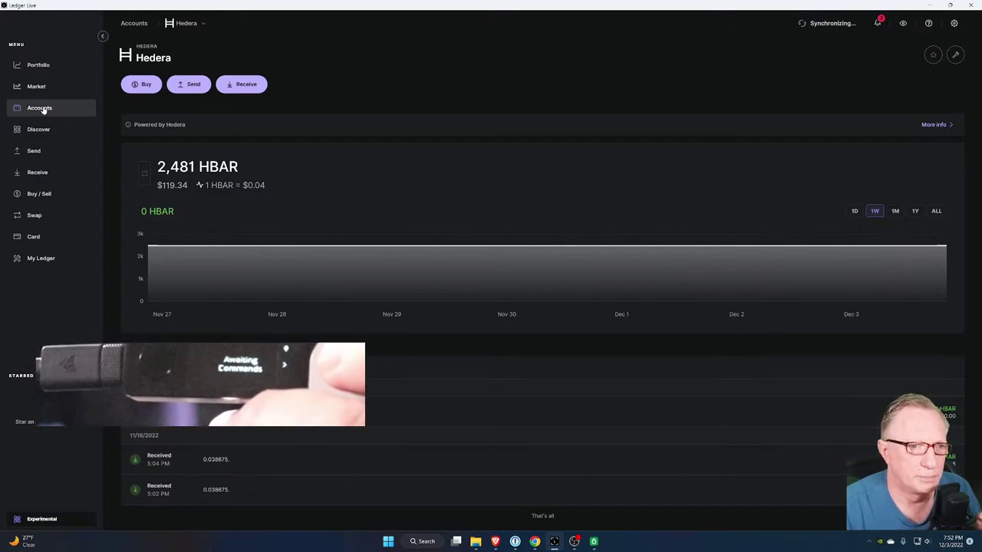
left_click(40, 108)
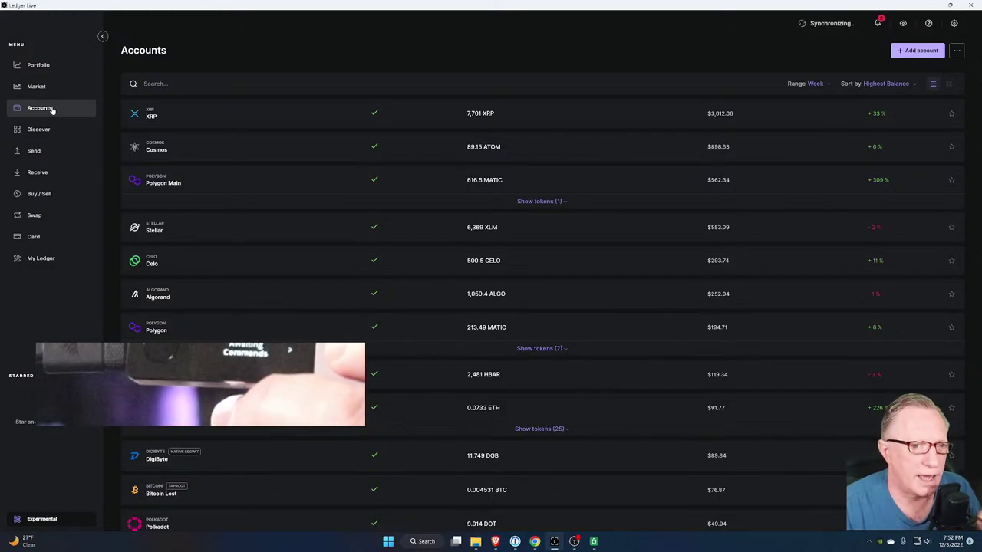
left_click(253, 374)
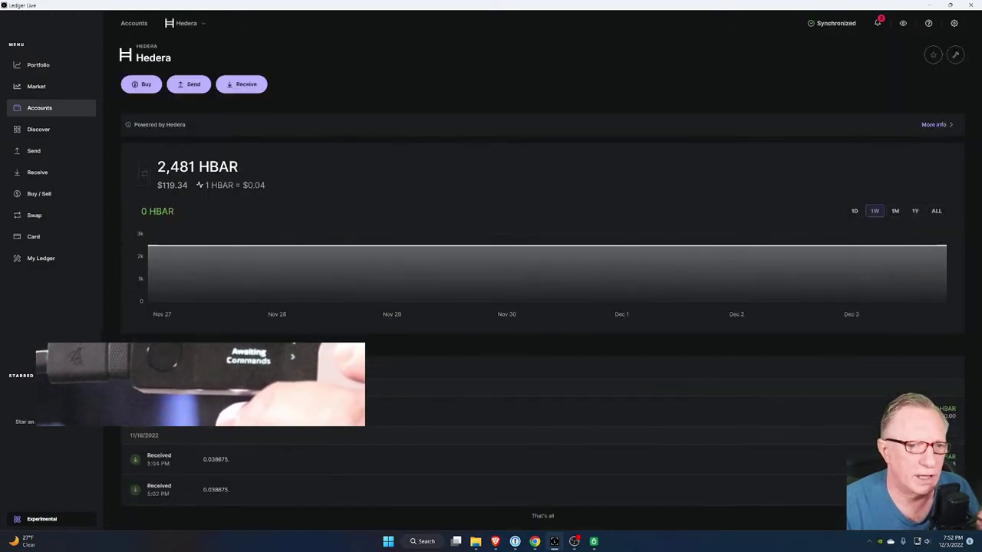
- Copy the Hedera account's receive address from the Receive dialog, then close it
left_click(245, 86)
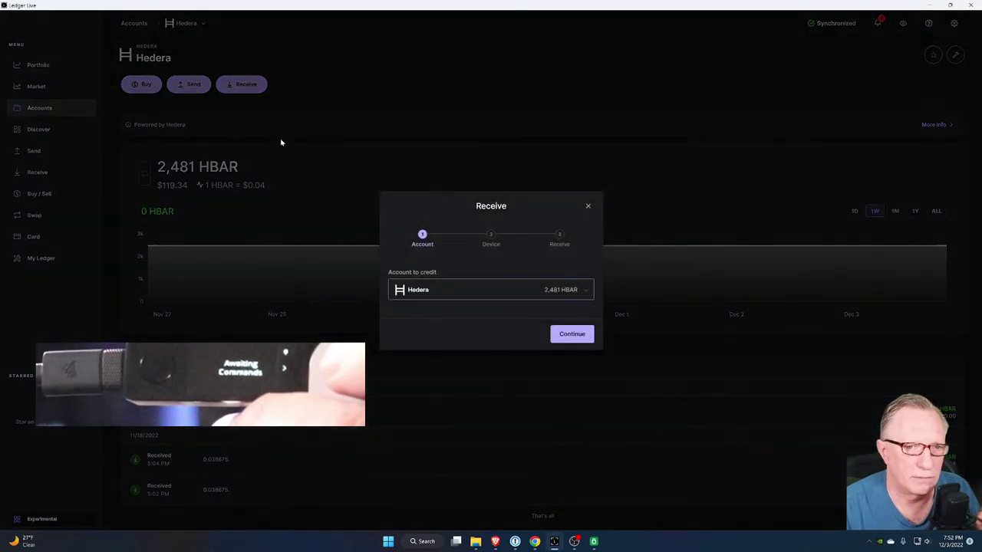
left_click(574, 336)
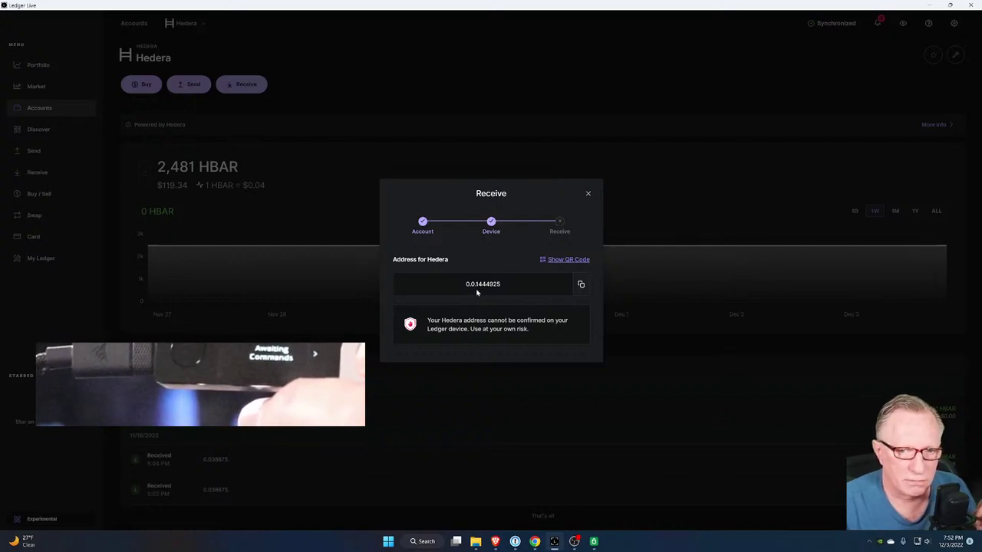
left_click(581, 286)
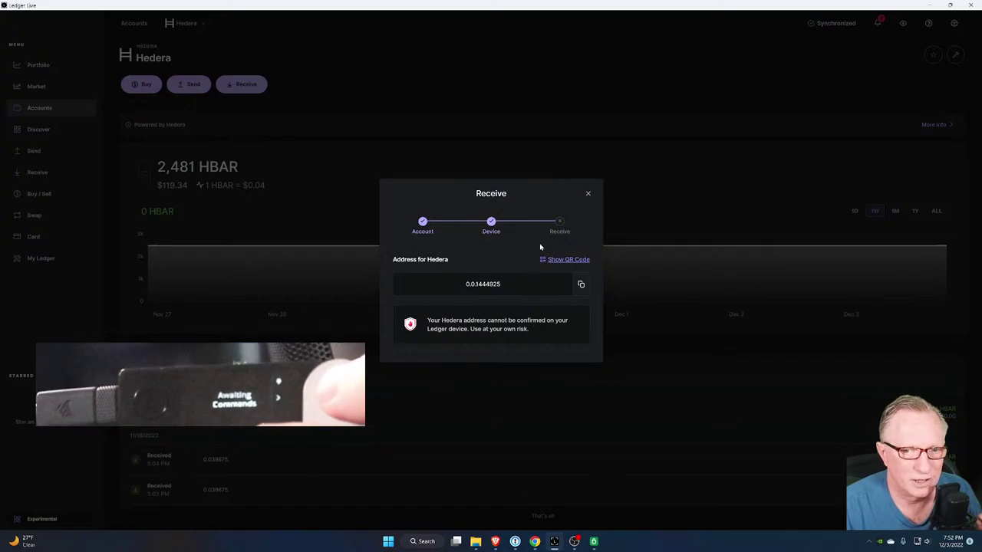
left_click(587, 193)
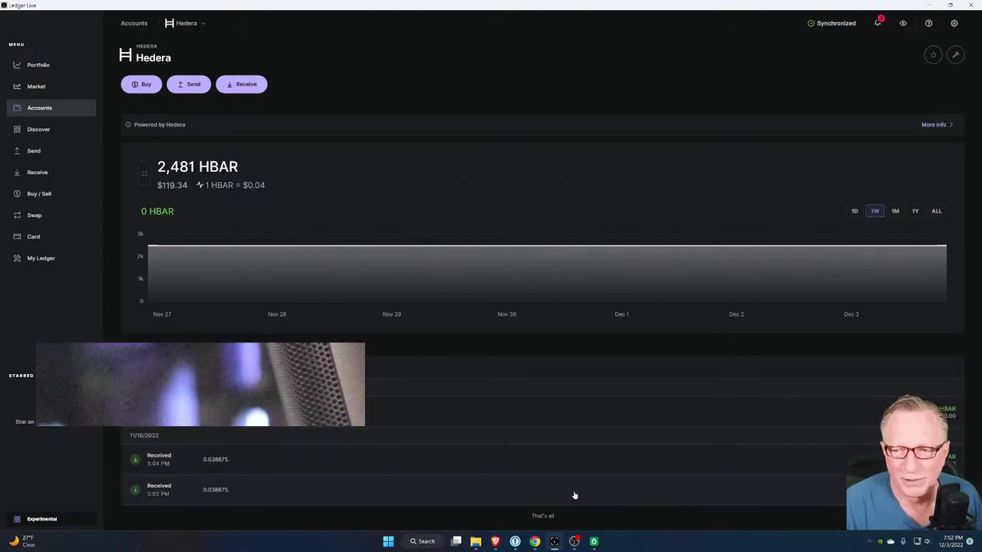
mouse_move(534, 546)
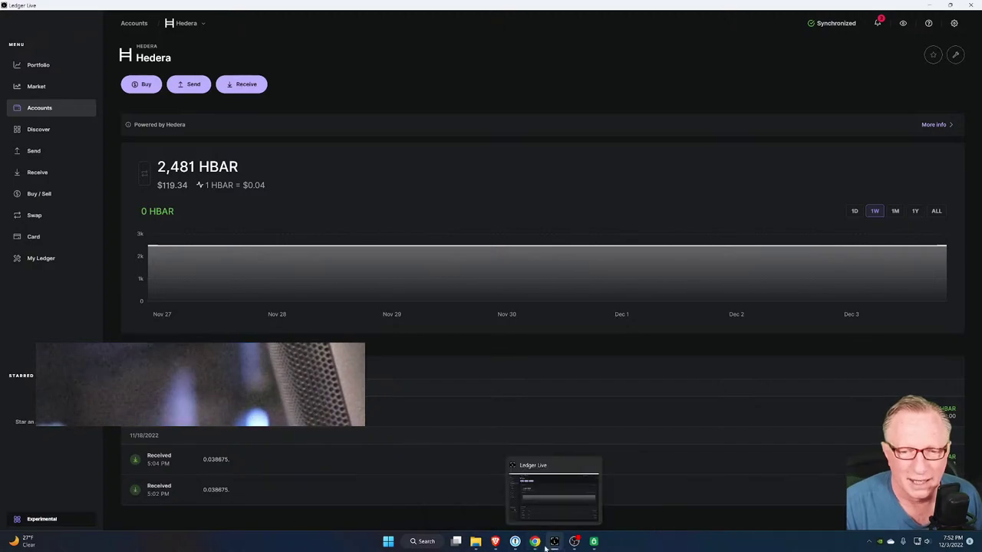
- Dismiss KuCoin's Withdrawal Initiated dialog and scroll up to the recent withdrawals list
left_click(495, 542)
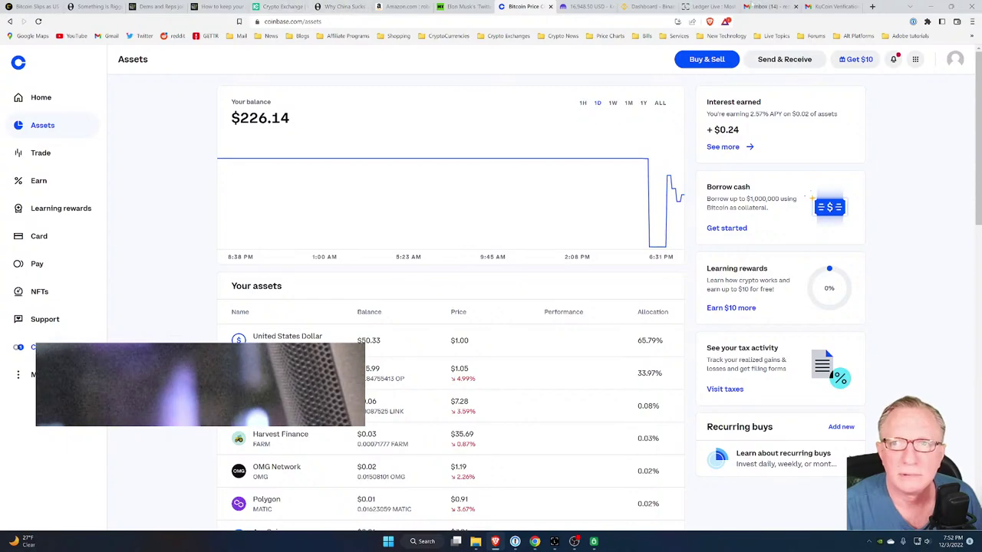
left_click(872, 6)
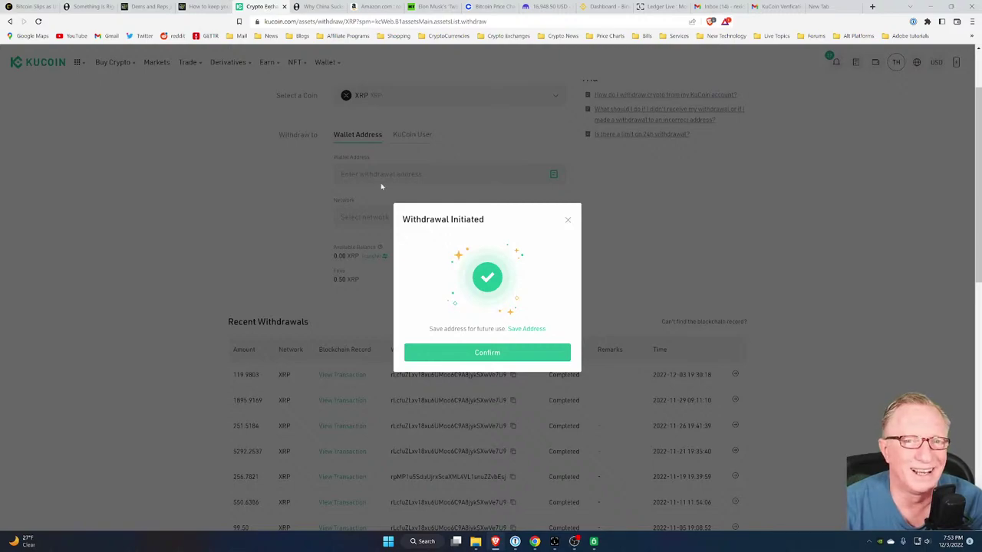
left_click(489, 356)
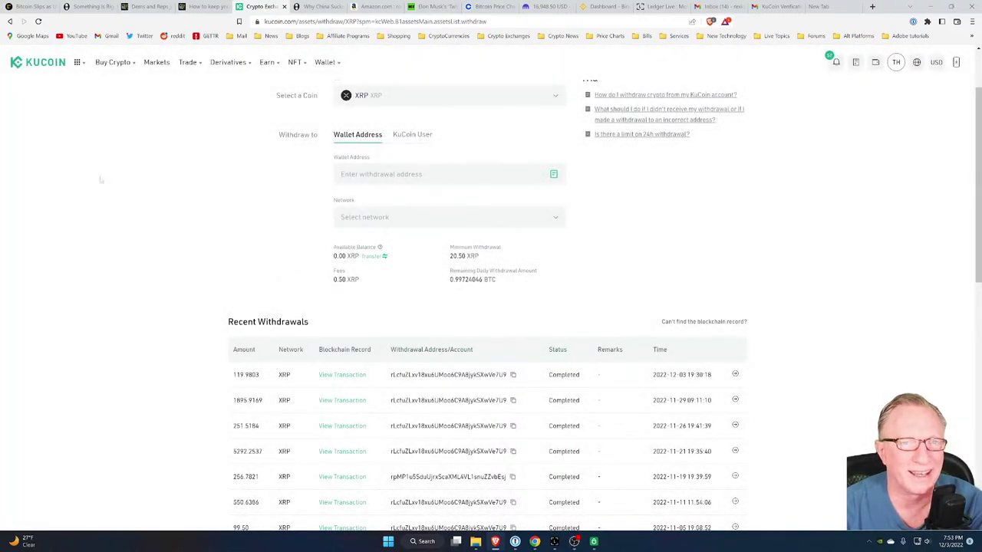
scroll(136, 214, "up", 2)
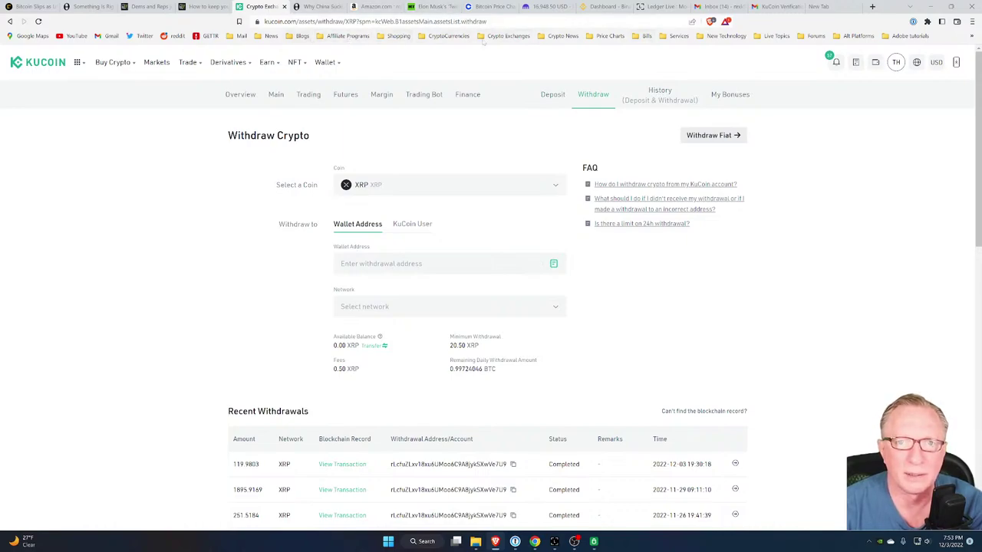
left_click(608, 36)
- Search CoinGecko for 'hbar' and view the Hedera (HBAR) Markets table of exchanges and pairs
left_click(621, 51)
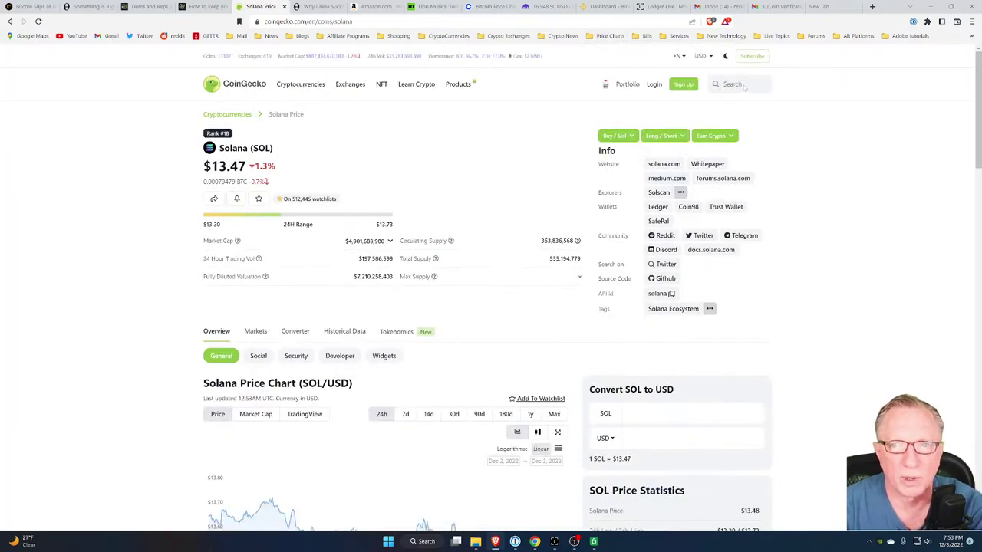
left_click(740, 84)
type("h")
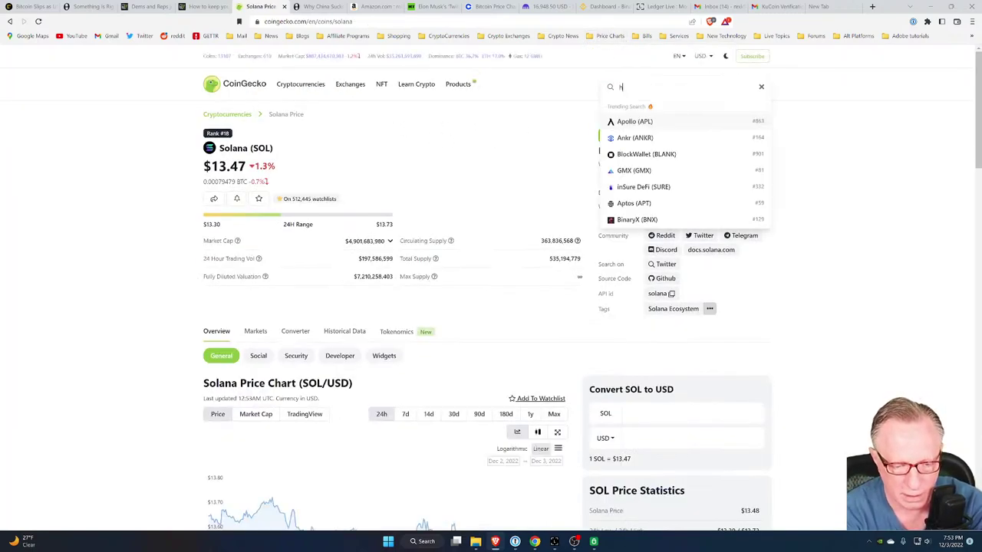
type("bar")
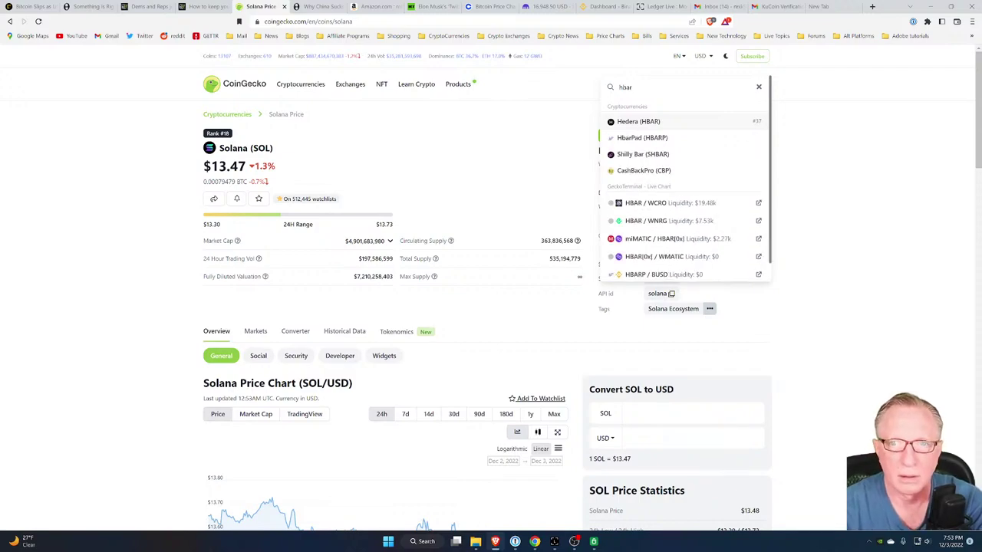
left_click(657, 121)
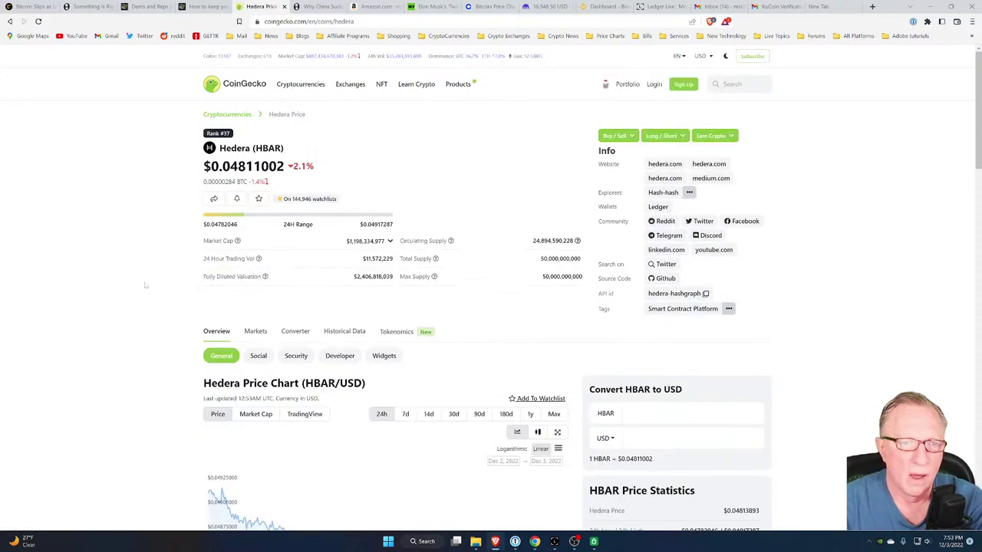
scroll(146, 284, "down", 2)
left_click(256, 199)
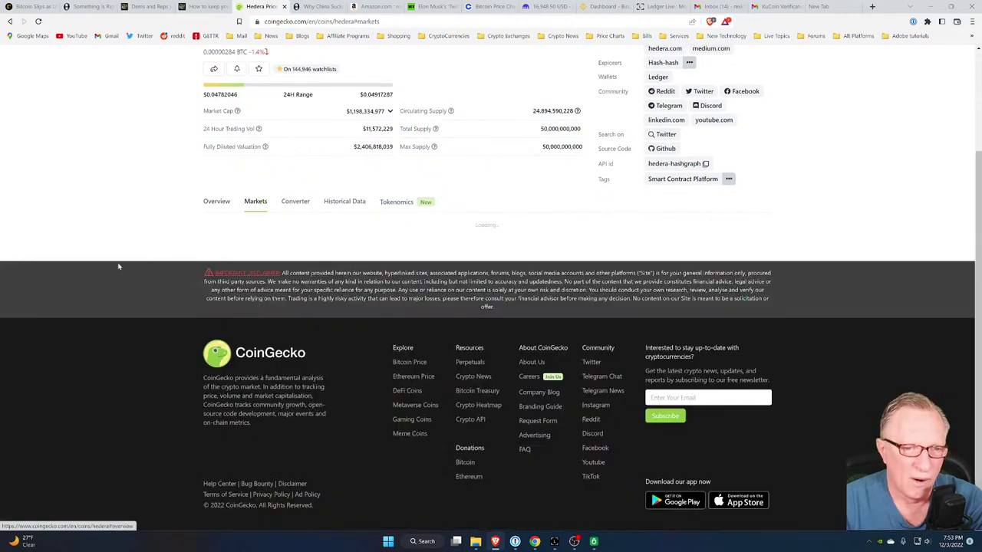
scroll(115, 287, "down", 1)
scroll(116, 286, "down", 1)
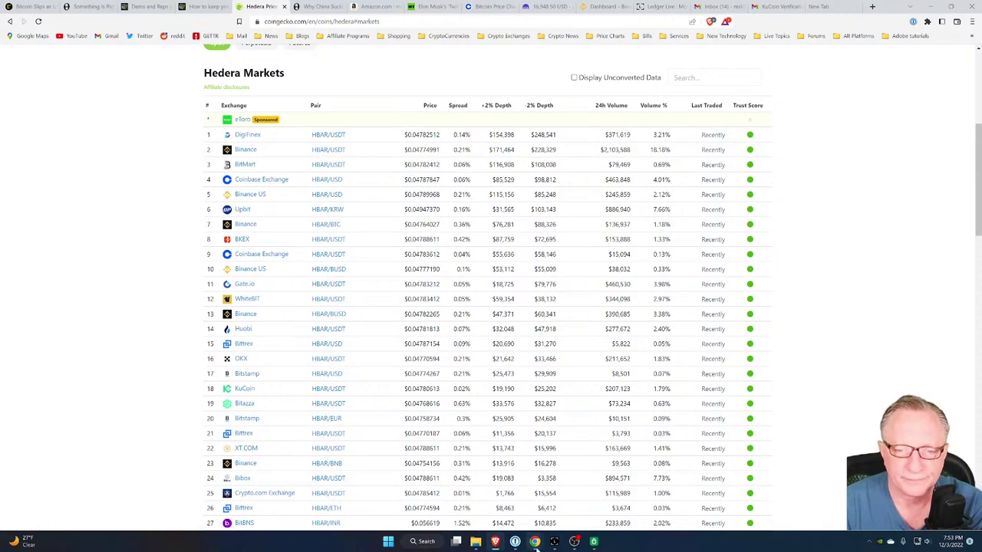
- Check Ledger Live's Accounts list, then return to Coinbase's Assets page showing $226.14
mouse_move(535, 541)
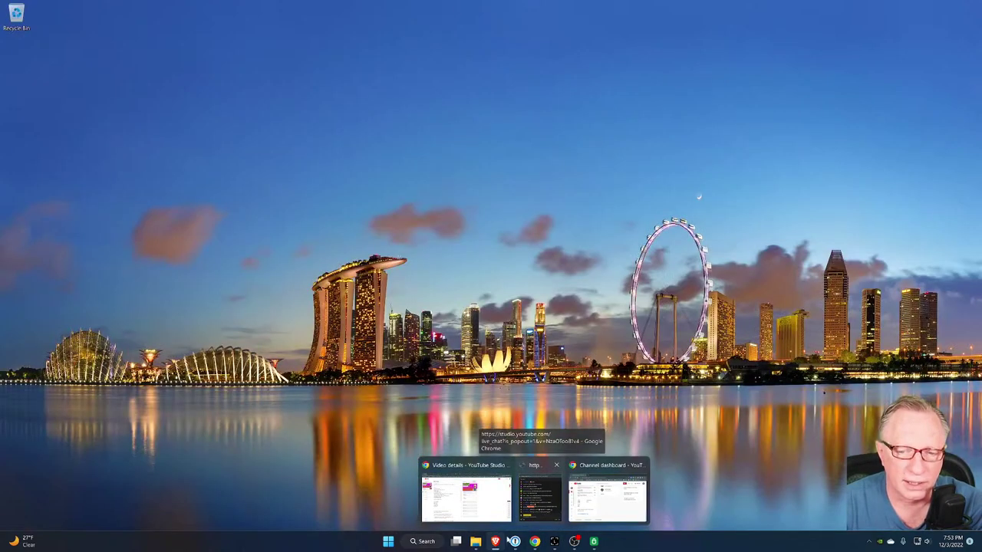
left_click(542, 507)
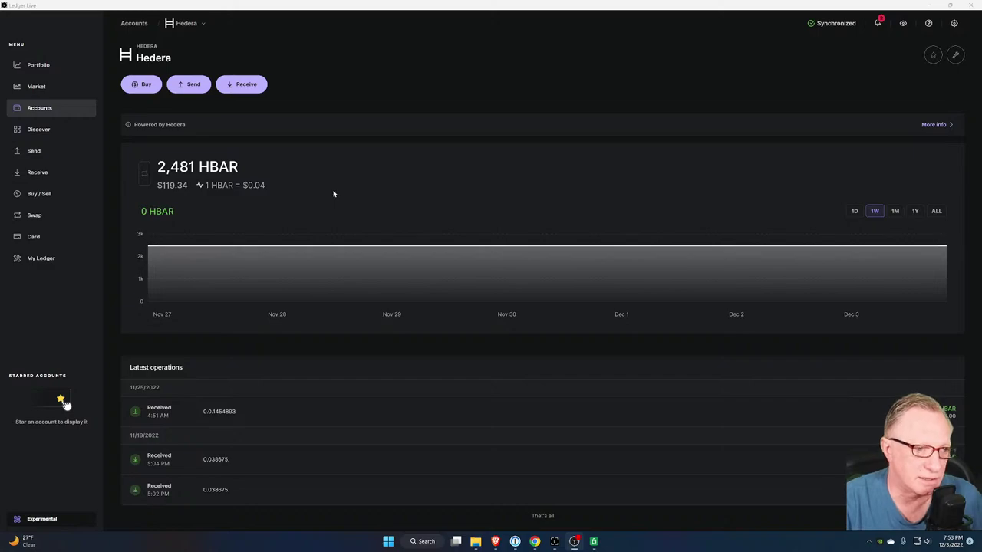
left_click(45, 110)
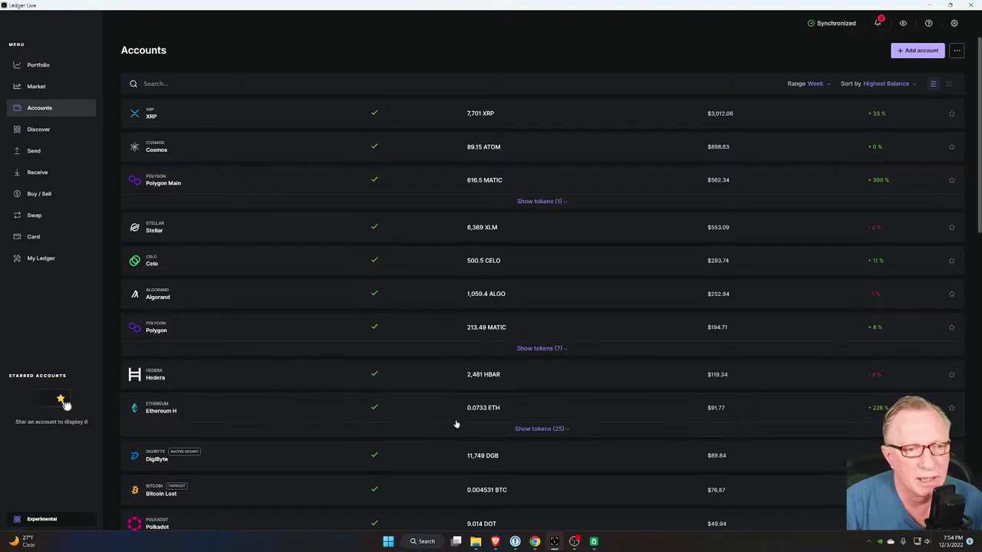
left_click(495, 542)
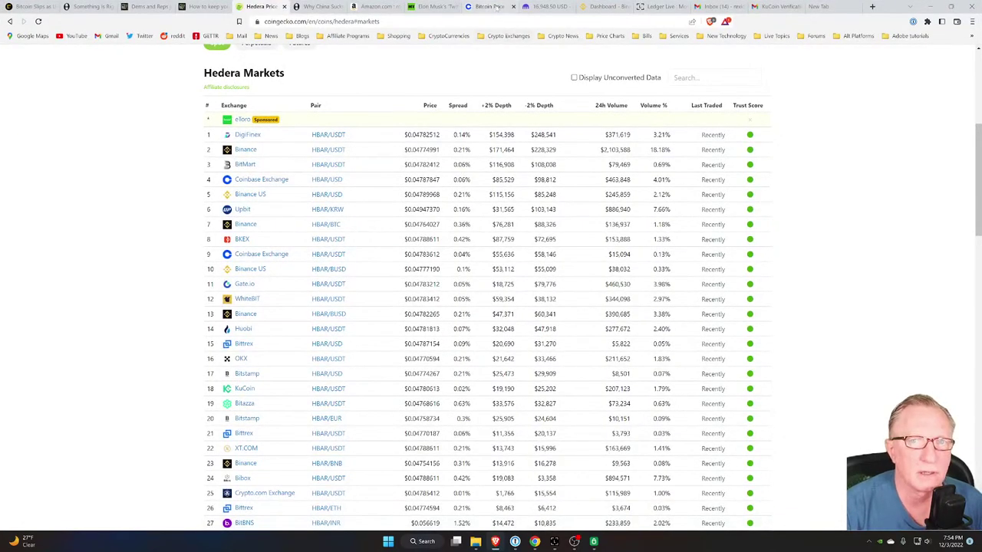
left_click(495, 7)
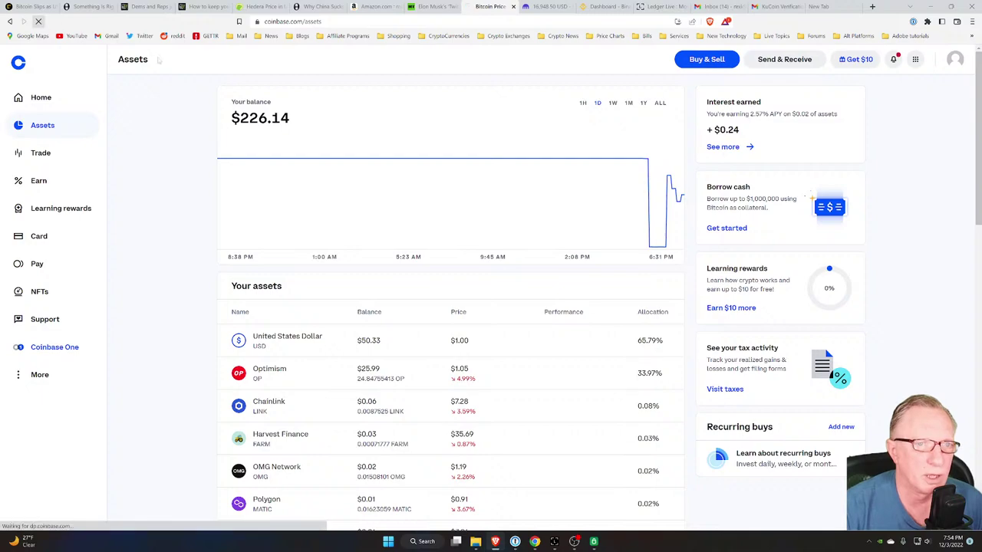
- Reload Coinbase Assets and review the Bitcoin wallet's transaction history
left_click(38, 21)
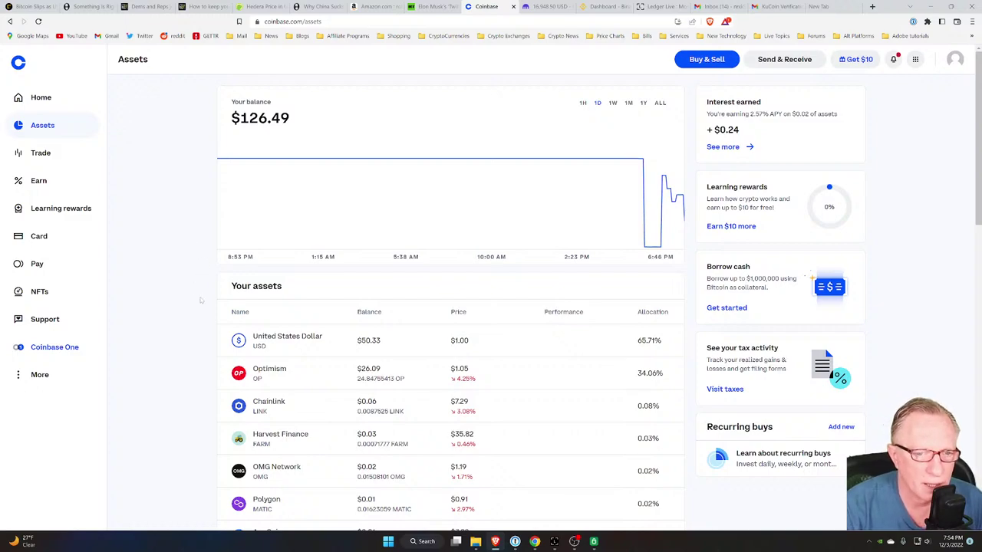
scroll(198, 299, "down", 1)
scroll(197, 299, "up", 1)
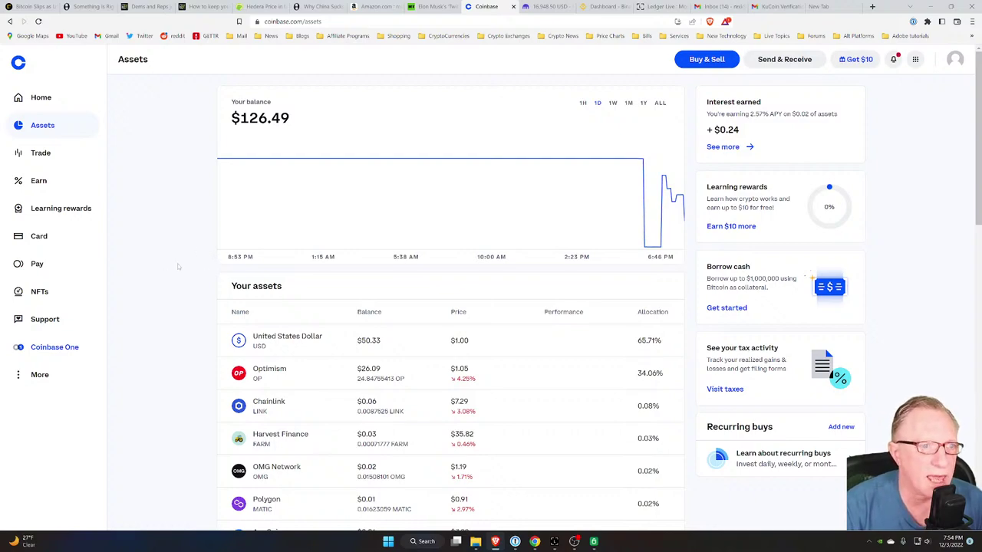
scroll(305, 328, "down", 5)
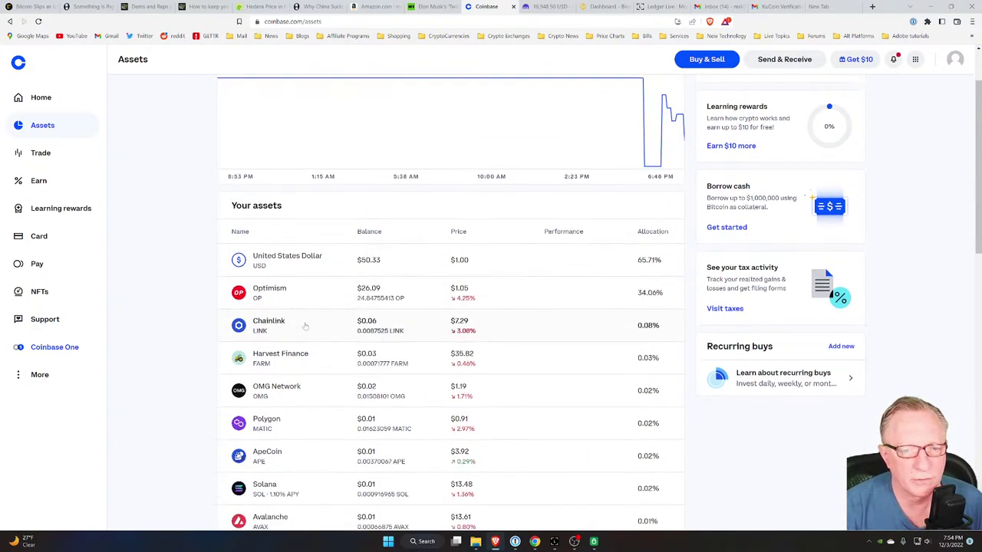
scroll(304, 327, "down", 2)
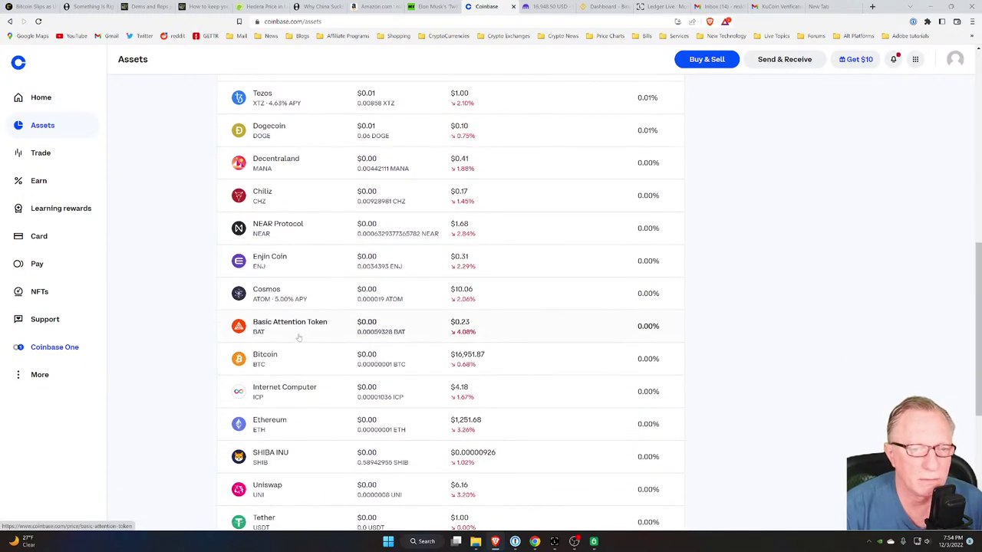
scroll(300, 333, "down", 1)
left_click(262, 314)
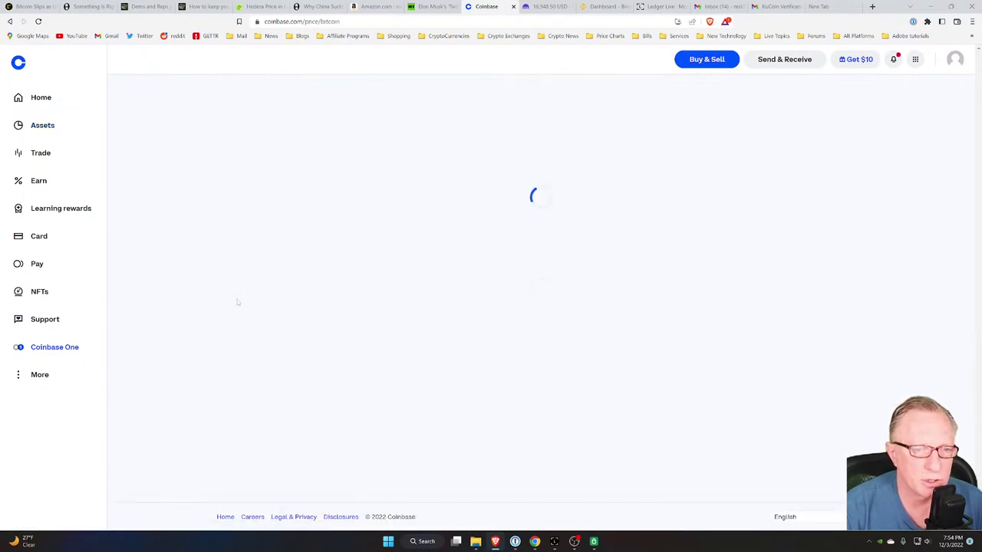
left_click(304, 145)
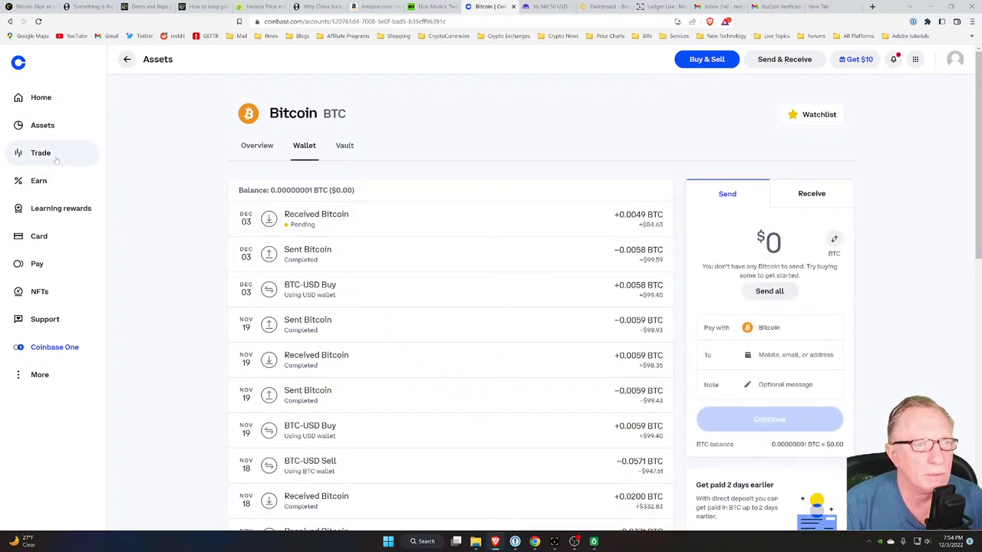
left_click(50, 130)
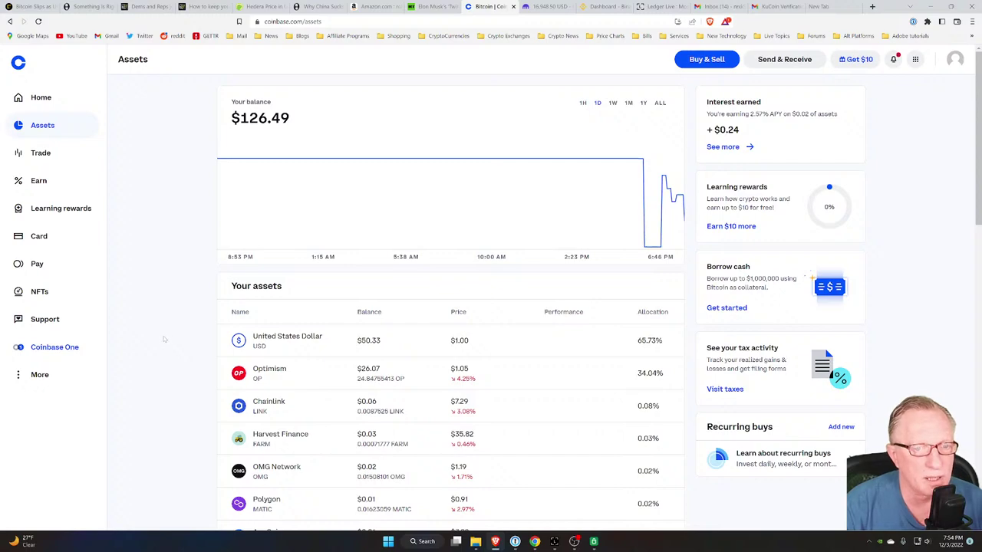
- View the BTC-USD trading chart, then open the United States Dollar wallet ($50.33)
scroll(164, 339, "down", 1)
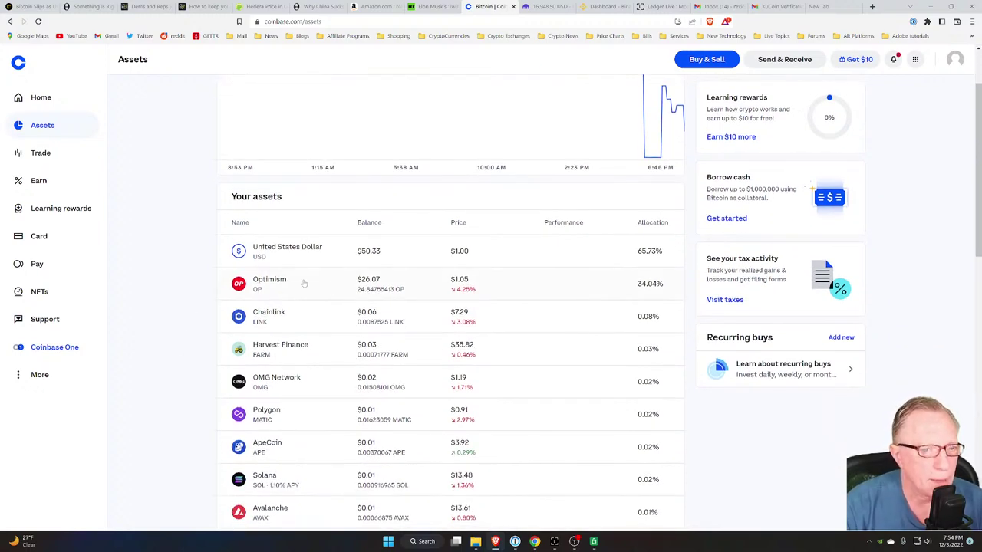
left_click(42, 154)
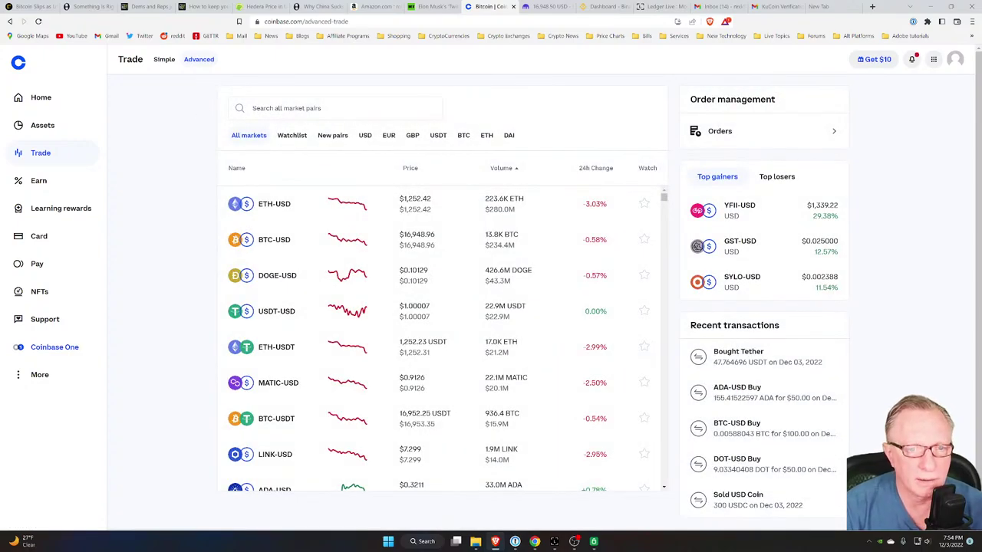
left_click(264, 240)
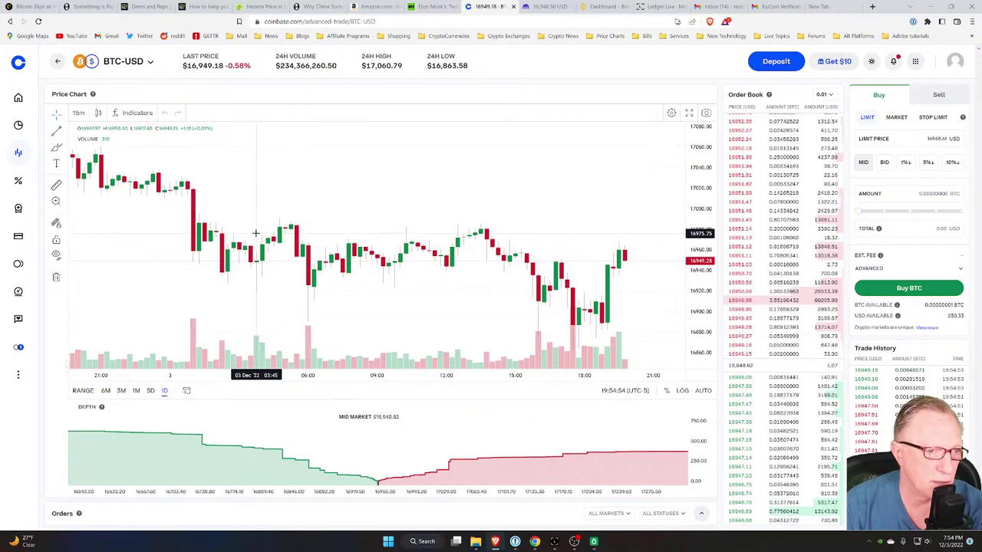
left_click(20, 127)
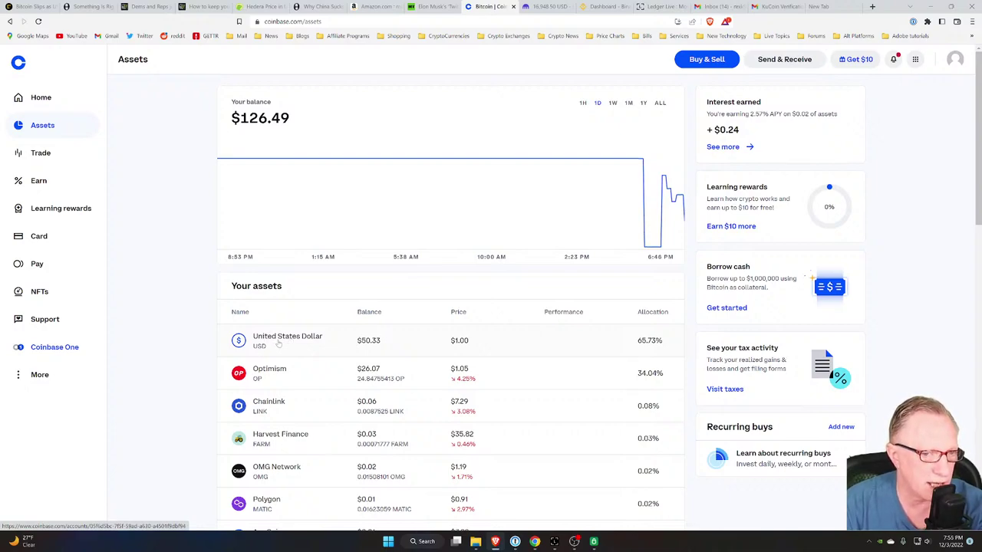
left_click(270, 339)
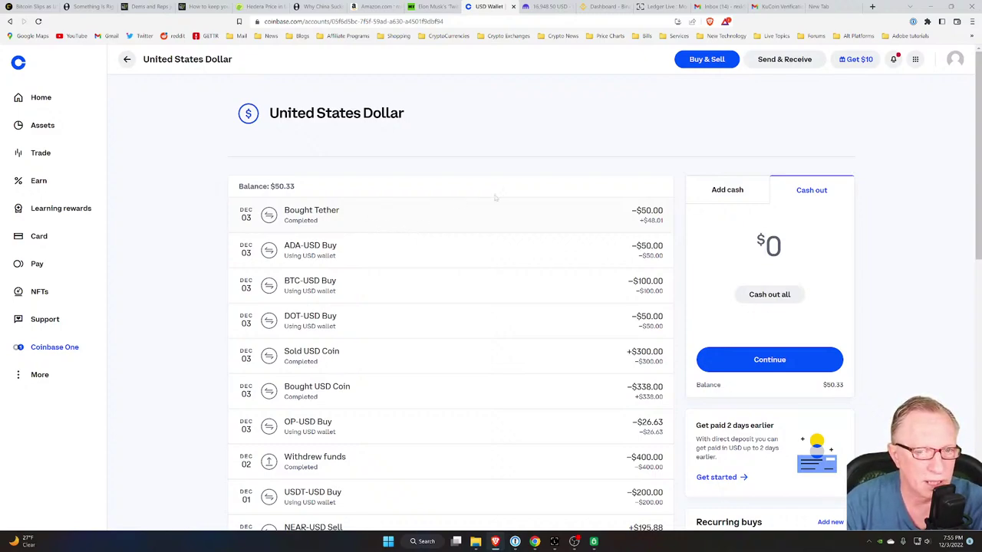
- Preview cashing out all $50.33 to the free standard checking account, then go back to destinations
left_click(775, 297)
left_click(770, 361)
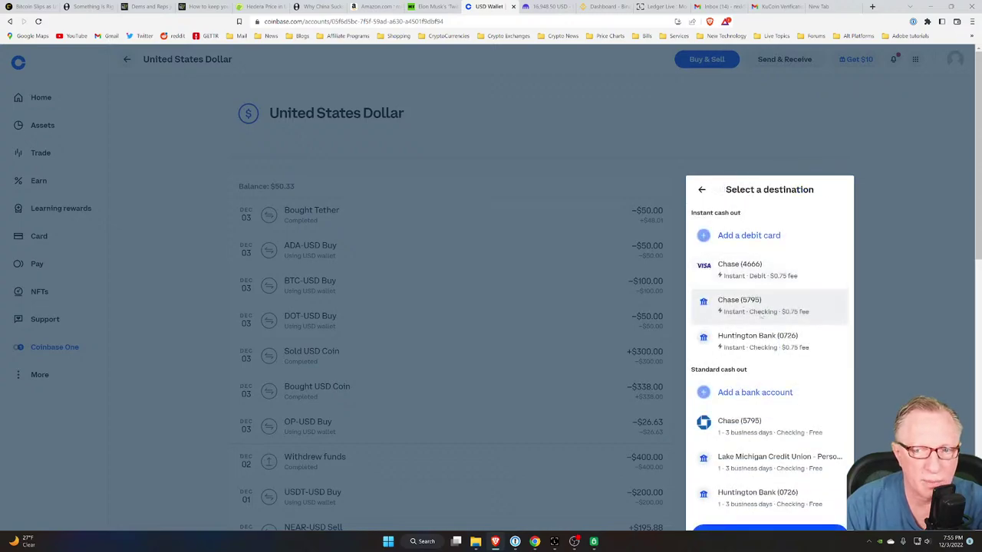
scroll(762, 311, "down", 2)
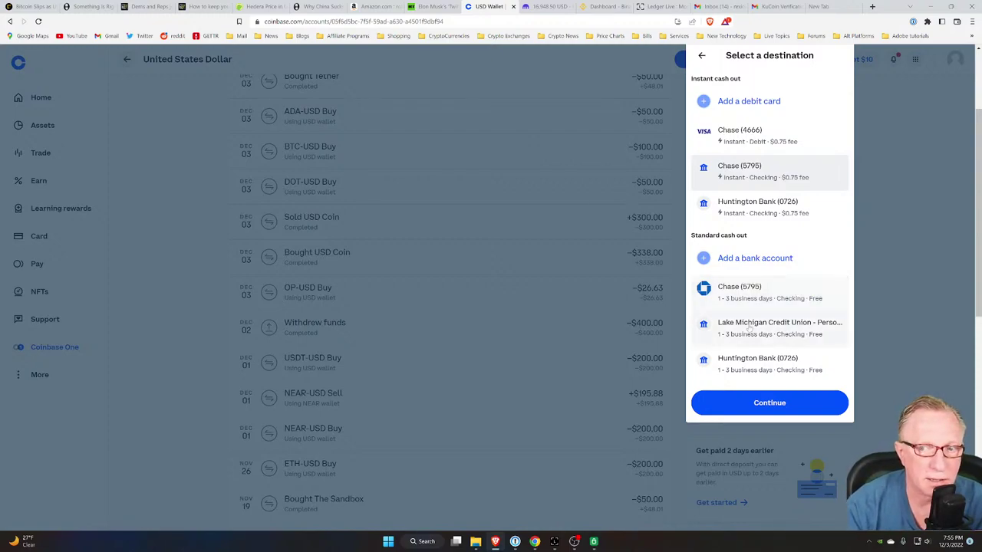
left_click(746, 293)
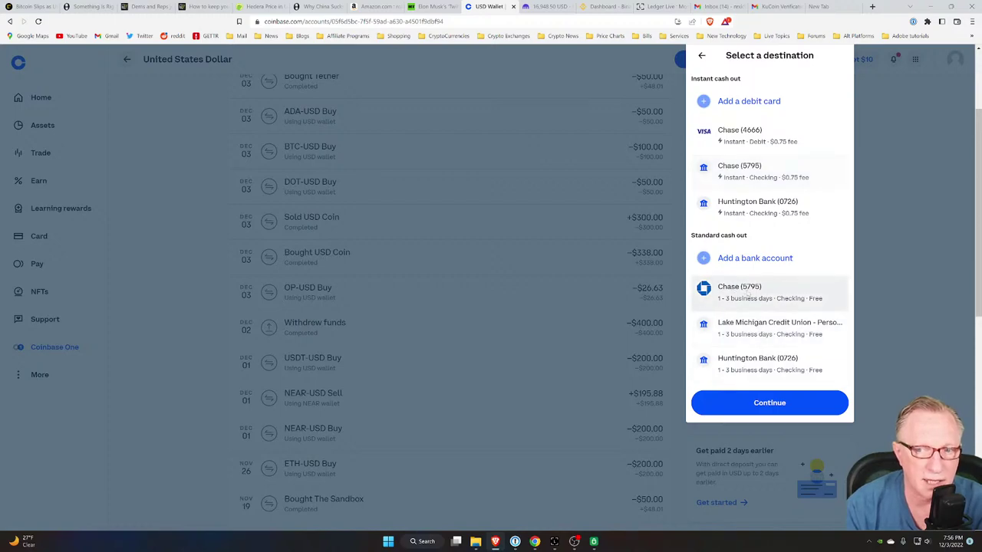
left_click(756, 403)
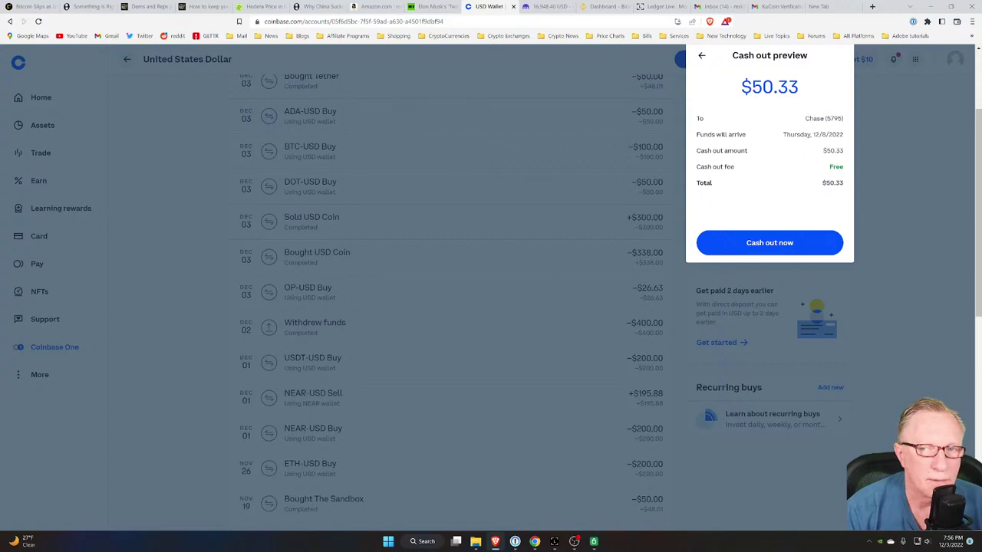
left_click(701, 56)
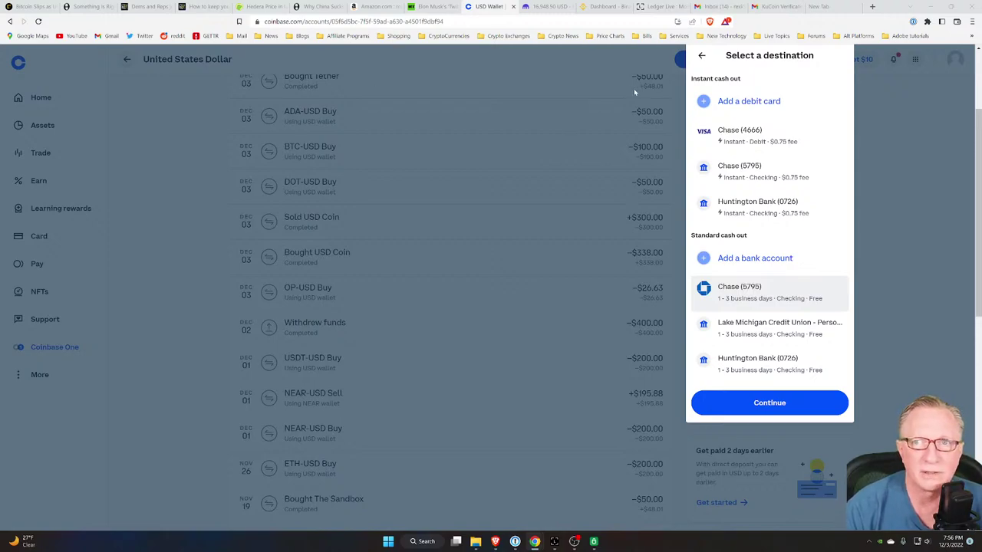
- In a new Brave tab, go to uphold.com/dashboard by entering 'uphold'
key("ctrl+t")
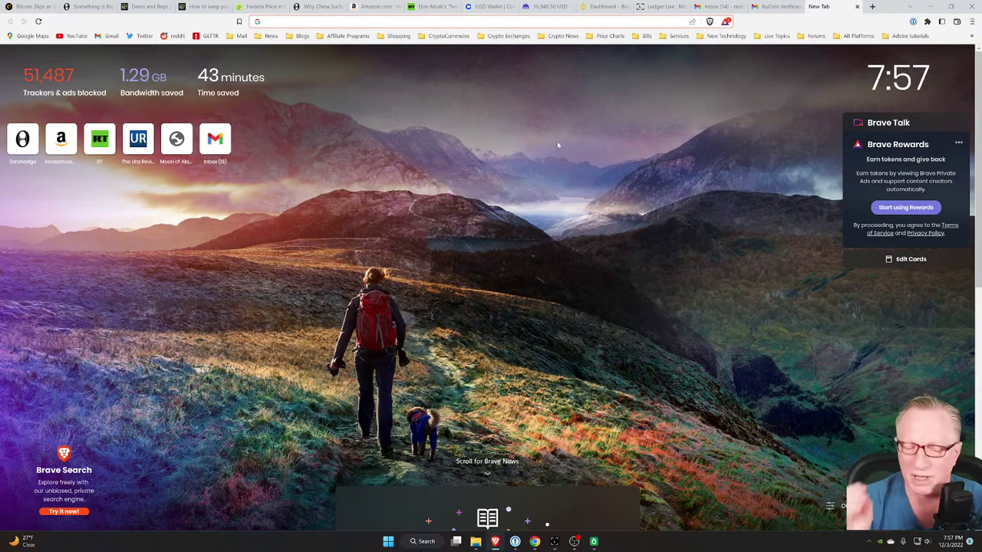
type("uphold.com/dashboard")
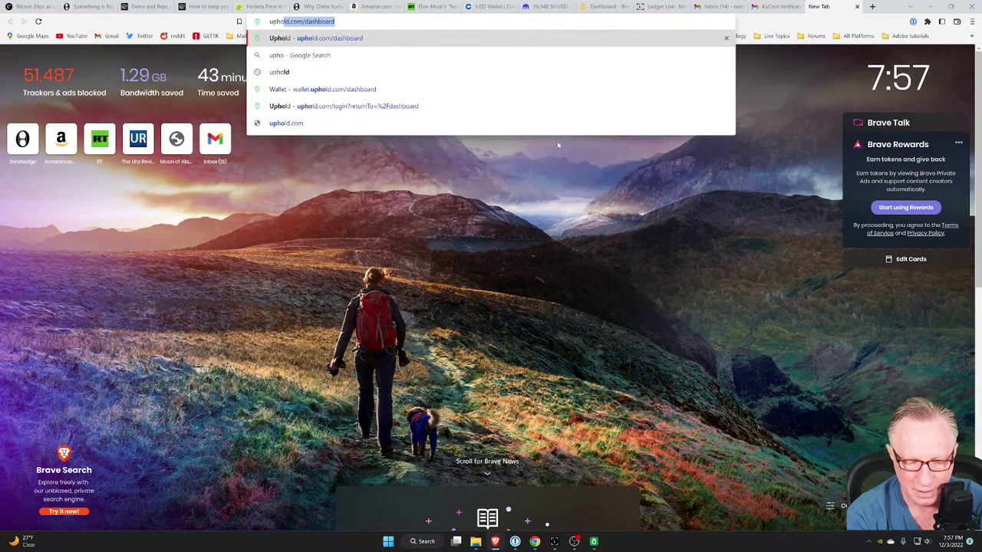
key("Return")
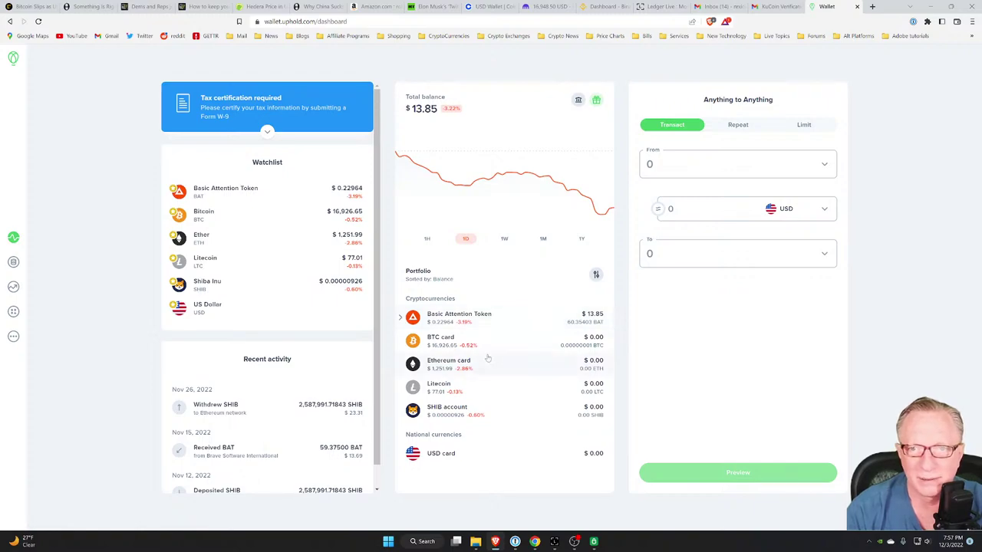
- Choose XRP in Uphold's pickers to show the XRP deposit address, QR code and destination tag
left_click(824, 256)
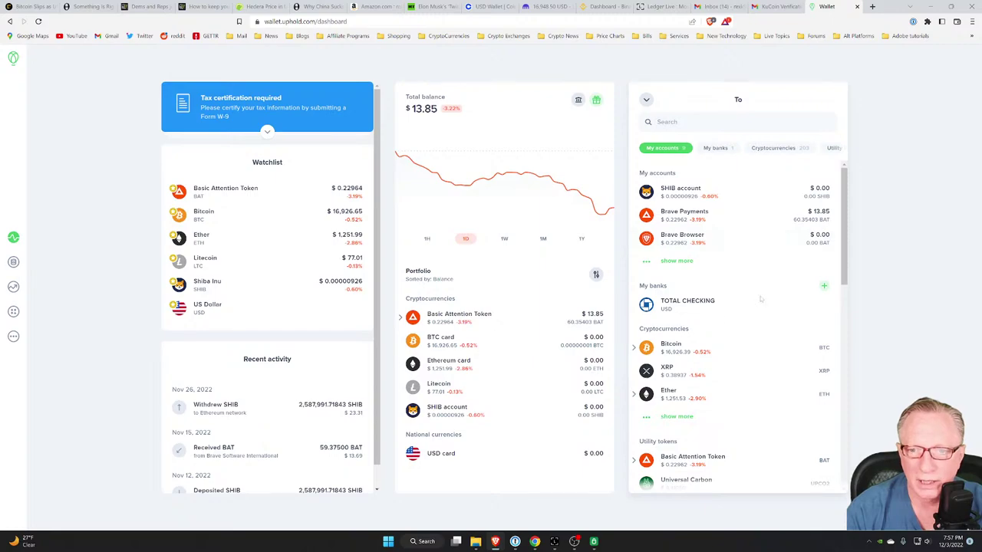
left_click(674, 371)
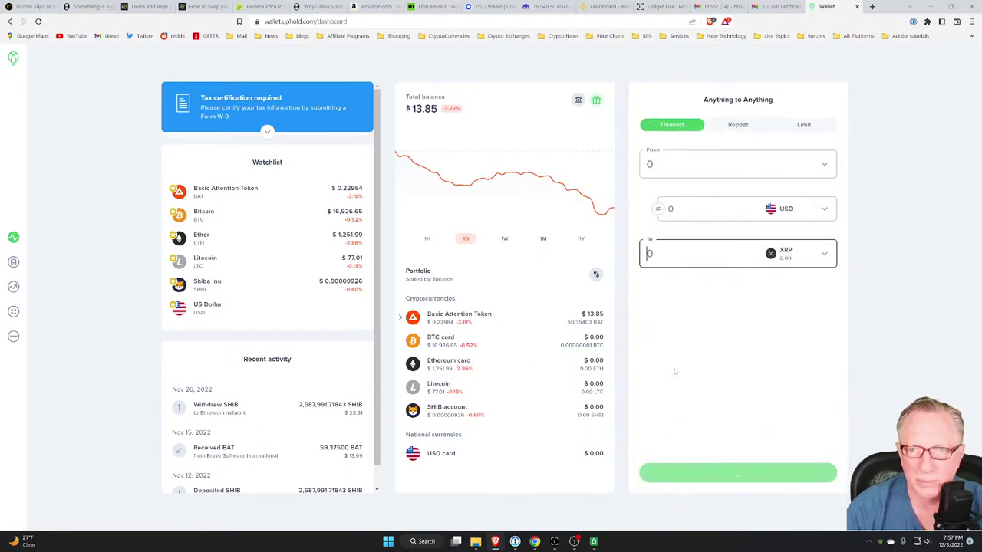
left_click(827, 166)
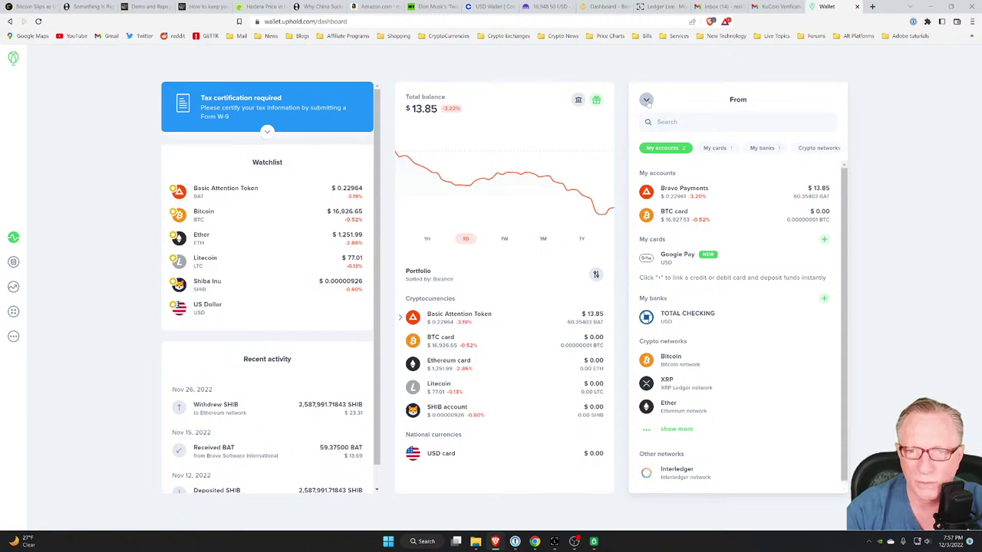
left_click(669, 387)
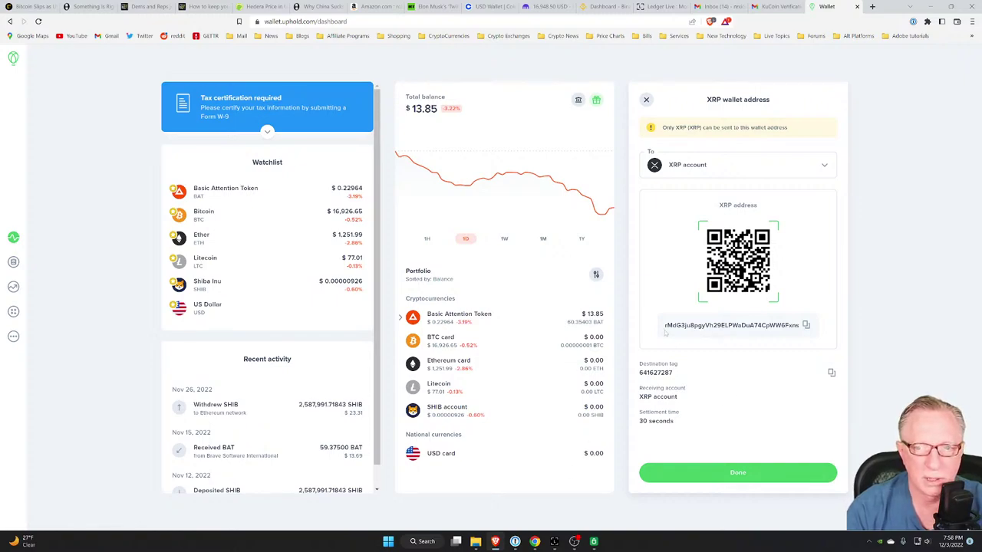
- Start a Send from the Ledger Live XRP account and paste Uphold's XRP address as recipient
left_click(554, 541)
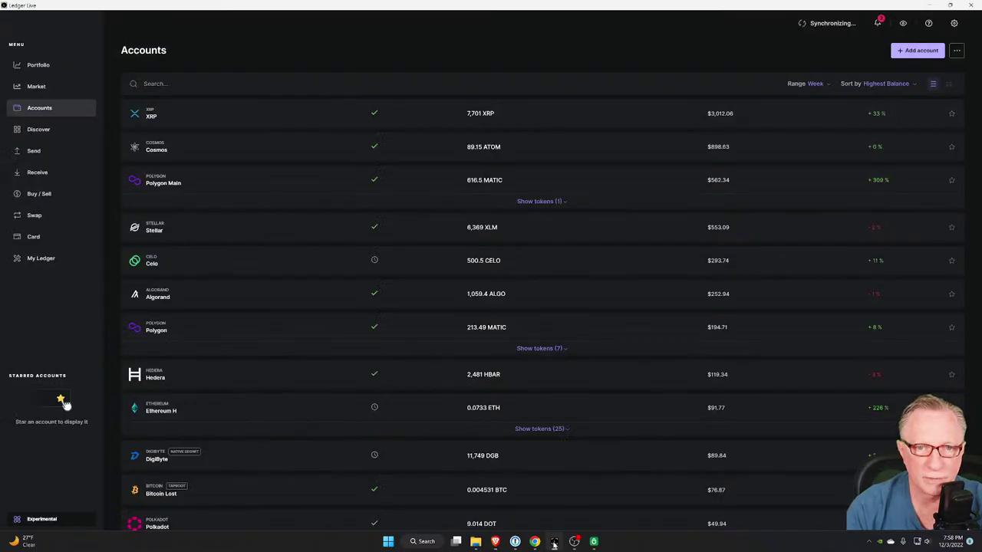
left_click(173, 116)
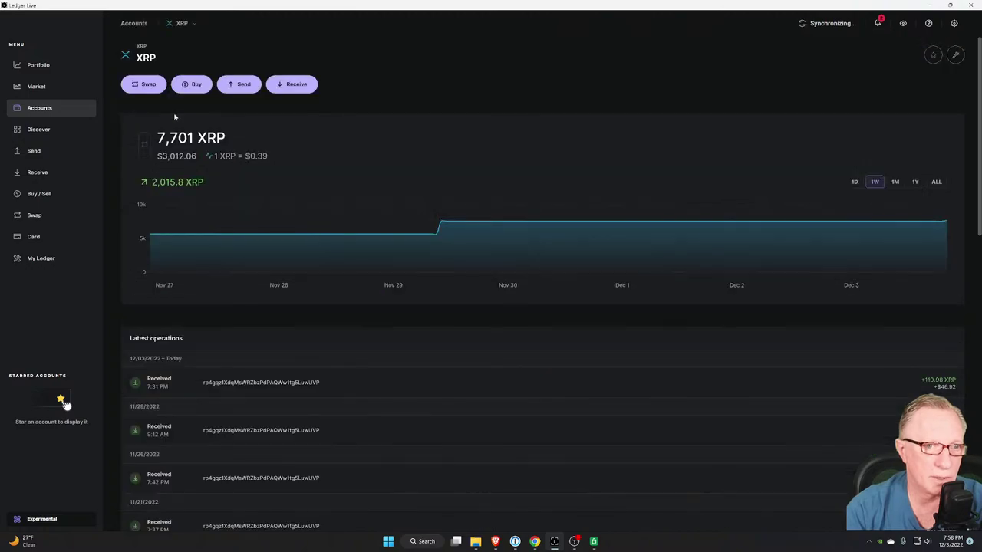
left_click(240, 85)
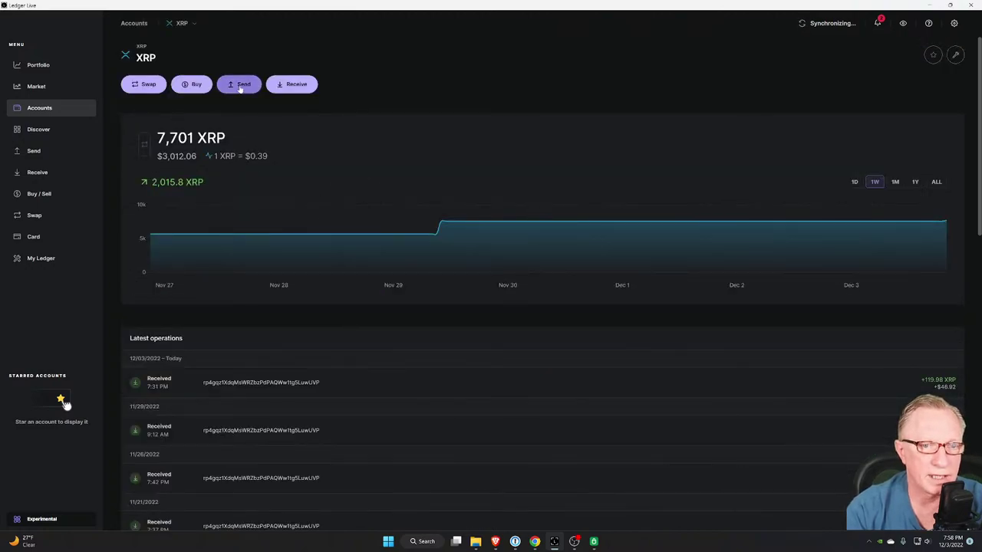
right_click(402, 302)
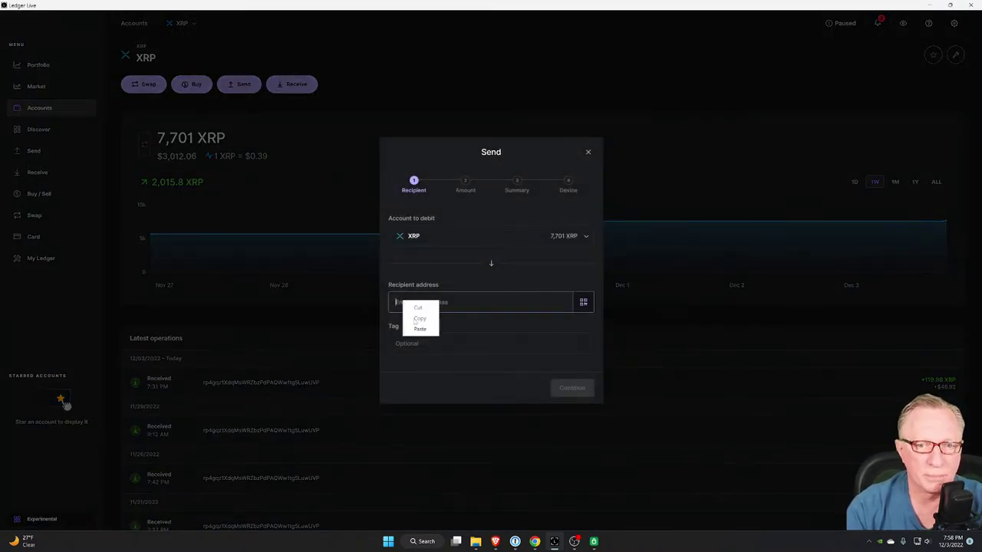
left_click(412, 330)
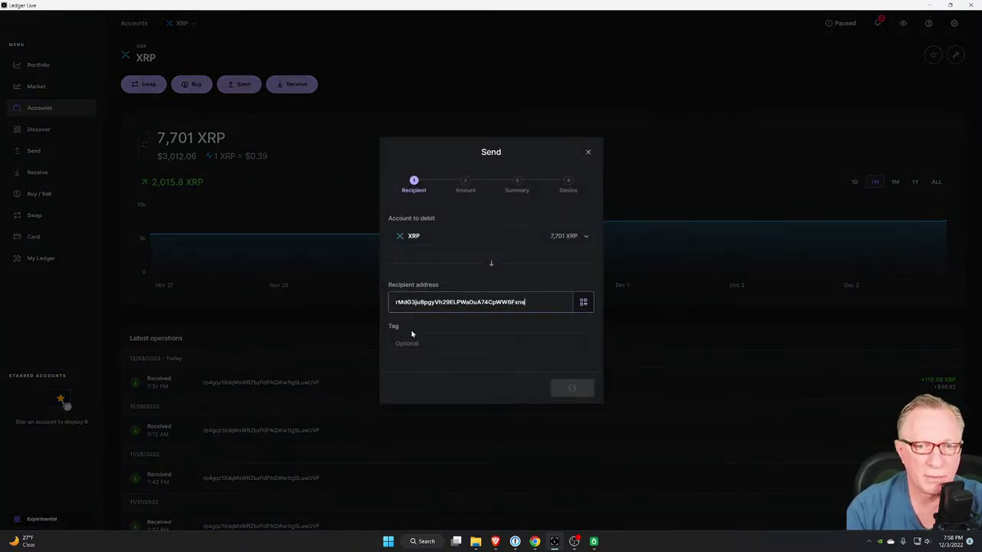
- Copy Uphold's destination tag into the Tag field and continue to the Amount step
left_click(495, 542)
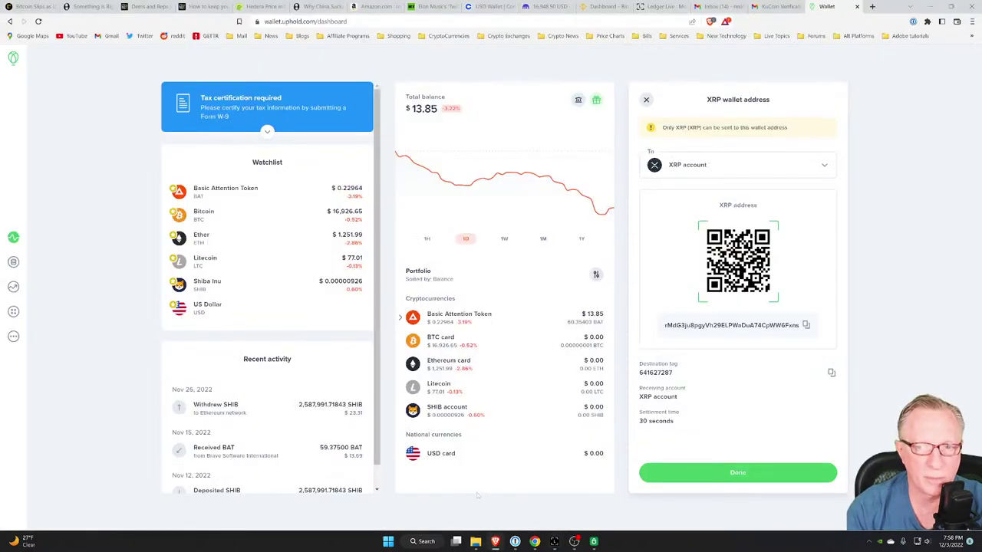
left_click(832, 373)
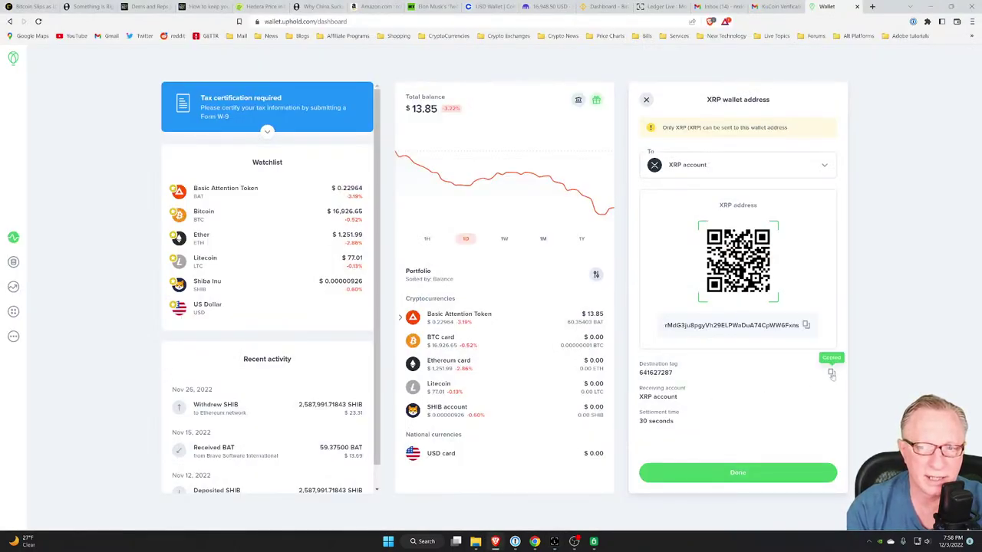
left_click(554, 541)
right_click(399, 343)
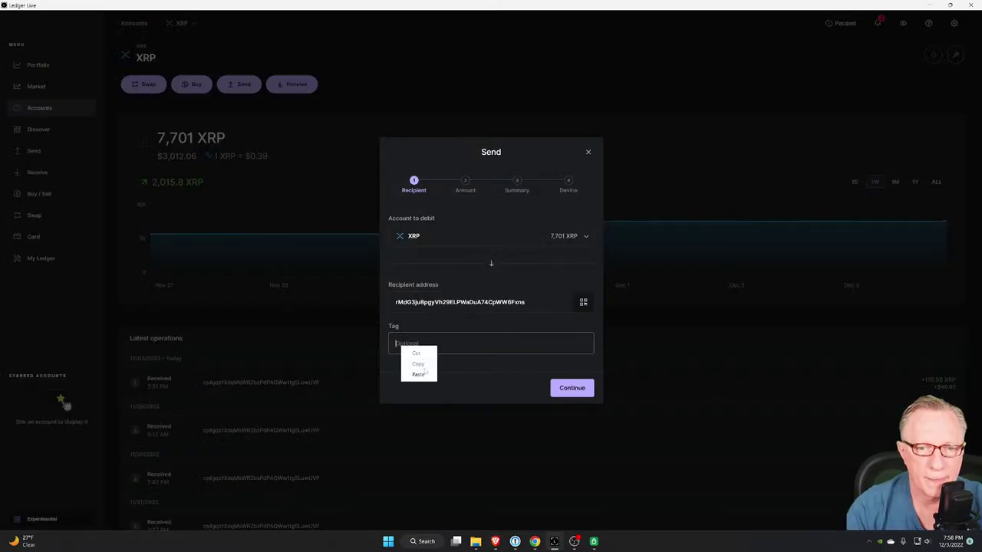
left_click(402, 374)
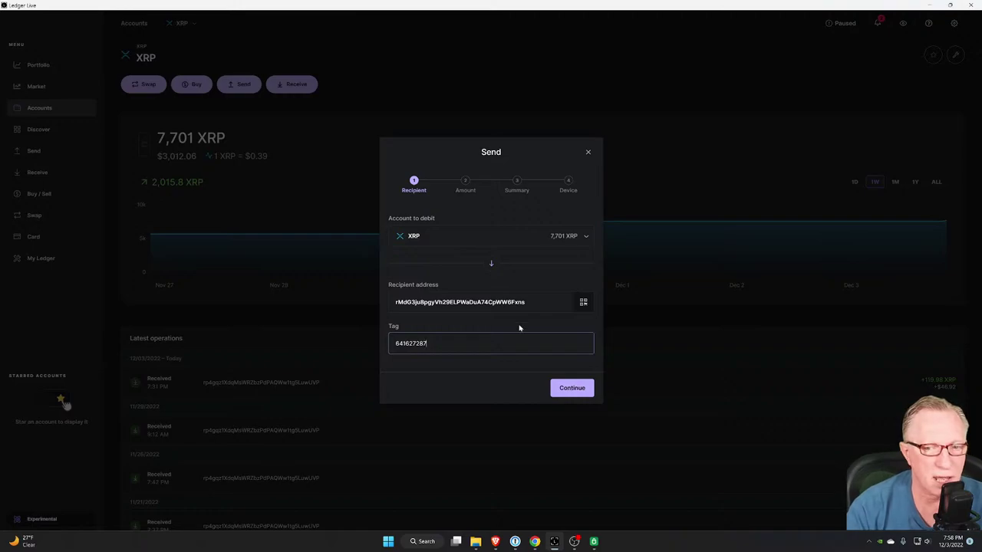
left_click(572, 388)
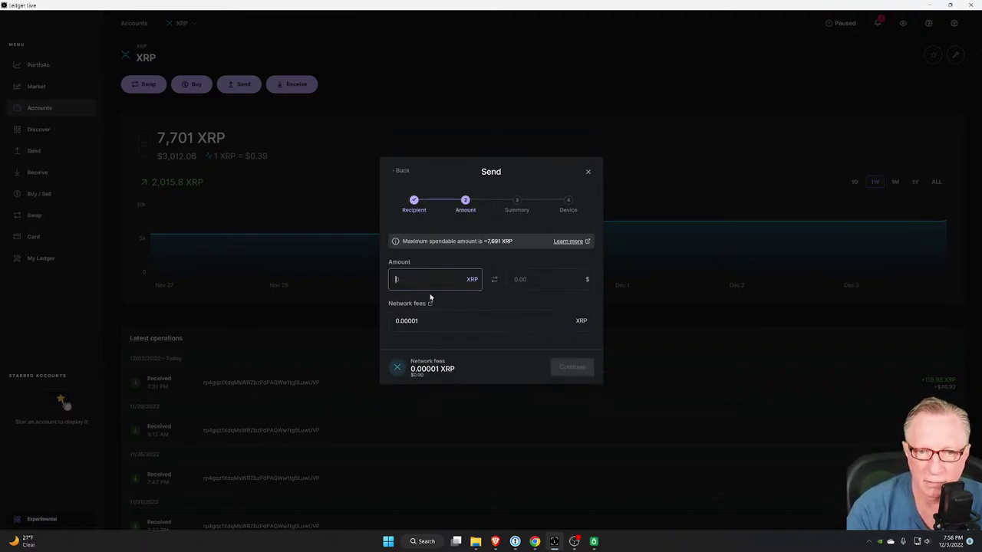
- Send 10 XRP to Uphold, approve it on the device, and close the Transaction sent dialog
type("10")
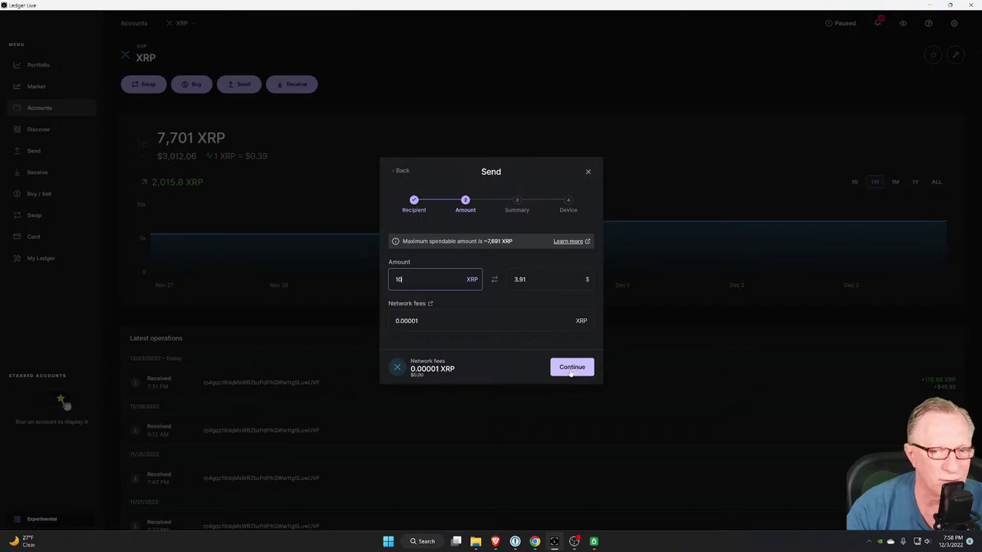
left_click(570, 369)
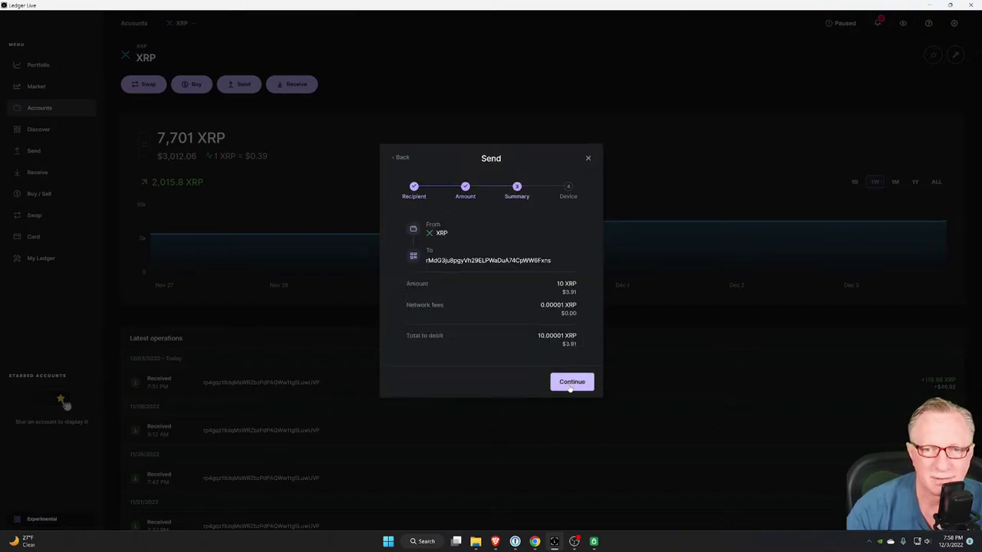
left_click(571, 382)
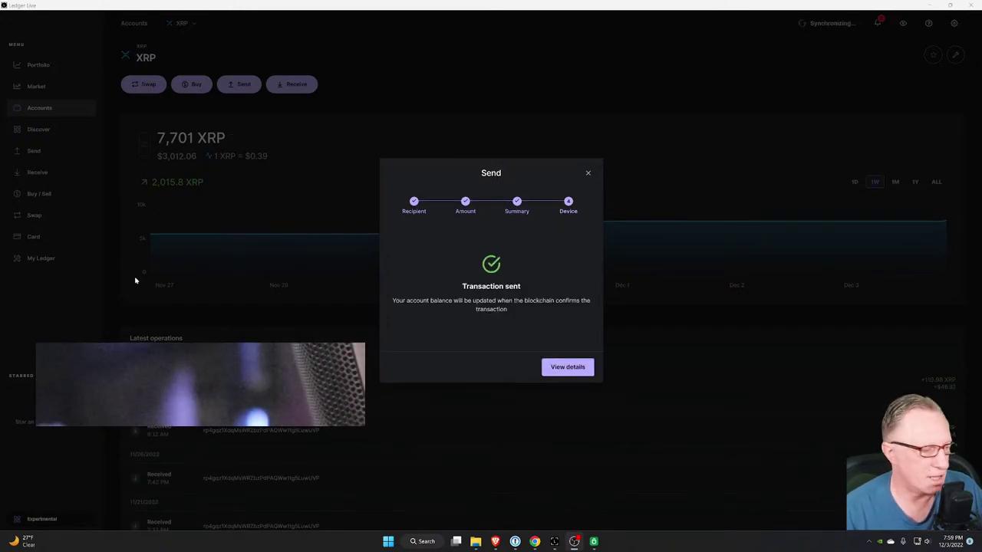
left_click(588, 173)
left_click(496, 541)
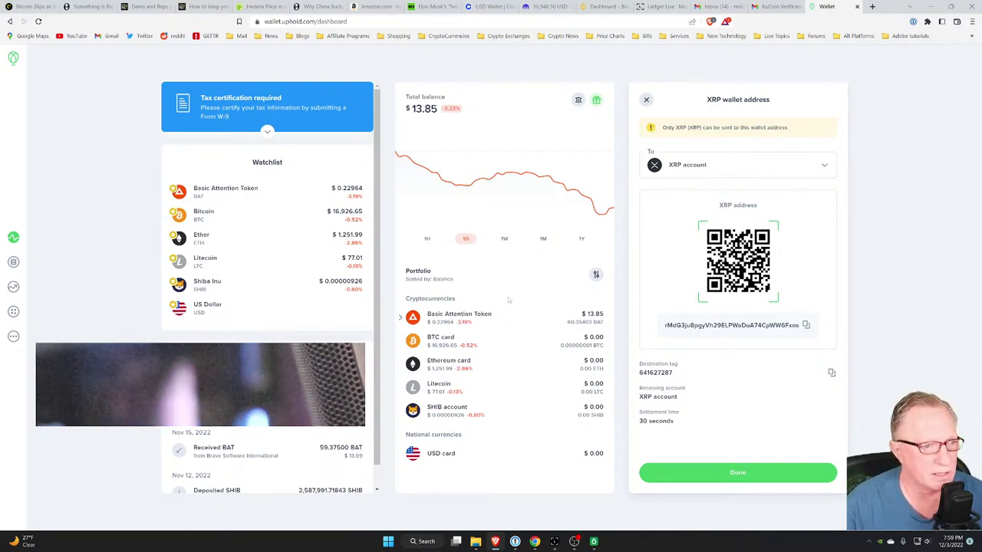
- Close the XRP address panel and browse the XRP entries in Uphold's To and From pickers
left_click(711, 470)
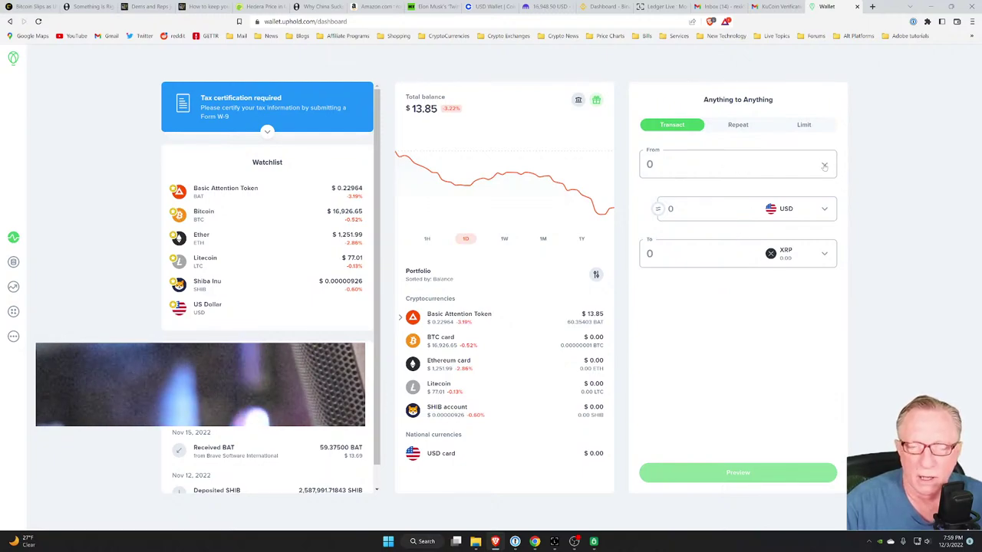
left_click(831, 258)
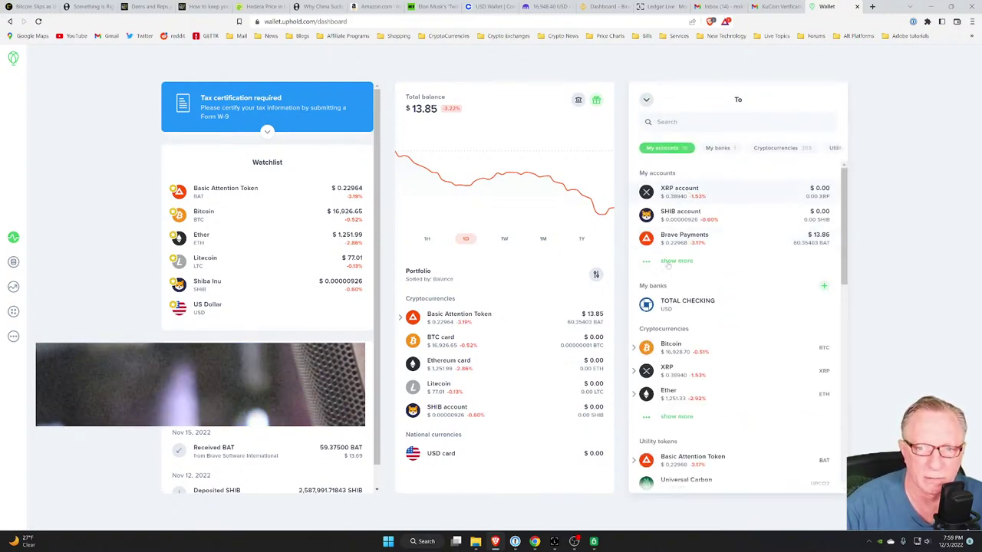
left_click(671, 374)
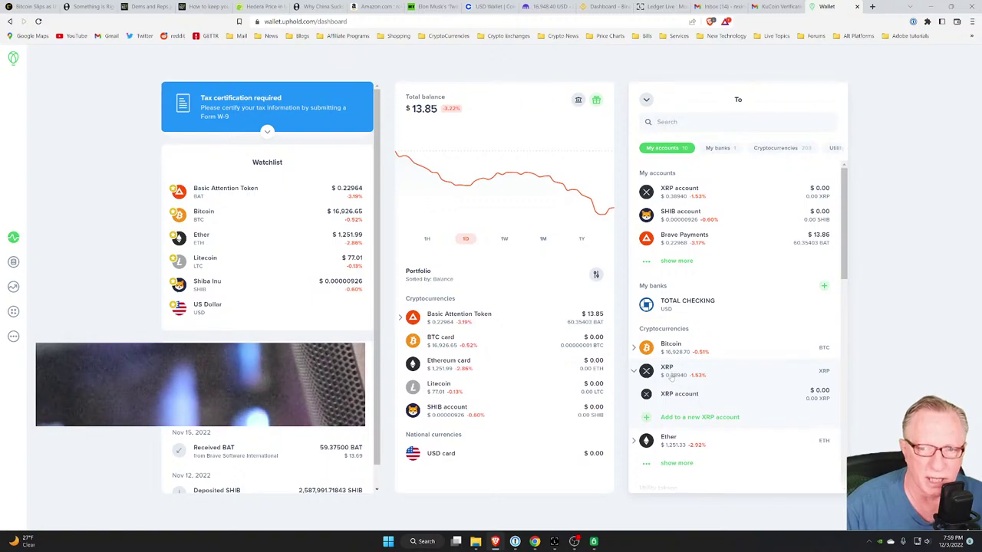
left_click(668, 374)
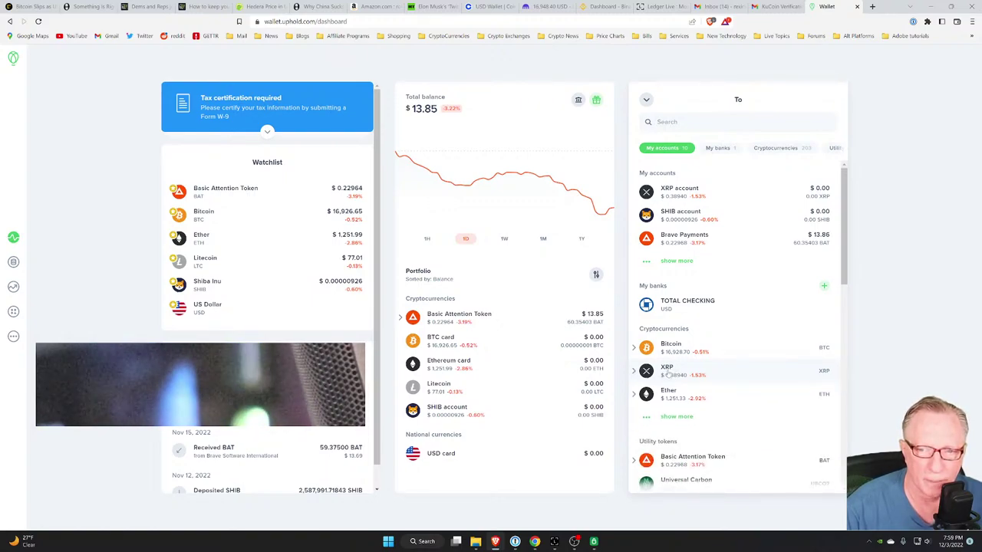
left_click(646, 100)
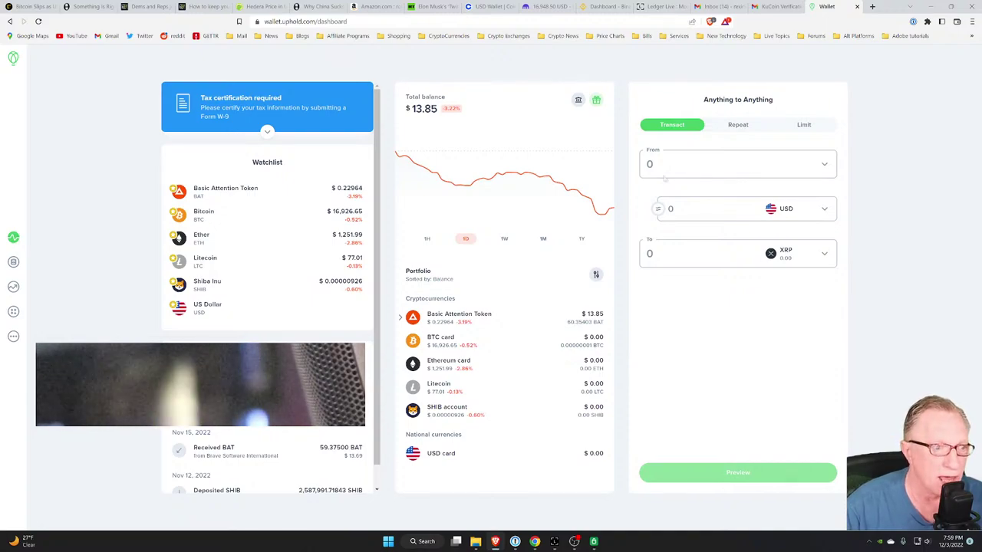
left_click(826, 165)
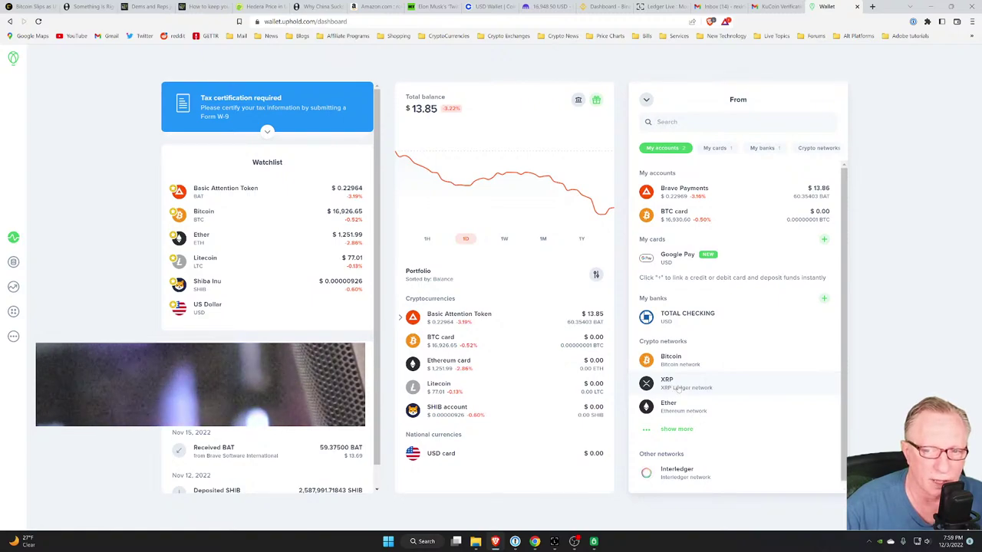
left_click(679, 389)
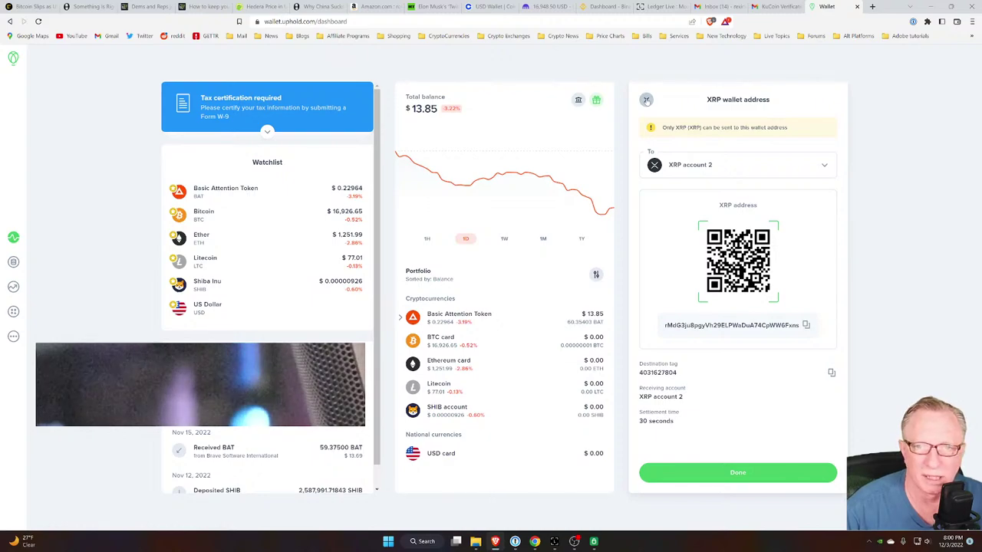
left_click(646, 101)
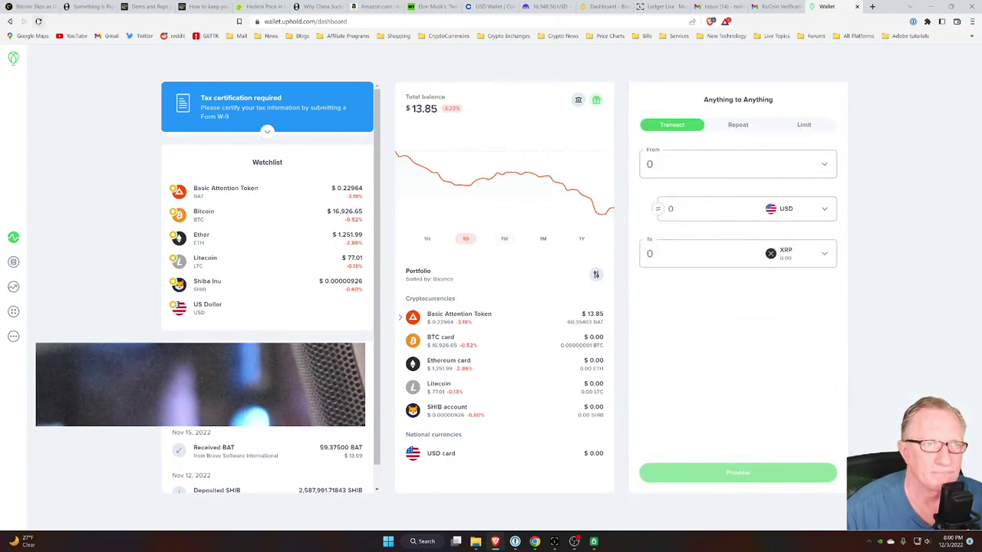
- Reload the Uphold dashboard to show 10.00 XRP received and a $17.75 total
left_click(38, 21)
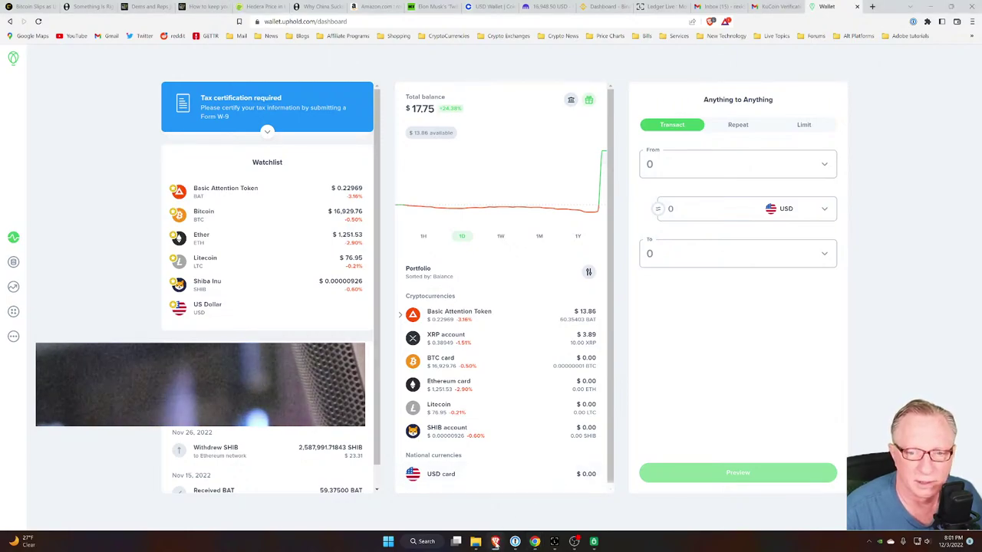
left_click(494, 543)
left_click(495, 542)
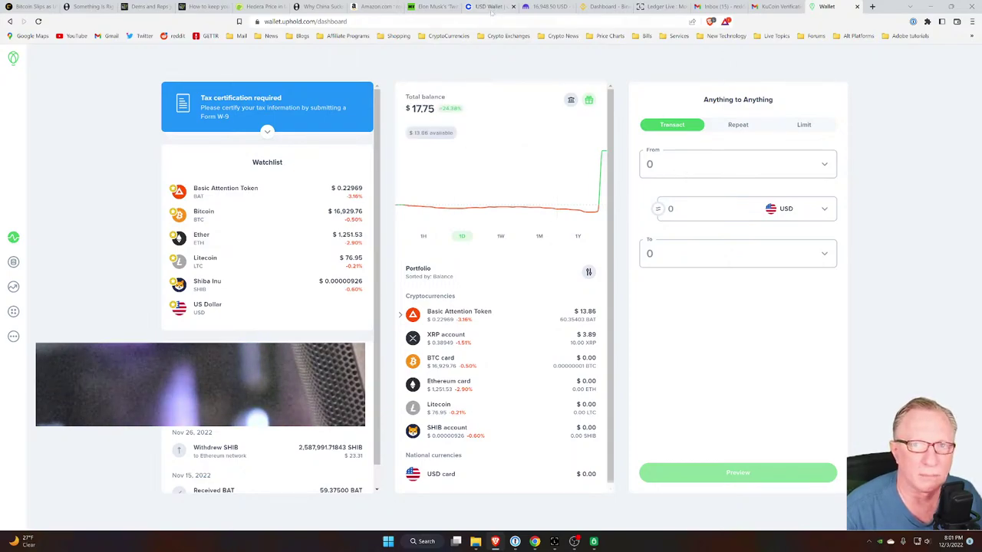
left_click(489, 6)
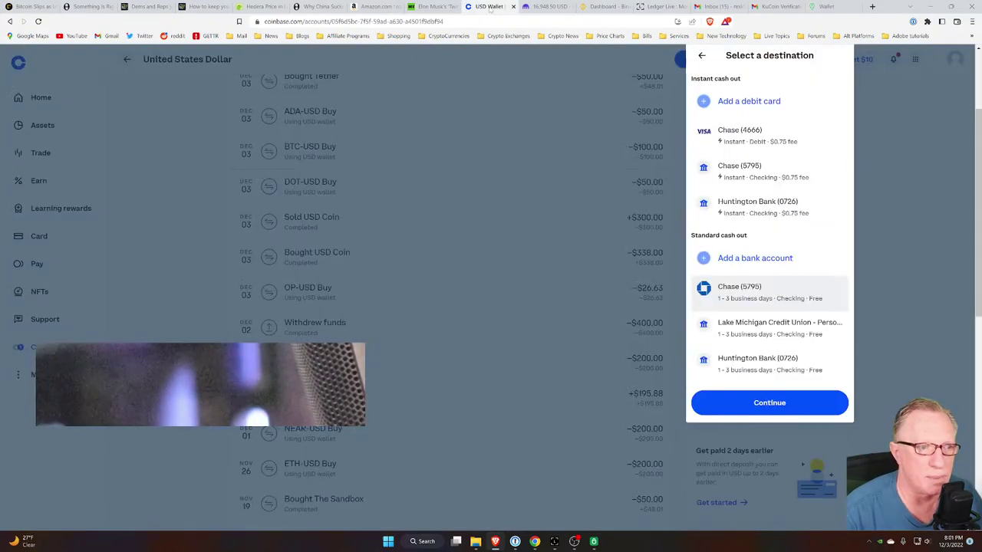
left_click(701, 56)
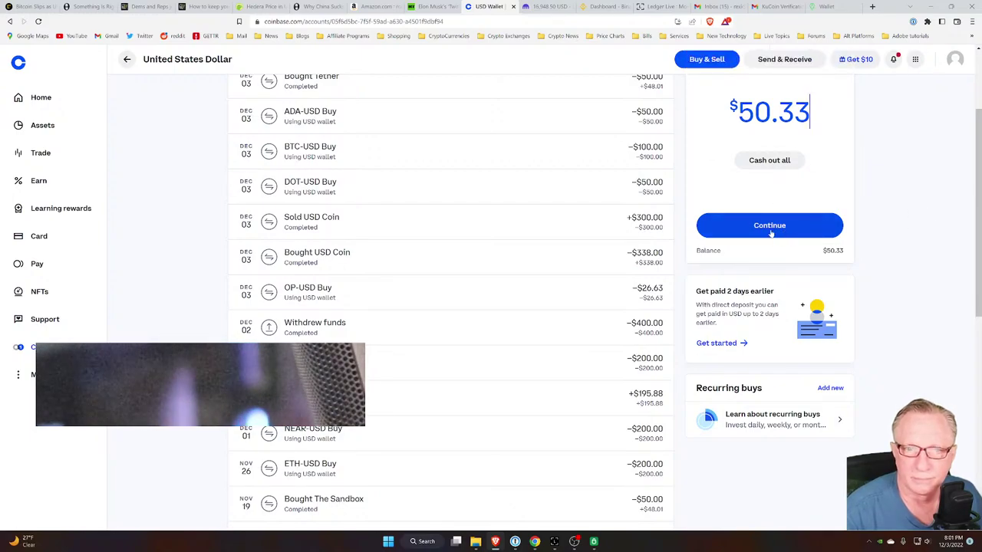
left_click(771, 228)
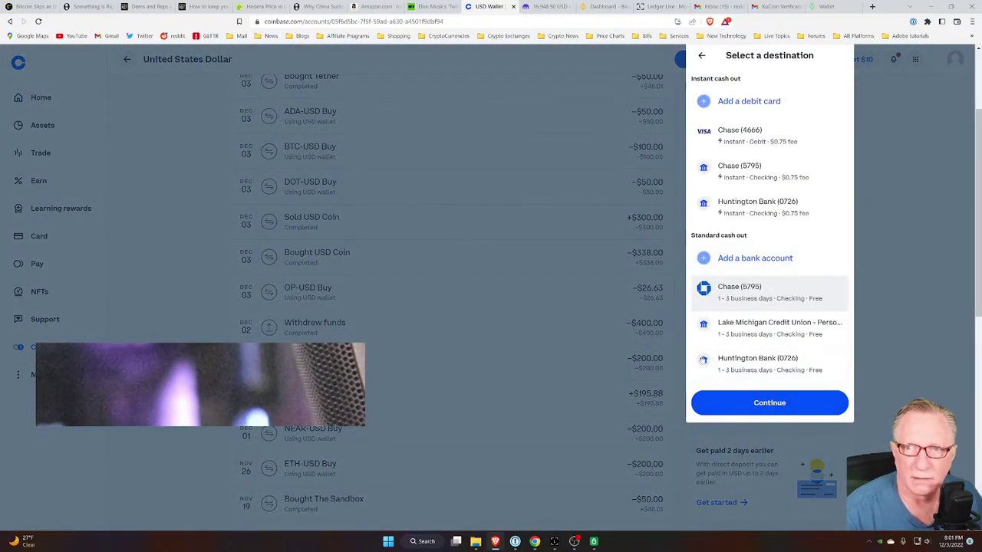
left_click(702, 57)
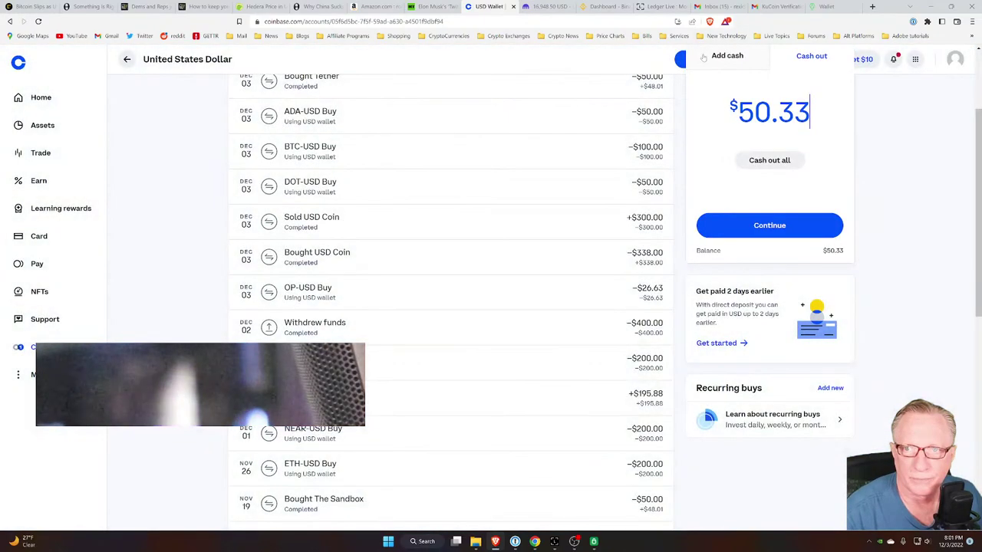
left_click(791, 227)
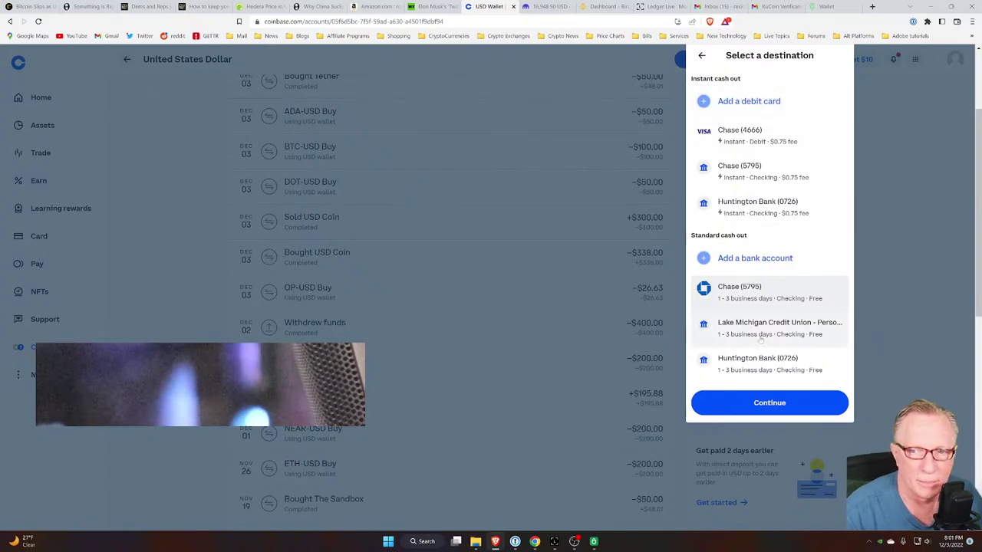
scroll(736, 307, "up", 2)
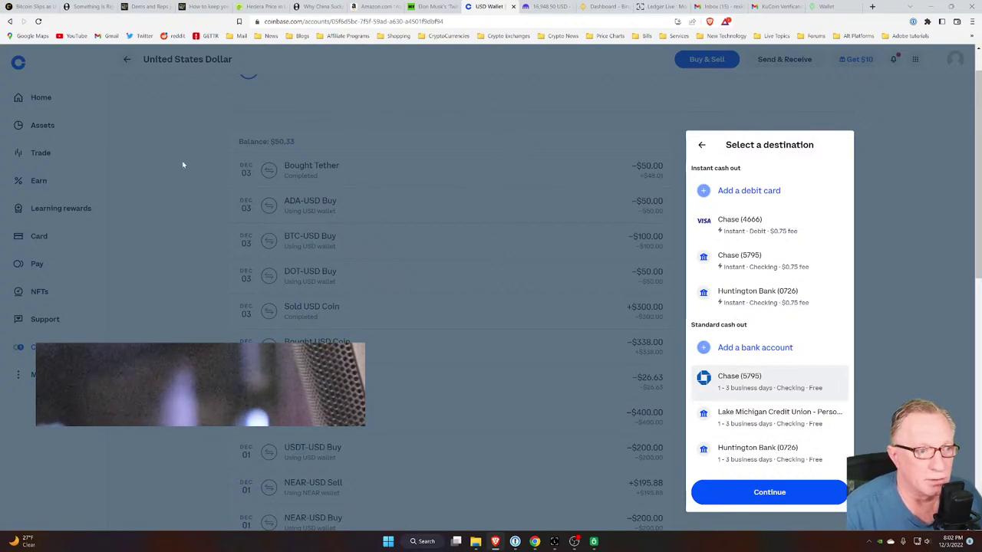
- Open paypal.com/myaccount in a new tab and log in with the saved e-mail and password
left_click(873, 6)
type("payp")
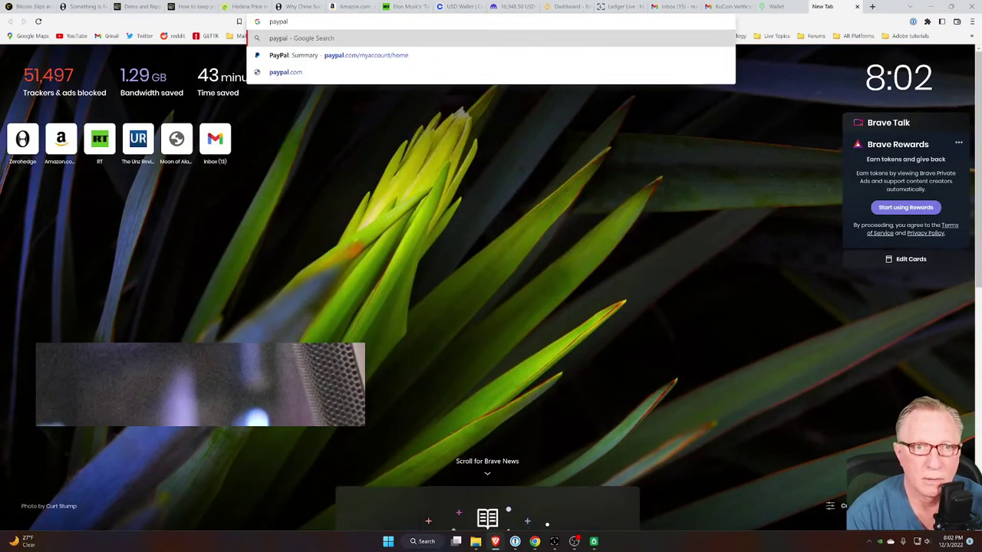
type("al")
left_click(292, 59)
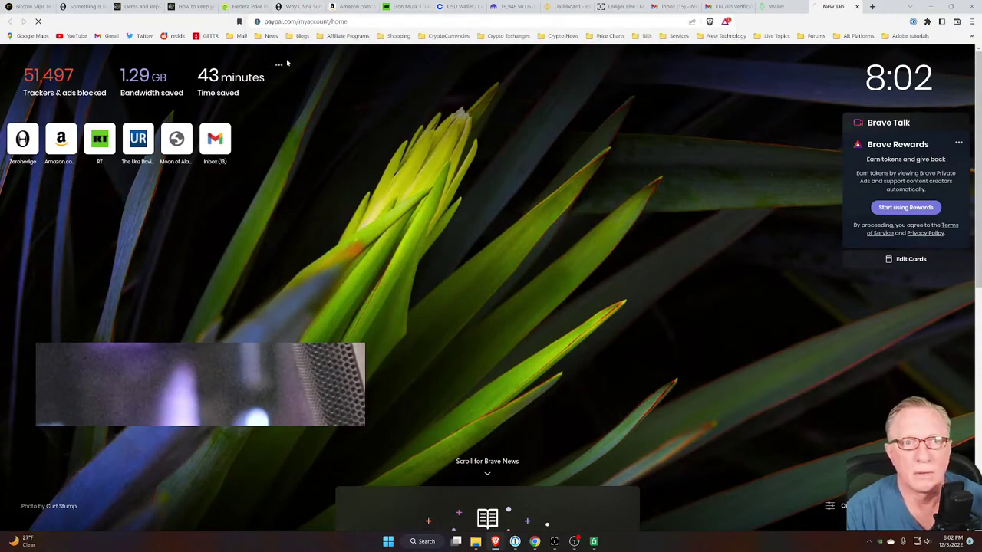
left_click(495, 171)
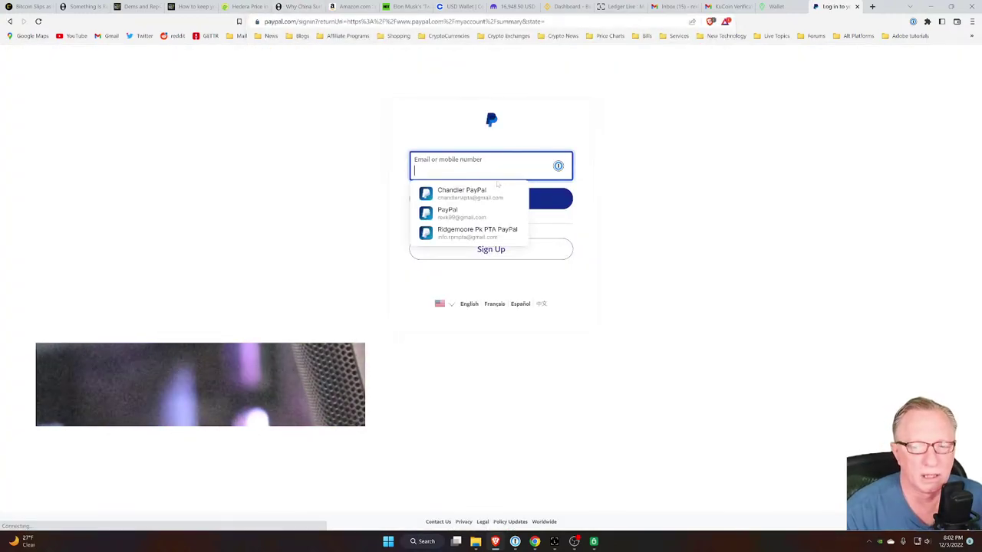
left_click(465, 215)
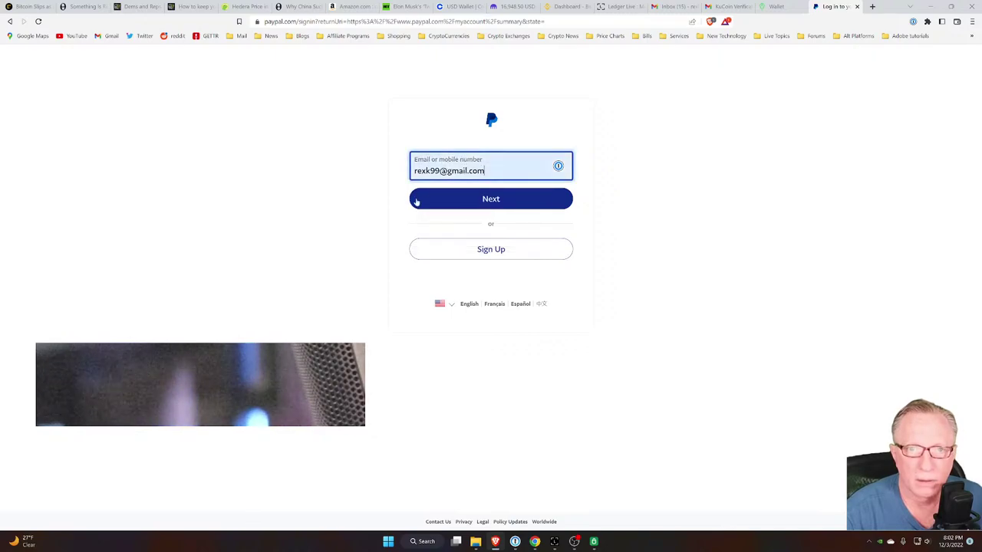
left_click(496, 201)
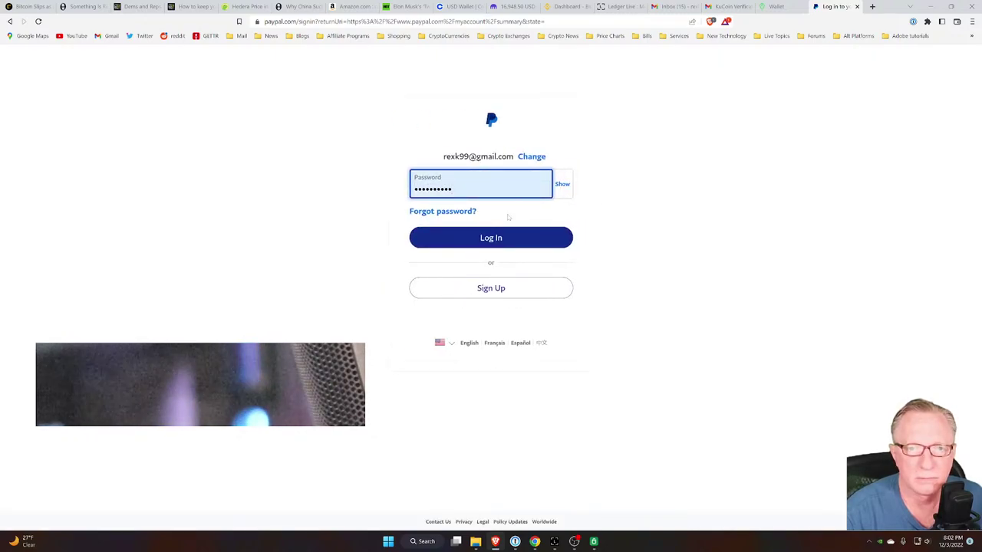
left_click(509, 238)
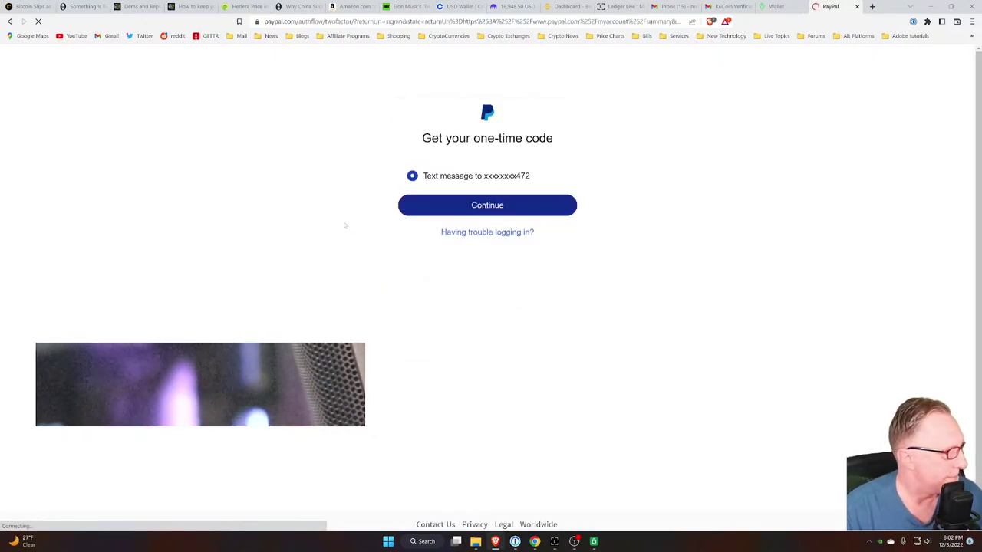
- Pass two-factor verification by requesting and entering the 6-digit text-message code
left_click(523, 214)
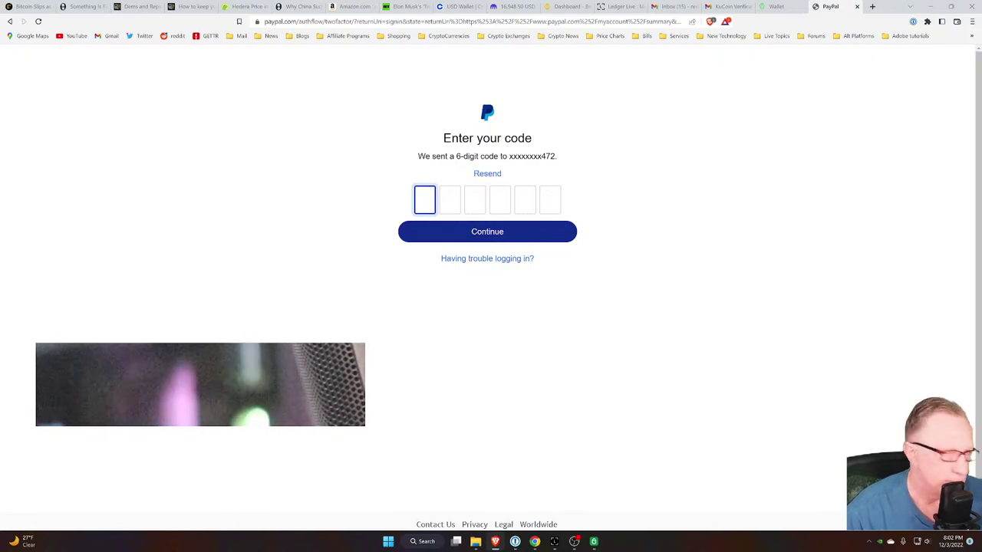
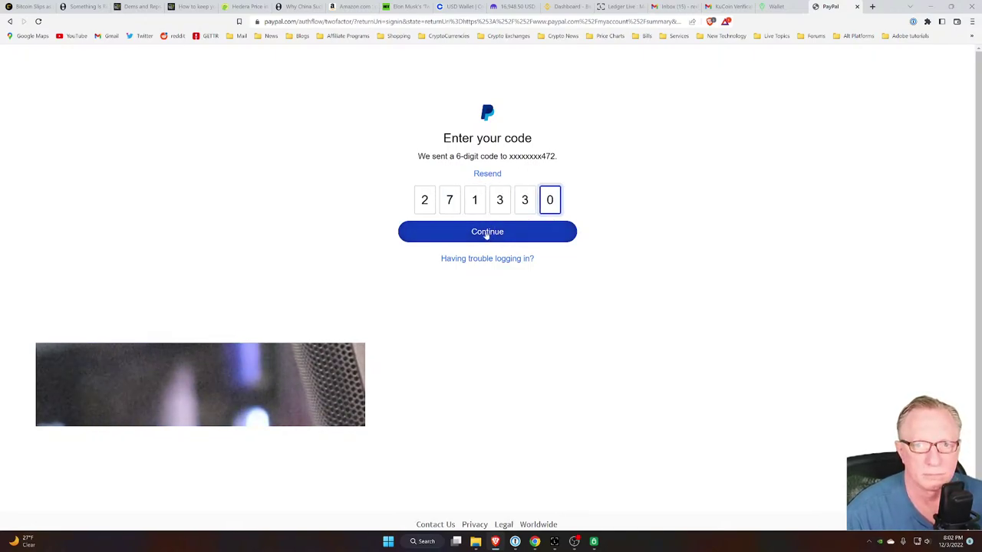
left_click(486, 234)
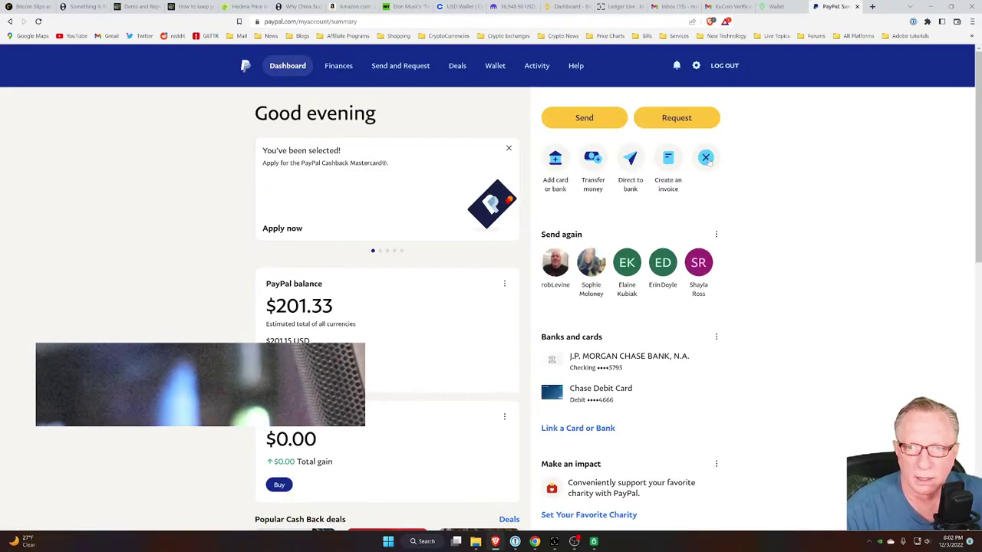
- Expand the quick actions to view the full list of extra account actions
left_click(705, 158)
scroll(647, 316, "down", 3)
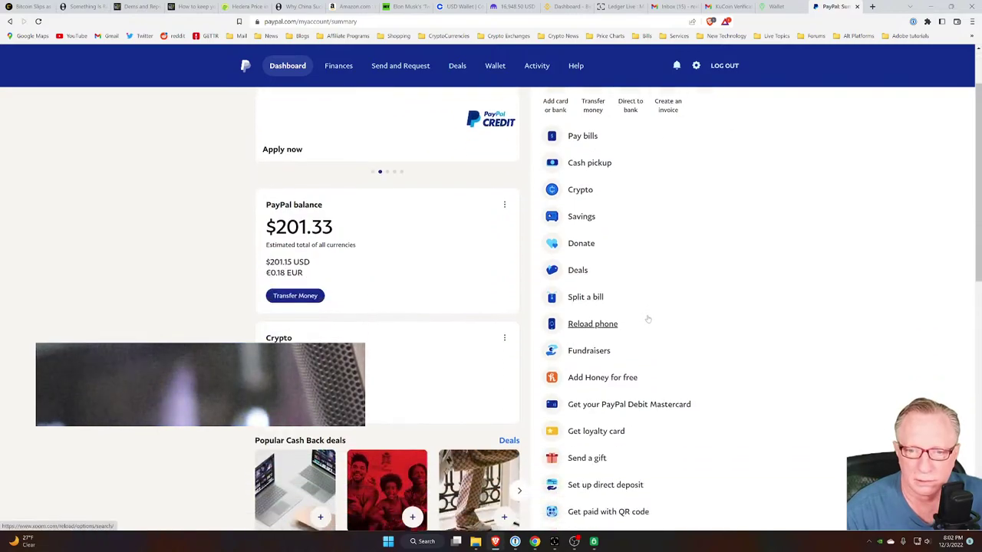
scroll(663, 314, "up", 3)
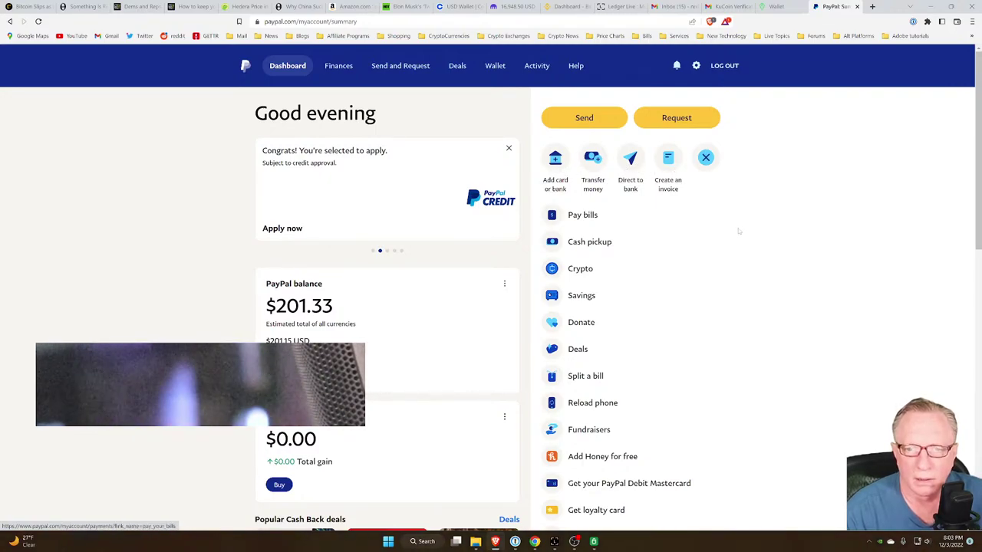
scroll(738, 227, "down", 3)
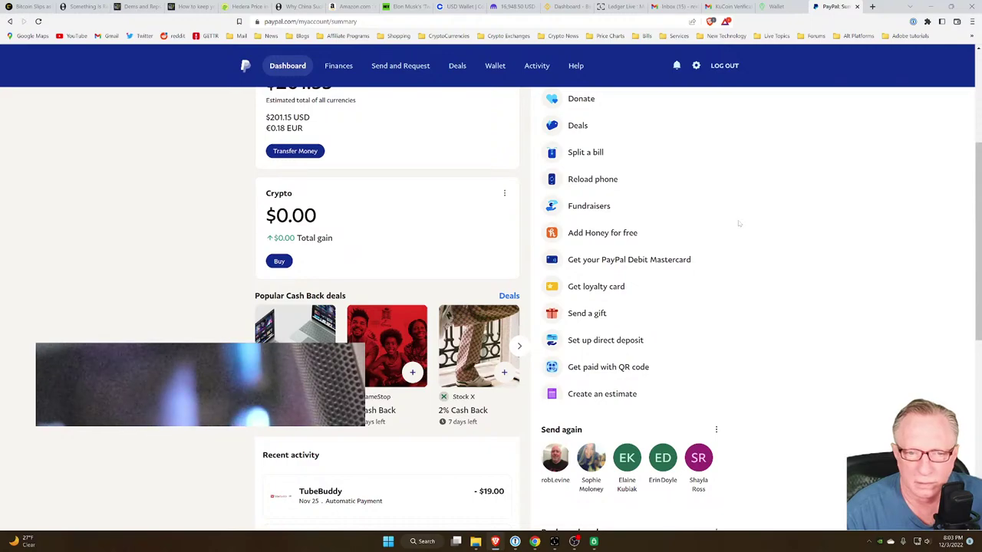
scroll(738, 223, "up", 3)
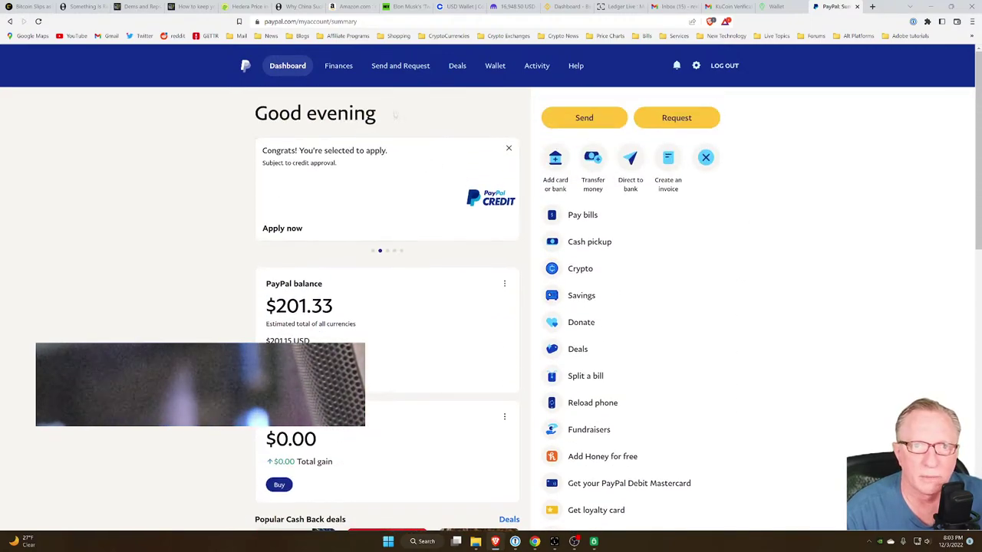
- Open the Bitcoin page under Finances and review its $16,953.37 price chart and activity
left_click(327, 68)
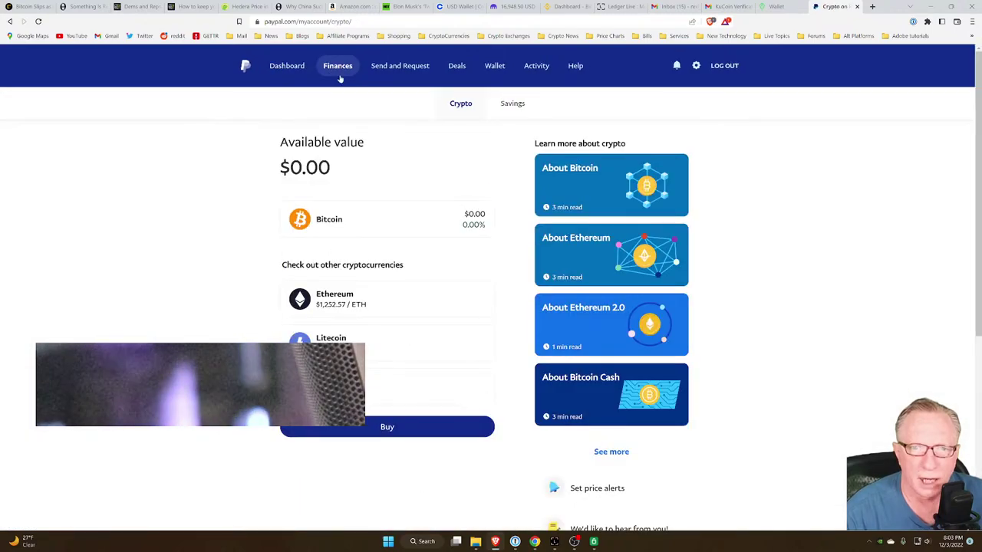
left_click(336, 222)
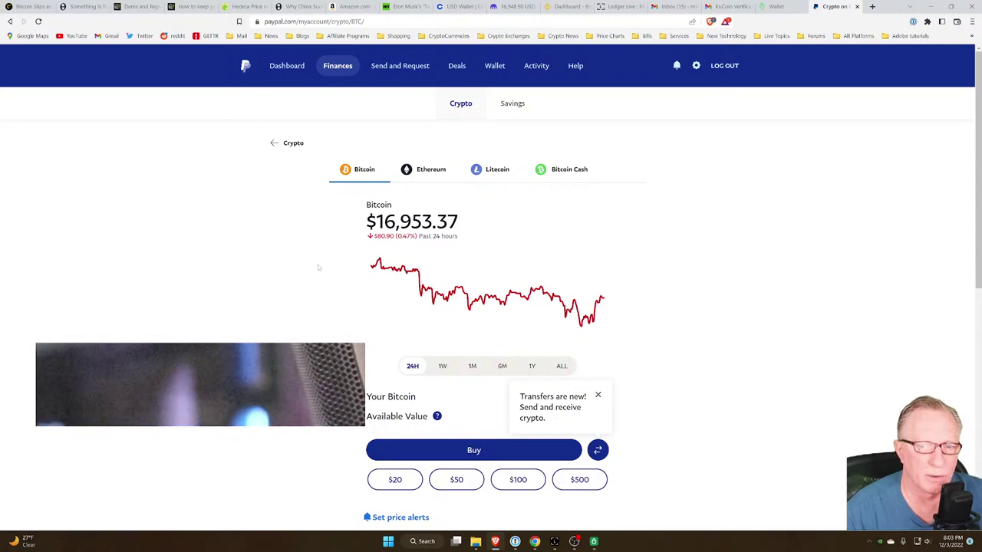
scroll(337, 342, "down", 1)
scroll(337, 336, "down", 1)
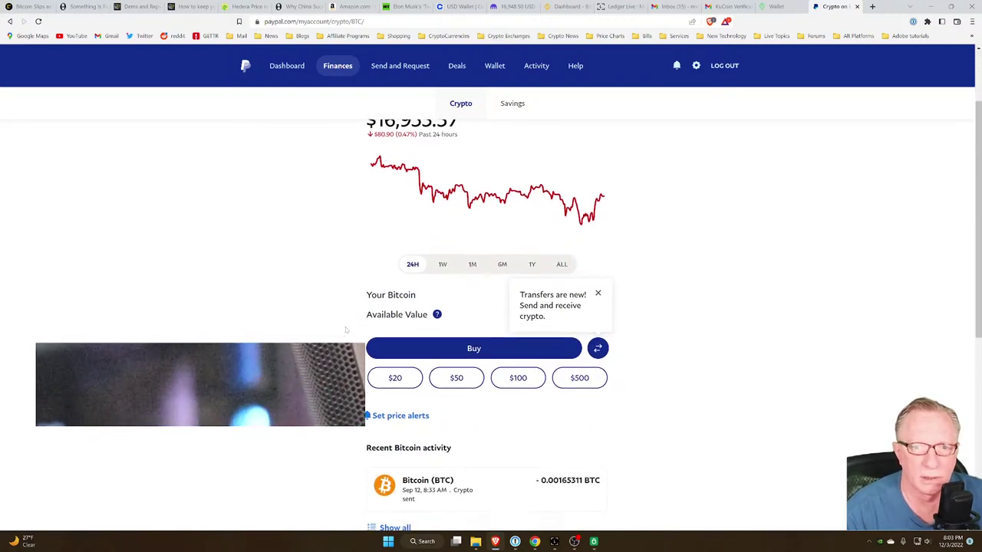
scroll(337, 326, "down", 1)
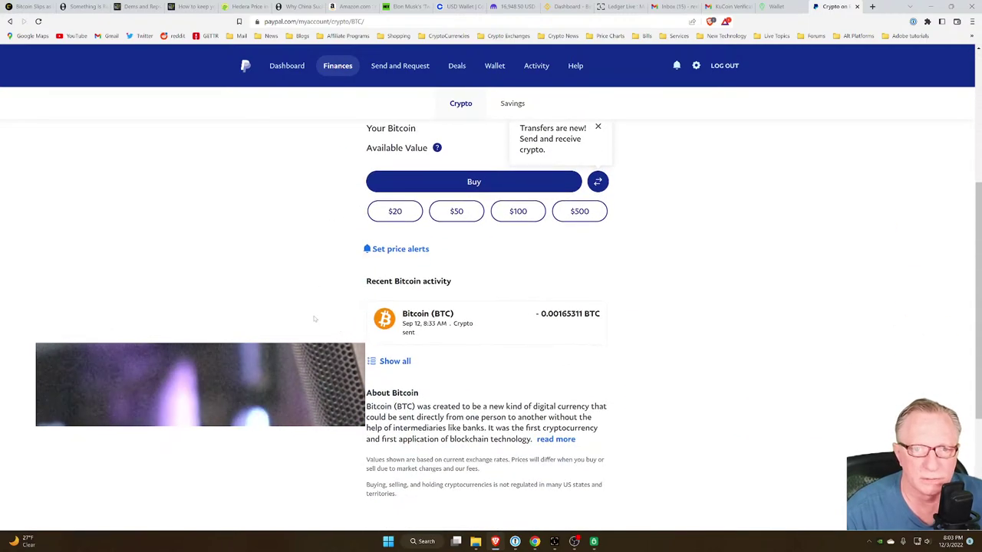
scroll(309, 311, "down", 1)
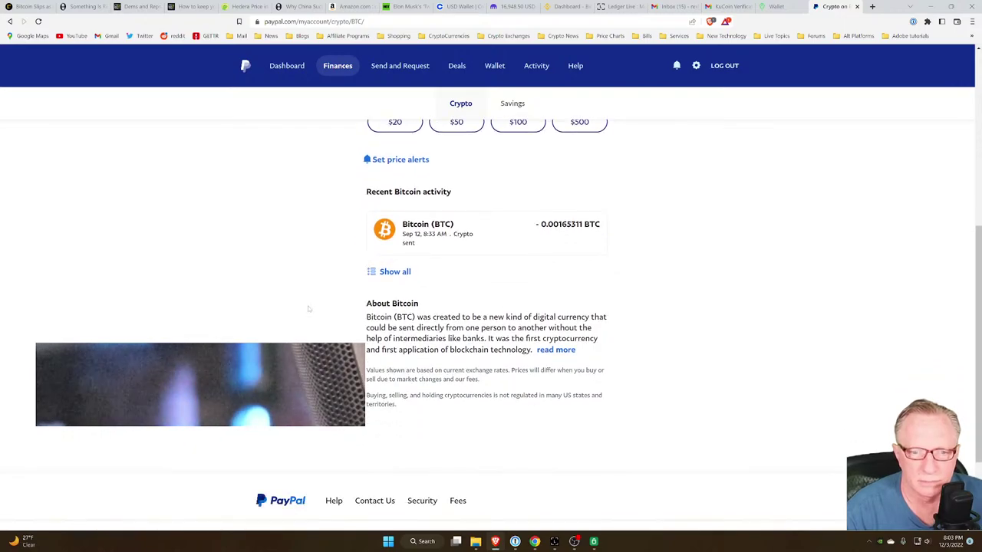
scroll(310, 309, "up", 2)
scroll(310, 307, "up", 2)
scroll(310, 307, "up", 1)
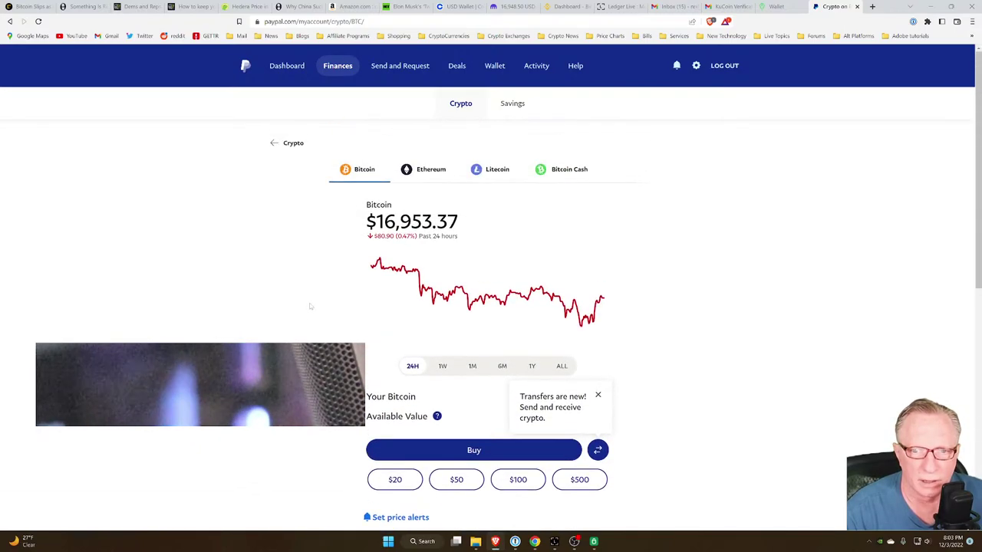
scroll(310, 307, "down", 1)
scroll(310, 306, "down", 1)
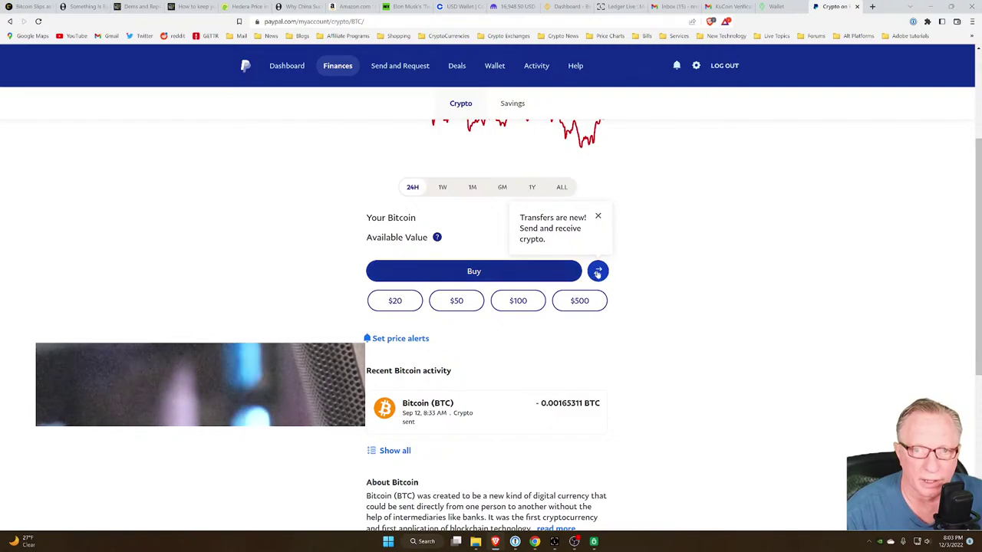
- Copy the PayPal Bitcoin receiving address via Receive BTC, then close the address dialog
left_click(598, 272)
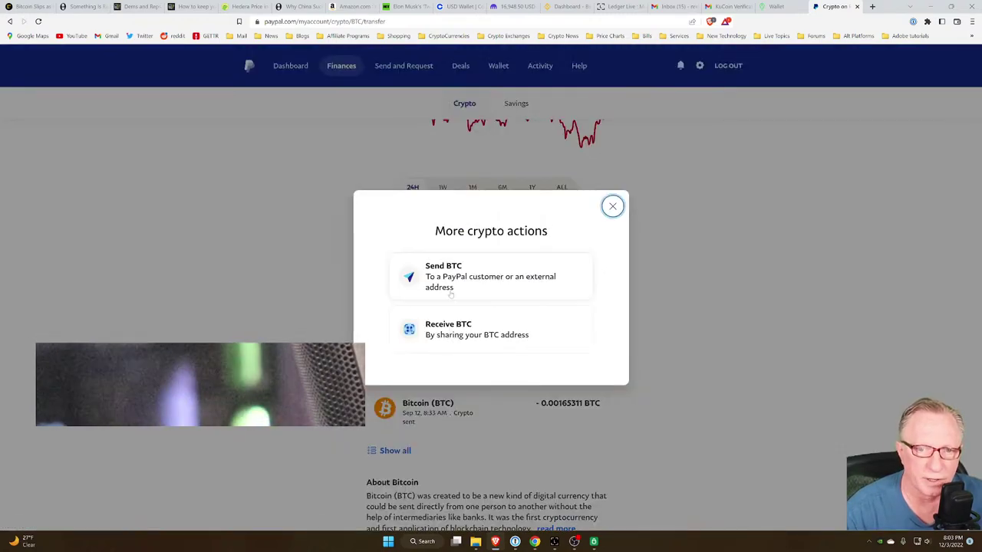
left_click(437, 333)
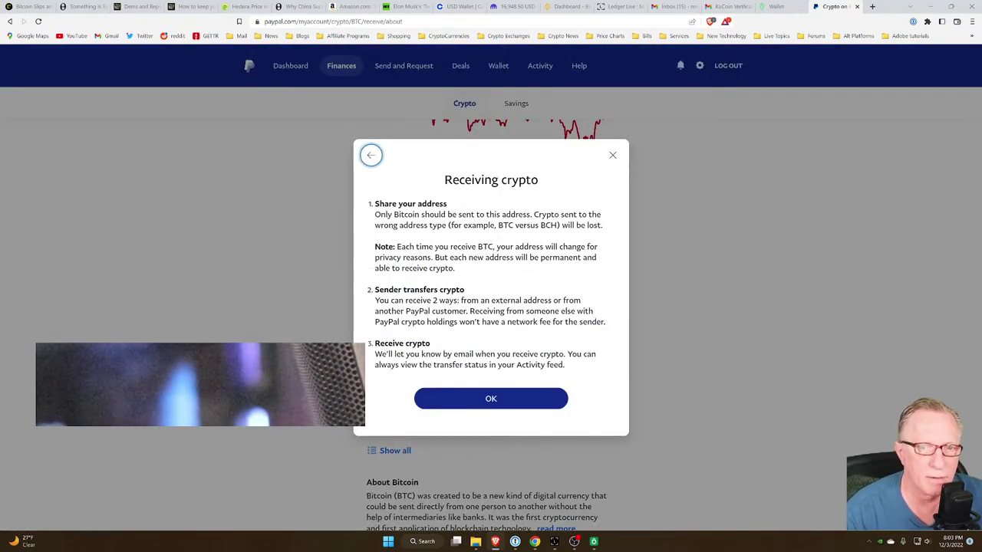
left_click(491, 399)
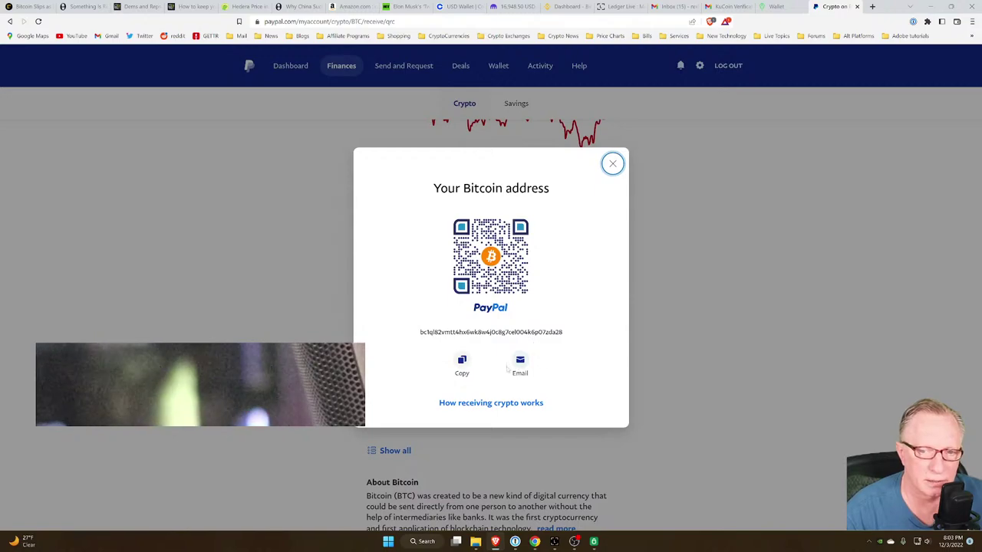
left_click(462, 364)
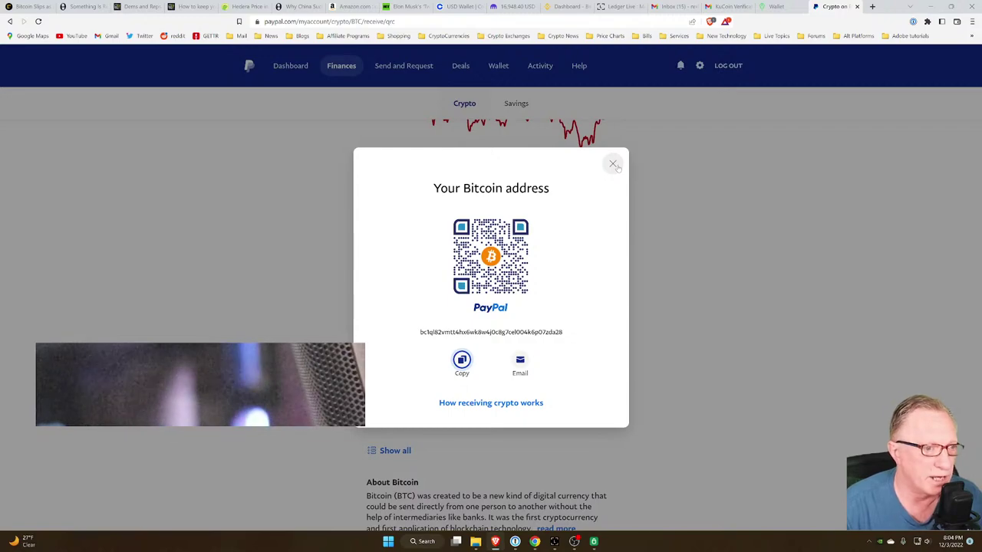
left_click(613, 164)
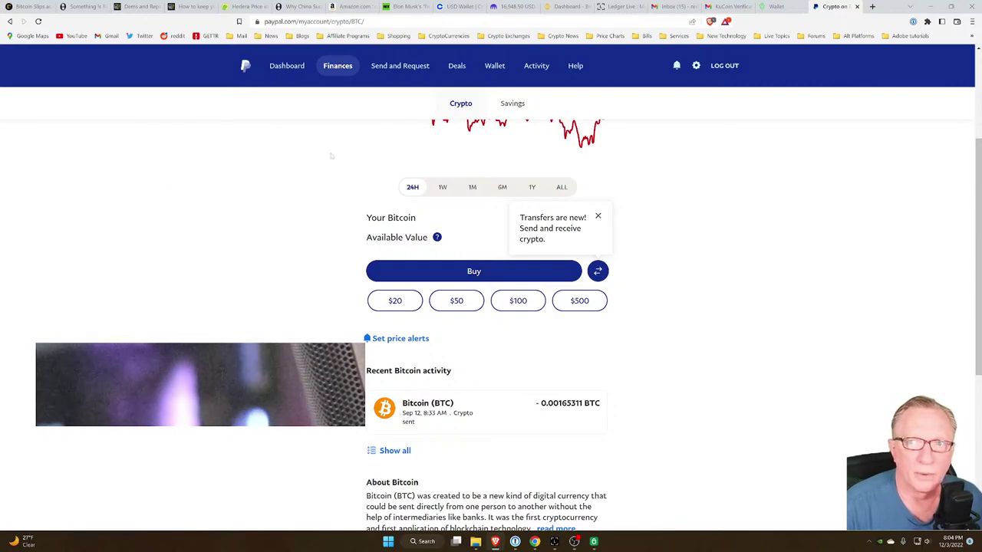
- Return to Coinbase's USD wallet and dismiss the destination picker to show the $50.33 cash-out
left_click(776, 6)
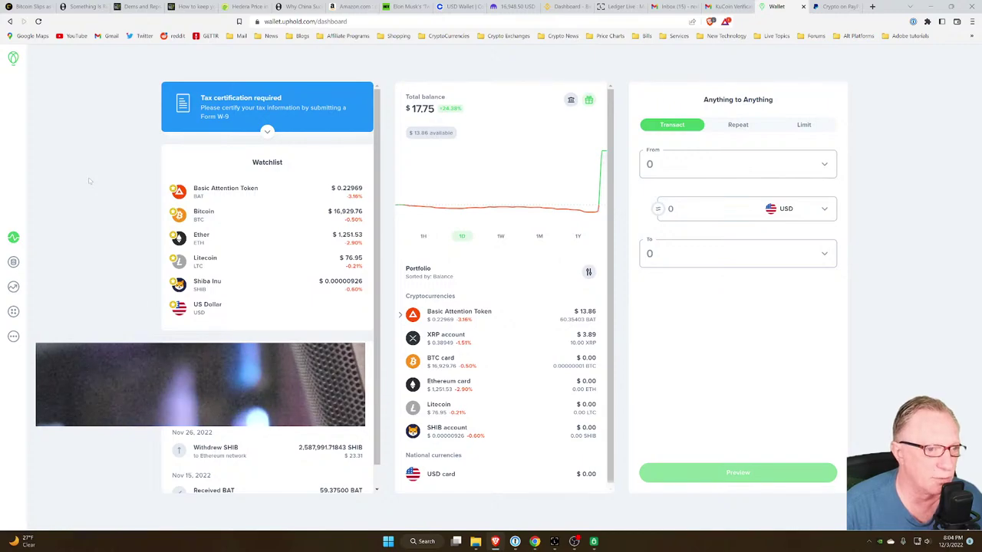
left_click(456, 7)
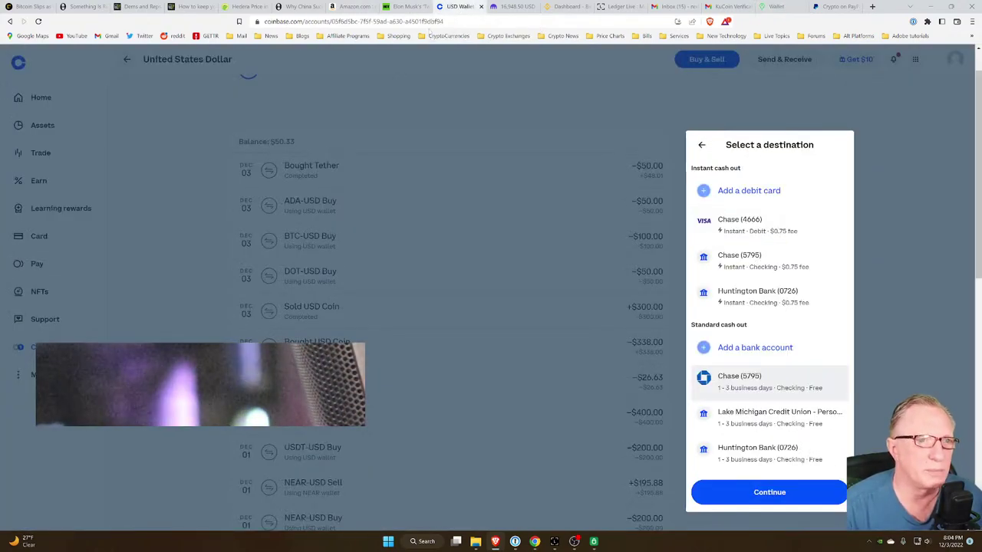
left_click(323, 98)
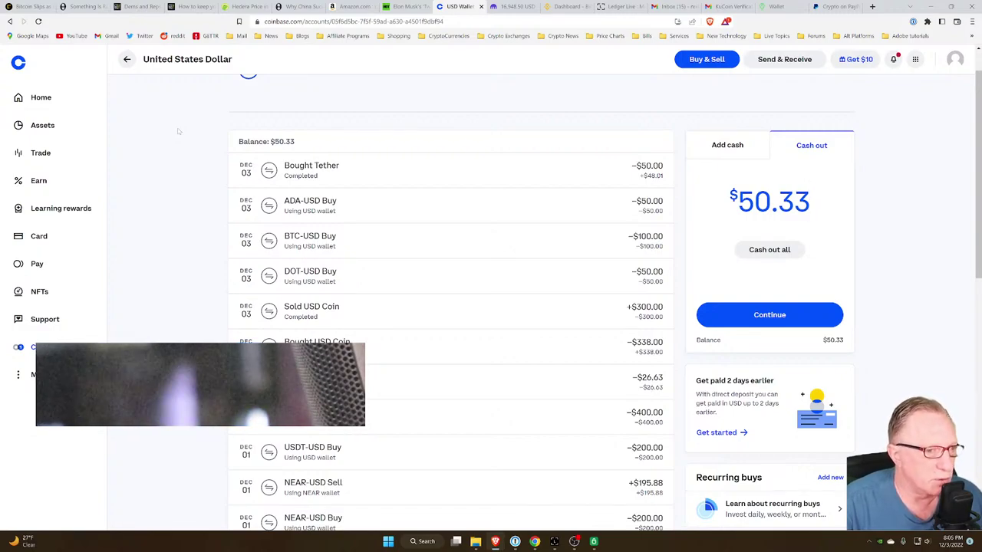
scroll(164, 196, "up", 1)
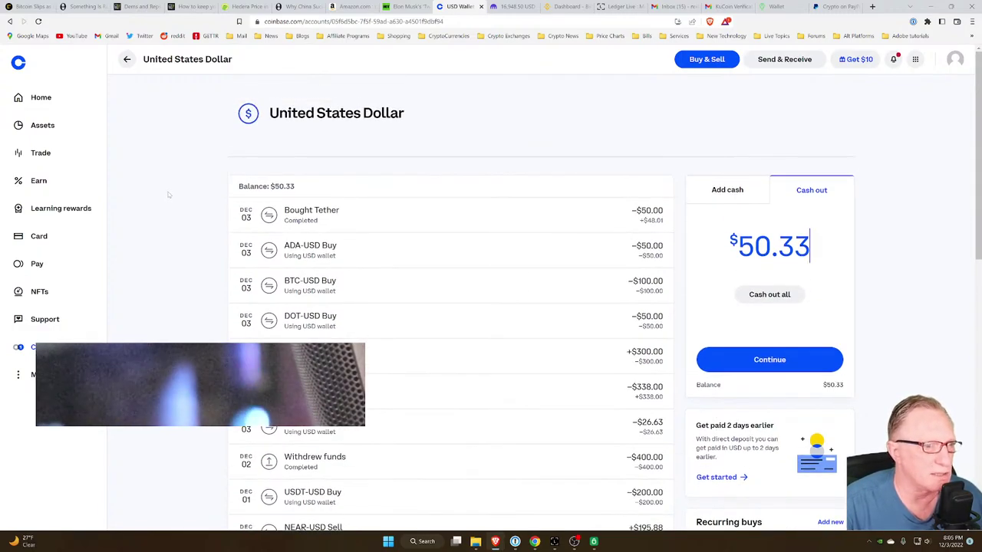